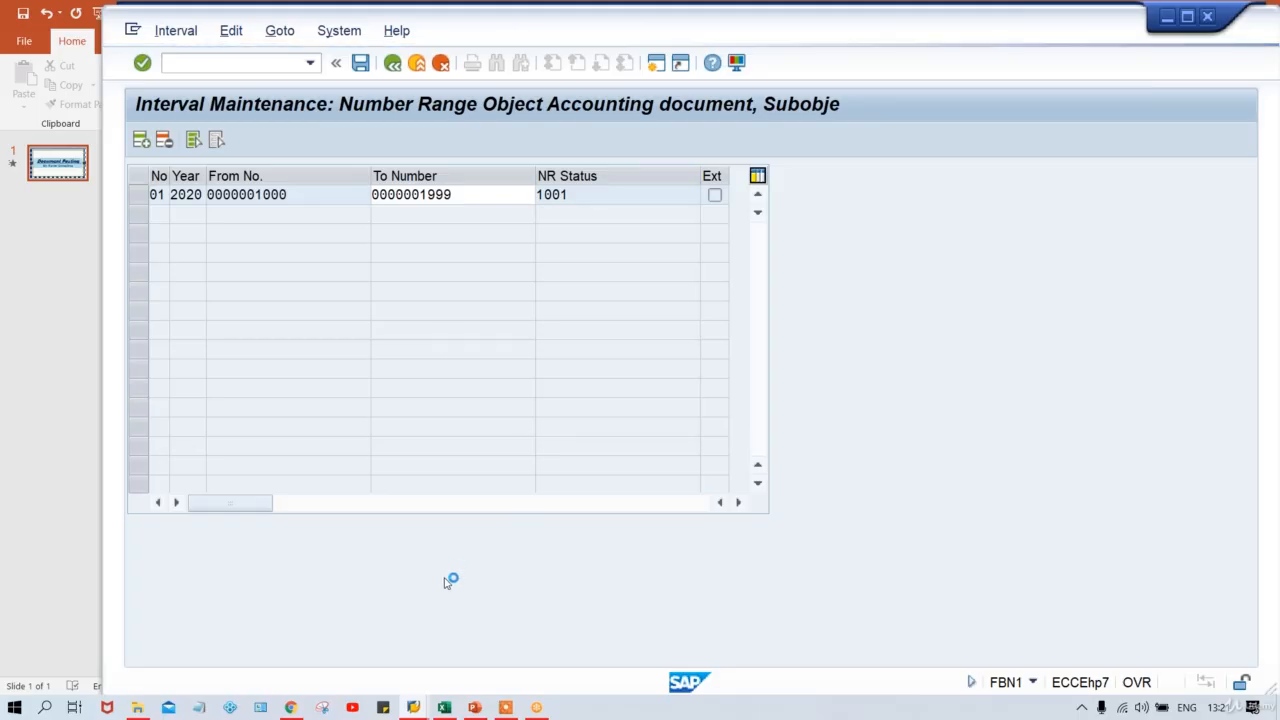
Log on to SAP_2 with the saved user name and password, declining the connection error details.
{"action": "mouse_move", "coordinate": [415, 707]}
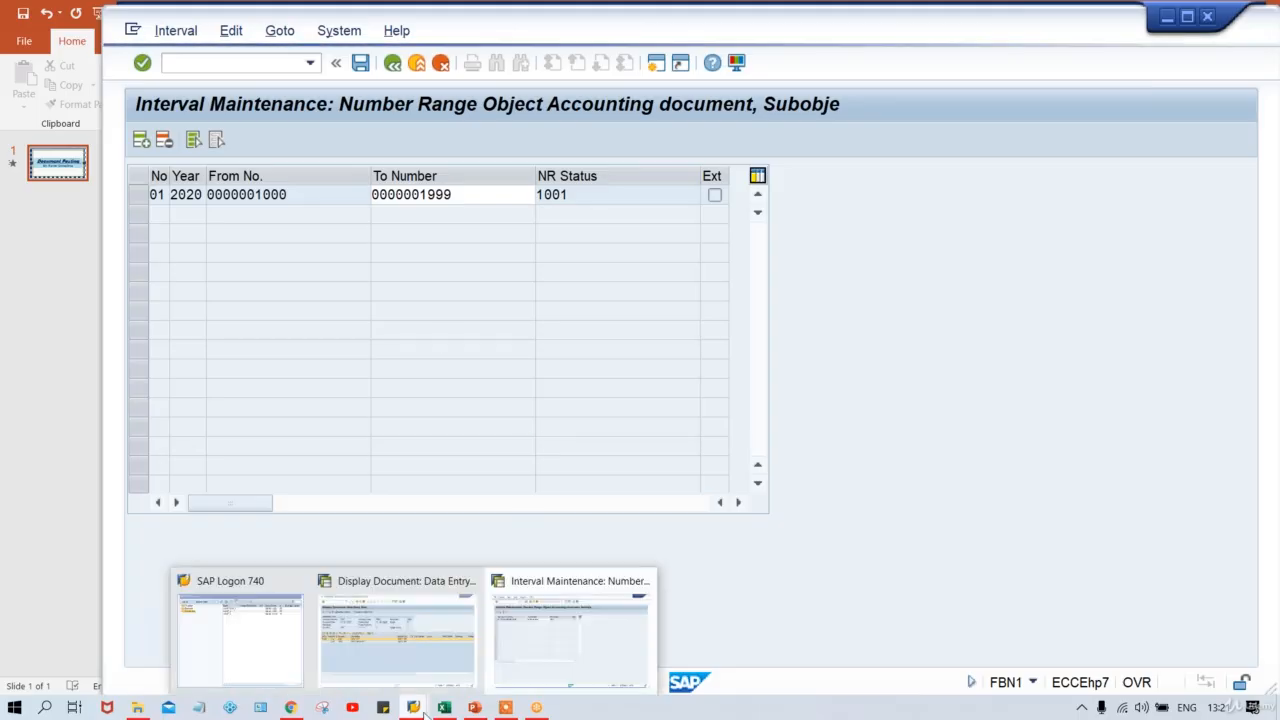
{"action": "left_click", "coordinate": [237, 645]}
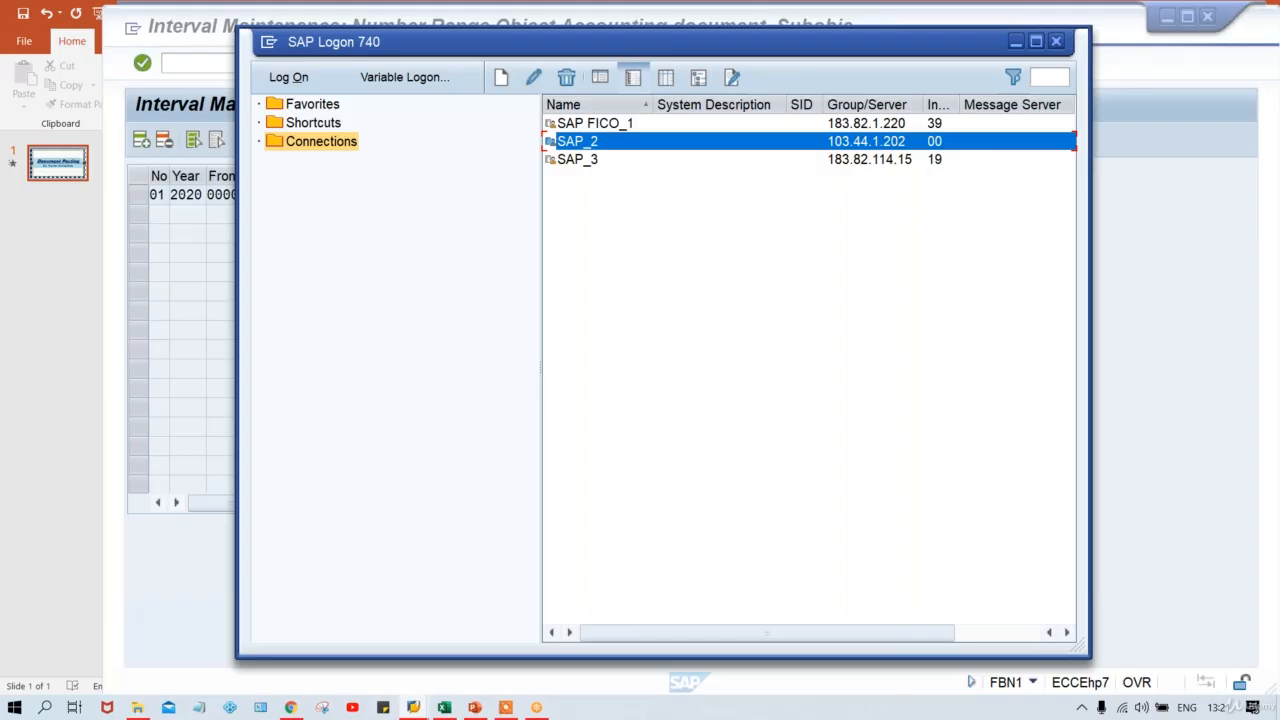
{"action": "key", "text": "Return"}
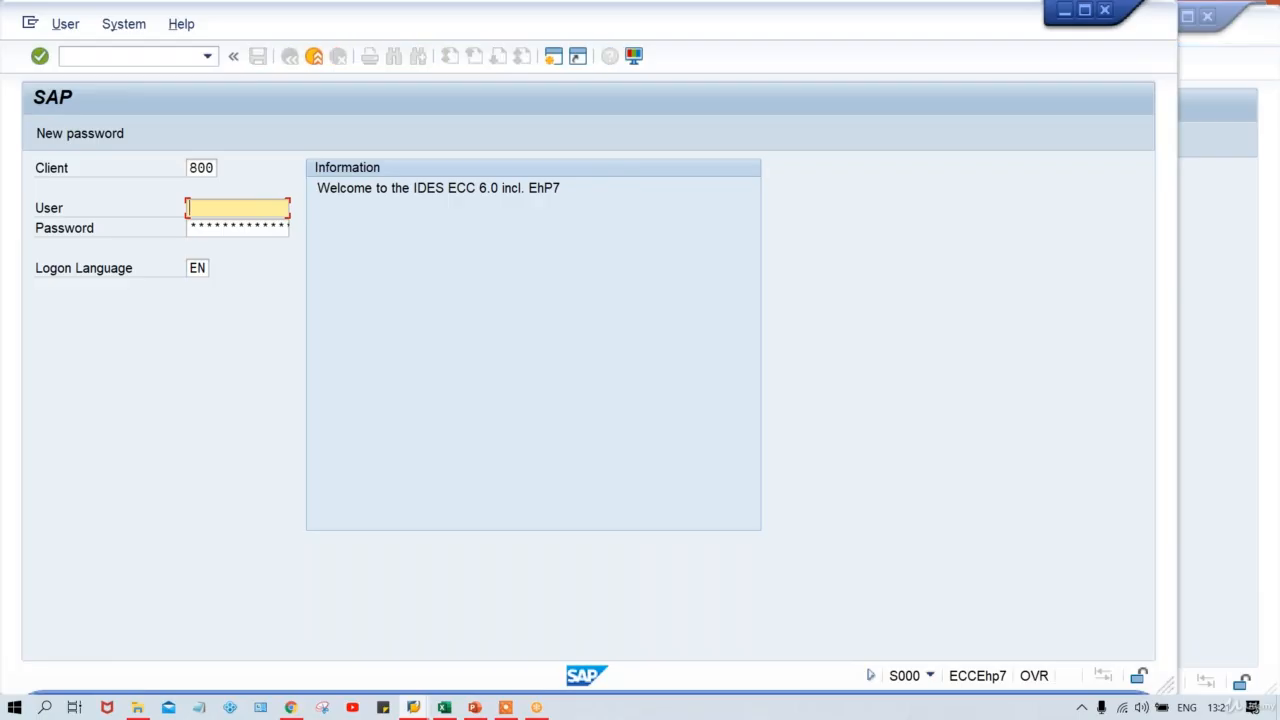
{"action": "left_click", "coordinate": [197, 208]}
{"action": "key", "text": "Return"}
{"action": "key", "text": "Tab"}
{"action": "type", "text": "*************"}
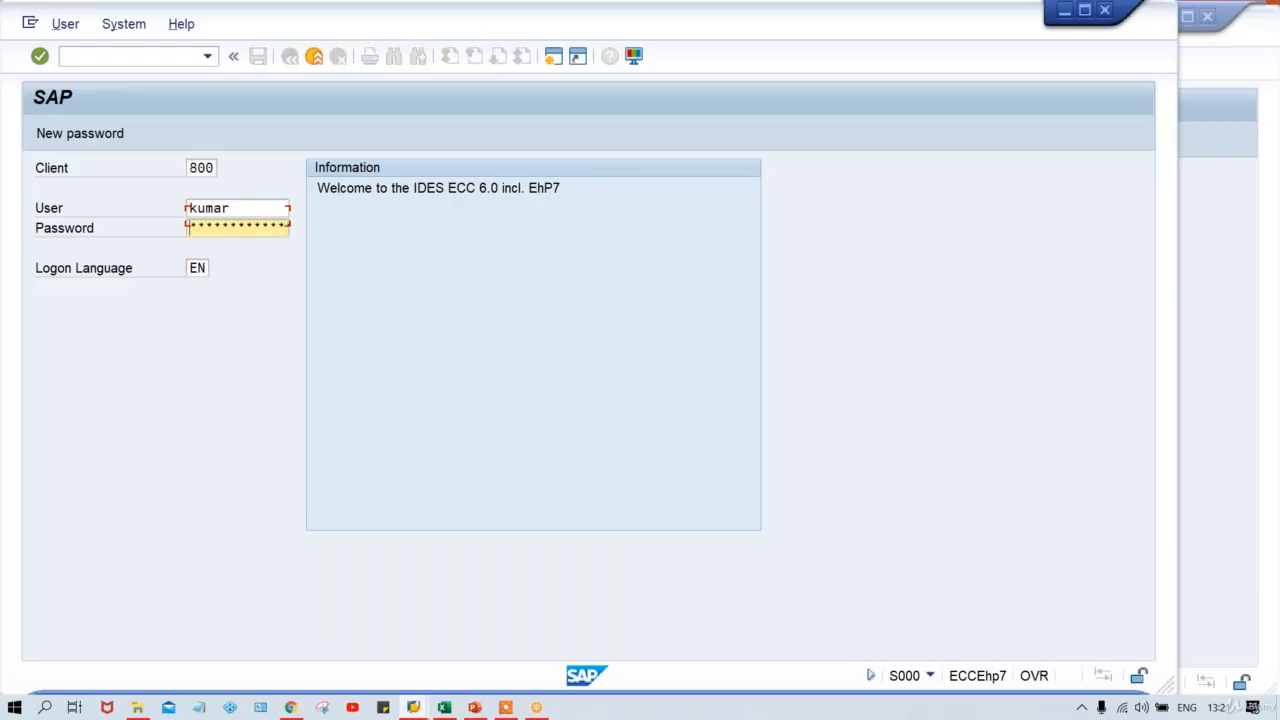
{"action": "type", "text": "******"}
{"action": "key", "text": "Return"}
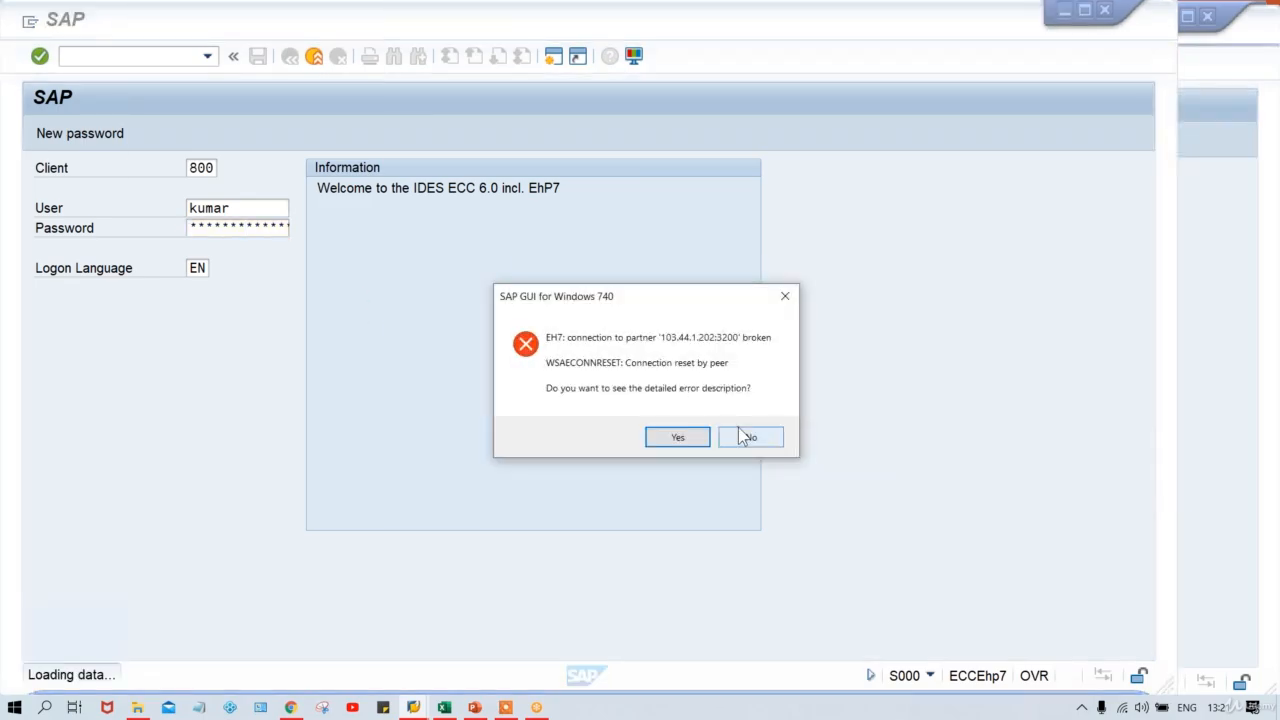
{"action": "left_click", "coordinate": [750, 437]}
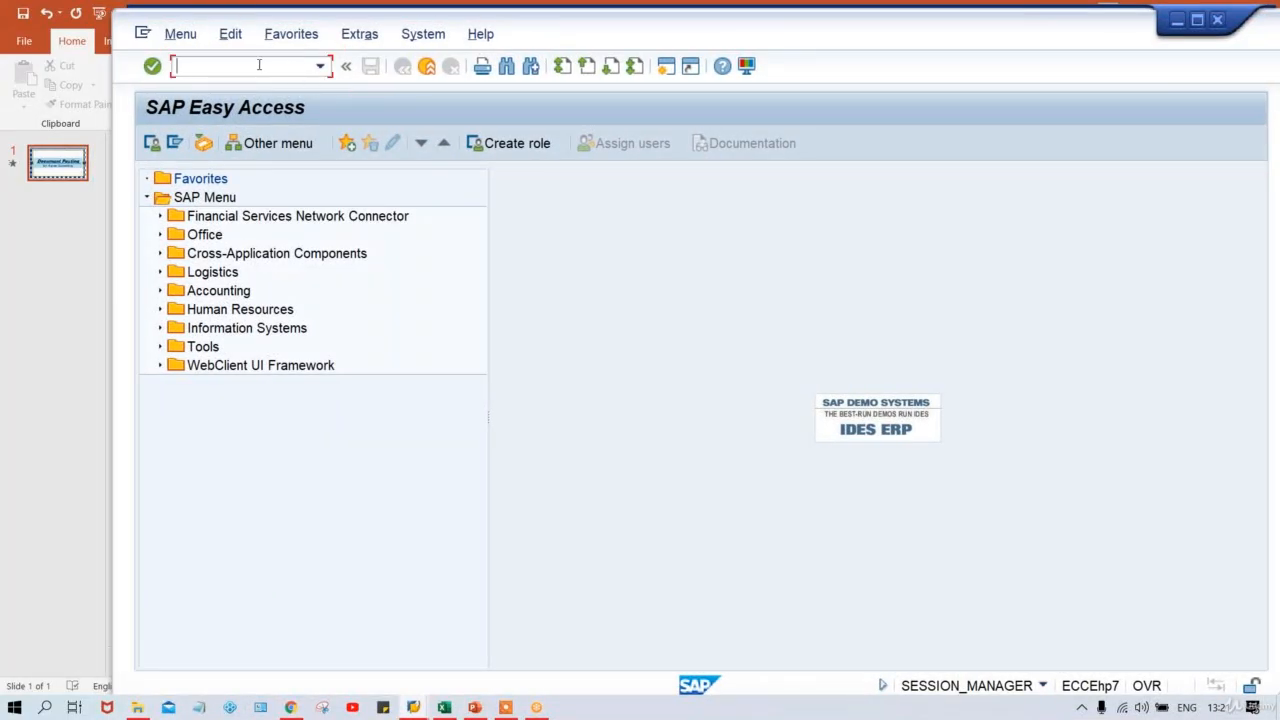
Start transaction F-02 with document date 11.08.2020.
{"action": "key", "text": "Caps_Lock"}
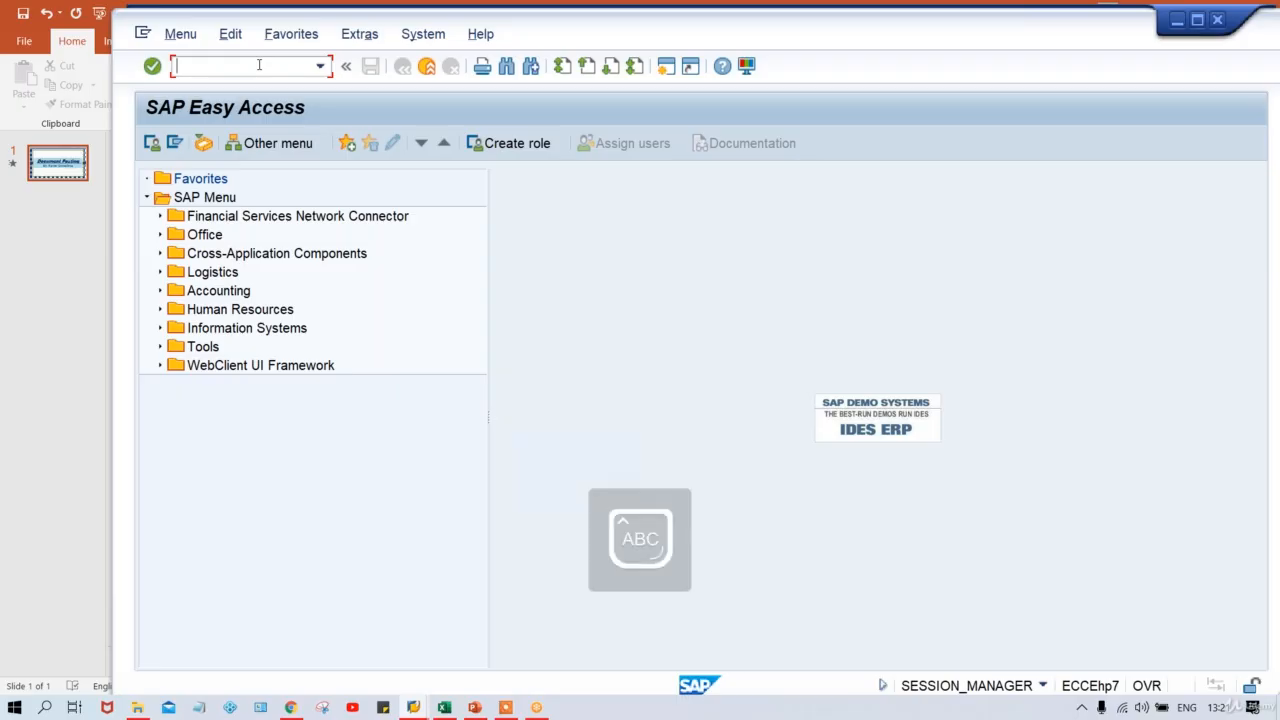
{"action": "type", "text": "F"}
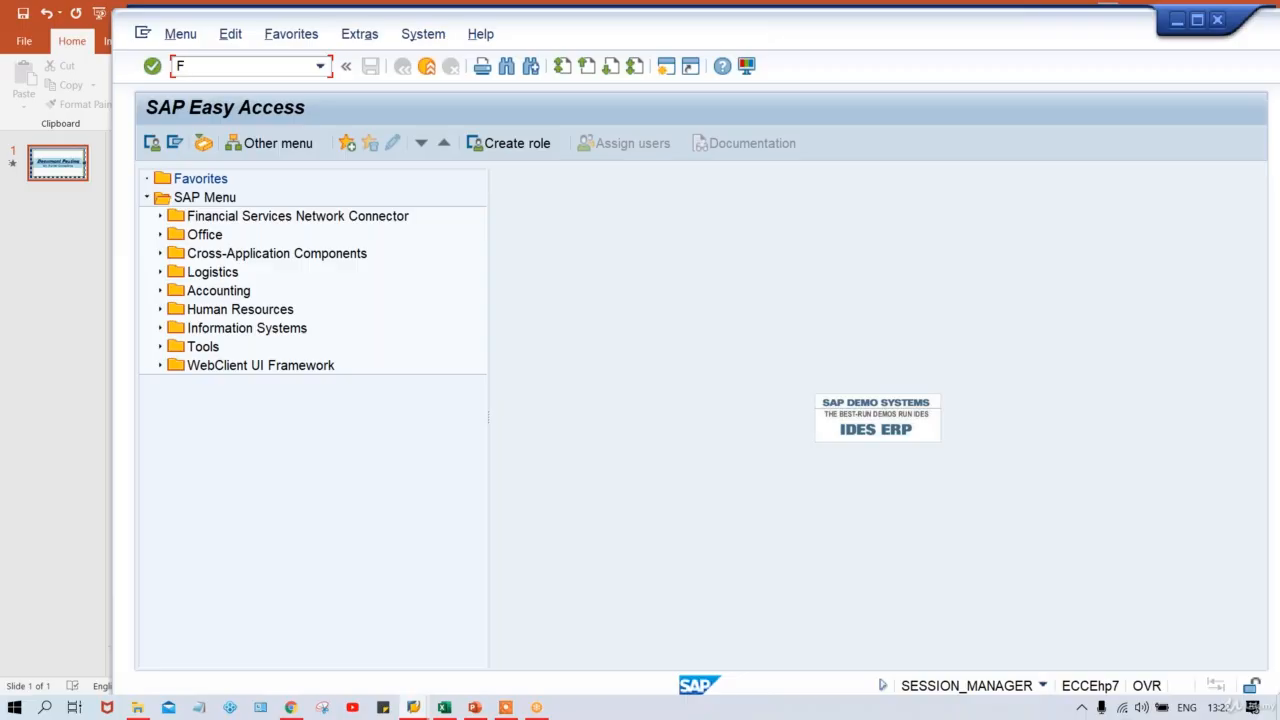
{"action": "type", "text": "-02"}
{"action": "key", "text": "Return"}
{"action": "key", "text": "Down"}
{"action": "key", "text": "Return"}
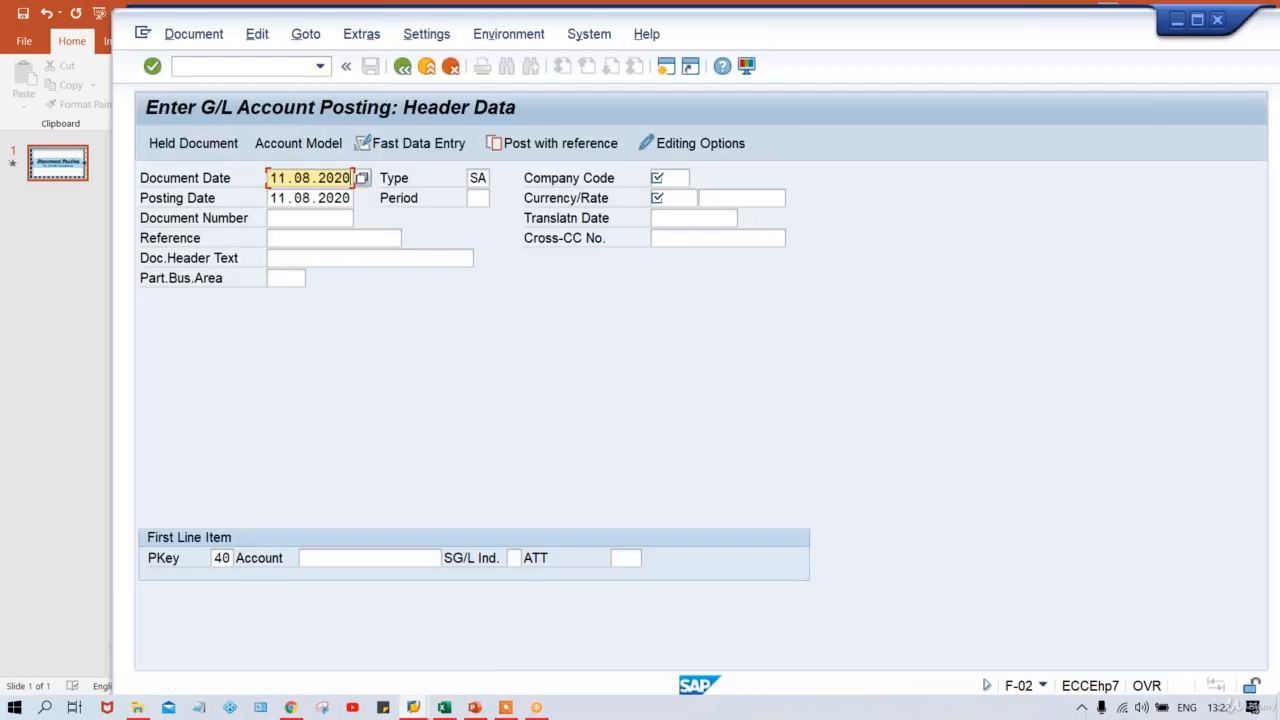
{"action": "key", "text": "Return"}
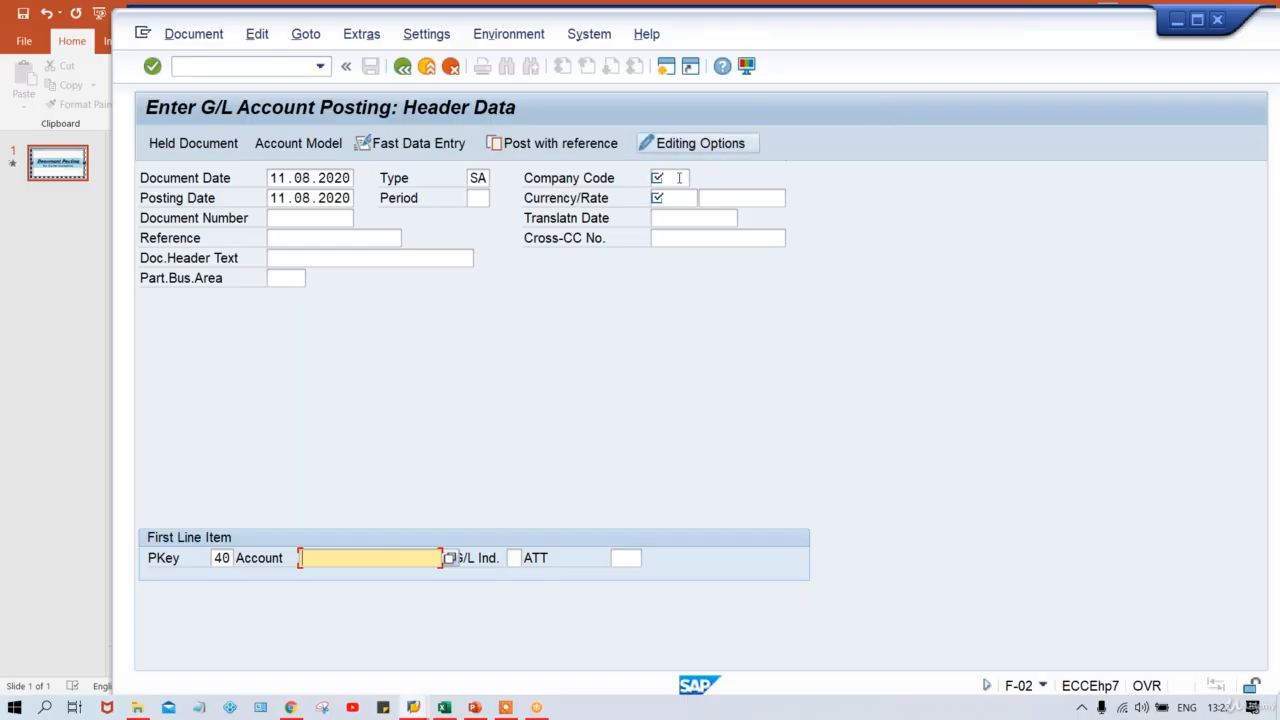
Set the header company code to TM00 and currency to INR.
{"action": "left_click", "coordinate": [659, 177]}
{"action": "type", "text": "T"}
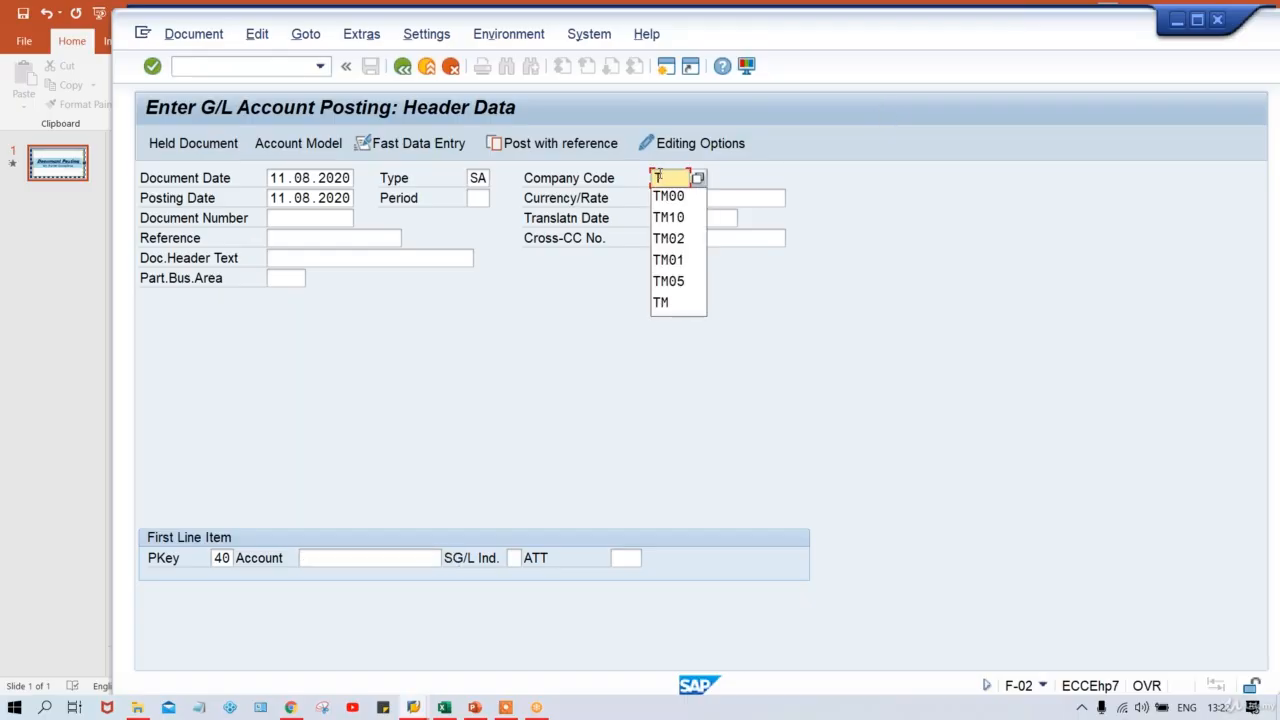
{"action": "key", "text": "Down"}
{"action": "key", "text": "Return"}
{"action": "key", "text": "Tab"}
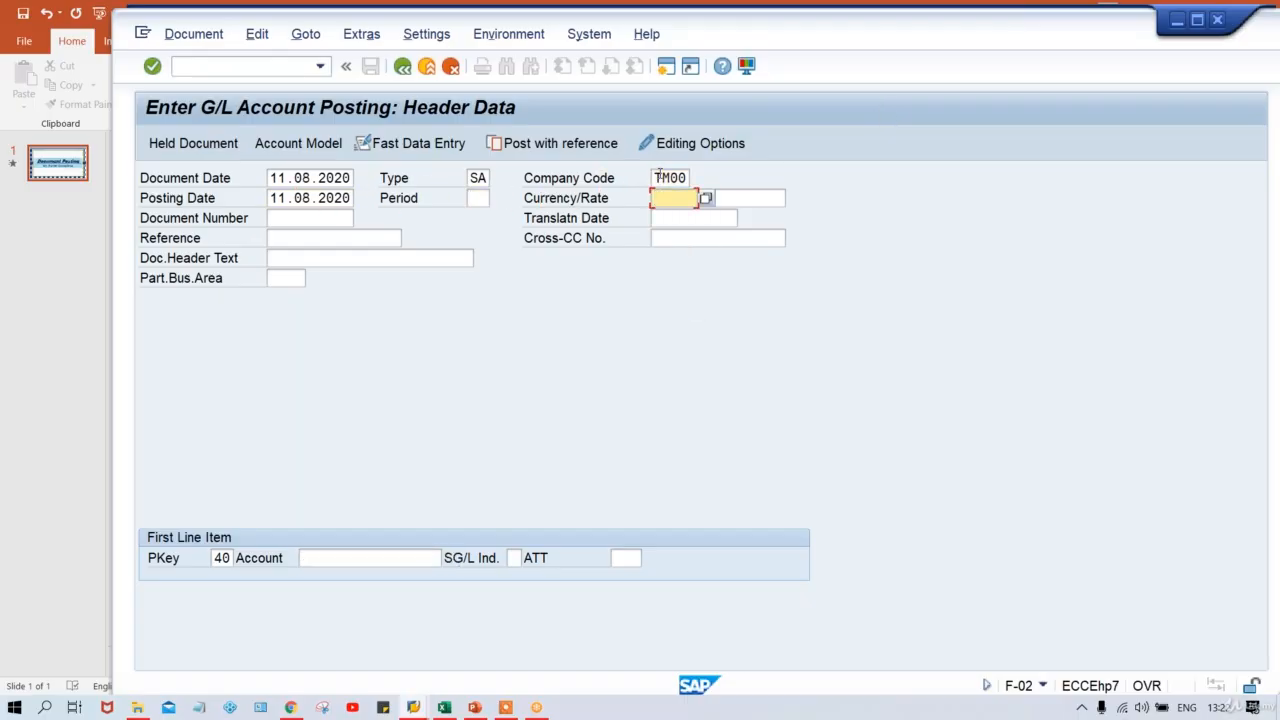
{"action": "type", "text": "IN"}
{"action": "key", "text": "Down"}
{"action": "key", "text": "Return"}
Enter account 4000 for the first line item and submit the header.
{"action": "left_click", "coordinate": [474, 197]}
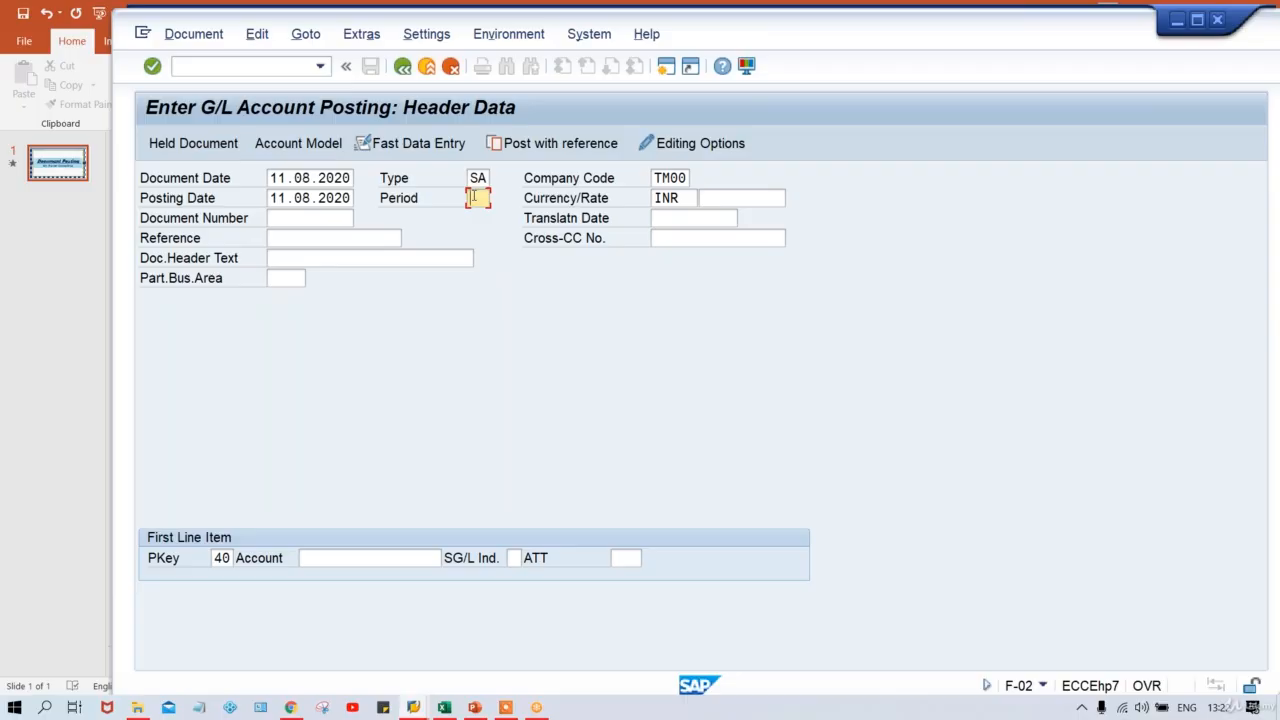
{"action": "left_click", "coordinate": [657, 178]}
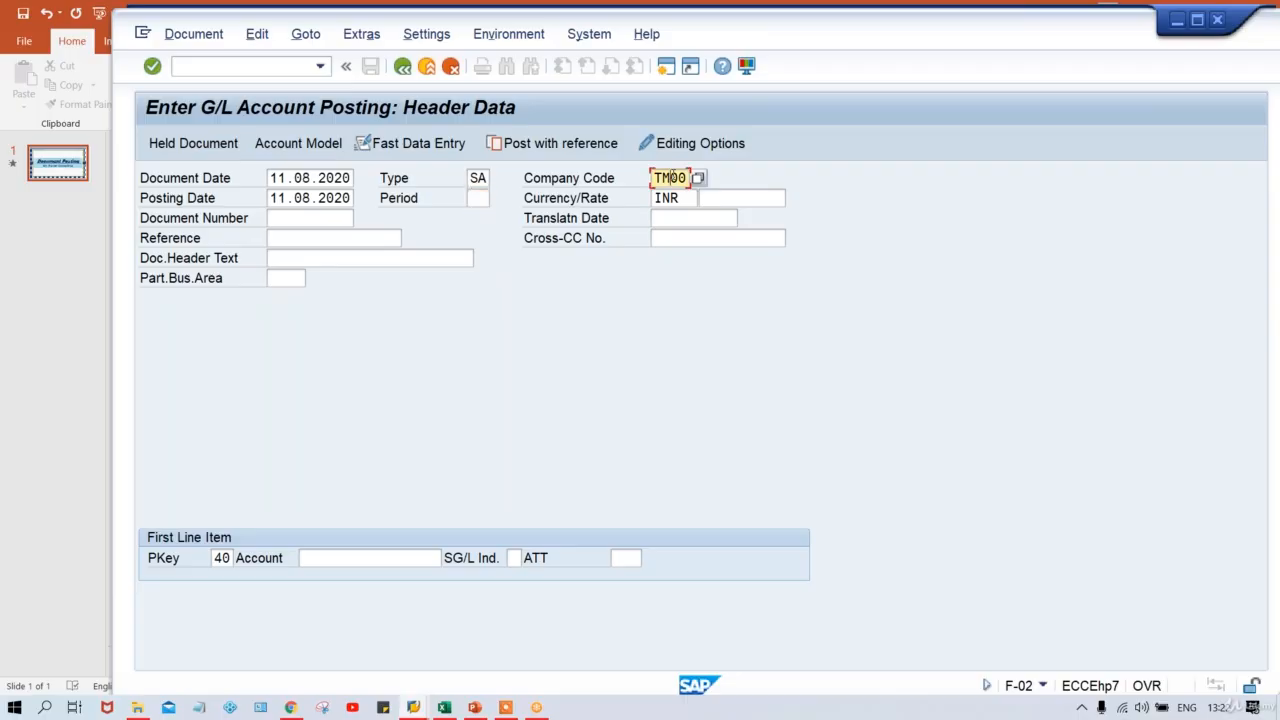
{"action": "left_click", "coordinate": [339, 558]}
{"action": "type", "text": "4000"}
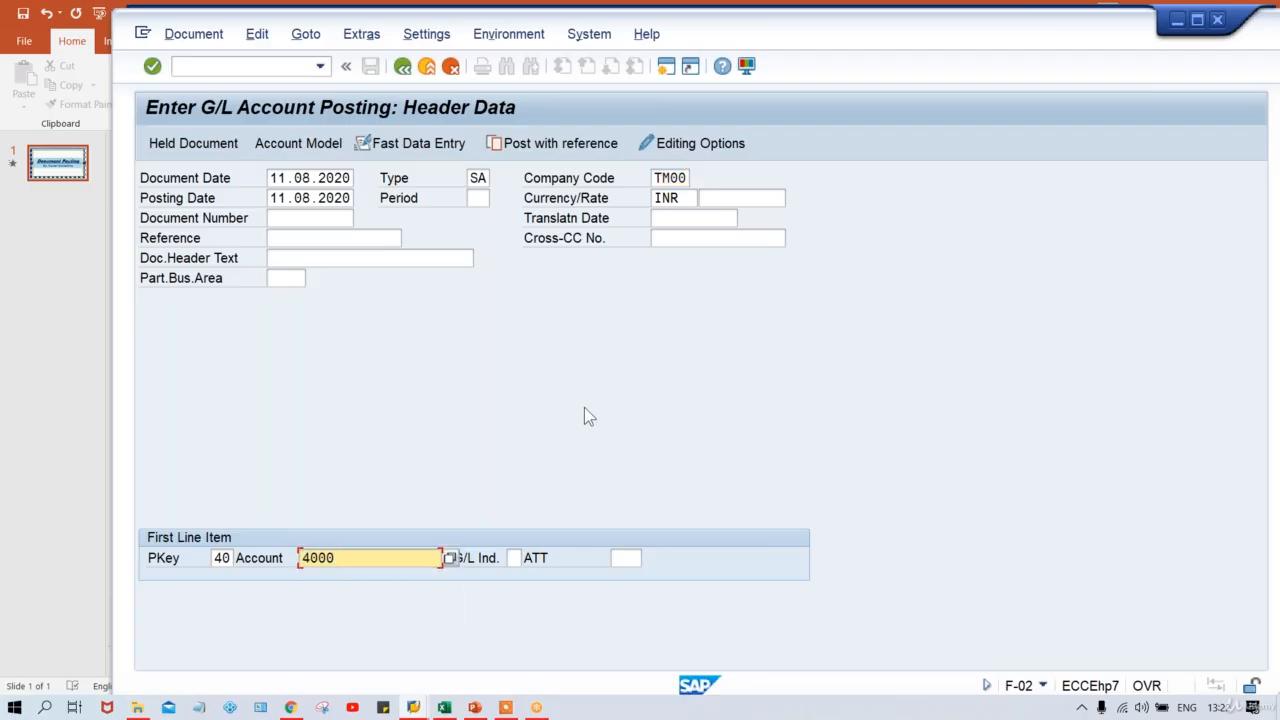
{"action": "key", "text": "Return"}
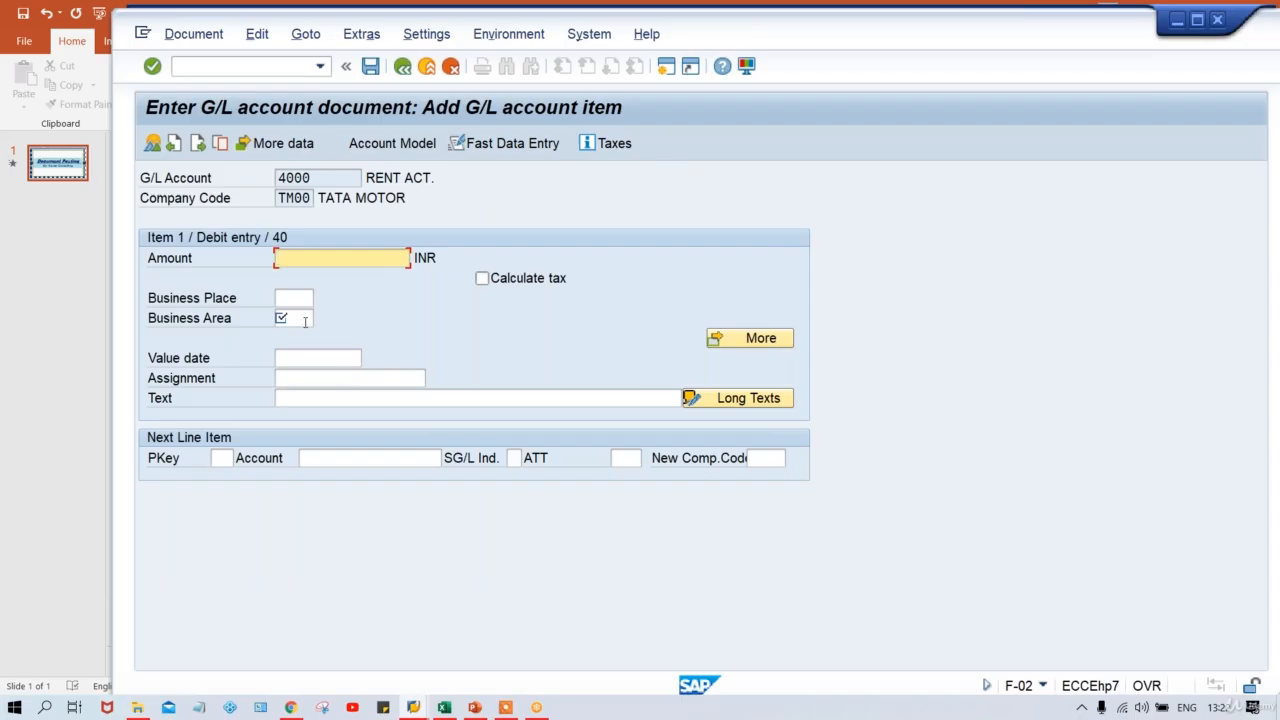
Check the Business Area and Business Place fields, then restart the posting with /NF-02.
{"action": "left_click", "coordinate": [300, 318]}
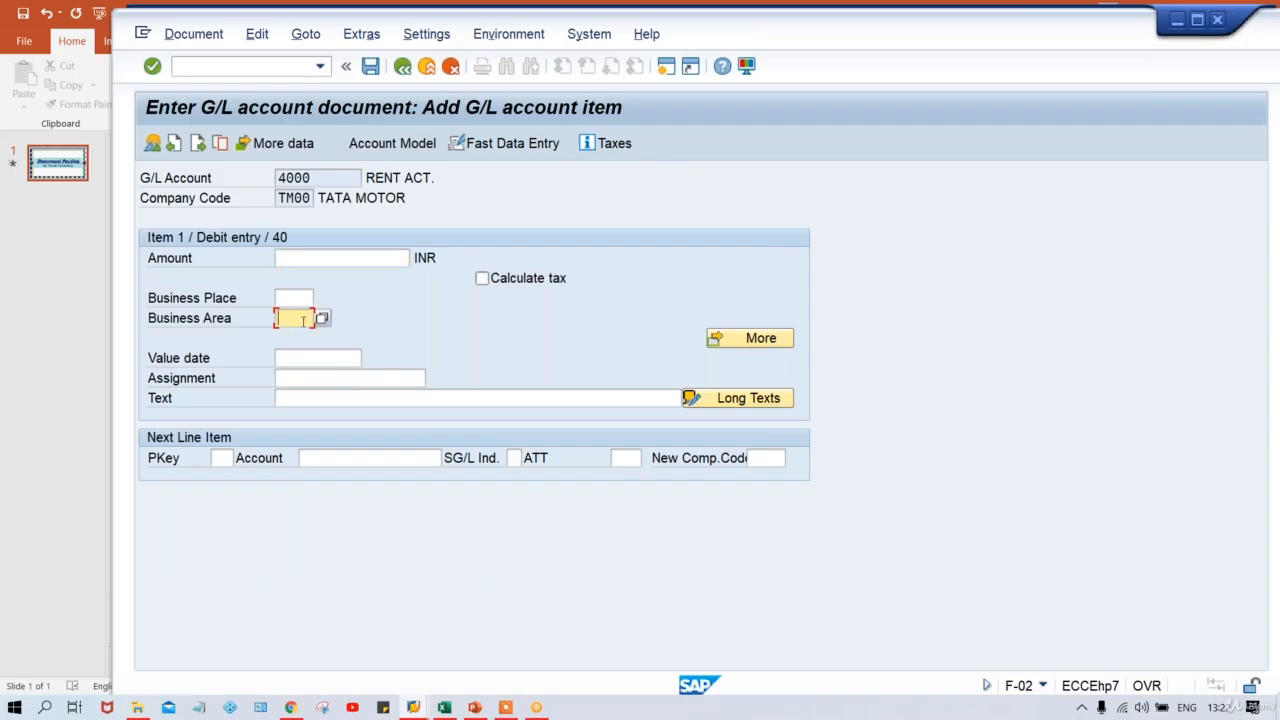
{"action": "left_click", "coordinate": [294, 297]}
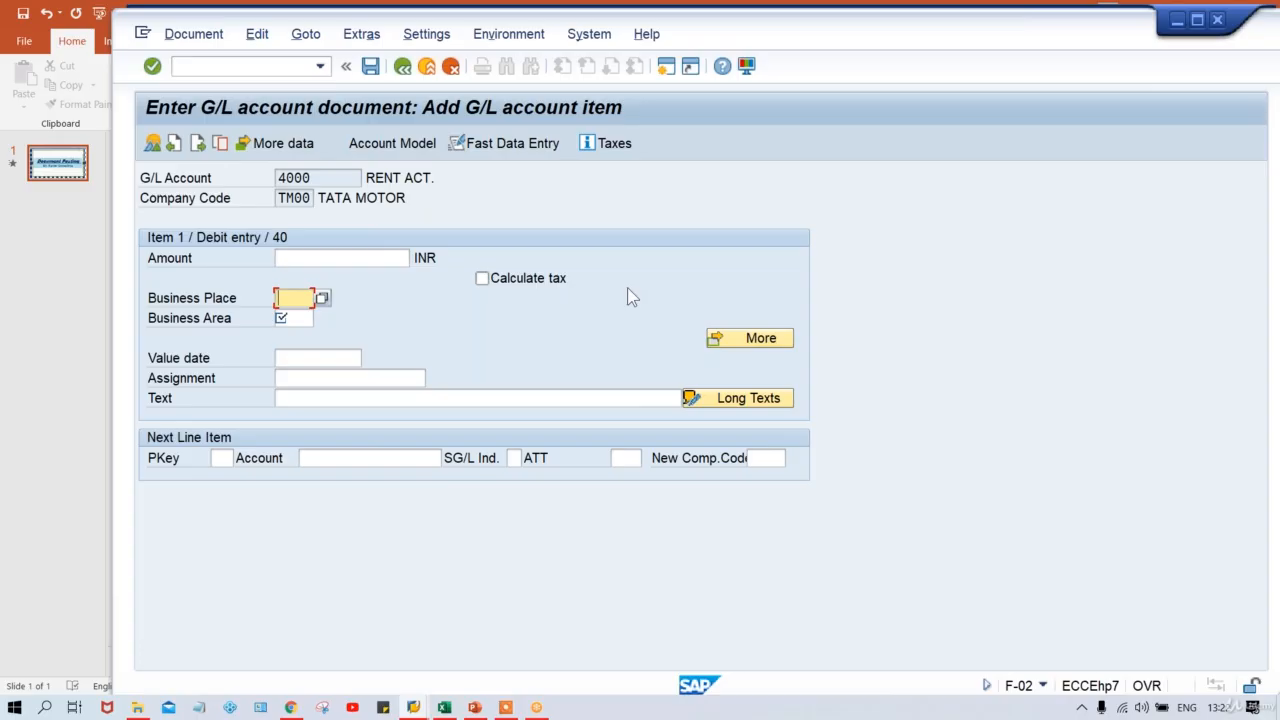
{"action": "left_click", "coordinate": [230, 66]}
{"action": "type", "text": "/NF"}
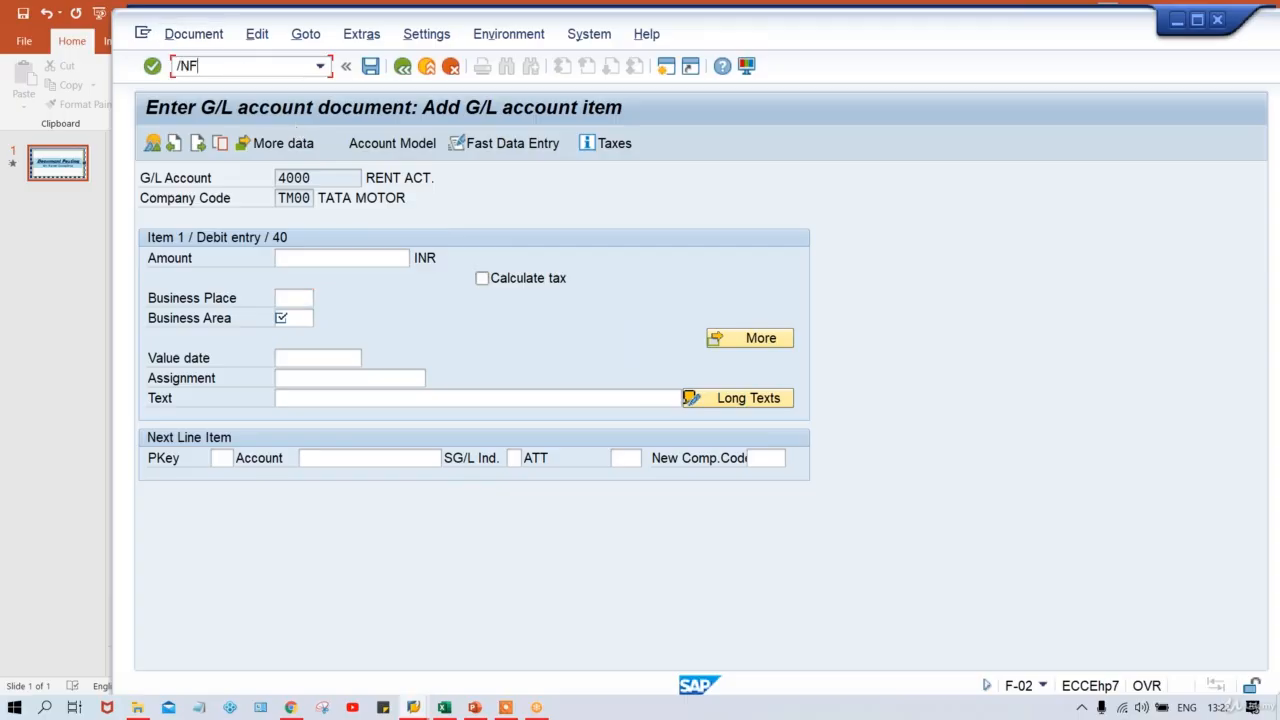
{"action": "type", "text": "-02"}
{"action": "key", "text": "Return"}
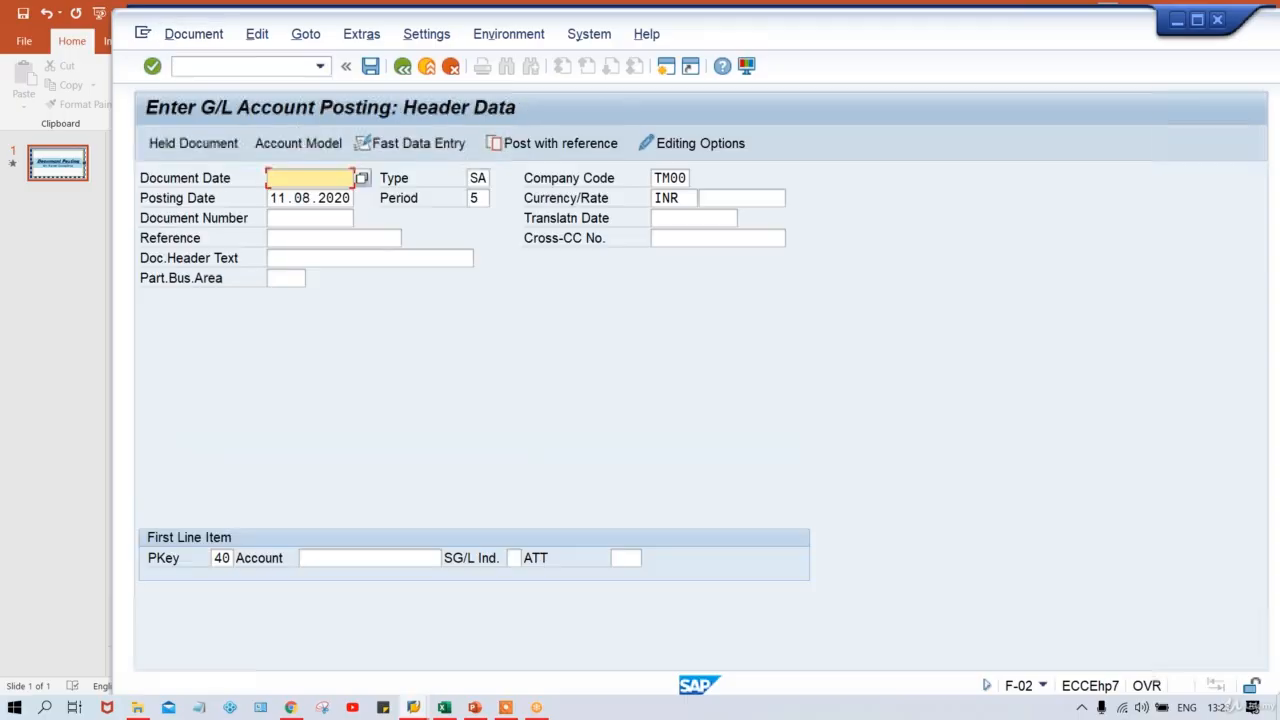
{"action": "left_click", "coordinate": [536, 707]}
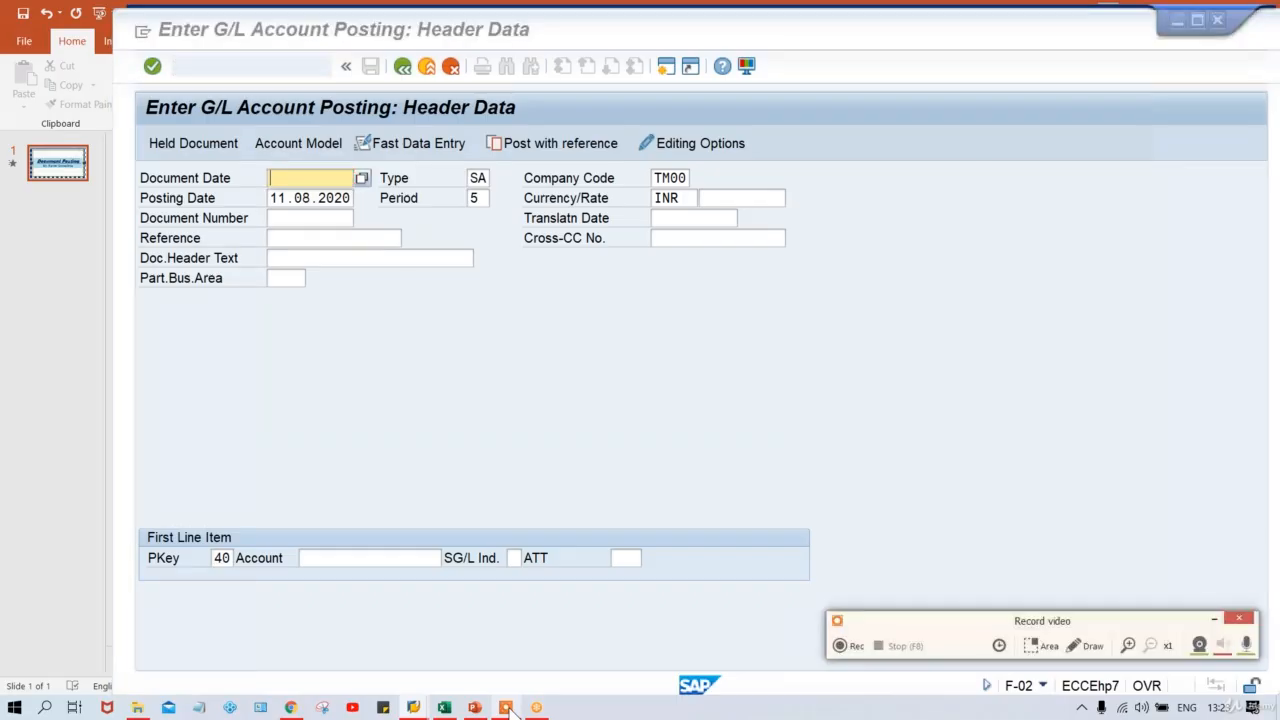
{"action": "left_click", "coordinate": [1081, 652]}
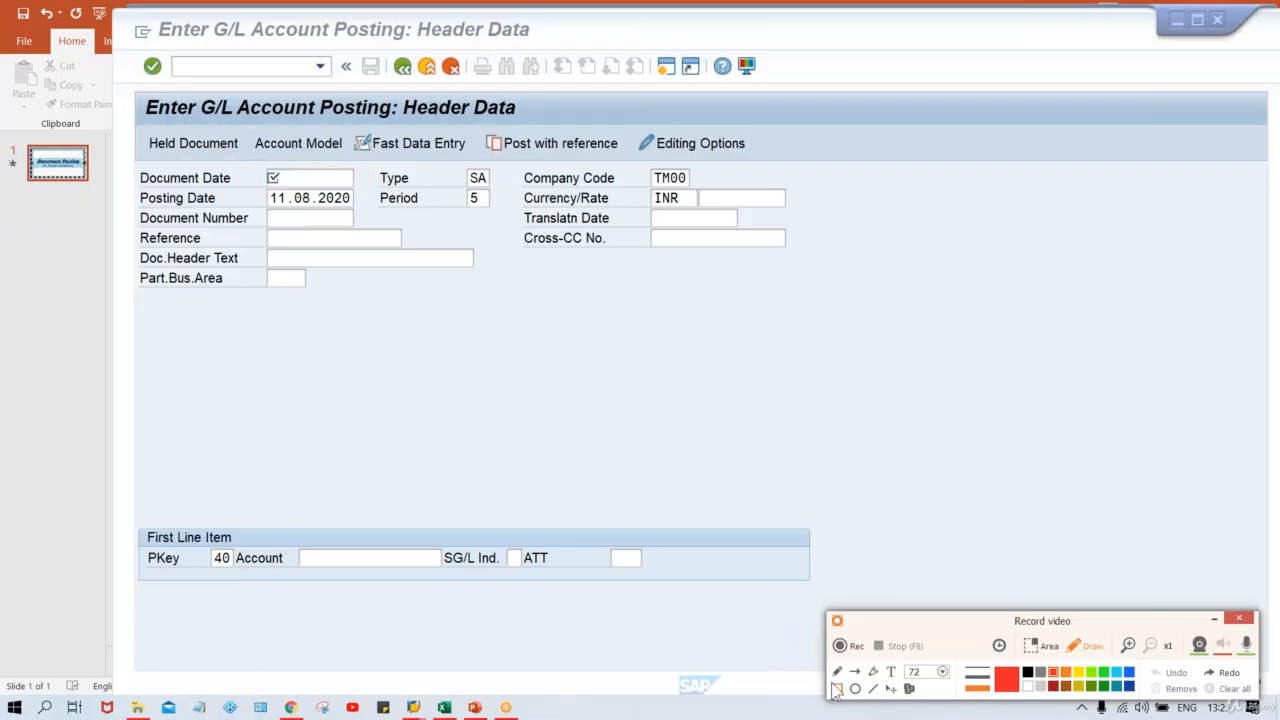
{"action": "left_click", "coordinate": [837, 689]}
{"action": "mouse_move", "coordinate": [133, 84]}
{"action": "left_mouse_down"}
{"action": "mouse_move", "coordinate": [767, 318]}
{"action": "mouse_move", "coordinate": [822, 318]}
{"action": "left_mouse_up"}
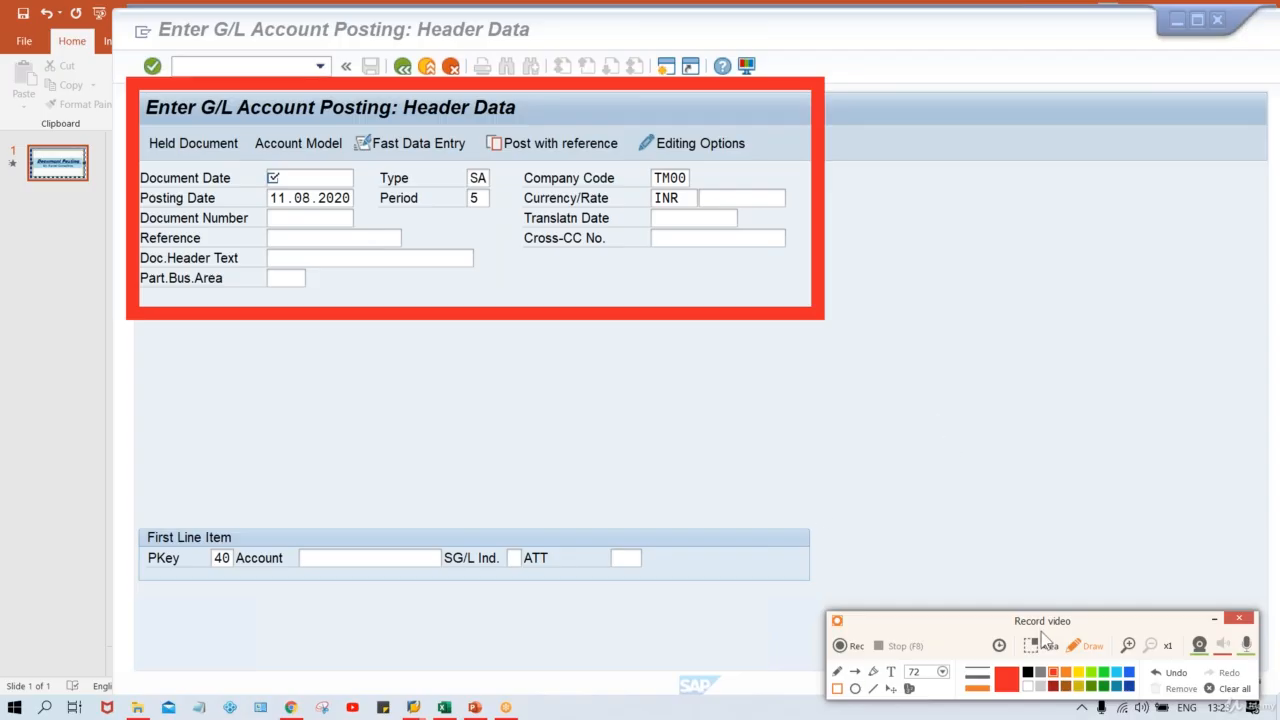
{"action": "left_click", "coordinate": [1168, 674]}
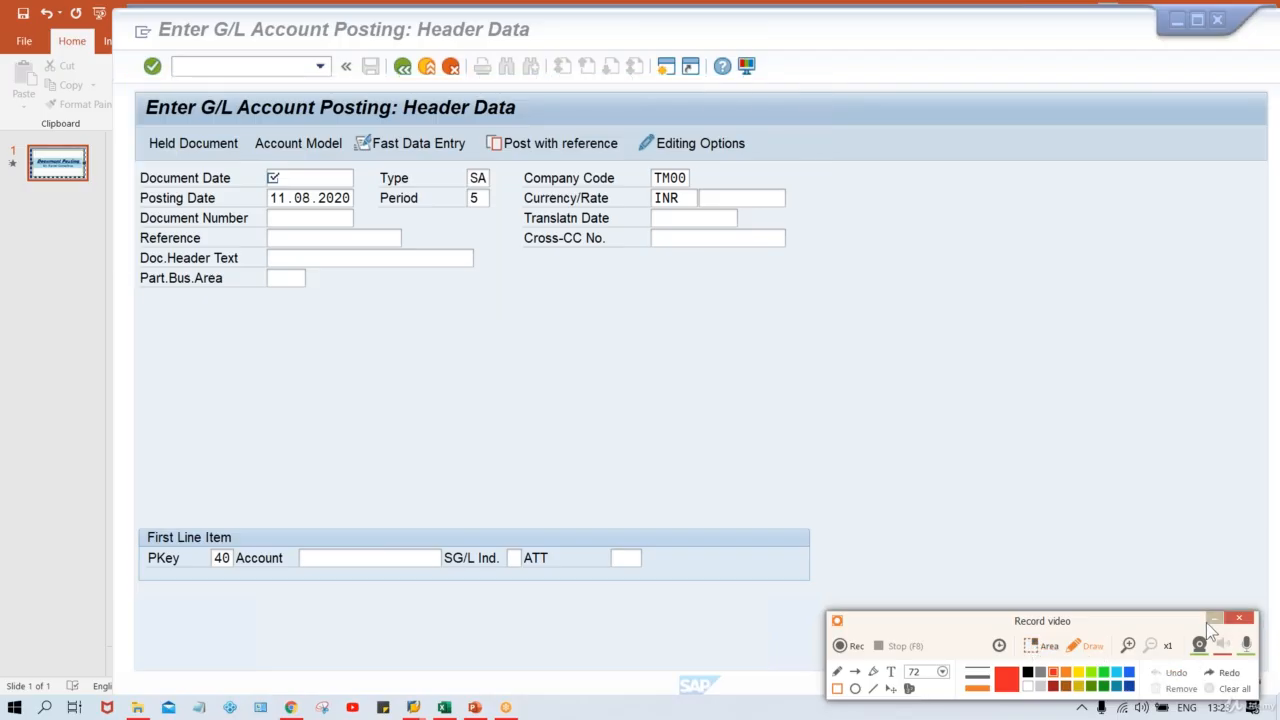
{"action": "left_click", "coordinate": [1208, 620]}
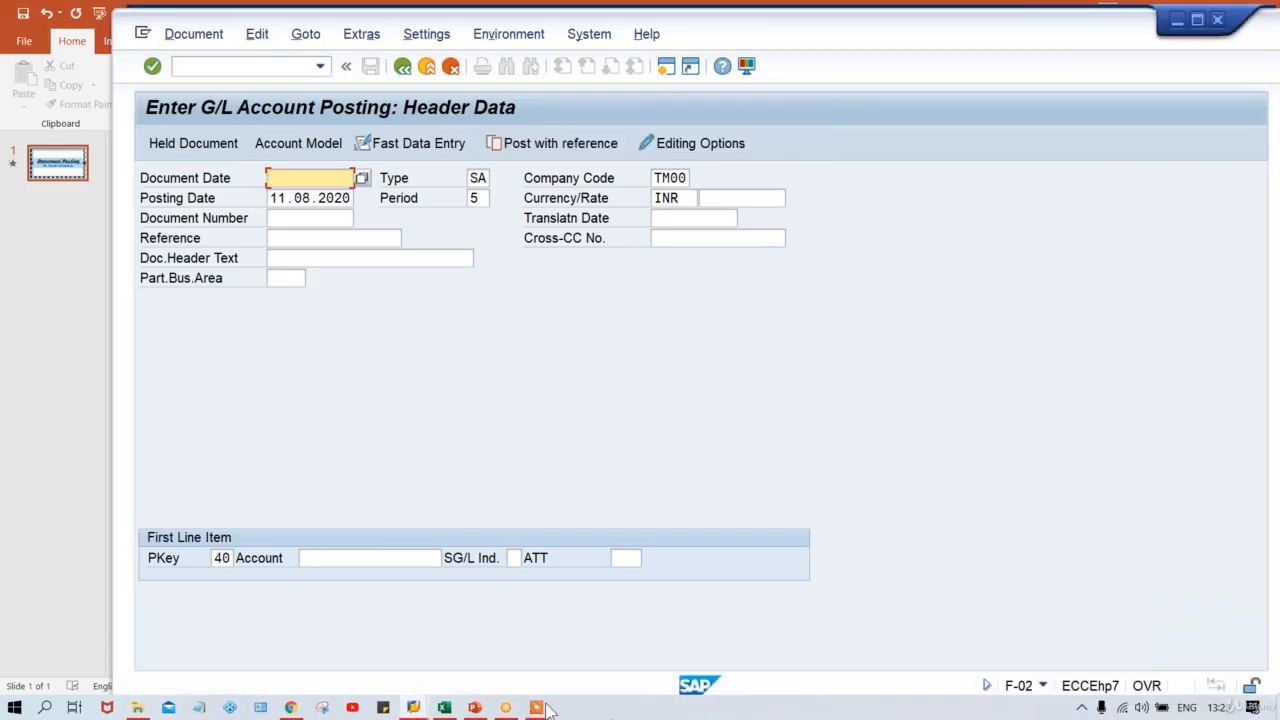
In the Class workbook, widen column F and enter RENT DR with 500 in F4:G4.
{"action": "mouse_move", "coordinate": [444, 707]}
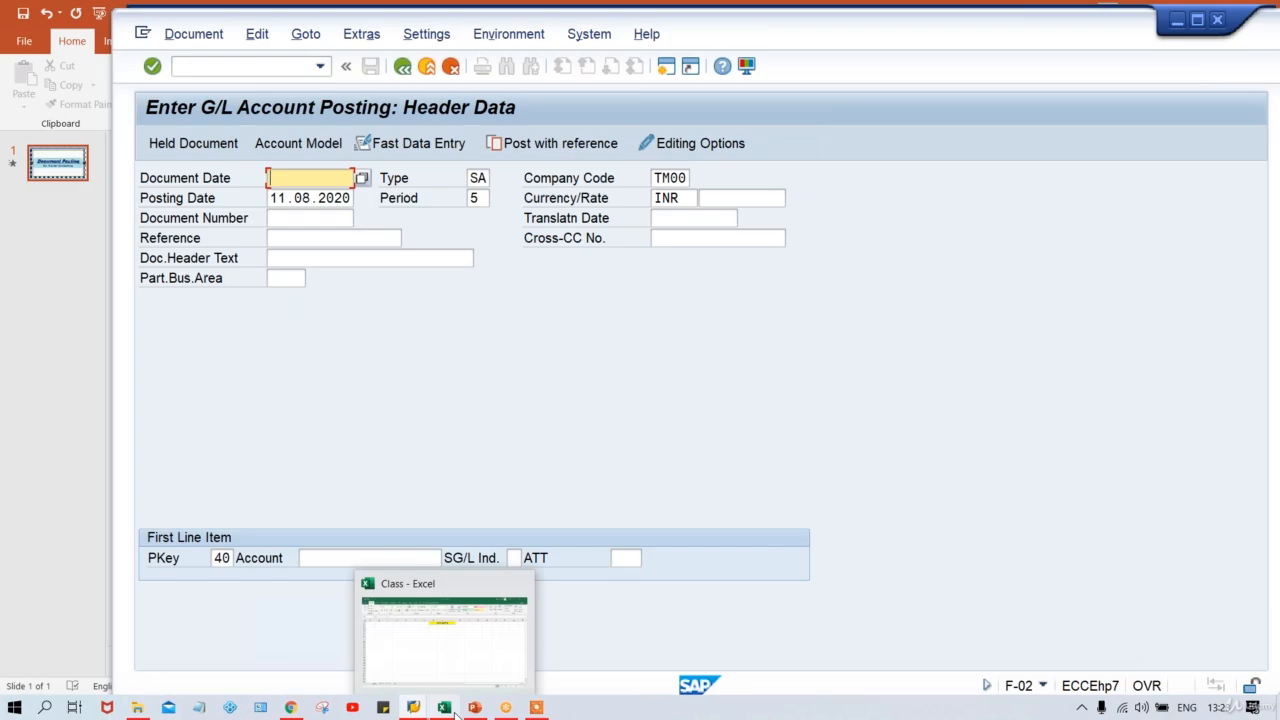
{"action": "left_click", "coordinate": [436, 666]}
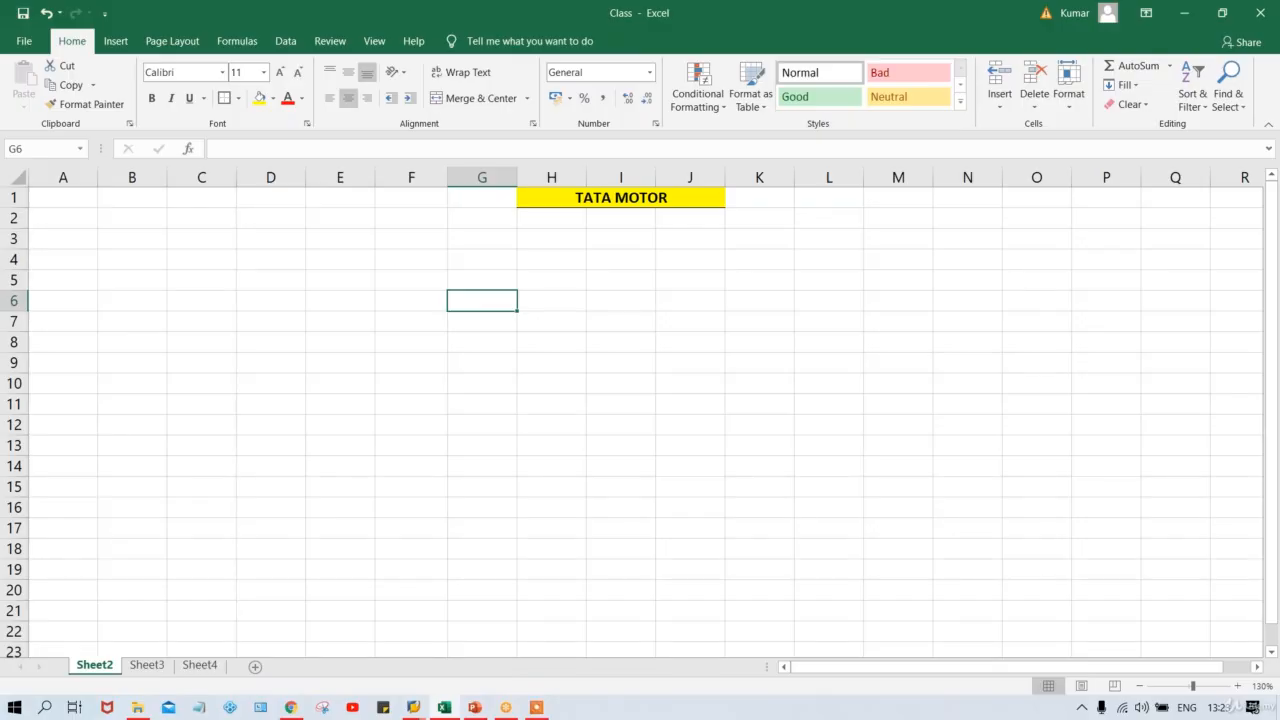
{"action": "left_click", "coordinate": [414, 274]}
{"action": "left_click_drag", "start_coordinate": [449, 180], "coordinate": [528, 181]}
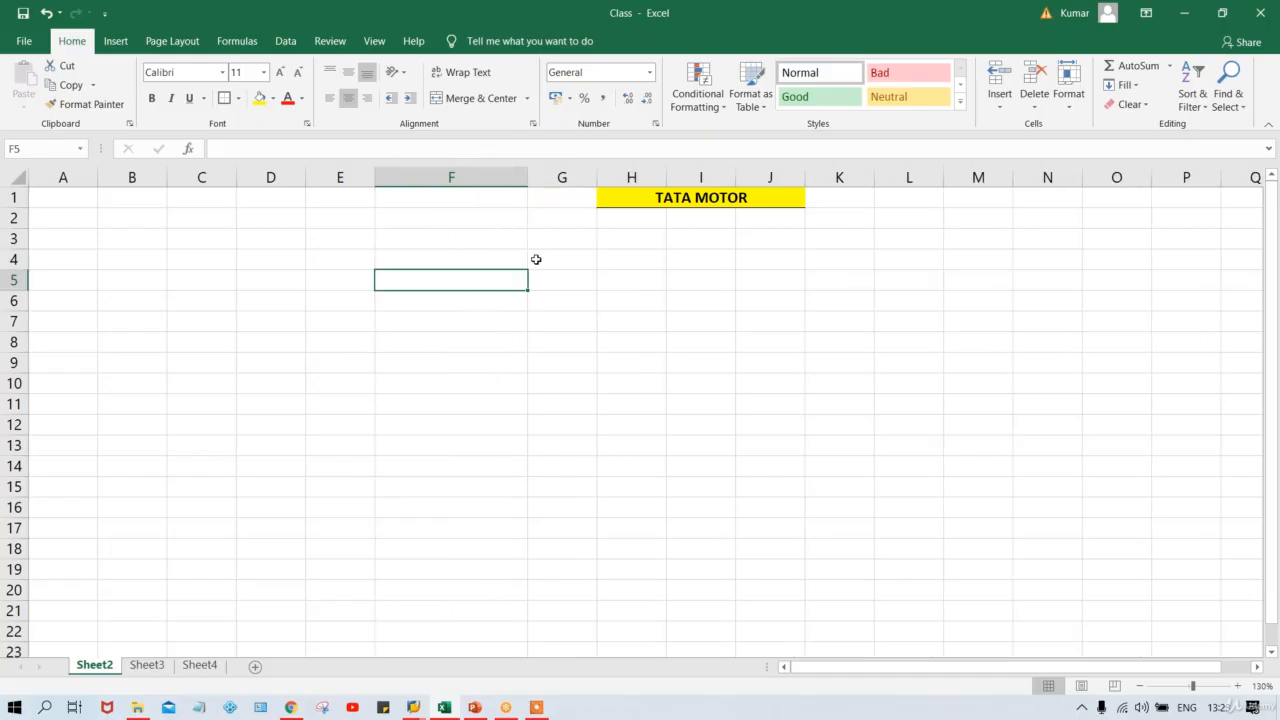
{"action": "left_click", "coordinate": [431, 264]}
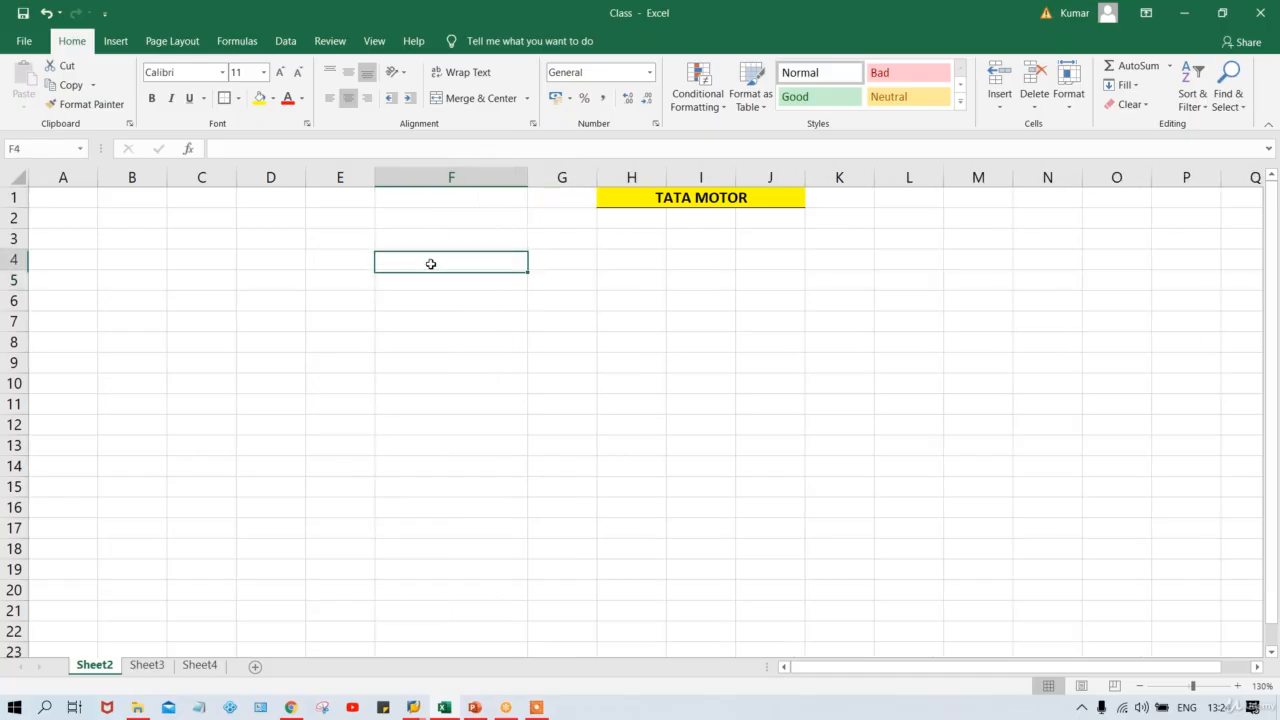
{"action": "type", "text": "RE"}
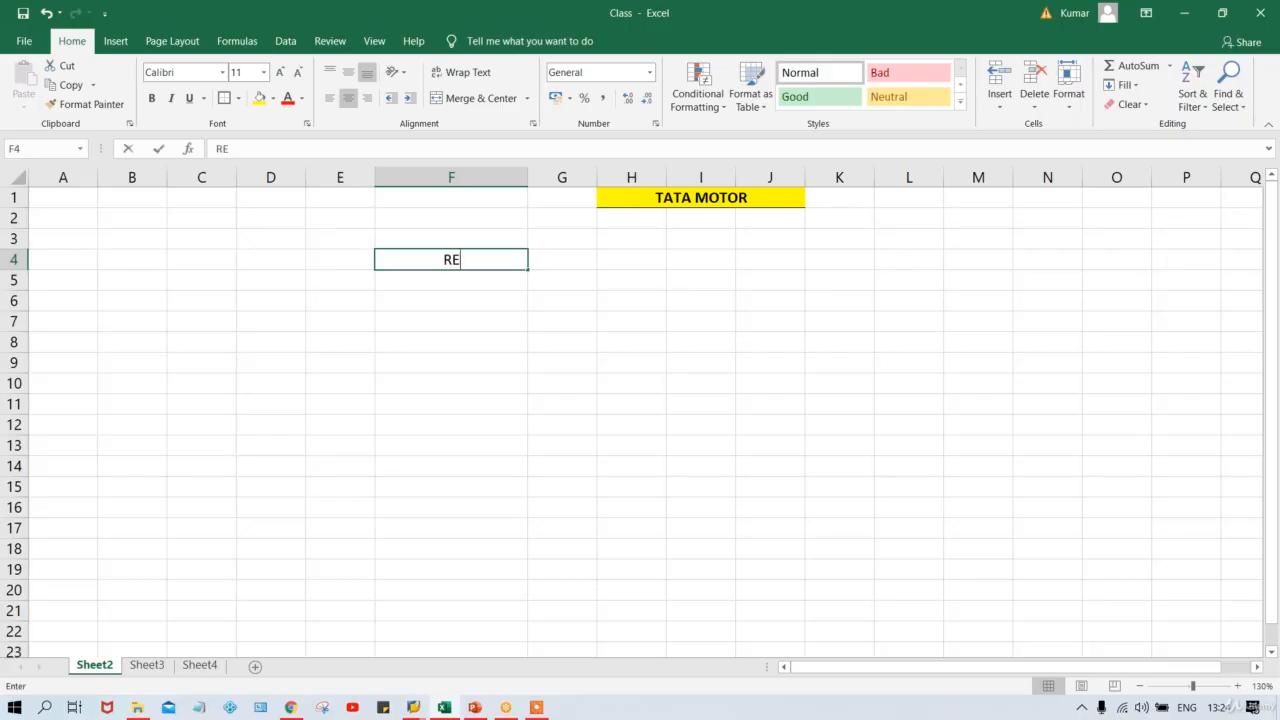
{"action": "type", "text": "NT "}
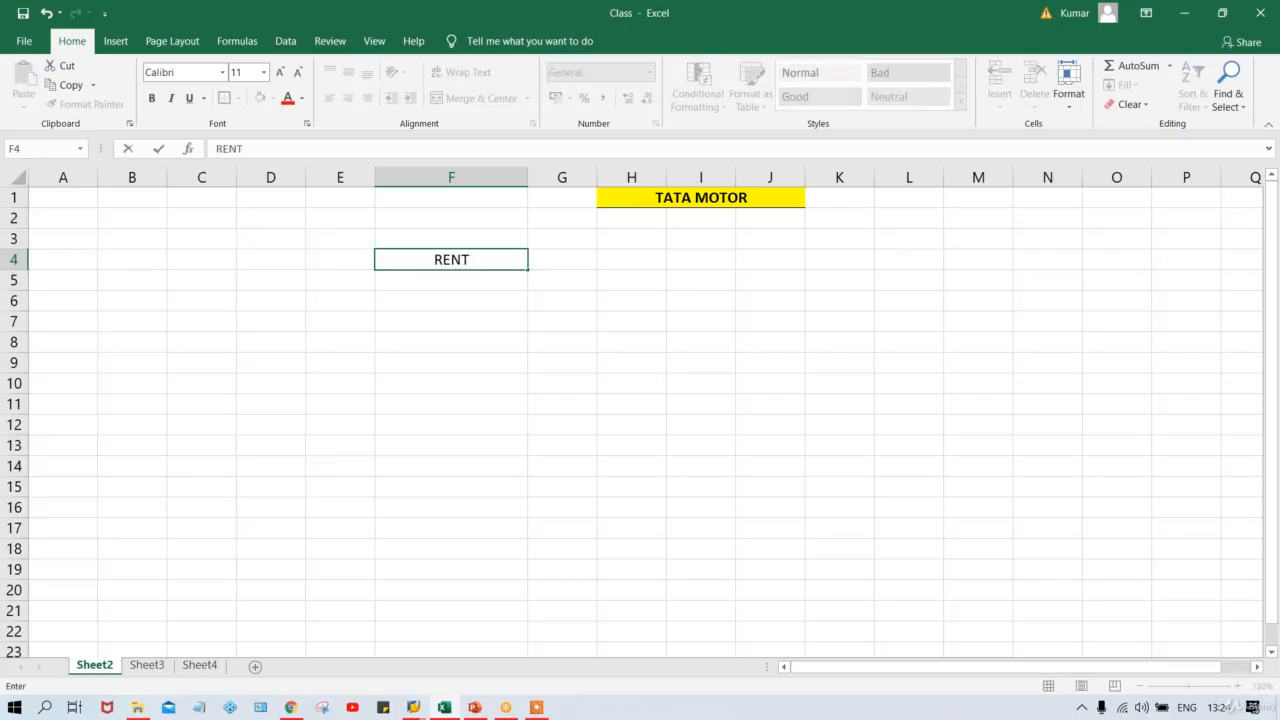
{"action": "type", "text": "DR"}
{"action": "key", "text": "Tab"}
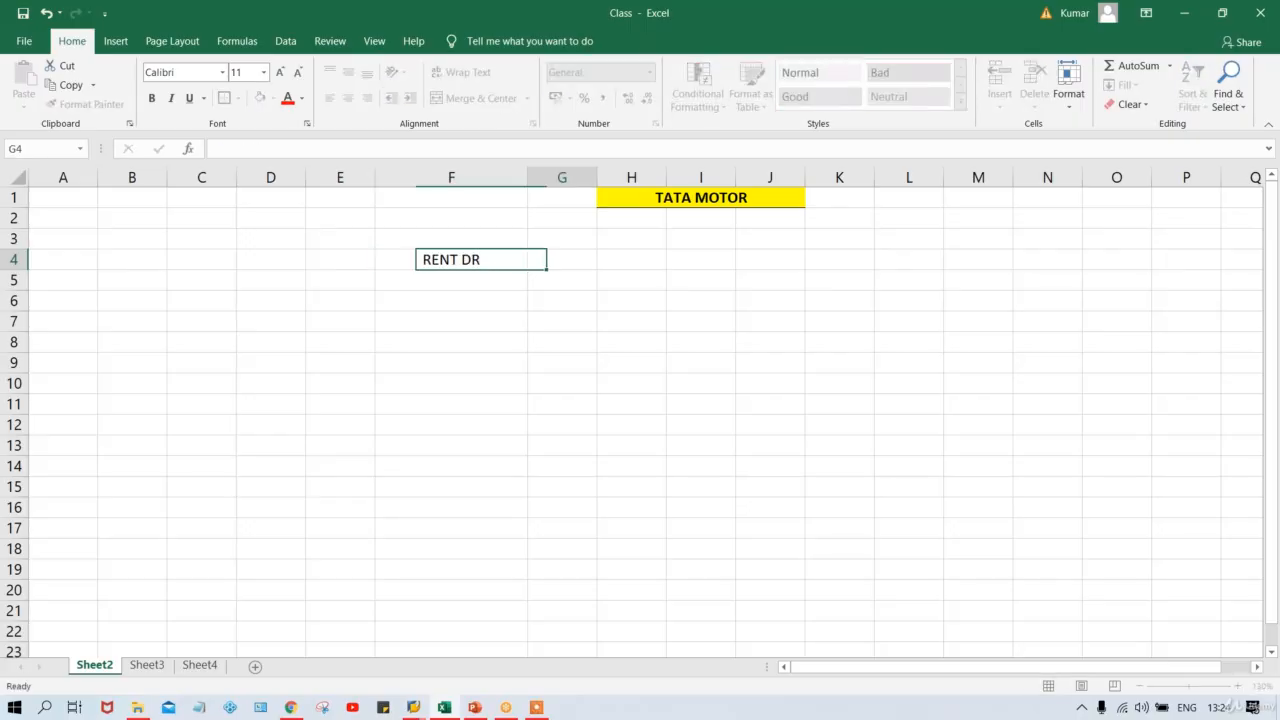
{"action": "type", "text": "500"}
{"action": "left_click", "coordinate": [451, 259]}
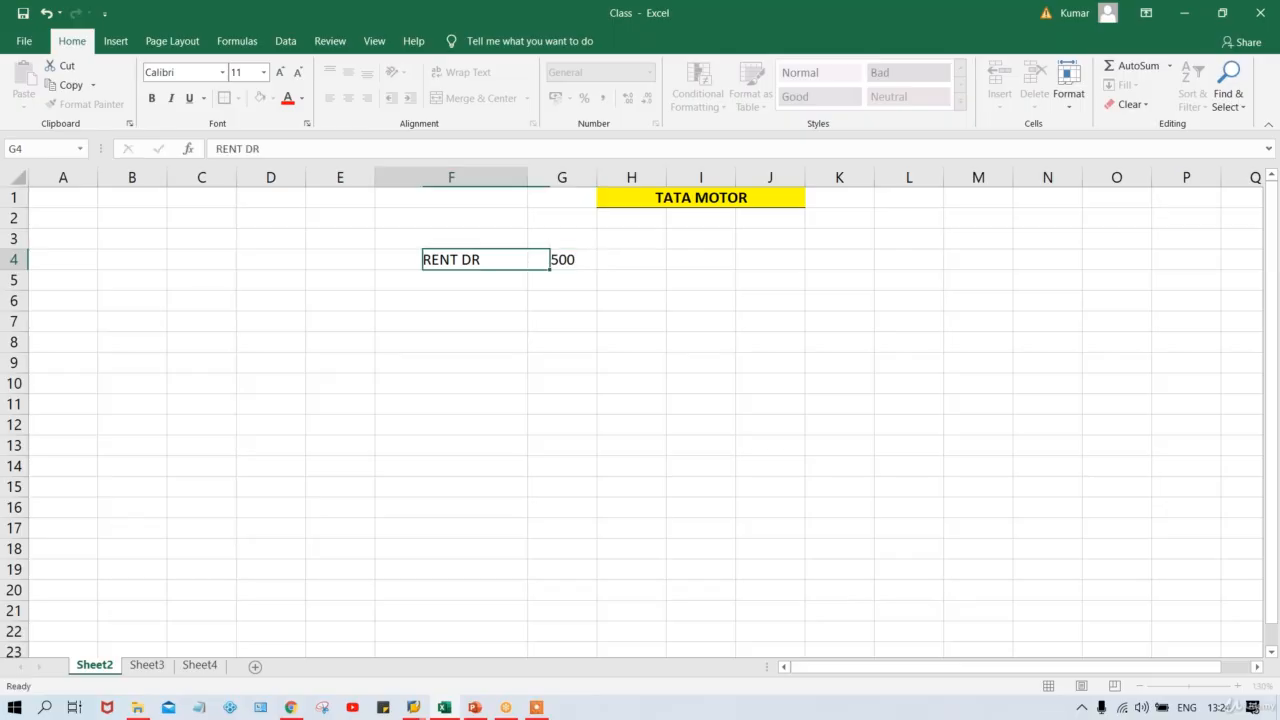
Add AUDIT FEE DR. with 600 and BANK ACT. with 1100 in rows 5 and 6.
{"action": "left_click", "coordinate": [451, 280]}
{"action": "type", "text": "AUD"}
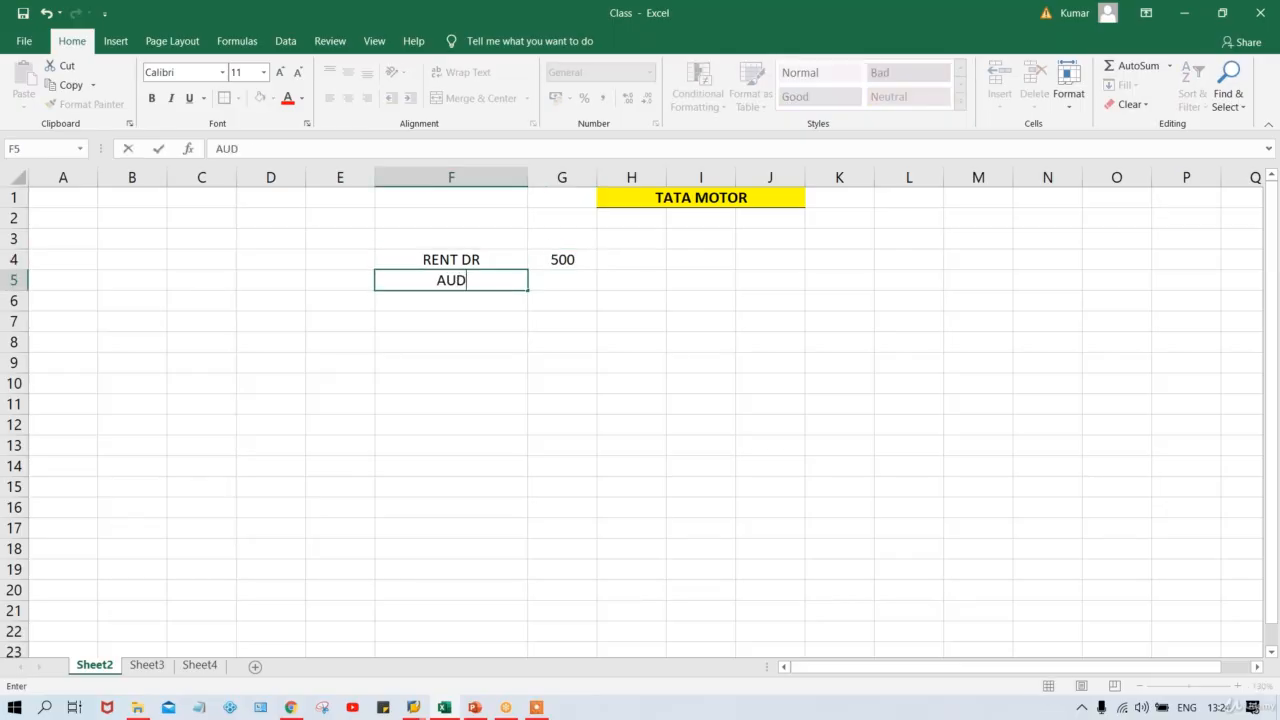
{"action": "type", "text": "IT FEE "}
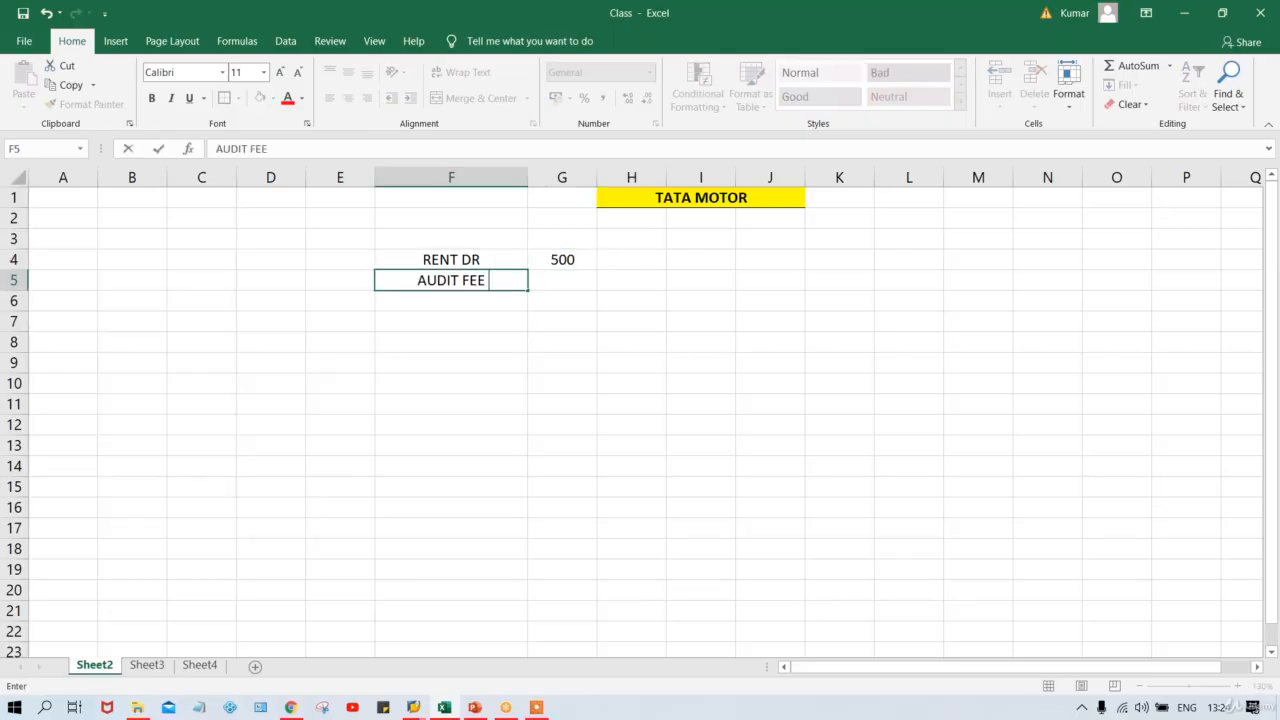
{"action": "type", "text": "DR"}
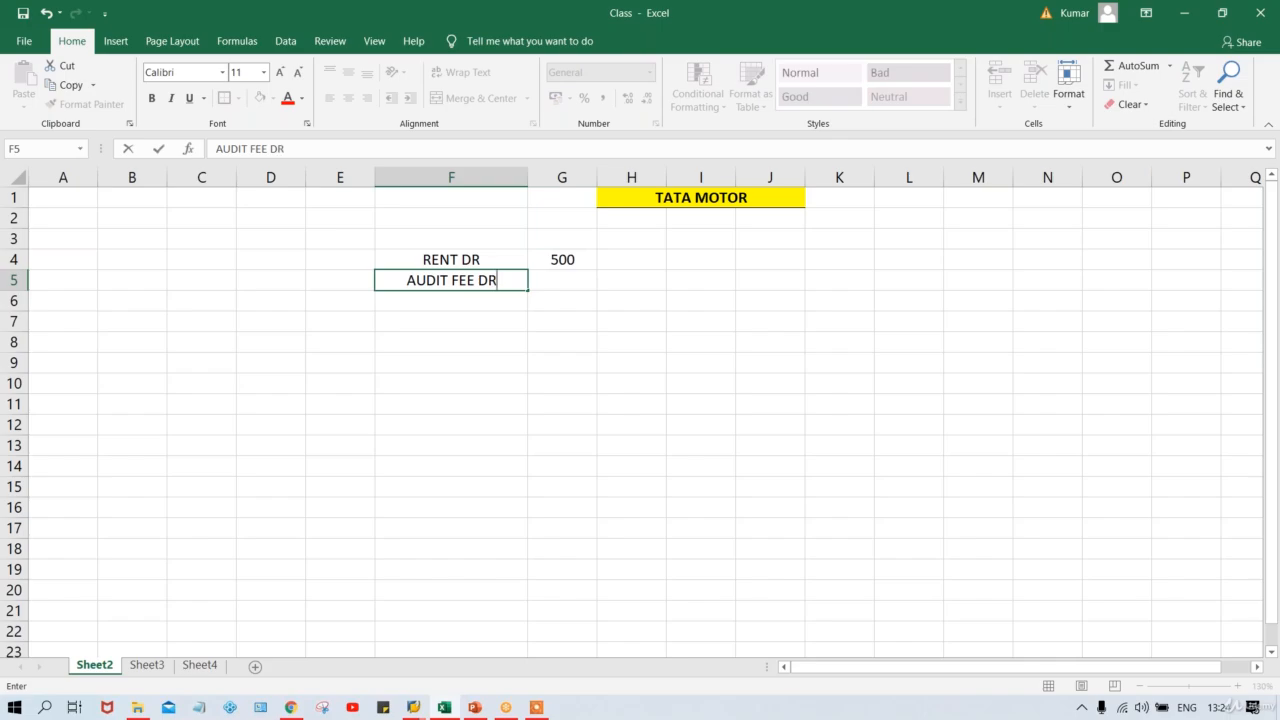
{"action": "type", "text": "."}
{"action": "left_click", "coordinate": [562, 280]}
{"action": "type", "text": "600"}
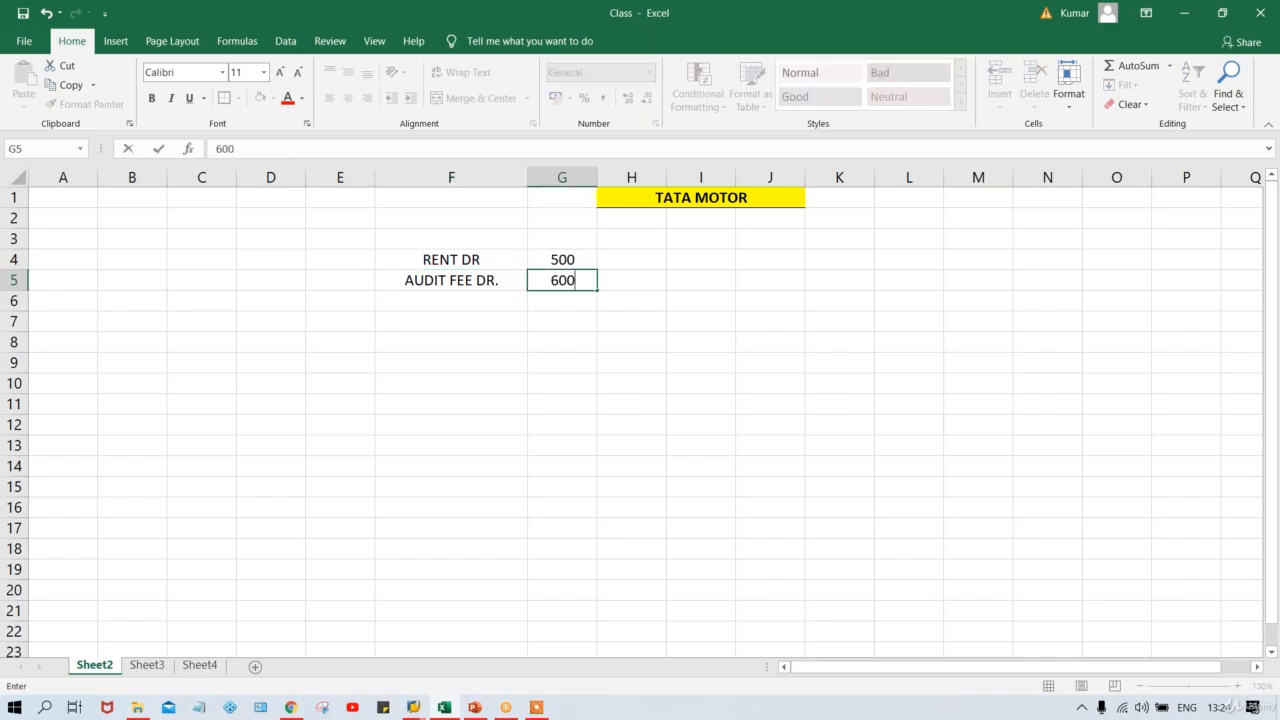
{"action": "left_click", "coordinate": [451, 300]}
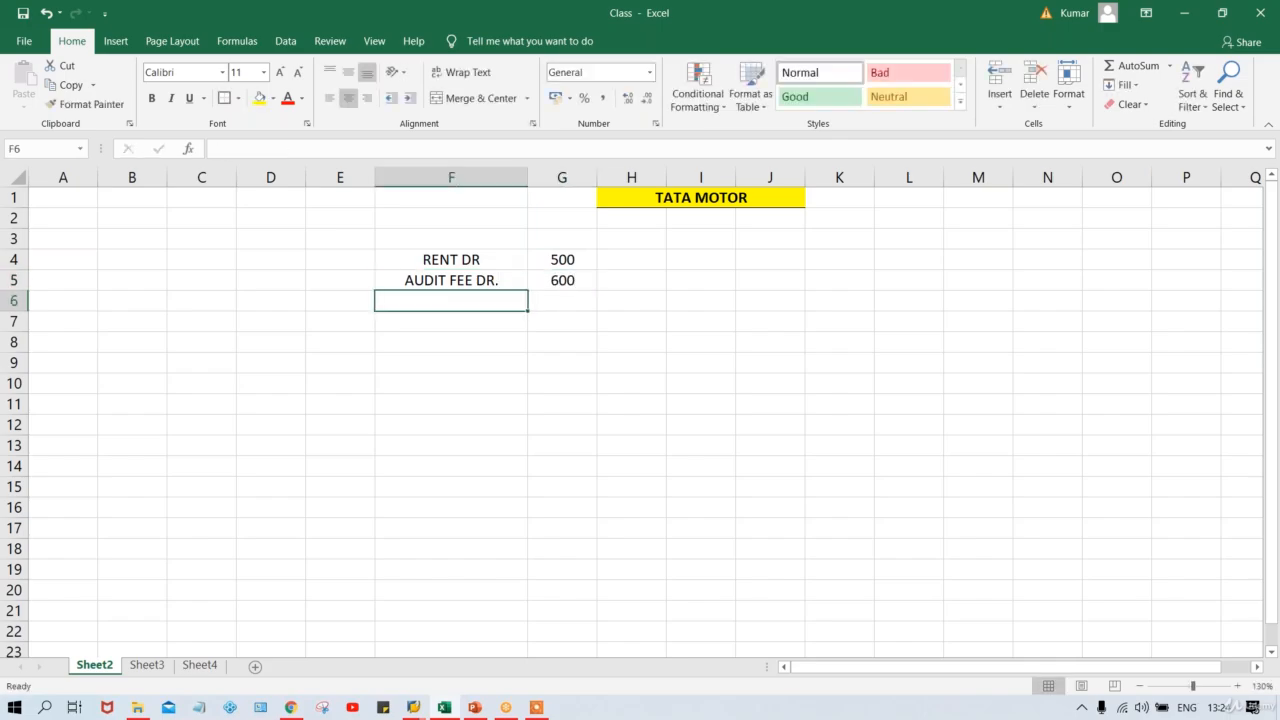
{"action": "type", "text": "BANK "}
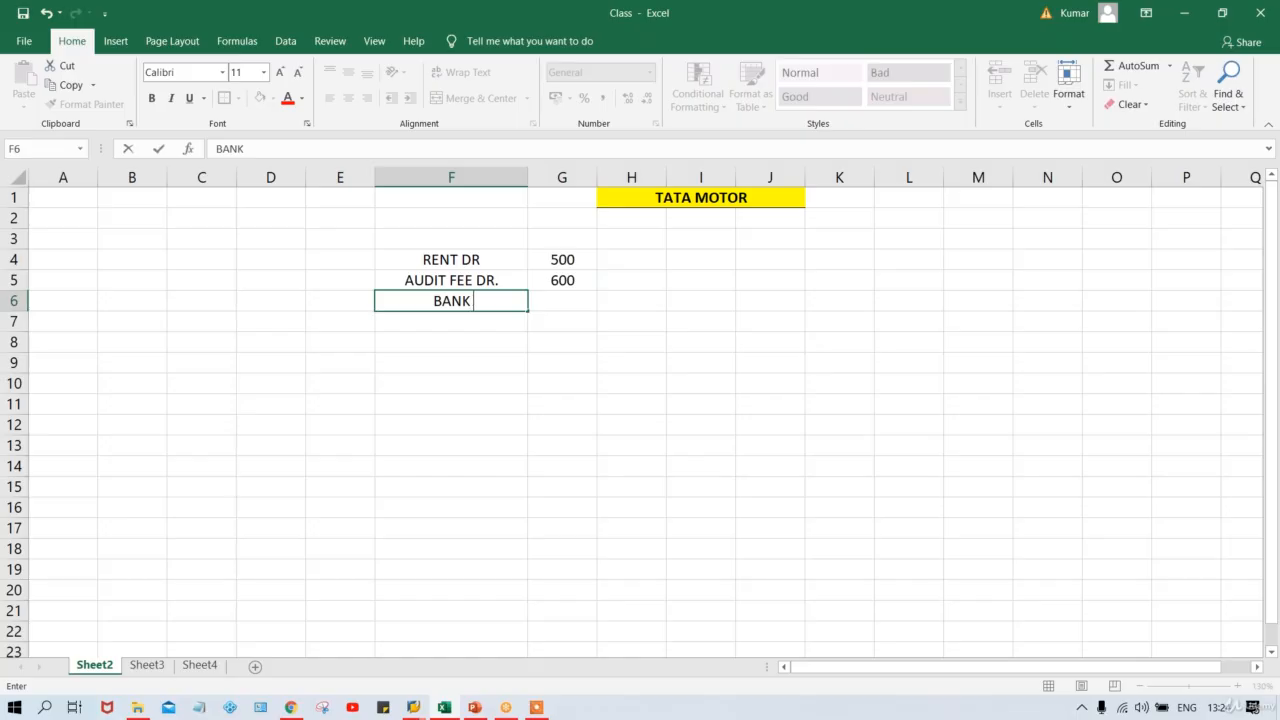
{"action": "type", "text": "ACT."}
{"action": "key", "text": "Tab"}
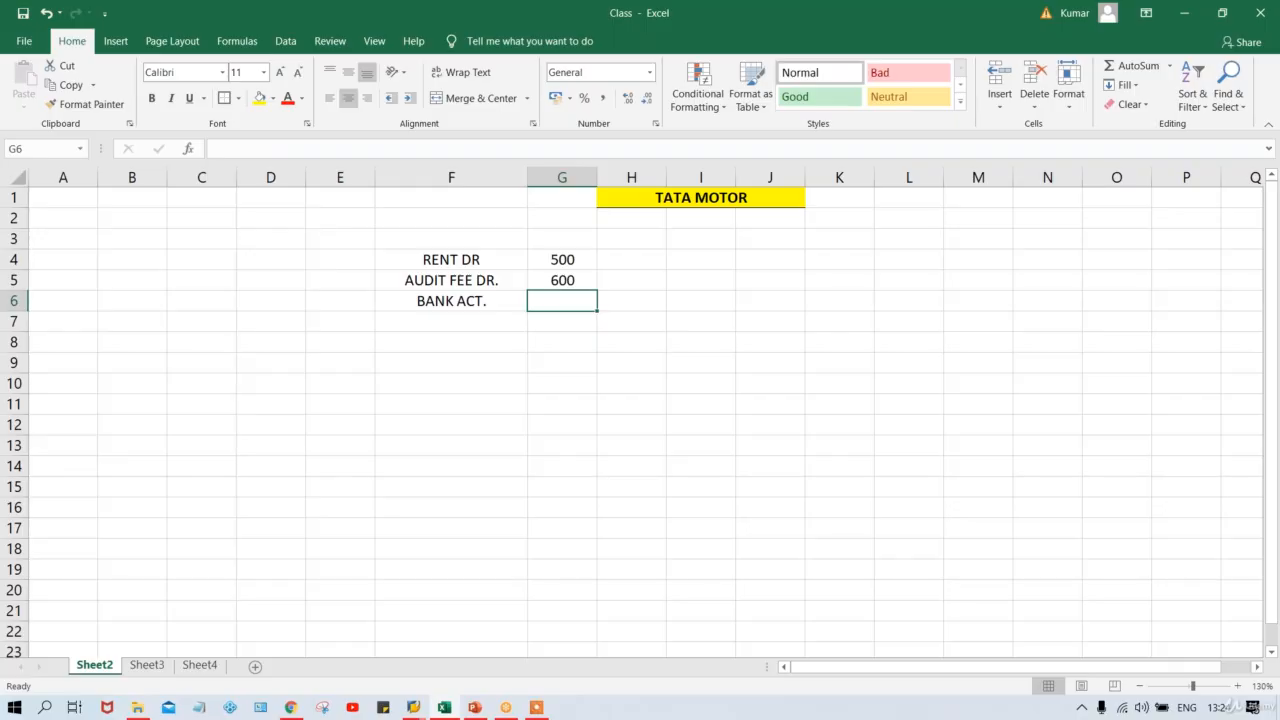
{"action": "type", "text": "1100"}
{"action": "key", "text": "Return"}
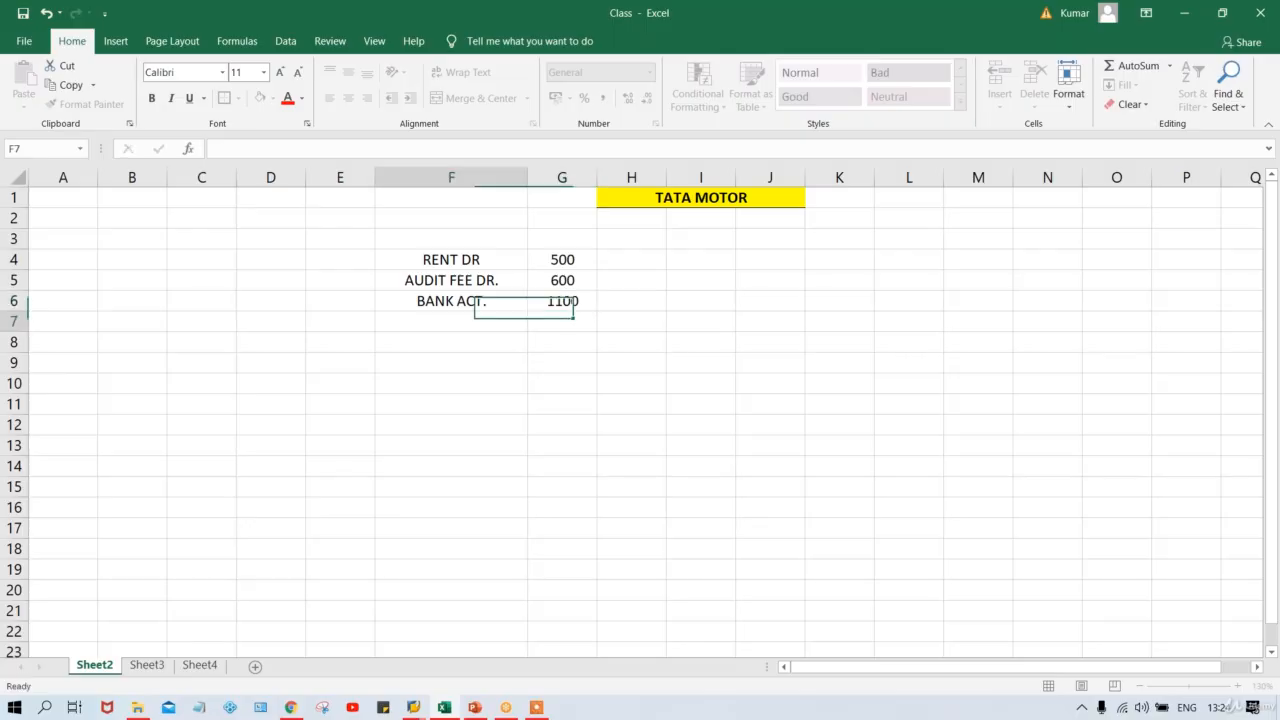
Review the three labels and select F4:G6 to check the amounts.
{"action": "left_click", "coordinate": [438, 262]}
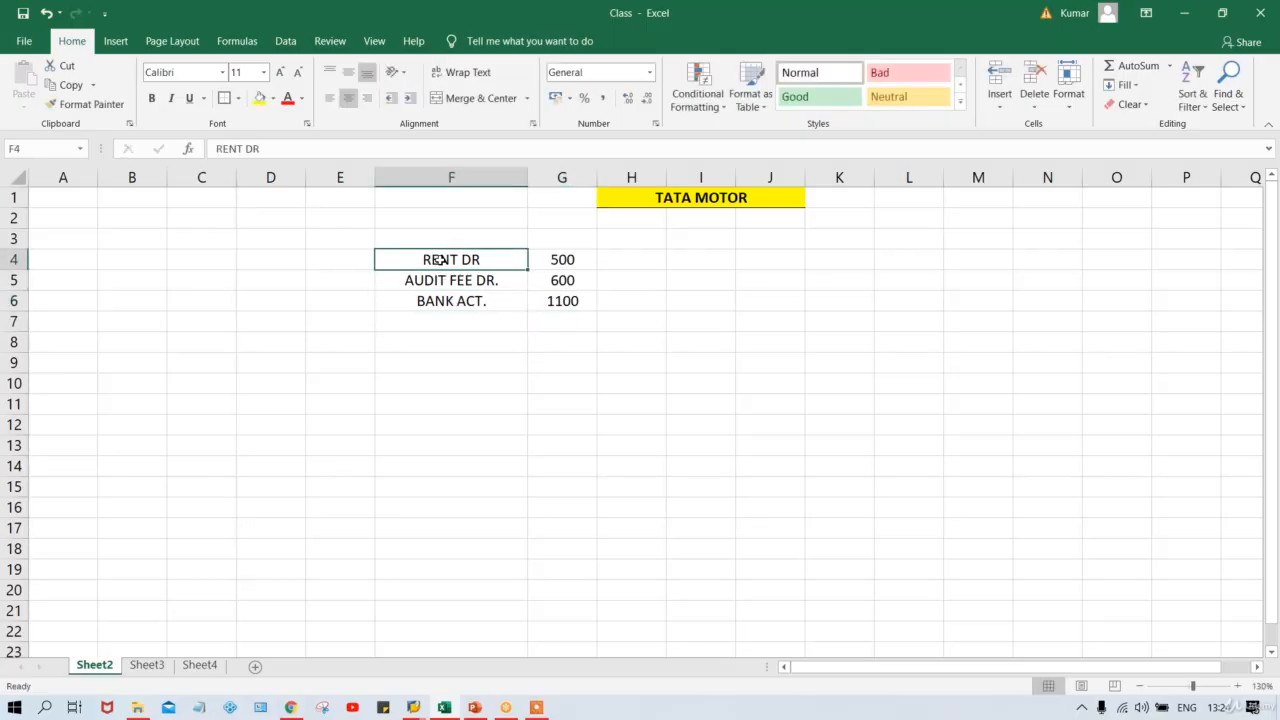
{"action": "left_click", "coordinate": [456, 277]}
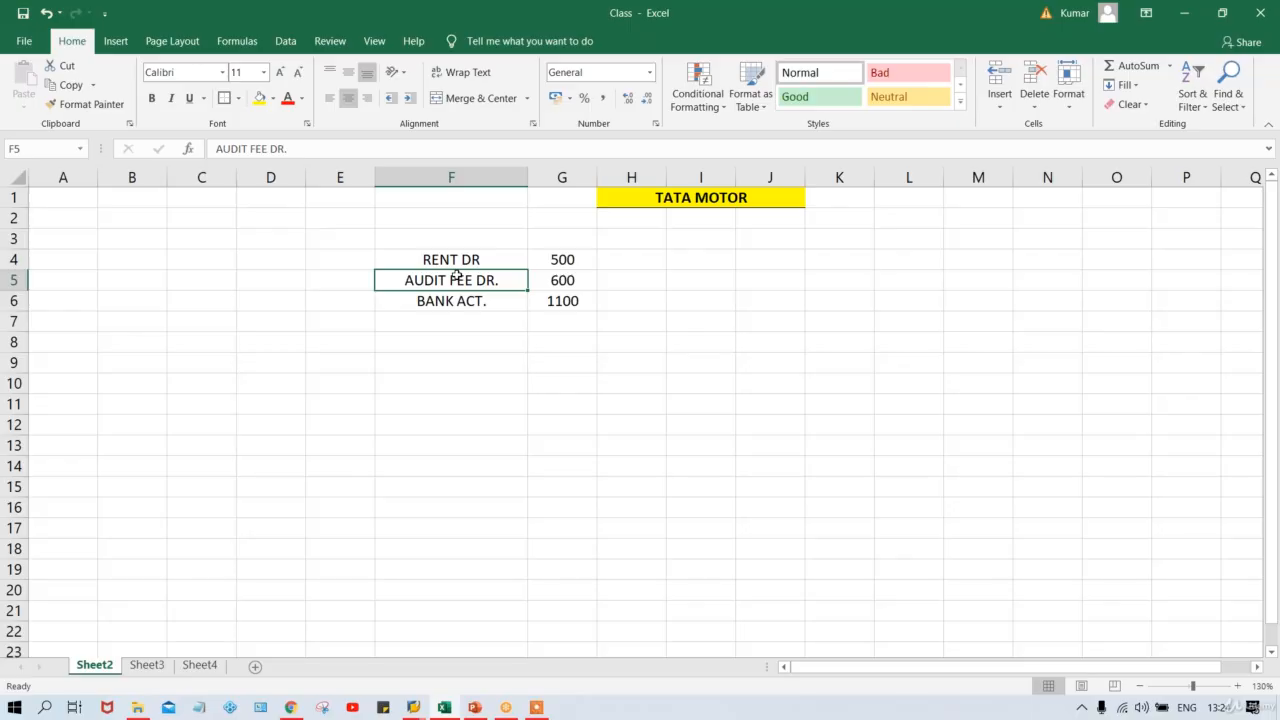
{"action": "left_click", "coordinate": [498, 301]}
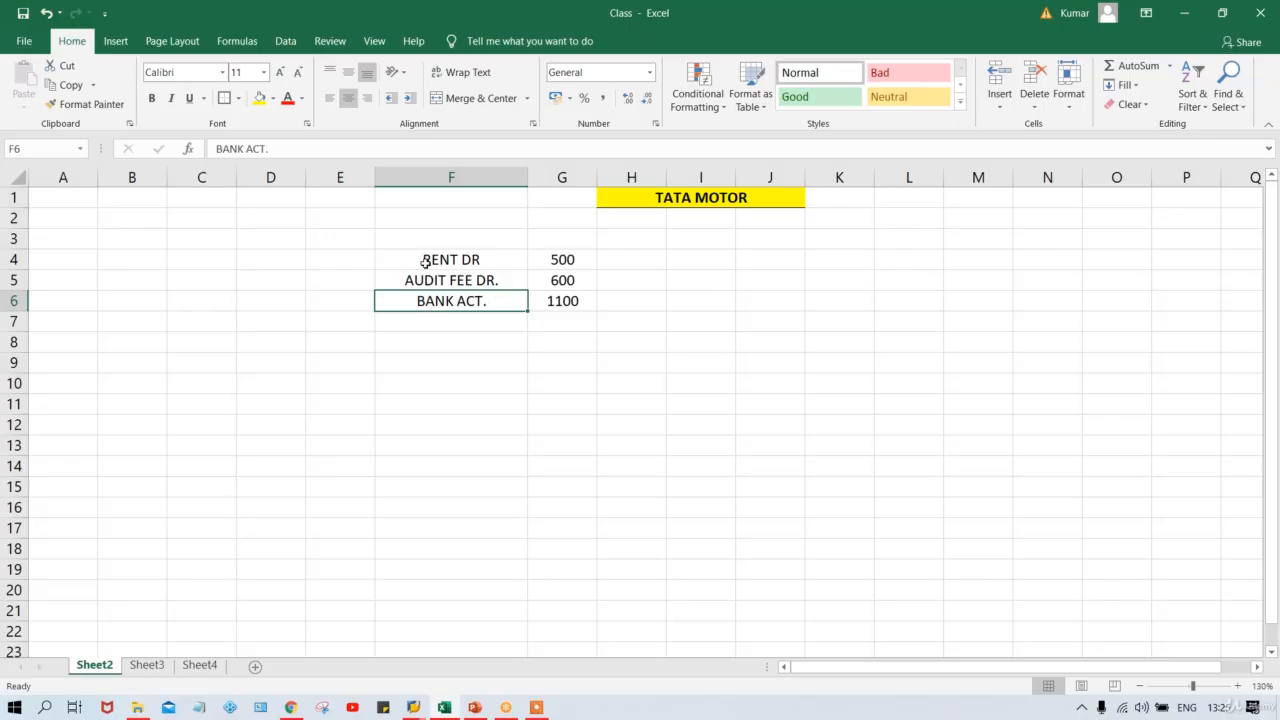
{"action": "left_click_drag", "start_coordinate": [425, 260], "coordinate": [543, 301]}
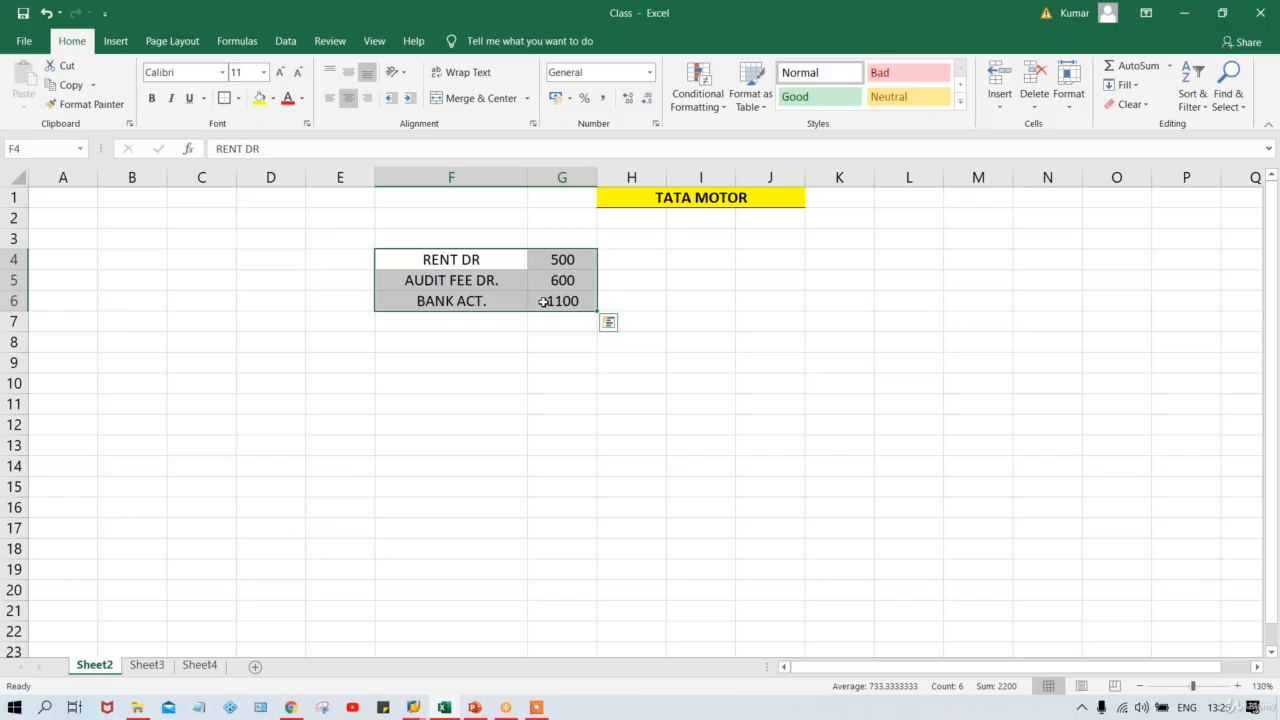
{"action": "left_click", "coordinate": [418, 218]}
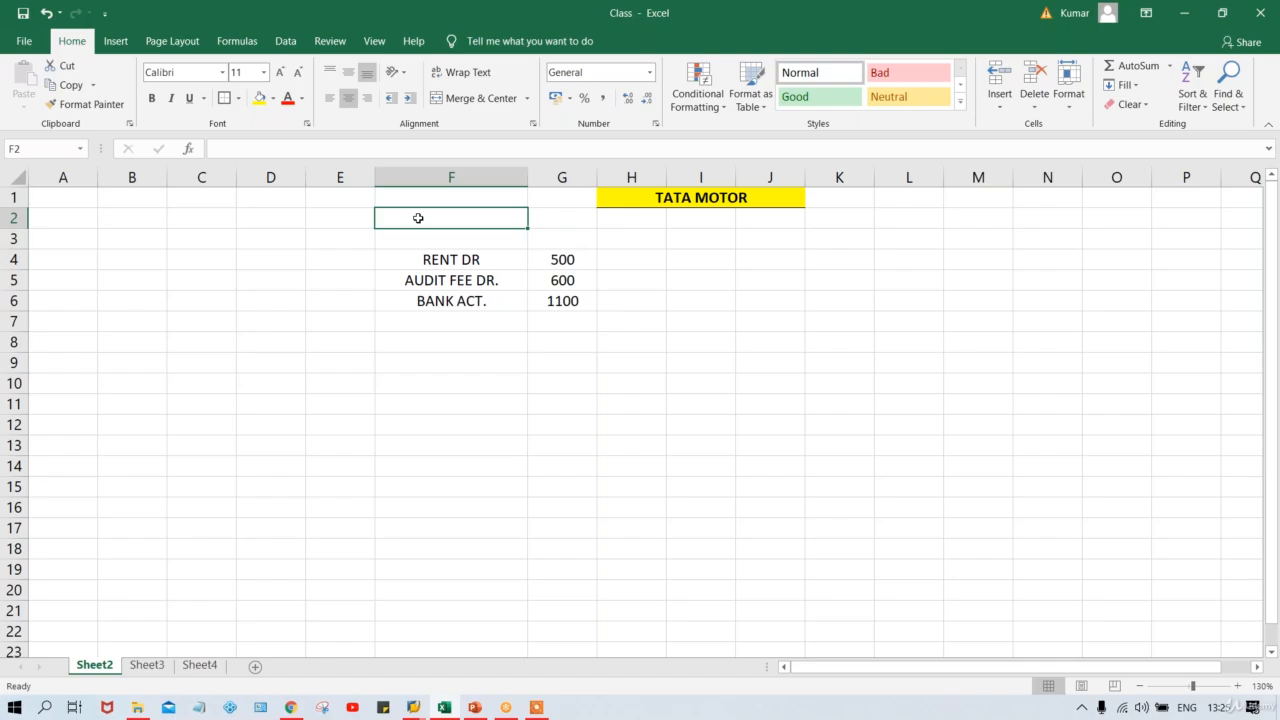
Enter company code TM00 in F2 and review the F4:G6 entries below it.
{"action": "type", "text": "TMM"}
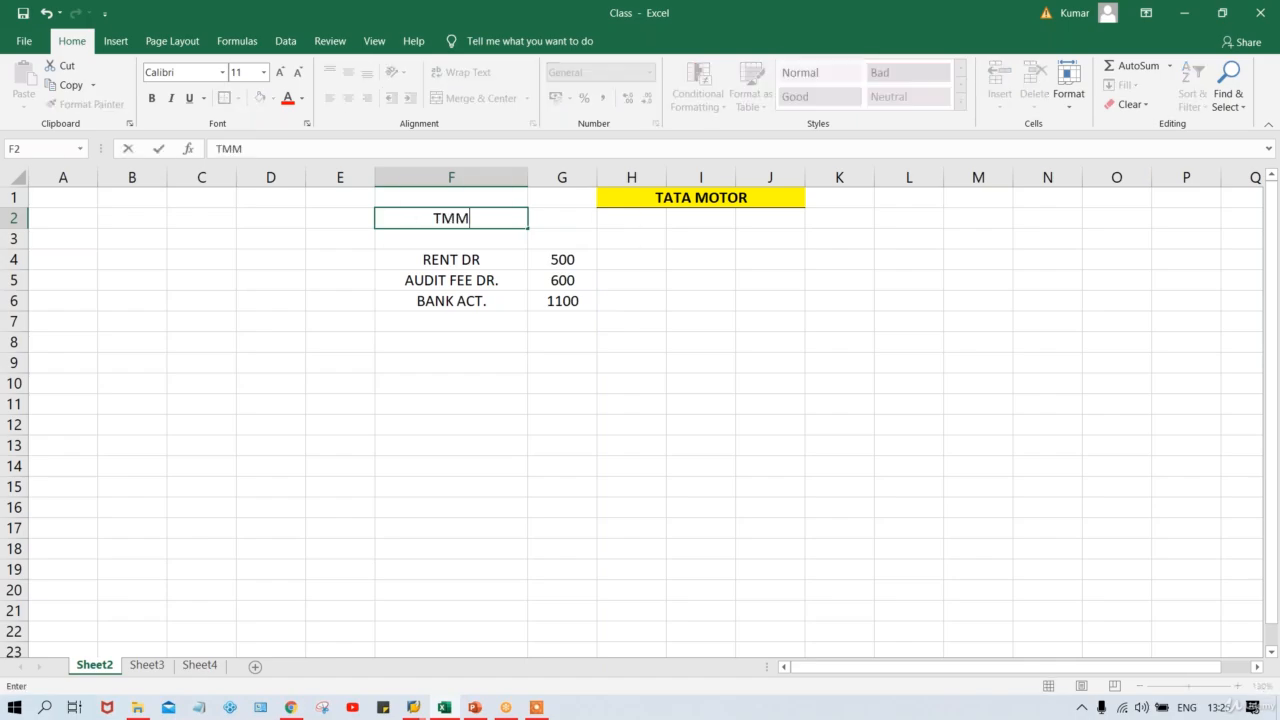
{"action": "key", "text": "BackSpace"}
{"action": "type", "text": "00"}
{"action": "left_click_drag", "start_coordinate": [437, 260], "coordinate": [443, 322]}
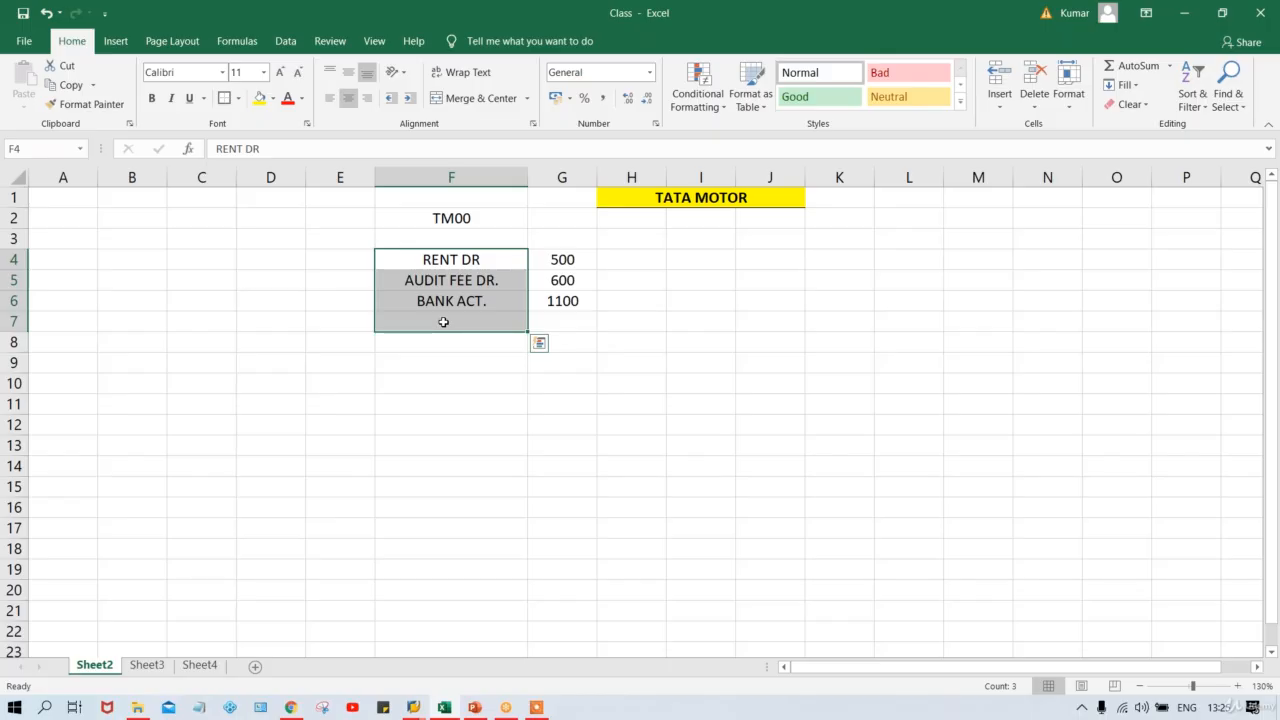
{"action": "left_click", "coordinate": [432, 217]}
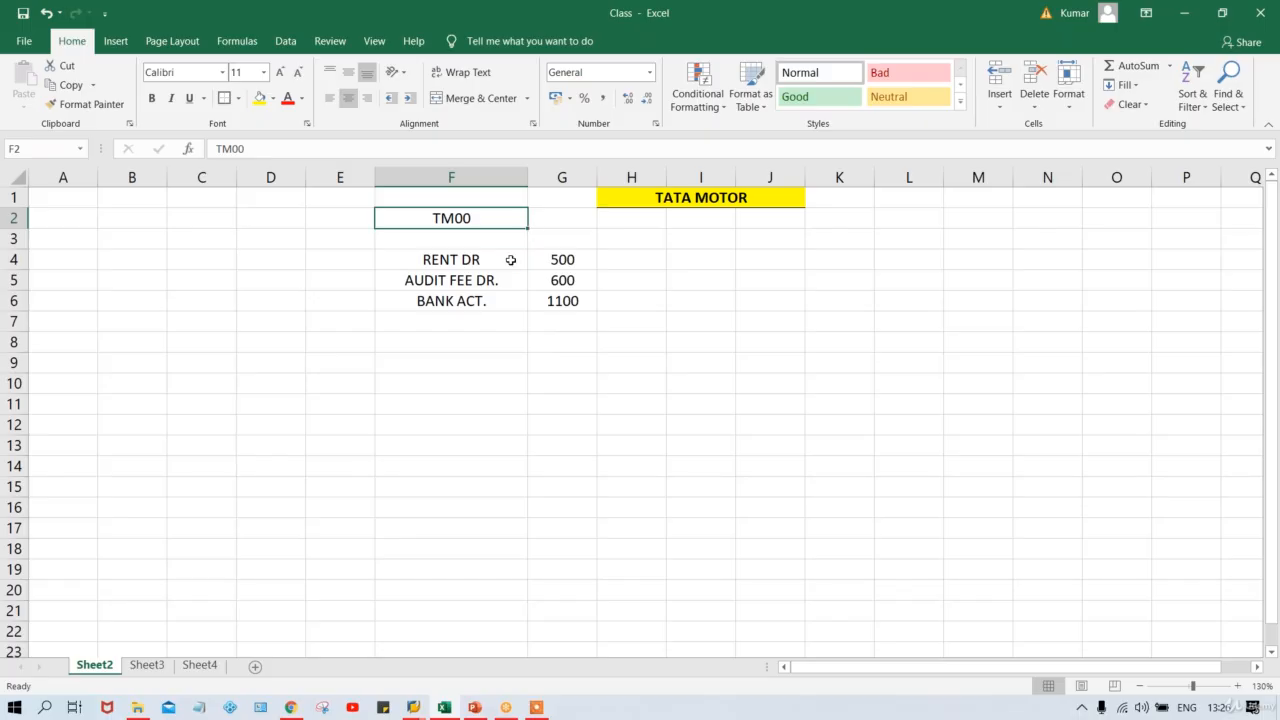
{"action": "left_click_drag", "start_coordinate": [462, 262], "coordinate": [561, 309]}
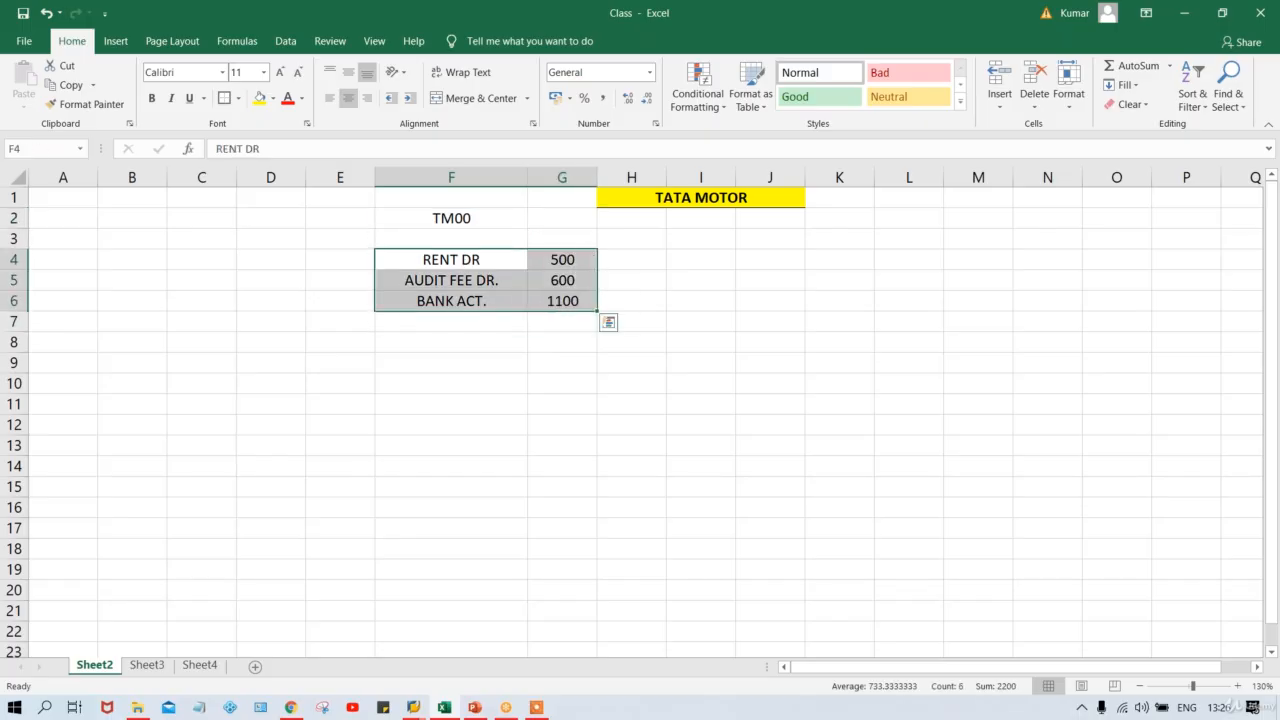
{"action": "left_click", "coordinate": [489, 264]}
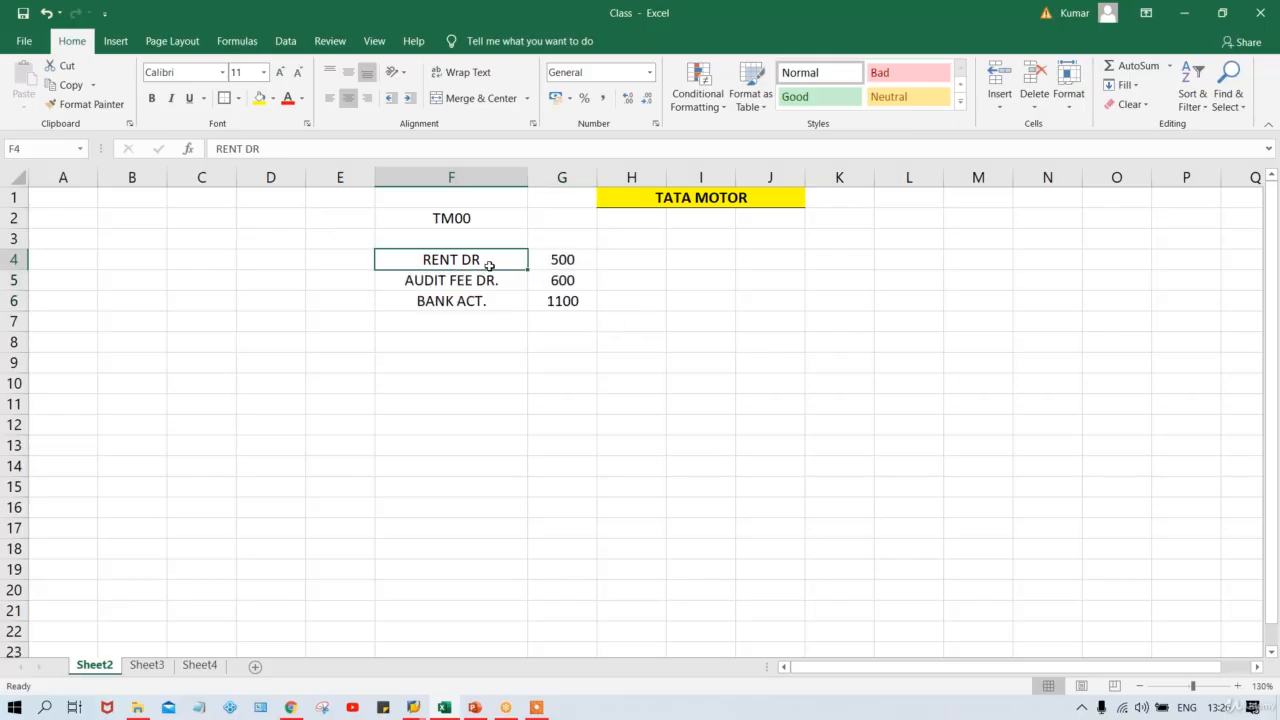
{"action": "left_click", "coordinate": [475, 216]}
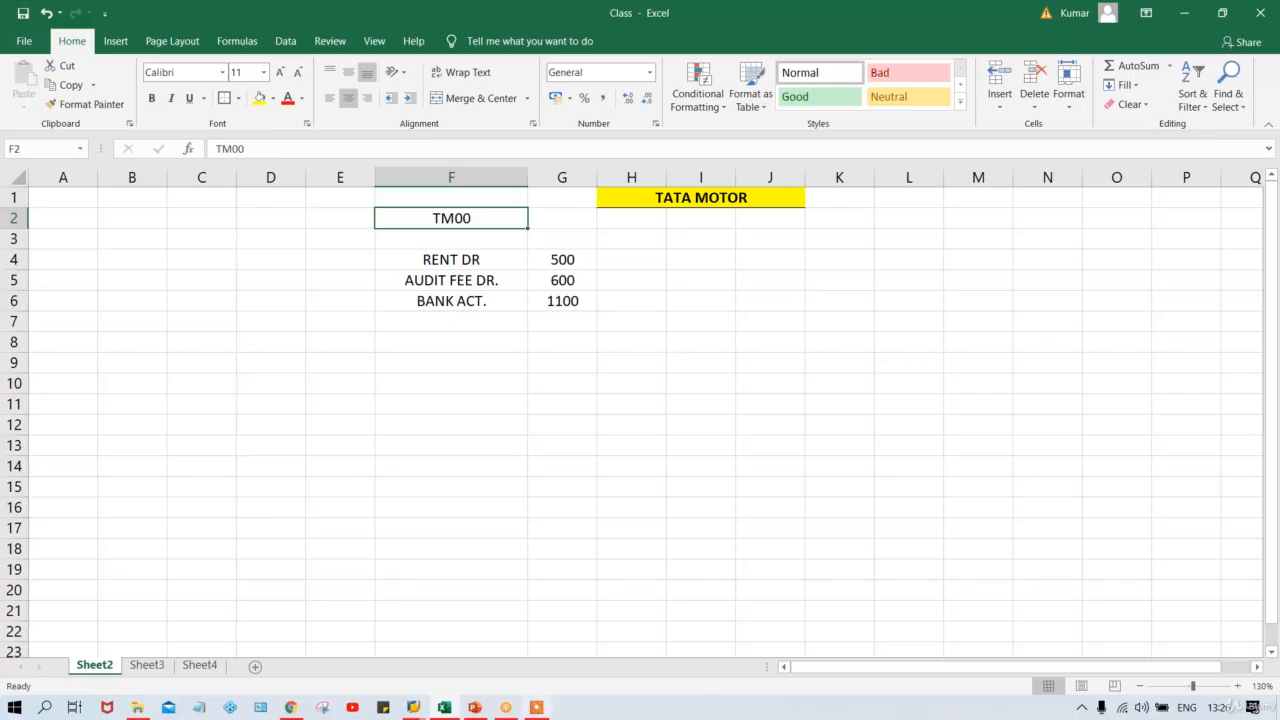
In F-02, use document date 11.08.2020 and reach the account 4000 debit item, then return to Excel.
{"action": "mouse_move", "coordinate": [416, 710]}
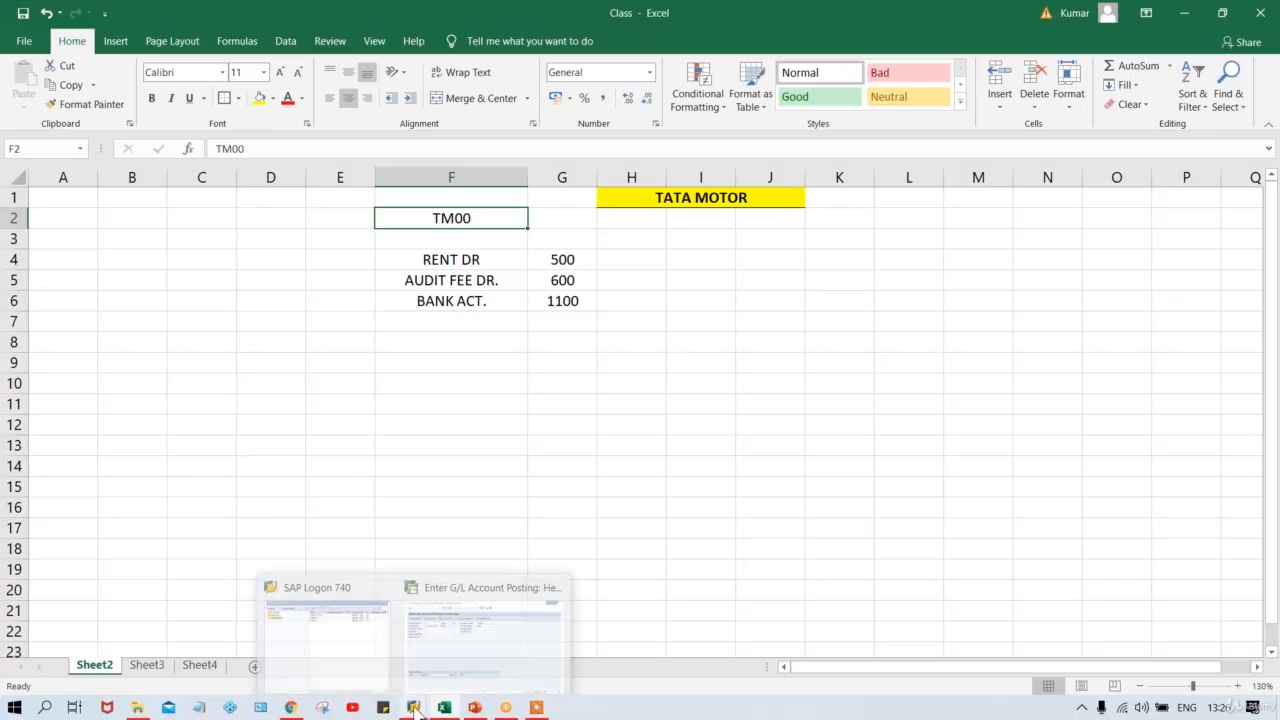
{"action": "left_click", "coordinate": [457, 671]}
{"action": "left_click", "coordinate": [291, 178]}
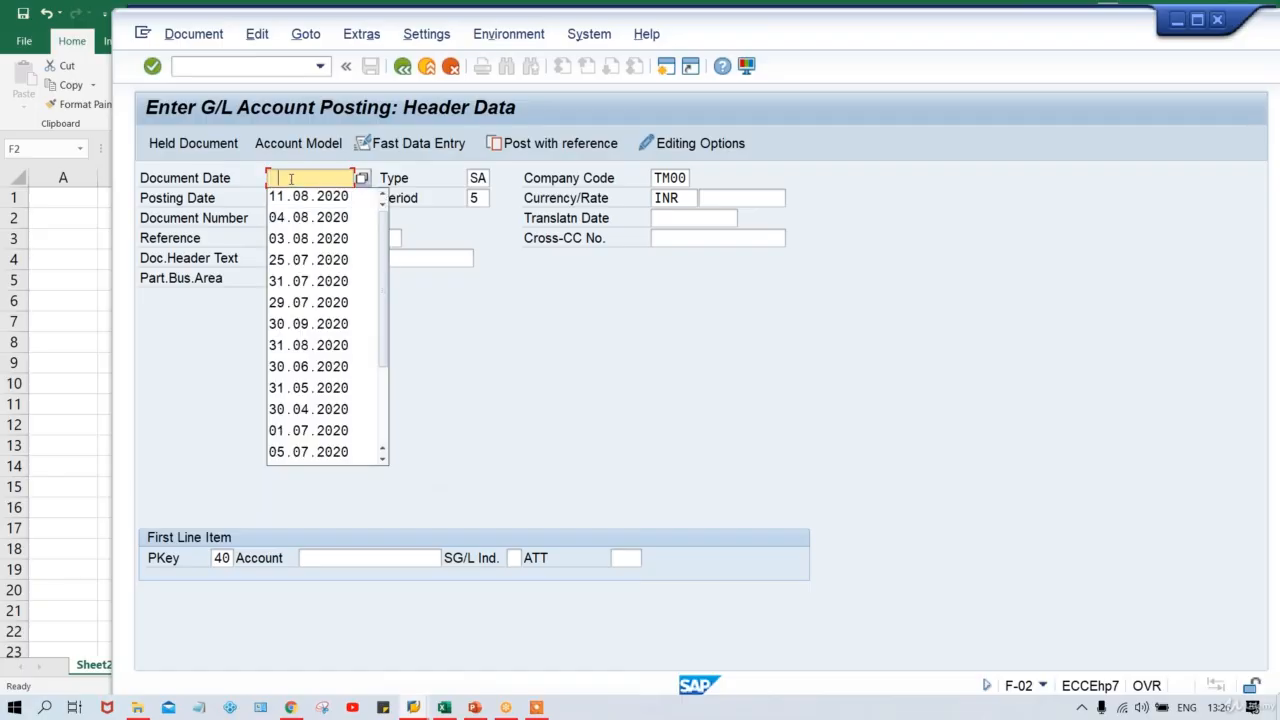
{"action": "left_click", "coordinate": [305, 197]}
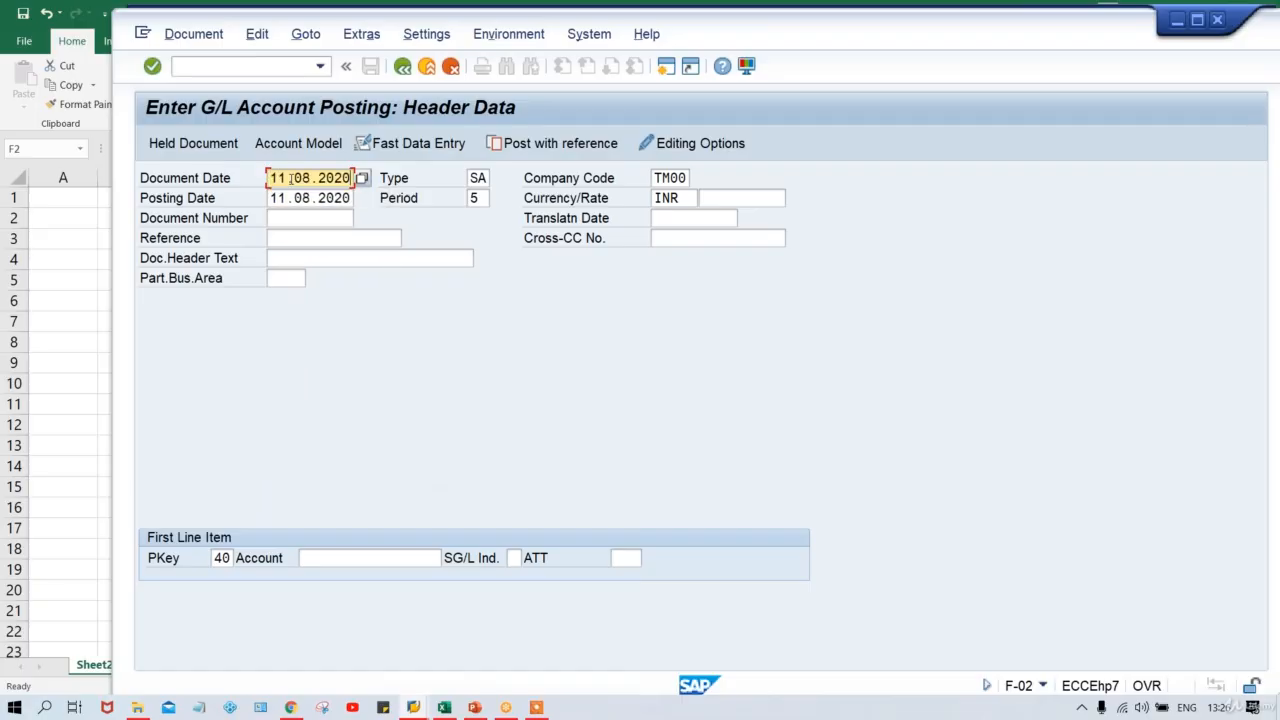
{"action": "left_click", "coordinate": [344, 559]}
{"action": "key", "text": "Down"}
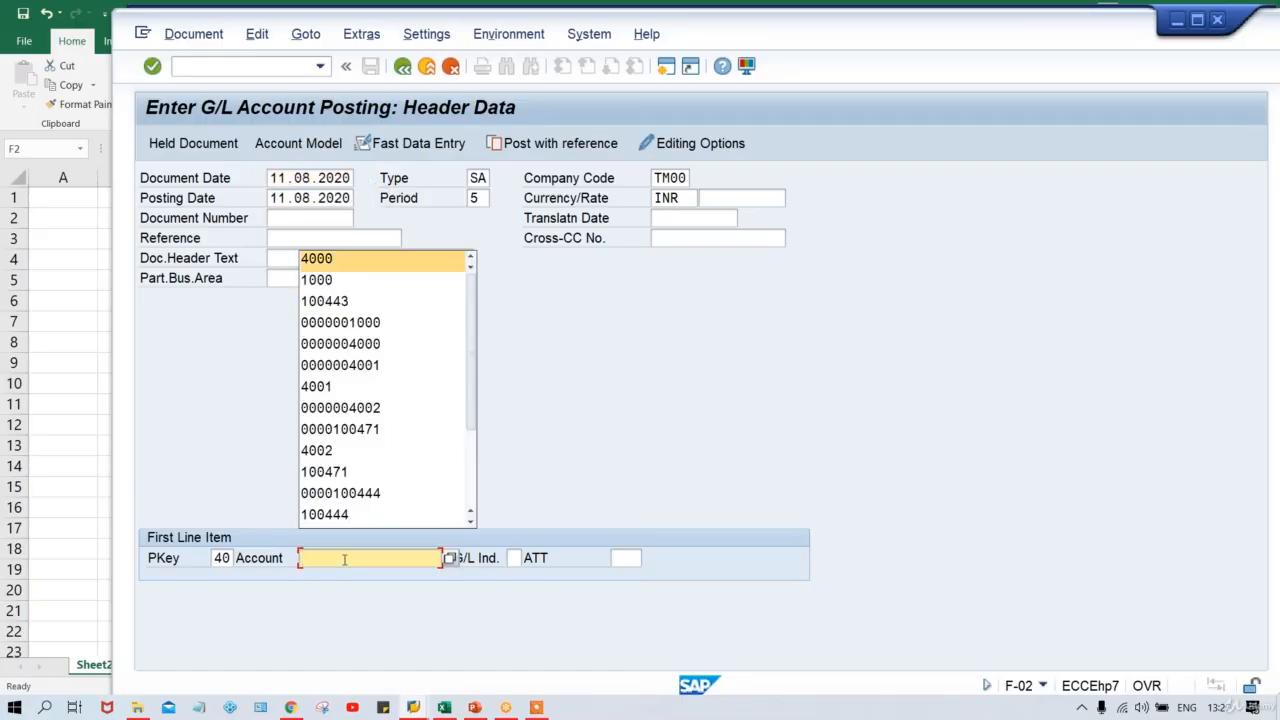
{"action": "key", "text": "Return"}
{"action": "key", "text": "Return"}
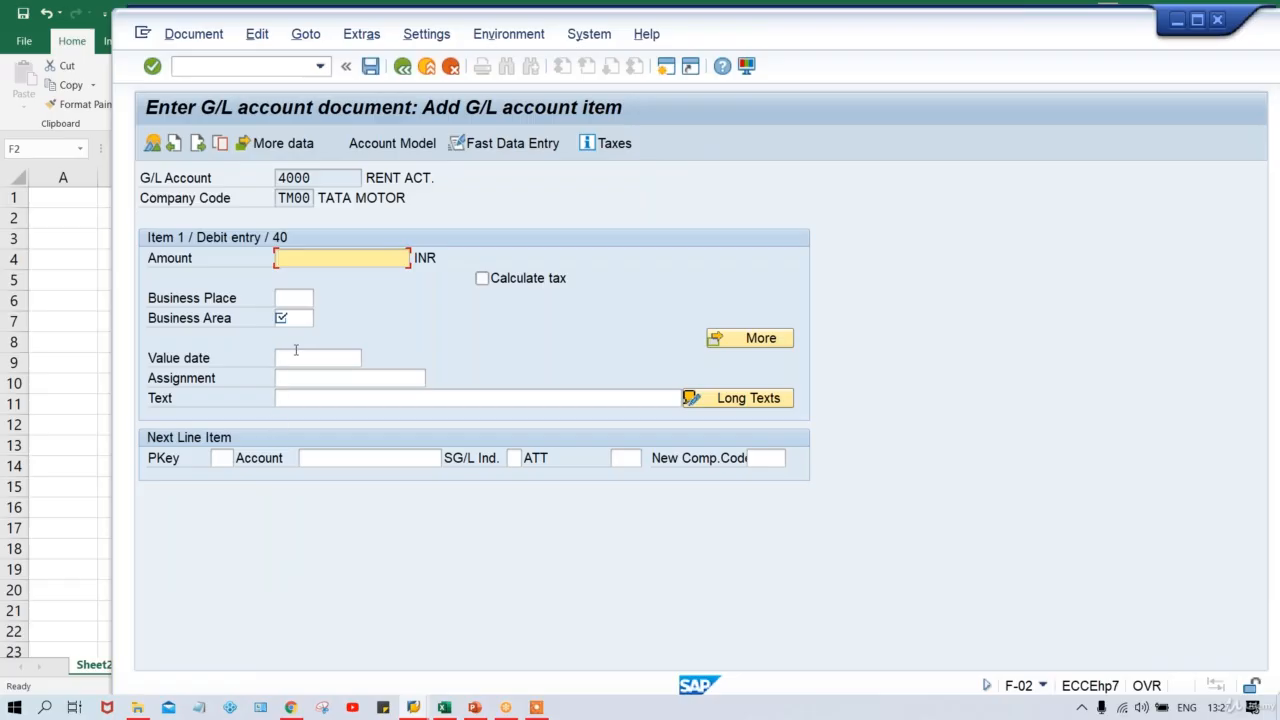
{"action": "left_click", "coordinate": [292, 317]}
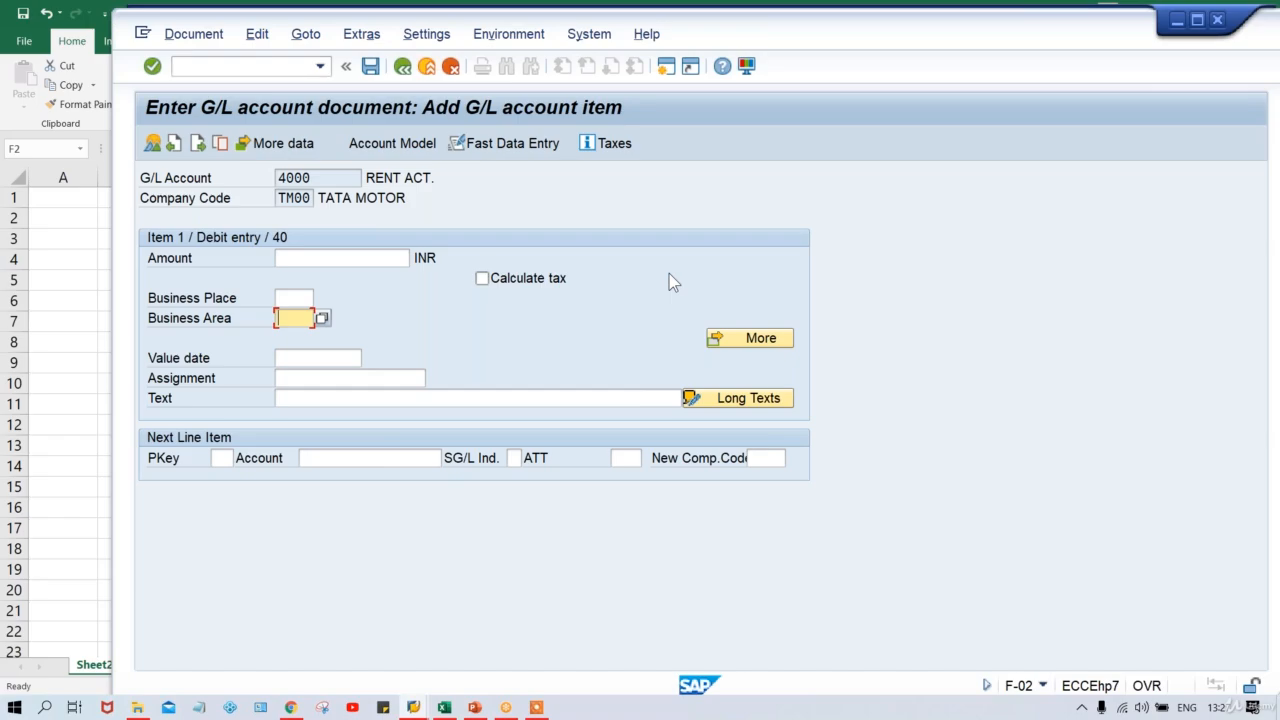
{"action": "left_click", "coordinate": [443, 708]}
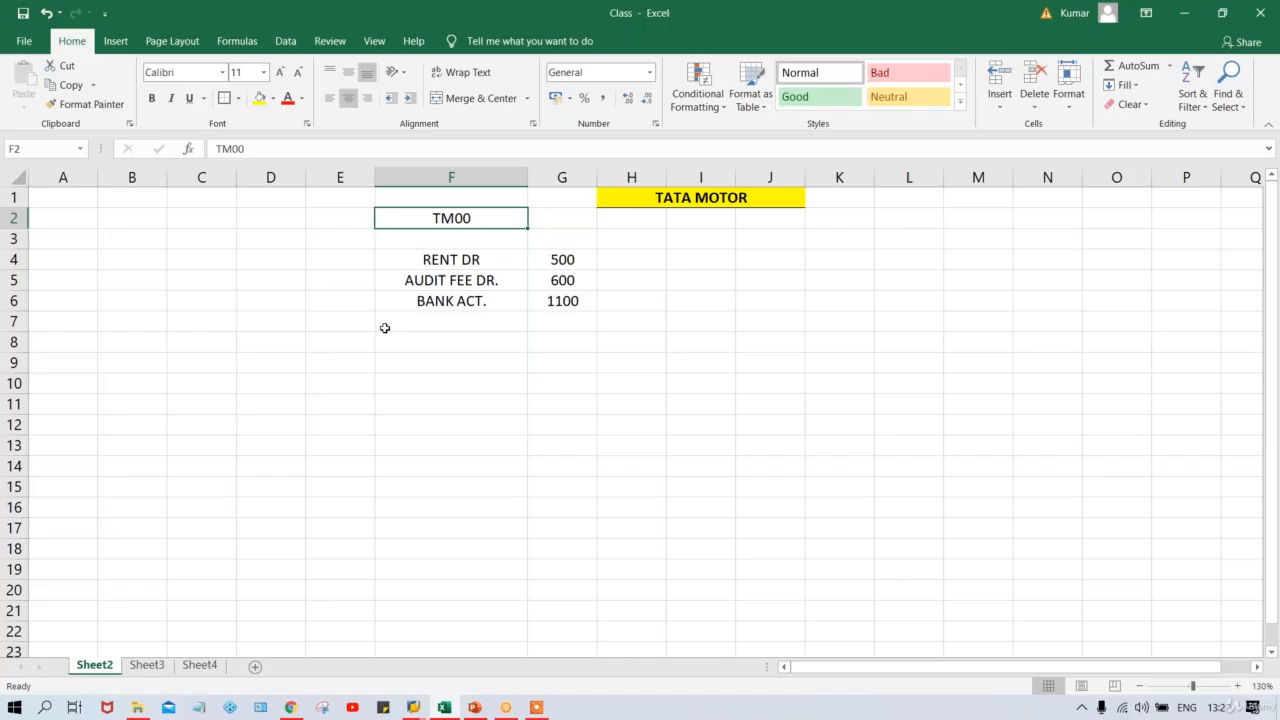
Enter DOCUMENT POSTING in F9, make it bold and give it a bottom border.
{"action": "left_click", "coordinate": [418, 380]}
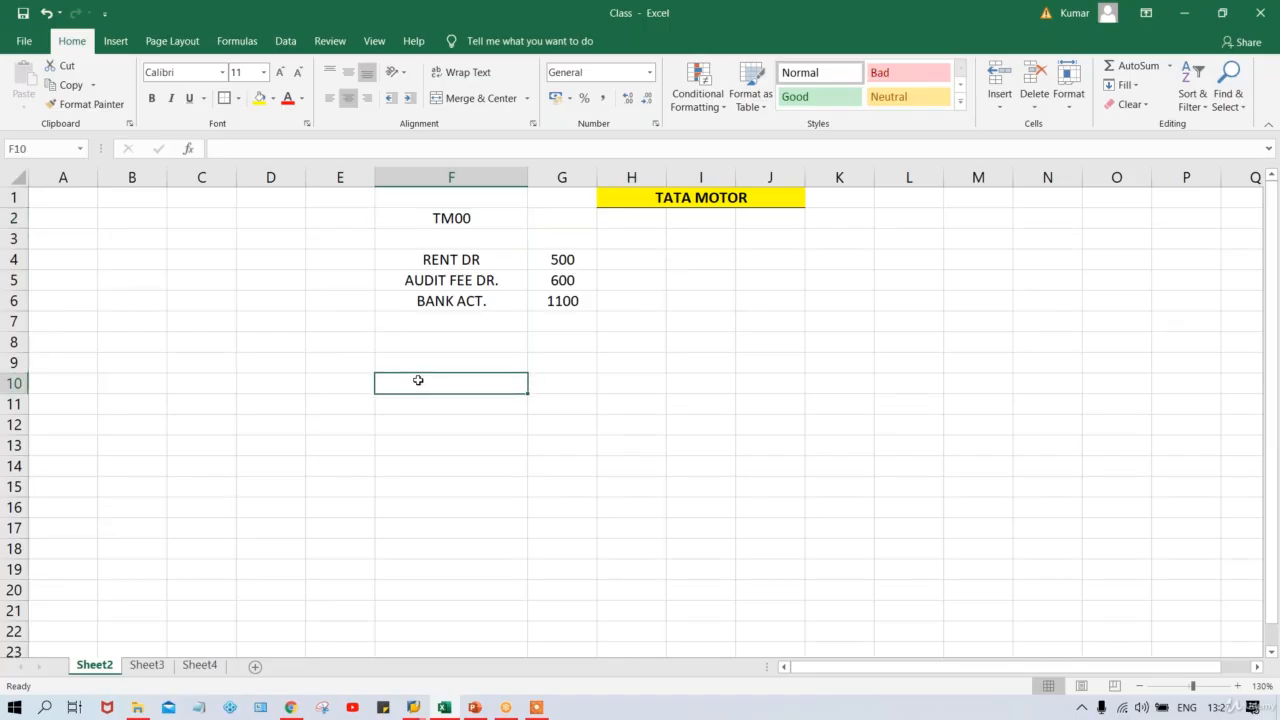
{"action": "left_click", "coordinate": [465, 358]}
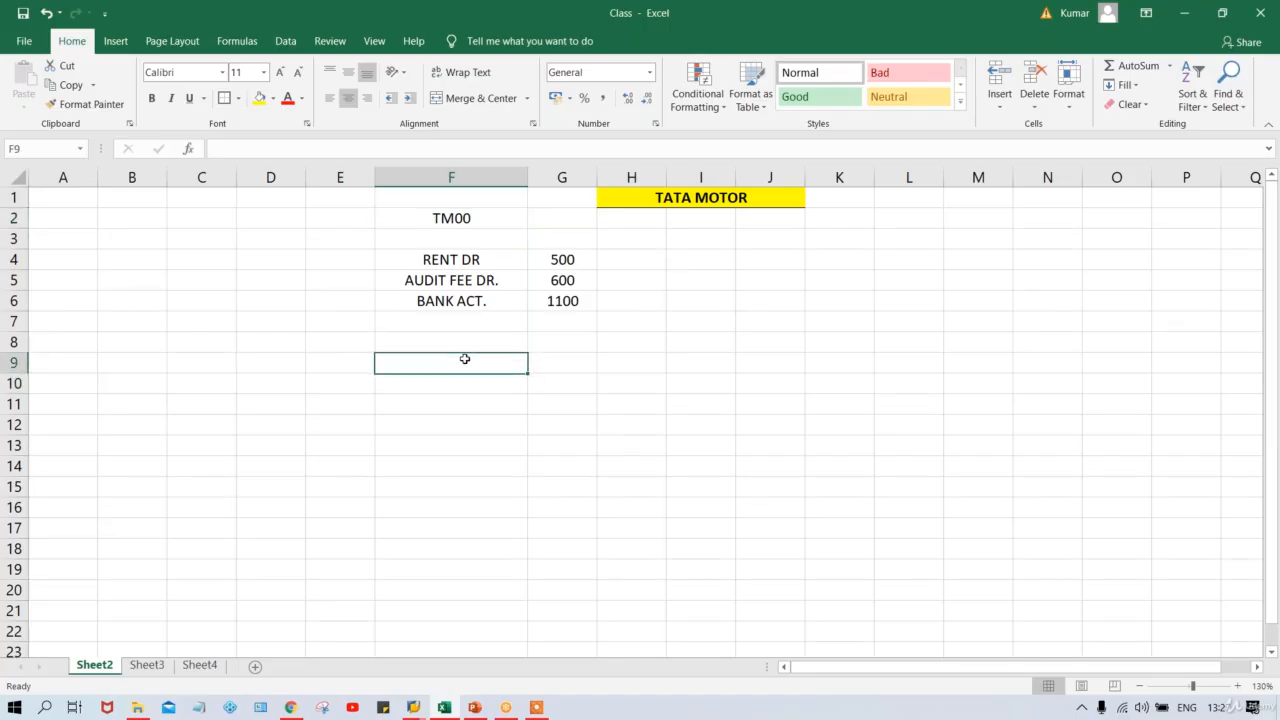
{"action": "type", "text": "D"}
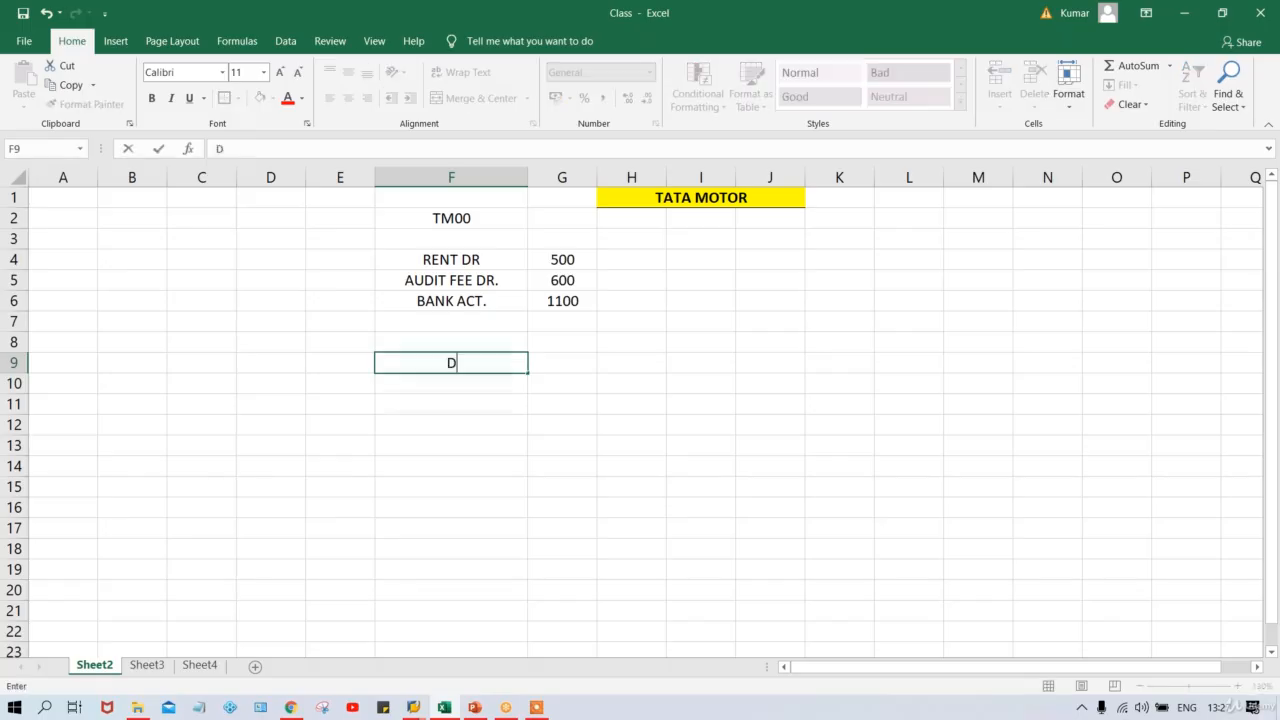
{"action": "type", "text": "OCUMENT "}
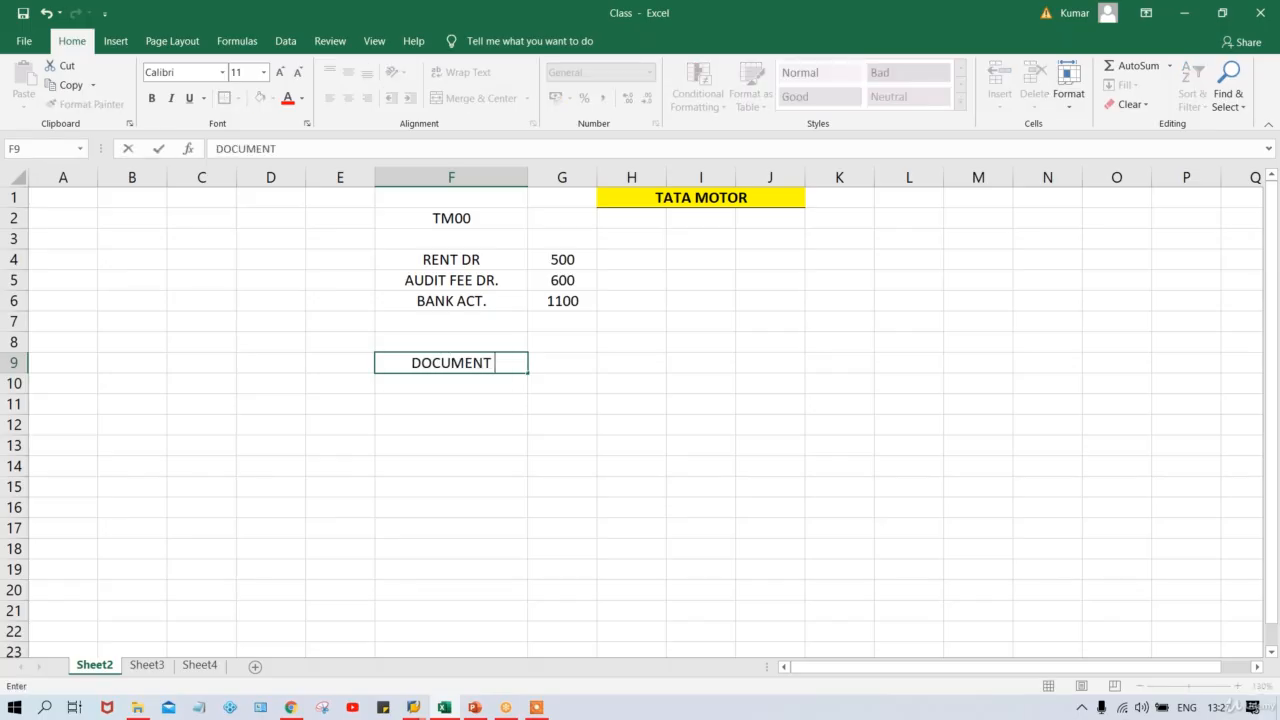
{"action": "type", "text": "POSTING"}
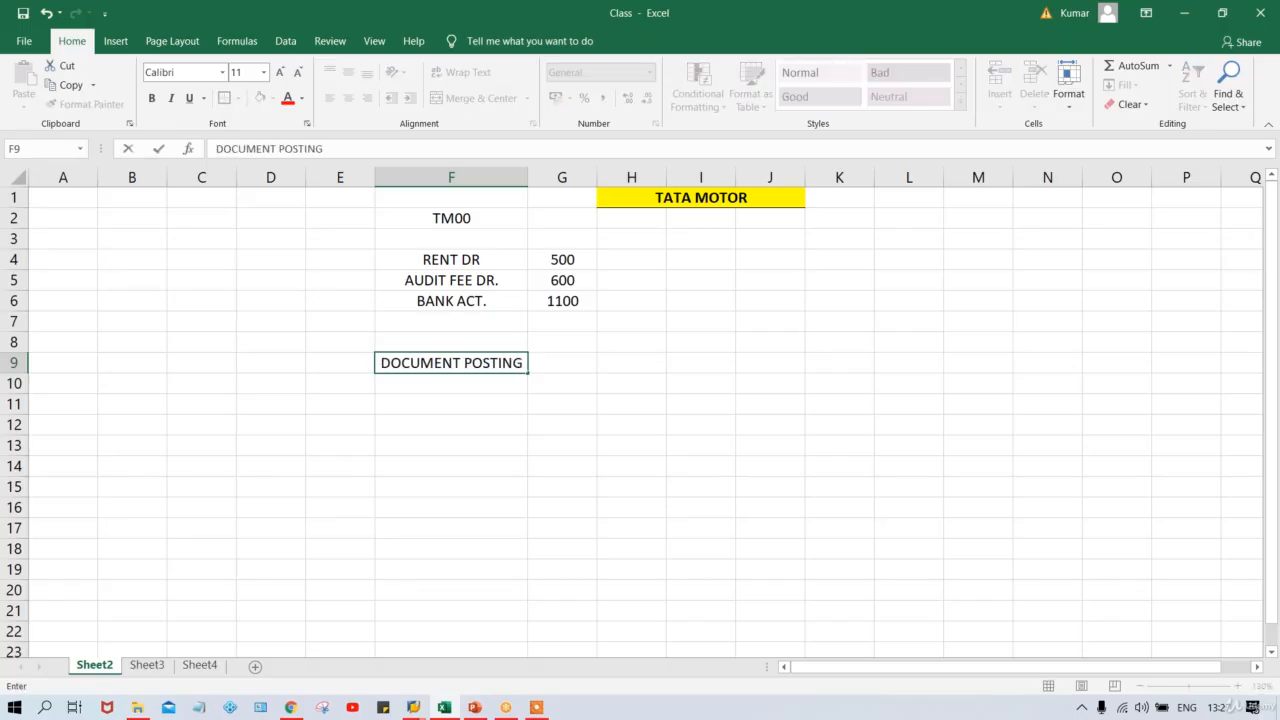
{"action": "left_click", "coordinate": [477, 400]}
{"action": "left_click", "coordinate": [445, 366]}
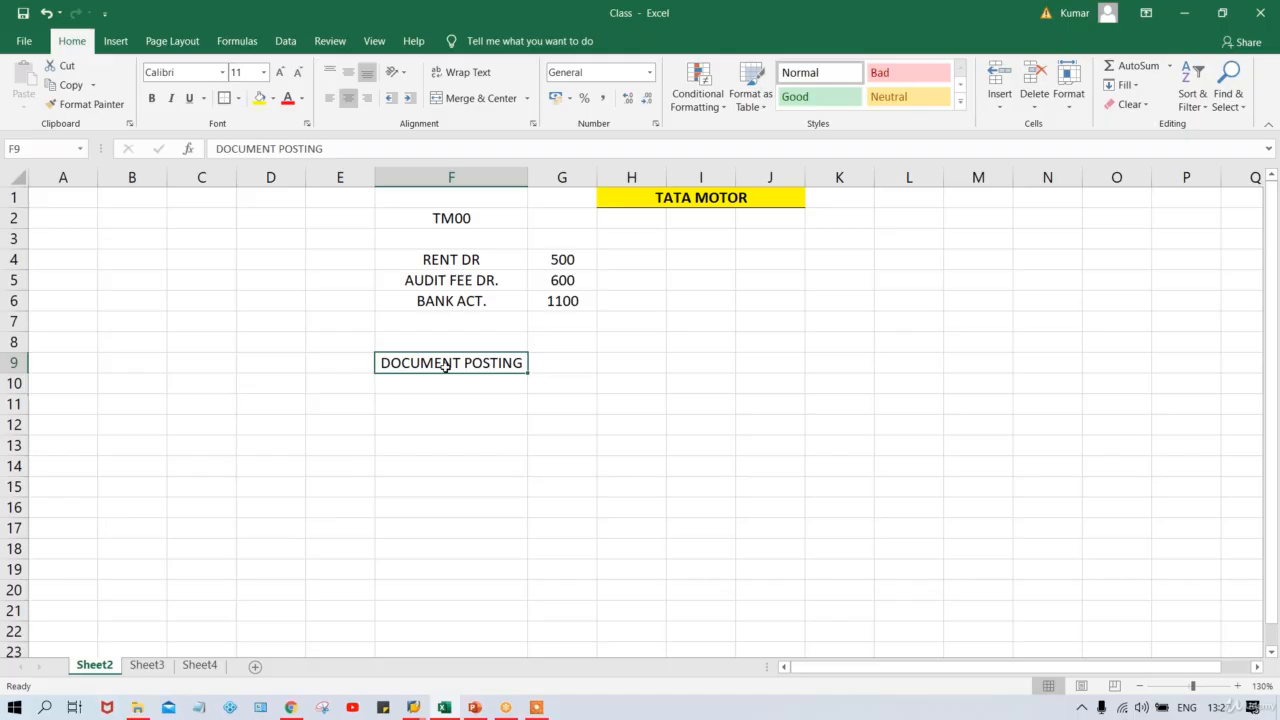
{"action": "key", "text": "ctrl+b"}
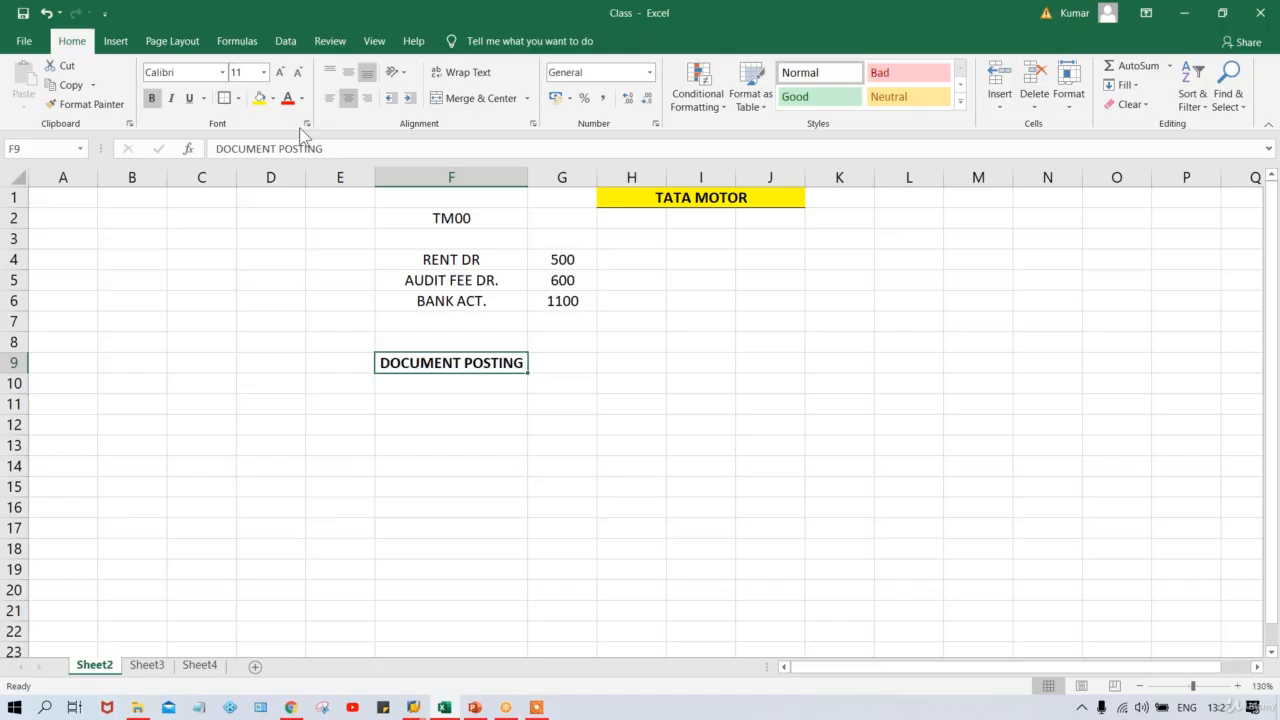
{"action": "left_click", "coordinate": [238, 98]}
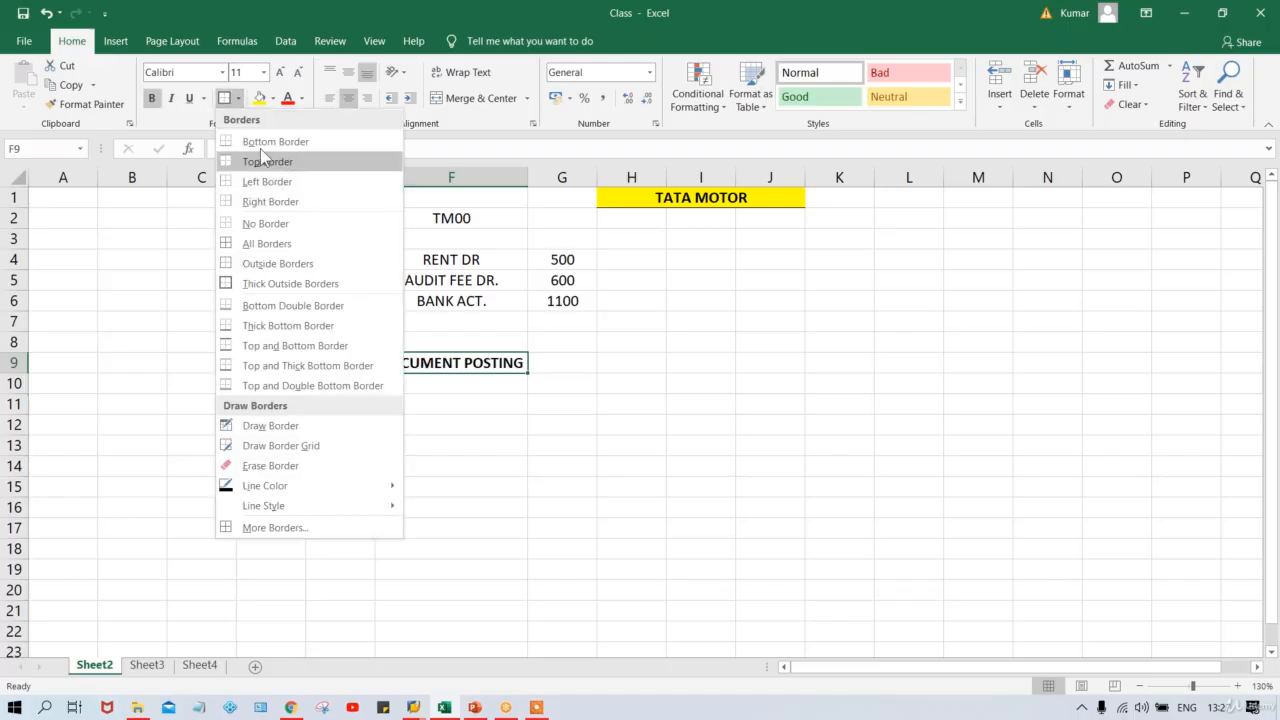
{"action": "left_click", "coordinate": [261, 141]}
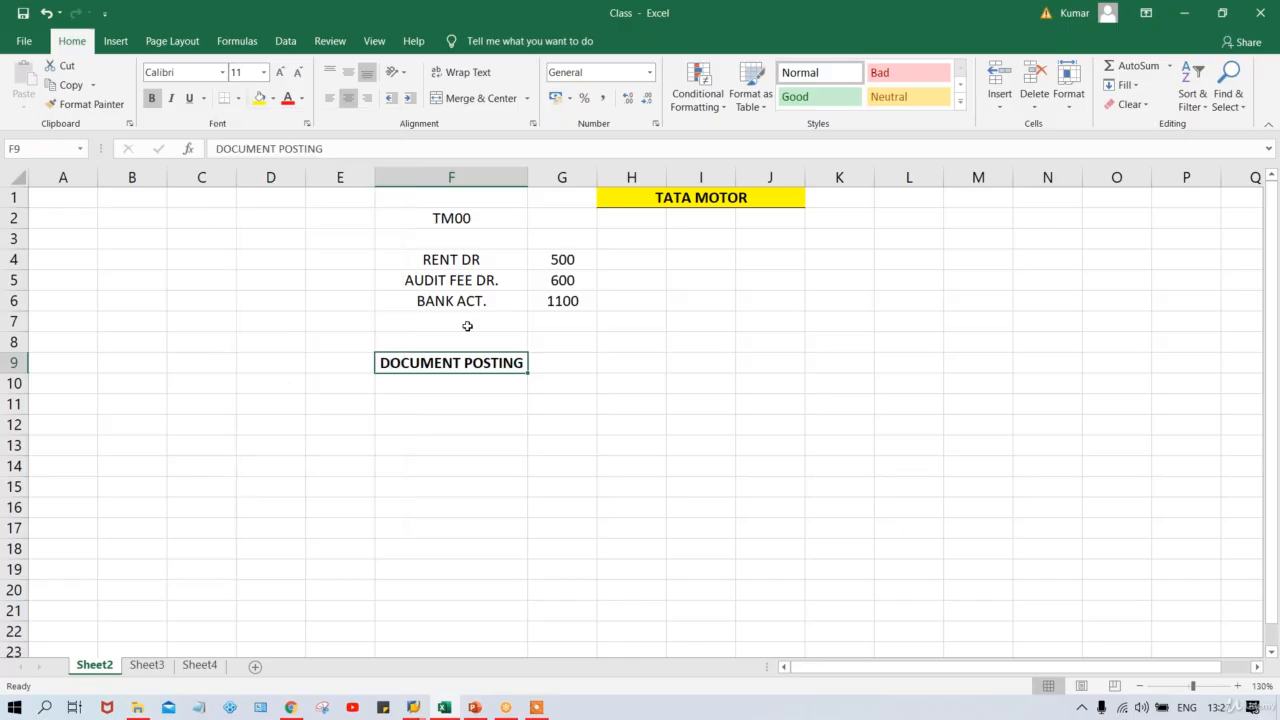
{"action": "left_click", "coordinate": [433, 390]}
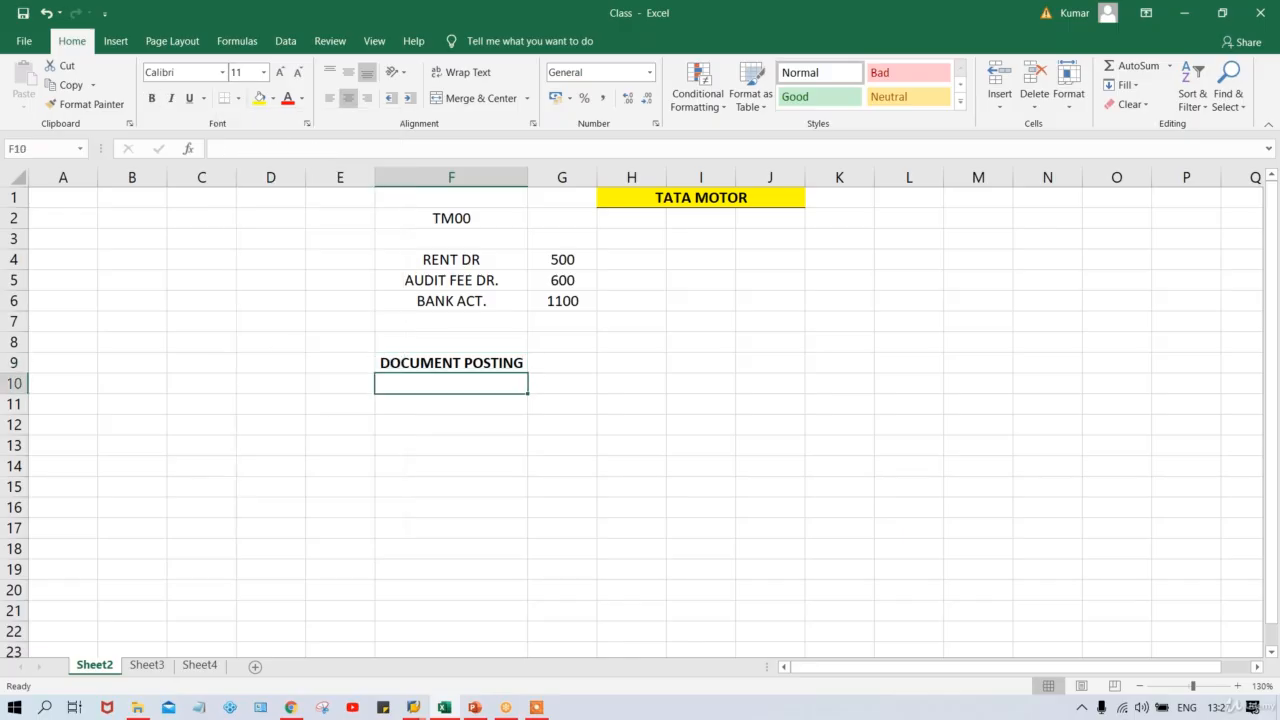
List 1. DOC. HEADER in F10 and 2. LINE ITEMS in F11.
{"action": "type", "text": "1."}
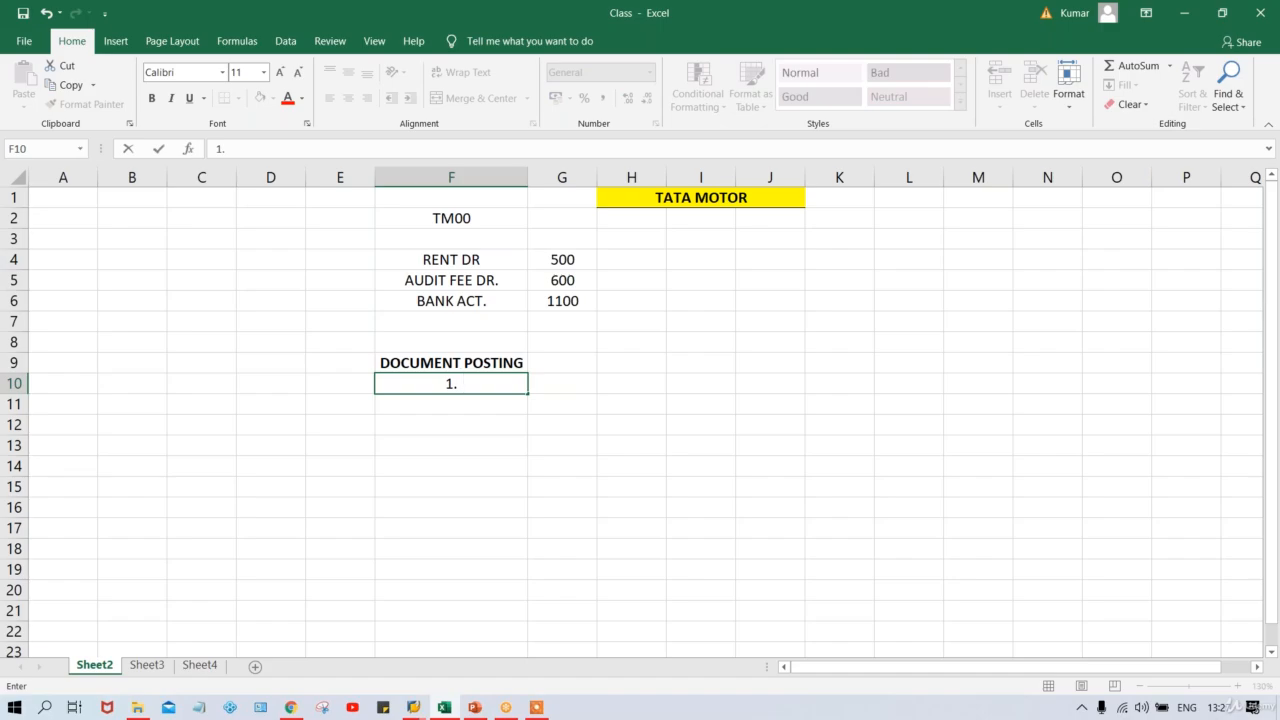
{"action": "type", "text": " DOC. HEADER"}
{"action": "key", "text": "Return"}
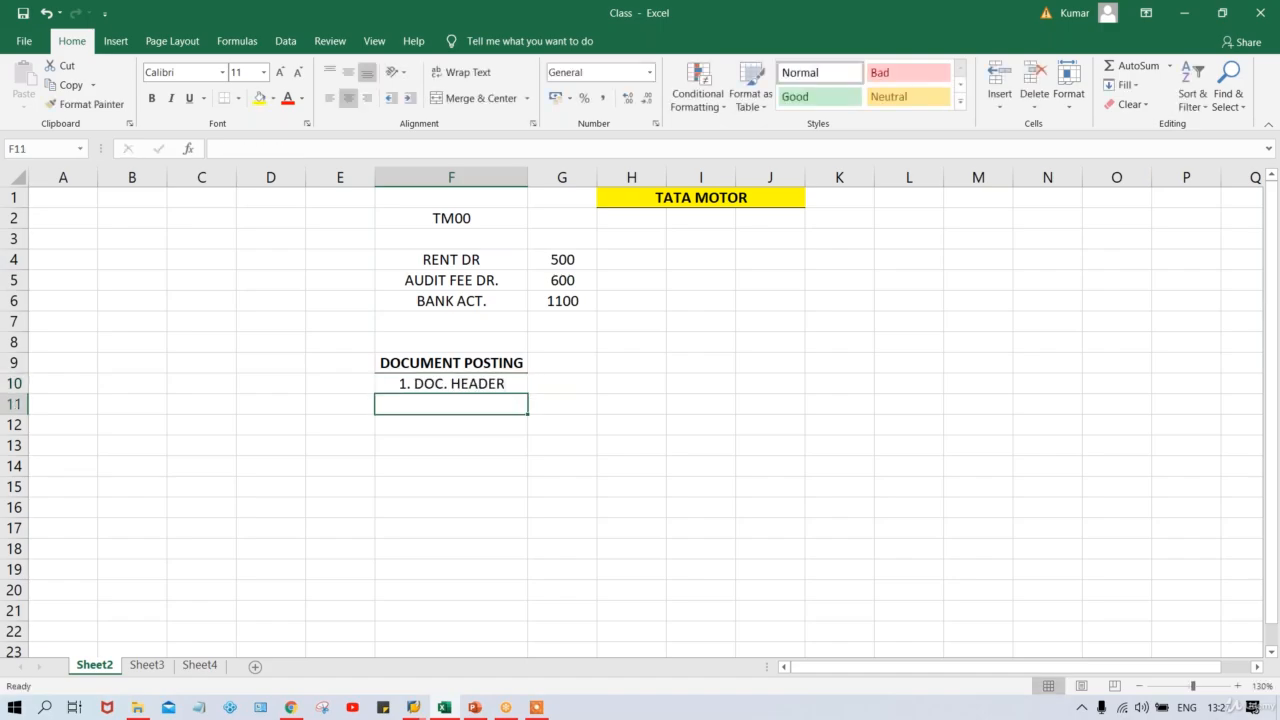
{"action": "type", "text": "2. L"}
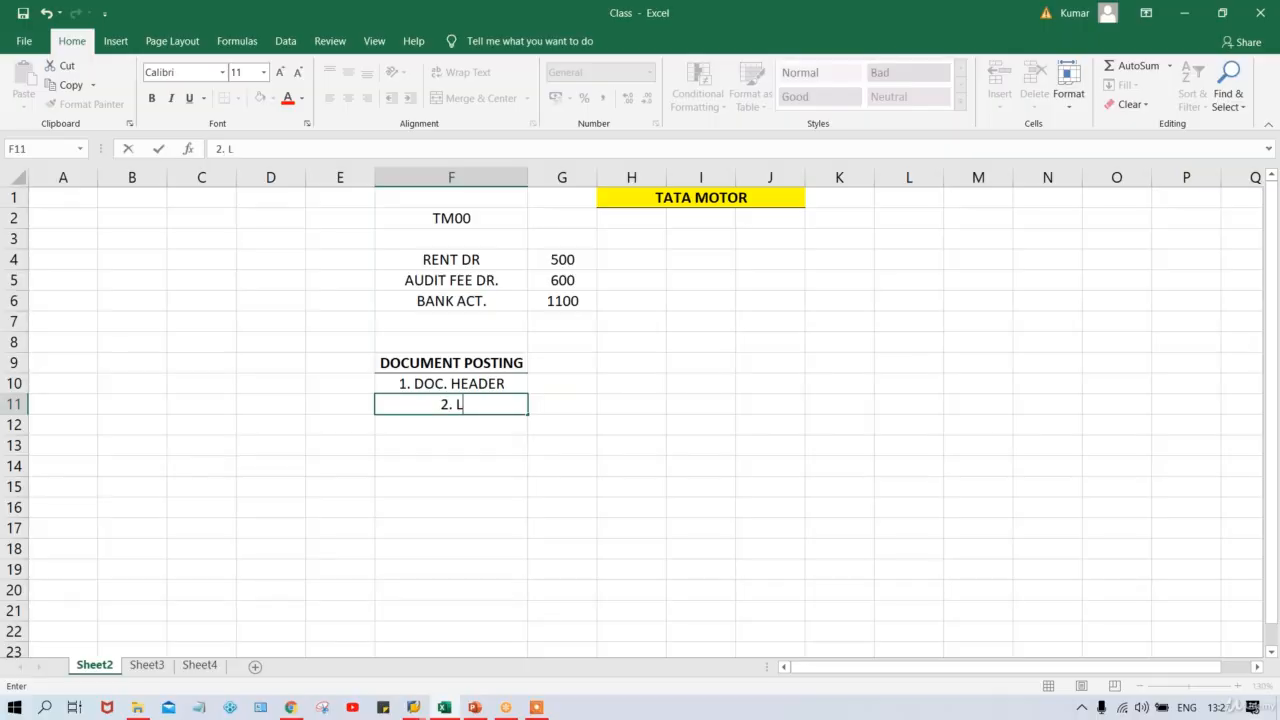
{"action": "type", "text": "INE ITEMS"}
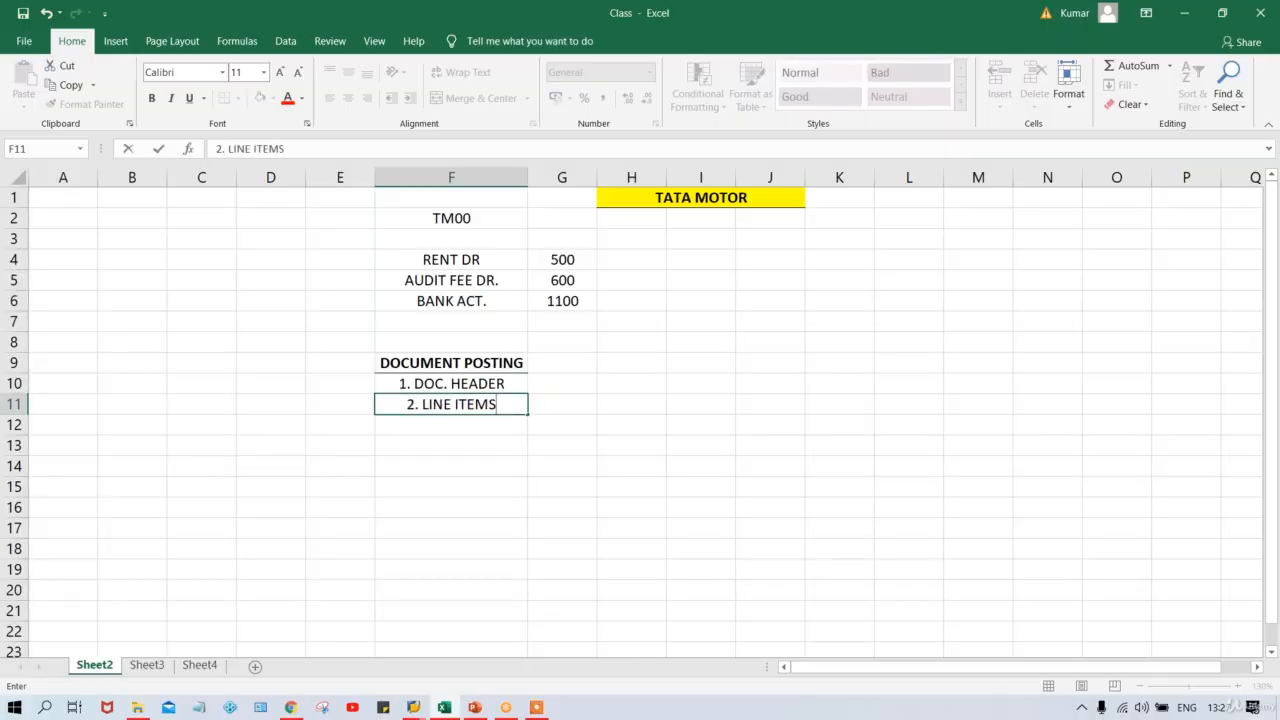
{"action": "left_click", "coordinate": [556, 383]}
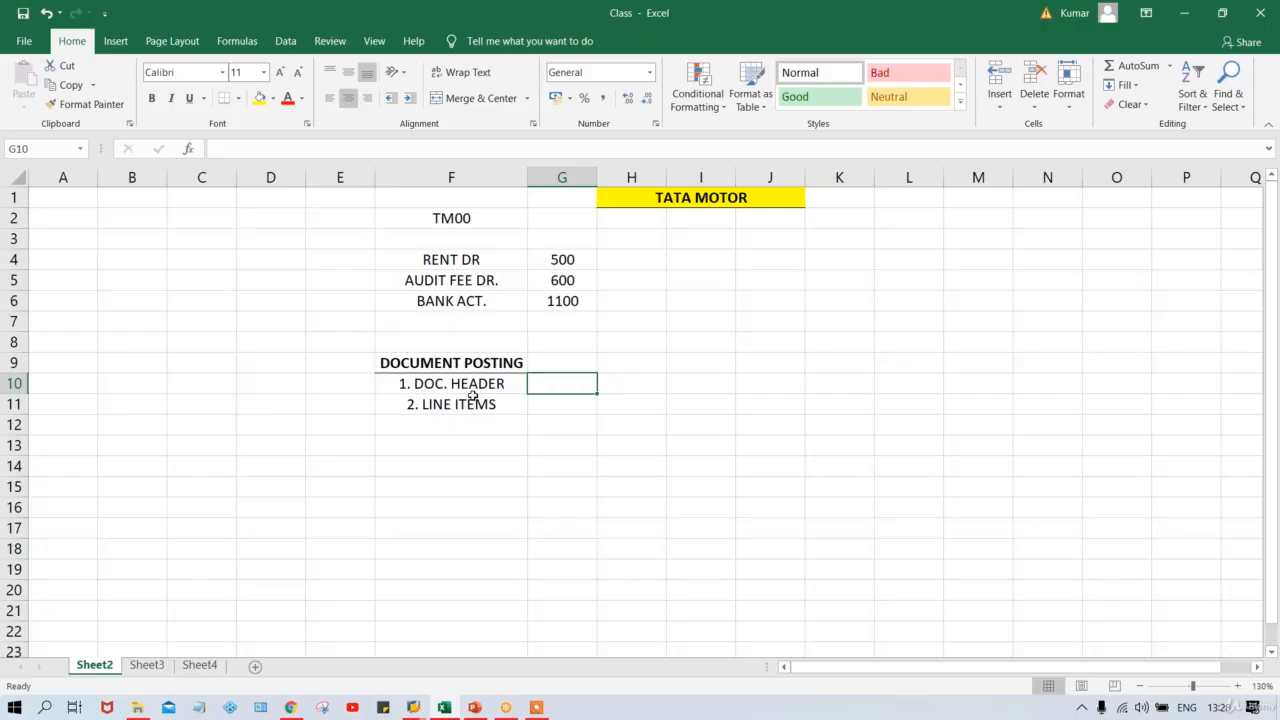
{"action": "left_click", "coordinate": [423, 416]}
{"action": "left_click", "coordinate": [451, 388]}
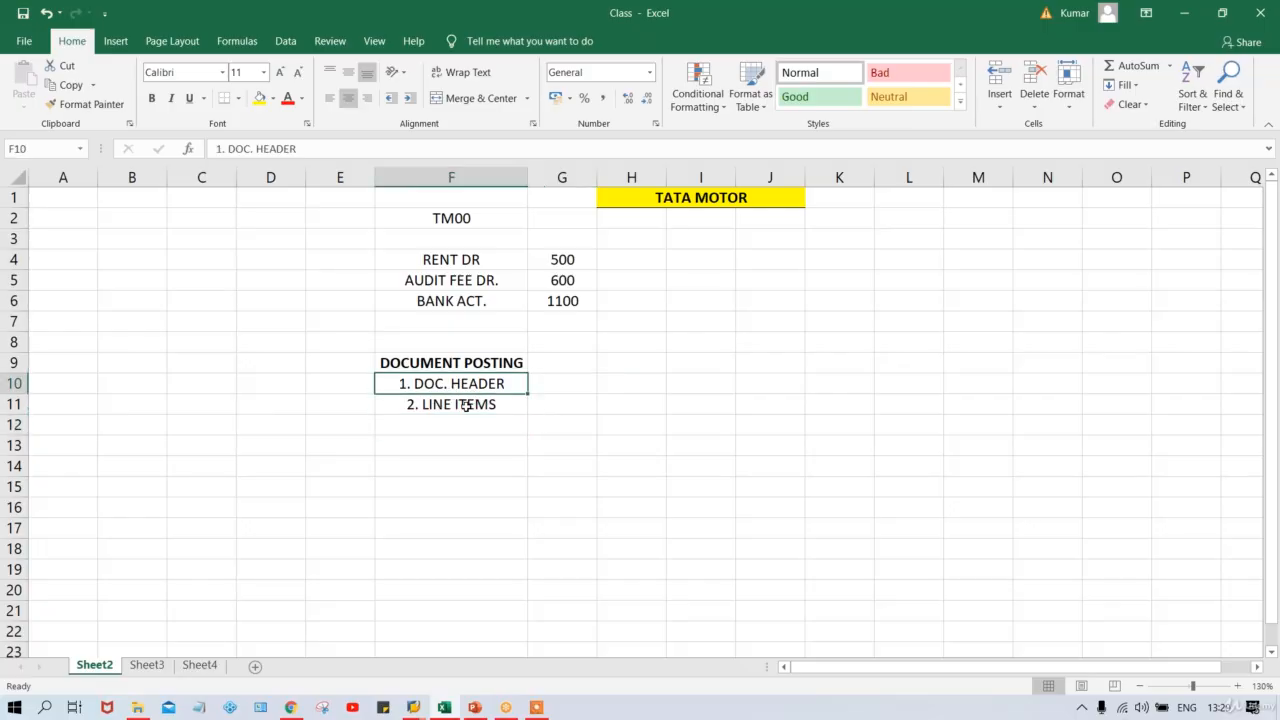
{"action": "left_click", "coordinate": [466, 405]}
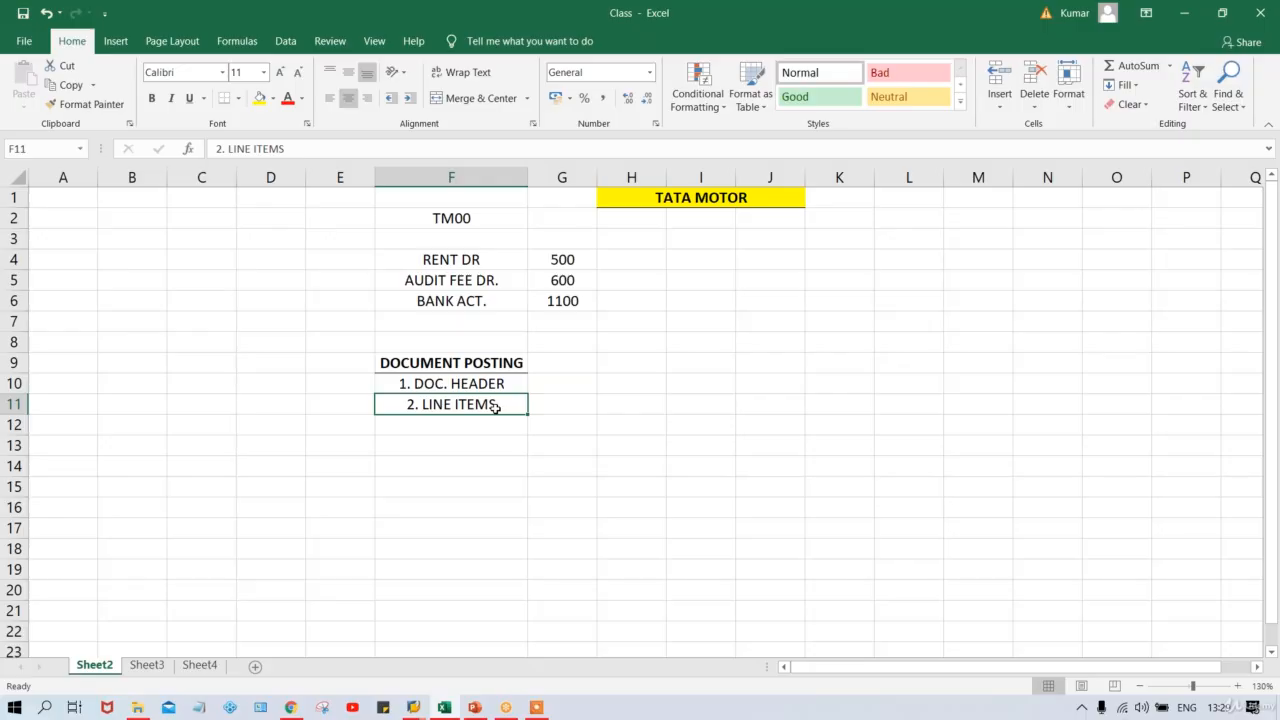
{"action": "left_click", "coordinate": [546, 385]}
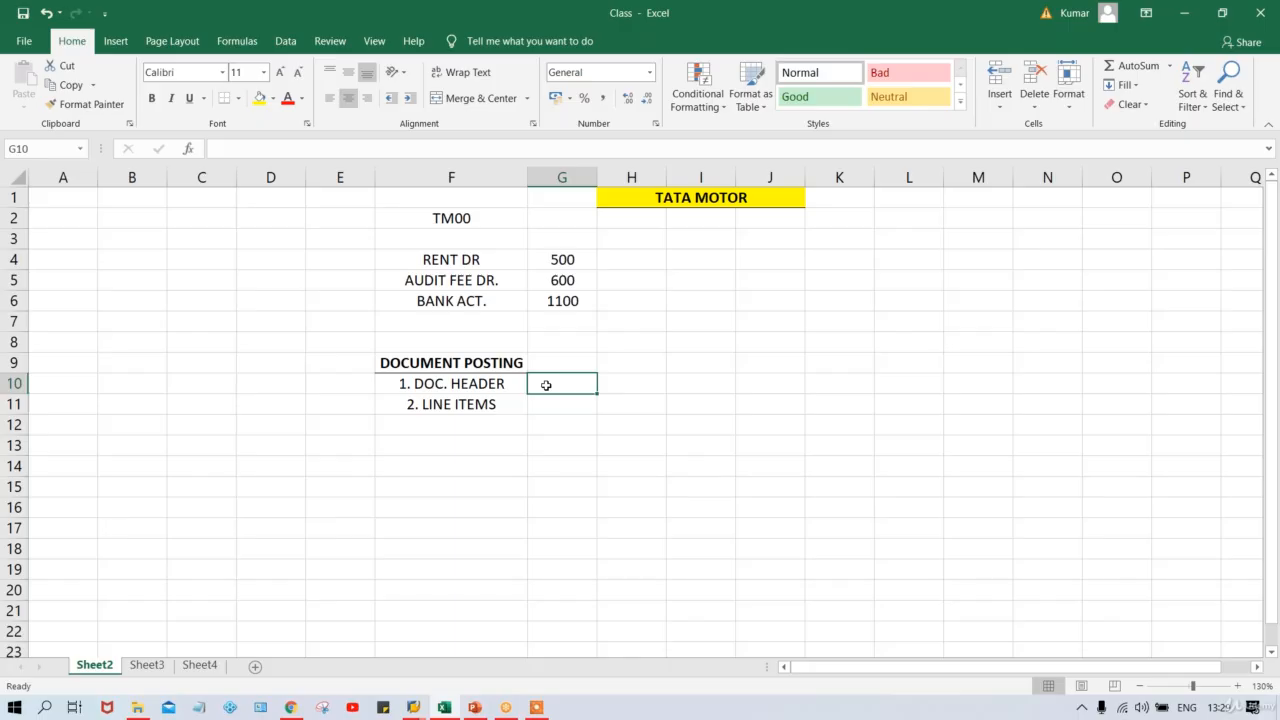
Enter DOC. TYPE in G10 and widen column G to fit it.
{"action": "type", "text": "DOC."}
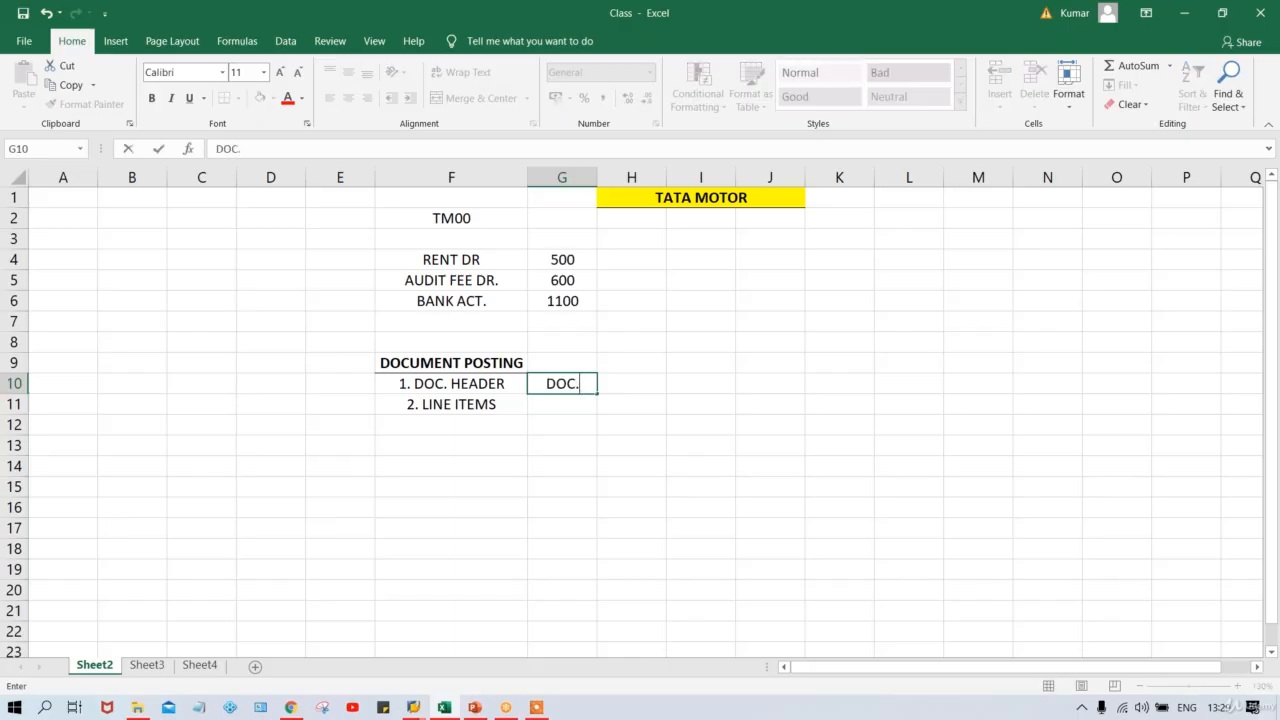
{"action": "type", "text": " TYPE"}
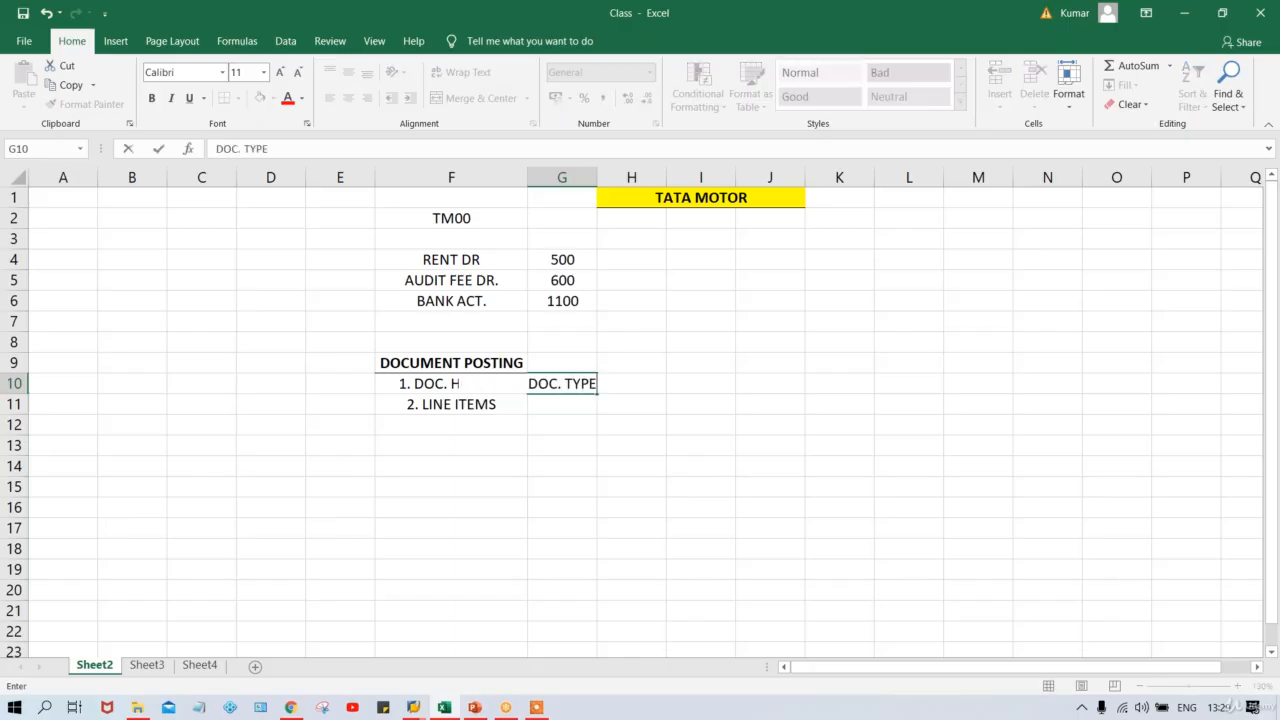
{"action": "key", "text": "Return"}
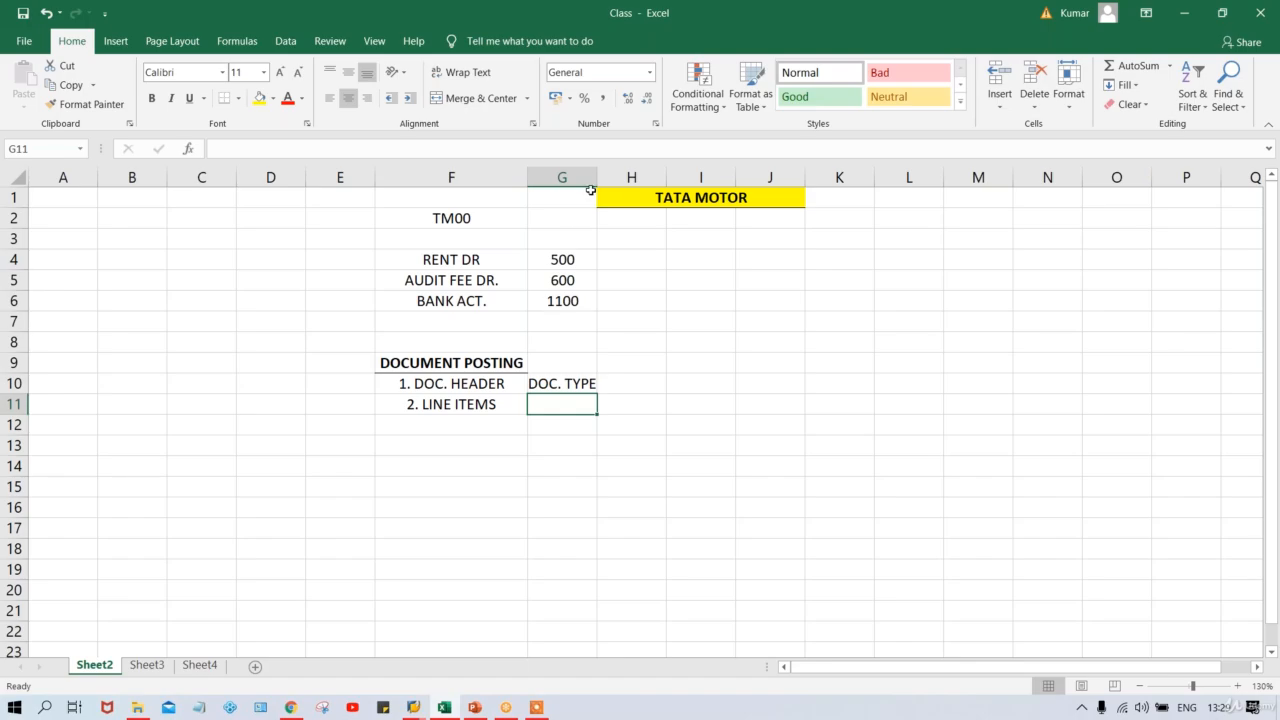
{"action": "left_click_drag", "start_coordinate": [597, 177], "coordinate": [619, 177]}
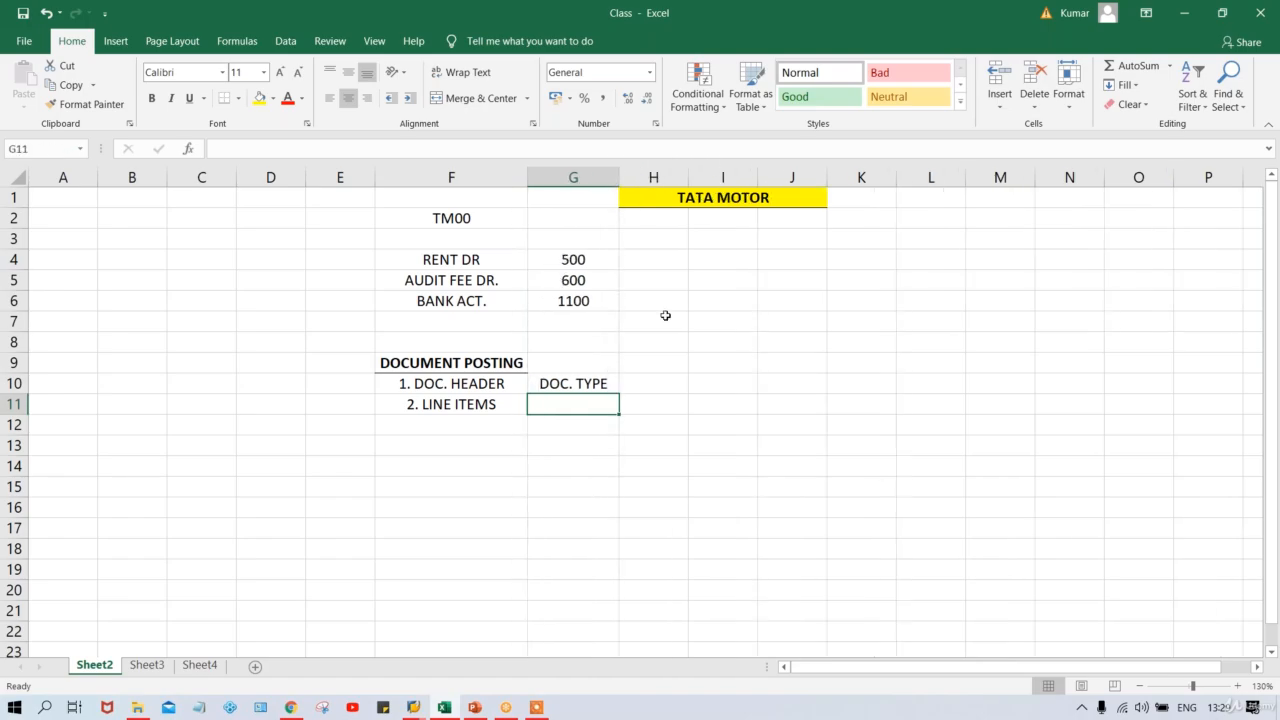
{"action": "left_click", "coordinate": [590, 387]}
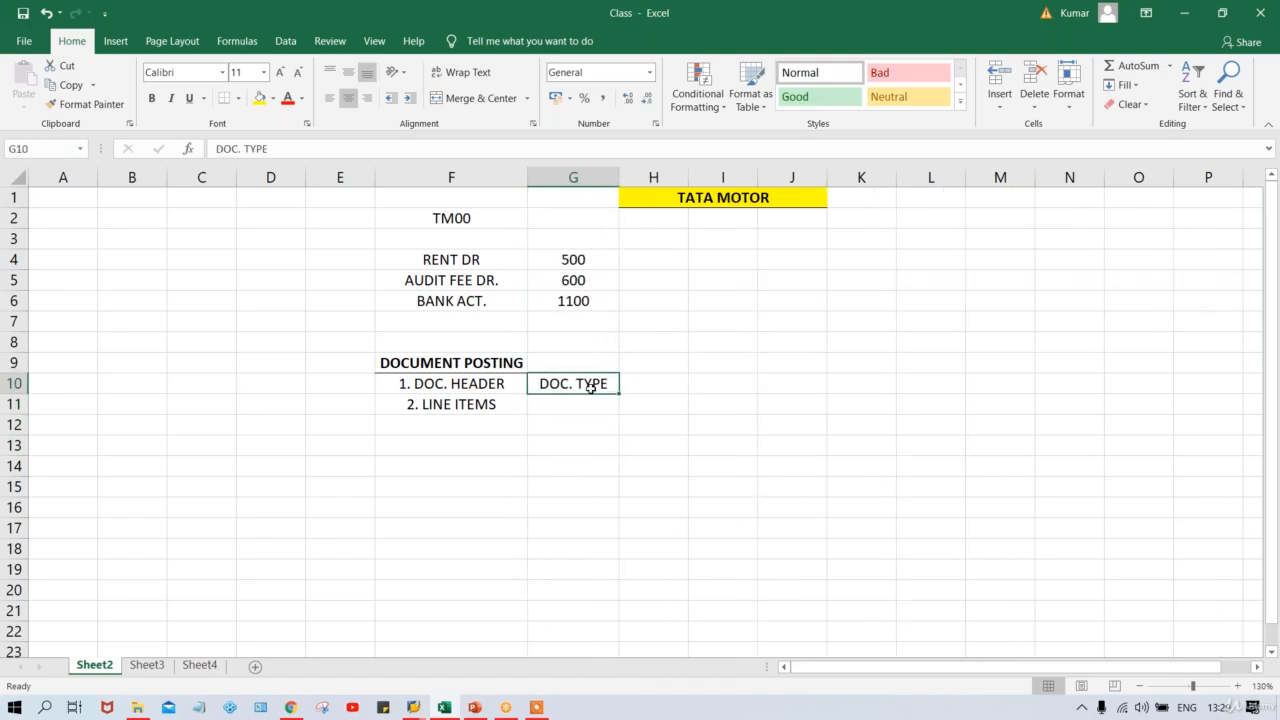
{"action": "left_click", "coordinate": [438, 385]}
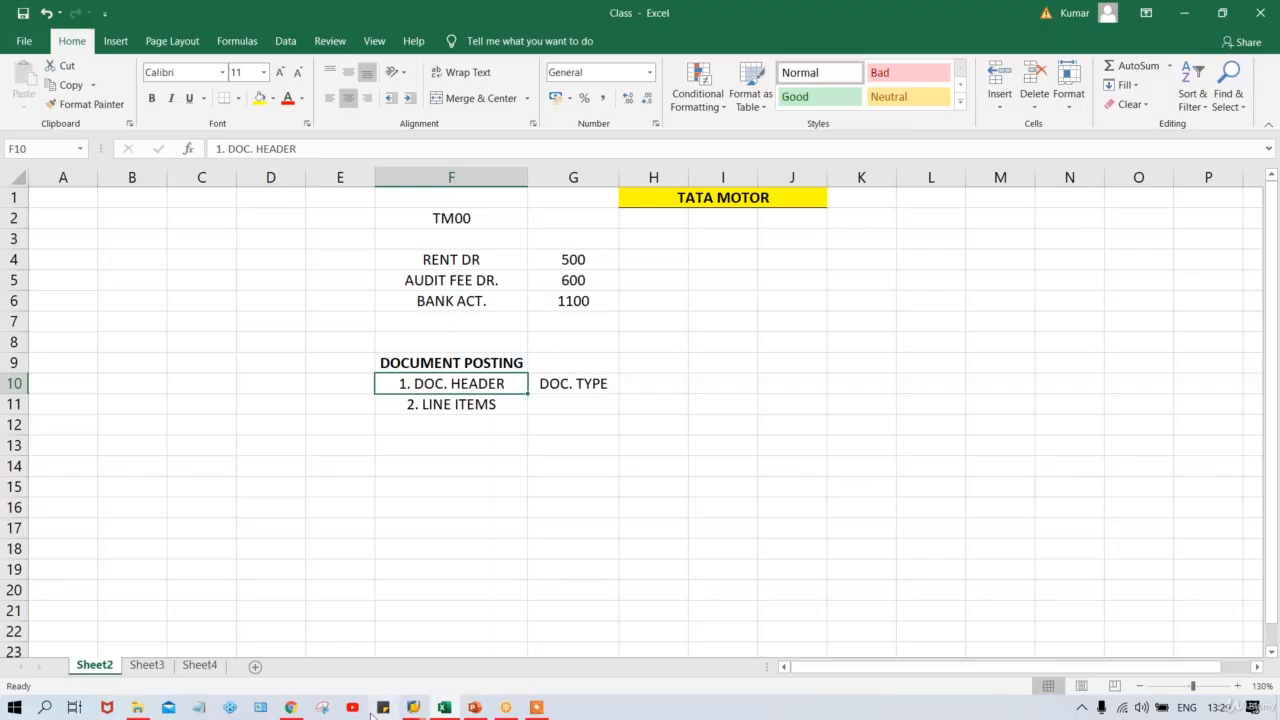
Back in SAP, rerun /NF-02 from the command history to get a fresh header.
{"action": "mouse_move", "coordinate": [414, 707]}
{"action": "left_click", "coordinate": [449, 670]}
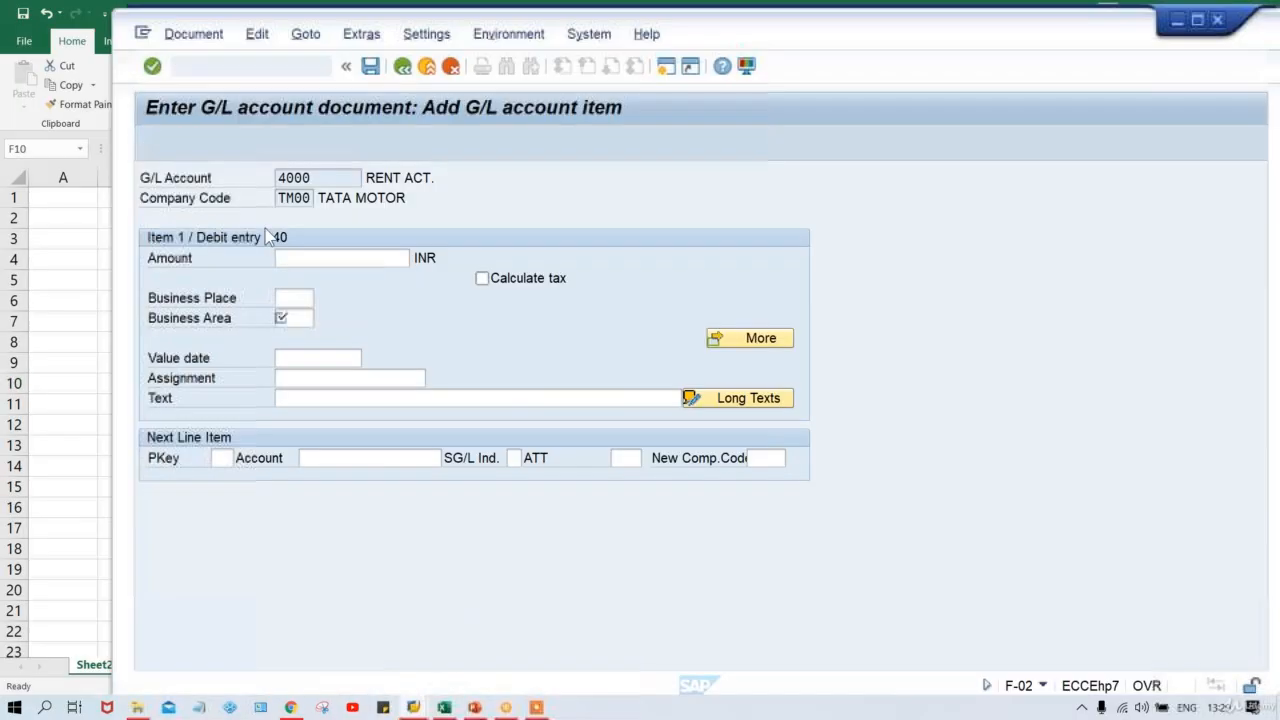
{"action": "left_click", "coordinate": [321, 66]}
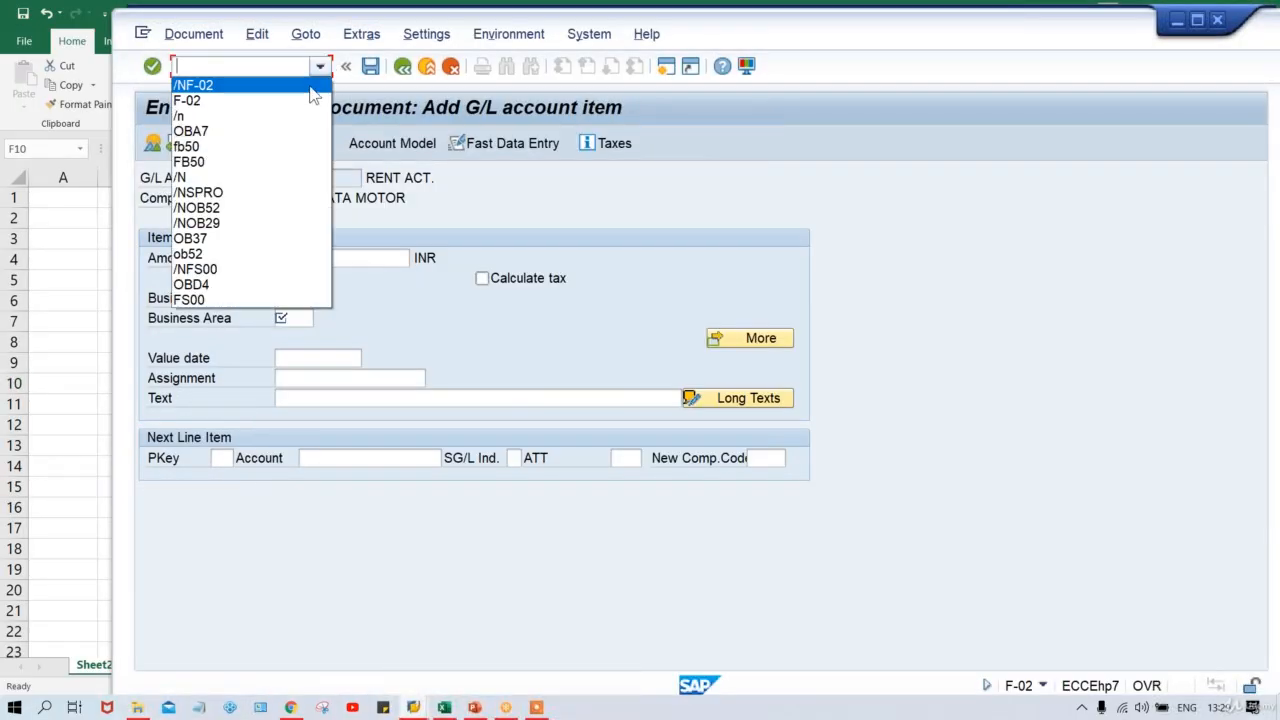
{"action": "left_click", "coordinate": [309, 87]}
{"action": "key", "text": "Return"}
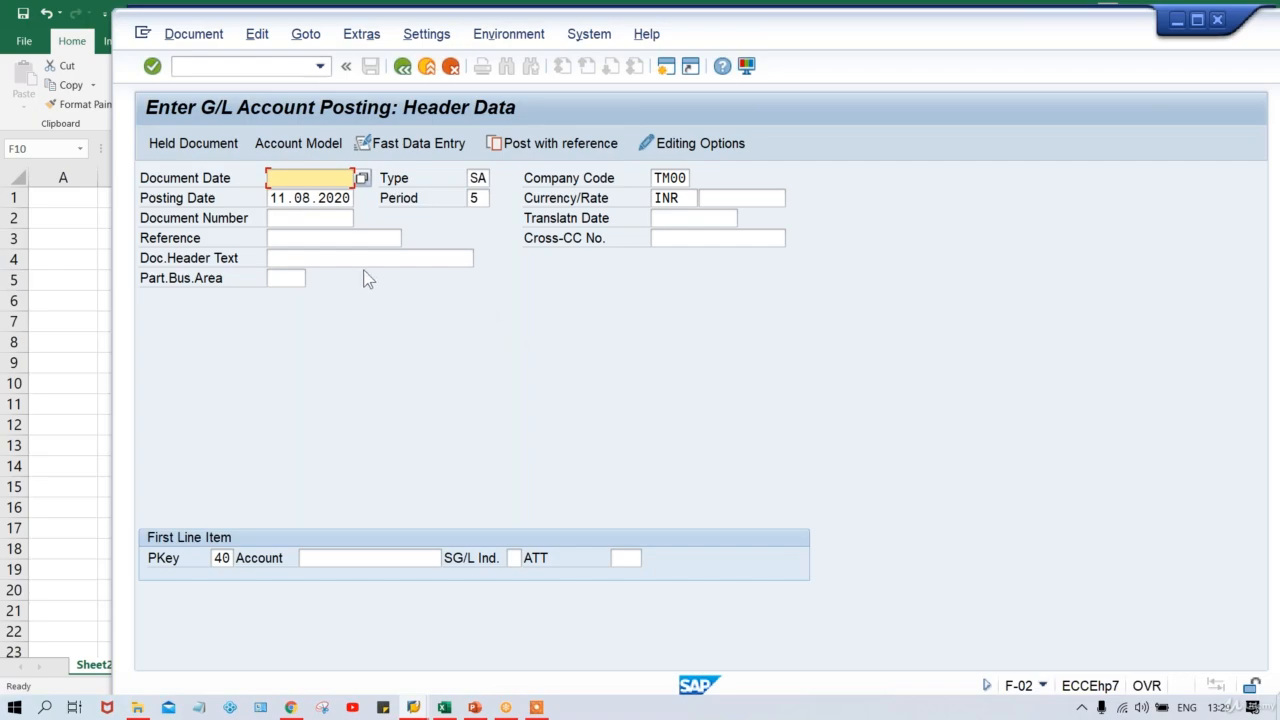
{"action": "left_click", "coordinate": [304, 238]}
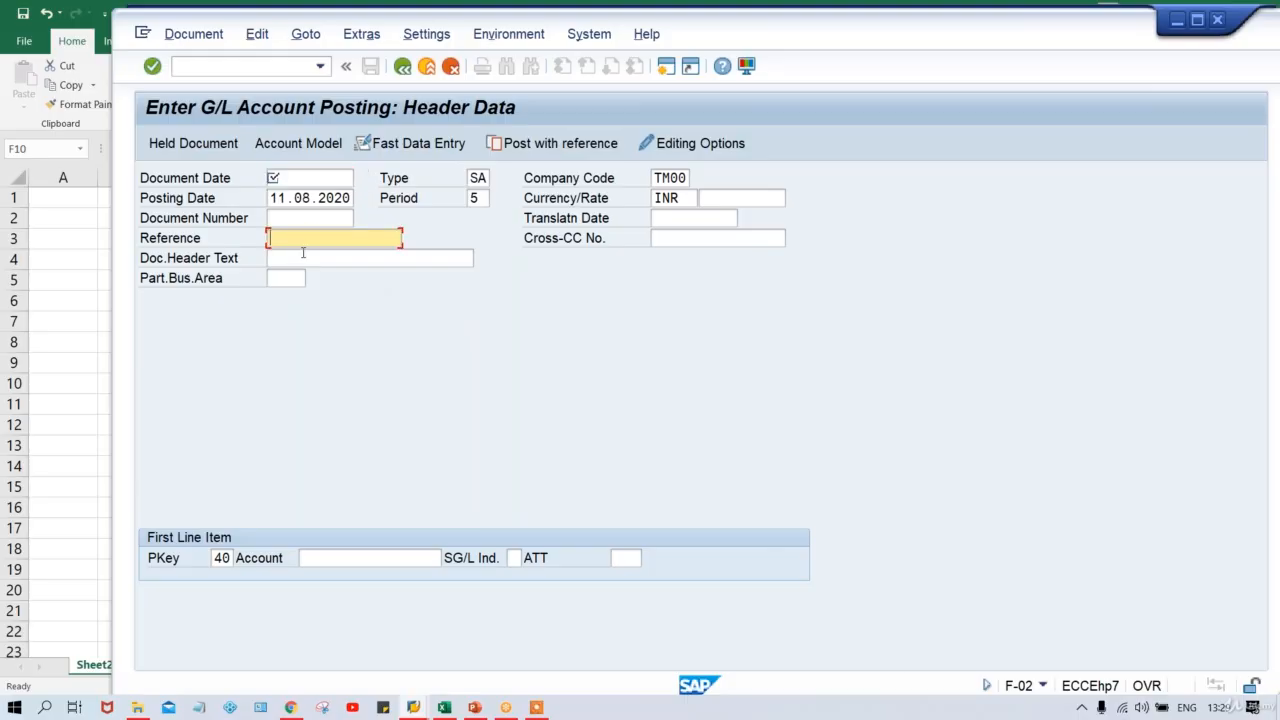
{"action": "left_click", "coordinate": [304, 258]}
{"action": "left_click", "coordinate": [291, 238]}
{"action": "left_click", "coordinate": [330, 178]}
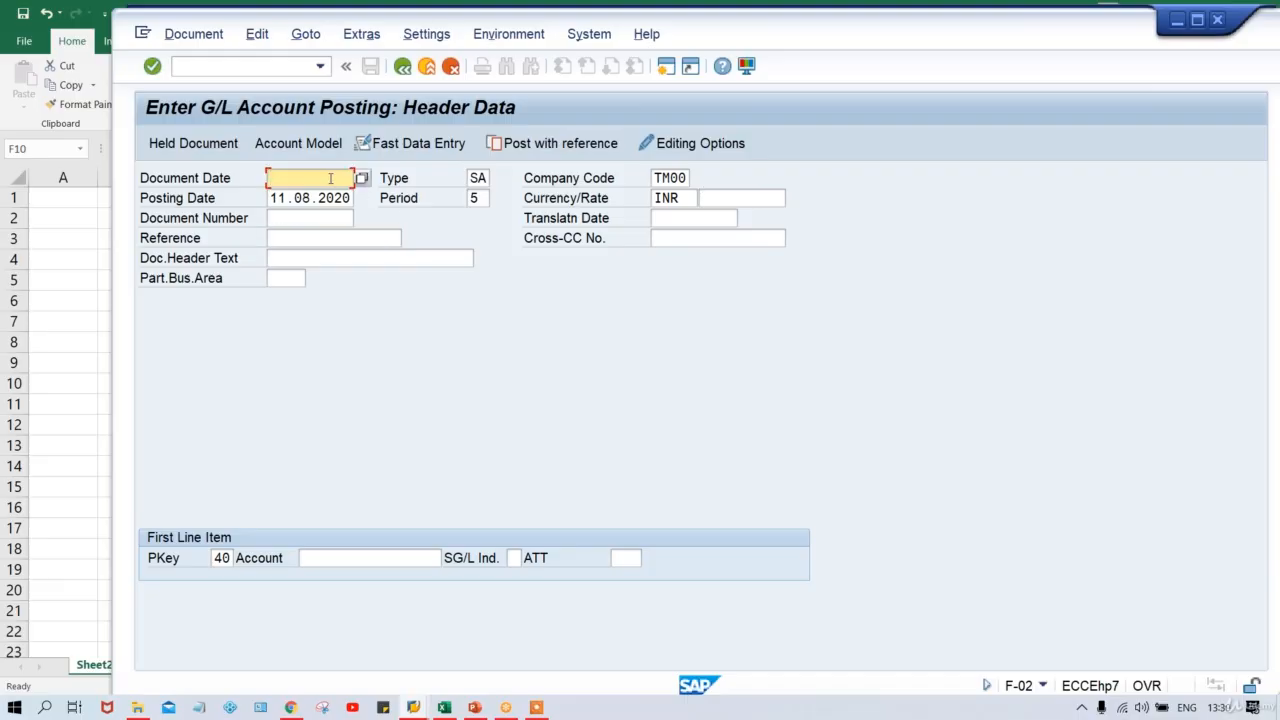
{"action": "left_click", "coordinate": [672, 178]}
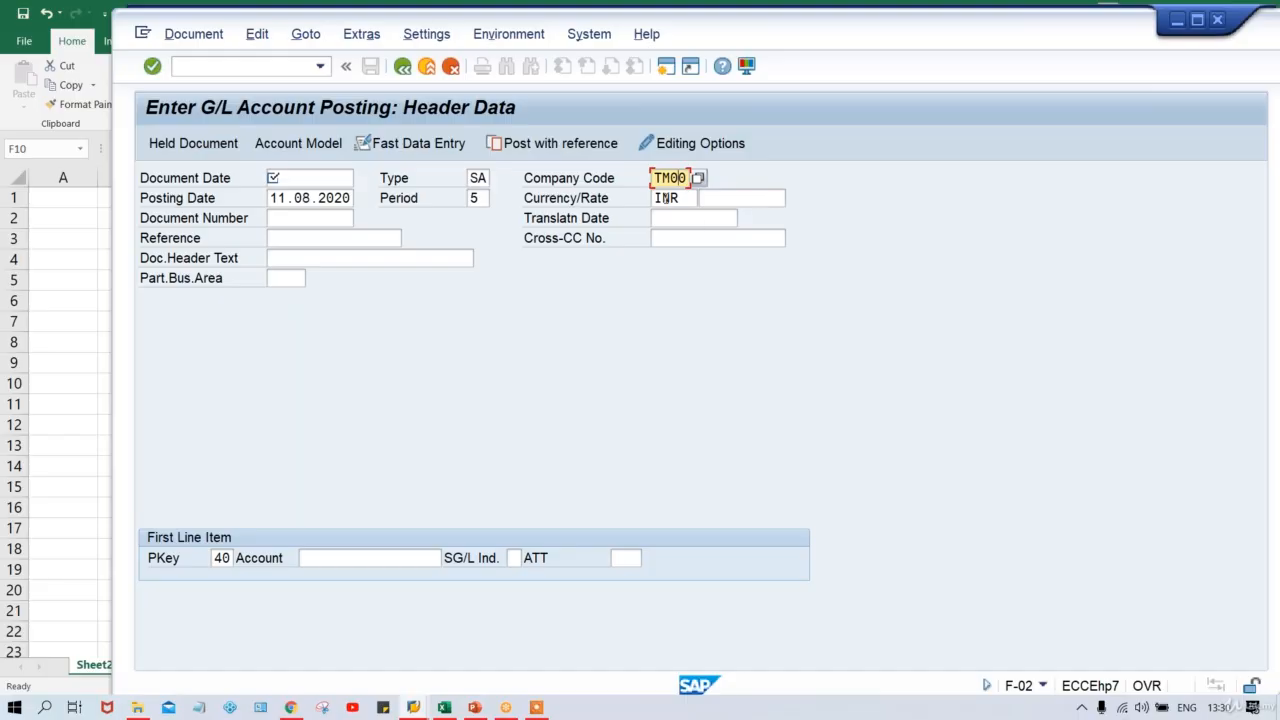
{"action": "left_click_drag", "start_coordinate": [654, 178], "coordinate": [744, 173]}
Review the F-02 header dates and INR currency, leaving Reference and Doc.Header Text empty.
{"action": "left_click", "coordinate": [287, 198]}
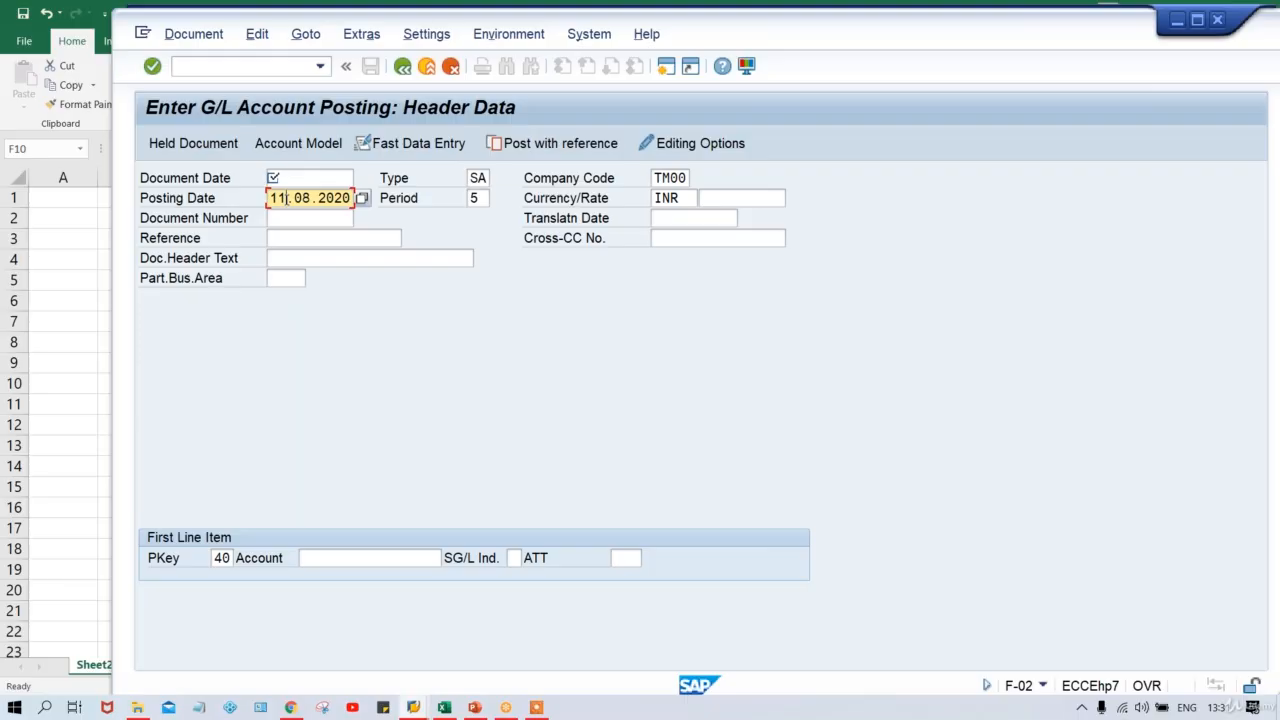
{"action": "left_click", "coordinate": [675, 200]}
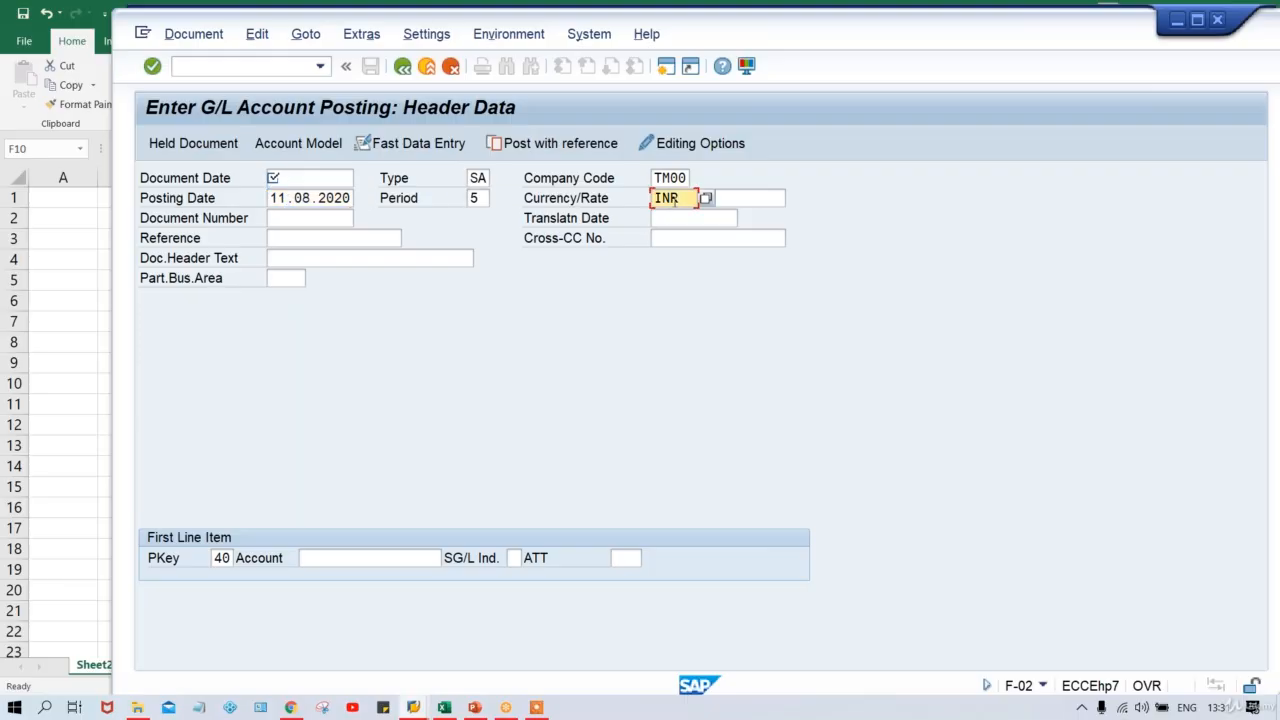
{"action": "left_click", "coordinate": [297, 173]}
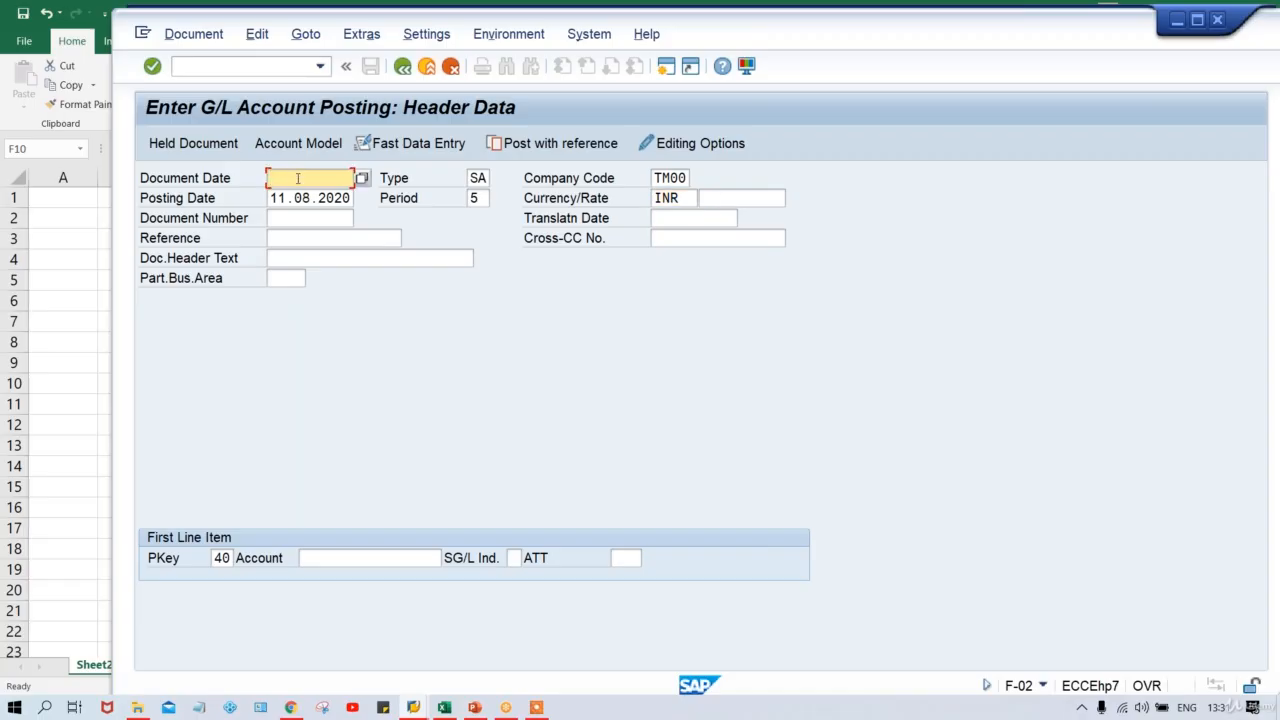
{"action": "left_click", "coordinate": [284, 241]}
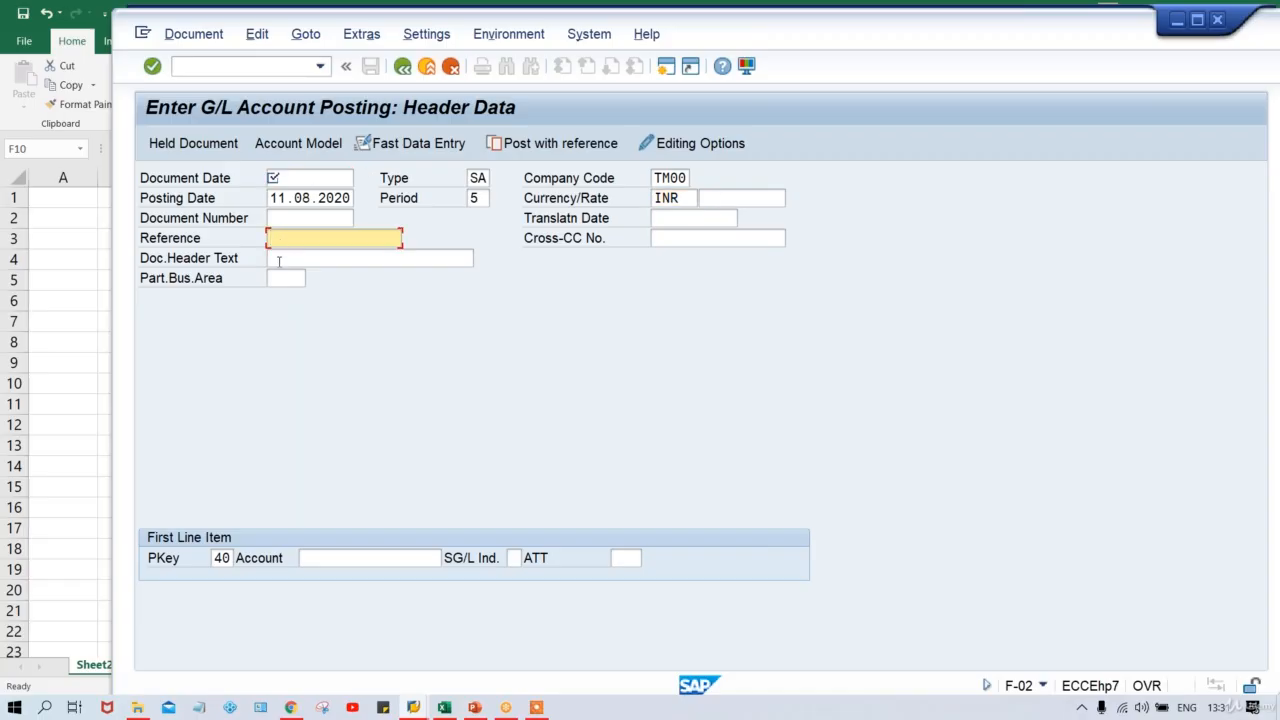
{"action": "left_click", "coordinate": [279, 261]}
{"action": "left_click", "coordinate": [285, 236]}
{"action": "left_click", "coordinate": [284, 252]}
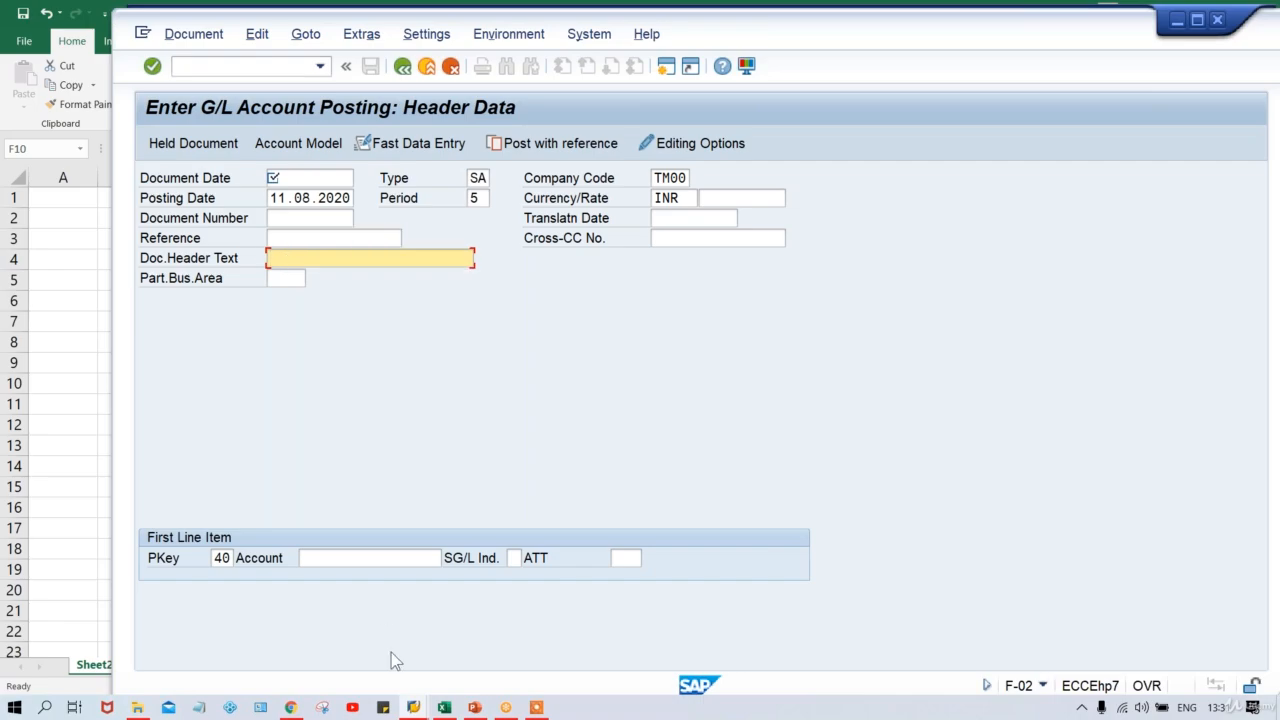
In the Class workbook, enter 2 FLDS in cell H10 beside DOC. TYPE.
{"action": "mouse_move", "coordinate": [444, 707]}
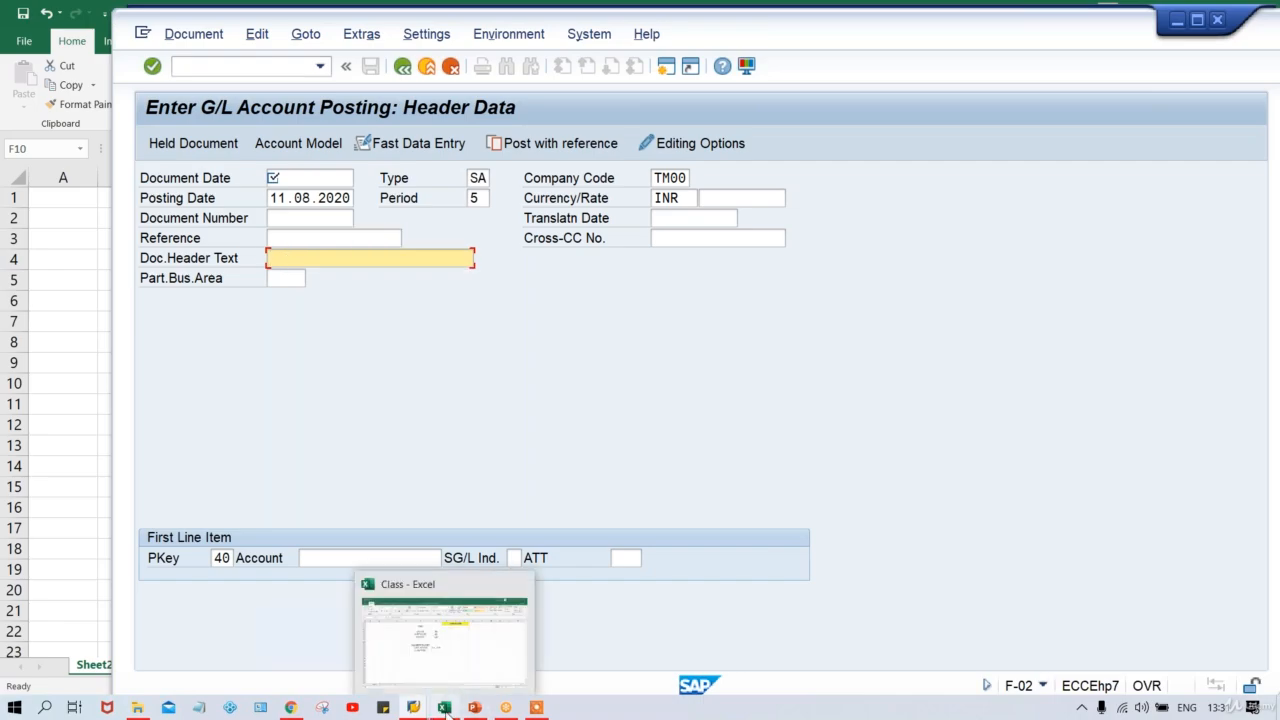
{"action": "left_click", "coordinate": [455, 665]}
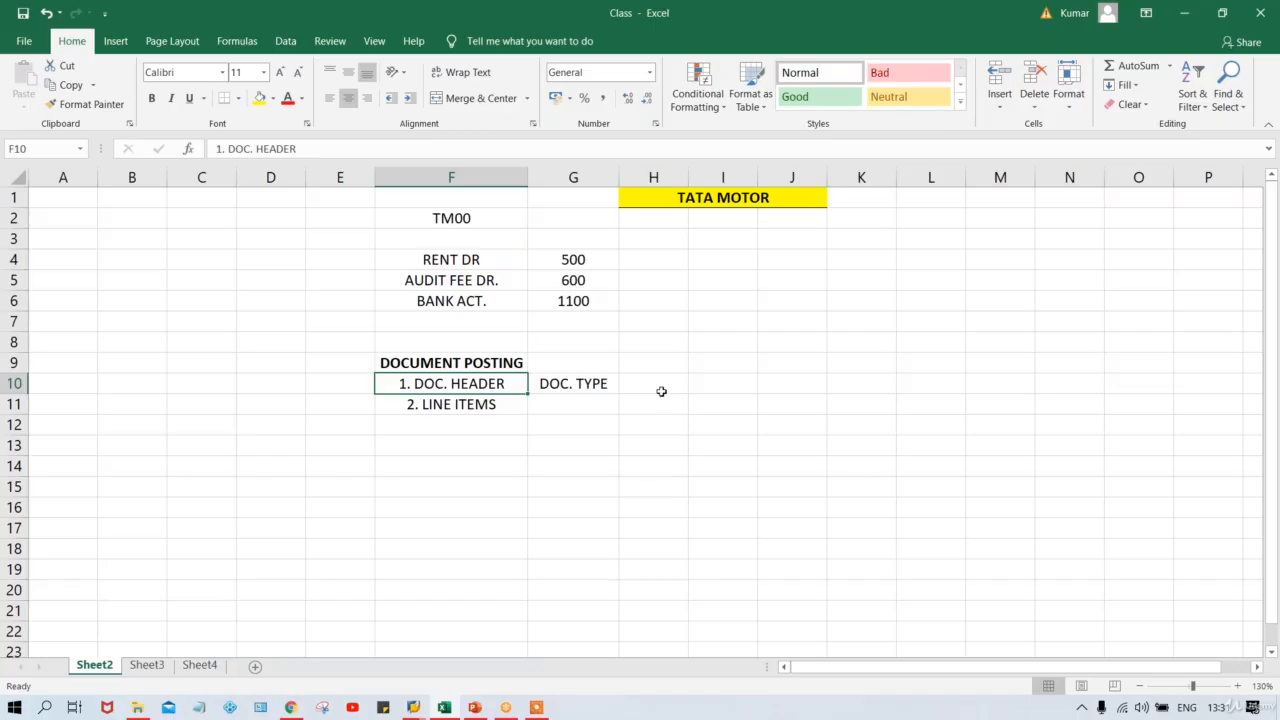
{"action": "left_click", "coordinate": [660, 390]}
{"action": "type", "text": "2"}
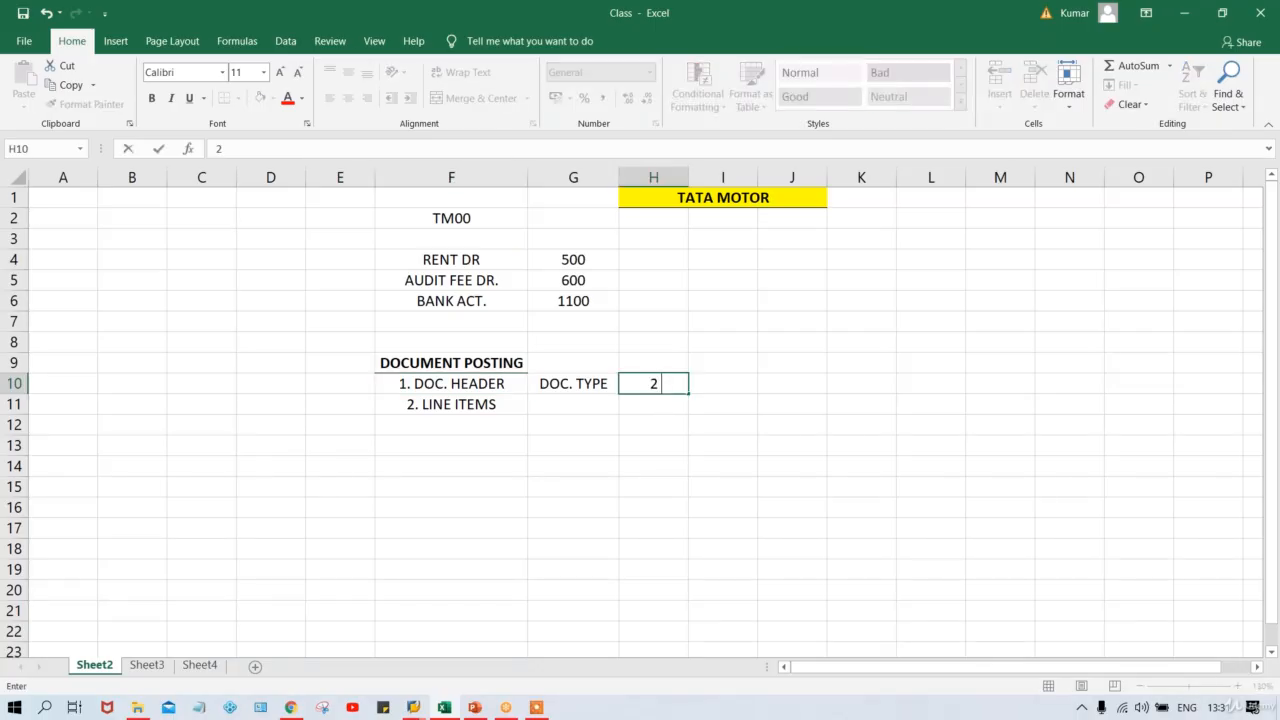
{"action": "type", "text": " FLDS"}
{"action": "key", "text": "Return"}
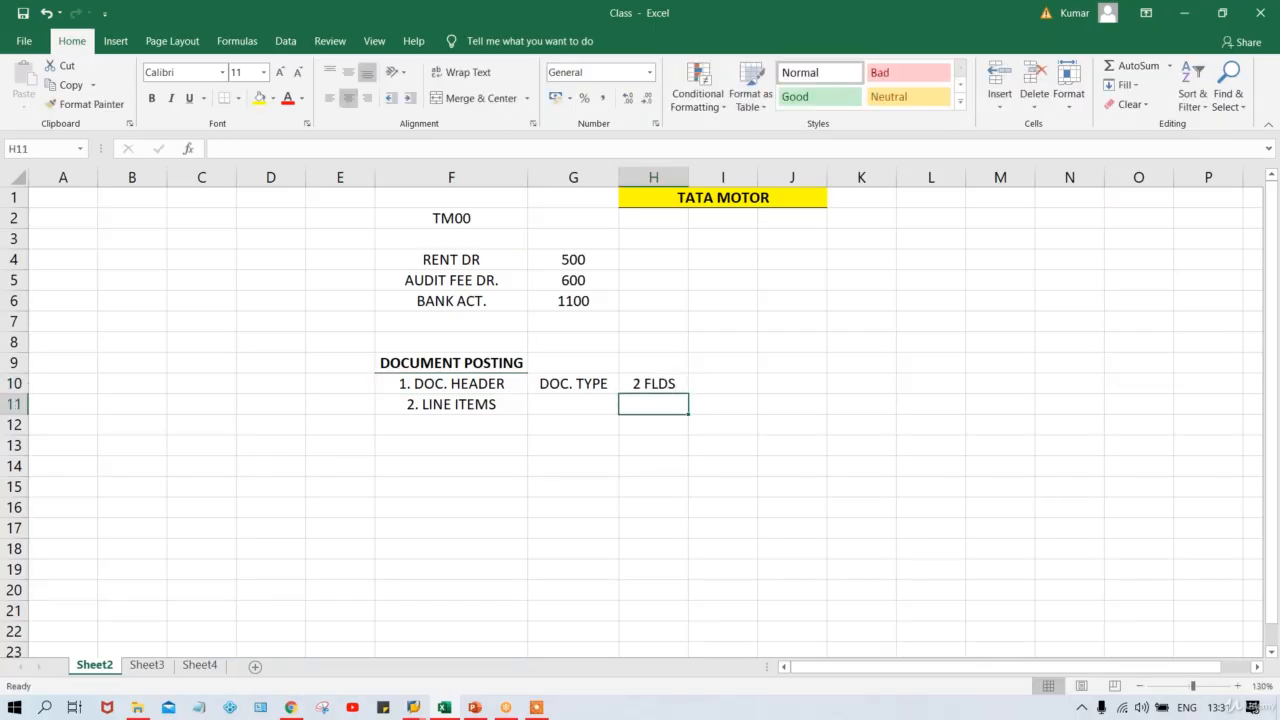
{"action": "left_click", "coordinate": [633, 381]}
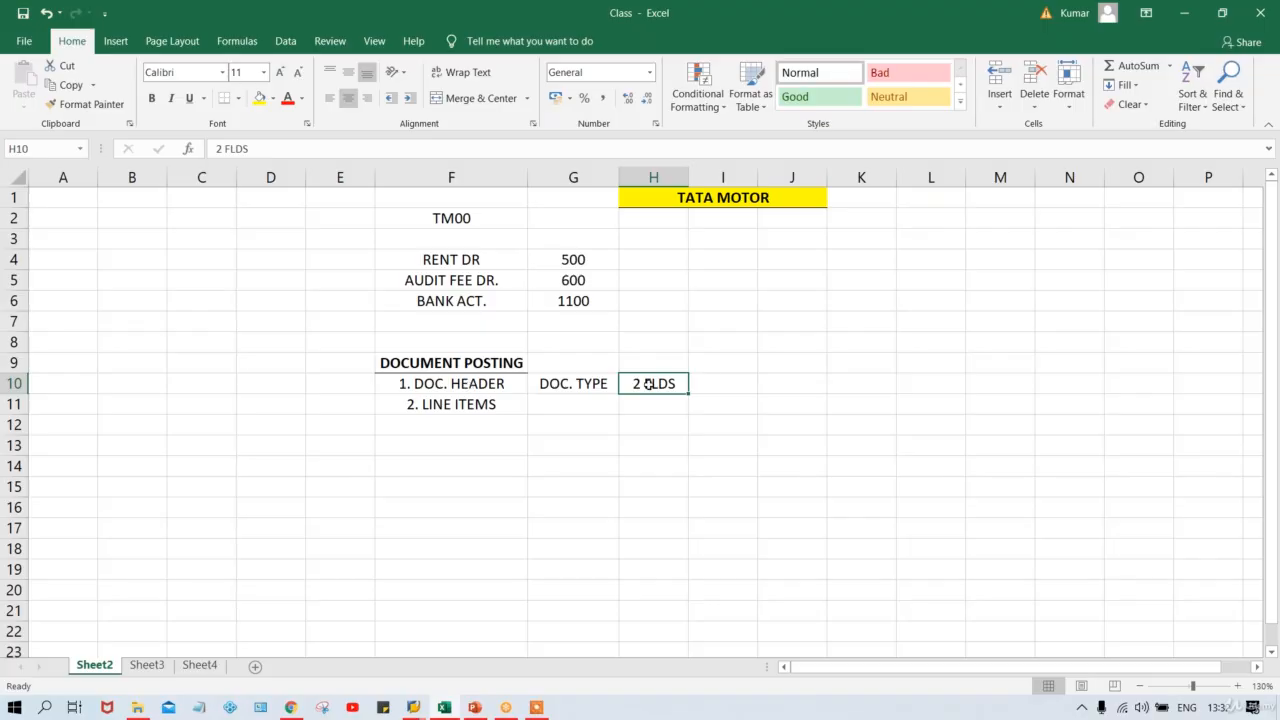
Review cells F10 to H10, then enter FSV/PK in cell G11 beside 2. LINE ITEMS.
{"action": "left_click", "coordinate": [586, 384]}
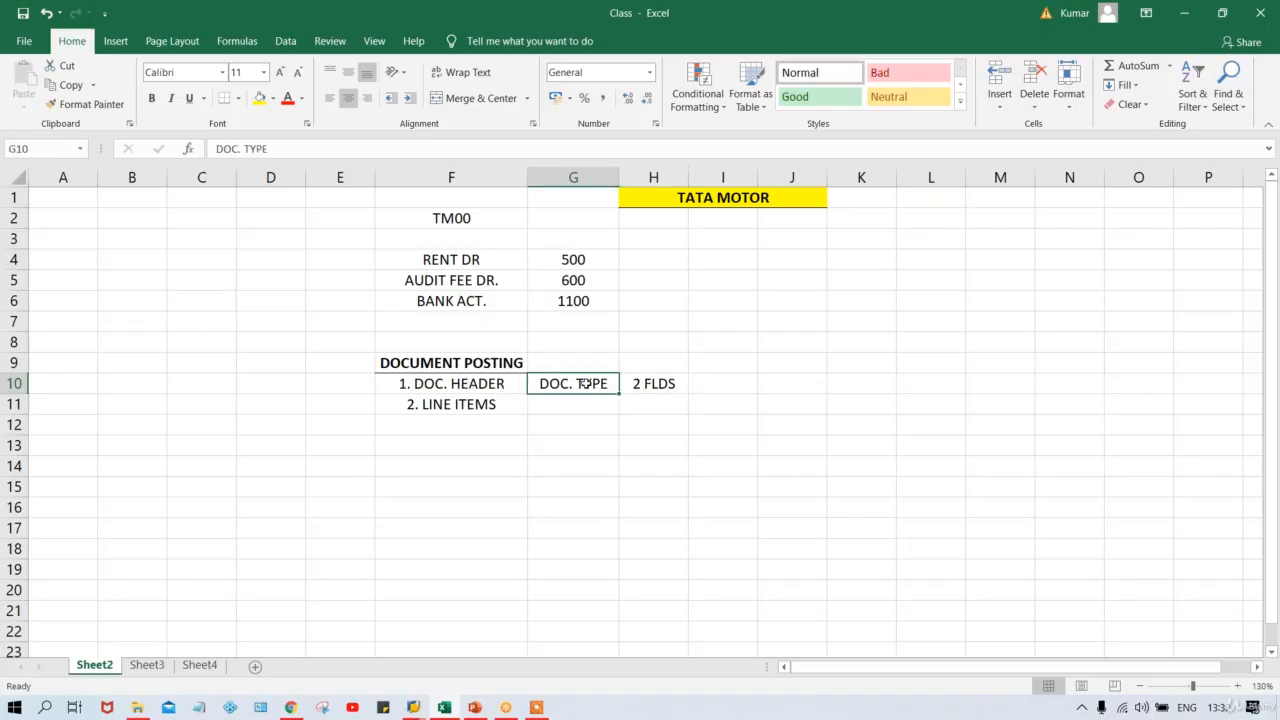
{"action": "left_click", "coordinate": [467, 383]}
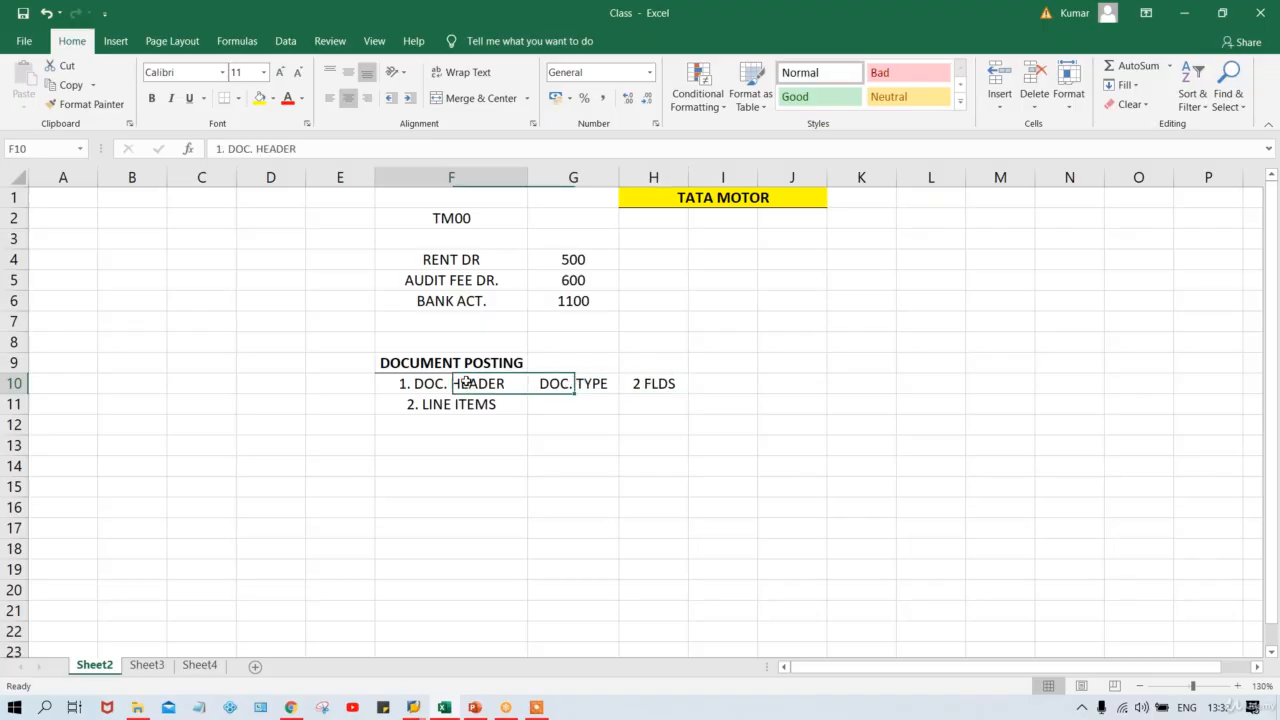
{"action": "left_click", "coordinate": [566, 388]}
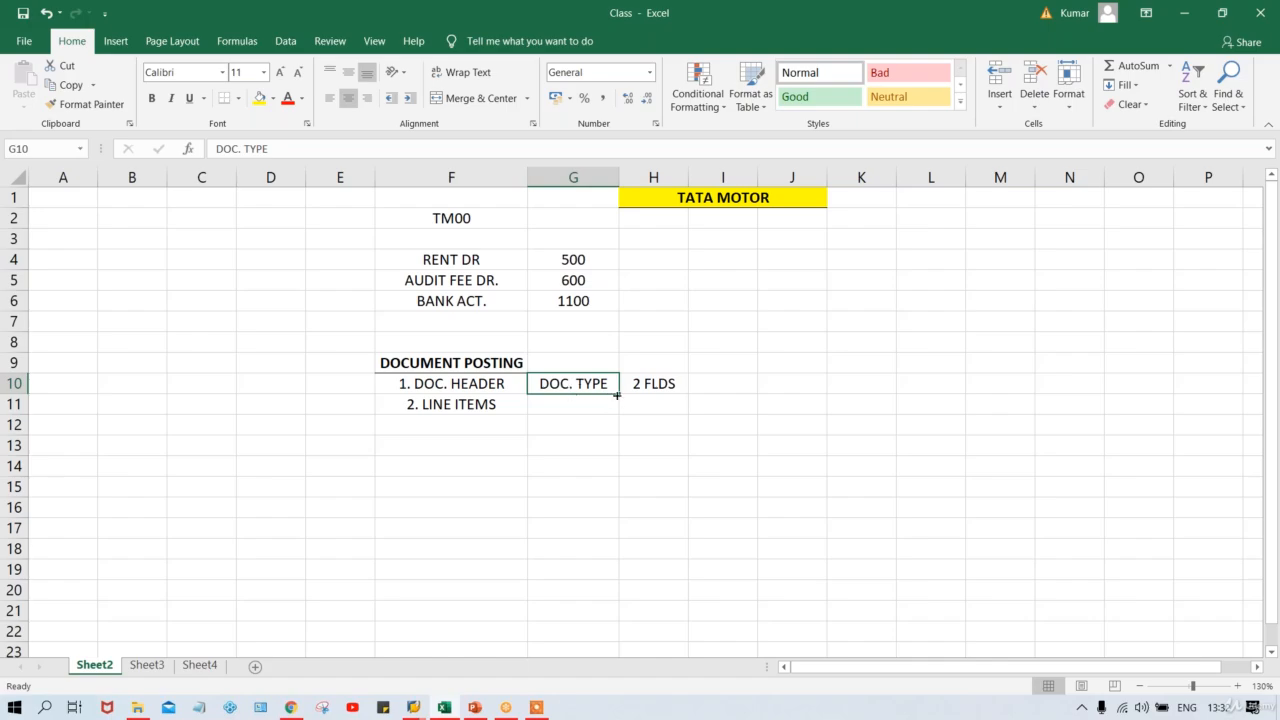
{"action": "left_click", "coordinate": [665, 387]}
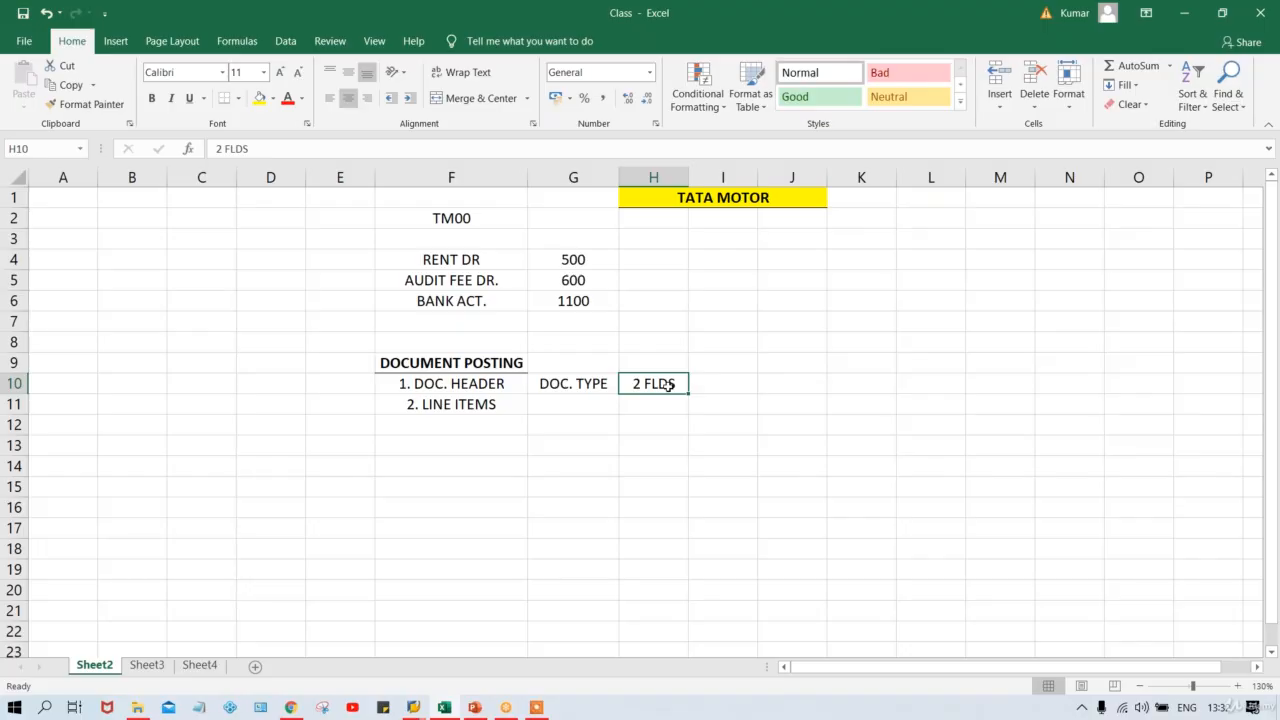
{"action": "left_click", "coordinate": [570, 402]}
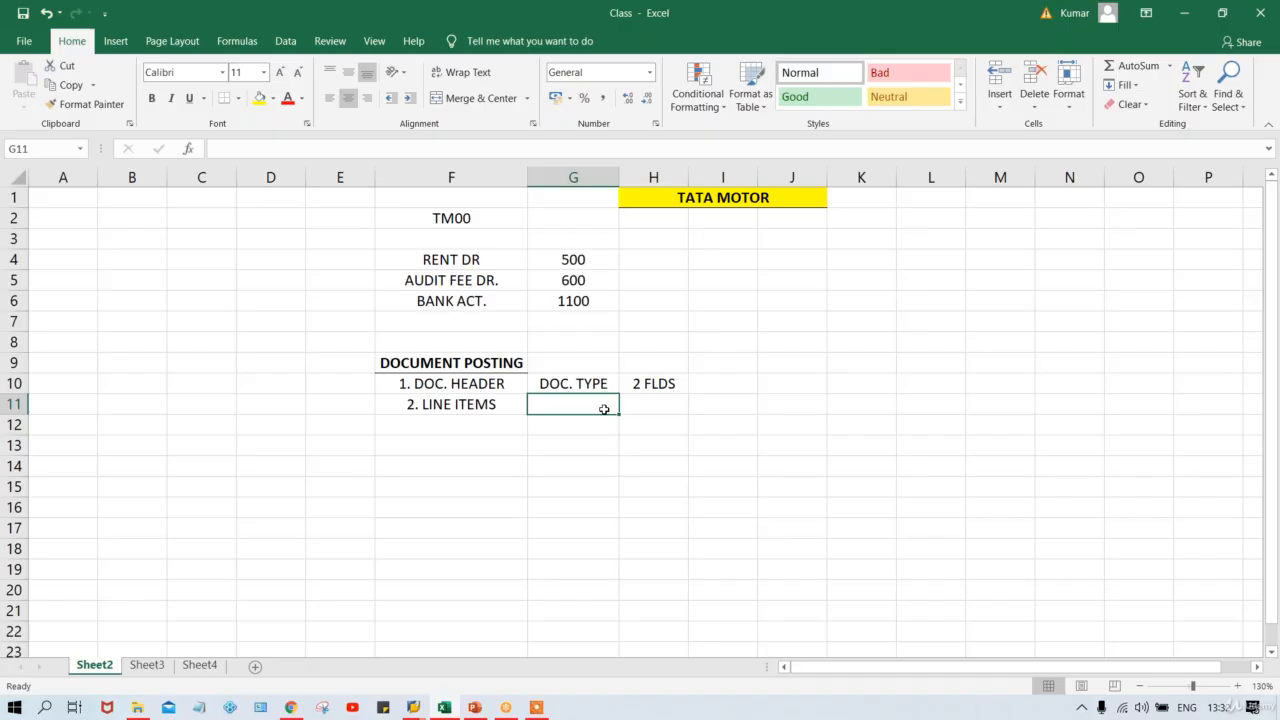
{"action": "type", "text": "FS"}
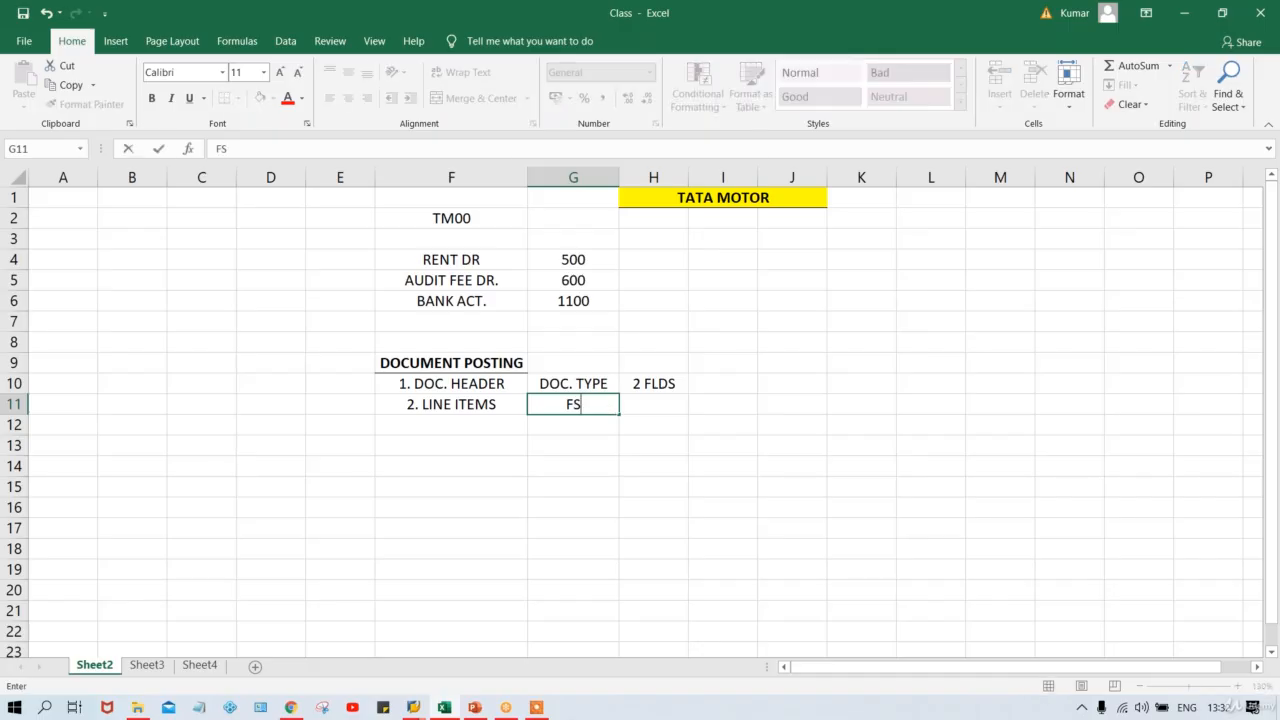
{"action": "type", "text": "V/PK"}
{"action": "left_click", "coordinate": [666, 403]}
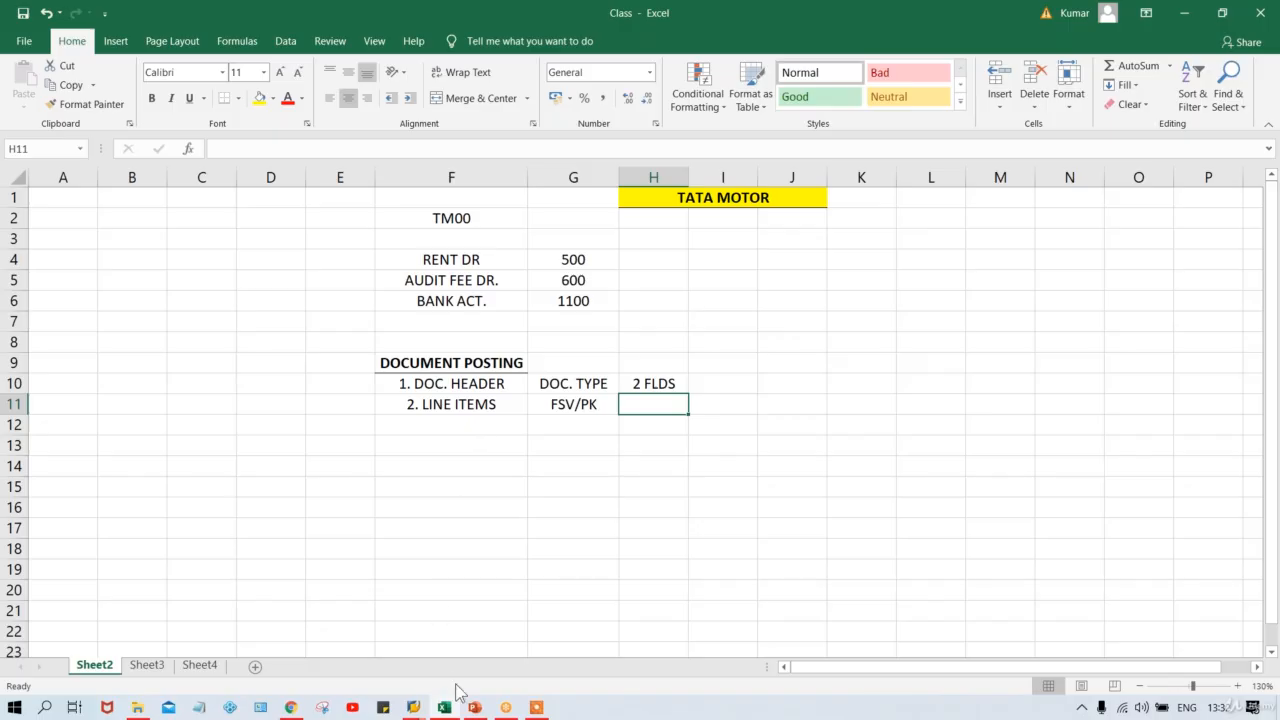
{"action": "left_click", "coordinate": [413, 707]}
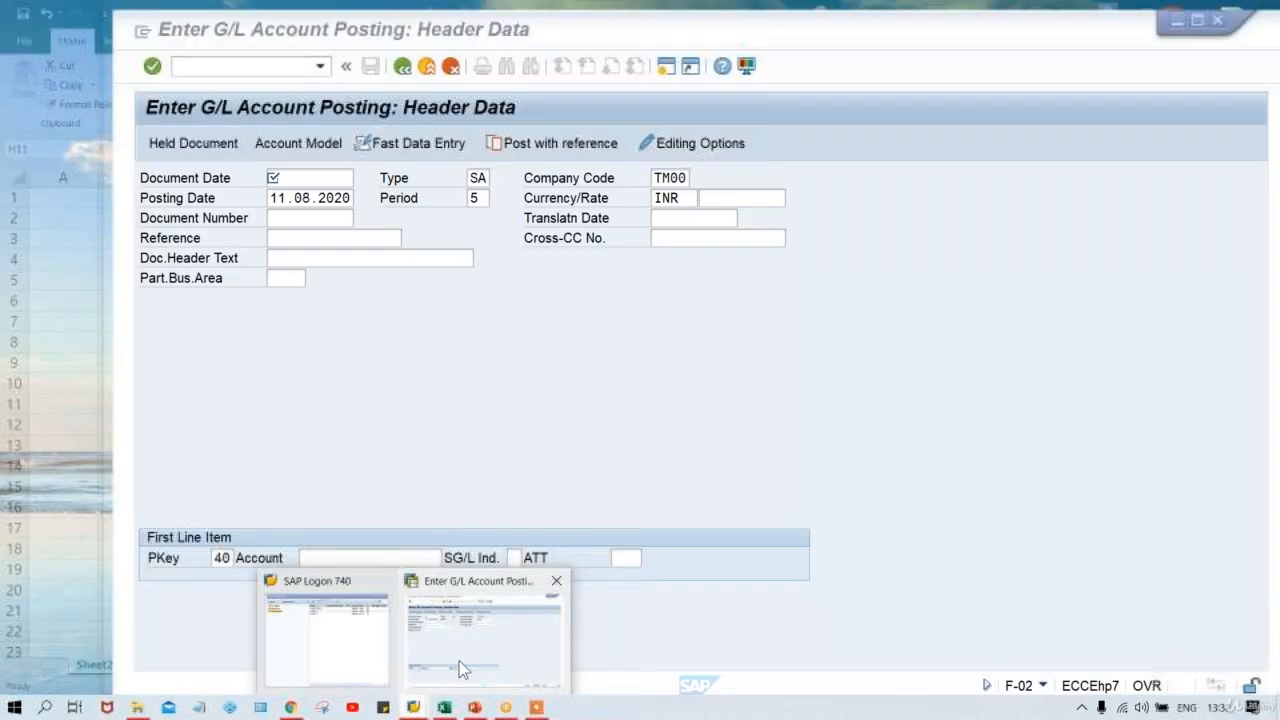
Set document date 11.08.2020 and debit account 4000 with posting key 40, reaching the item screen.
{"action": "left_click", "coordinate": [459, 661]}
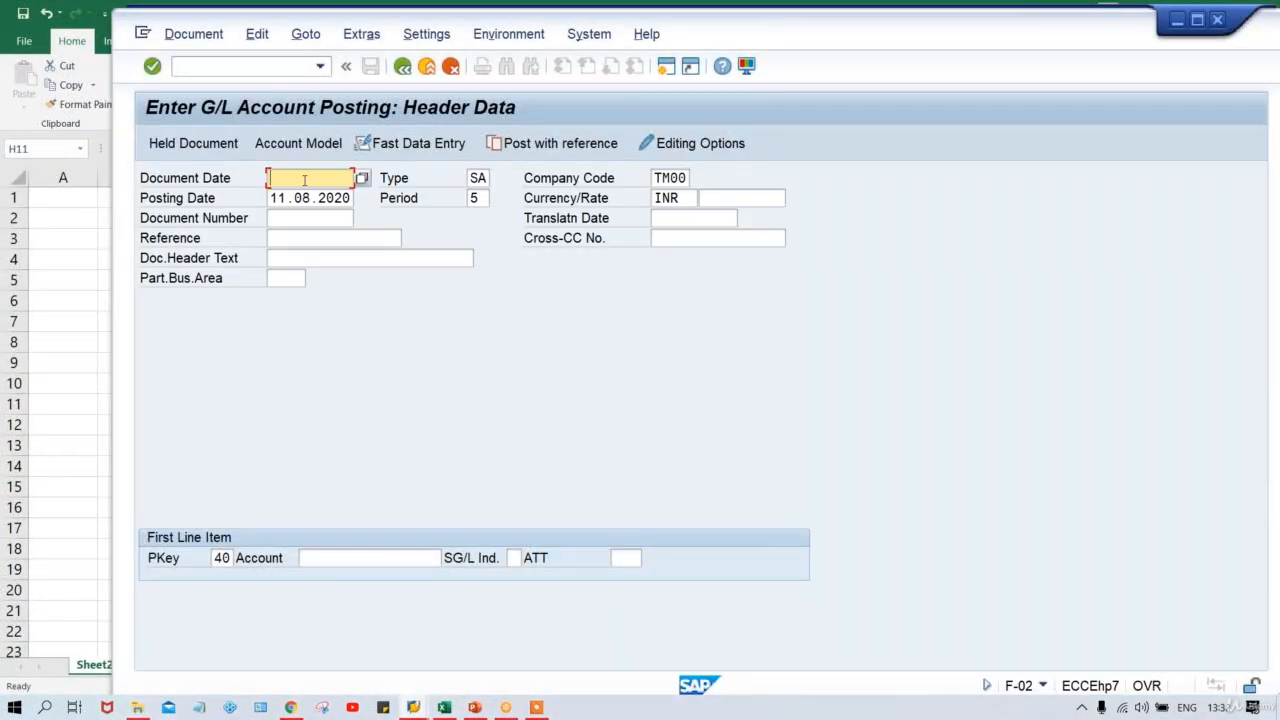
{"action": "left_click", "coordinate": [304, 180]}
{"action": "key", "text": "Down"}
{"action": "key", "text": "Return"}
{"action": "key", "text": "Return"}
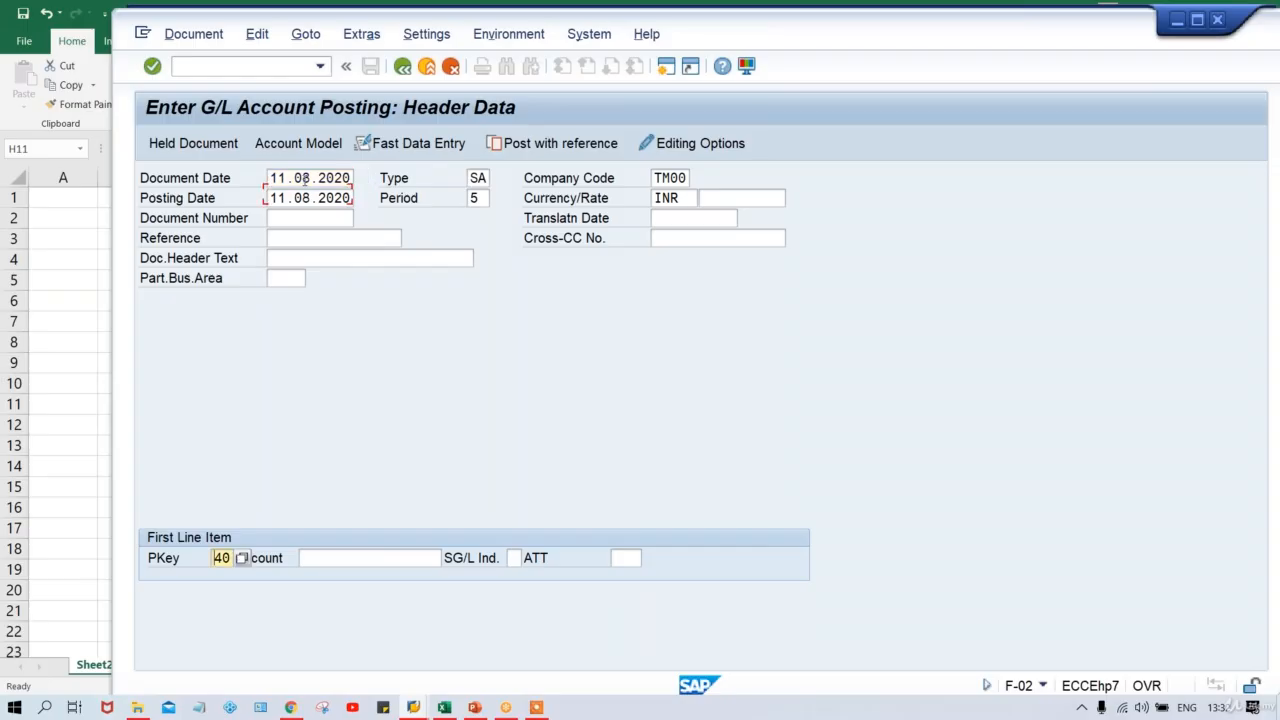
{"action": "key", "text": "Tab"}
{"action": "key", "text": "Down"}
{"action": "key", "text": "Return"}
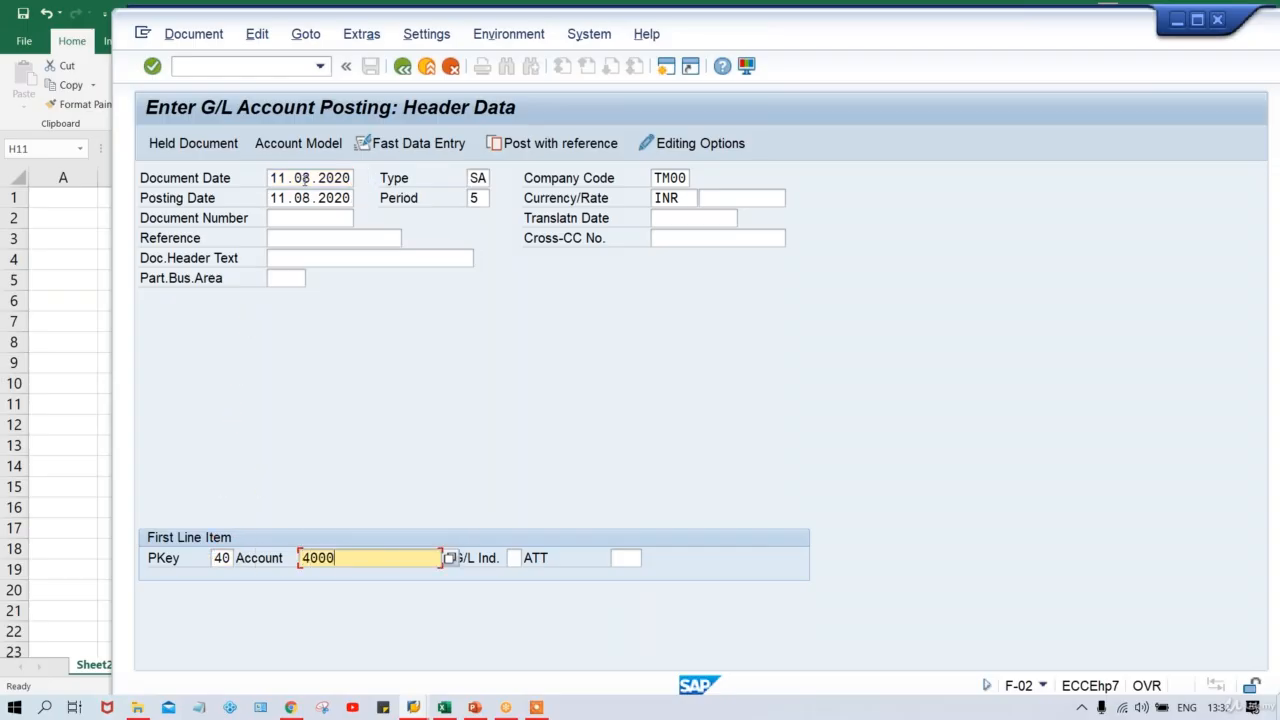
{"action": "key", "text": "Return"}
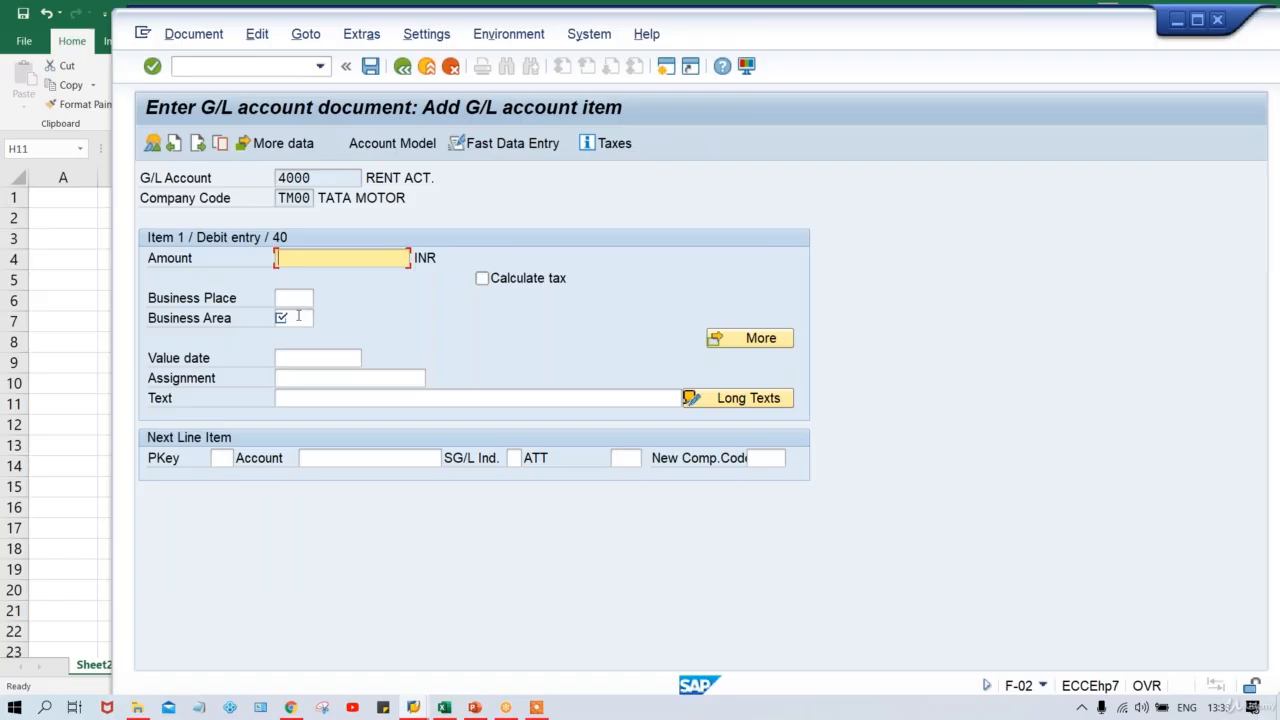
Try the F4 value help on the Business Area field of the rent item screen.
{"action": "left_click", "coordinate": [296, 317]}
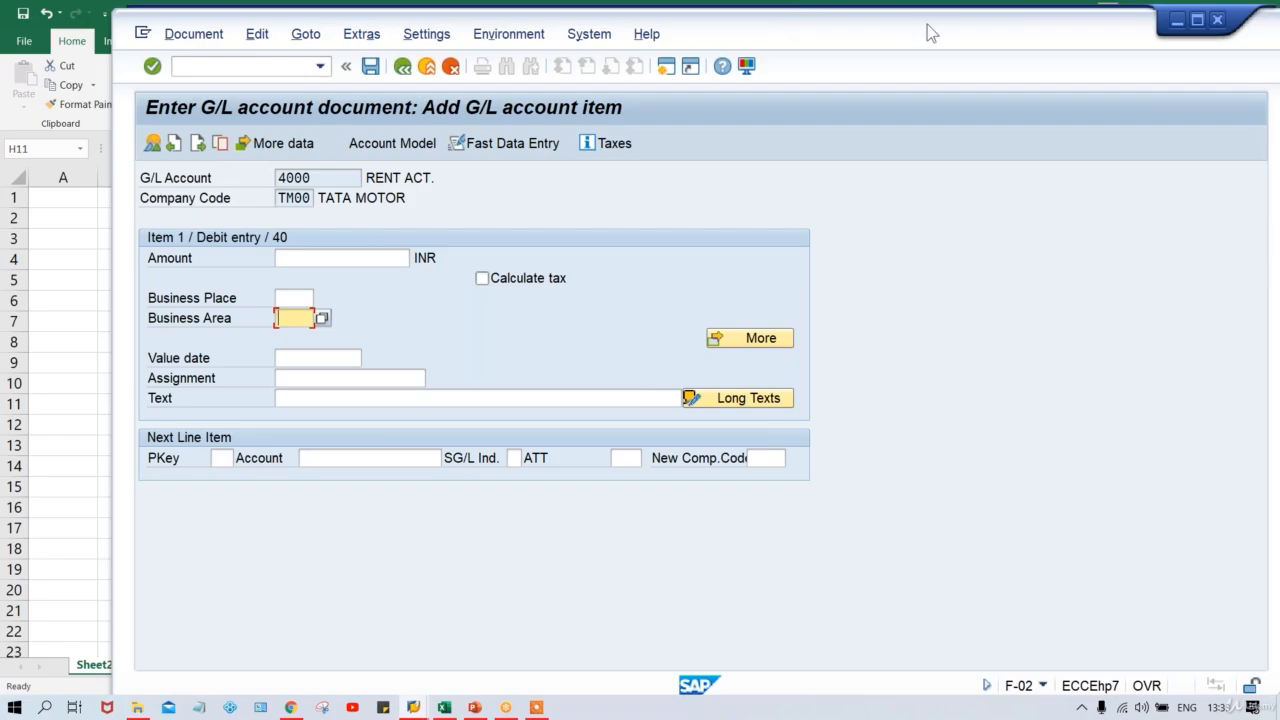
{"action": "key", "text": "F4"}
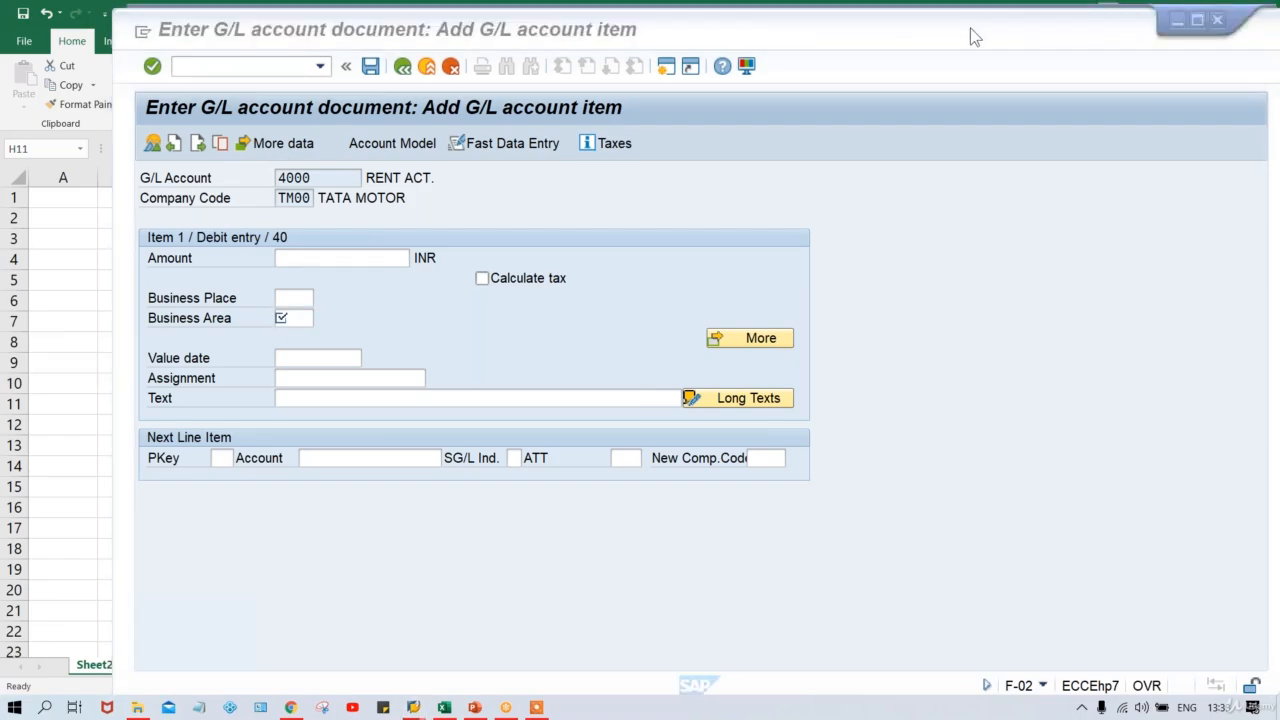
{"action": "left_click", "coordinate": [910, 157]}
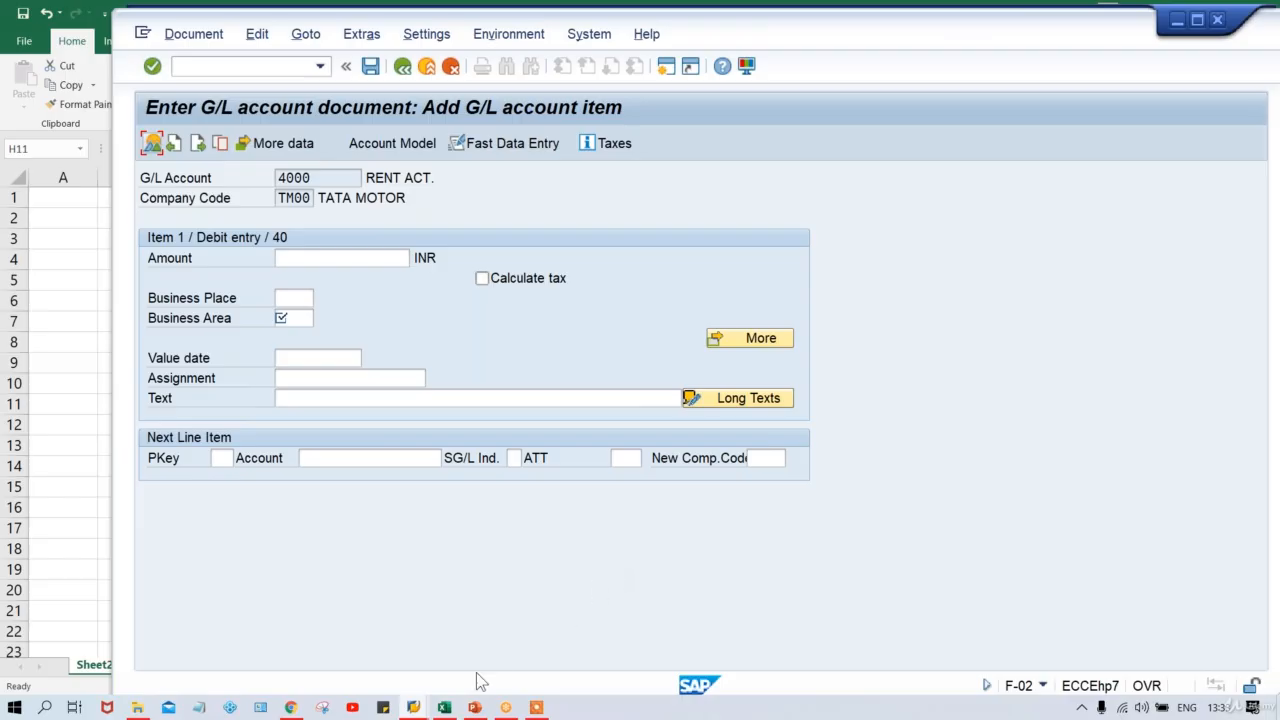
{"action": "left_click", "coordinate": [413, 707]}
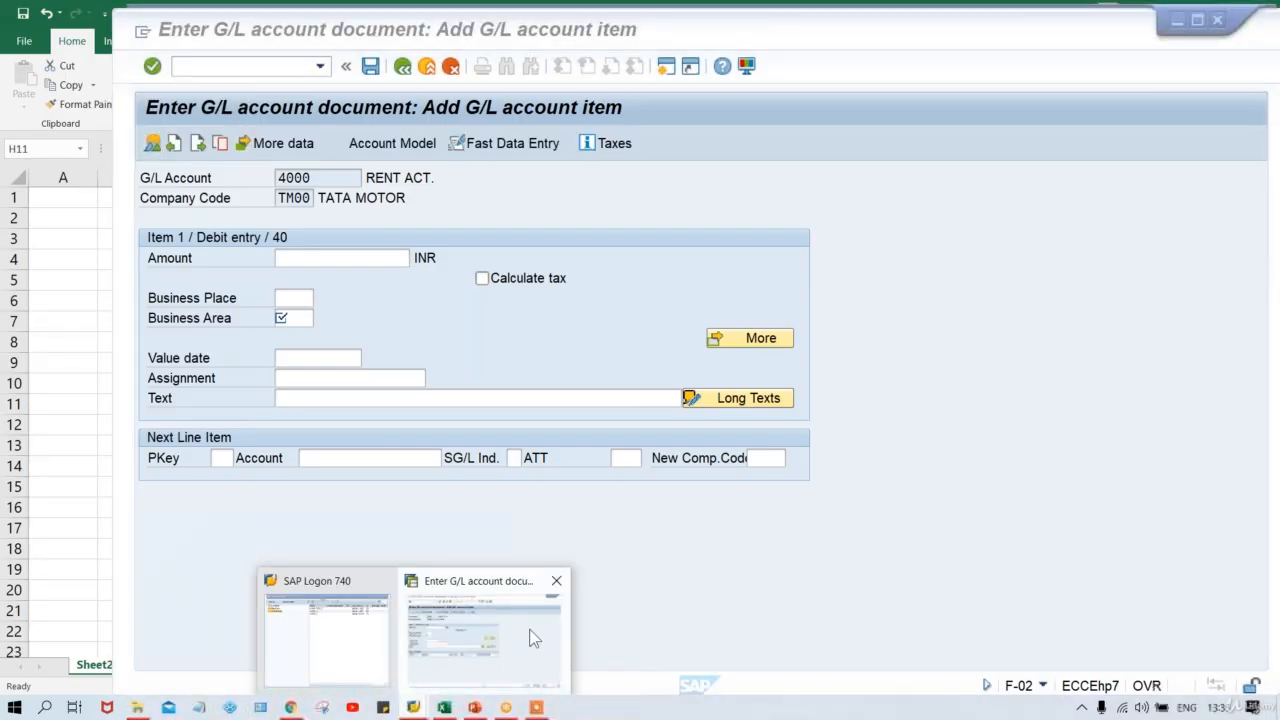
{"action": "left_click", "coordinate": [533, 638]}
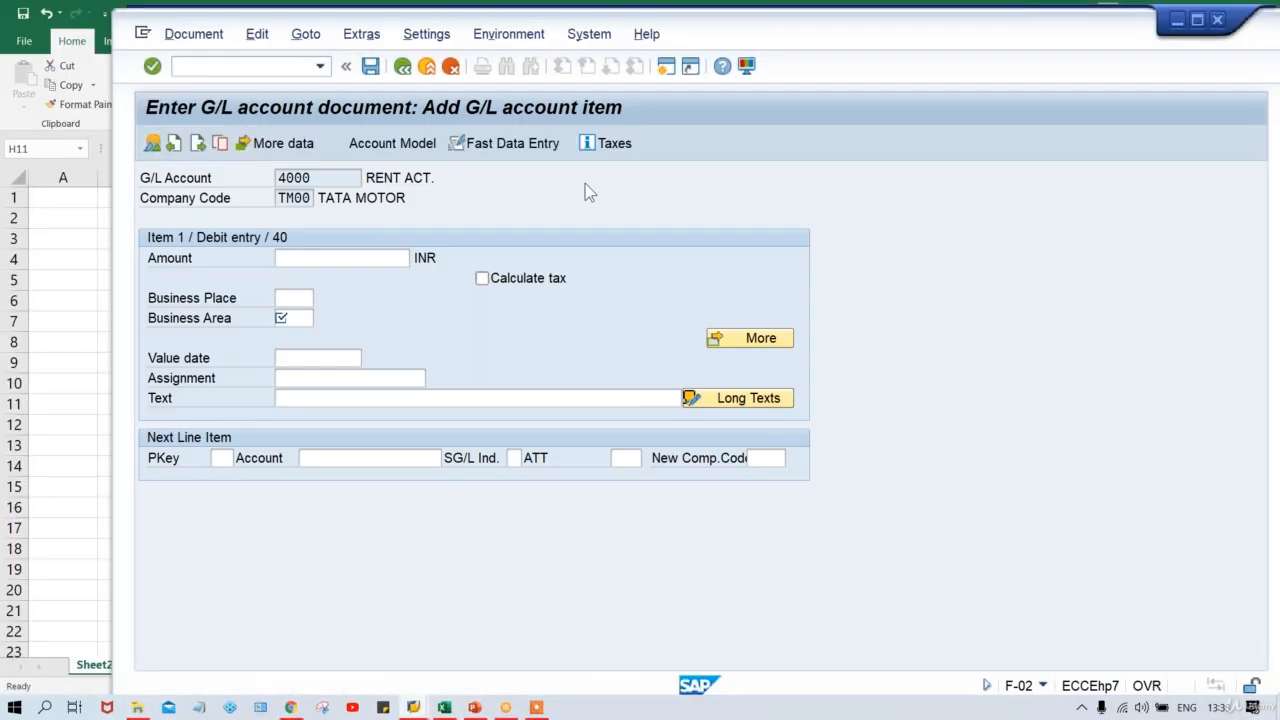
Open a second SAP session and run OBC4 to list the 99 field status variants.
{"action": "left_click", "coordinate": [666, 67]}
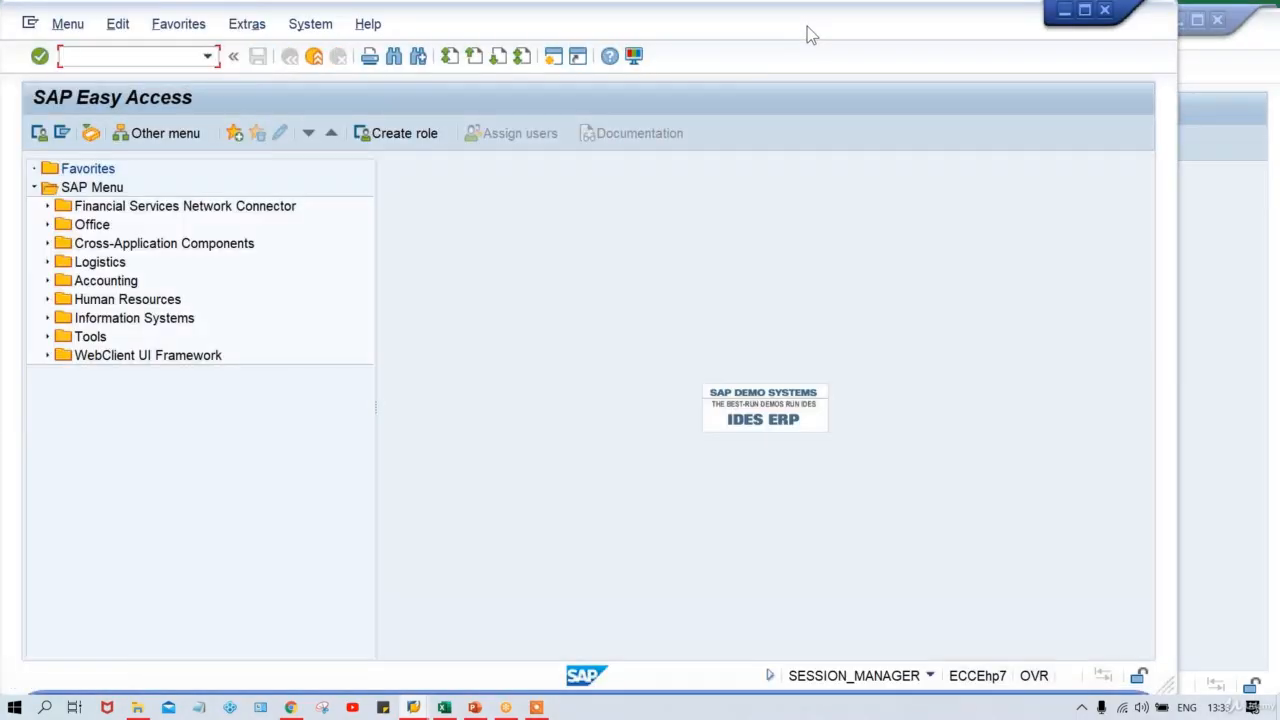
{"action": "left_click_drag", "start_coordinate": [808, 28], "coordinate": [925, 38]}
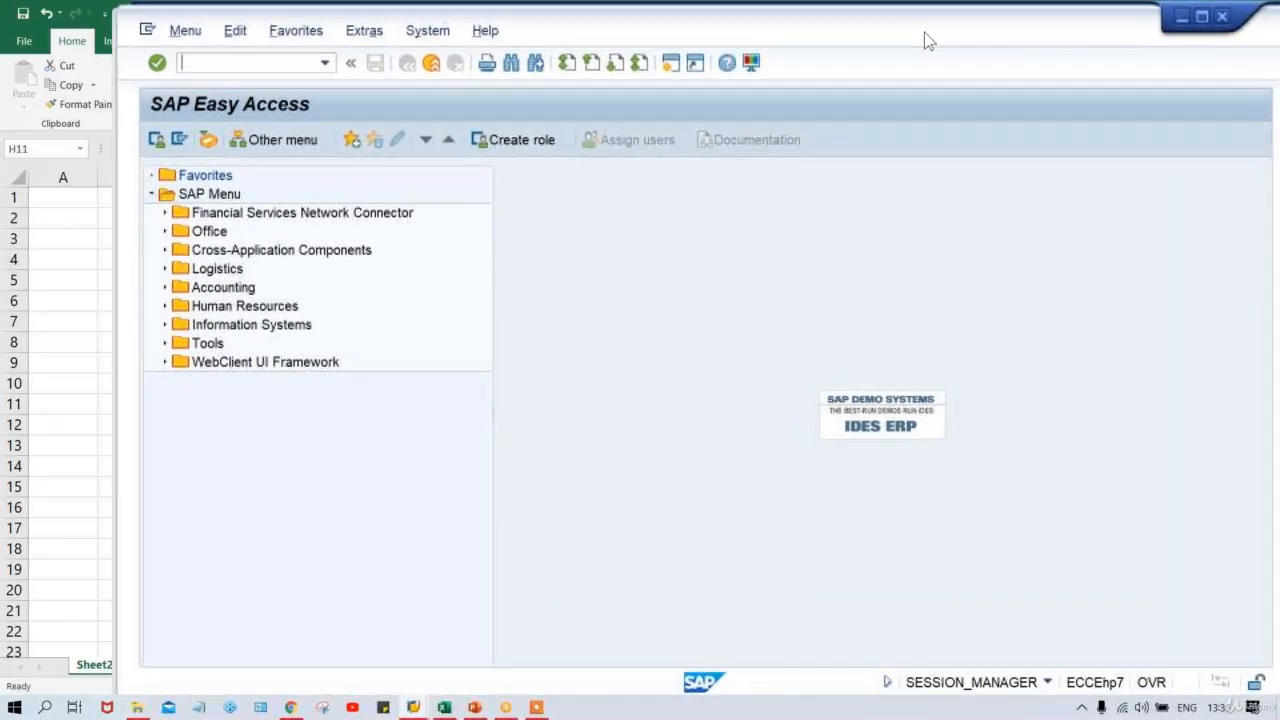
{"action": "left_click", "coordinate": [224, 64]}
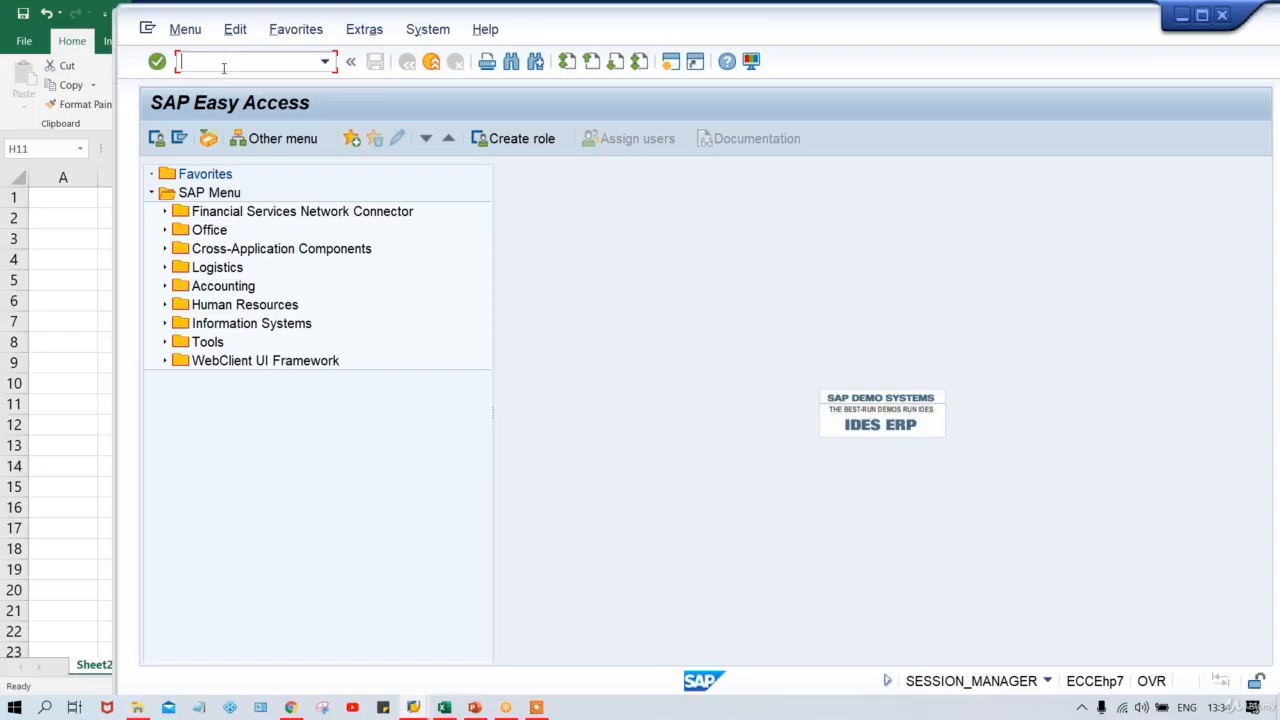
{"action": "type", "text": "OBC4"}
{"action": "key", "text": "Return"}
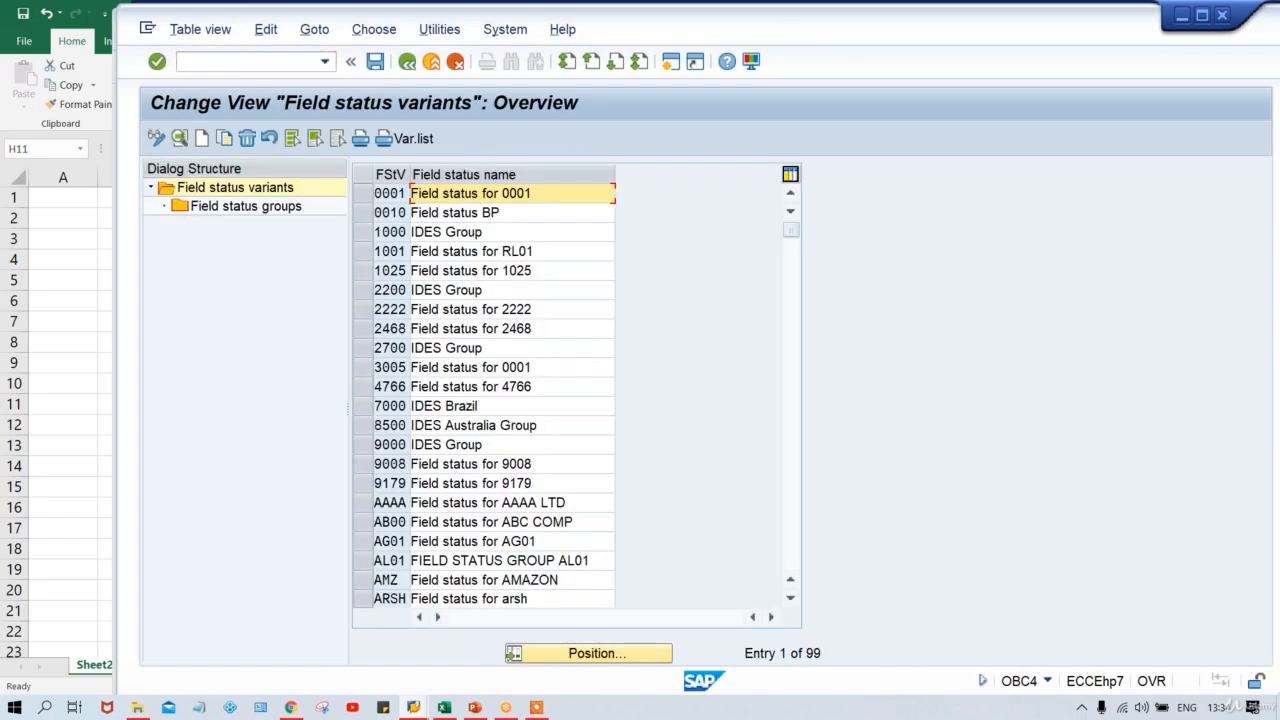
Jump to variant TFSV, 'Field status for TM00', and select its row.
{"action": "left_click", "coordinate": [595, 655]}
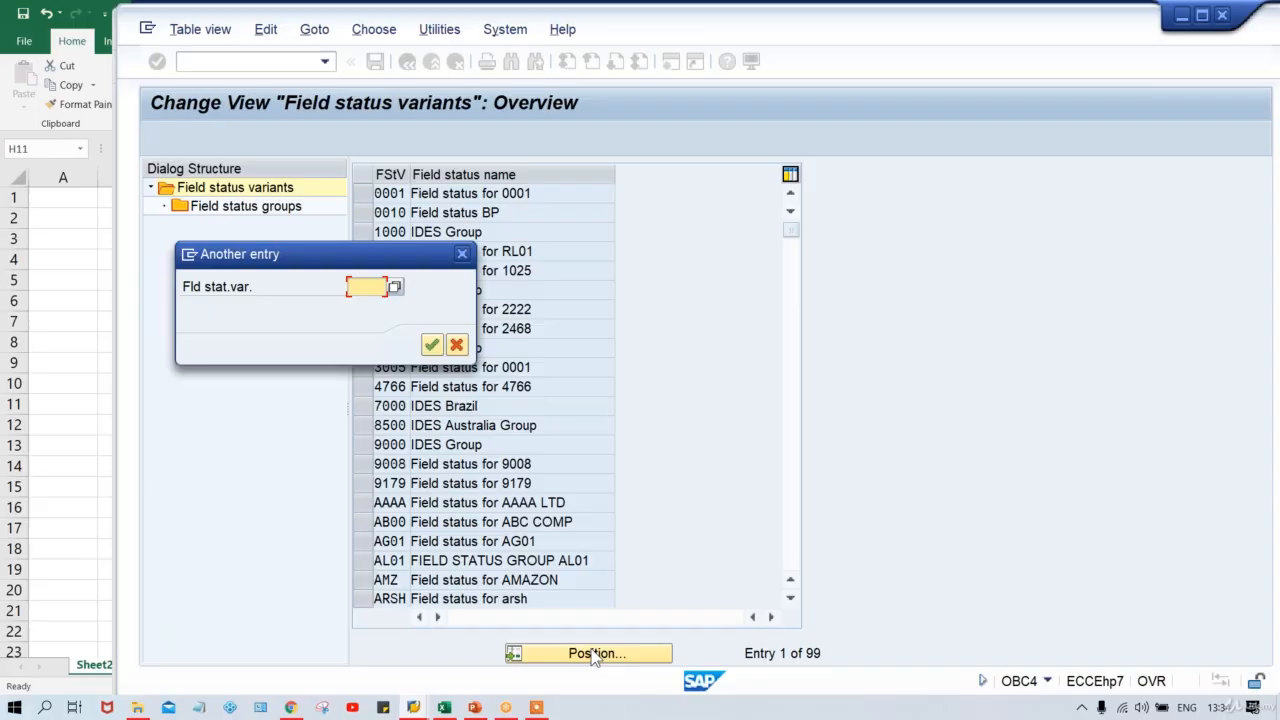
{"action": "type", "text": "T"}
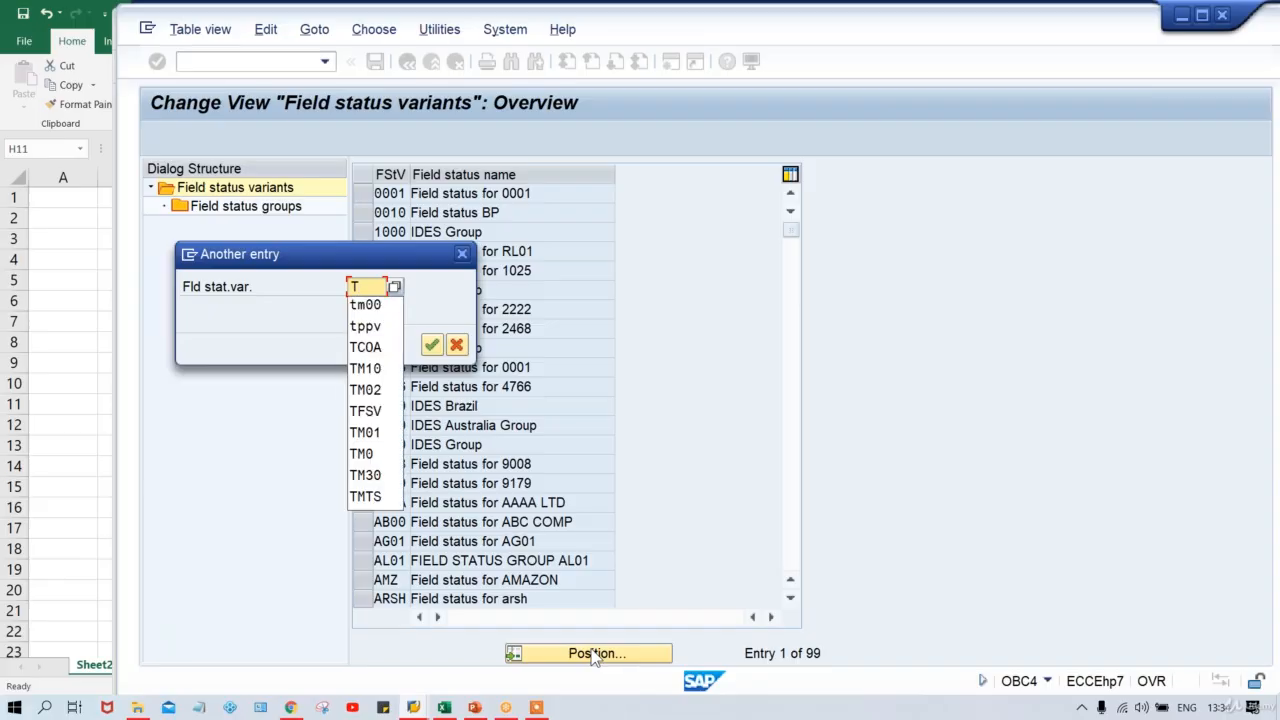
{"action": "type", "text": "FSV"}
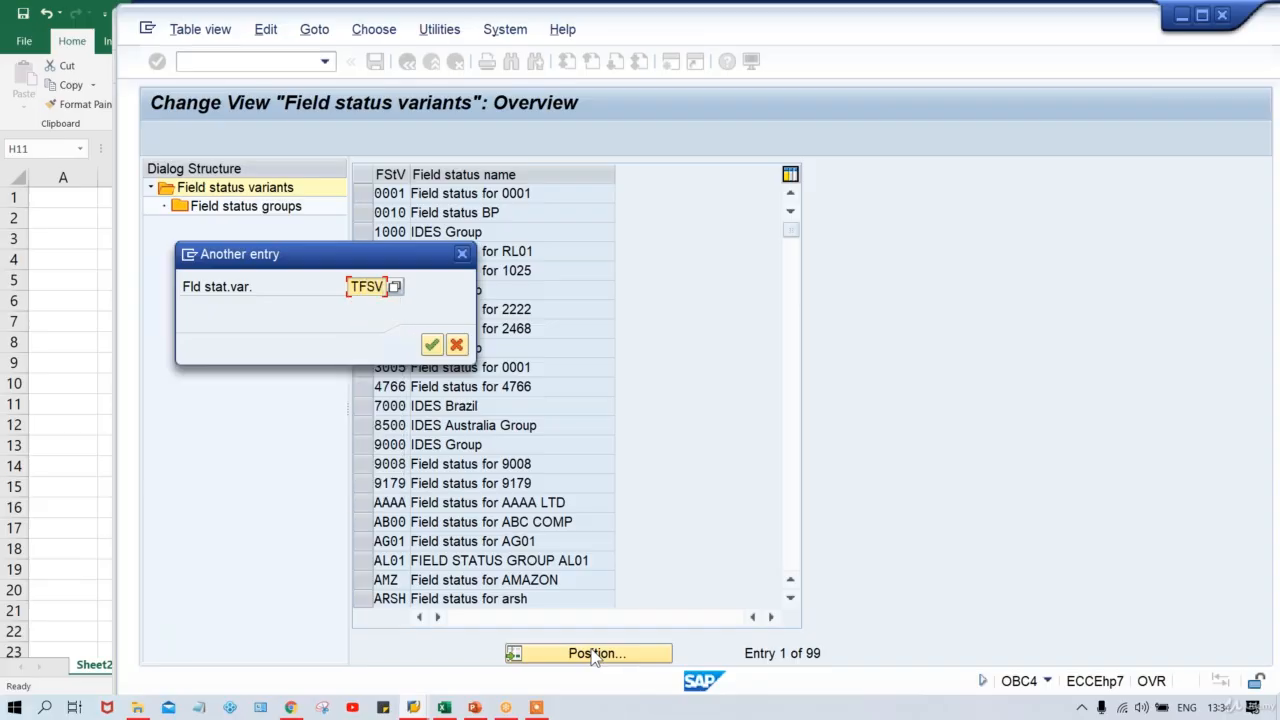
{"action": "key", "text": "Return"}
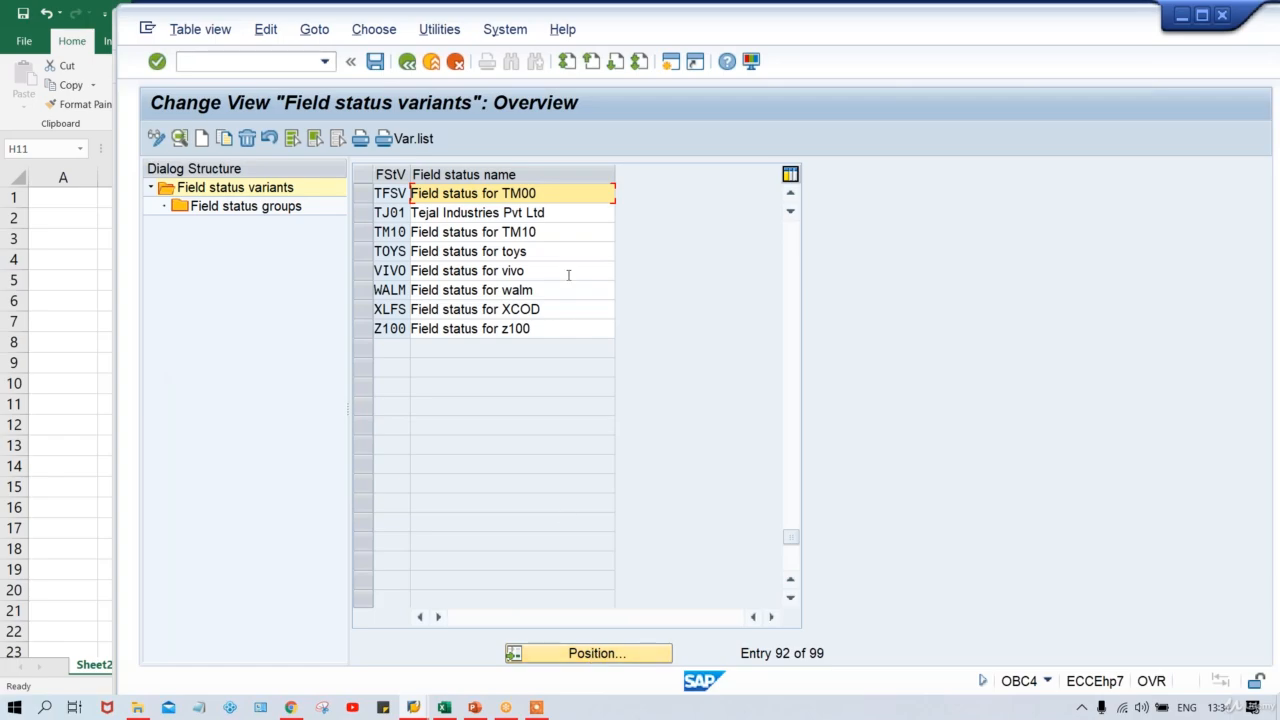
{"action": "left_click", "coordinate": [360, 194]}
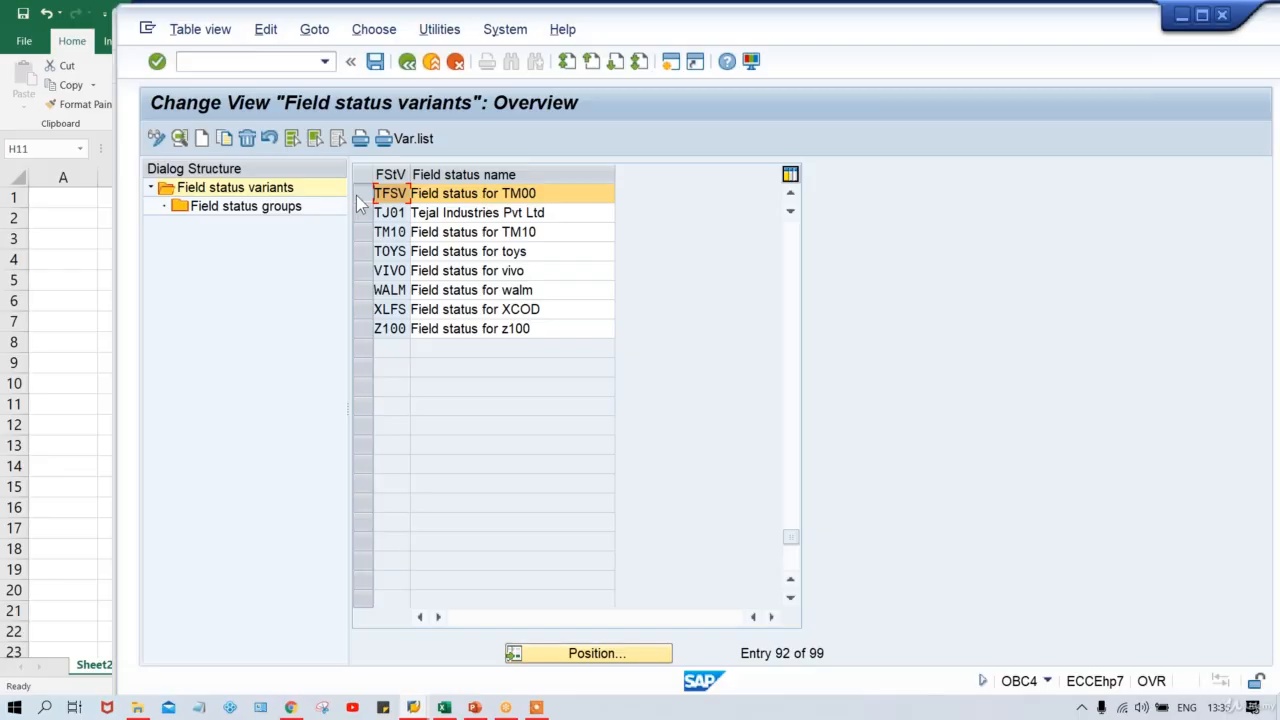
List TFSV's 41 field status groups, select G001, and return to the rent document window.
{"action": "double_click", "coordinate": [252, 216]}
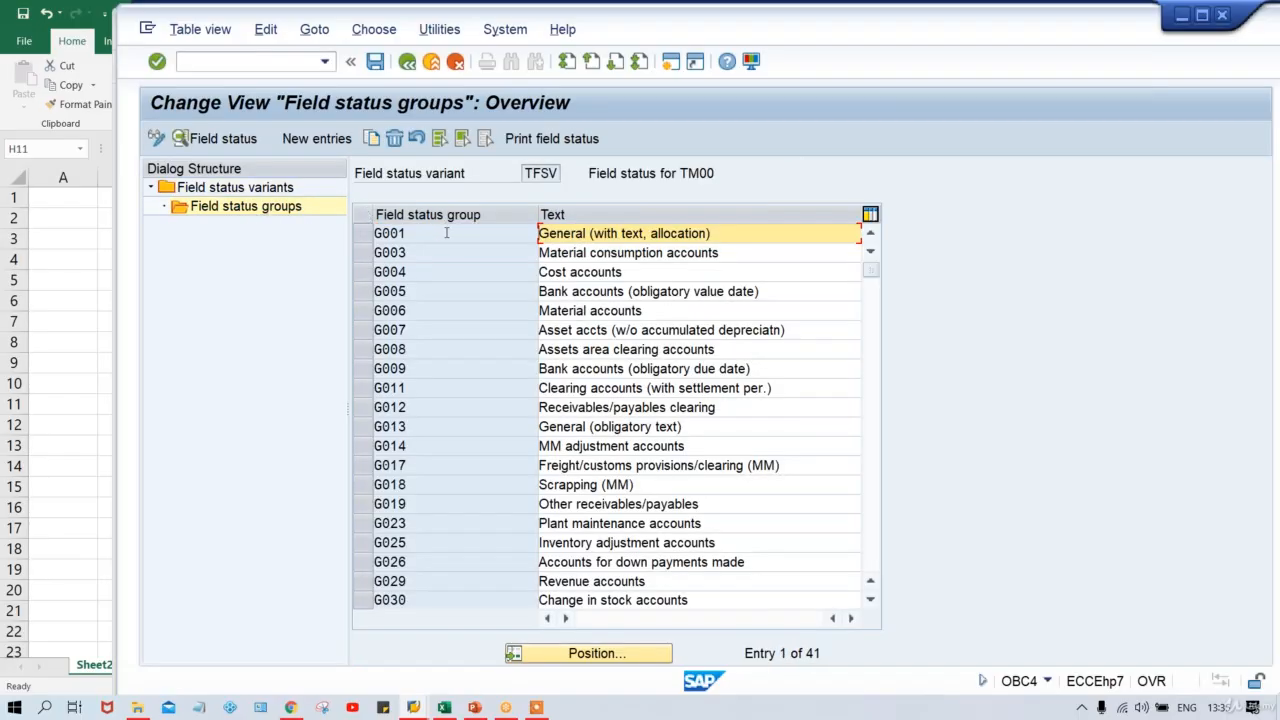
{"action": "left_click", "coordinate": [446, 232]}
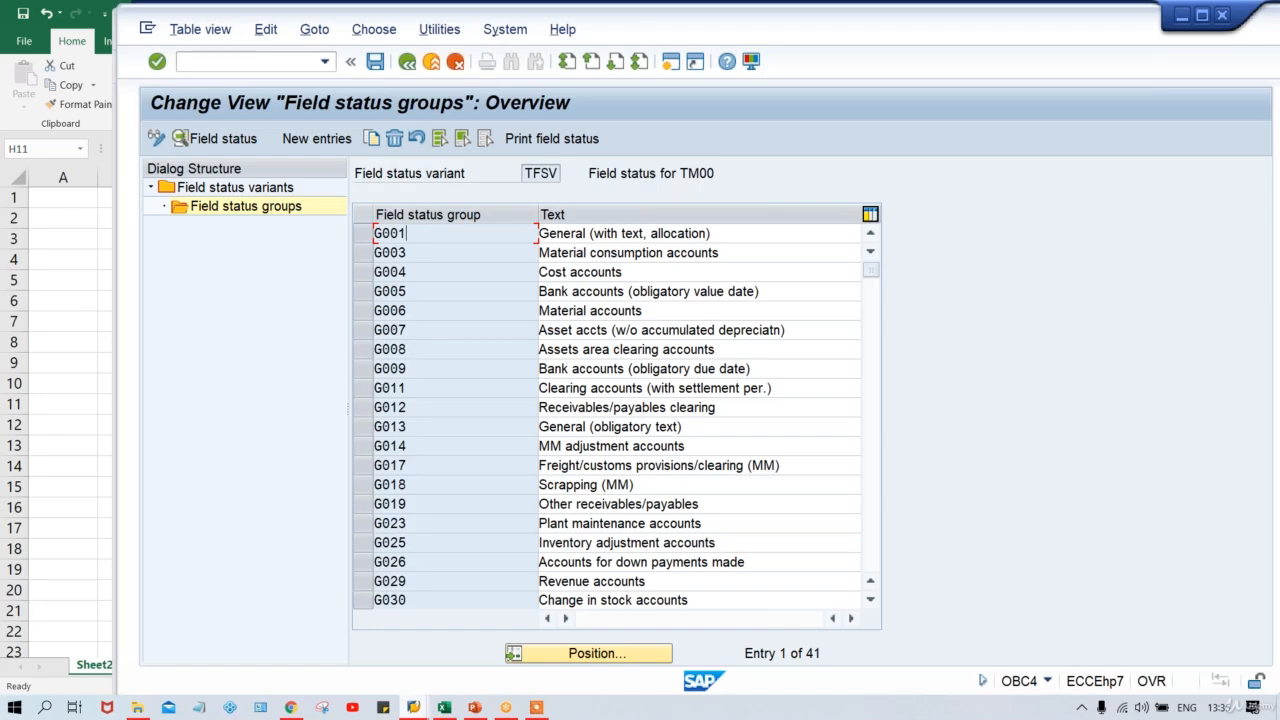
{"action": "mouse_move", "coordinate": [413, 707]}
{"action": "left_click", "coordinate": [434, 660]}
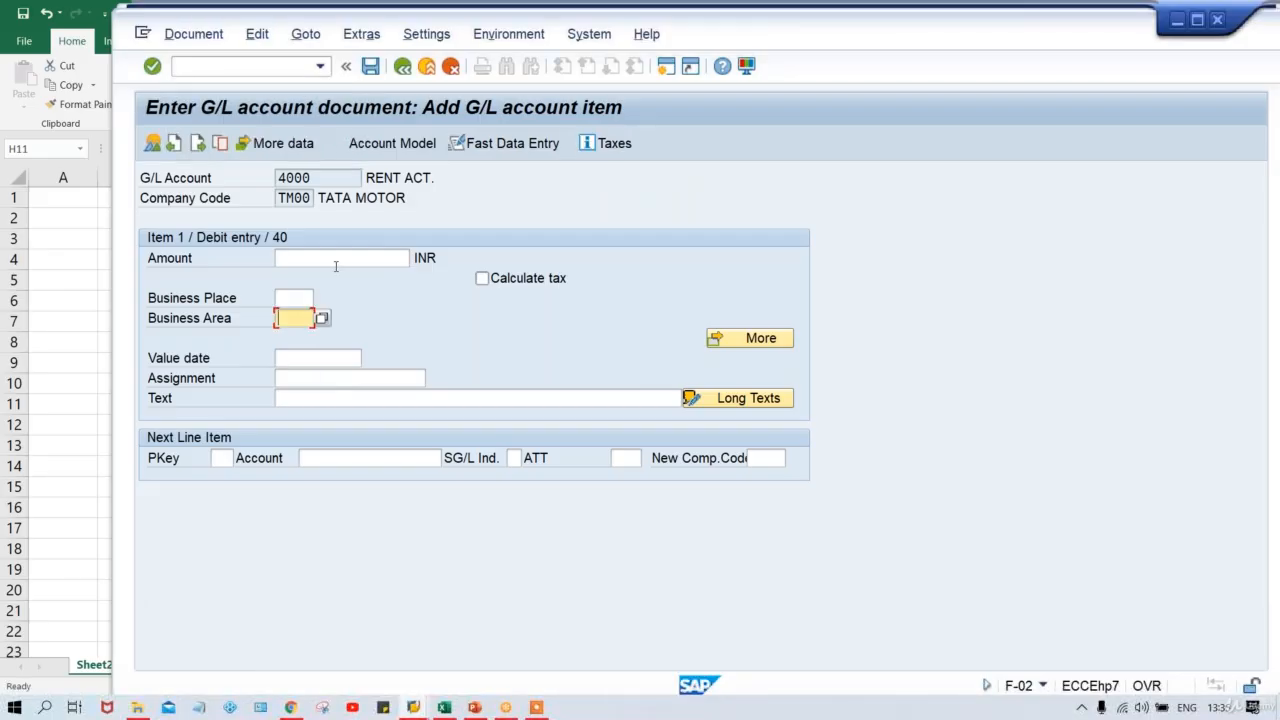
Re-check the account 4000 debit line, which warns 'Amount is zero - line item will be ignored'.
{"action": "double_click", "coordinate": [320, 177]}
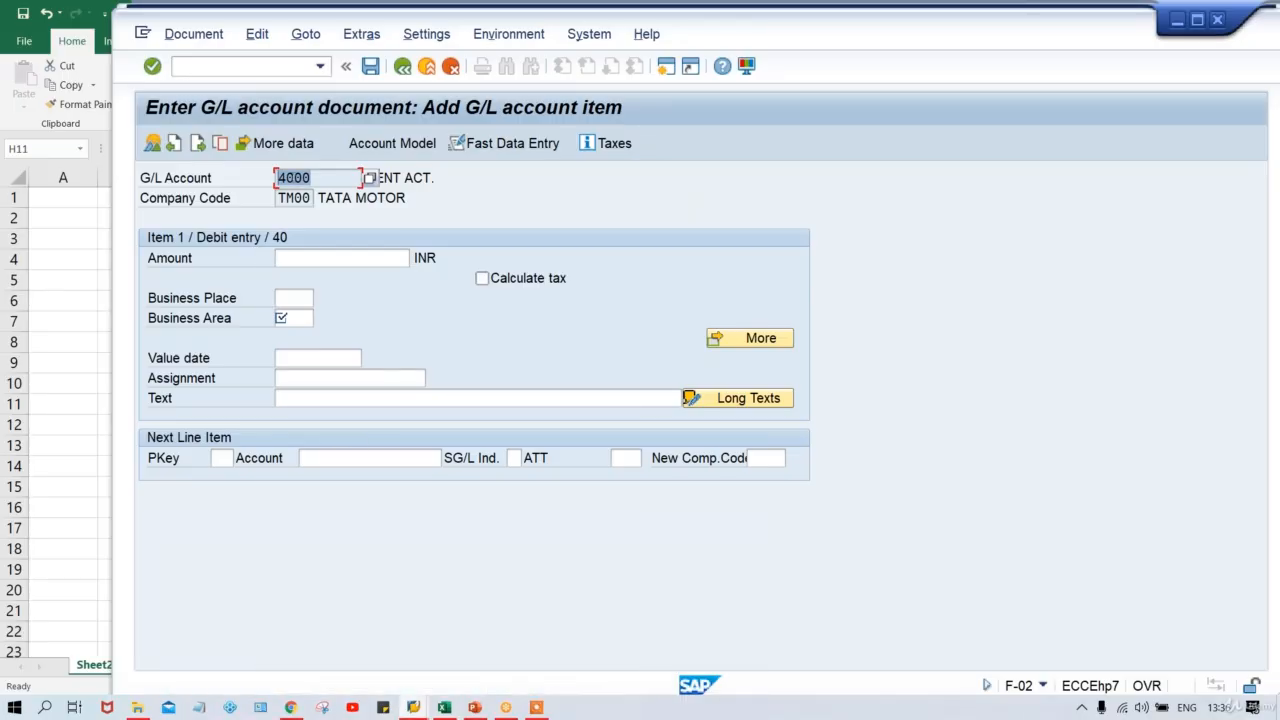
{"action": "left_click", "coordinate": [293, 177]}
{"action": "key", "text": "Return"}
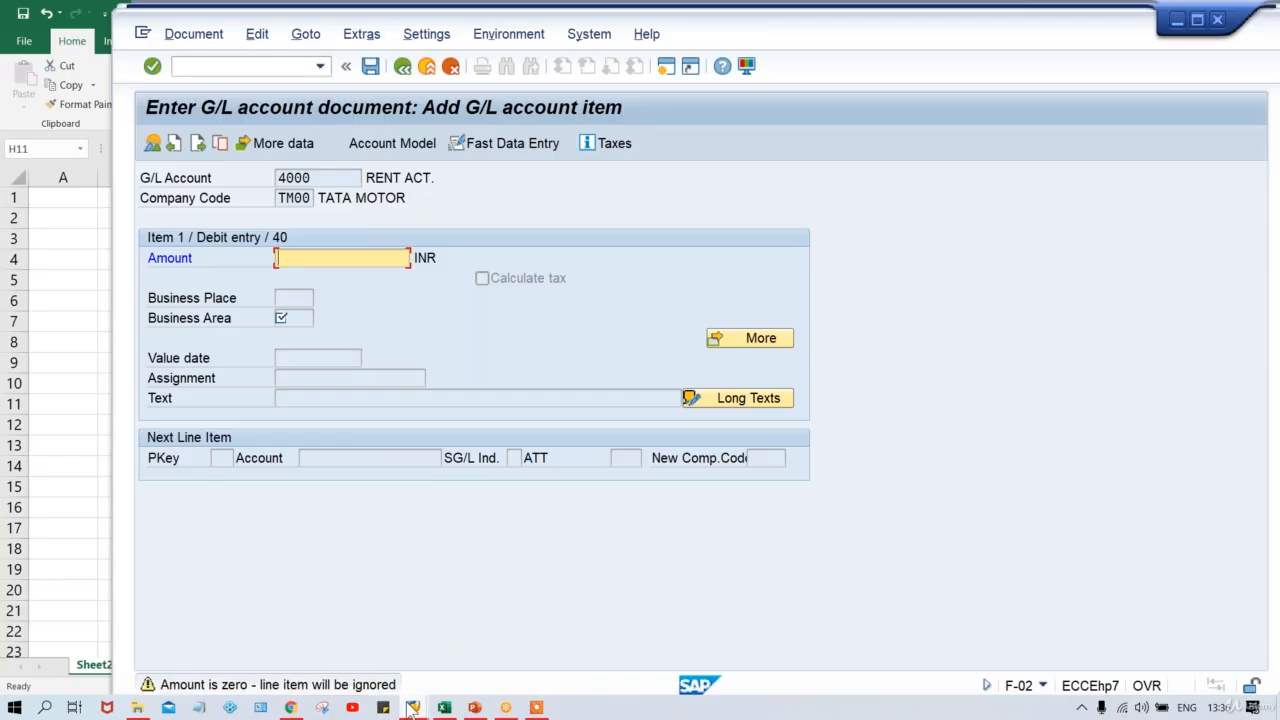
From the field status groups window, start FS00 in an additional SAP session.
{"action": "mouse_move", "coordinate": [412, 708]}
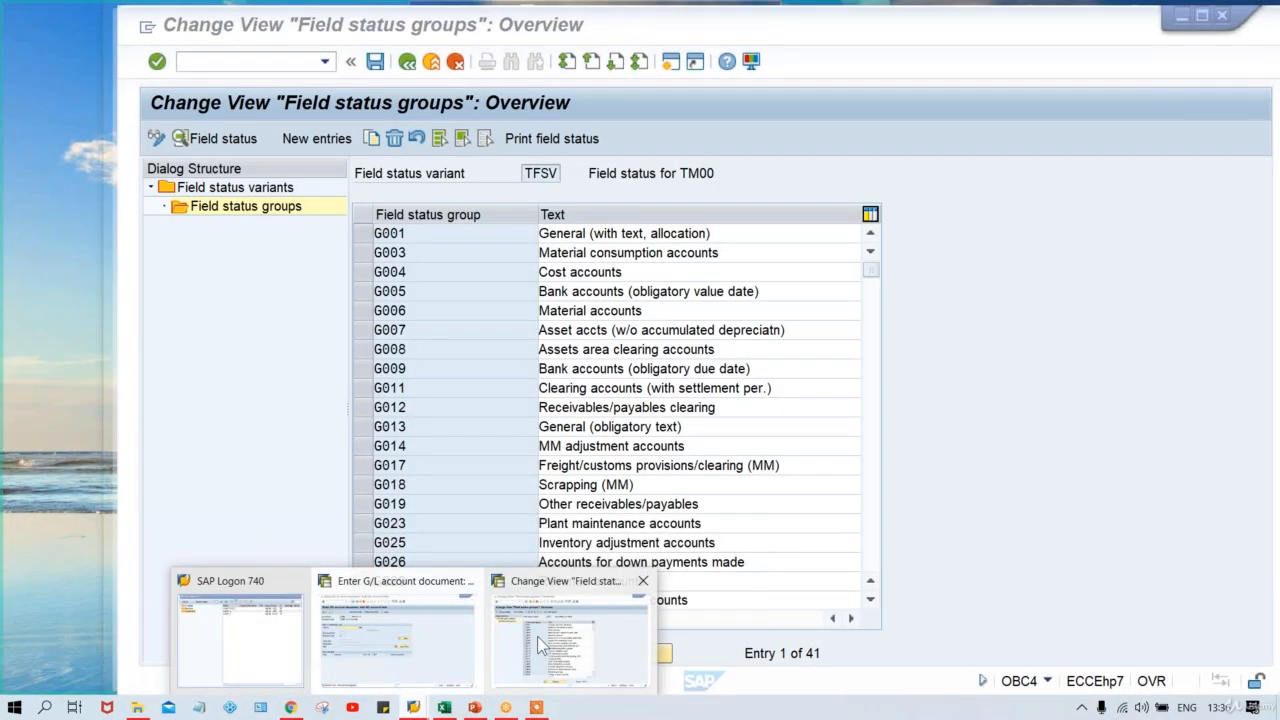
{"action": "left_click", "coordinate": [537, 636]}
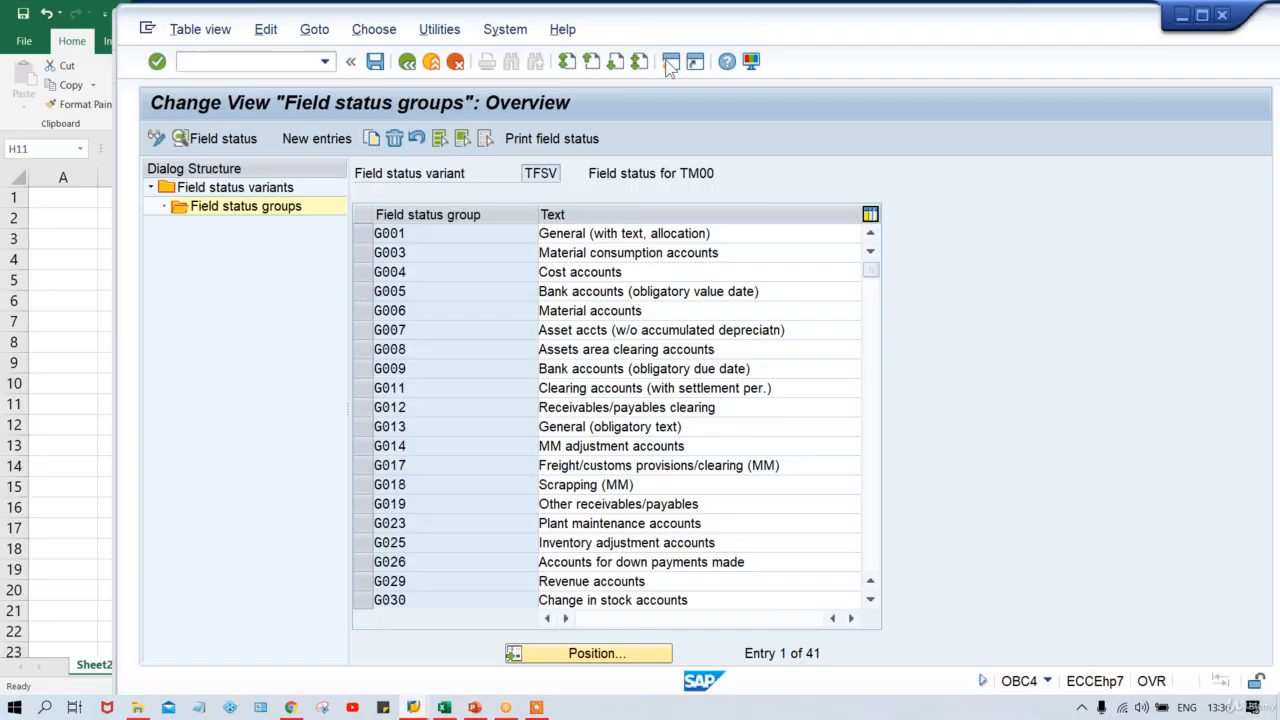
{"action": "left_click", "coordinate": [670, 62]}
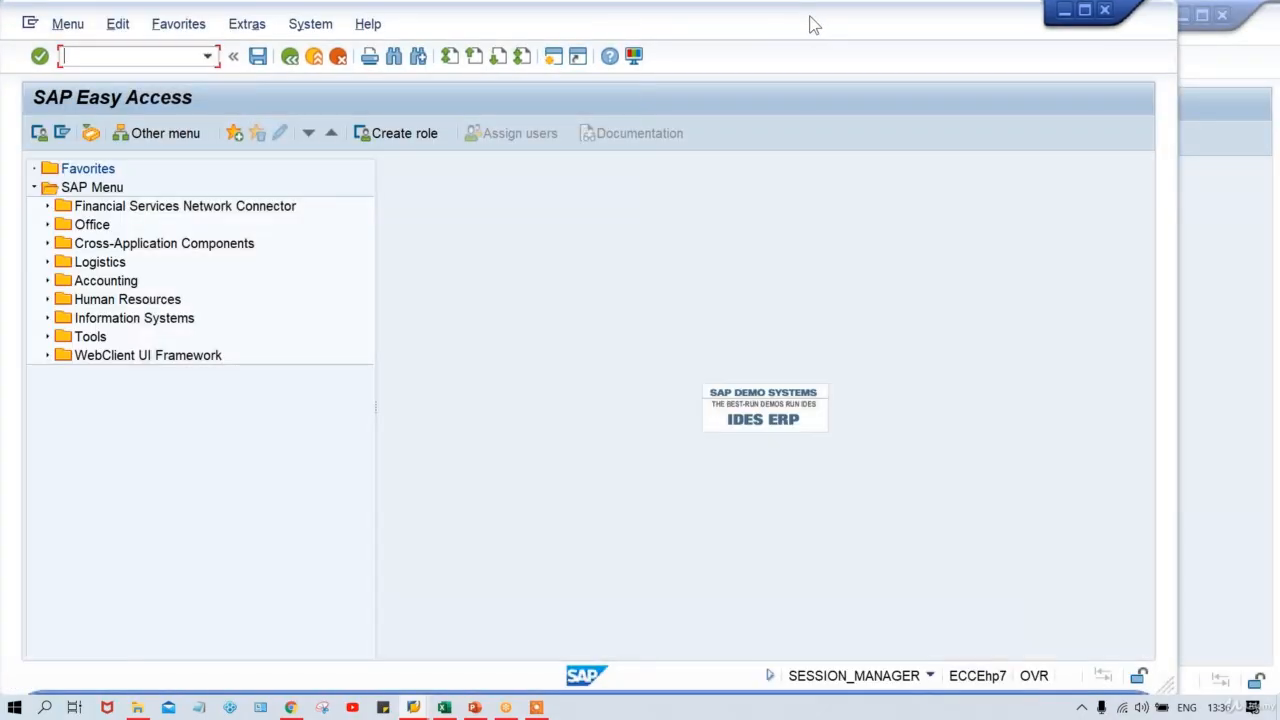
{"action": "left_click_drag", "start_coordinate": [815, 24], "coordinate": [910, 28]}
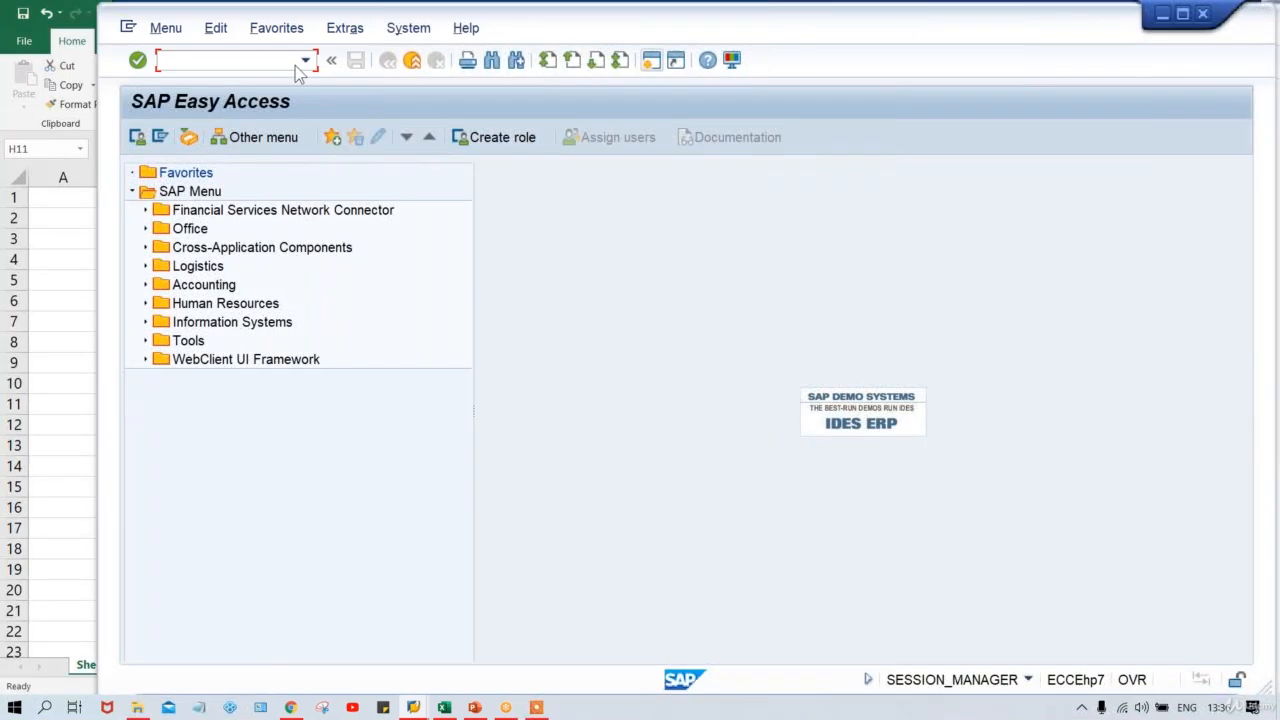
{"action": "type", "text": "FS00"}
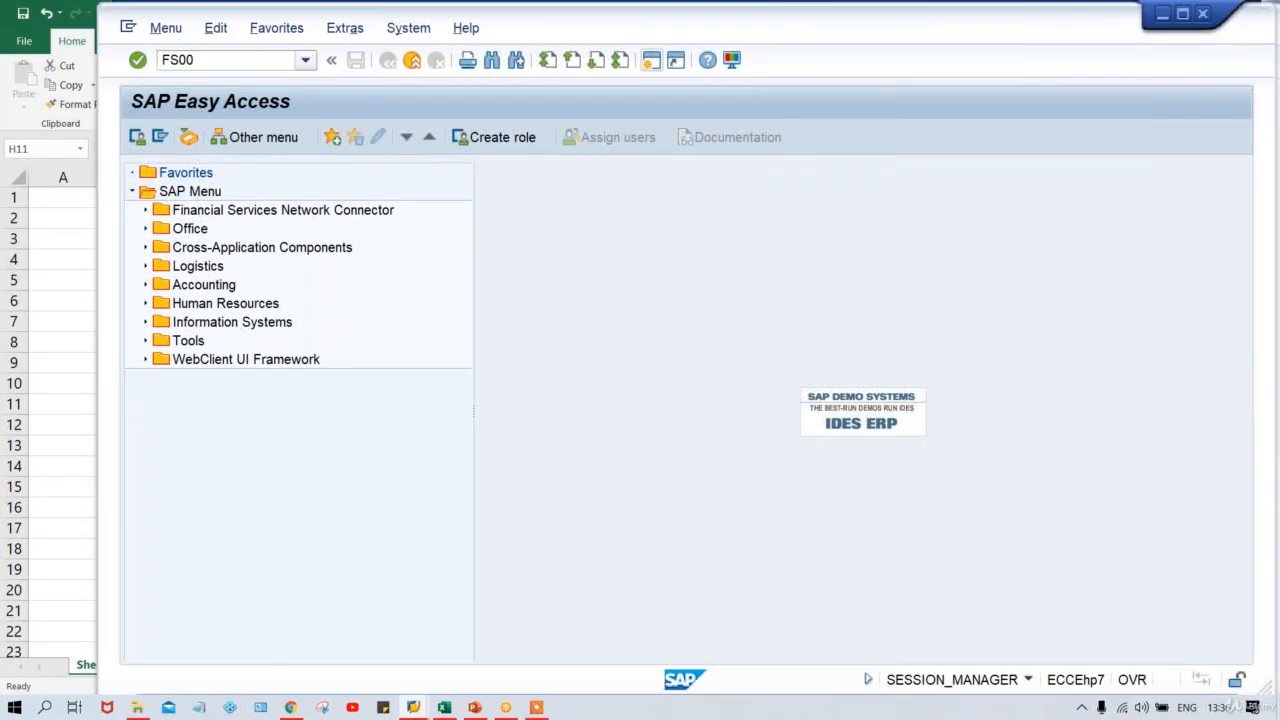
{"action": "key", "text": "Return"}
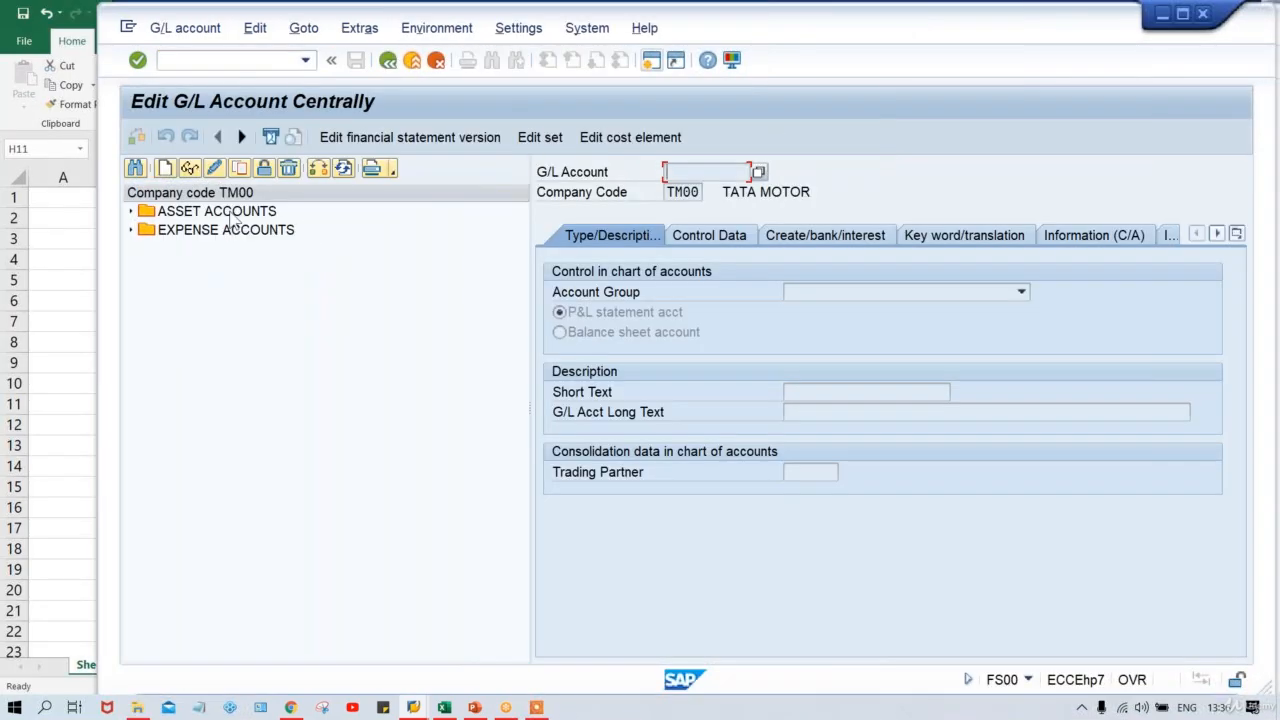
Open expense account 4000 RENT ACT. and confirm it uses field status group G001.
{"action": "left_click", "coordinate": [233, 236]}
{"action": "double_click", "coordinate": [233, 236]}
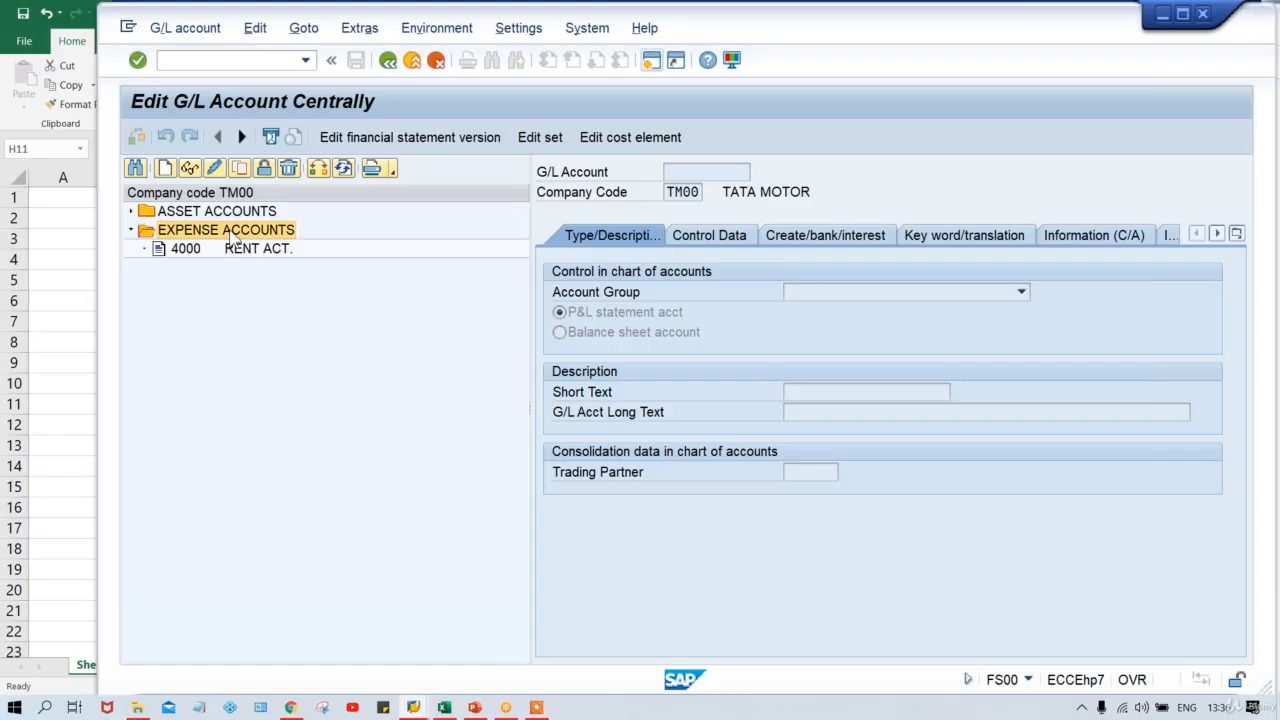
{"action": "left_click", "coordinate": [240, 258]}
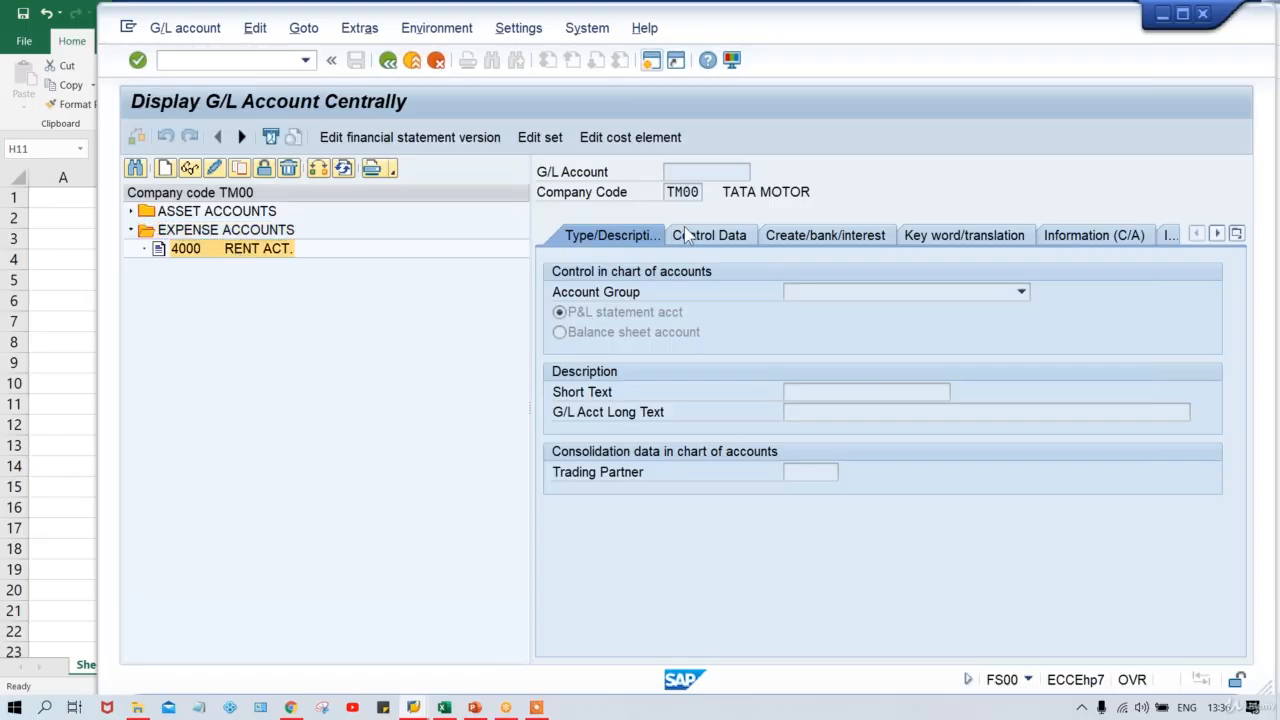
{"action": "left_click", "coordinate": [785, 240]}
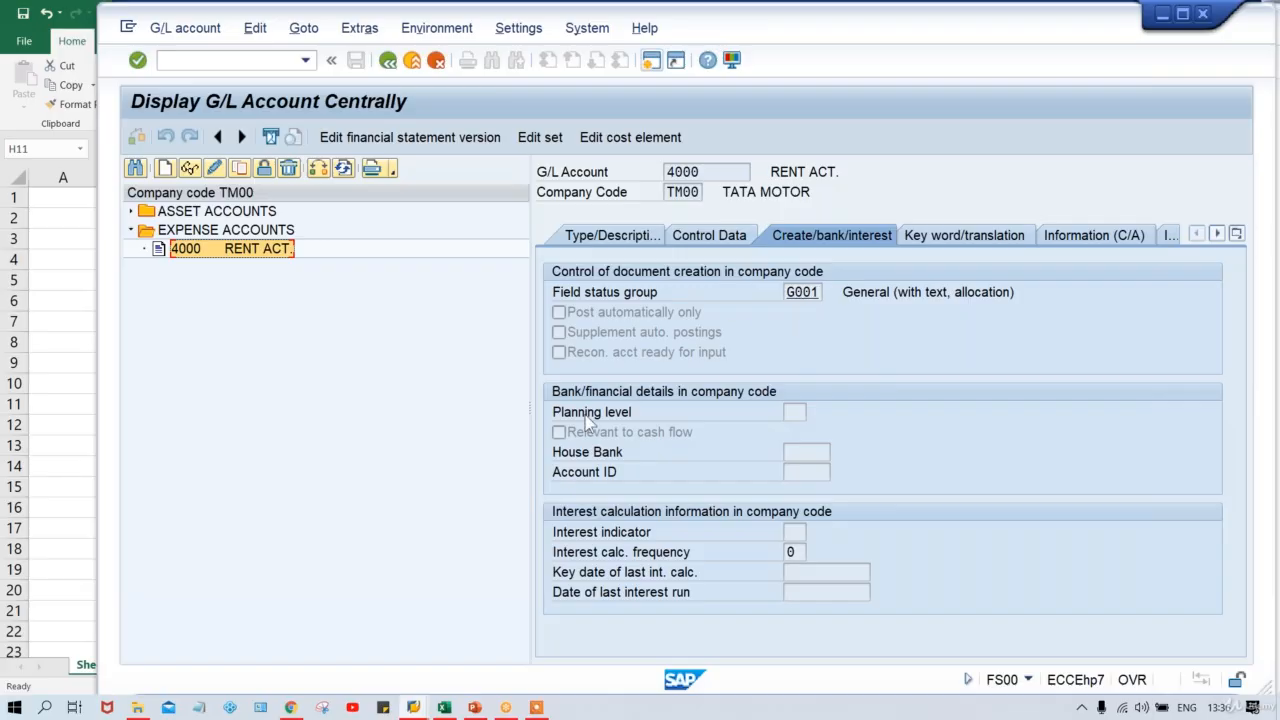
Make Business Area an optional entry in TFSV group G001's additional account assignments and save.
{"action": "mouse_move", "coordinate": [410, 707]}
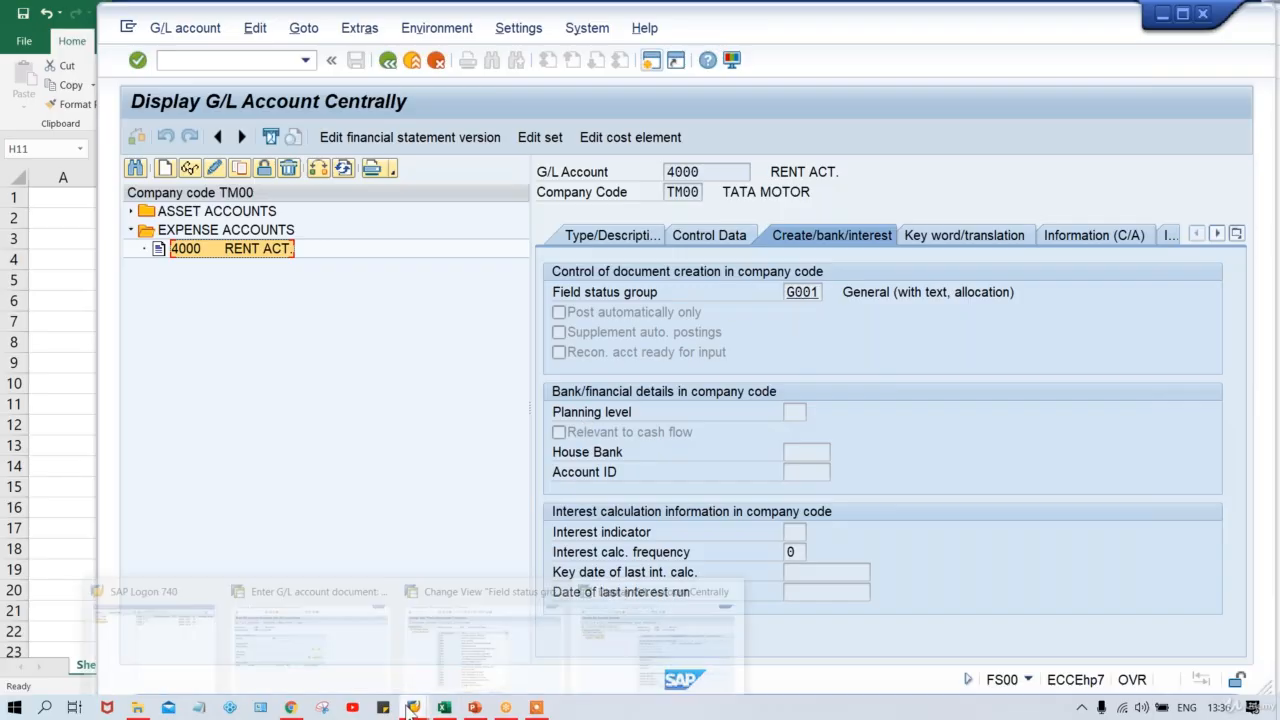
{"action": "mouse_move", "coordinate": [383, 668]}
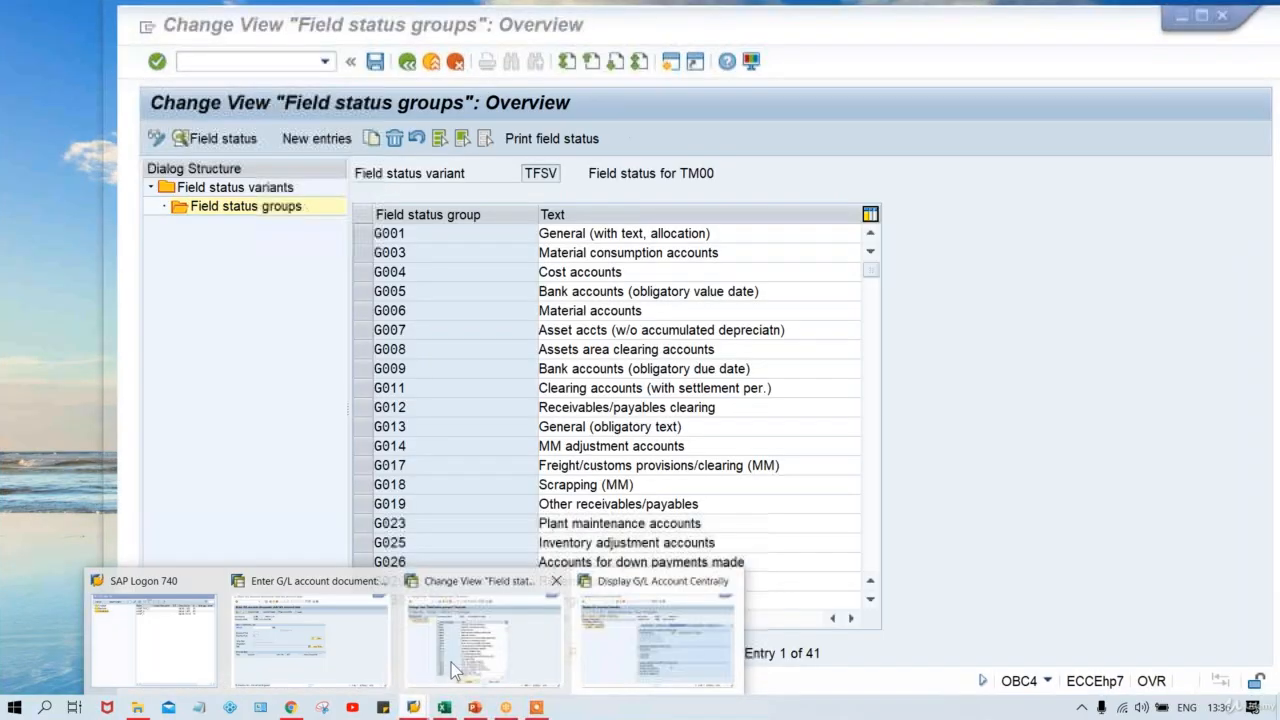
{"action": "left_click", "coordinate": [455, 650]}
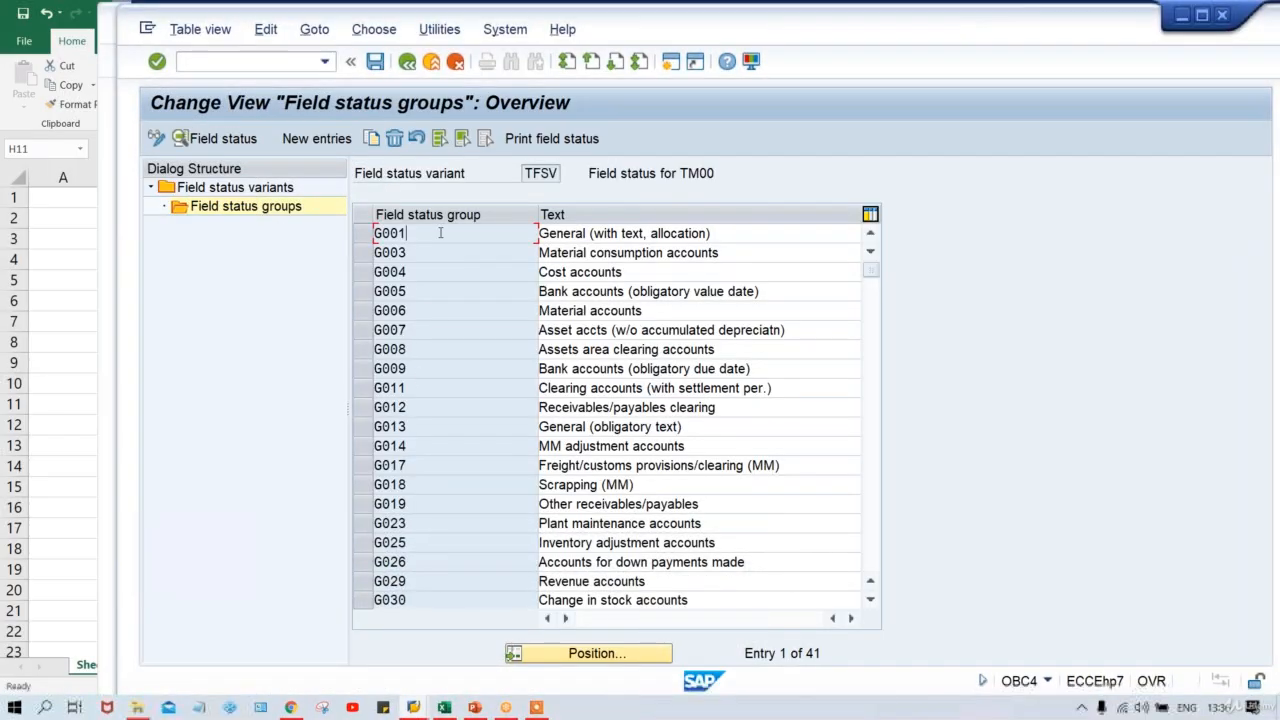
{"action": "double_click", "coordinate": [406, 233]}
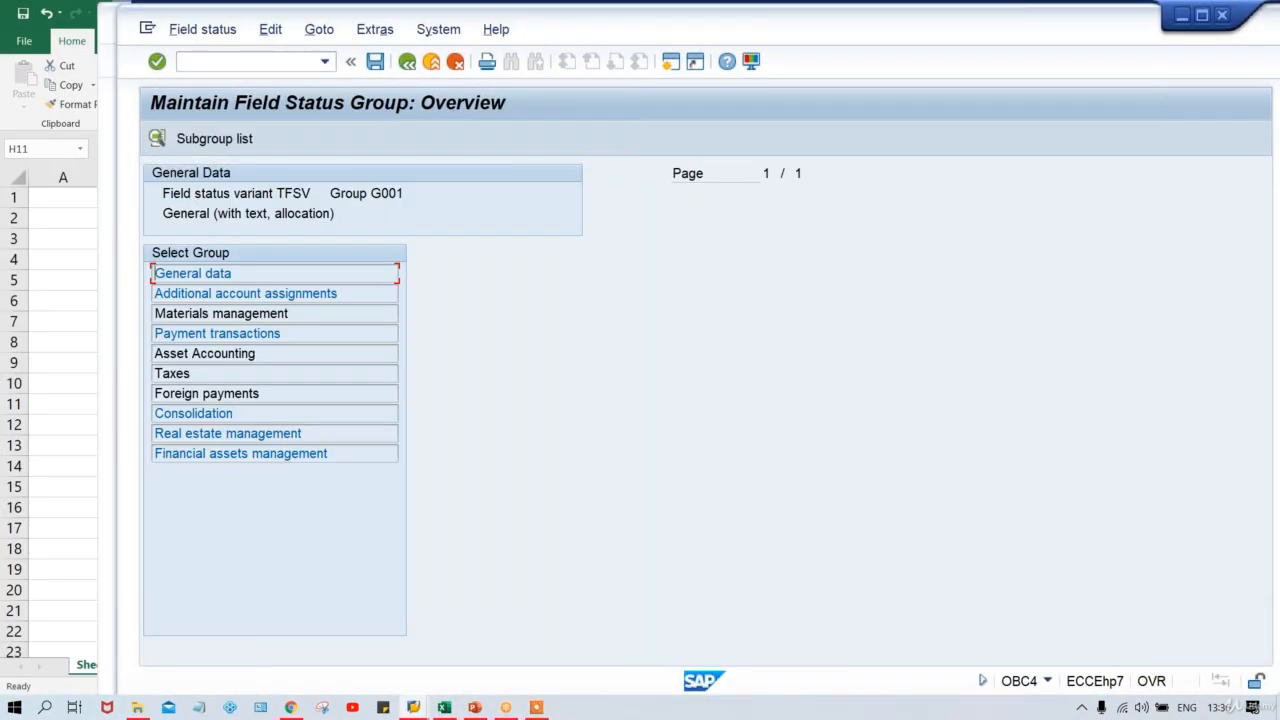
{"action": "double_click", "coordinate": [345, 291]}
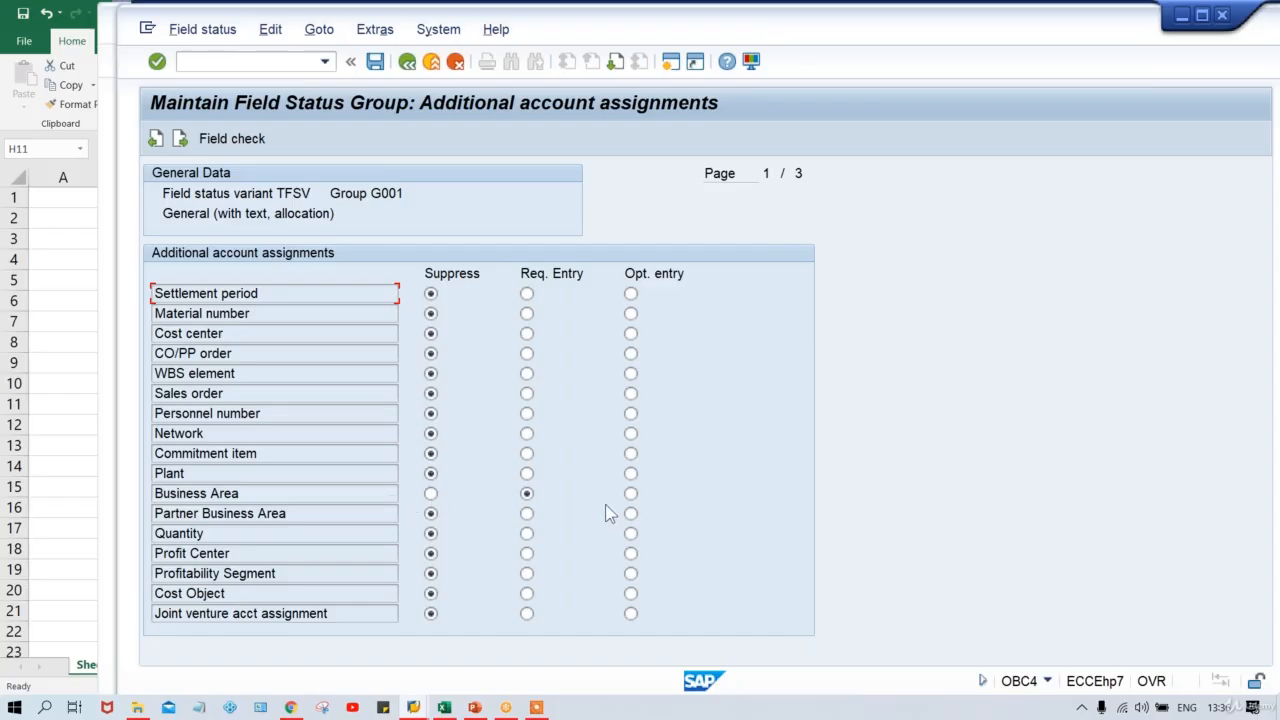
{"action": "left_click", "coordinate": [631, 494]}
{"action": "key", "text": "ctrl+s"}
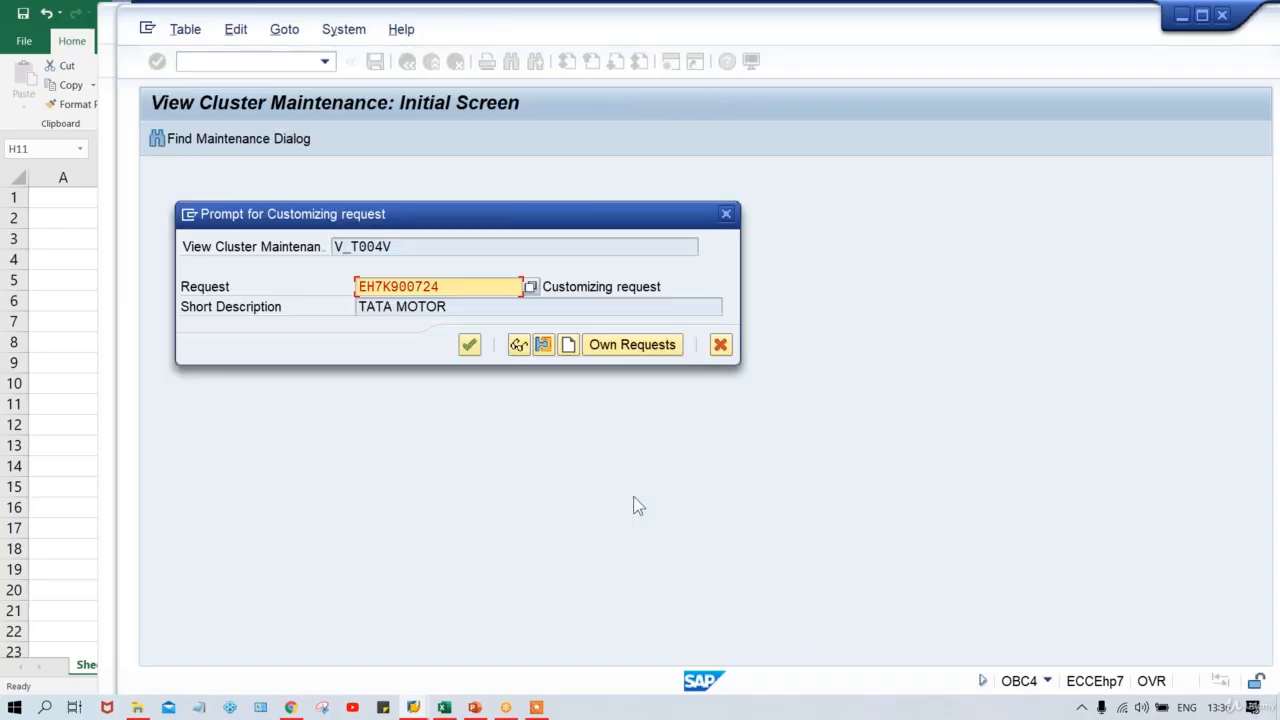
{"action": "key", "text": "Return"}
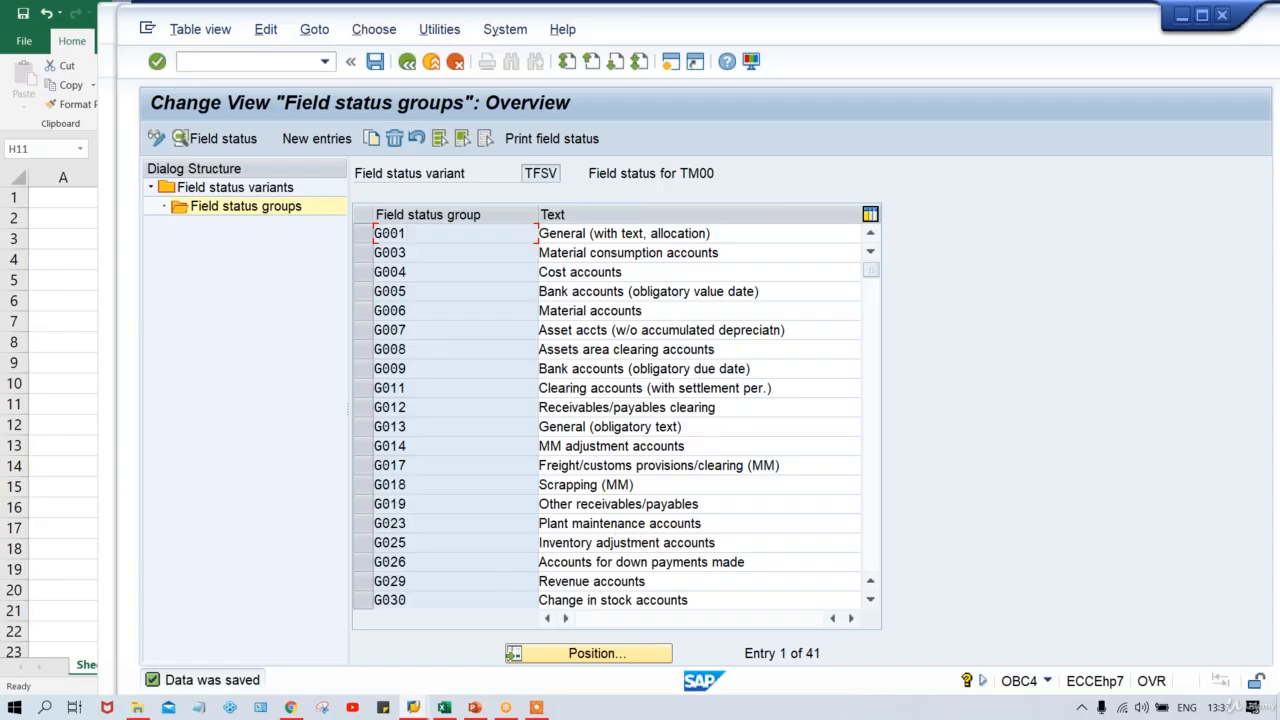
{"action": "mouse_move", "coordinate": [412, 706]}
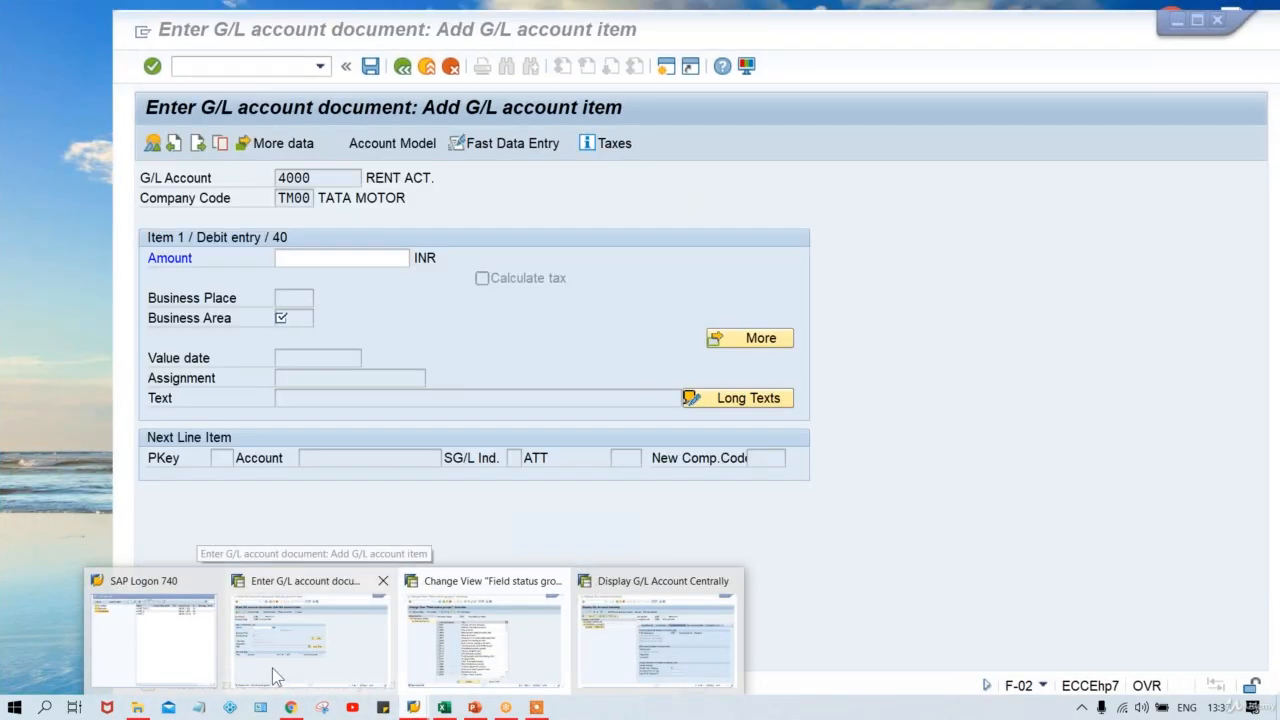
Enter 400 INR on the rent line, then begin a /N command to restart F-02.
{"action": "left_click", "coordinate": [272, 672]}
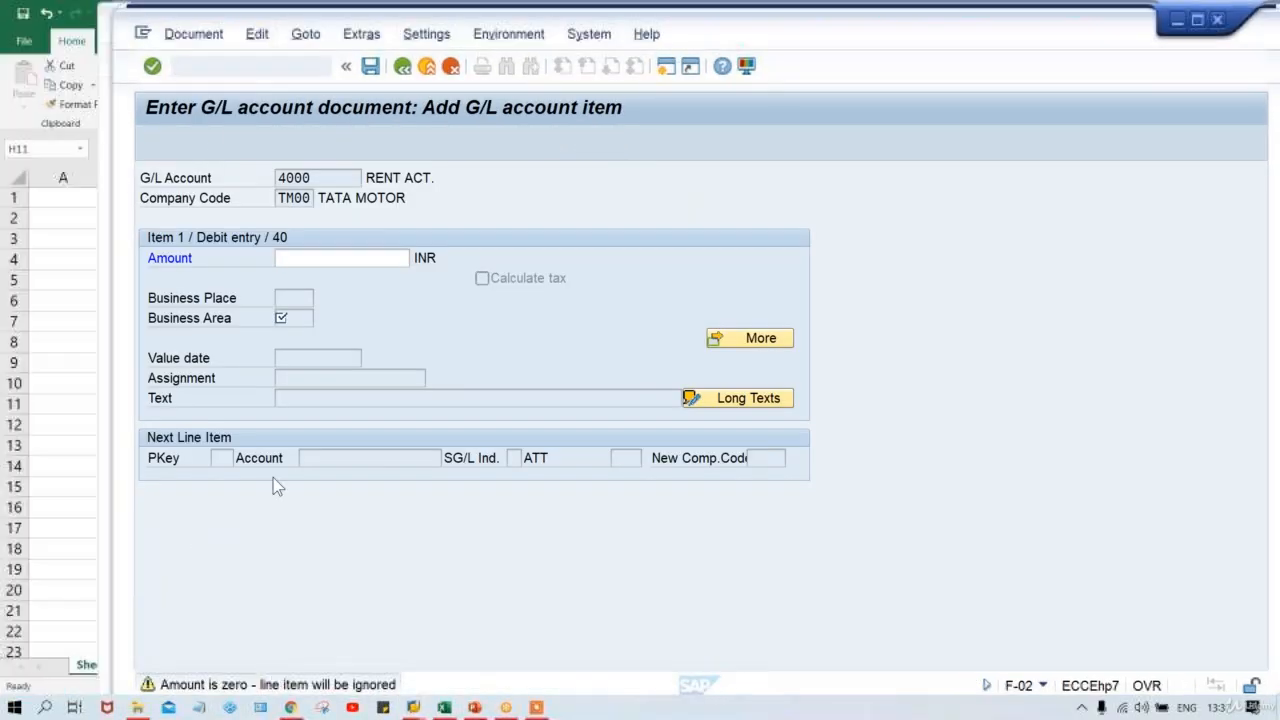
{"action": "left_click", "coordinate": [226, 68]}
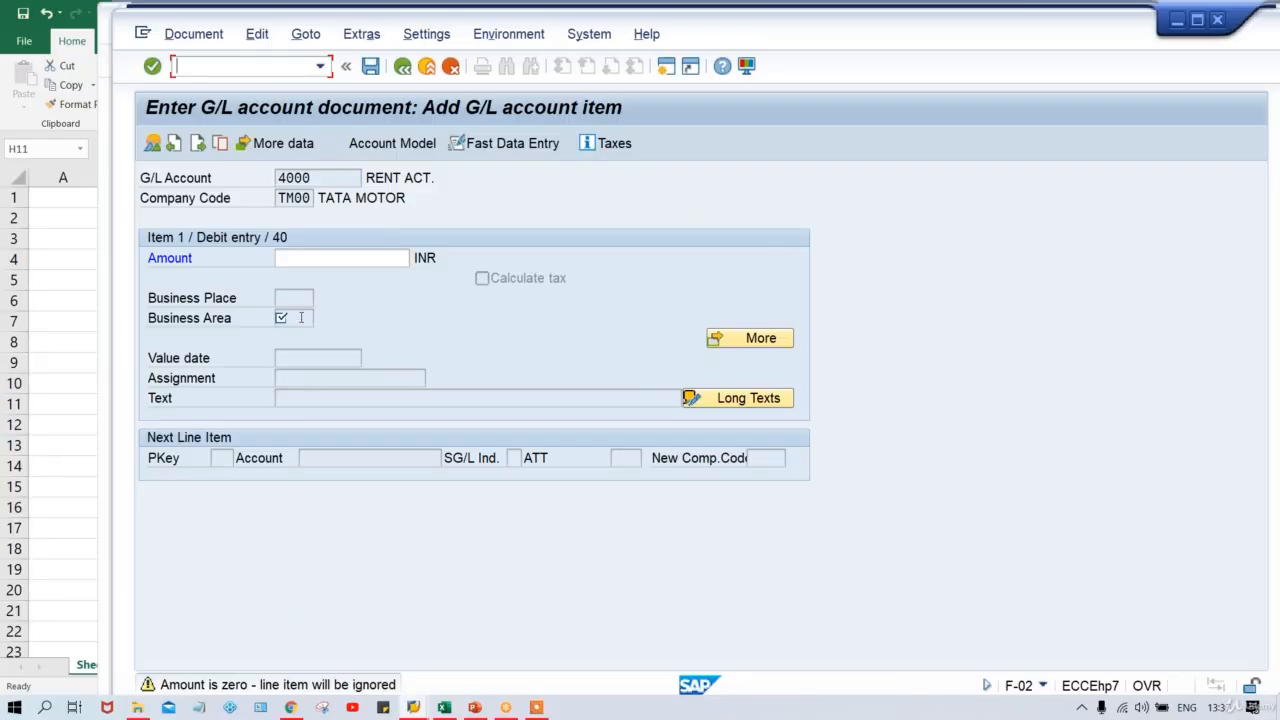
{"action": "left_click", "coordinate": [318, 262]}
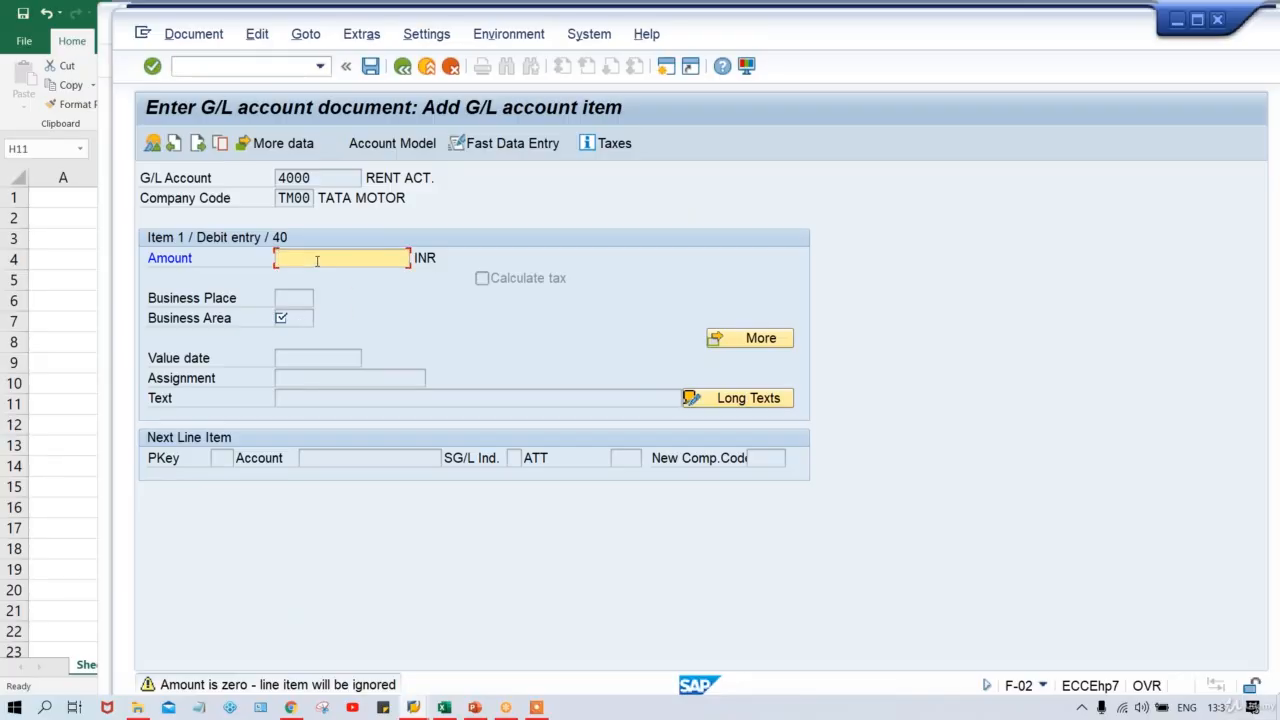
{"action": "type", "text": "400"}
{"action": "key", "text": "Return"}
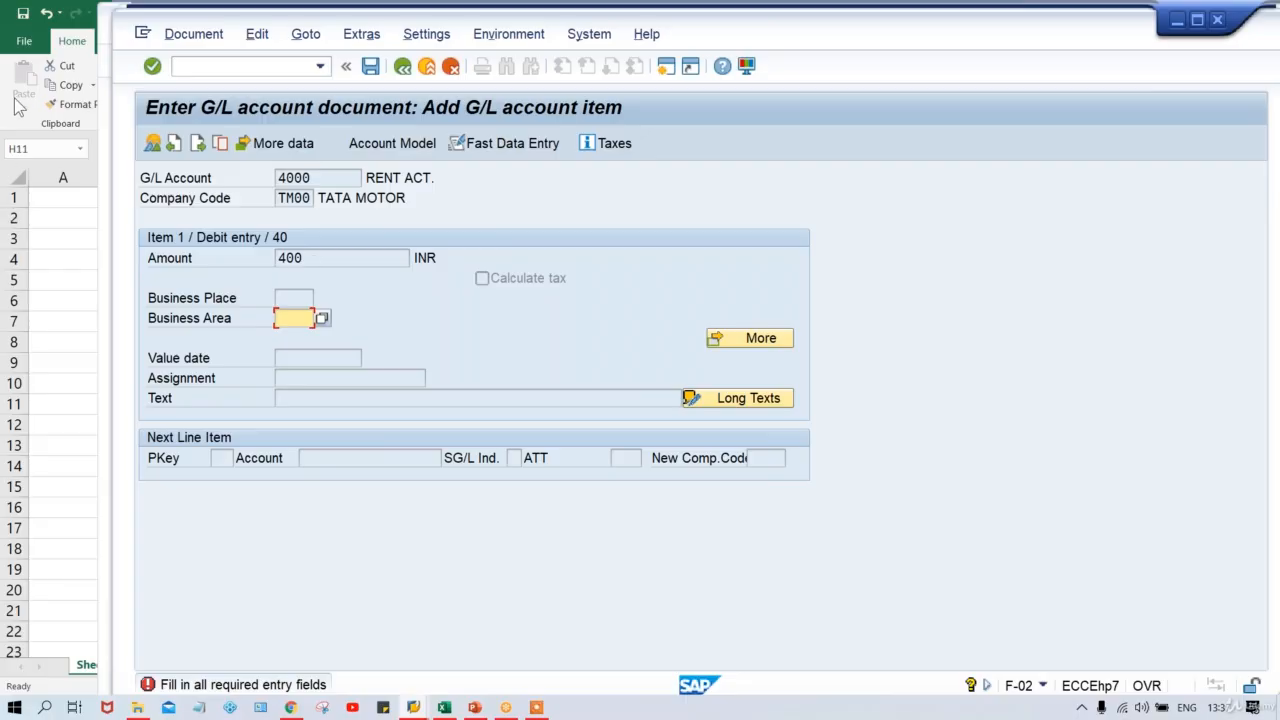
{"action": "left_click", "coordinate": [216, 67]}
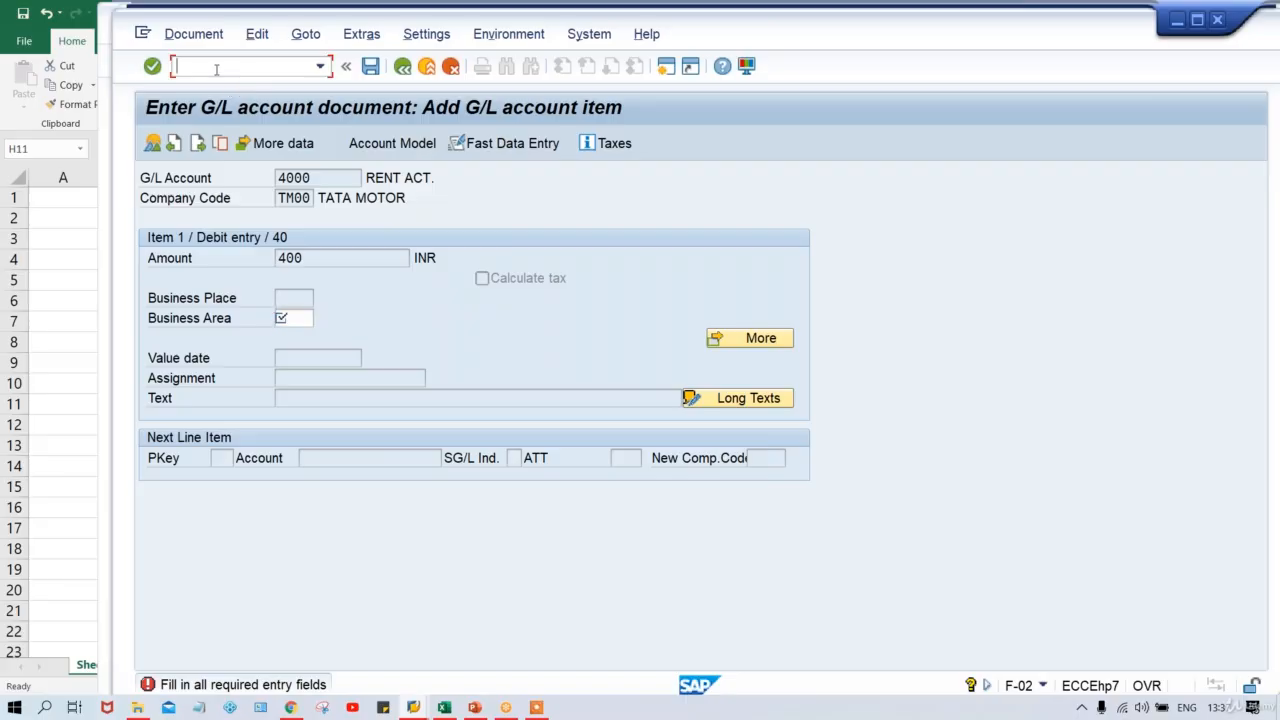
{"action": "type", "text": "/N"}
Restart F-02 with document date 11.08.2020 and rent account 4000 picked from history.
{"action": "type", "text": "F-02"}
{"action": "key", "text": "Return"}
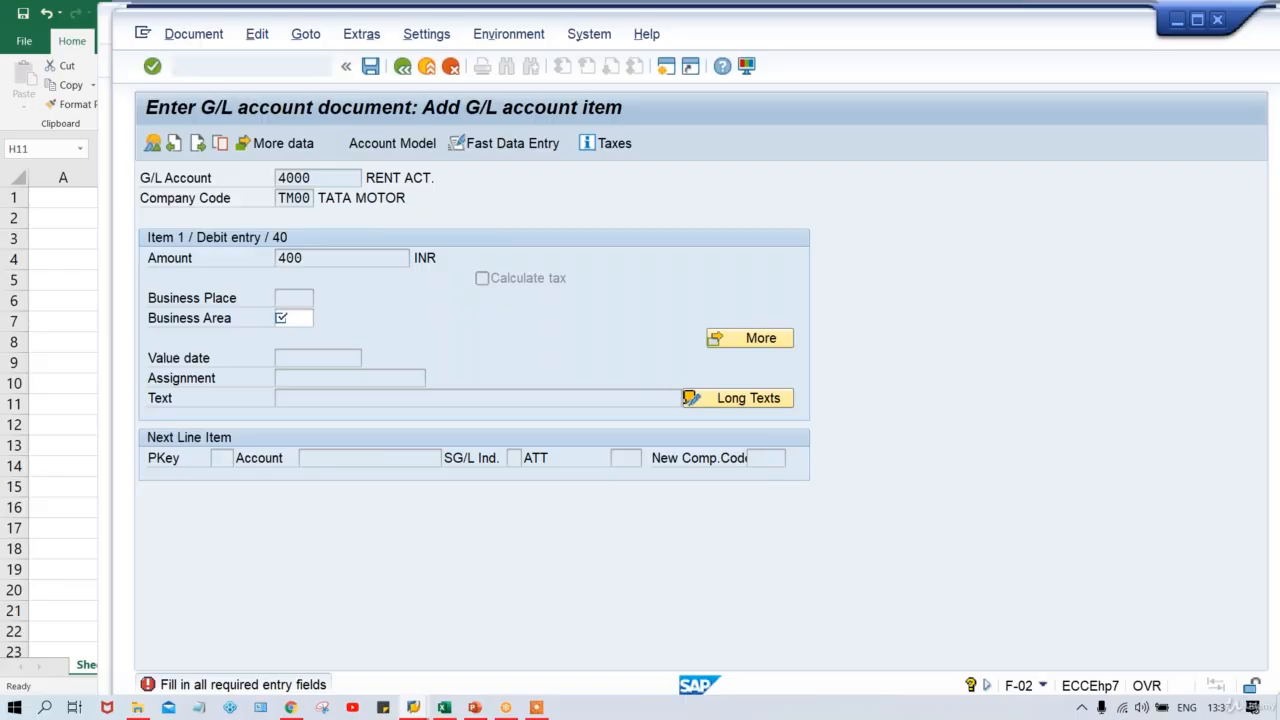
{"action": "key", "text": "BackSpace"}
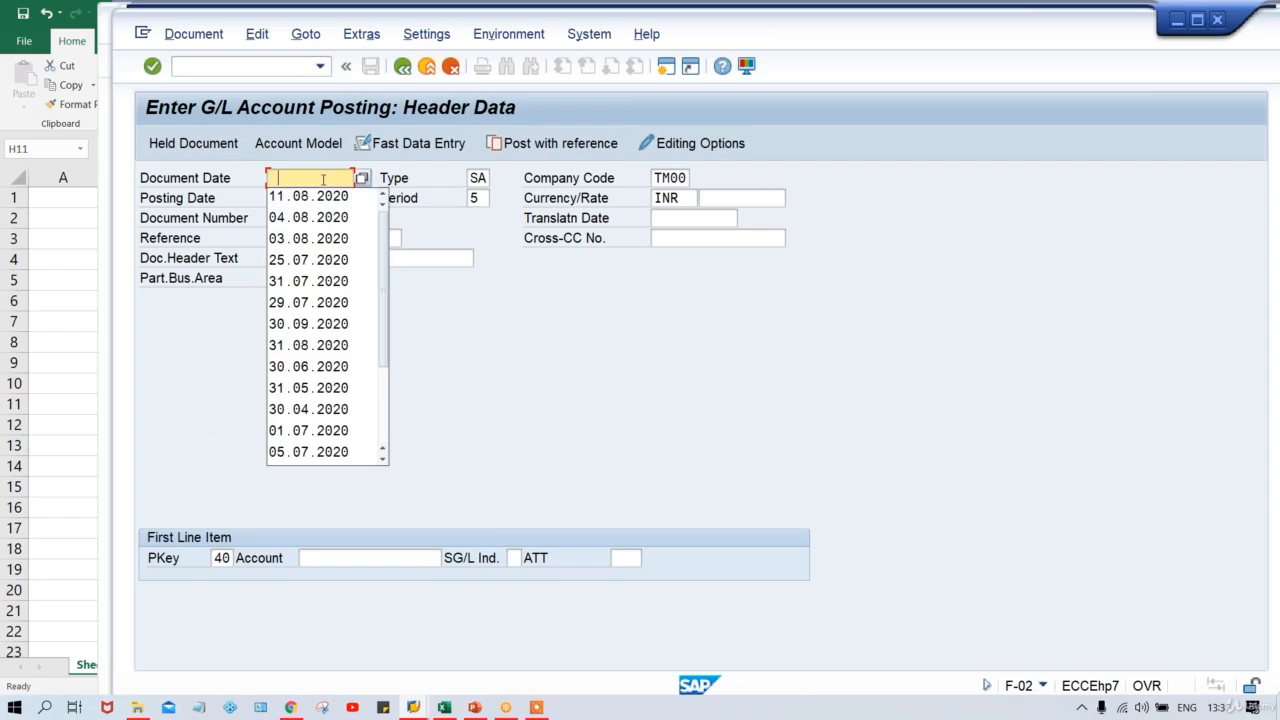
{"action": "key", "text": "Down"}
{"action": "key", "text": "Return"}
{"action": "key", "text": "BackSpace"}
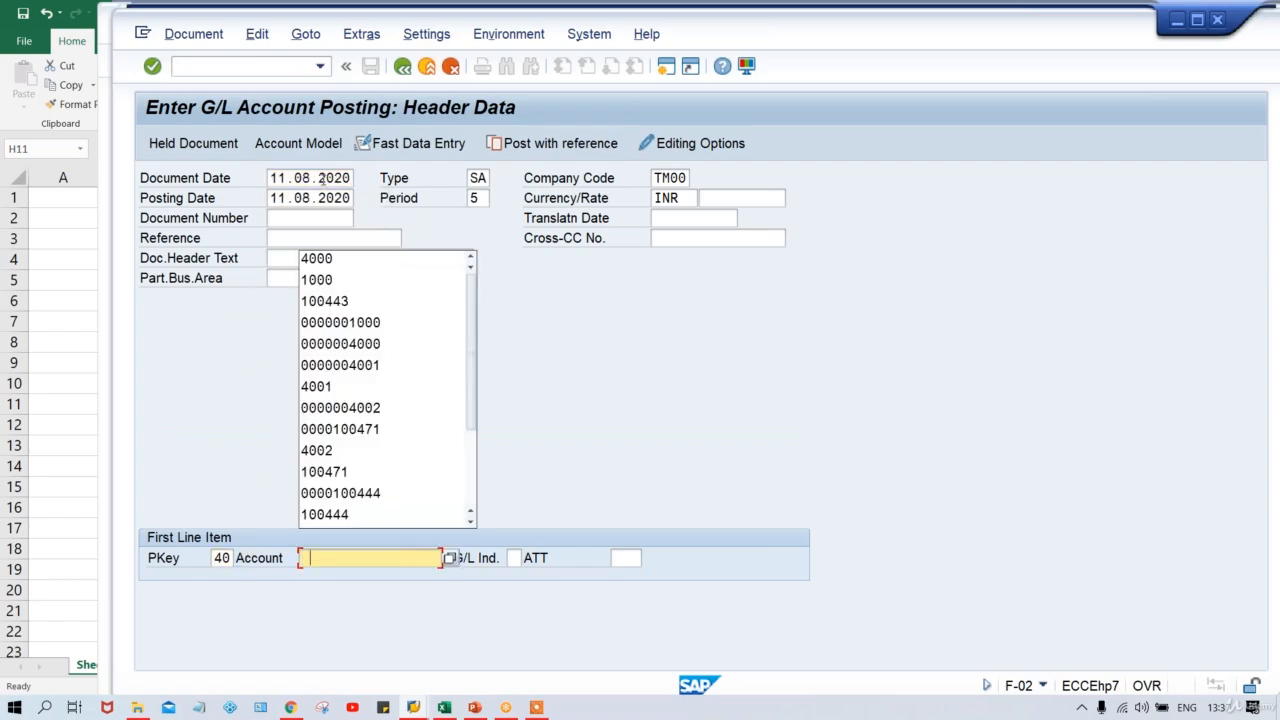
{"action": "key", "text": "Down"}
{"action": "key", "text": "Return"}
{"action": "key", "text": "Return"}
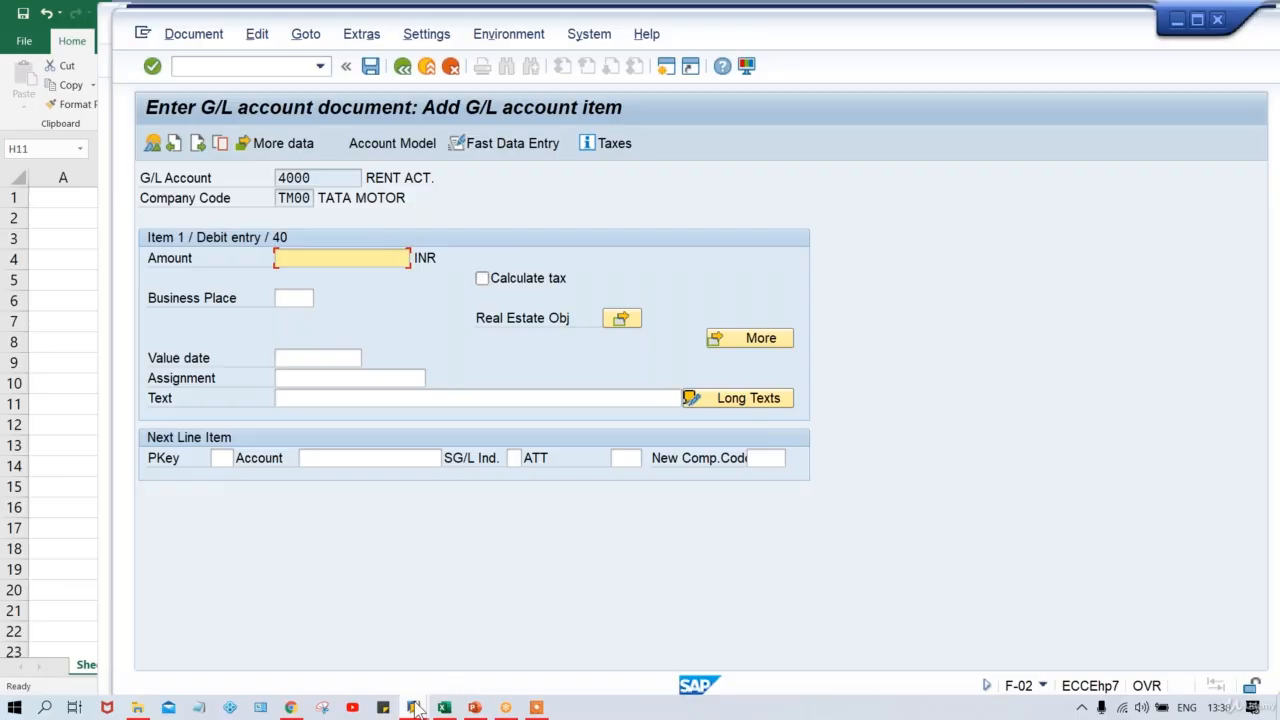
{"action": "mouse_move", "coordinate": [413, 707]}
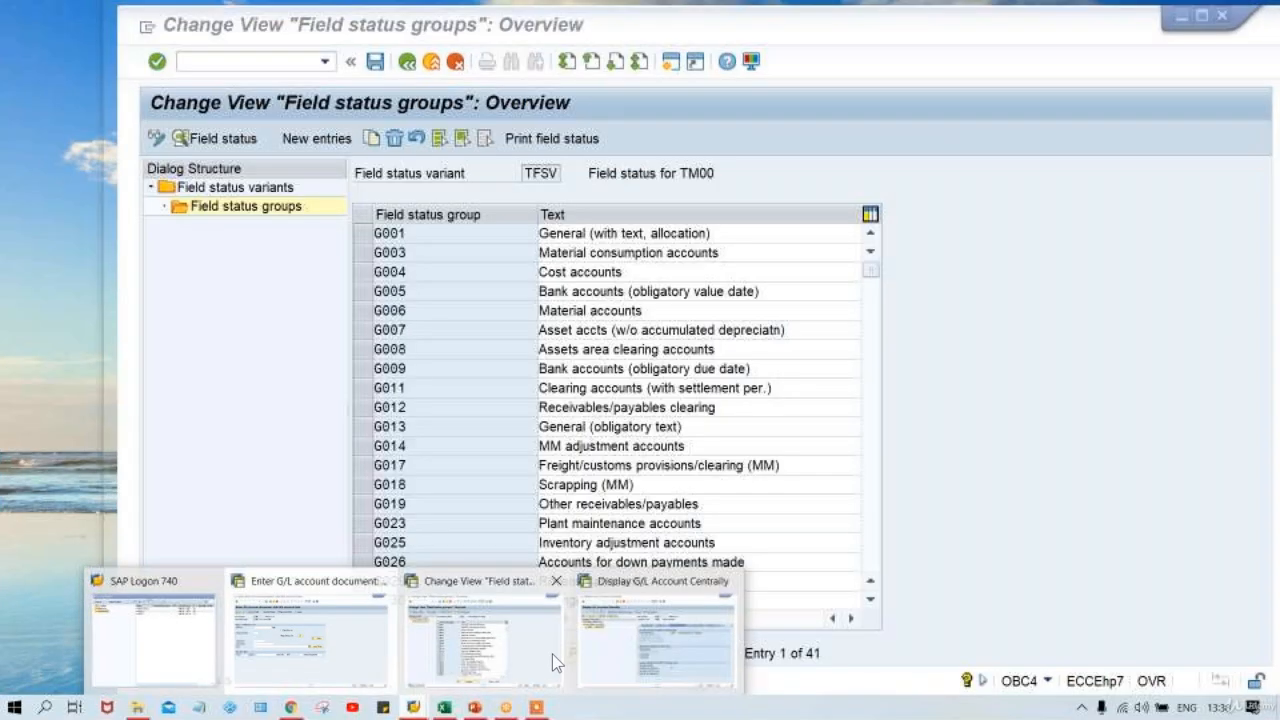
Review G001's General data and Additional account assignment statuses, then return to the rent item.
{"action": "left_click", "coordinate": [552, 654]}
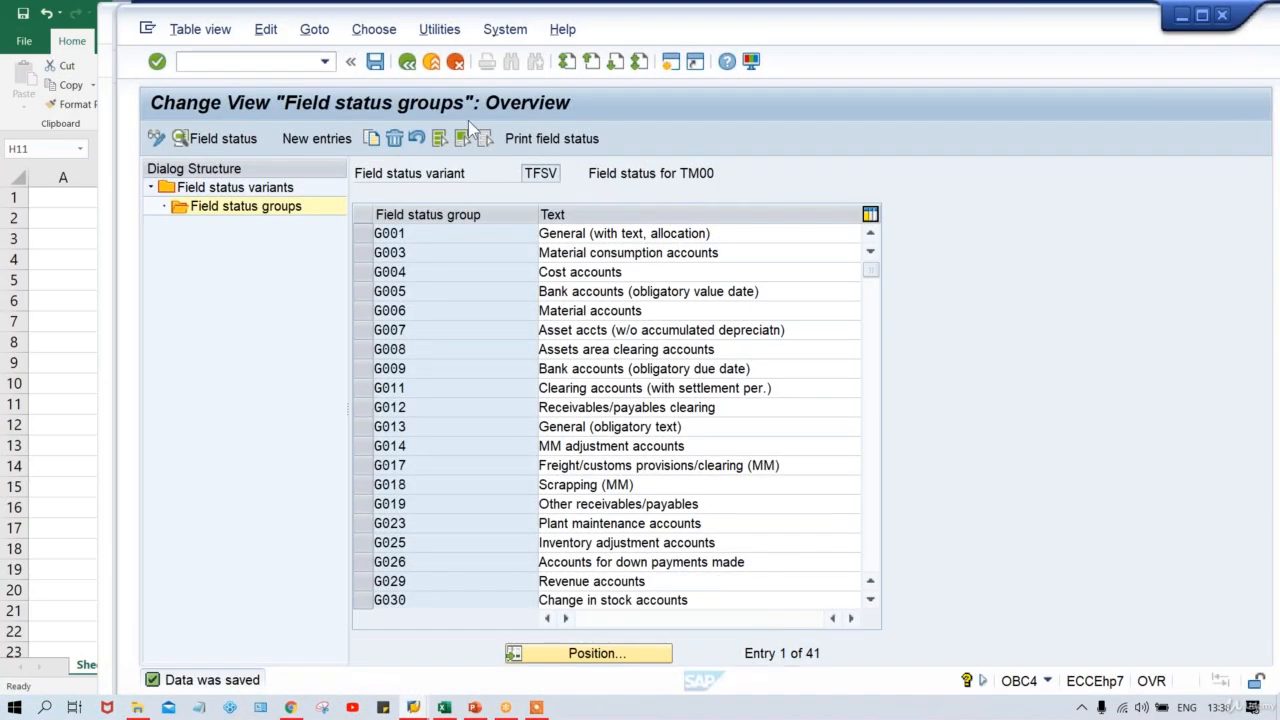
{"action": "double_click", "coordinate": [433, 234]}
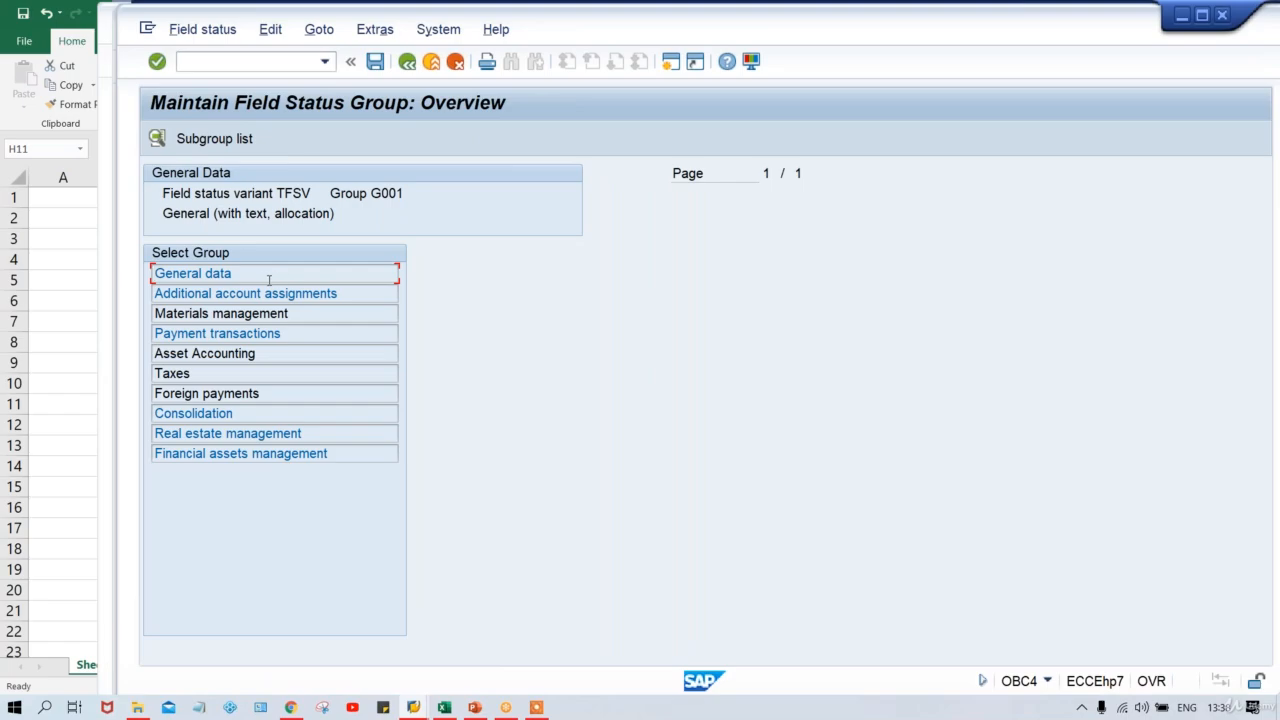
{"action": "key", "text": "F2"}
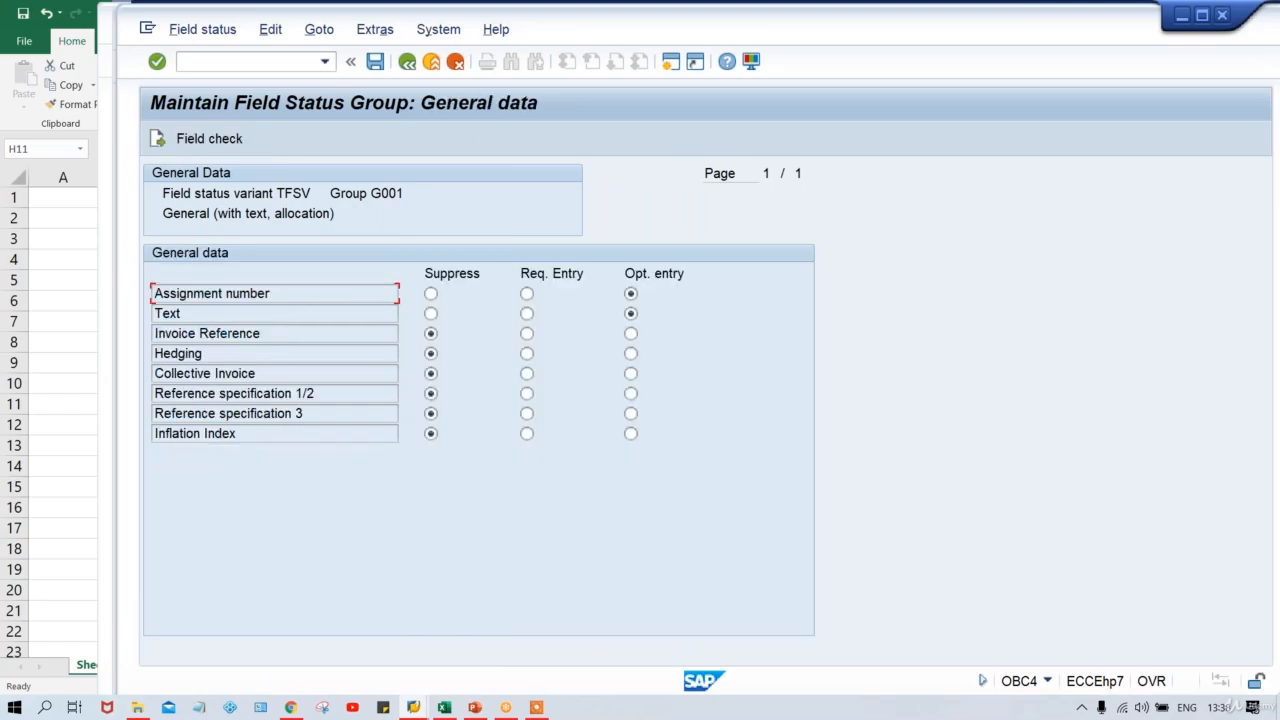
{"action": "left_click", "coordinate": [406, 62]}
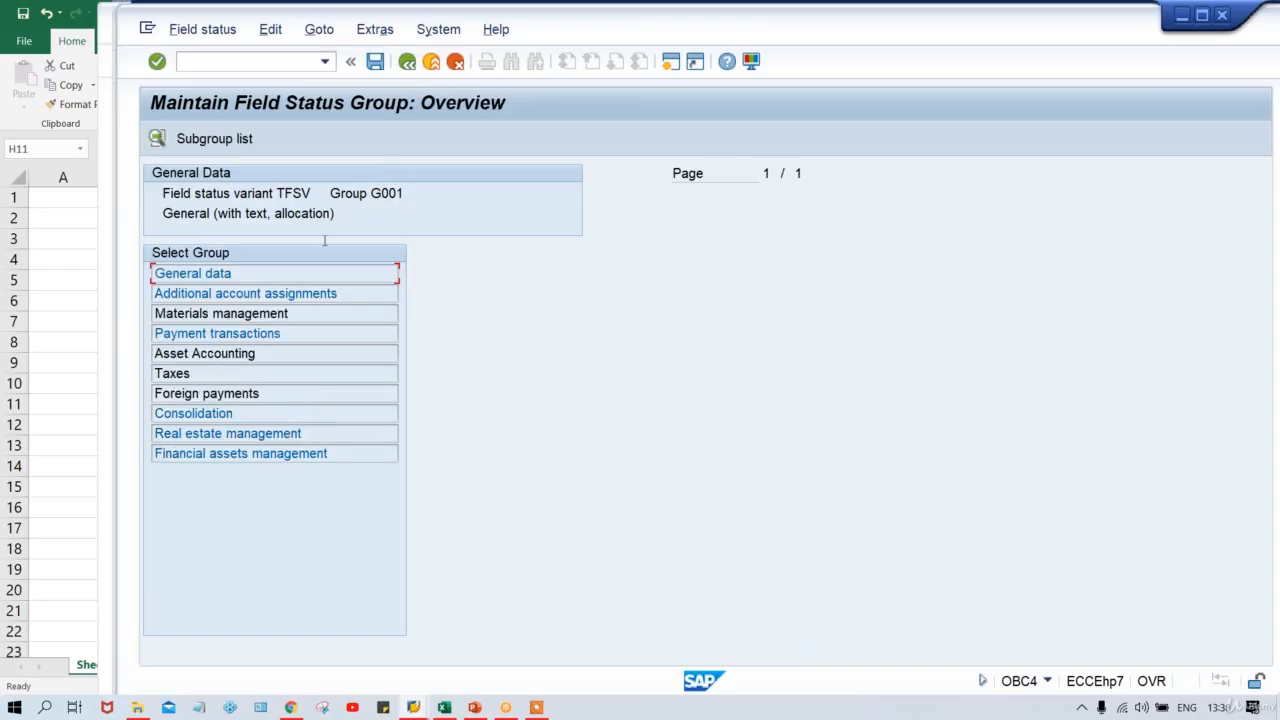
{"action": "double_click", "coordinate": [258, 294]}
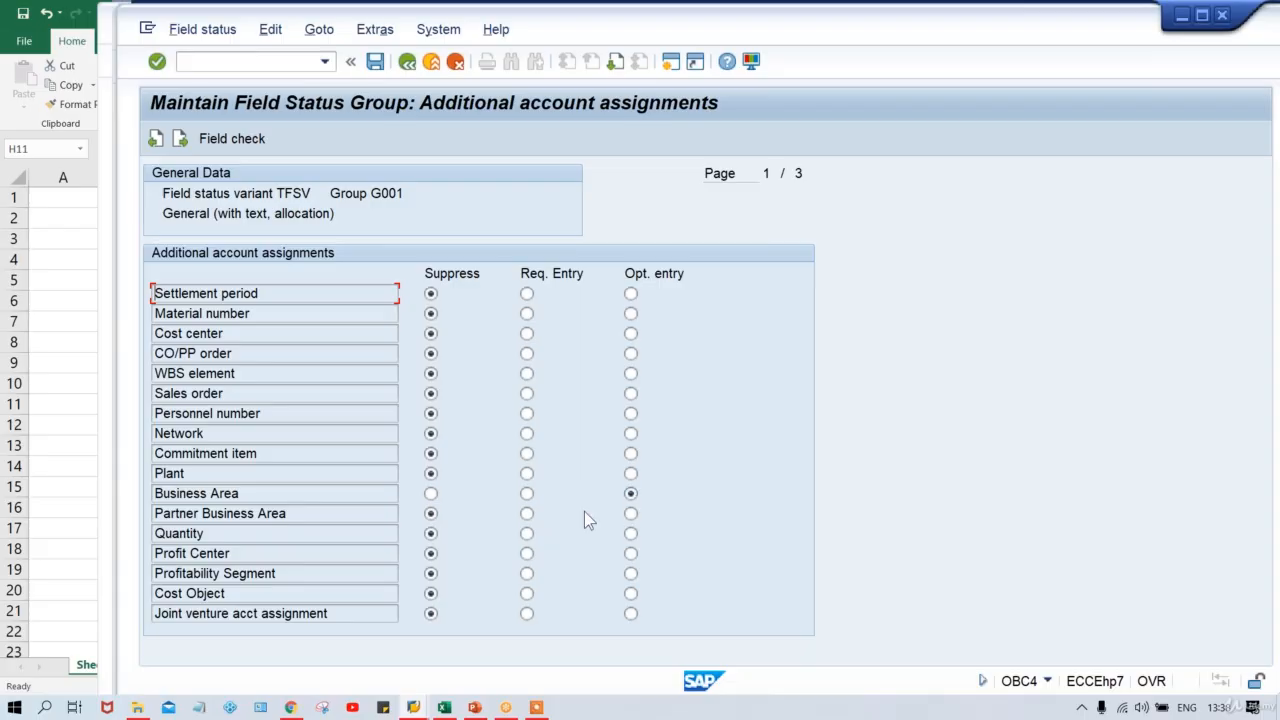
{"action": "key", "text": "F3"}
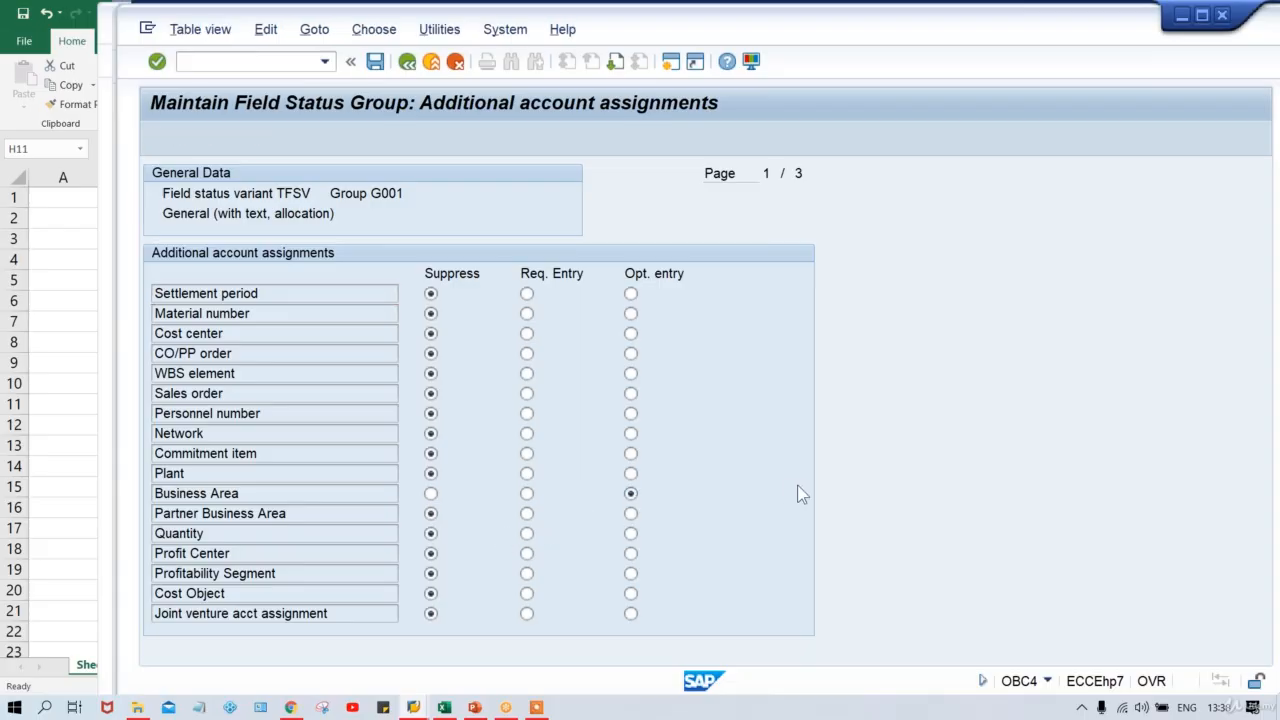
{"action": "key", "text": "alt+Tab"}
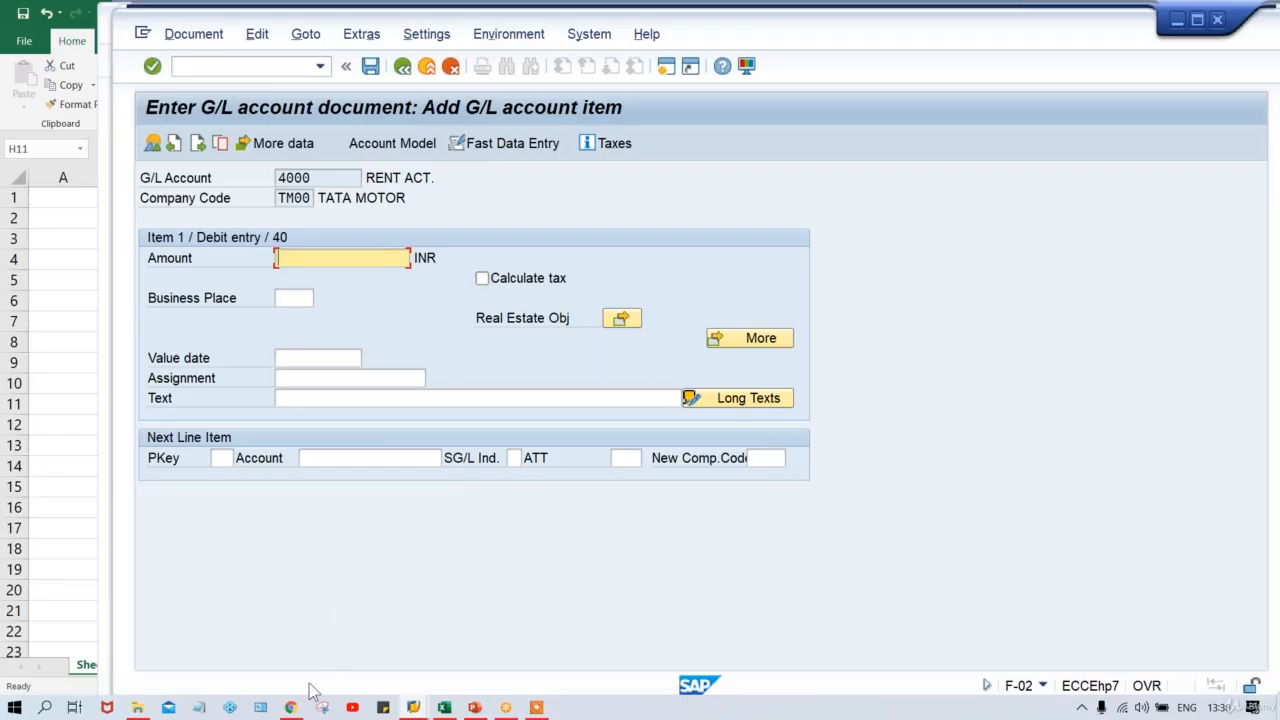
Run /NOB41 in the G/L account master data window to list the posting keys.
{"action": "mouse_move", "coordinate": [414, 708]}
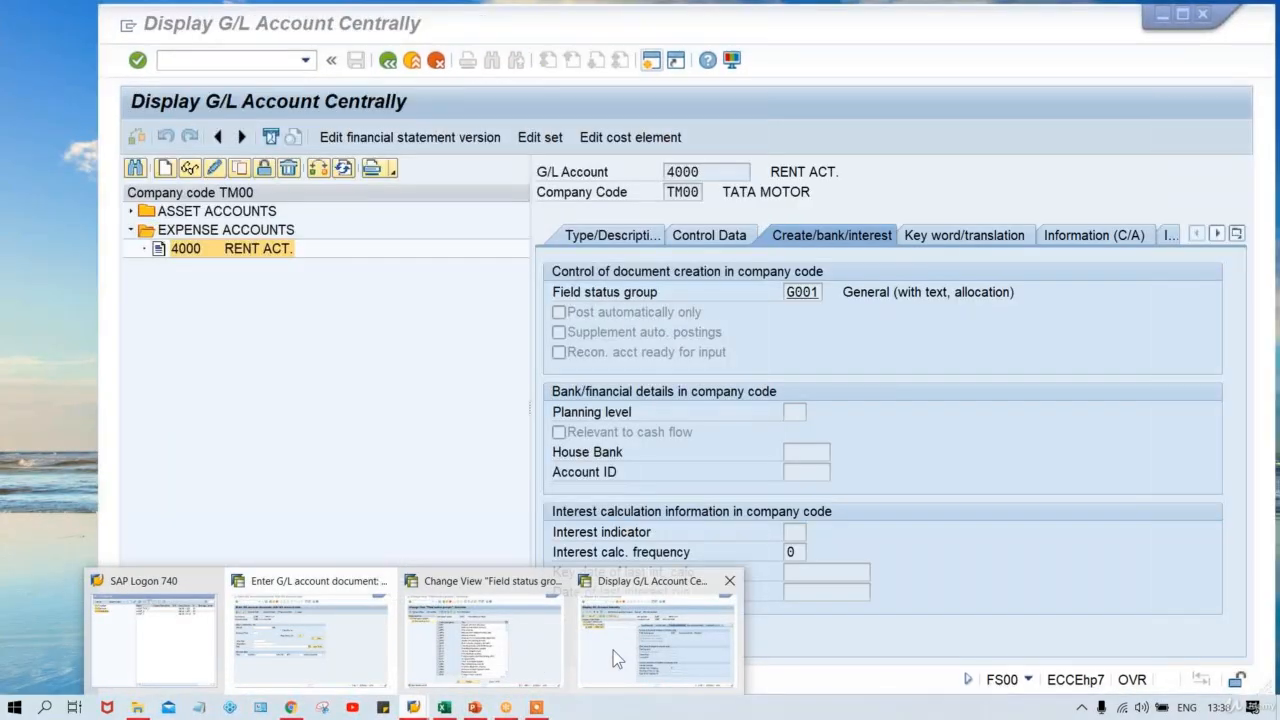
{"action": "left_click", "coordinate": [613, 650]}
{"action": "type", "text": "/NOB"}
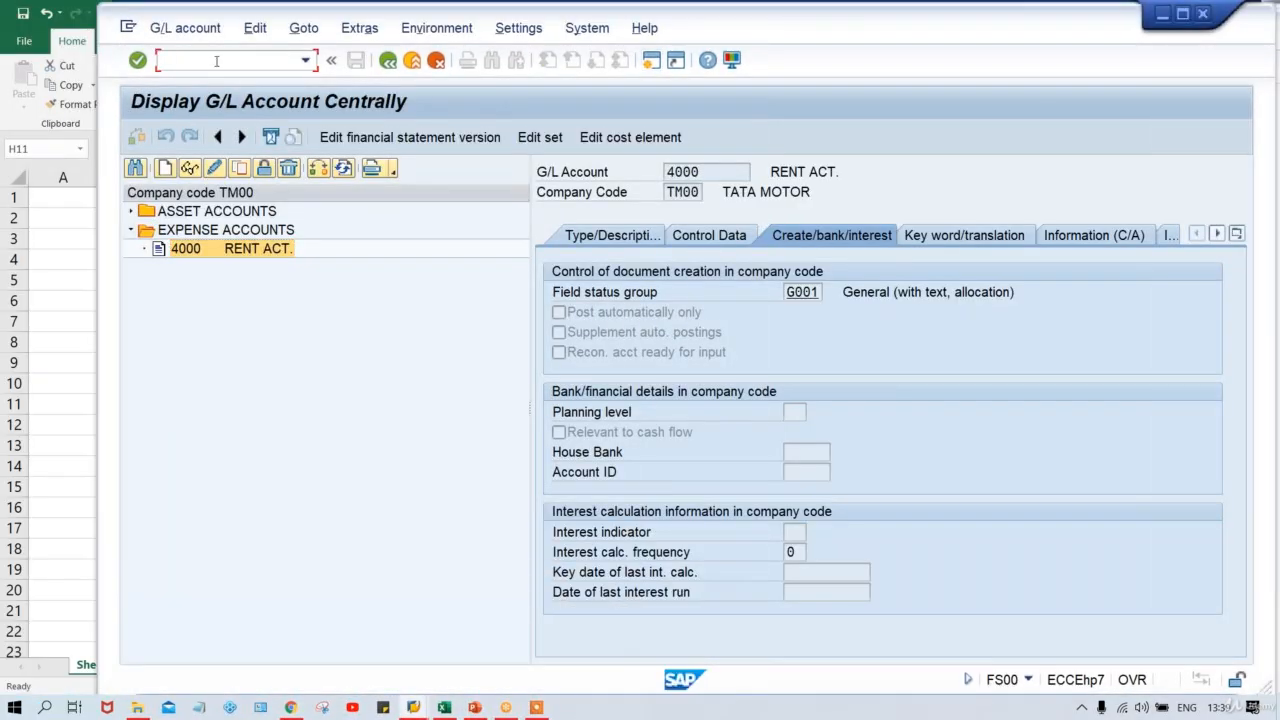
{"action": "type", "text": "41"}
{"action": "key", "text": "Return"}
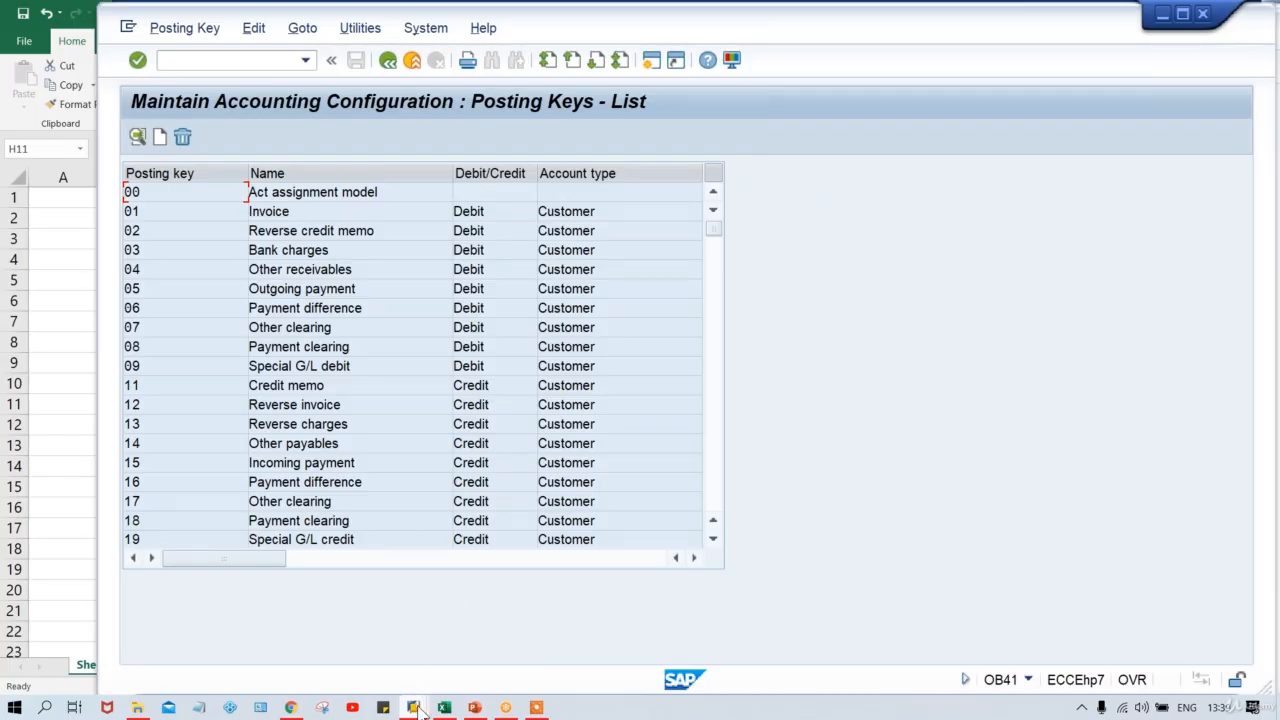
Place the cursor in the rent item's Amount field on the F-02 screen.
{"action": "mouse_move", "coordinate": [418, 708]}
{"action": "left_click", "coordinate": [319, 647]}
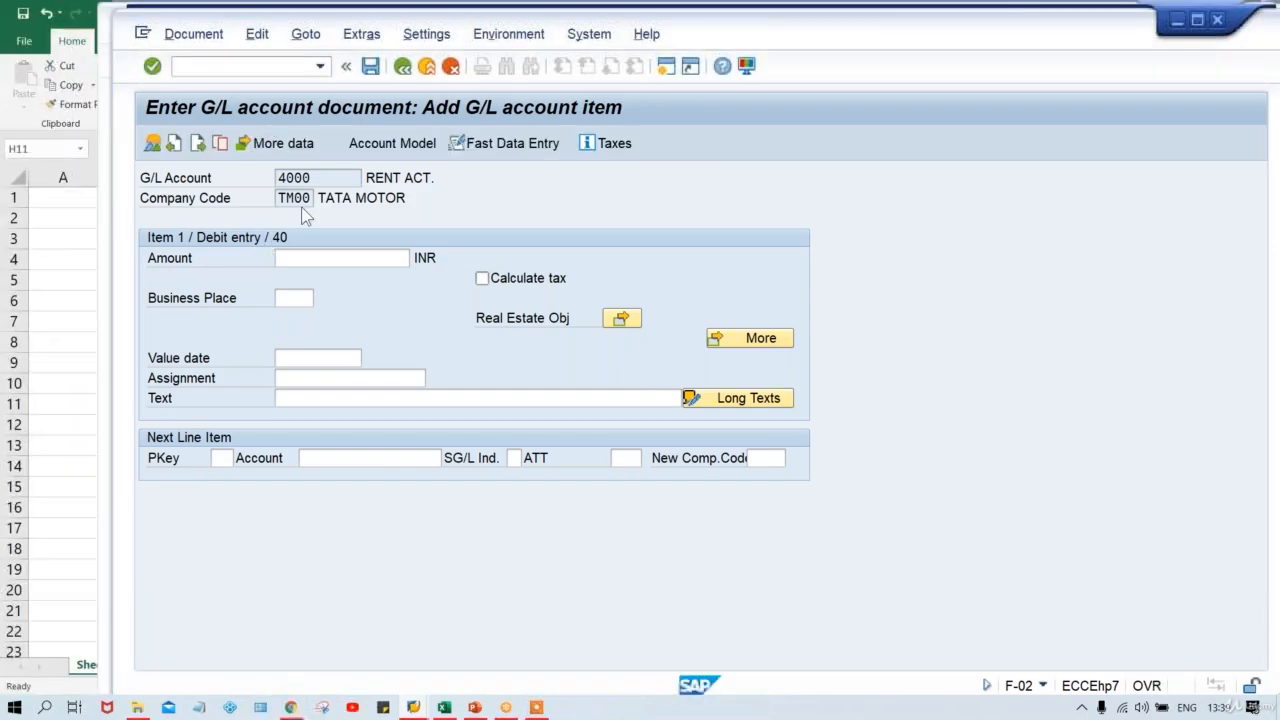
{"action": "left_click", "coordinate": [285, 256]}
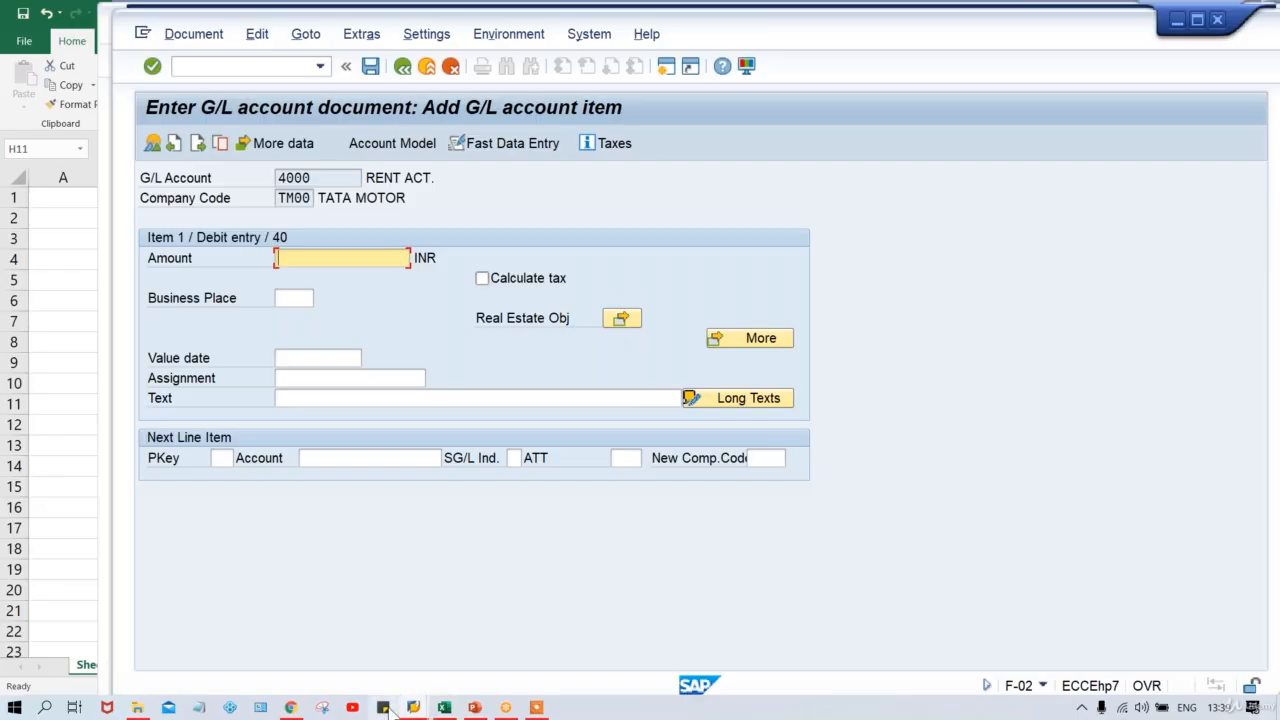
Open posting key 40's details: debit entry, G/L account type, reversal key 50.
{"action": "mouse_move", "coordinate": [413, 708]}
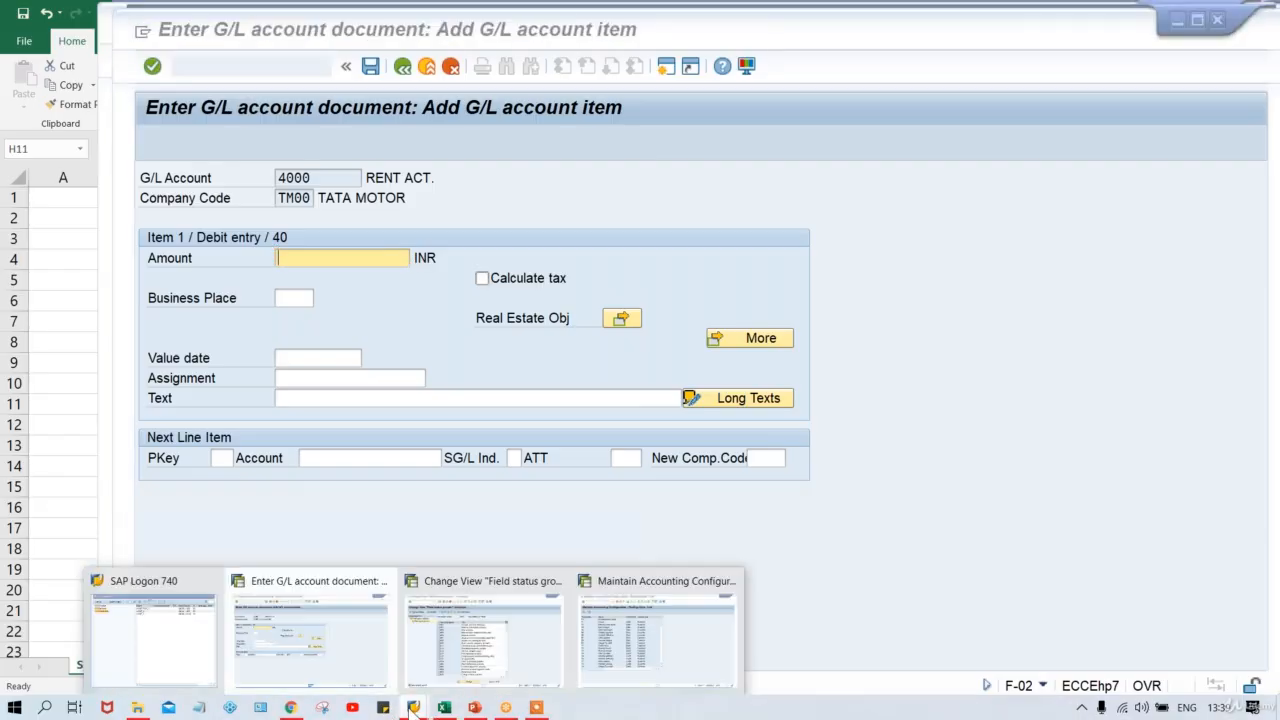
{"action": "left_click", "coordinate": [700, 656]}
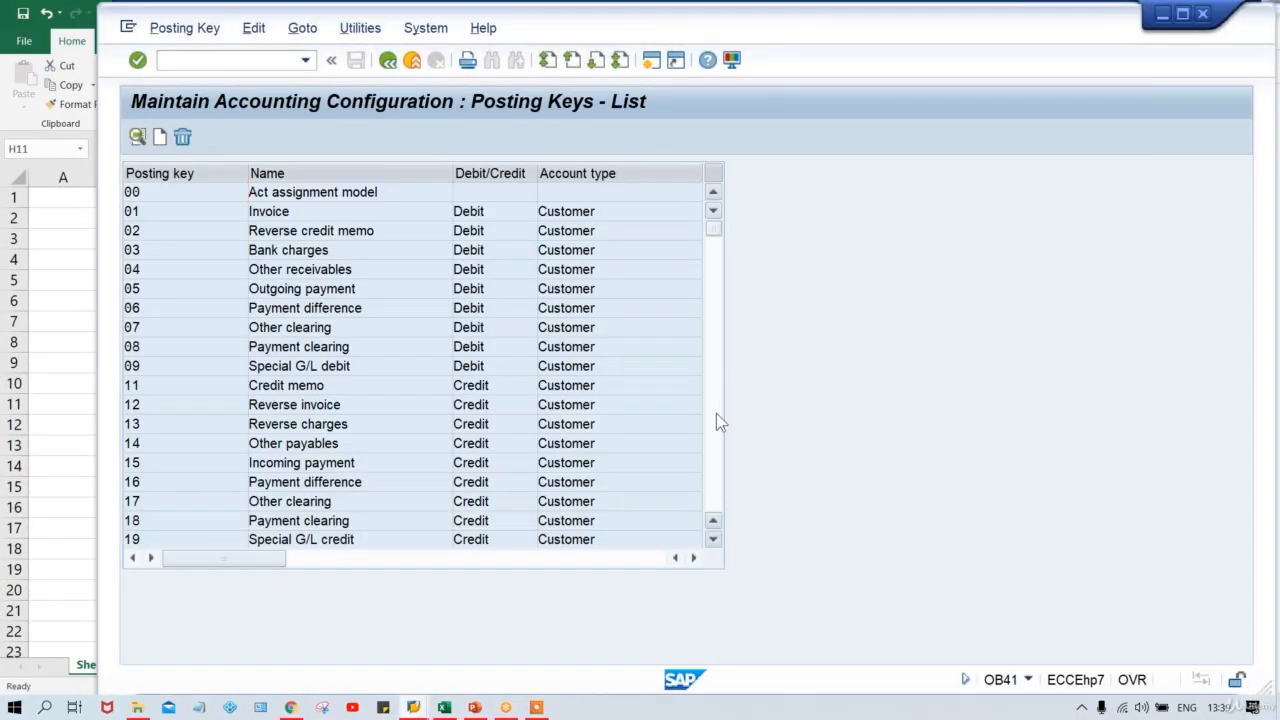
{"action": "left_click", "coordinate": [716, 413]}
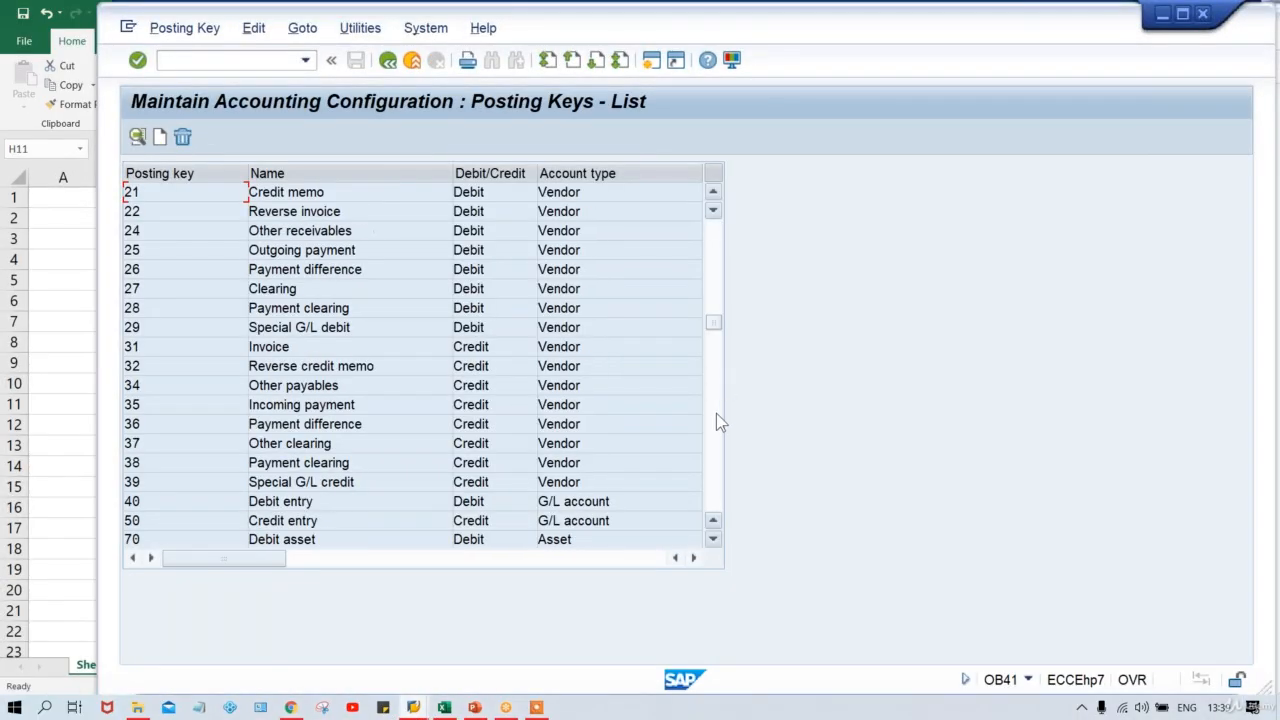
{"action": "double_click", "coordinate": [183, 503]}
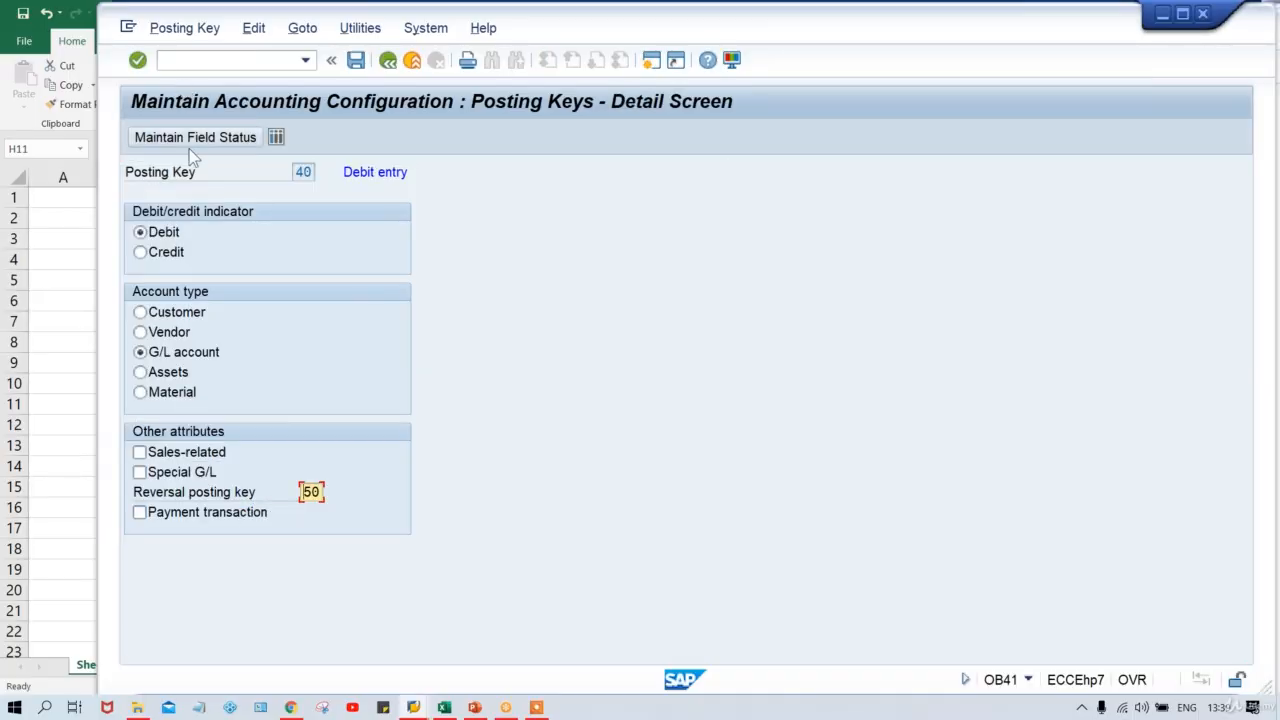
Display posting key 40's Additional account assignment field statuses, all set to optional.
{"action": "left_click", "coordinate": [192, 140]}
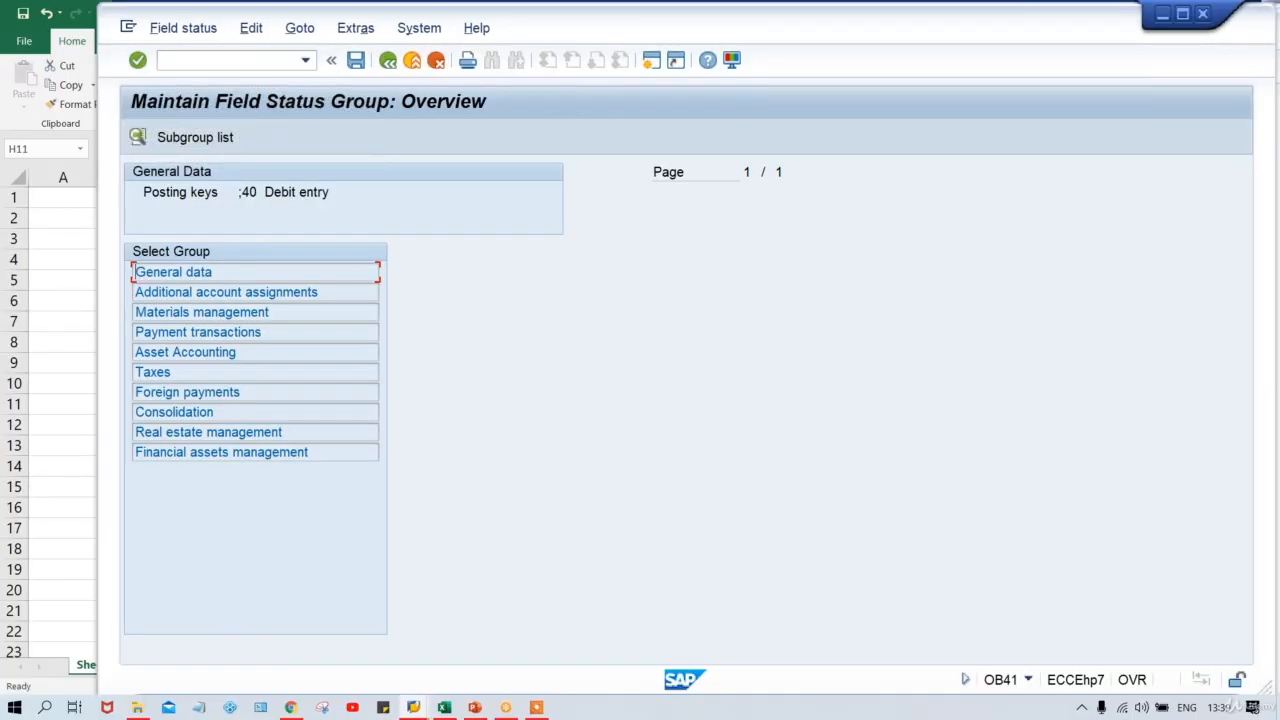
{"action": "double_click", "coordinate": [260, 291]}
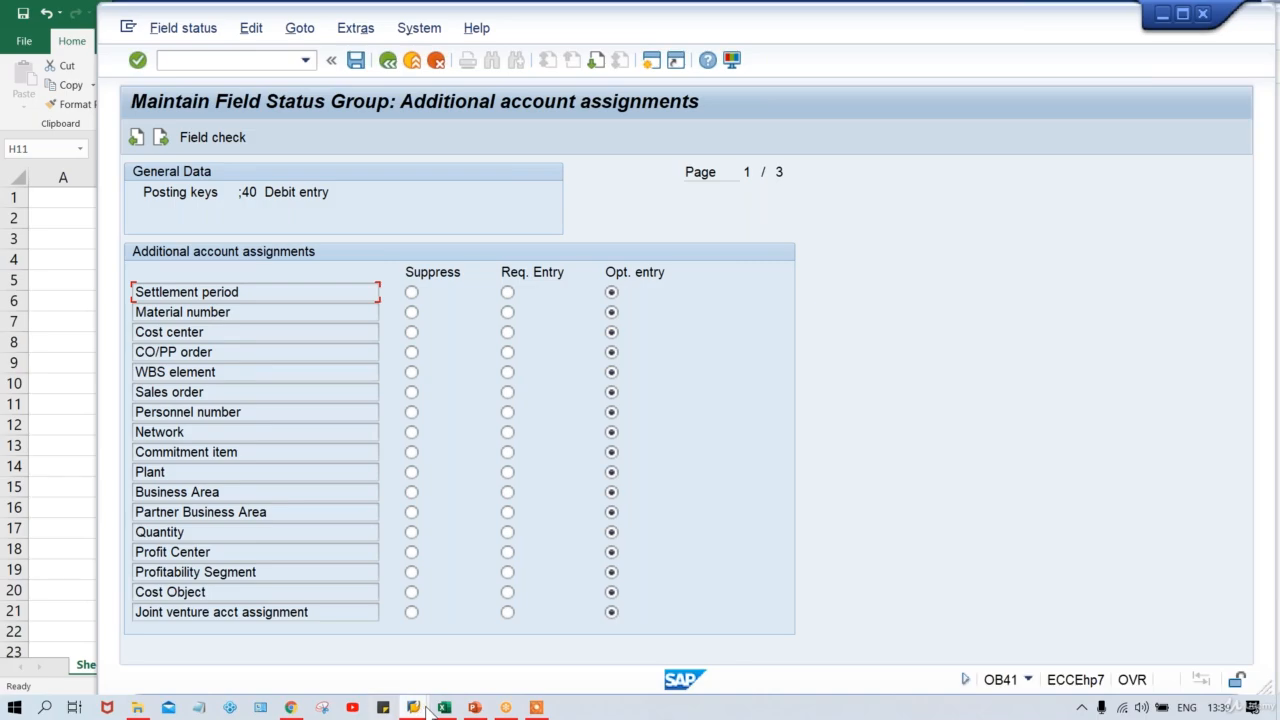
Enter amount 500 on the rent item, leaving the Coding Block popup empty.
{"action": "mouse_move", "coordinate": [427, 708]}
{"action": "left_click", "coordinate": [250, 630]}
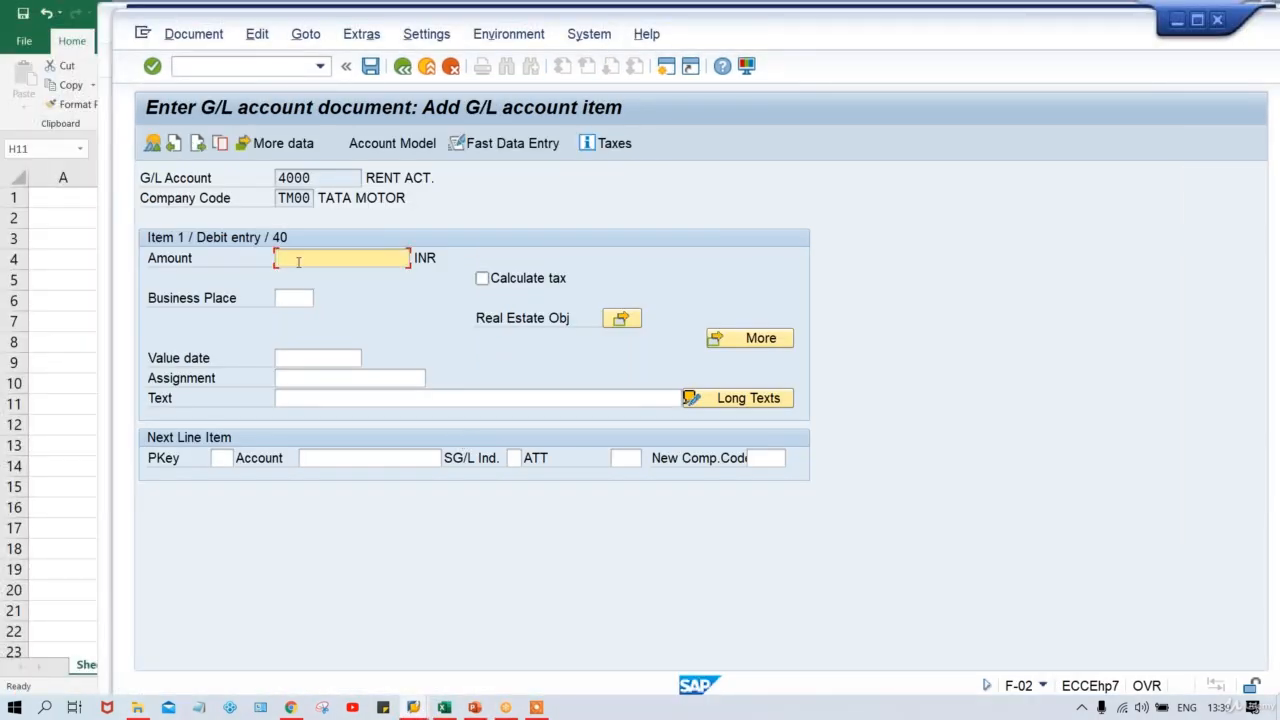
{"action": "type", "text": "500"}
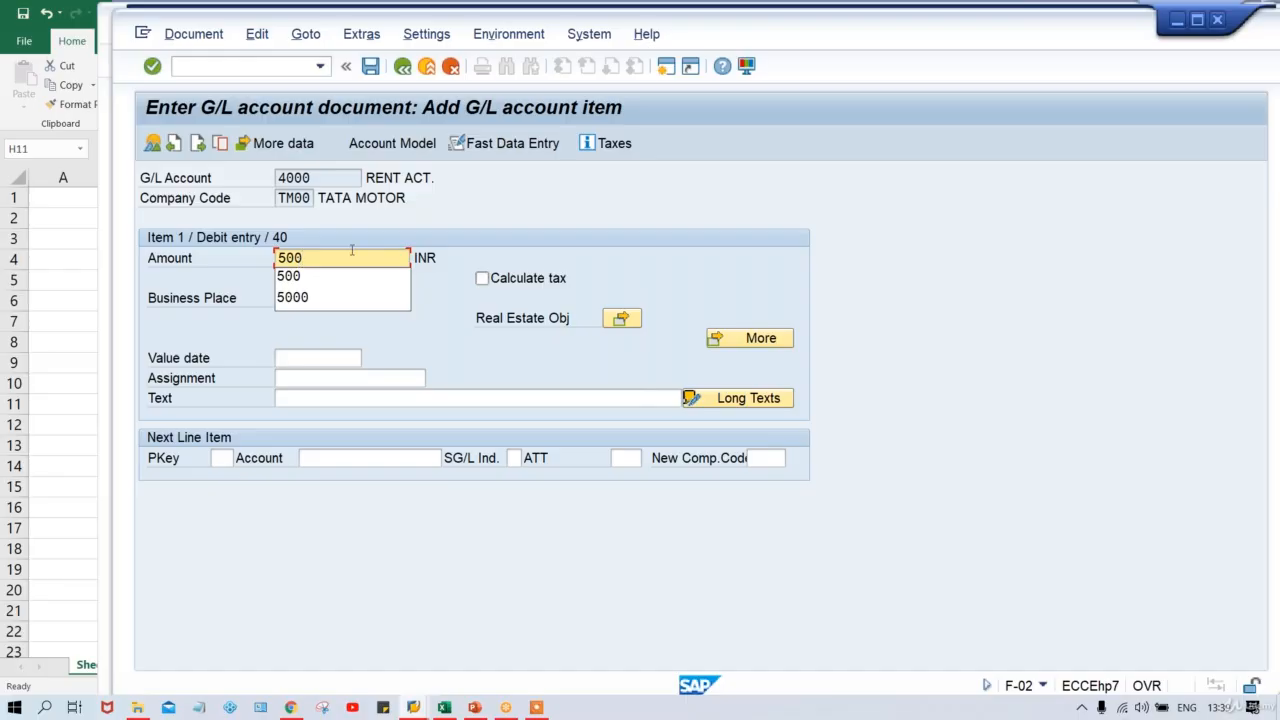
{"action": "left_click", "coordinate": [727, 338]}
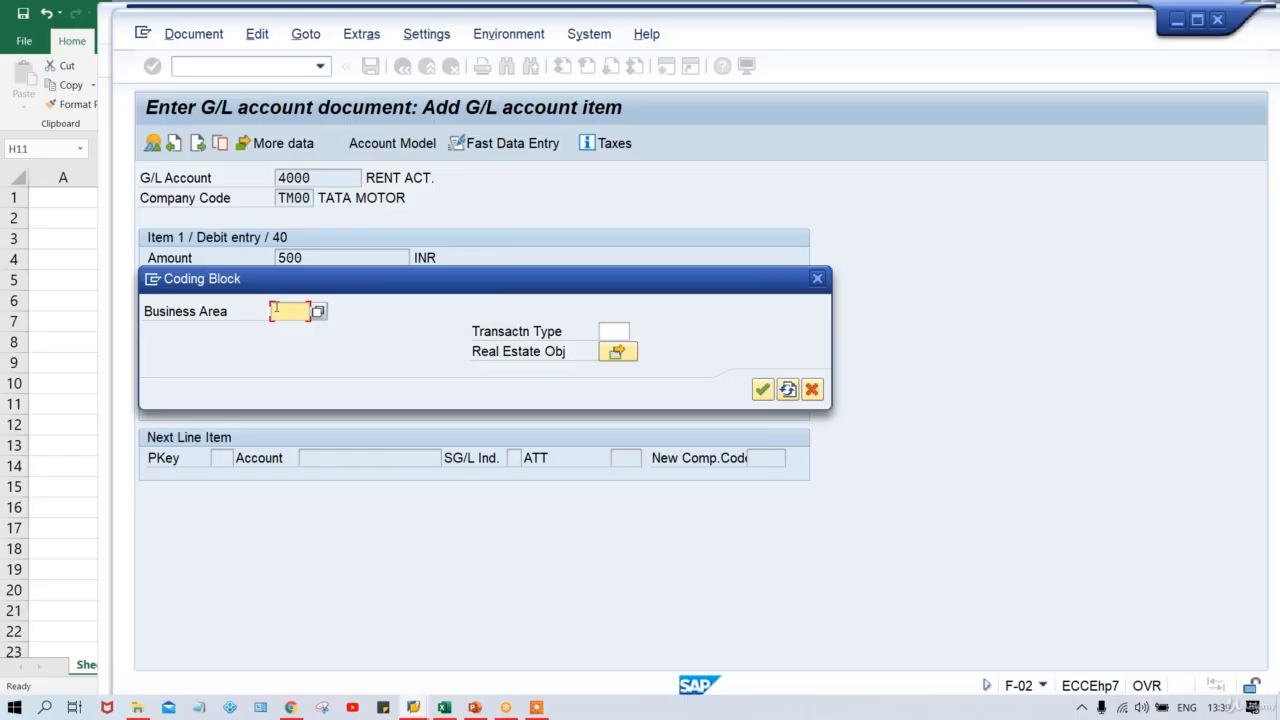
{"action": "left_click", "coordinate": [819, 285]}
{"action": "key", "text": "F9"}
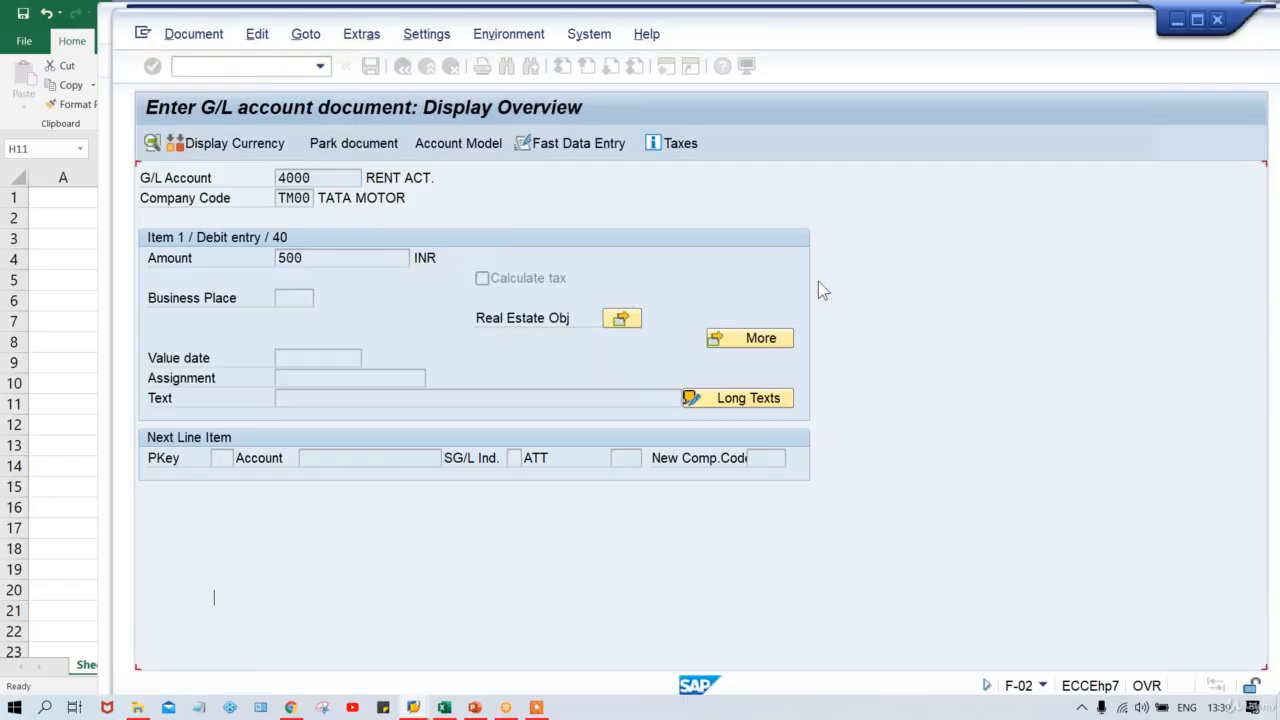
Abandon the unposted document with /n and return to SAP Easy Access.
{"action": "left_click", "coordinate": [251, 66]}
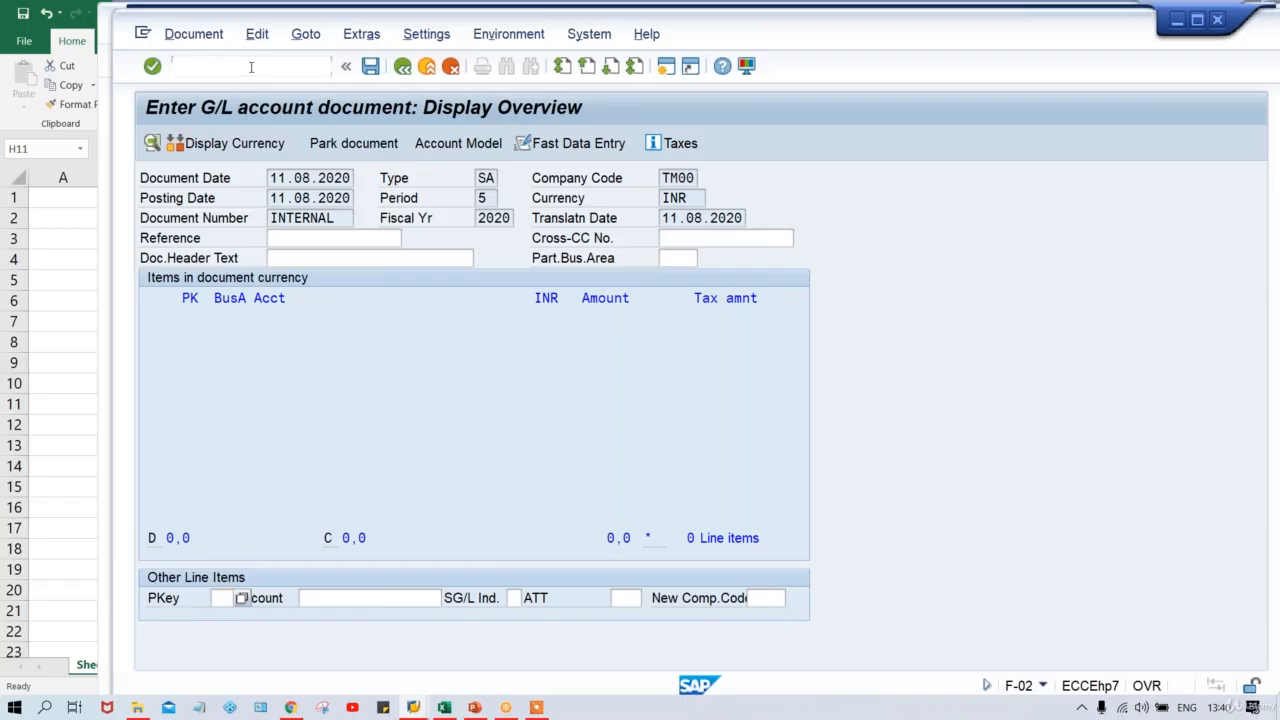
{"action": "type", "text": "/n"}
{"action": "key", "text": "Return"}
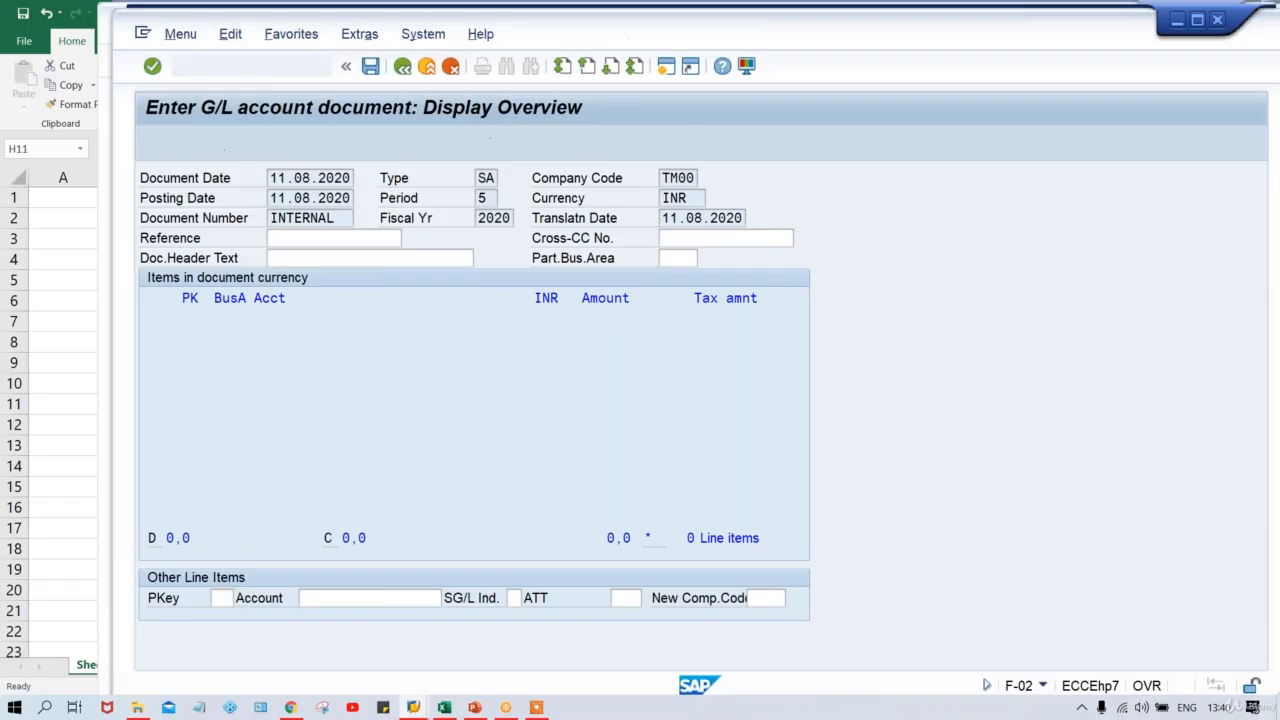
{"action": "left_click", "coordinate": [321, 68]}
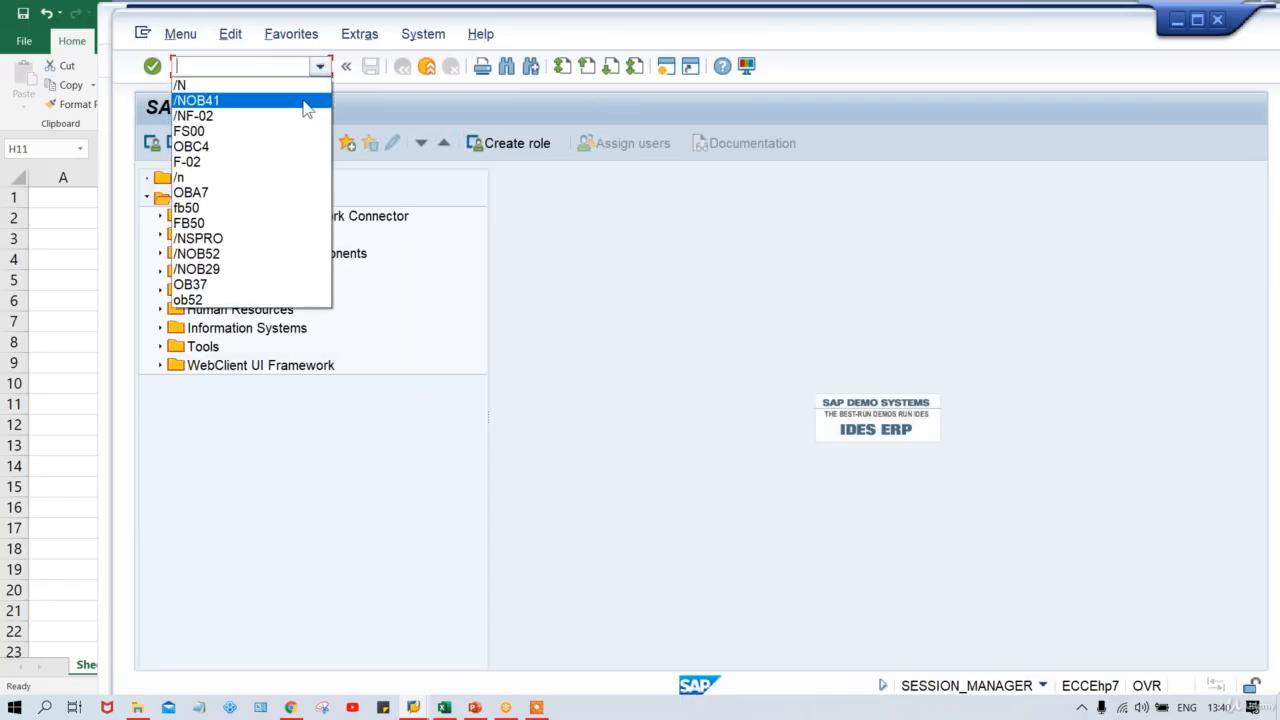
Relaunch F-02 from command history for a fresh TM00 posting, then bring up the Excel Class workbook.
{"action": "left_click", "coordinate": [299, 117]}
{"action": "key", "text": "Return"}
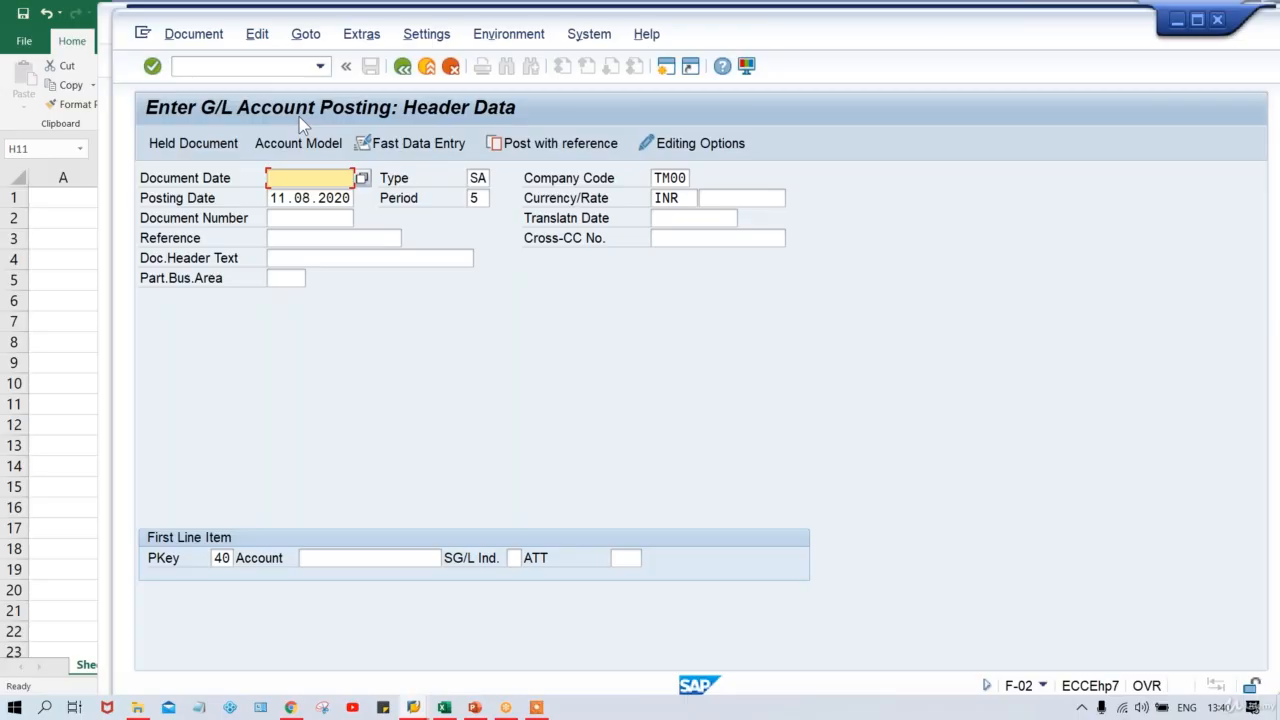
{"action": "left_click", "coordinate": [445, 707]}
{"action": "left_click", "coordinate": [606, 467]}
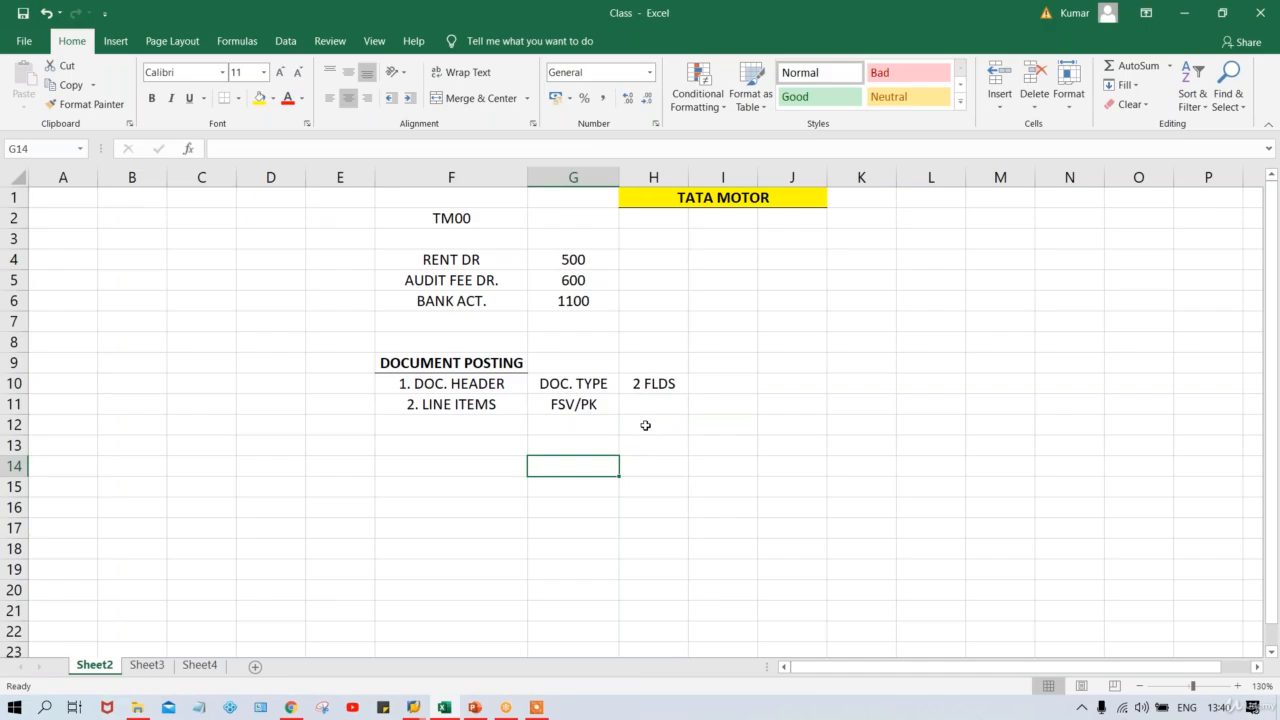
{"action": "left_click", "coordinate": [556, 406]}
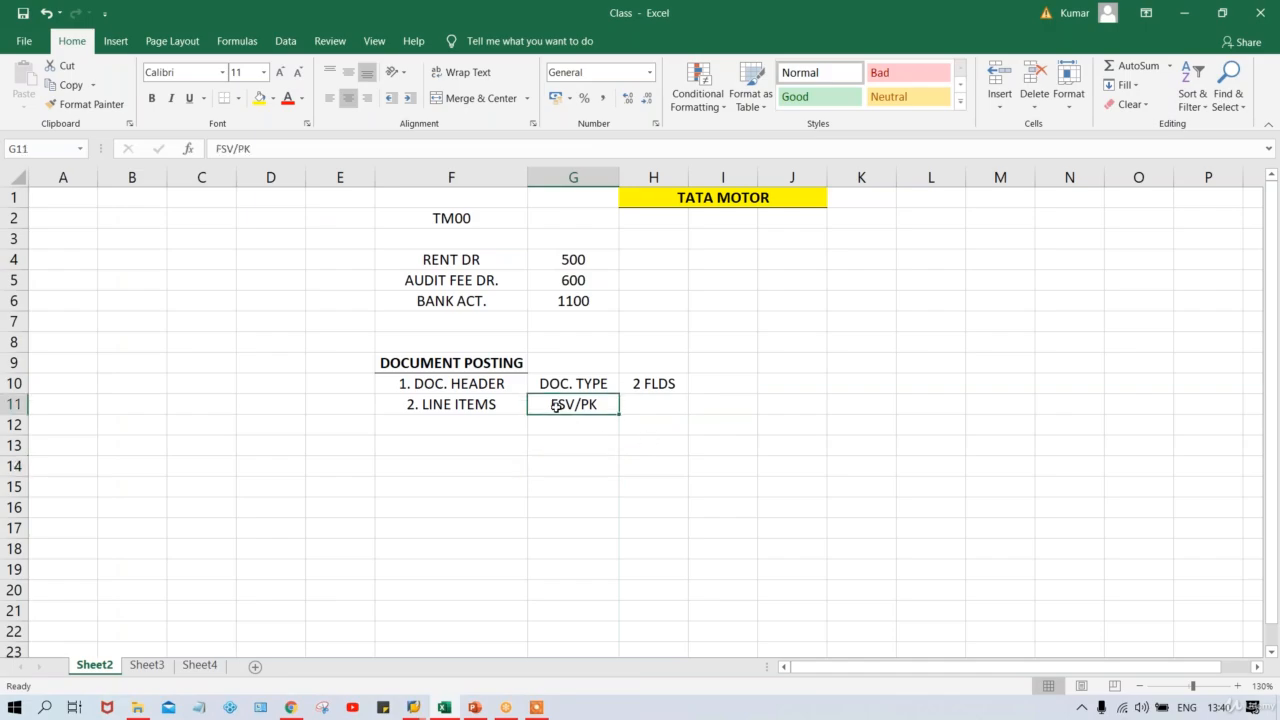
{"action": "left_click", "coordinate": [635, 405]}
{"action": "type", "text": "ALL"}
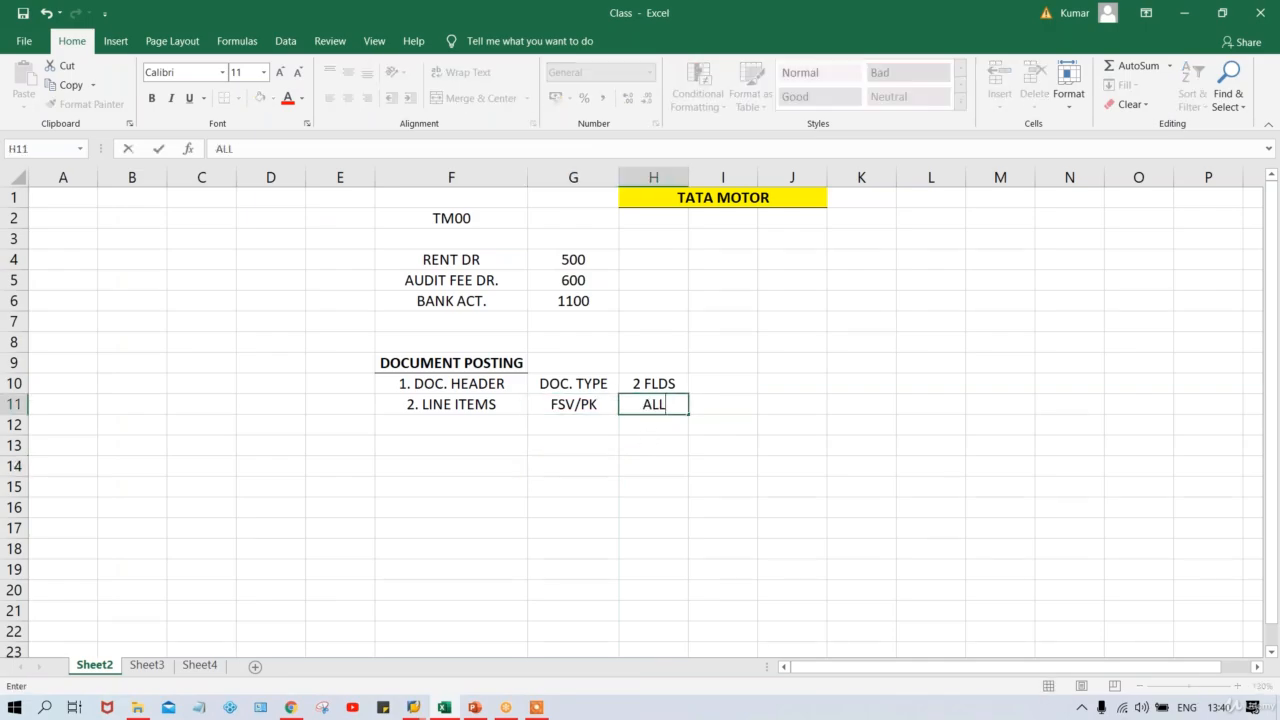
{"action": "key", "text": "Return"}
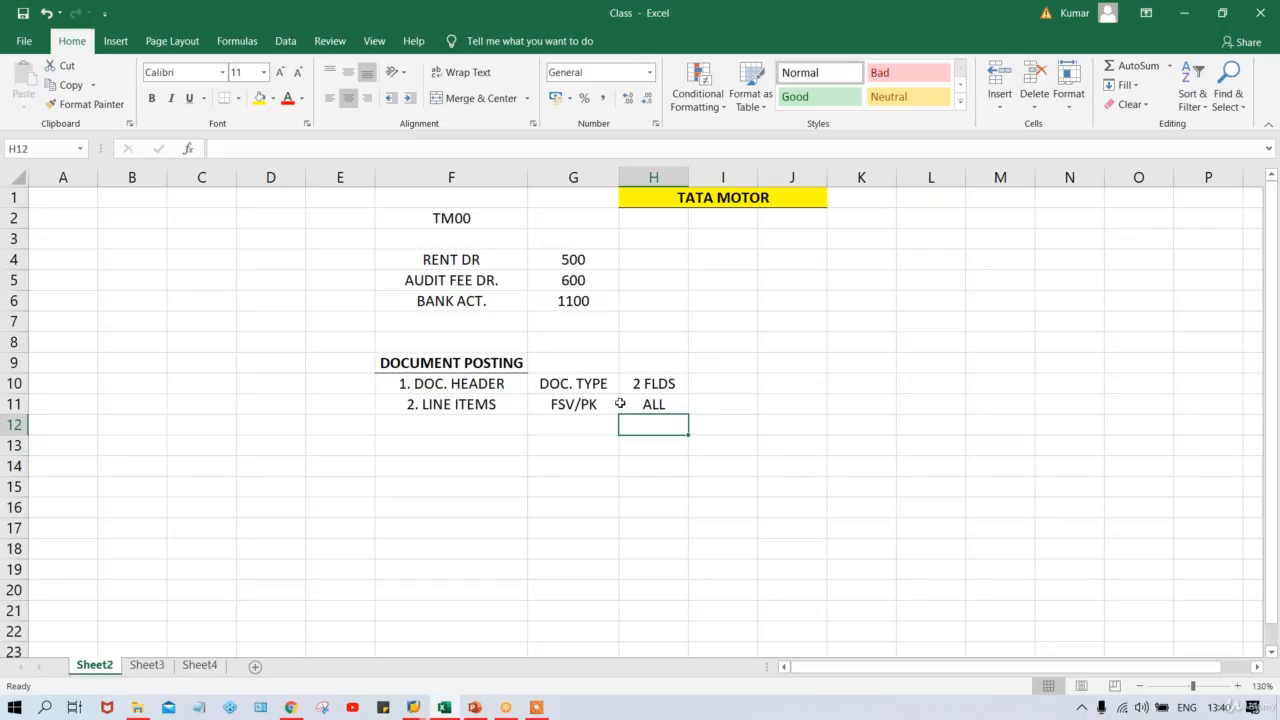
{"action": "left_click", "coordinate": [563, 403]}
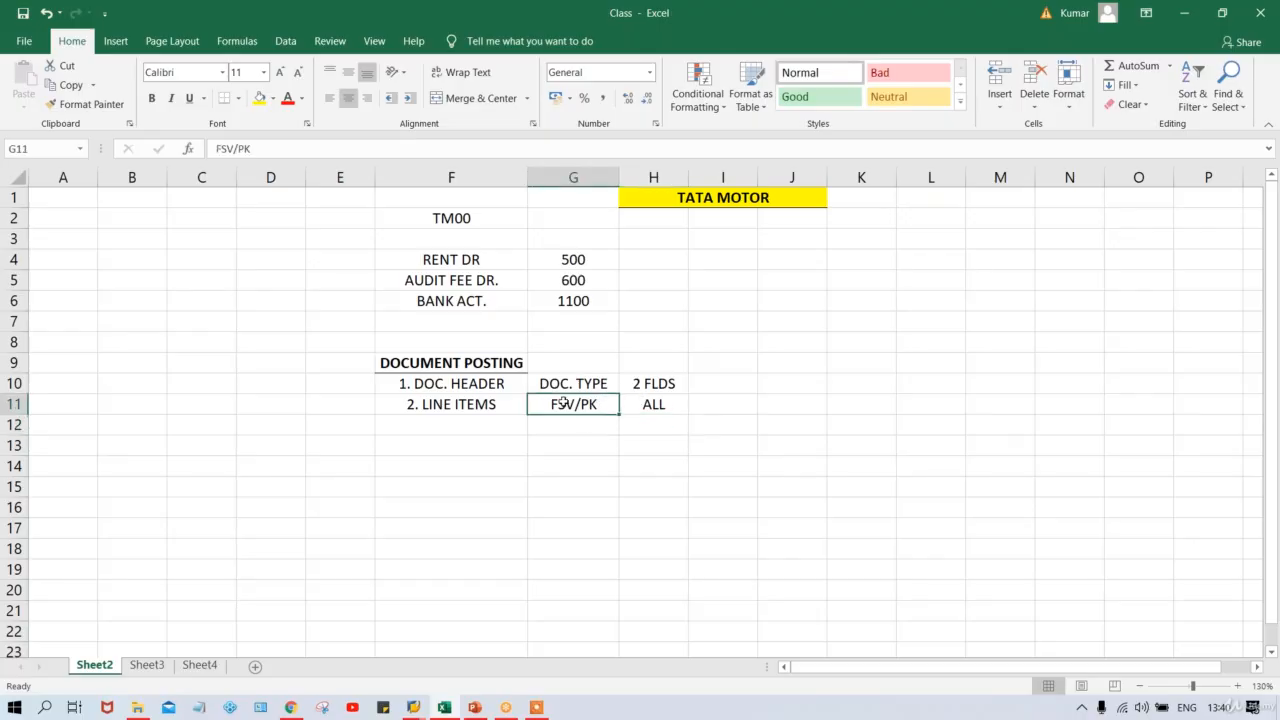
{"action": "left_click", "coordinate": [566, 379]}
{"action": "left_click", "coordinate": [650, 384]}
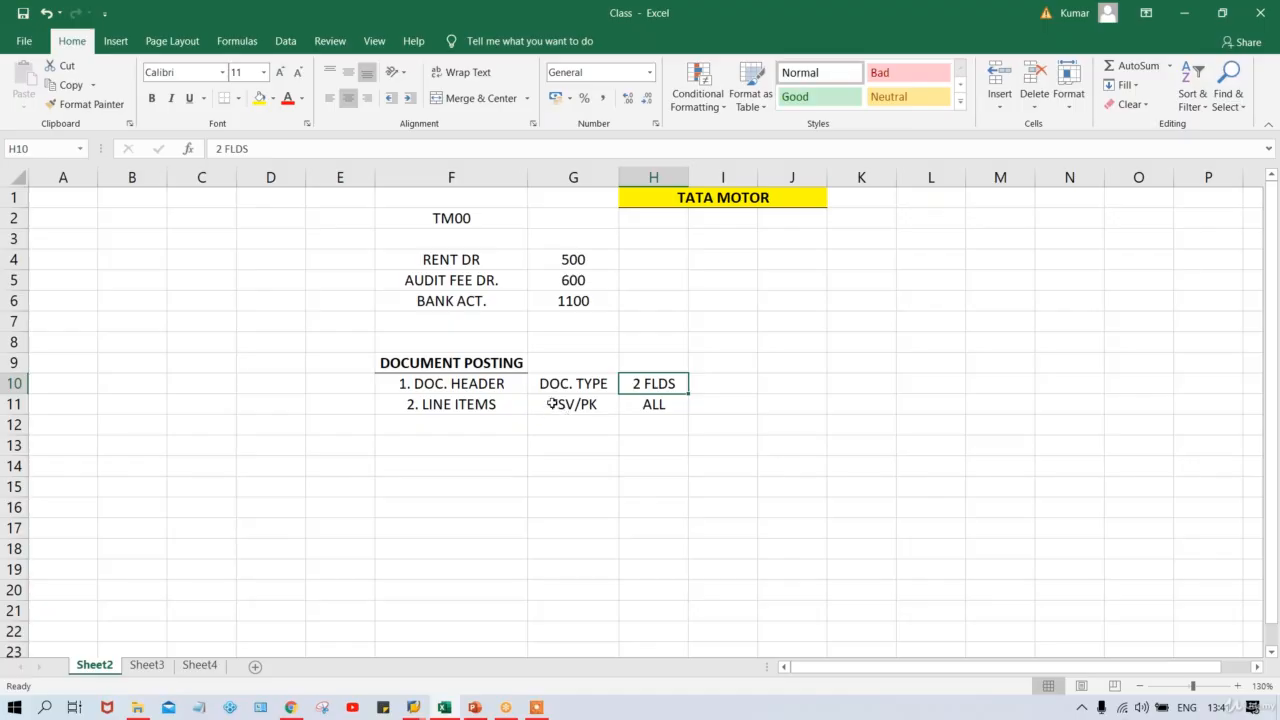
{"action": "left_click", "coordinate": [553, 405]}
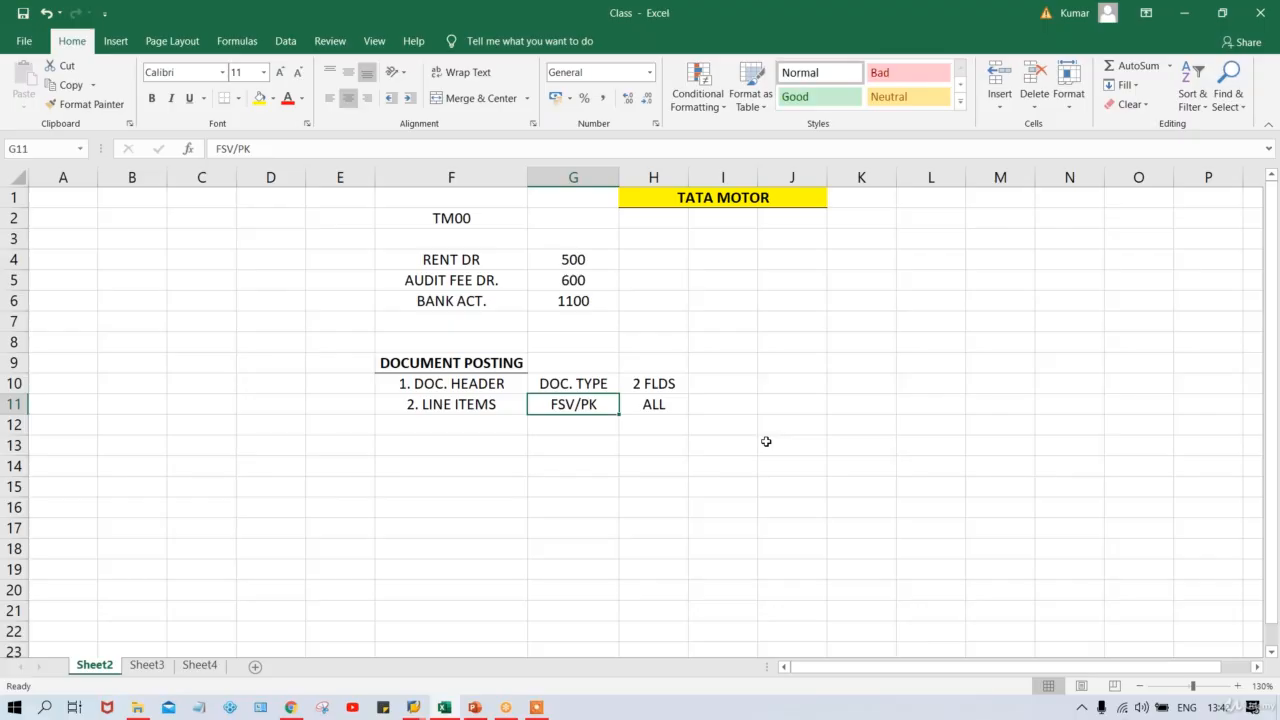
{"action": "key", "text": "Right"}
{"action": "key", "text": "Right"}
{"action": "left_click", "coordinate": [908, 371]}
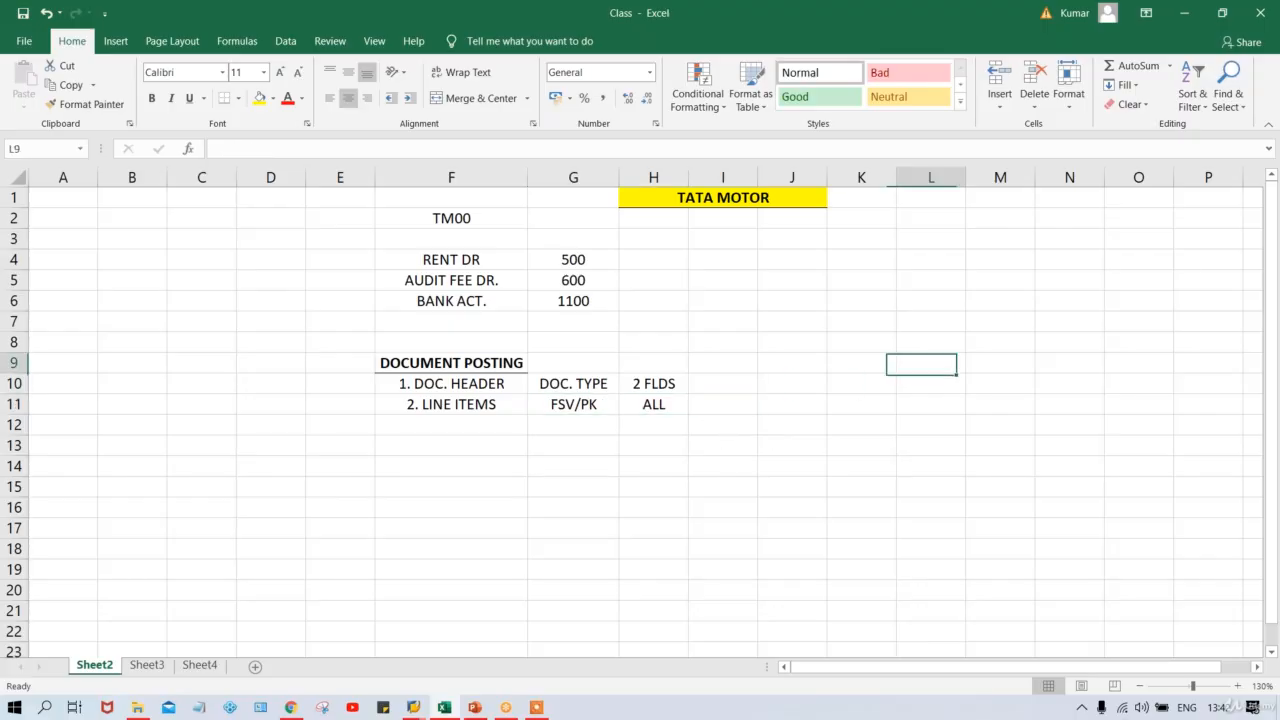
{"action": "left_click", "coordinate": [869, 336]}
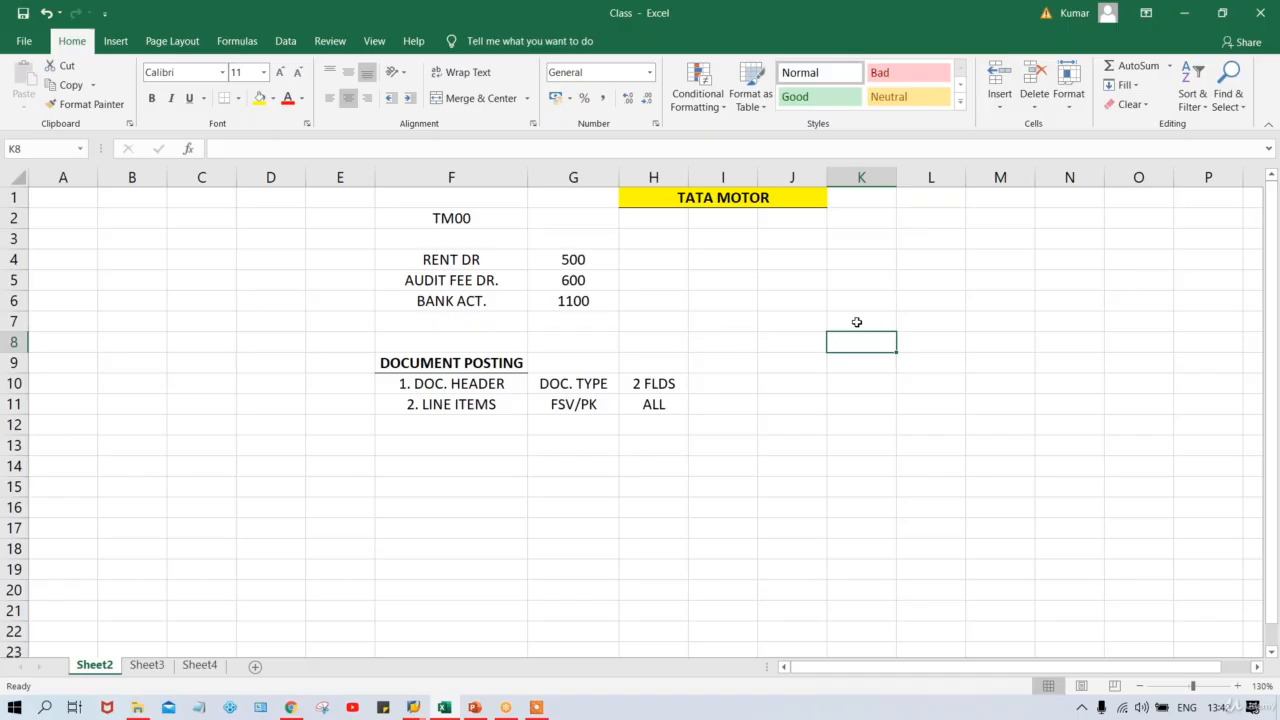
{"action": "left_click", "coordinate": [857, 321]}
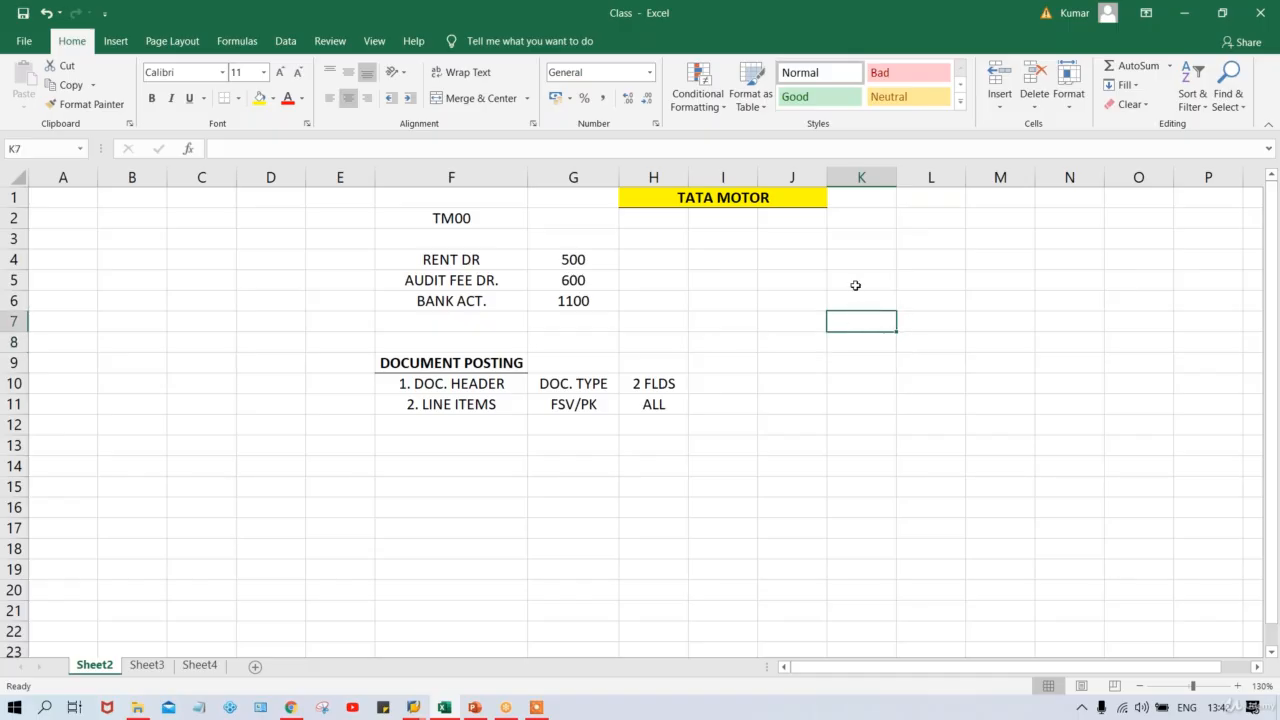
Clear a mistaken PK entry from cell K5.
{"action": "left_click", "coordinate": [851, 280]}
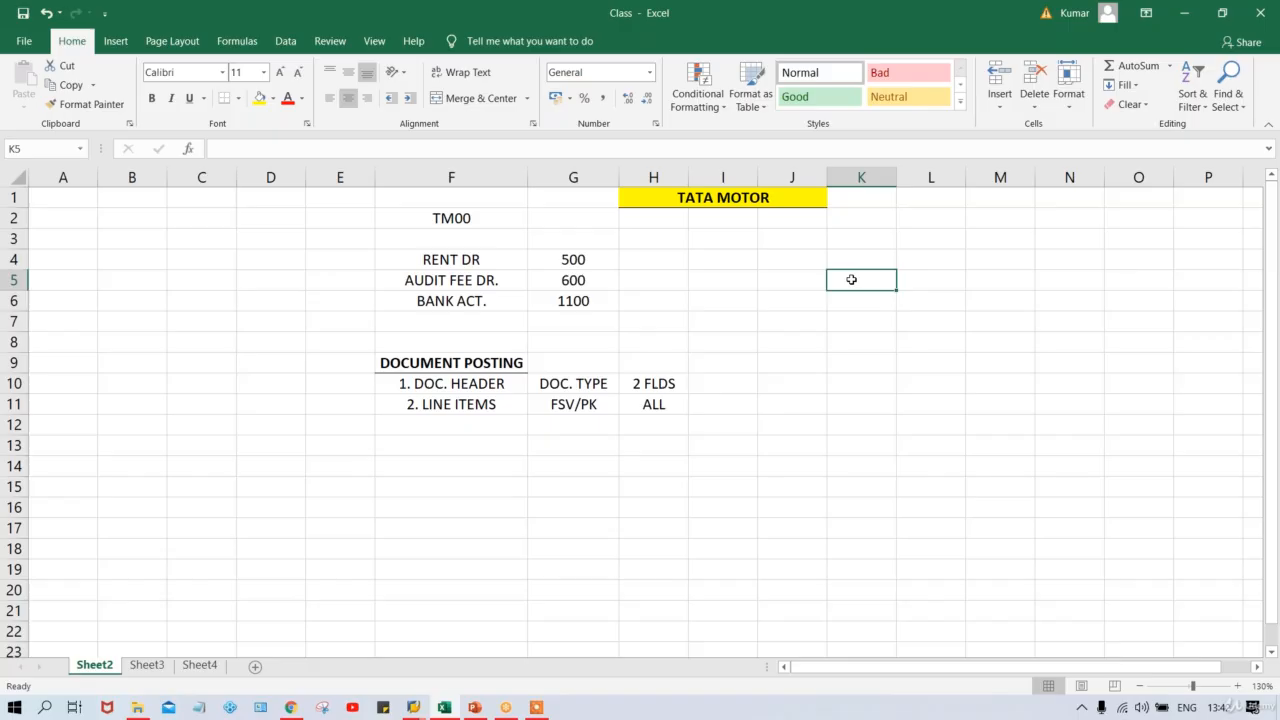
{"action": "type", "text": "PK"}
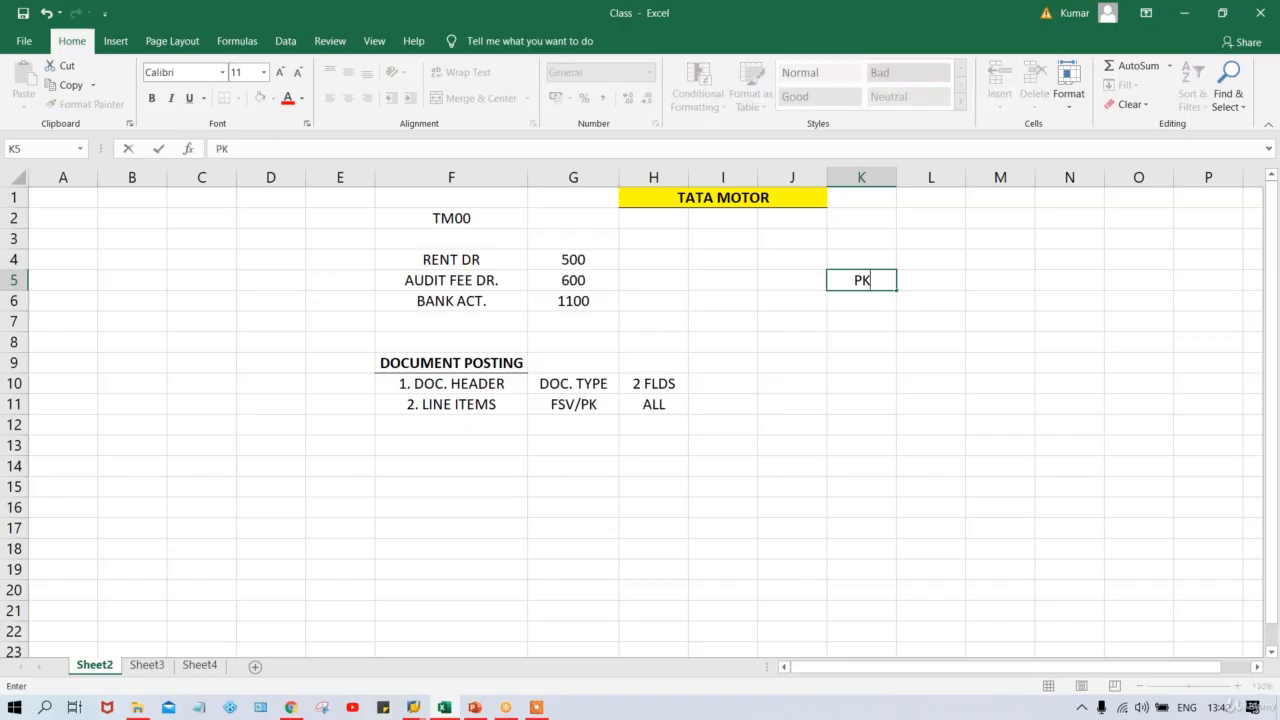
{"action": "left_click", "coordinate": [958, 336]}
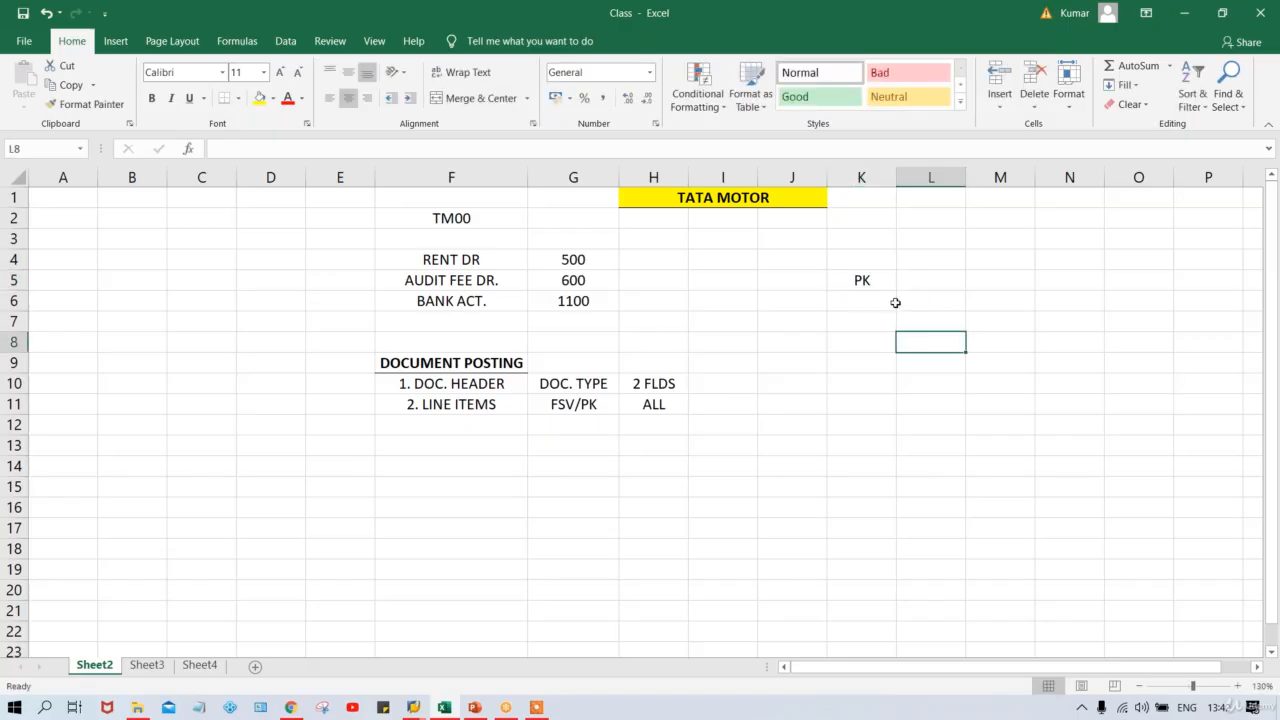
{"action": "left_click", "coordinate": [862, 280]}
{"action": "key", "text": "Delete"}
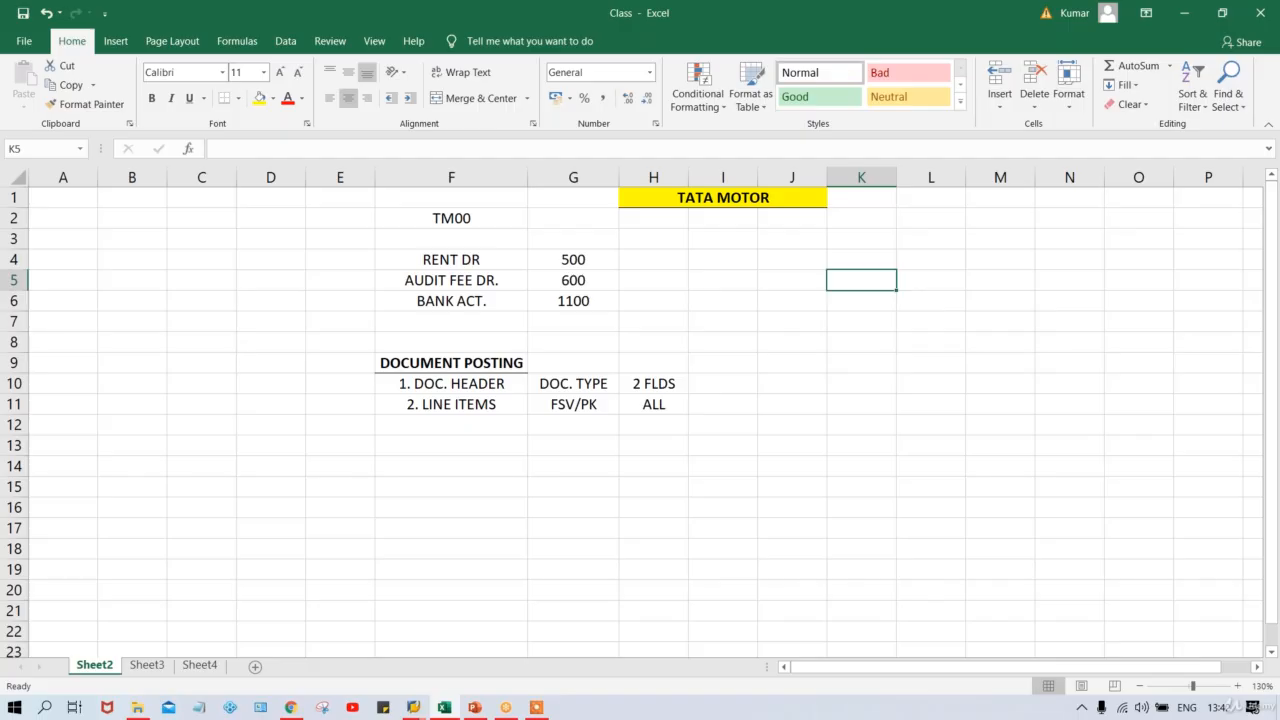
Type the headers FSV, PK and RESULT across K5, L5 and M5.
{"action": "type", "text": "FSV"}
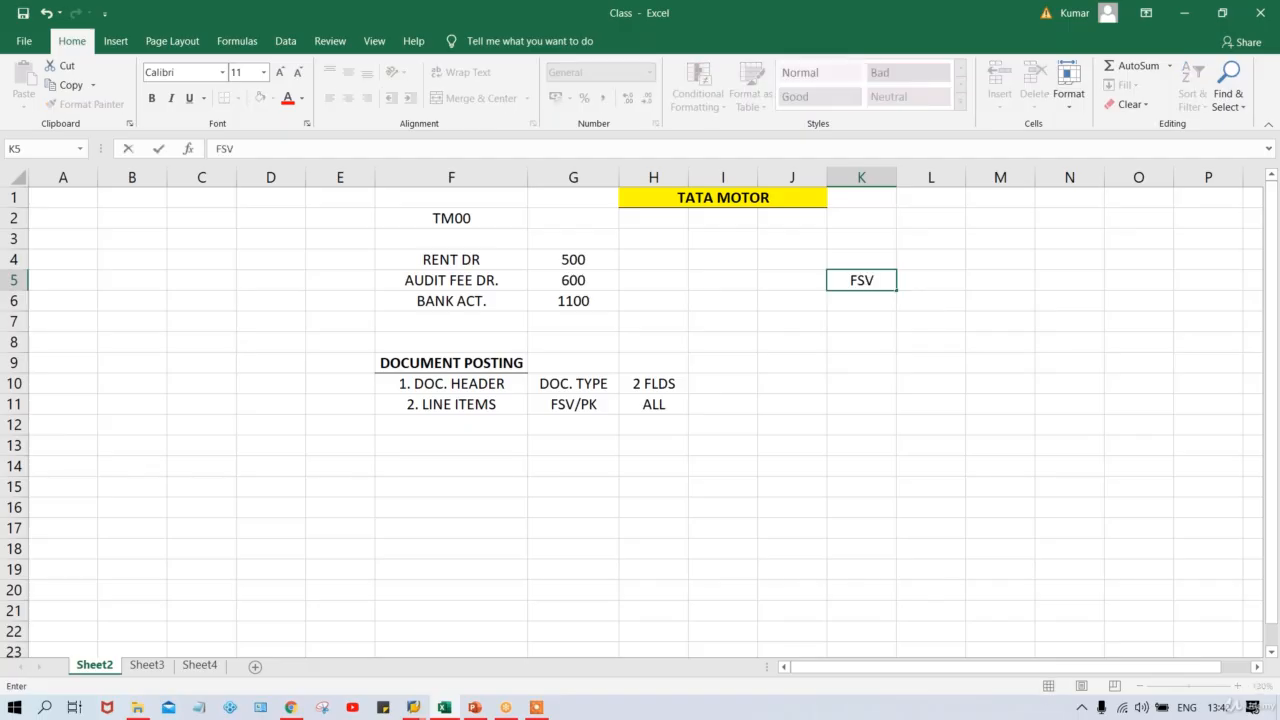
{"action": "key", "text": "Tab"}
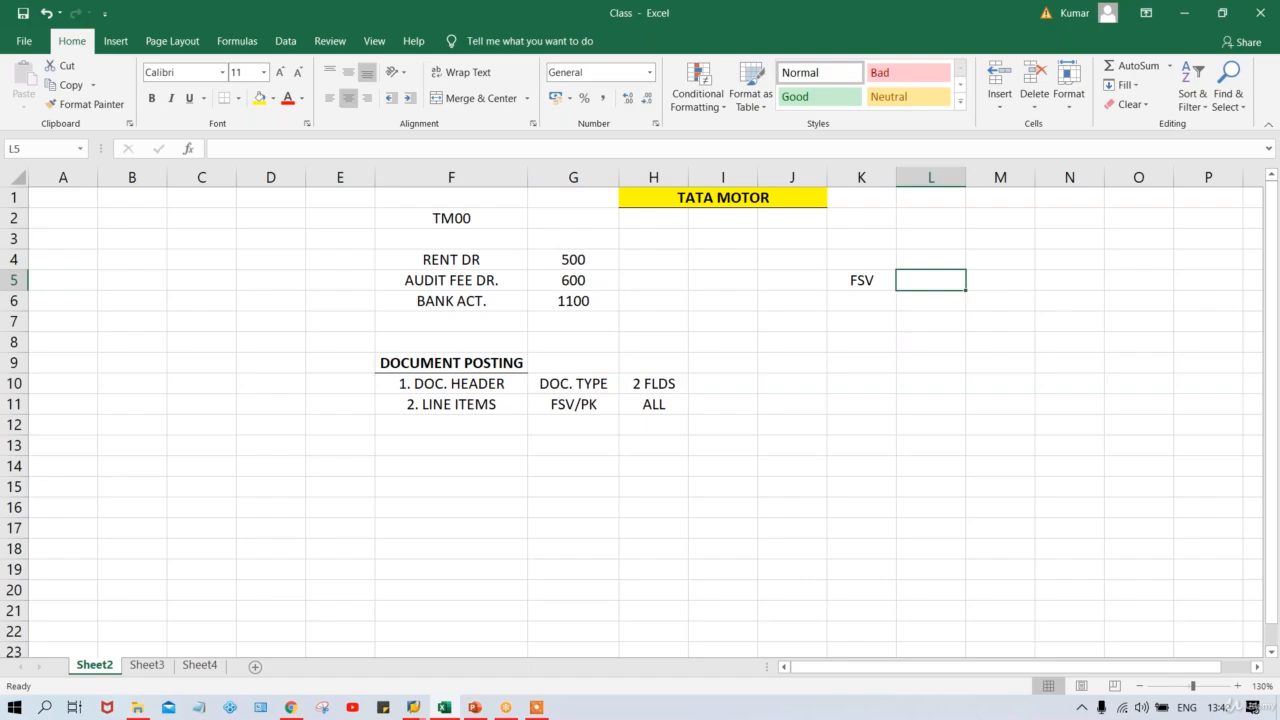
{"action": "type", "text": "PK"}
{"action": "key", "text": "Tab"}
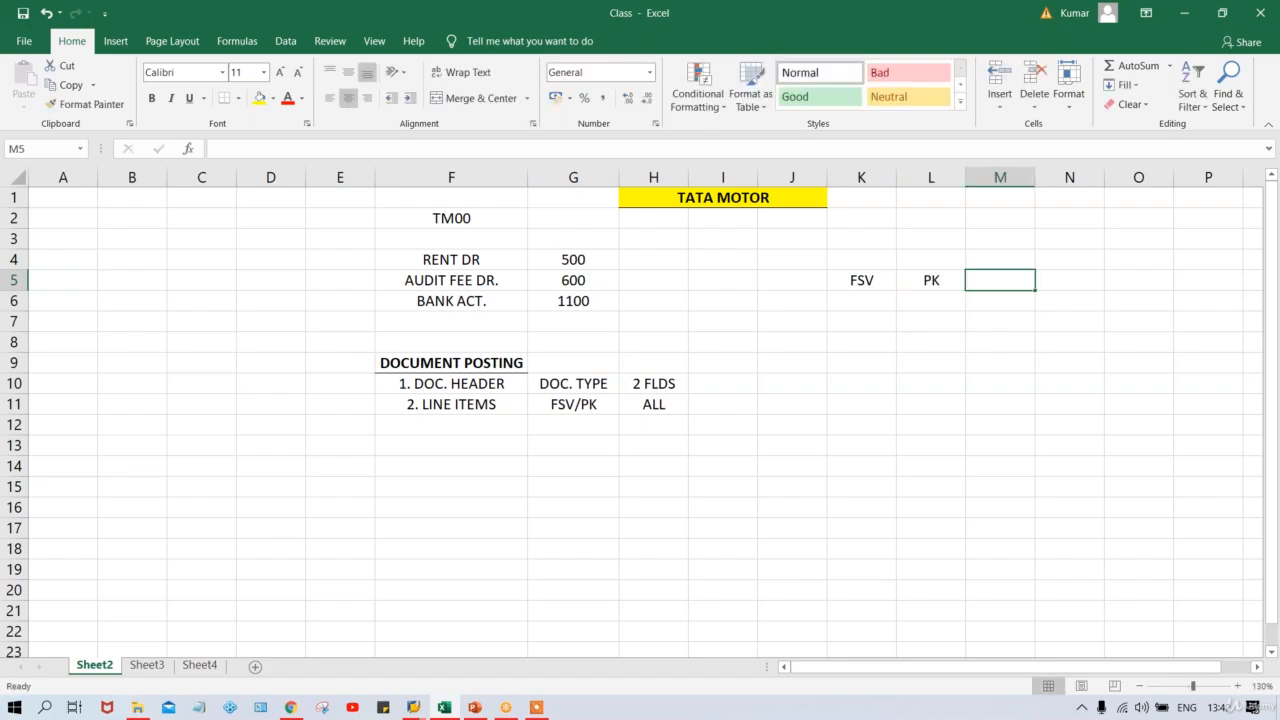
{"action": "type", "text": "RESULS"}
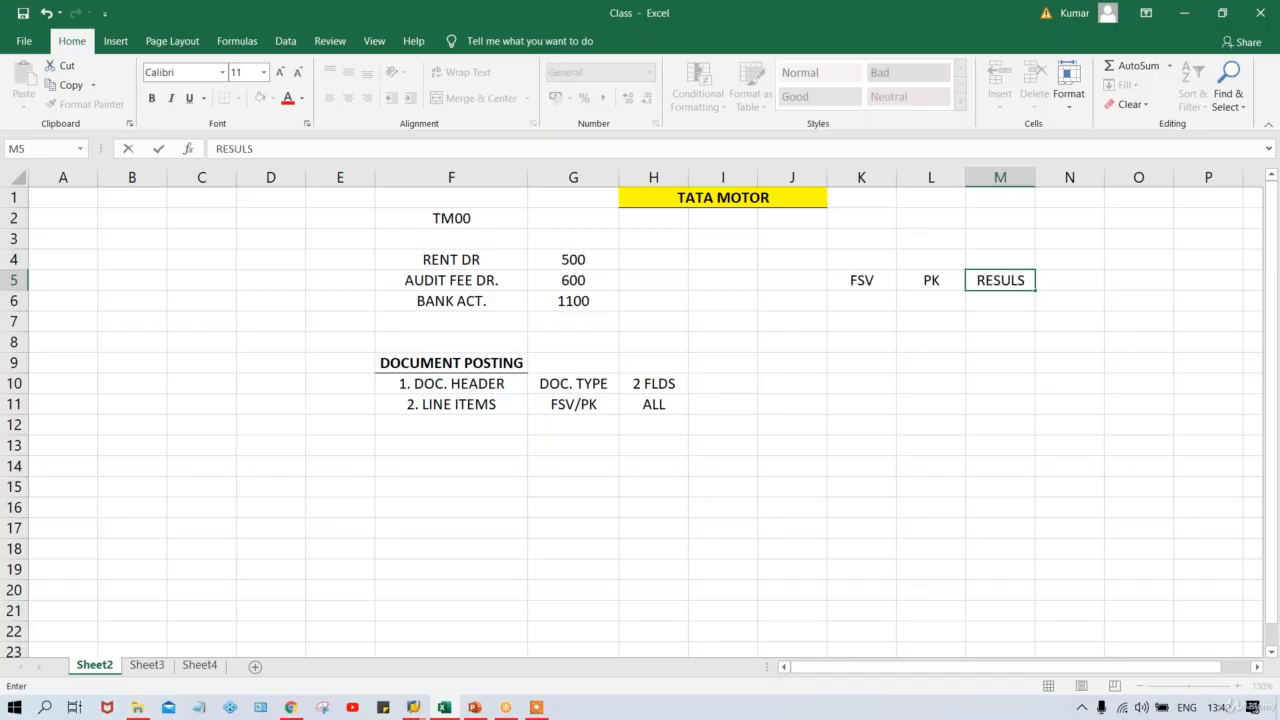
{"action": "key", "text": "BackSpace"}
{"action": "type", "text": "T"}
{"action": "key", "text": "Return"}
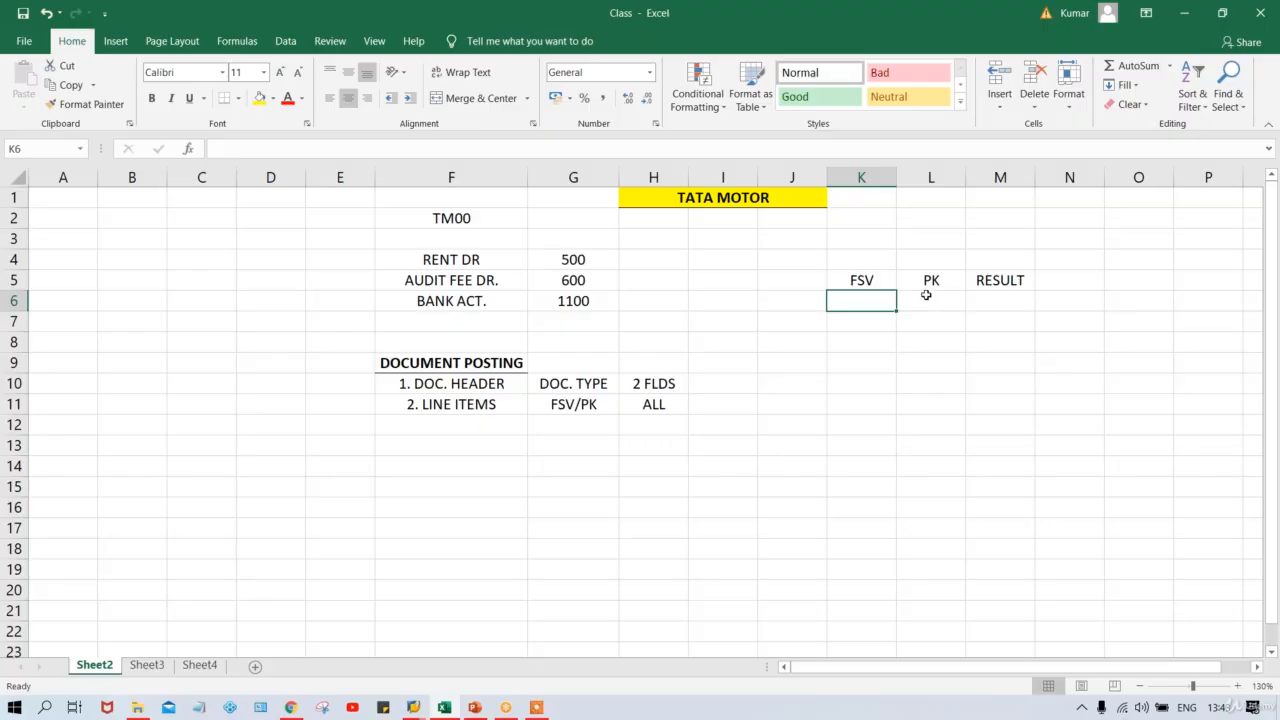
Label L4 as CLIENT and K4 as CC above the PK and FSV headers.
{"action": "left_click", "coordinate": [926, 296]}
{"action": "left_click", "coordinate": [928, 253]}
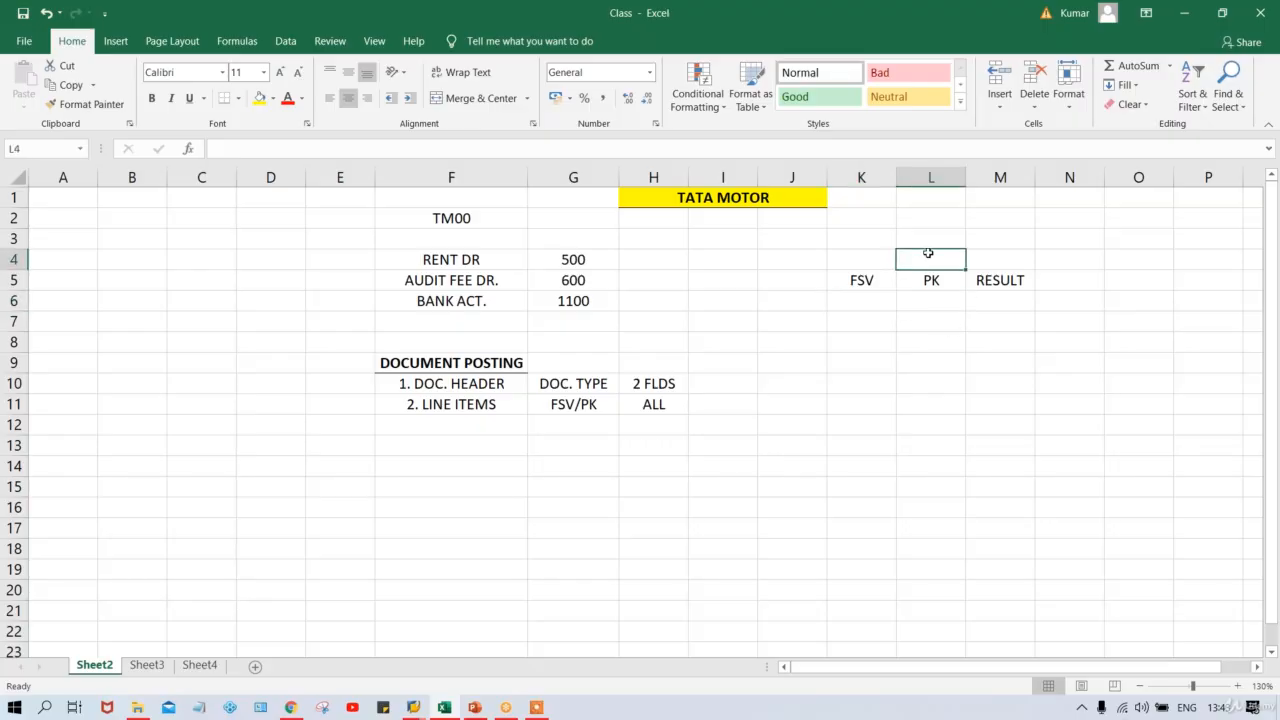
{"action": "type", "text": "CLIENT"}
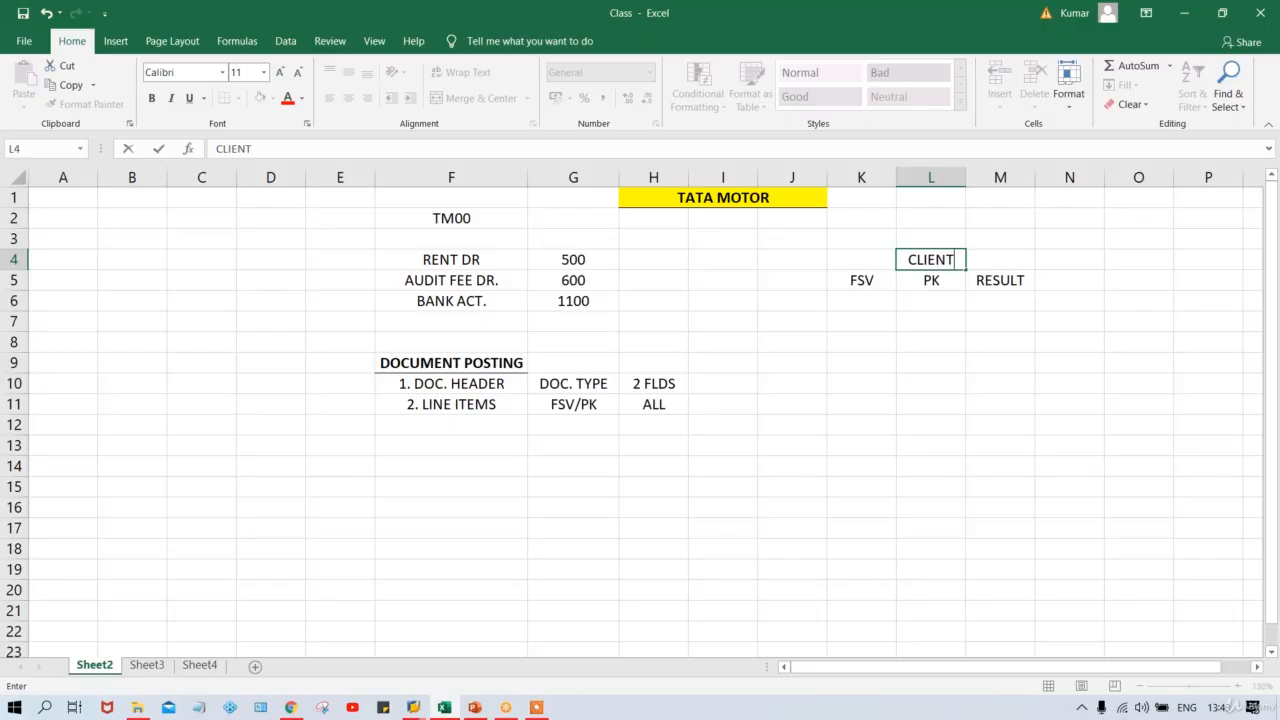
{"action": "left_click", "coordinate": [861, 259]}
{"action": "type", "text": "CC"}
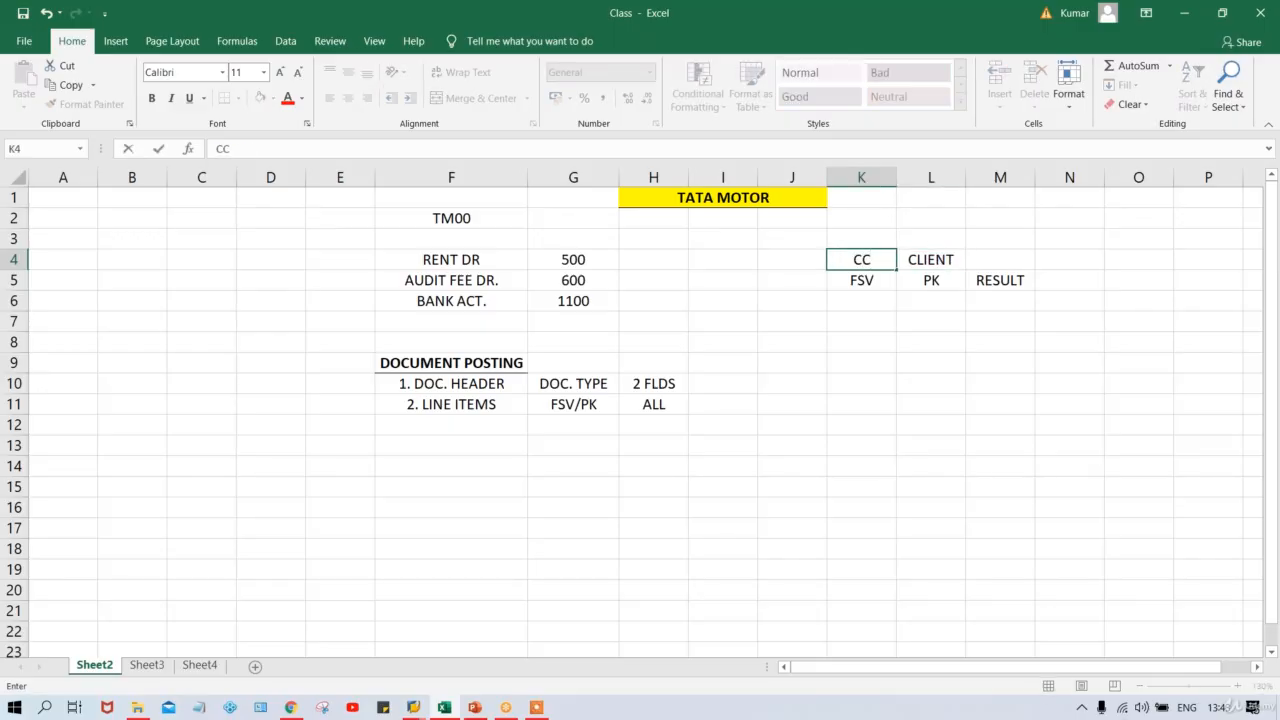
{"action": "key", "text": "Return"}
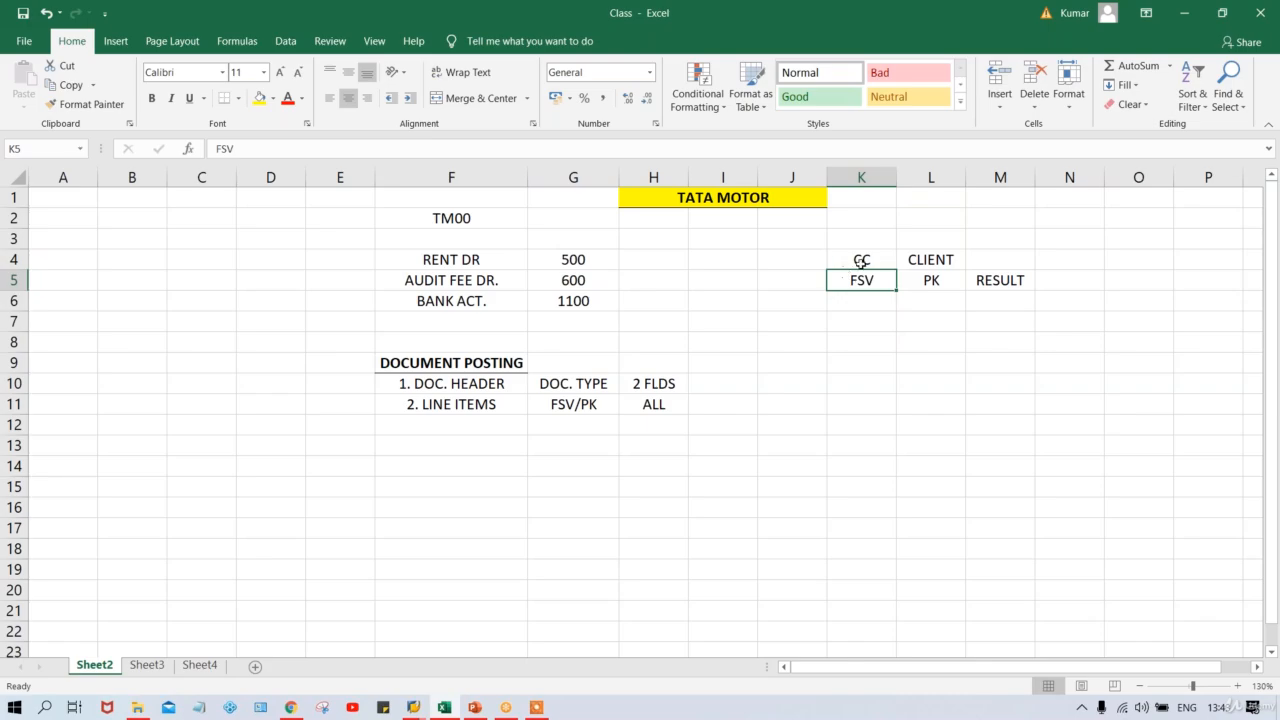
Make the FSV, PK and RESULT headers in K5:M5 bold.
{"action": "left_click_drag", "start_coordinate": [855, 280], "coordinate": [1000, 280]}
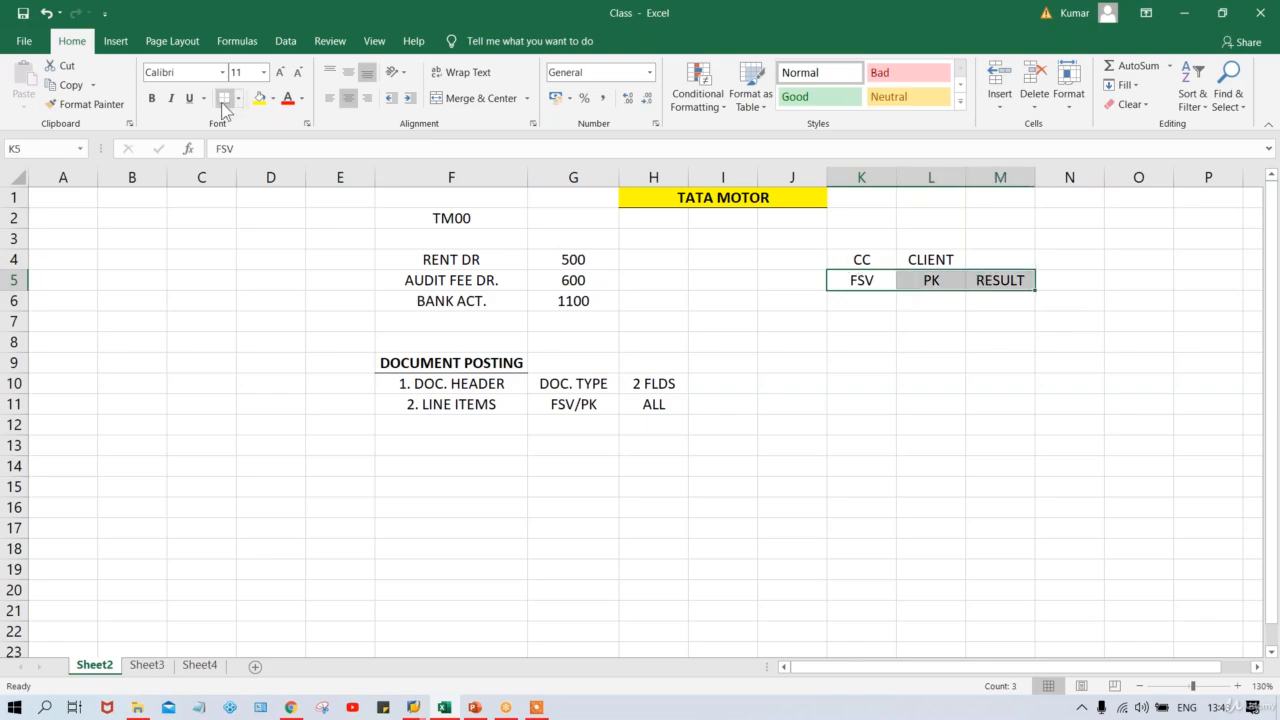
{"action": "key", "text": "ctrl+b"}
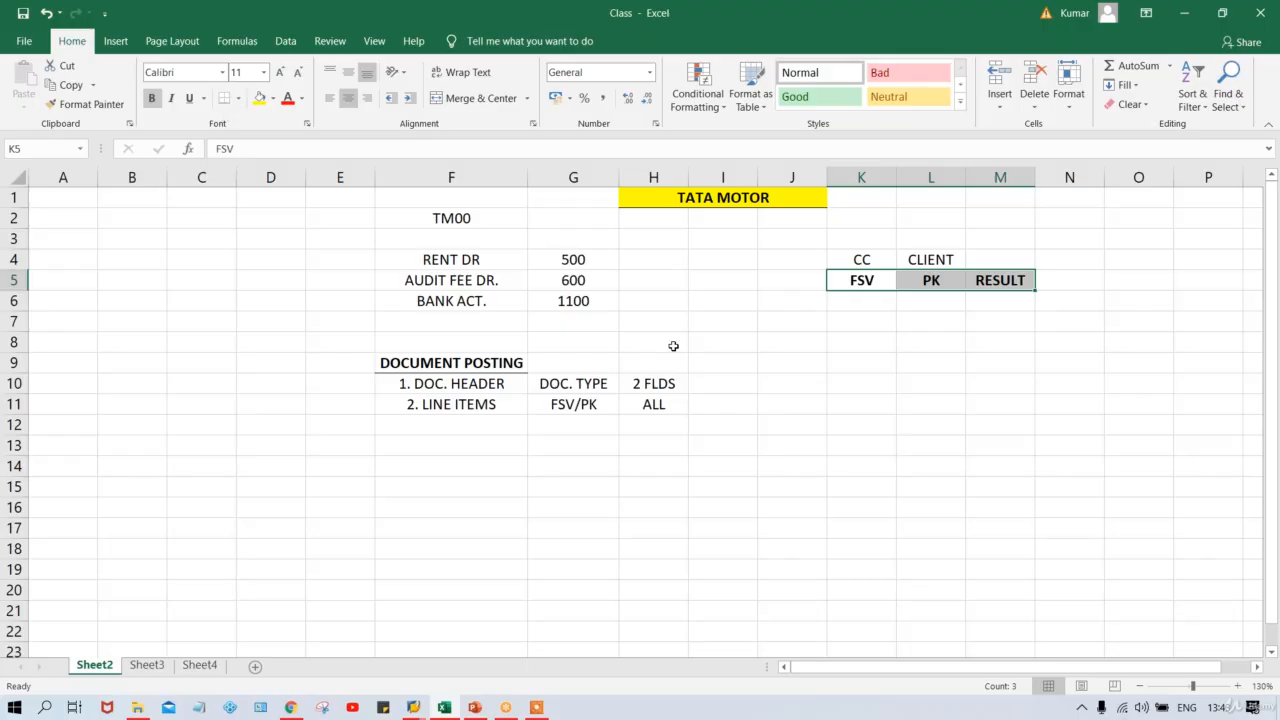
{"action": "left_click", "coordinate": [843, 362]}
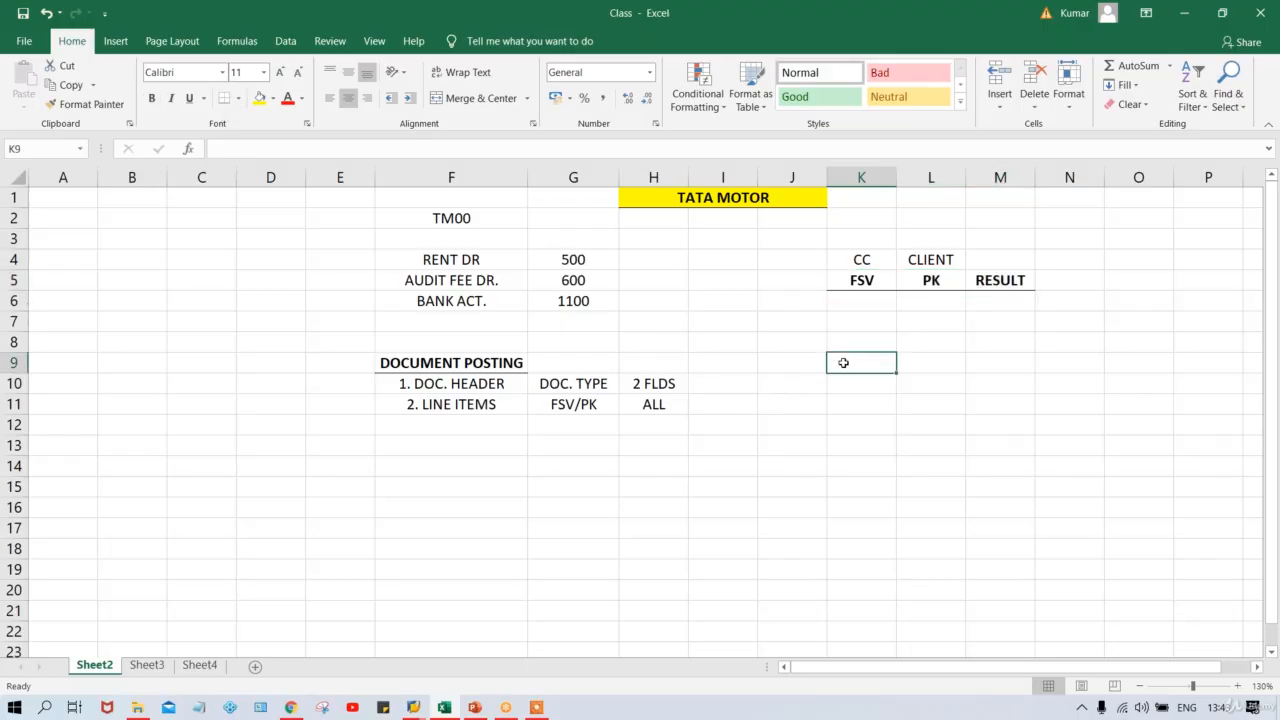
Enter S under FSV in K6 and O under PK in L6.
{"action": "left_click", "coordinate": [858, 301]}
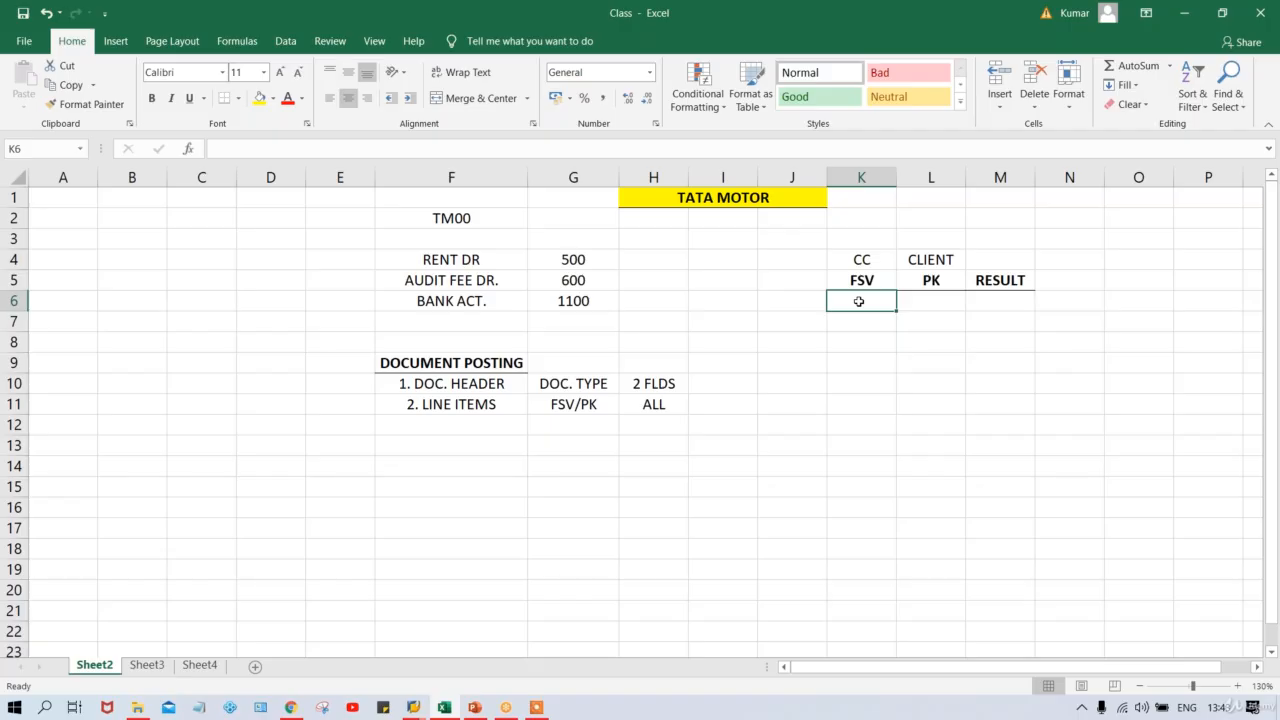
{"action": "type", "text": "S"}
{"action": "key", "text": "Tab"}
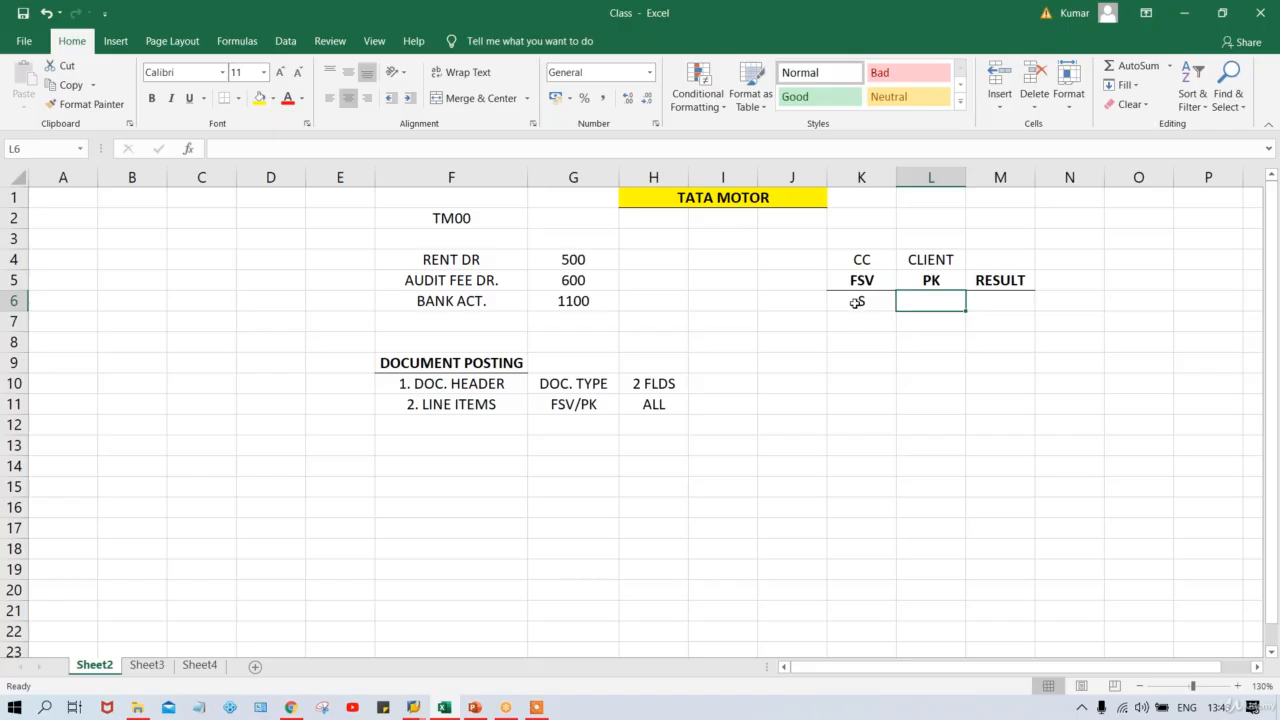
{"action": "type", "text": "O"}
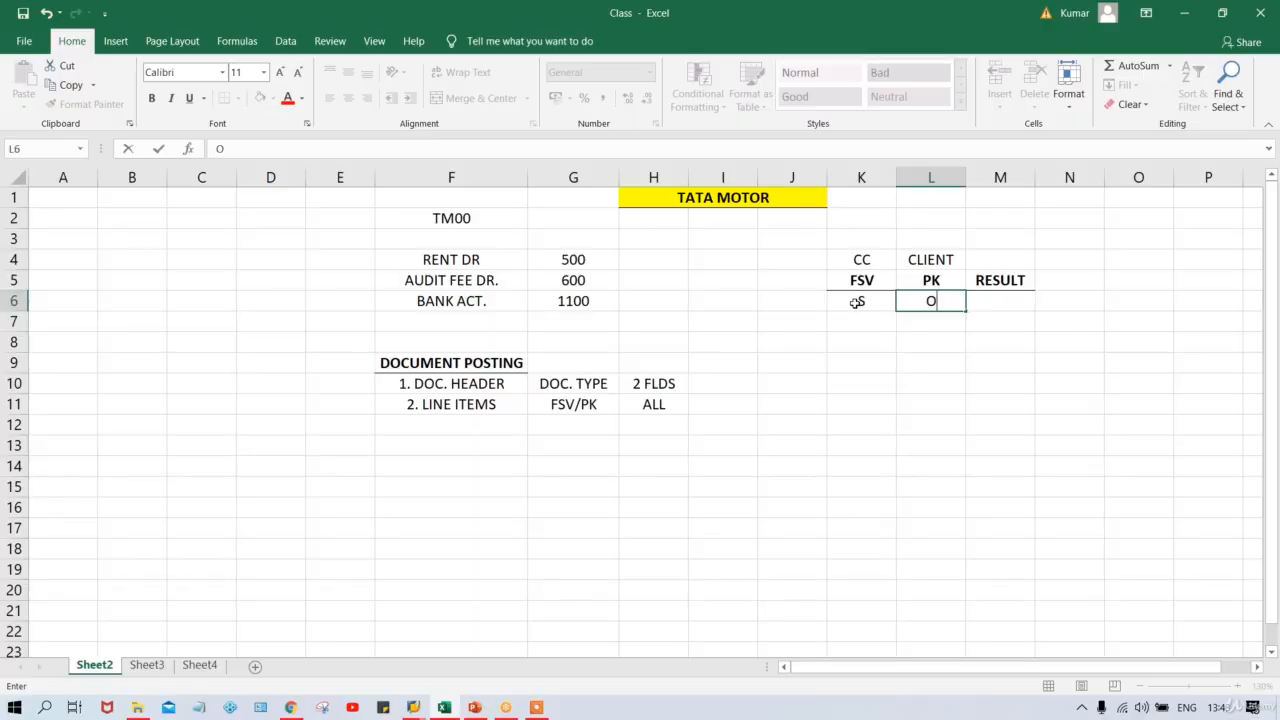
{"action": "key", "text": "Tab"}
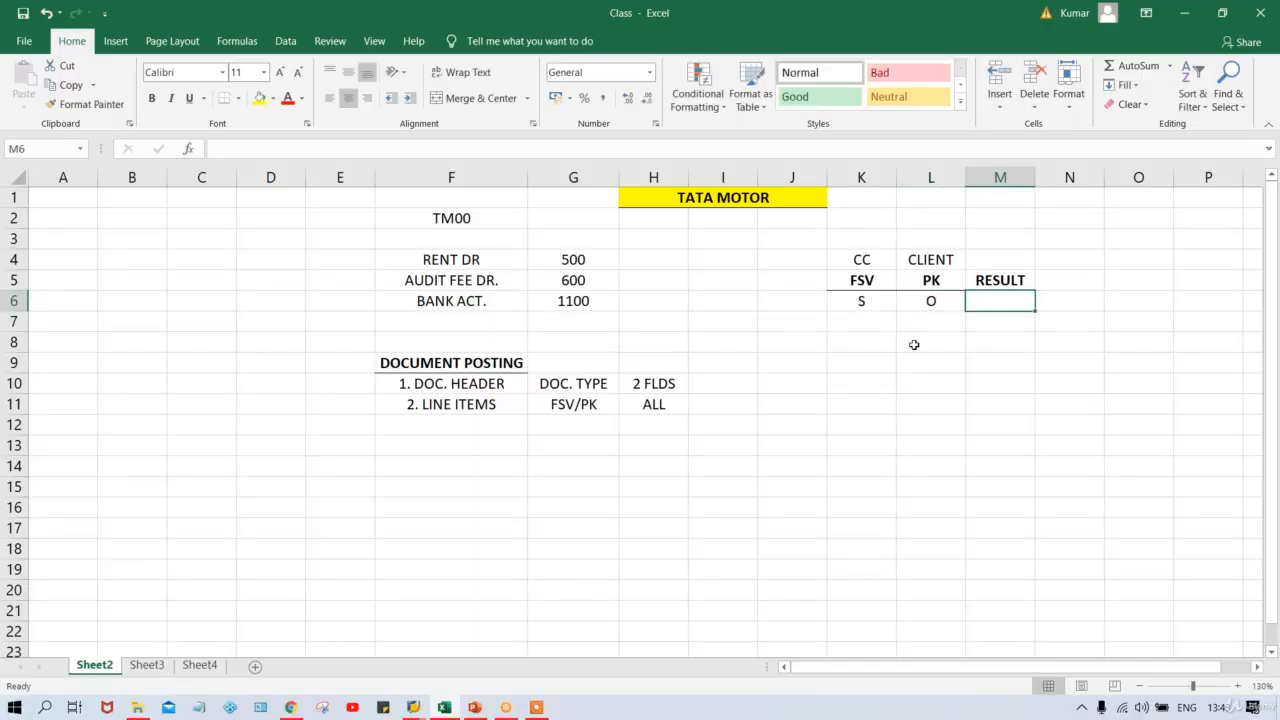
{"action": "left_click", "coordinate": [862, 306]}
{"action": "left_click", "coordinate": [929, 301]}
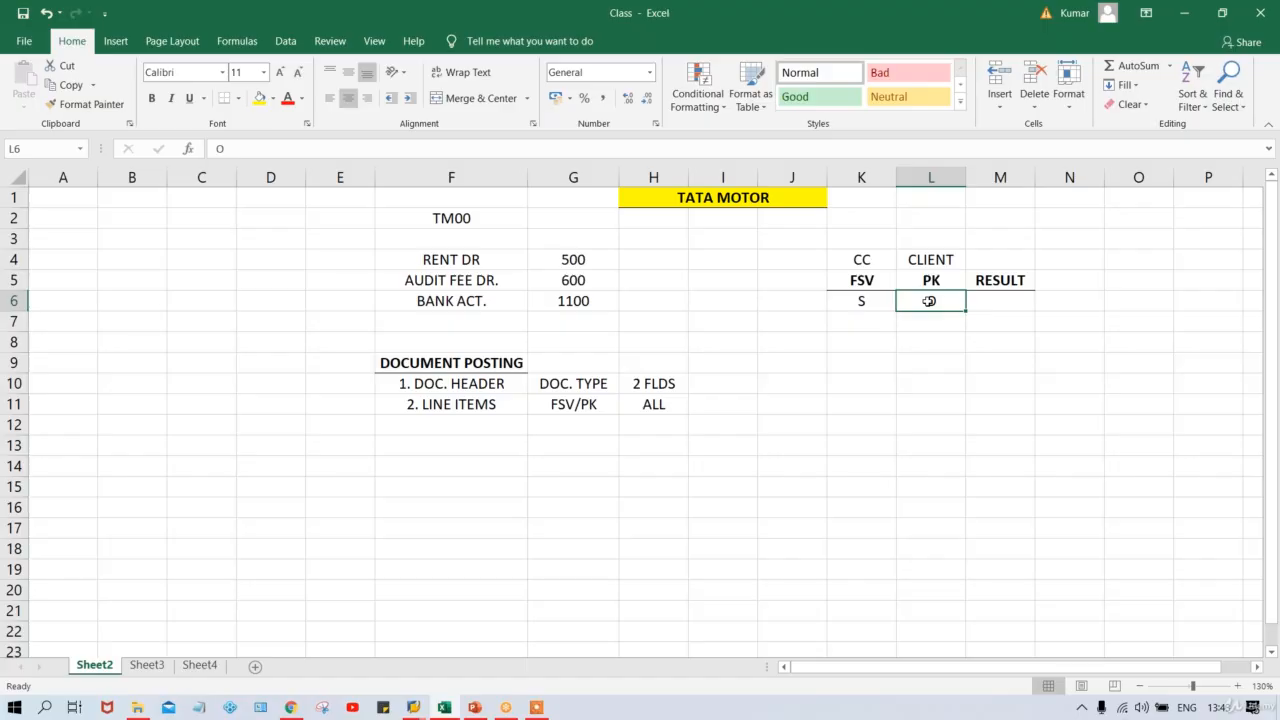
{"action": "left_click", "coordinate": [932, 347]}
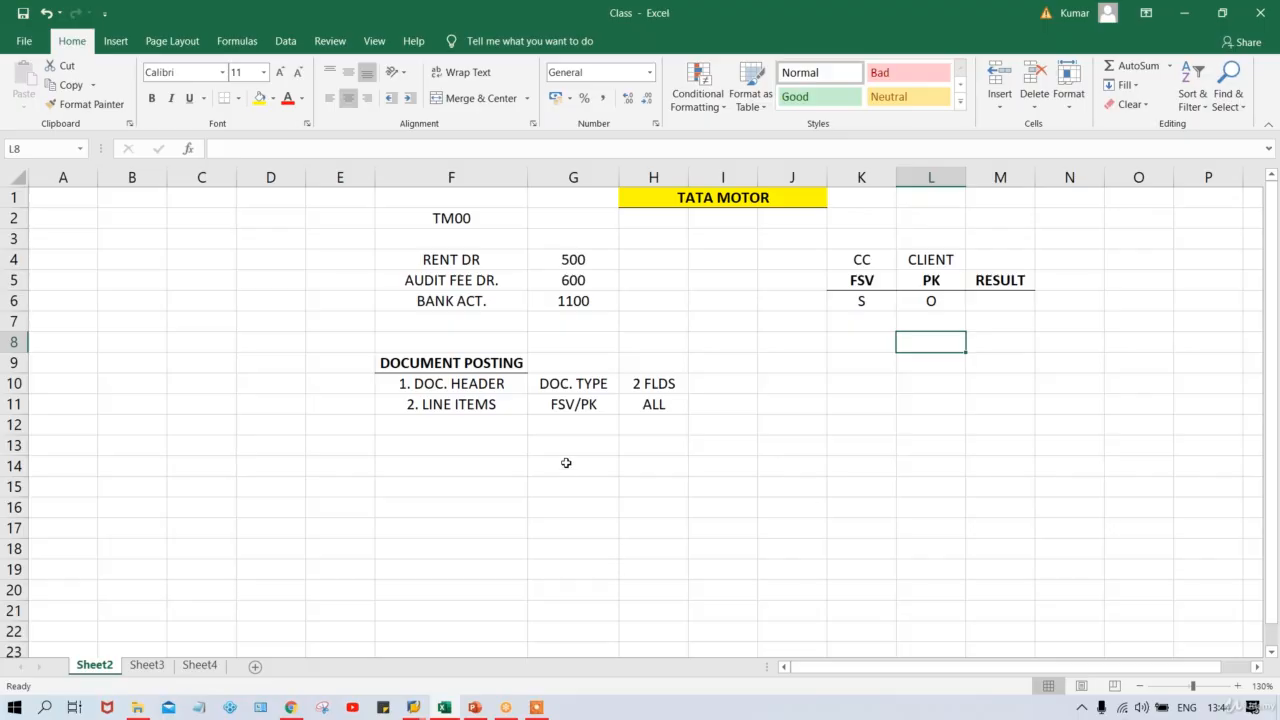
Open field status group G001 in variant TFSV, checking the FSV rule value in Excel cell K6.
{"action": "left_click", "coordinate": [413, 707]}
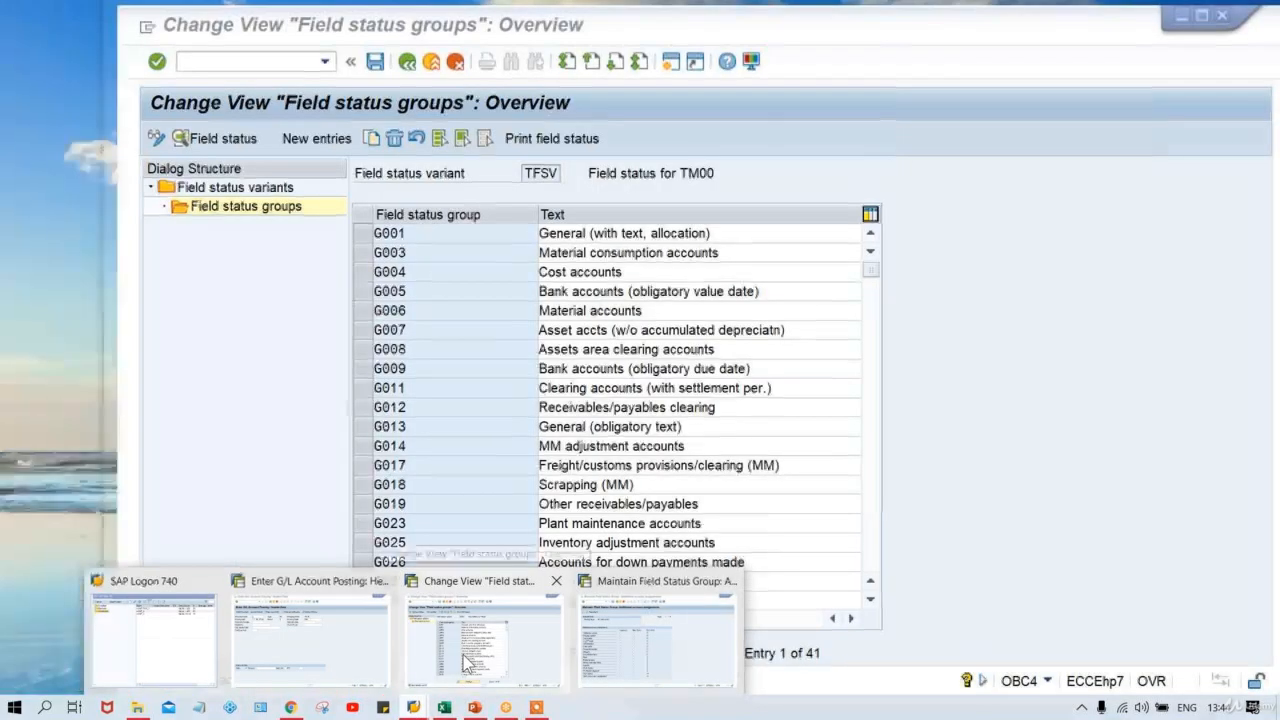
{"action": "left_click", "coordinate": [466, 662]}
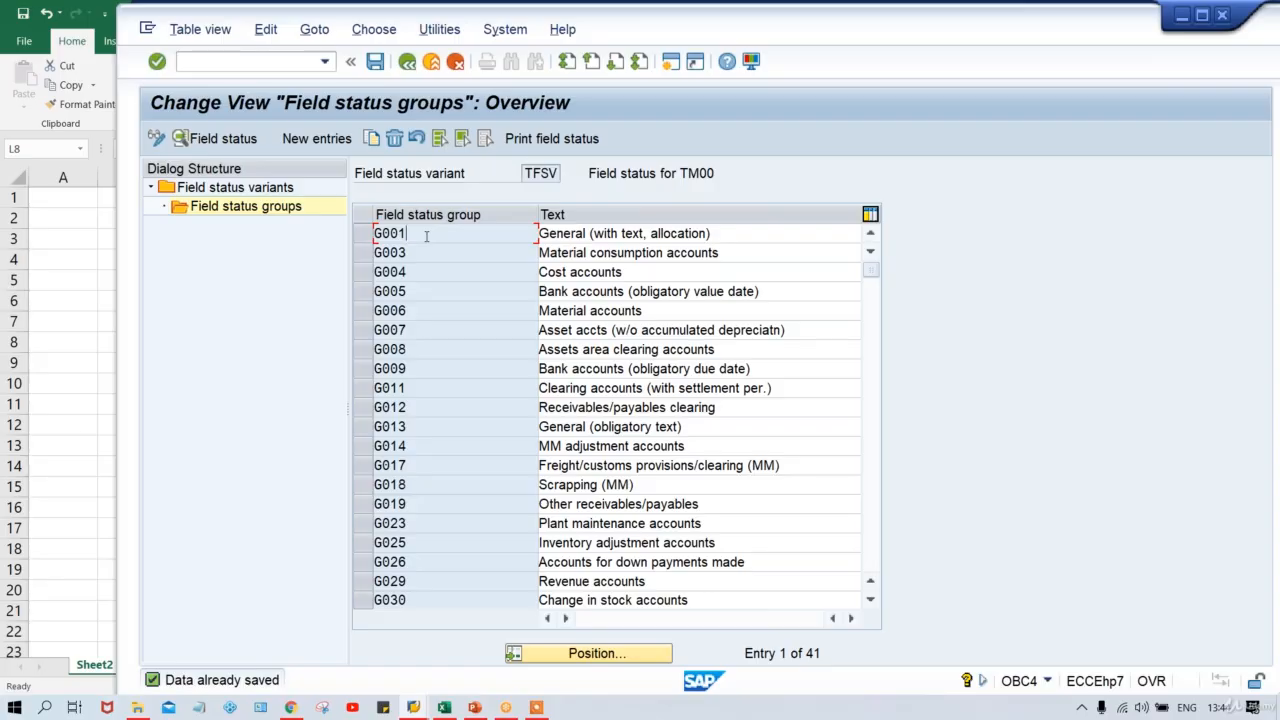
{"action": "double_click", "coordinate": [426, 235]}
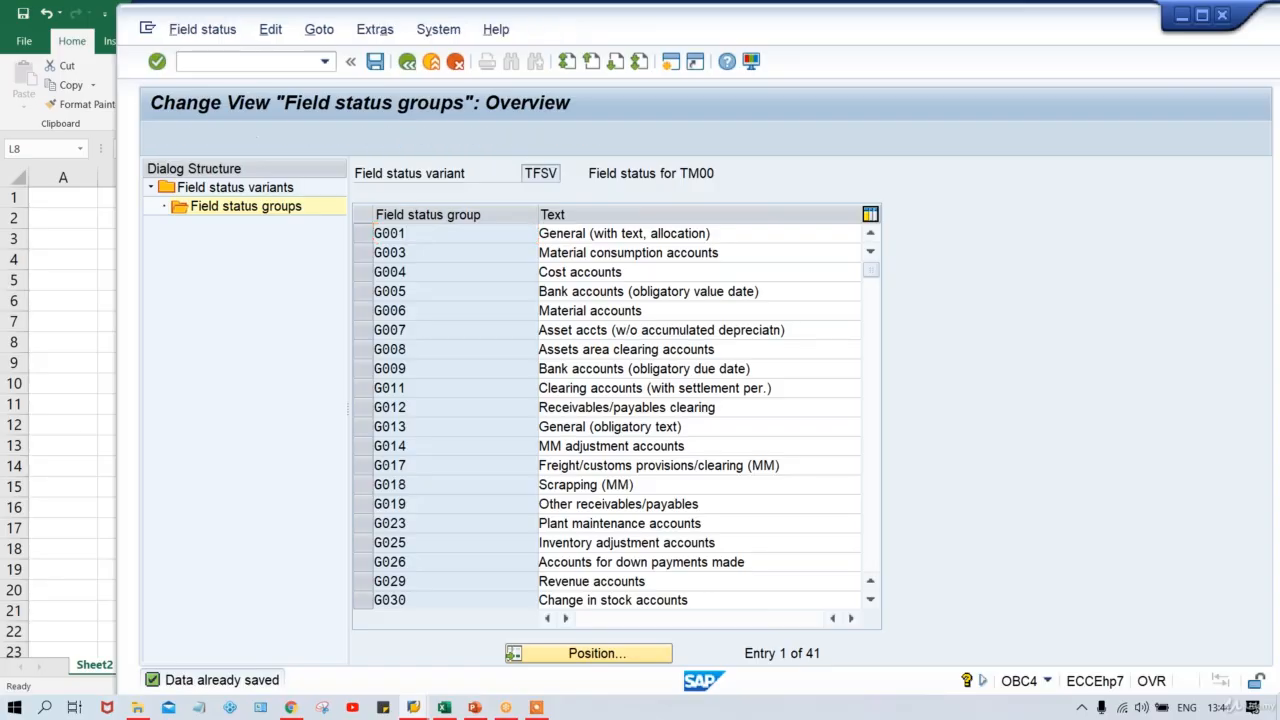
{"action": "left_click", "coordinate": [449, 708]}
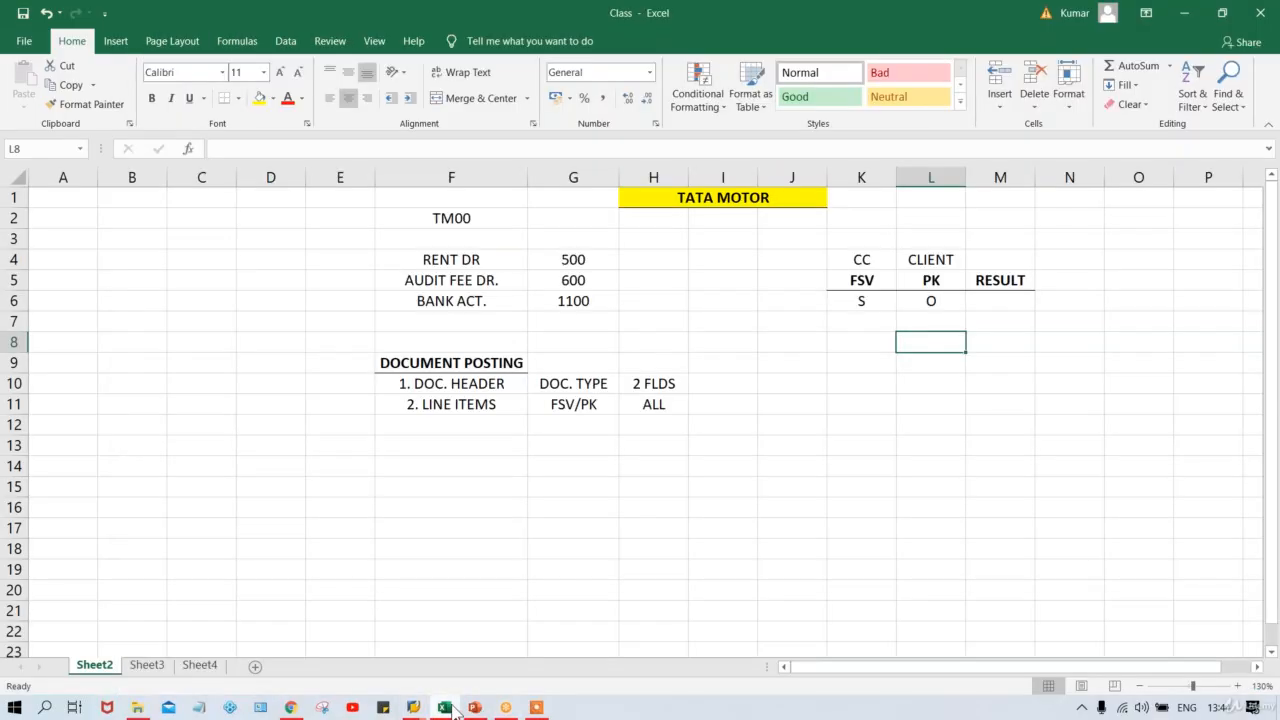
{"action": "left_click", "coordinate": [862, 302]}
{"action": "key", "text": "alt+Tab"}
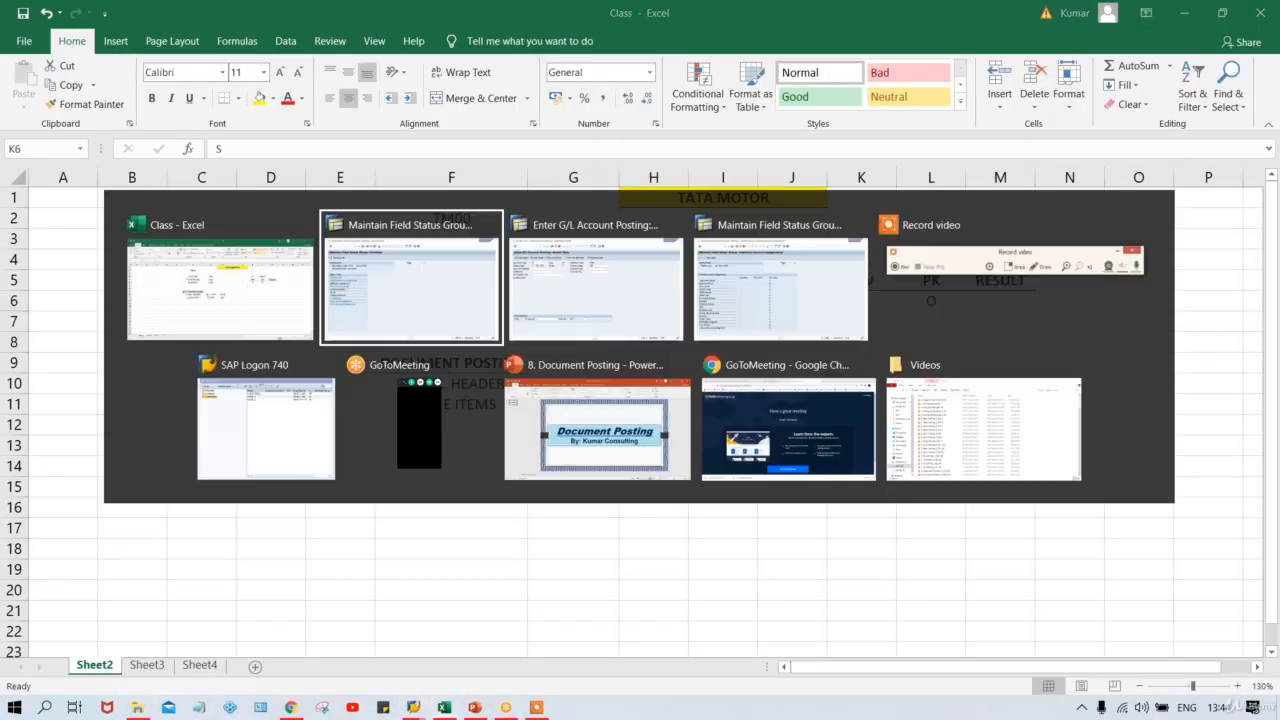
Set Business Area to Suppress in G001's Additional account assignments and save.
{"action": "double_click", "coordinate": [262, 272]}
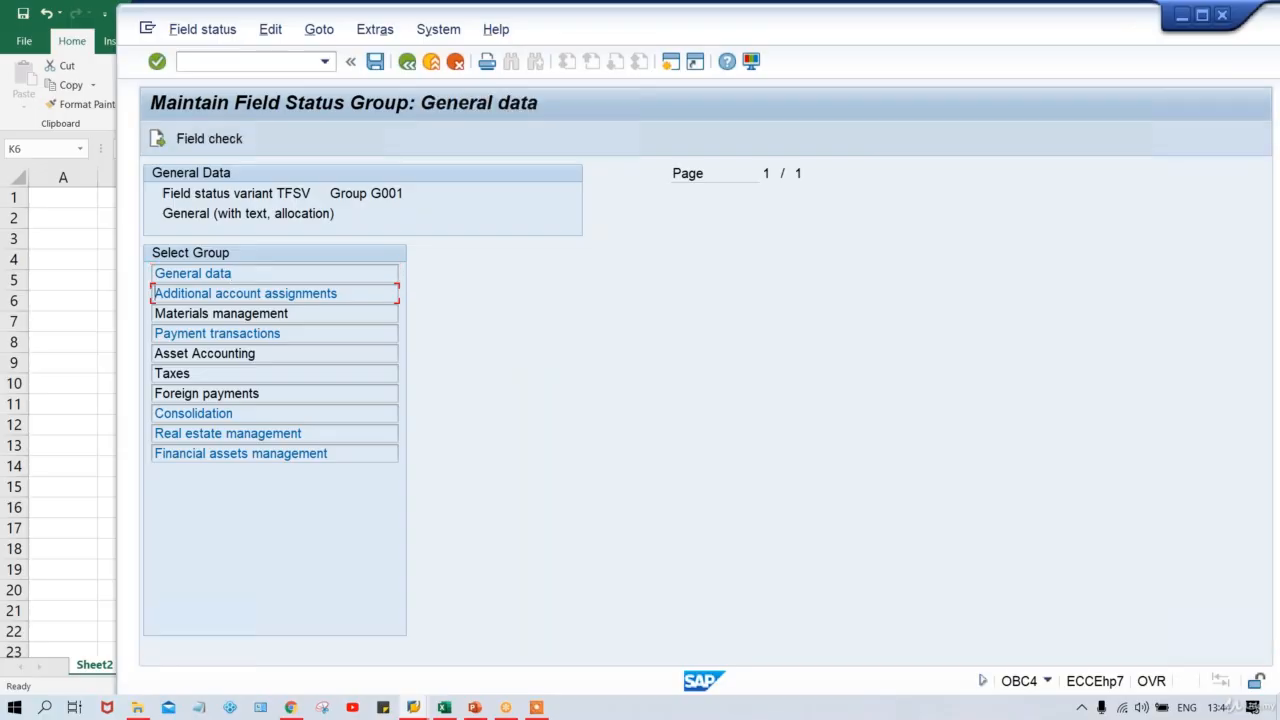
{"action": "left_click", "coordinate": [407, 61]}
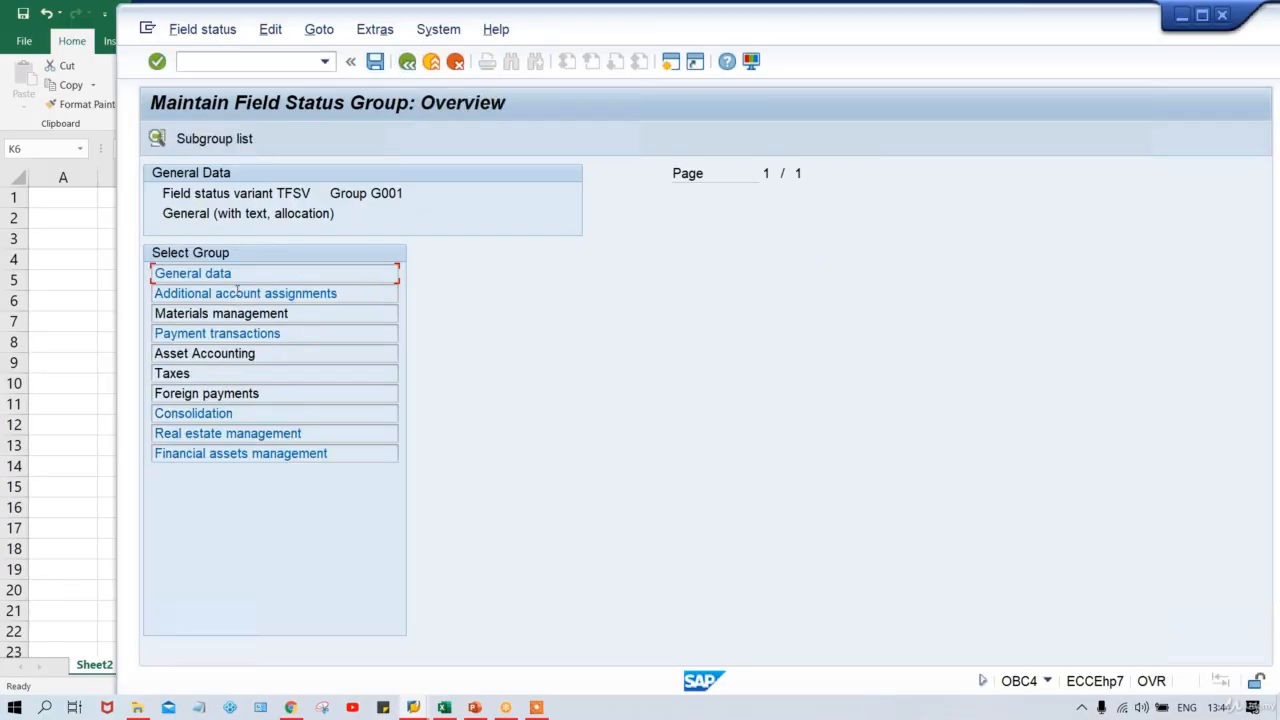
{"action": "double_click", "coordinate": [266, 293]}
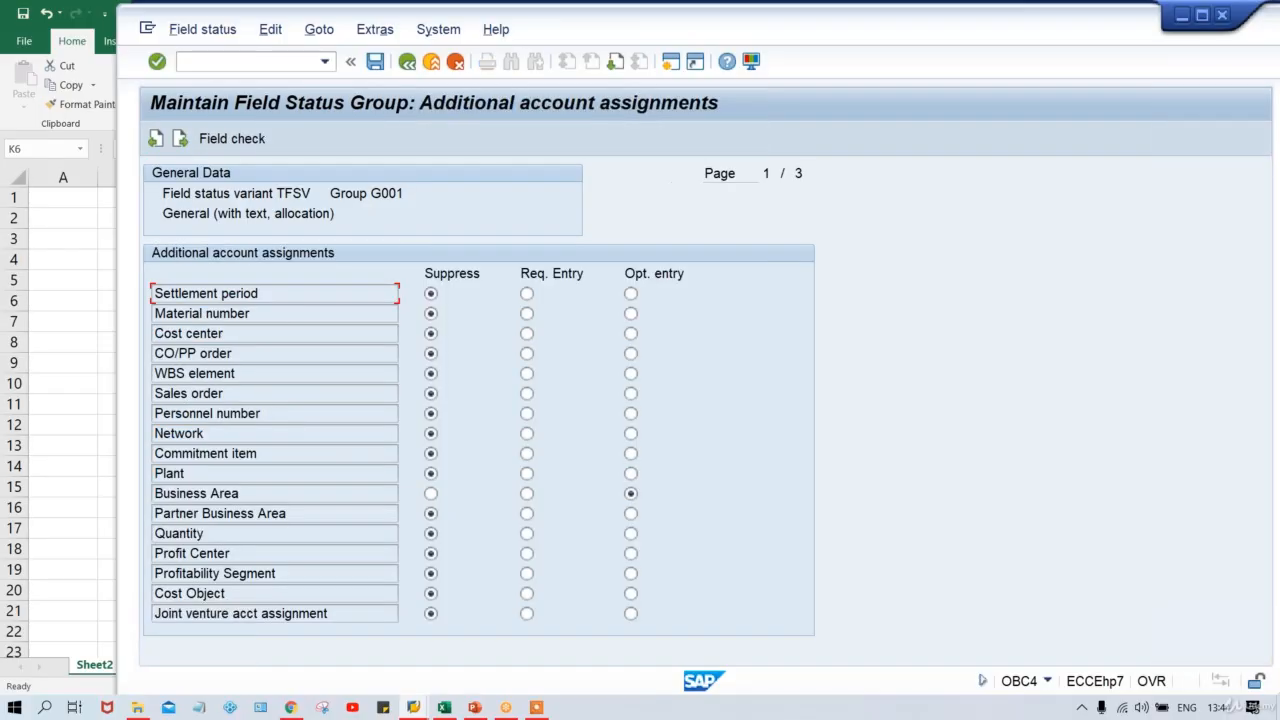
{"action": "left_click", "coordinate": [431, 494]}
{"action": "key", "text": "ctrl+s"}
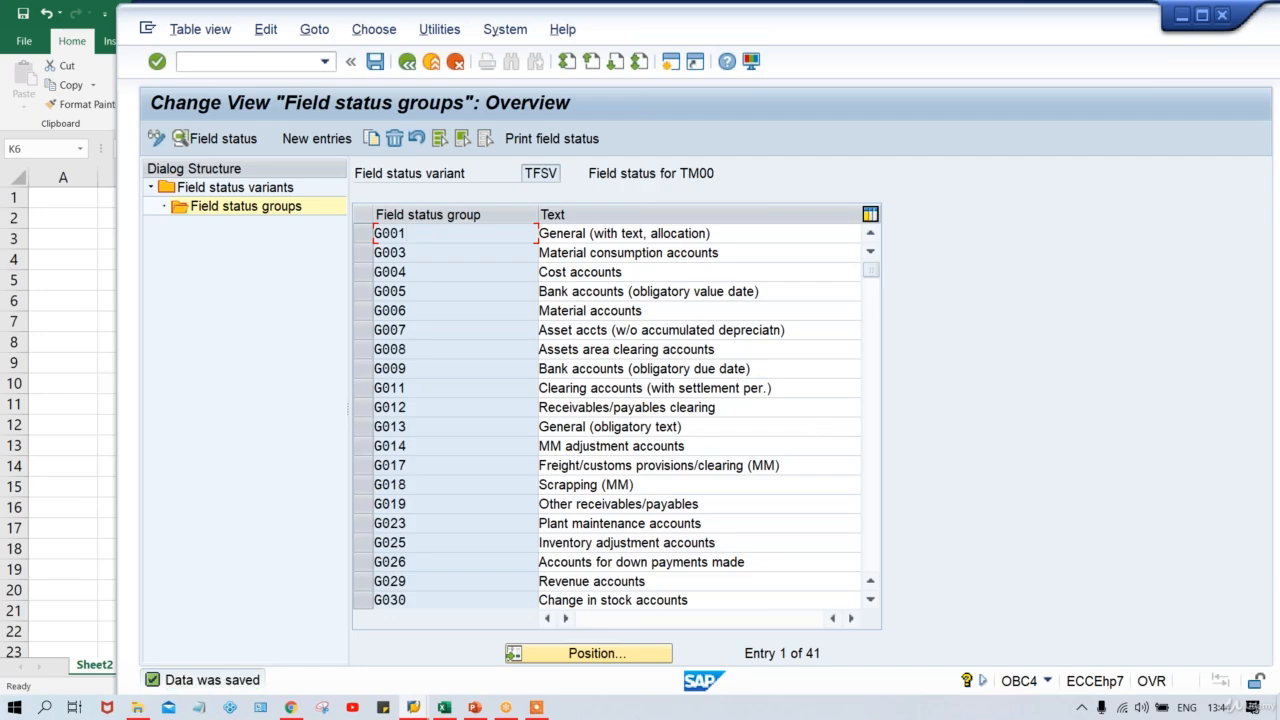
Bring the G/L account posting header screen for company code TM00 forward.
{"action": "left_click", "coordinate": [413, 707]}
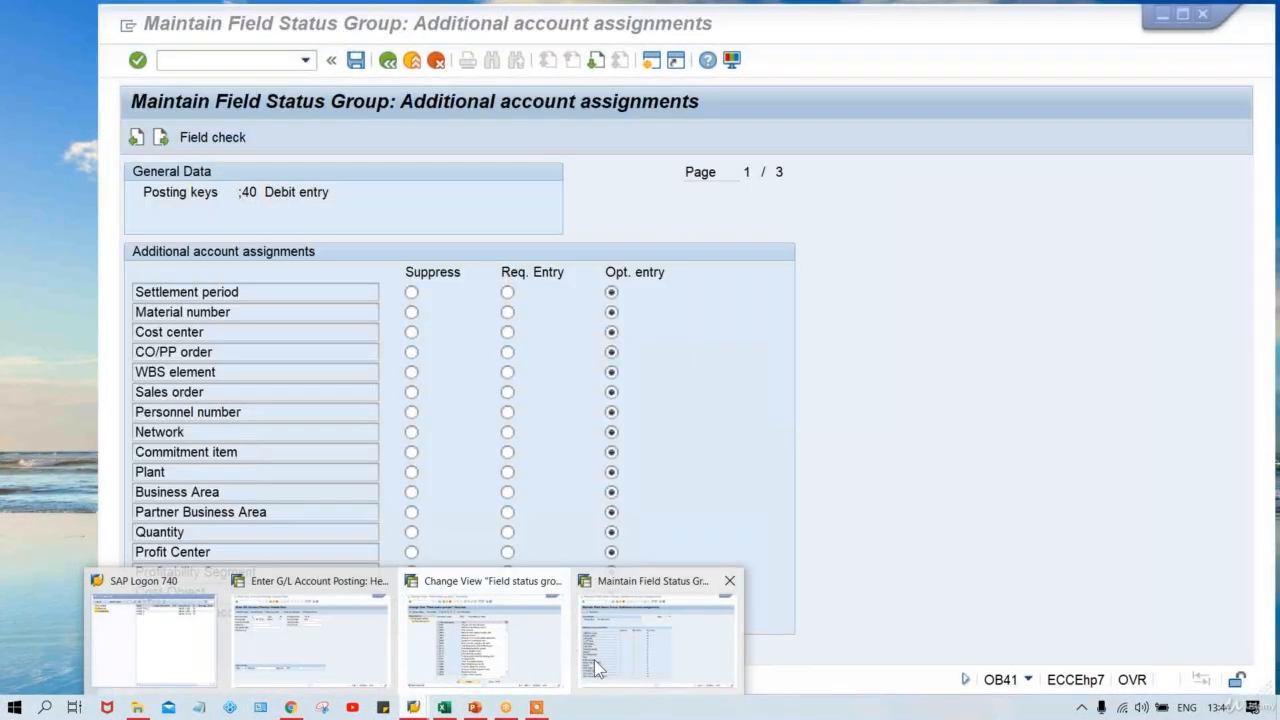
{"action": "left_click", "coordinate": [594, 660]}
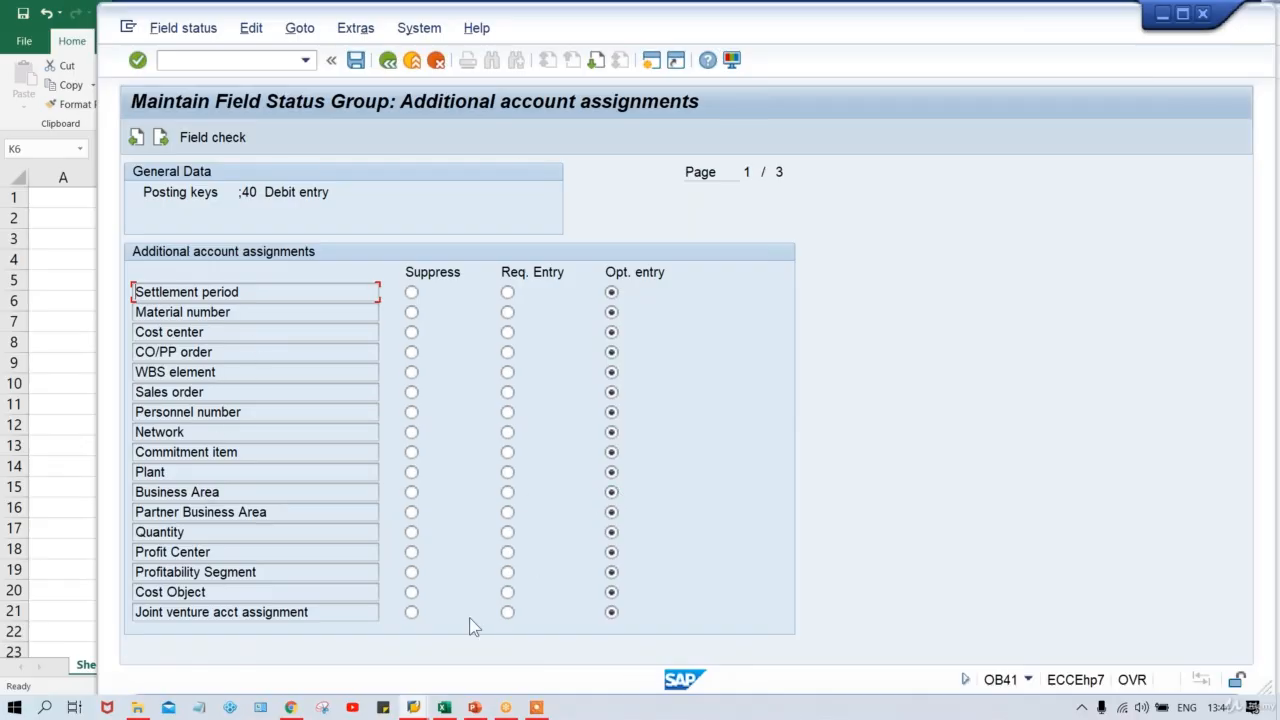
{"action": "left_click", "coordinate": [415, 708]}
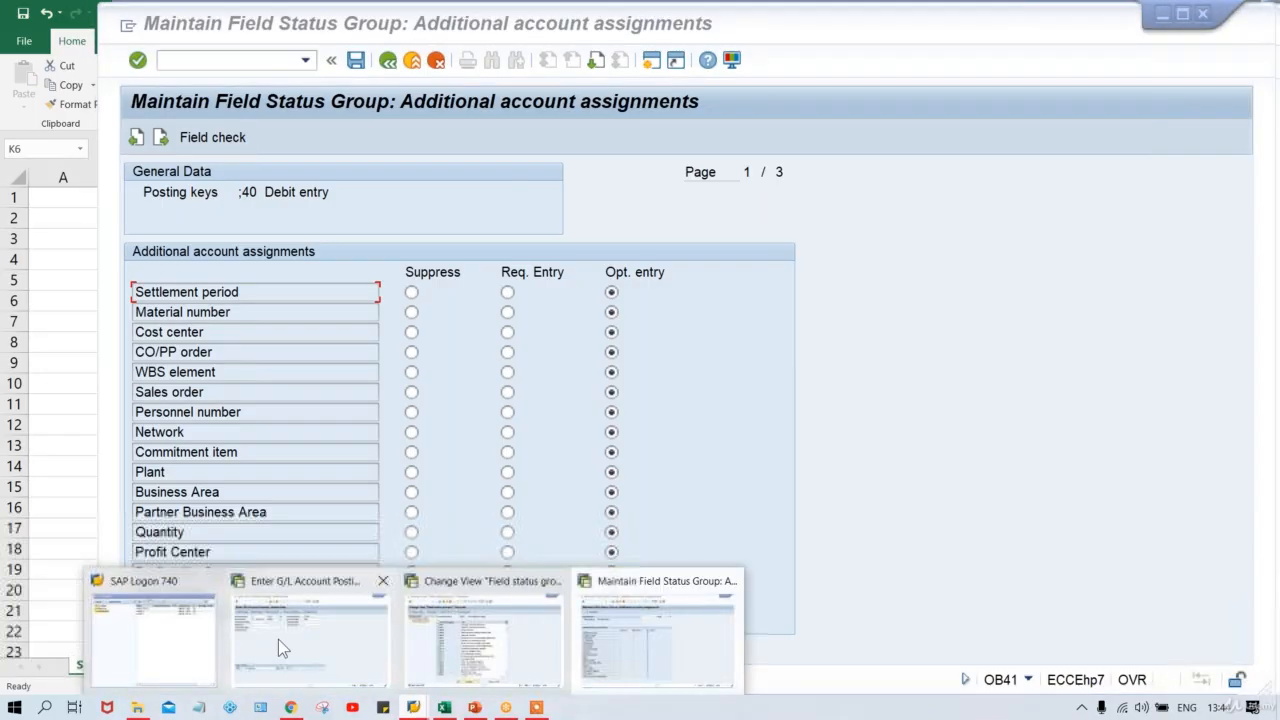
{"action": "left_click", "coordinate": [278, 639]}
Restart F-02 with /NF-02 and set the document date to 11.08.2020.
{"action": "left_click", "coordinate": [215, 65]}
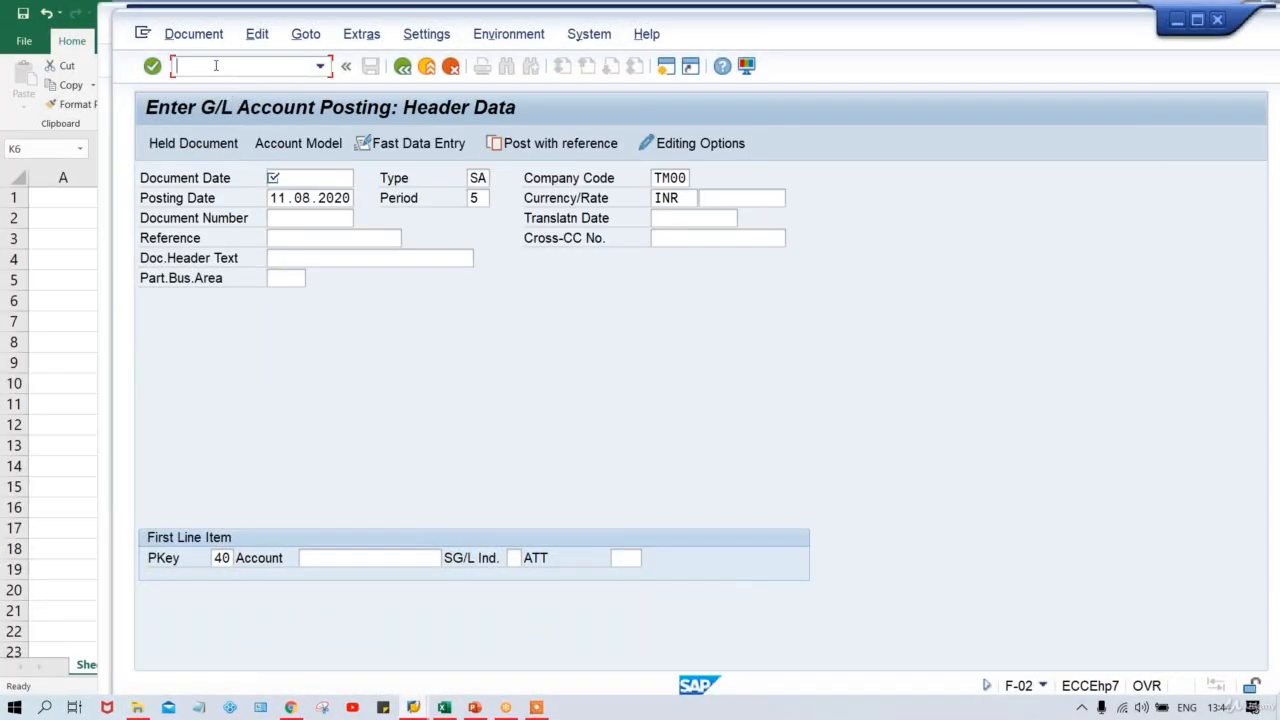
{"action": "type", "text": "/NF-02"}
{"action": "key", "text": "Return"}
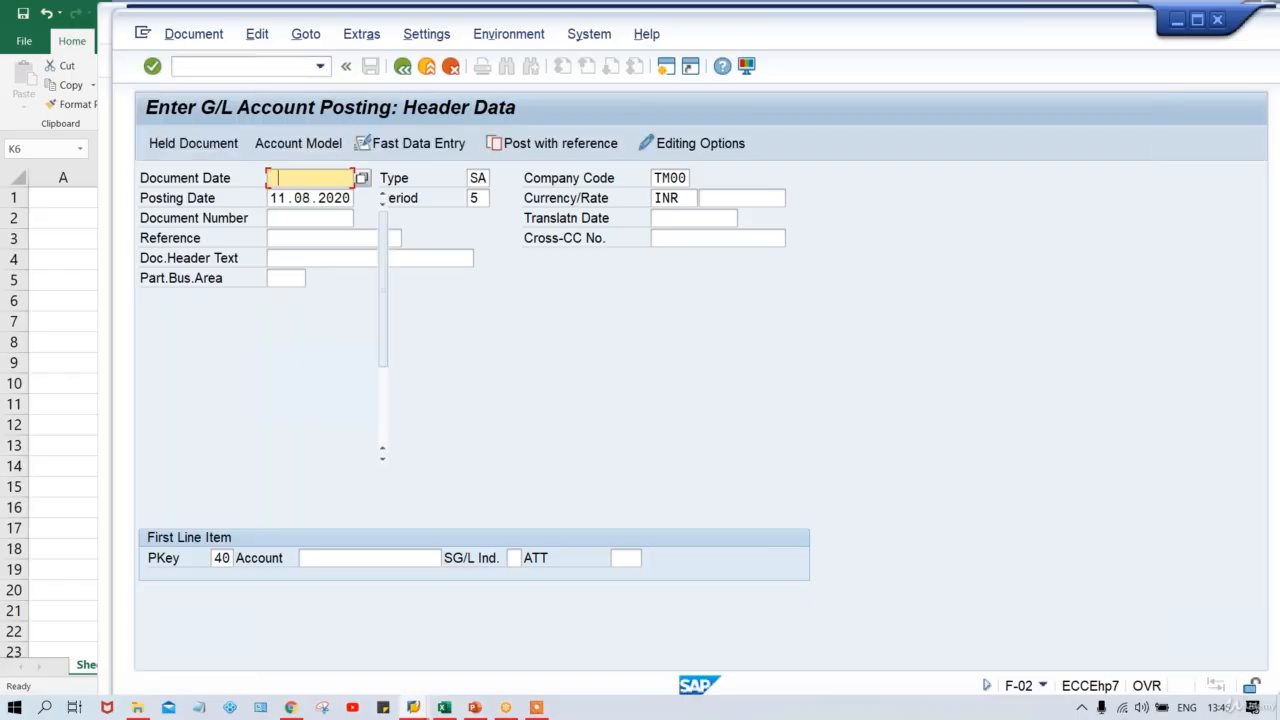
{"action": "key", "text": "Down"}
{"action": "key", "text": "Return"}
Enter the debit line: posting key 40, account 4000 (RENT ACT.), amount 1500.
{"action": "key", "text": "Return"}
{"action": "key", "text": "Tab"}
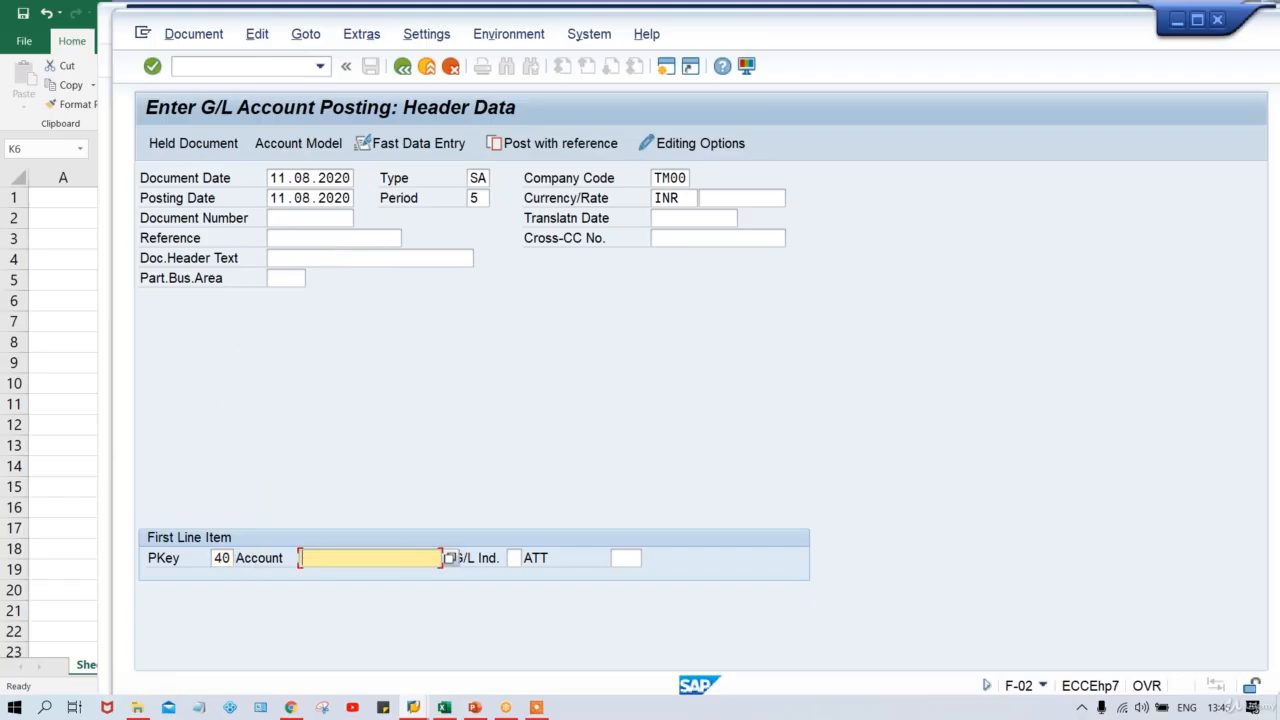
{"action": "type", "text": "4"}
{"action": "key", "text": "Down"}
{"action": "key", "text": "Return"}
{"action": "key", "text": "Return"}
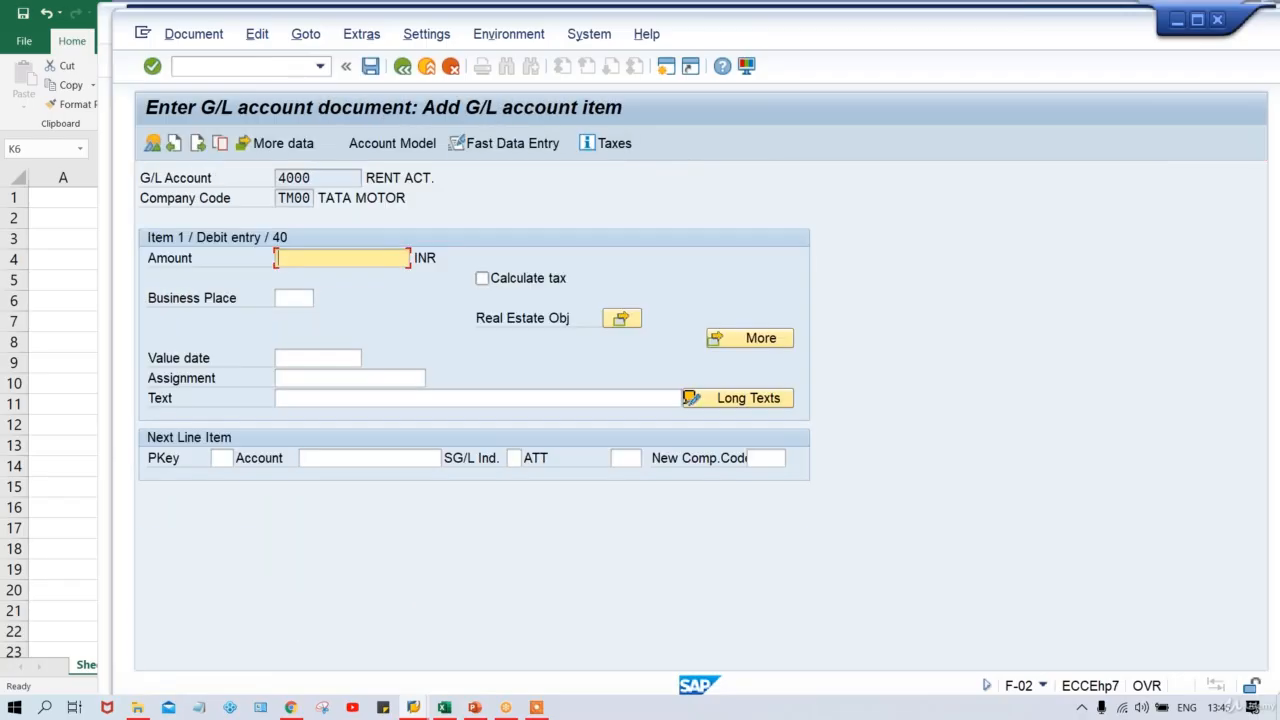
{"action": "type", "text": "1"}
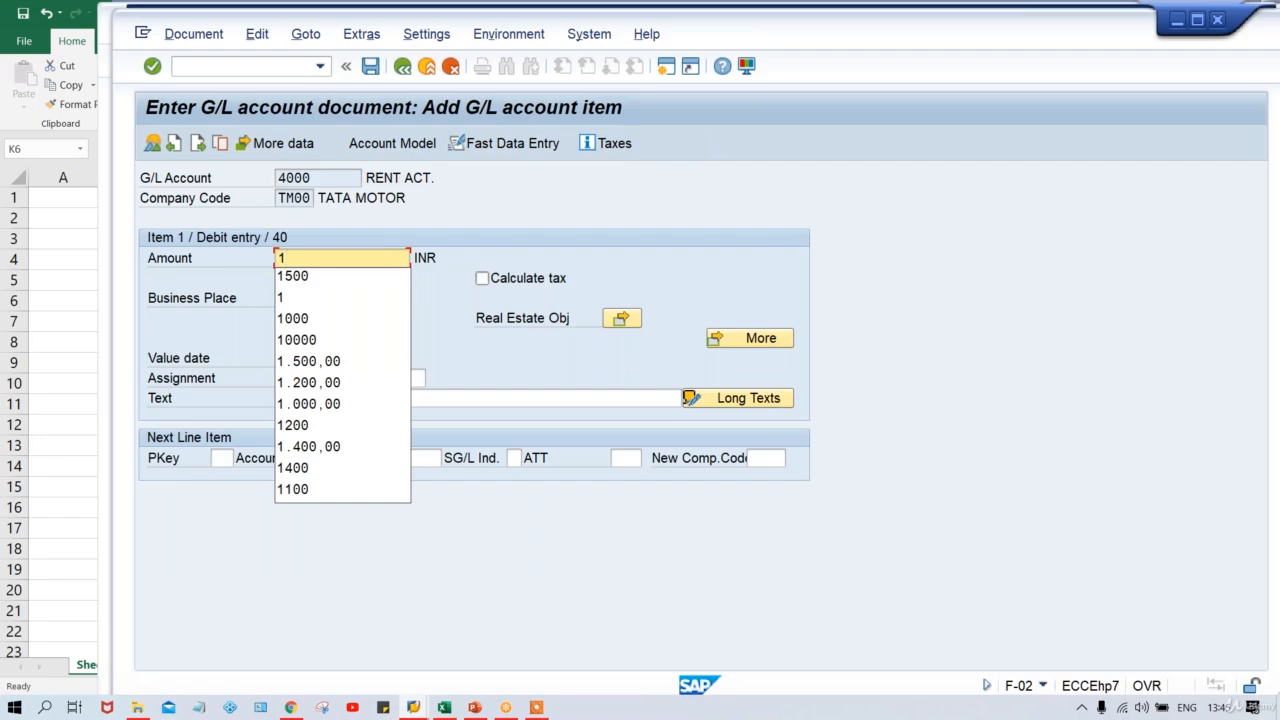
{"action": "type", "text": "000"}
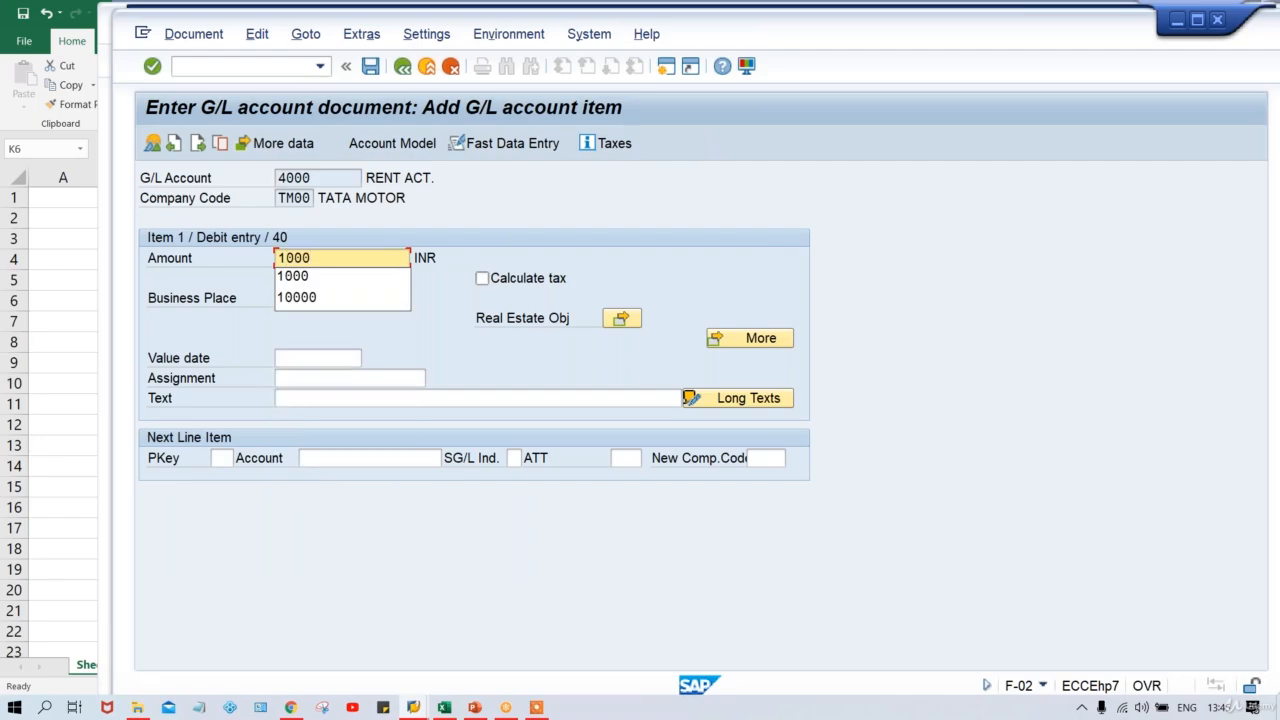
{"action": "key", "text": "BackSpace"}
{"action": "key", "text": "BackSpace"}
{"action": "key", "text": "BackSpace"}
{"action": "key", "text": "BackSpace"}
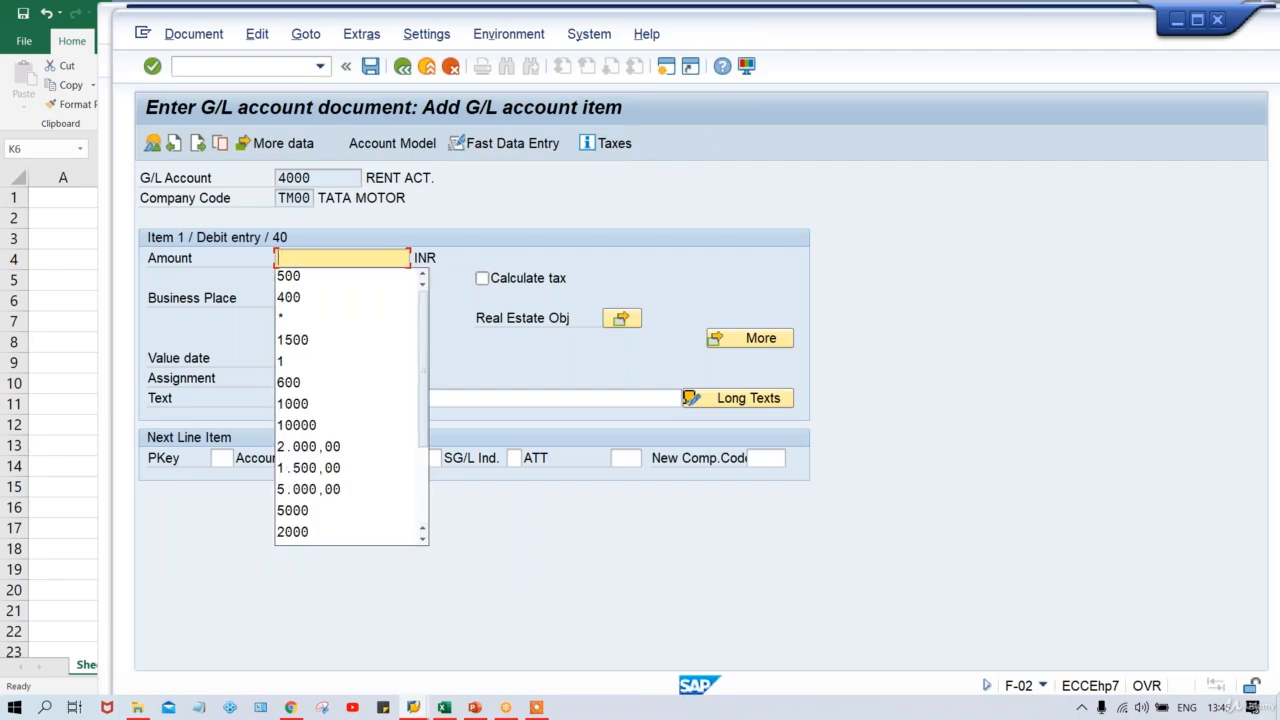
{"action": "key", "text": "Down"}
{"action": "key", "text": "Down"}
{"action": "key", "text": "Down"}
{"action": "key", "text": "Down"}
{"action": "key", "text": "Return"}
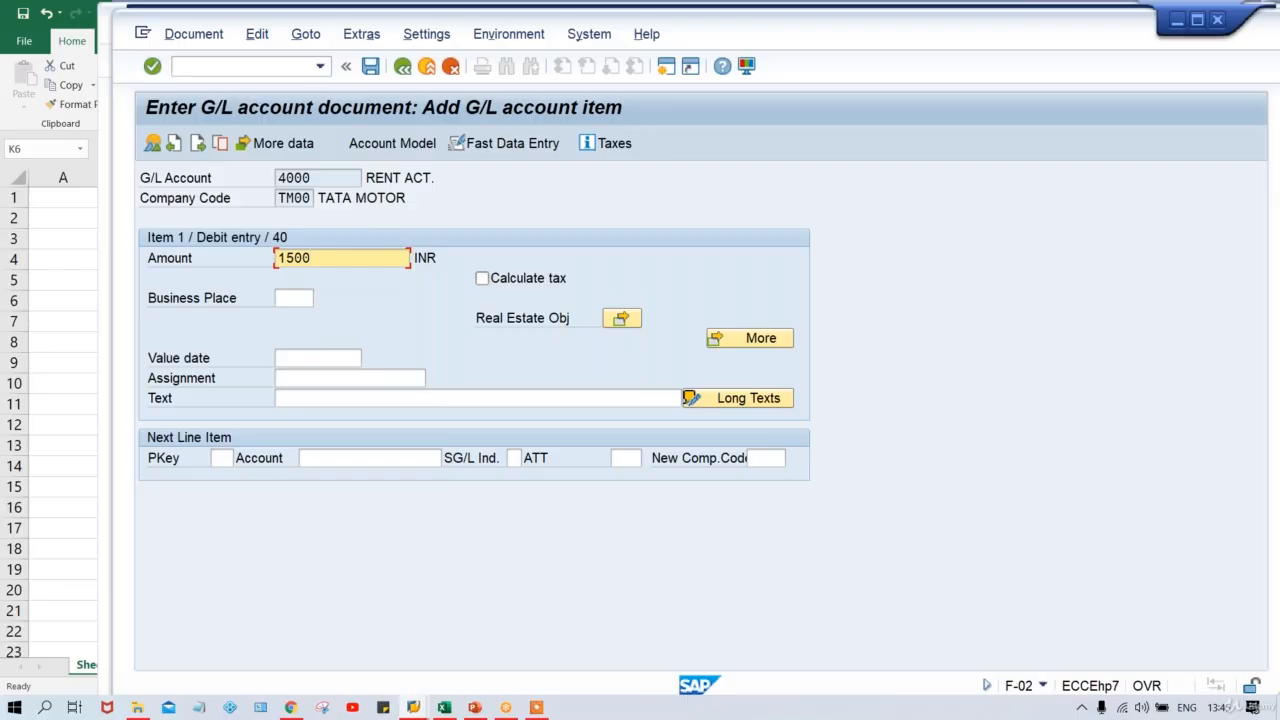
{"action": "key", "text": "Tab"}
{"action": "key", "text": "Tab"}
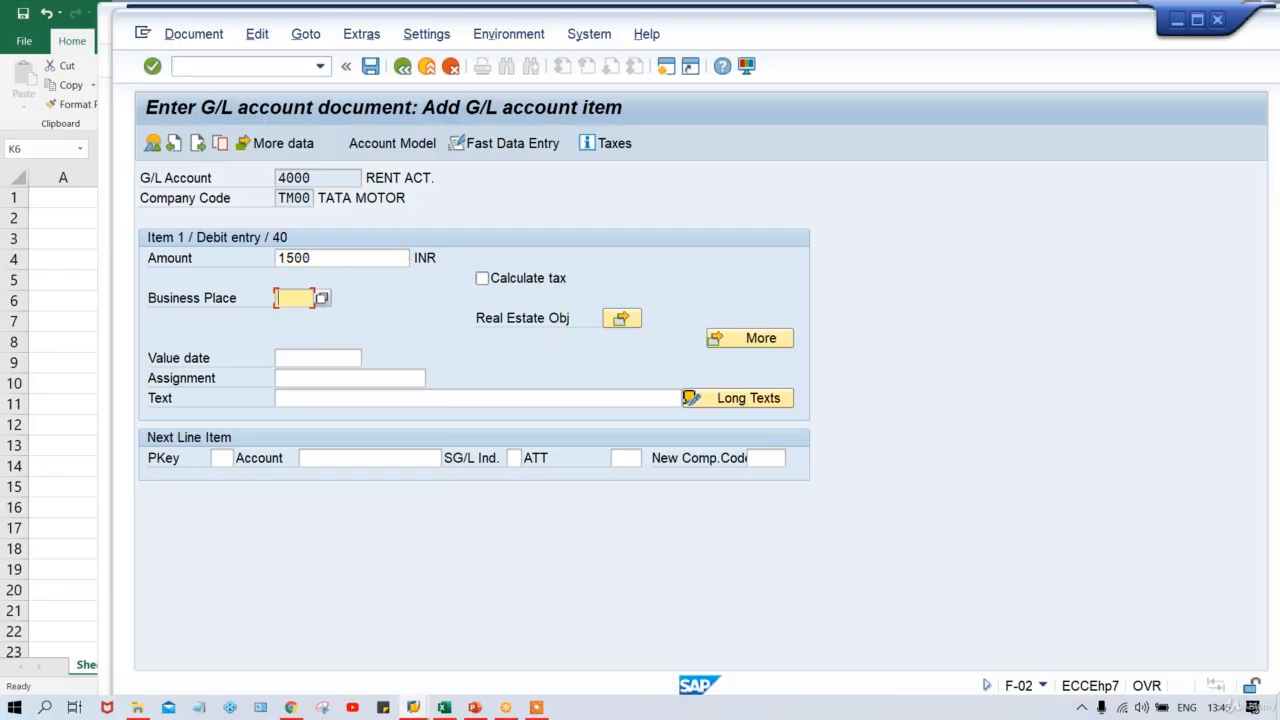
Enter the credit line: posting key 50, bank account 1000, amount *.
{"action": "left_click", "coordinate": [221, 458]}
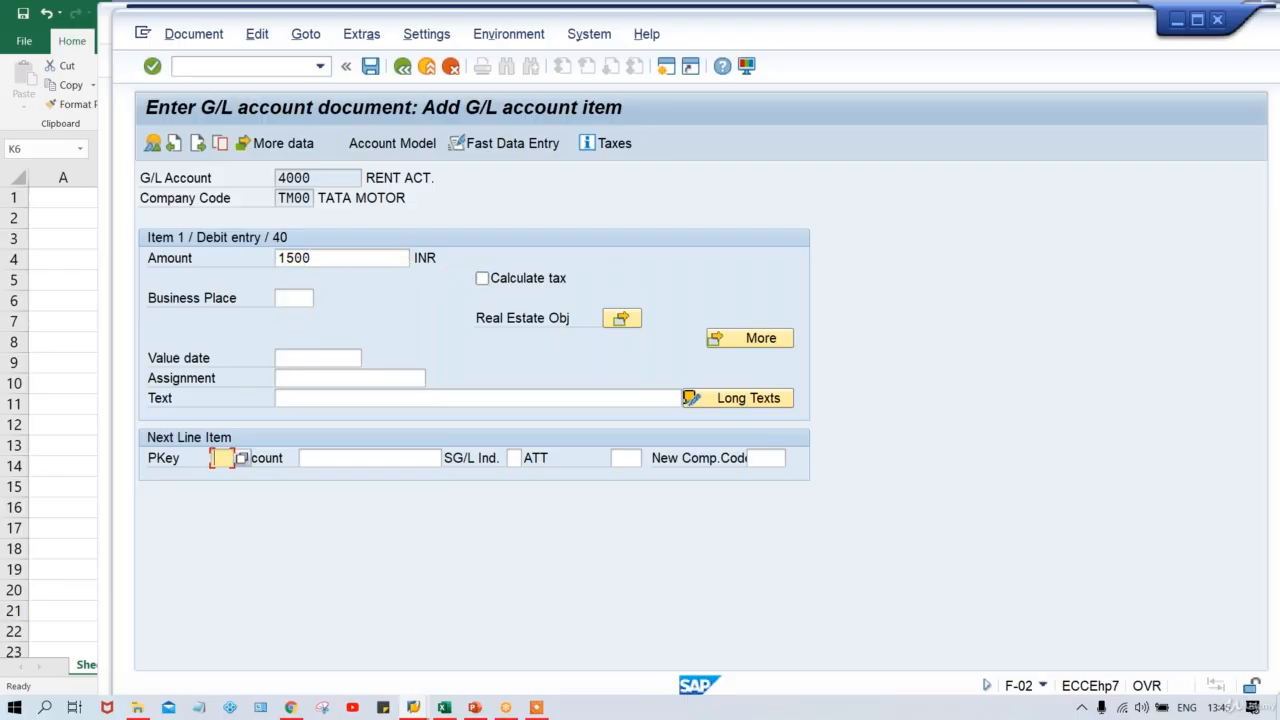
{"action": "type", "text": "50"}
{"action": "key", "text": "Tab"}
{"action": "type", "text": "1000"}
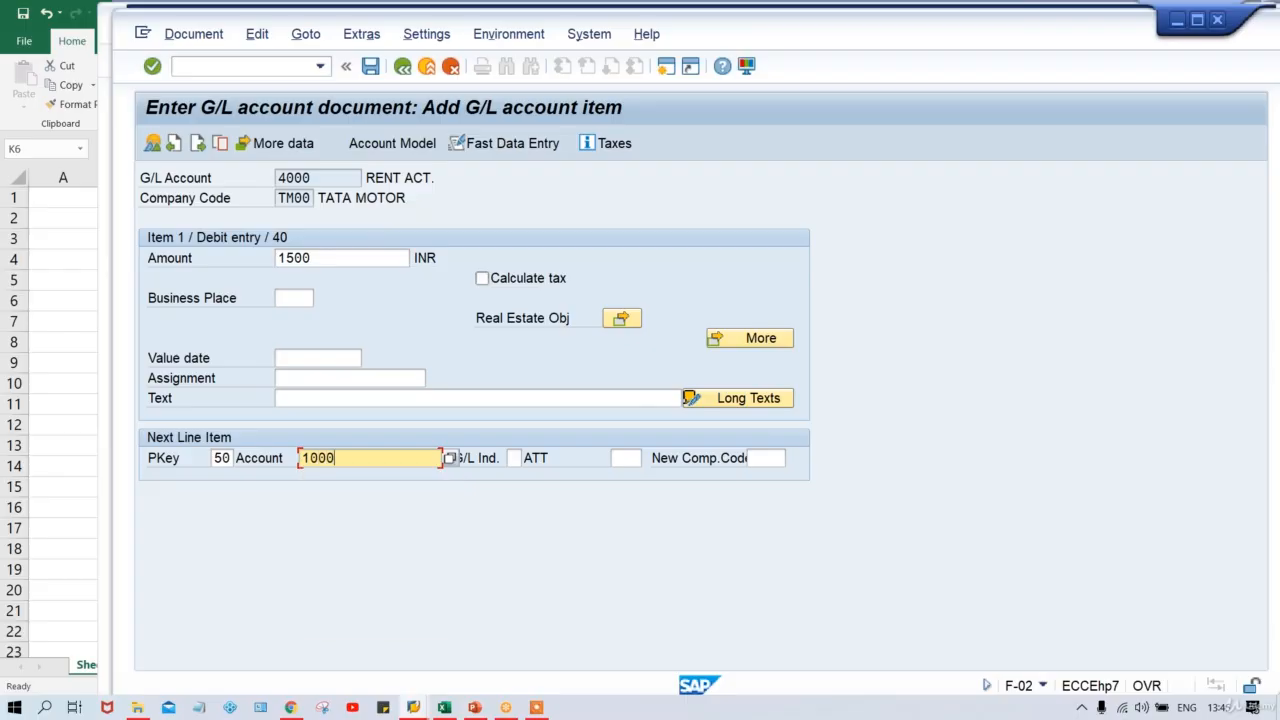
{"action": "key", "text": "Return"}
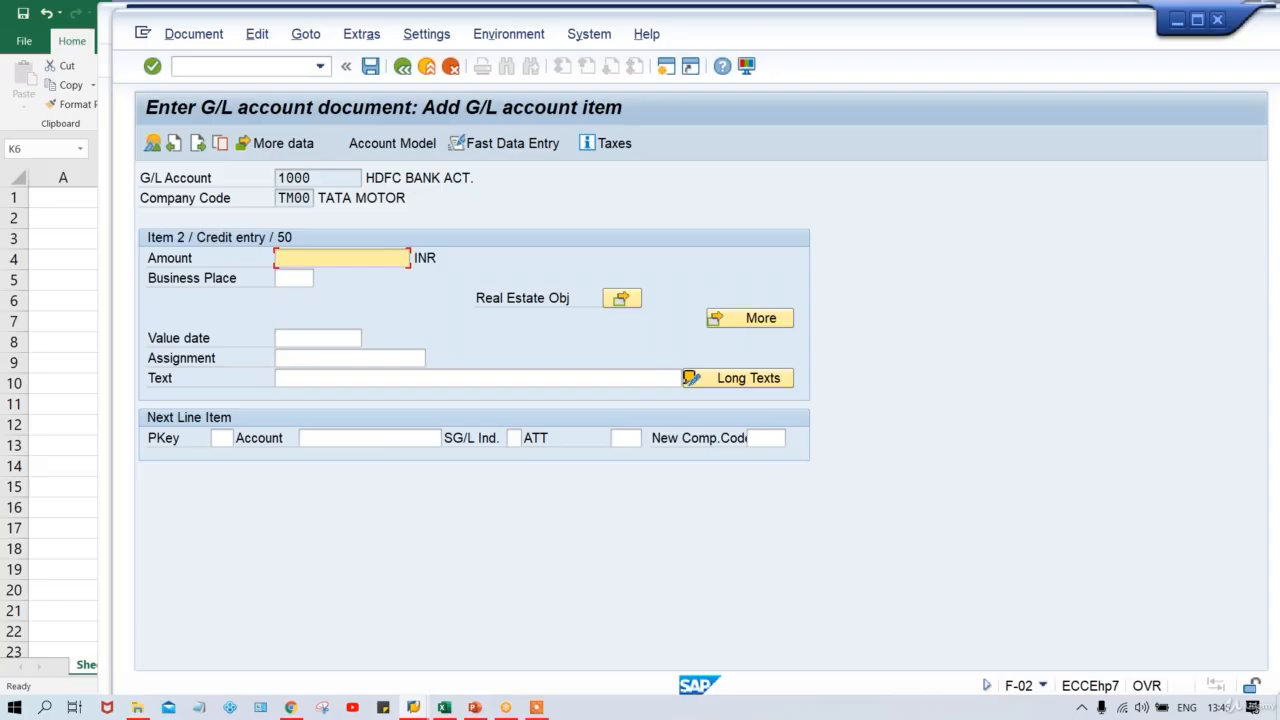
{"action": "type", "text": "*"}
Simulate the document and post it as document 1002.
{"action": "left_click", "coordinate": [189, 42]}
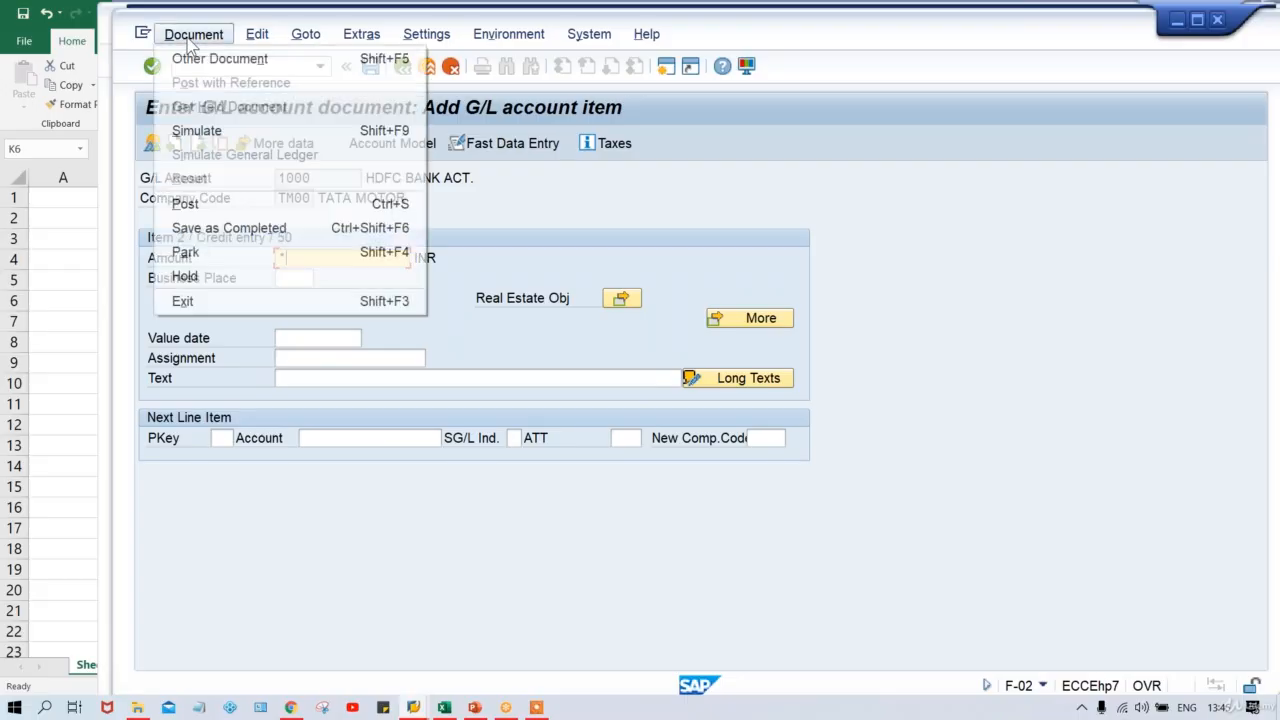
{"action": "left_click", "coordinate": [197, 129]}
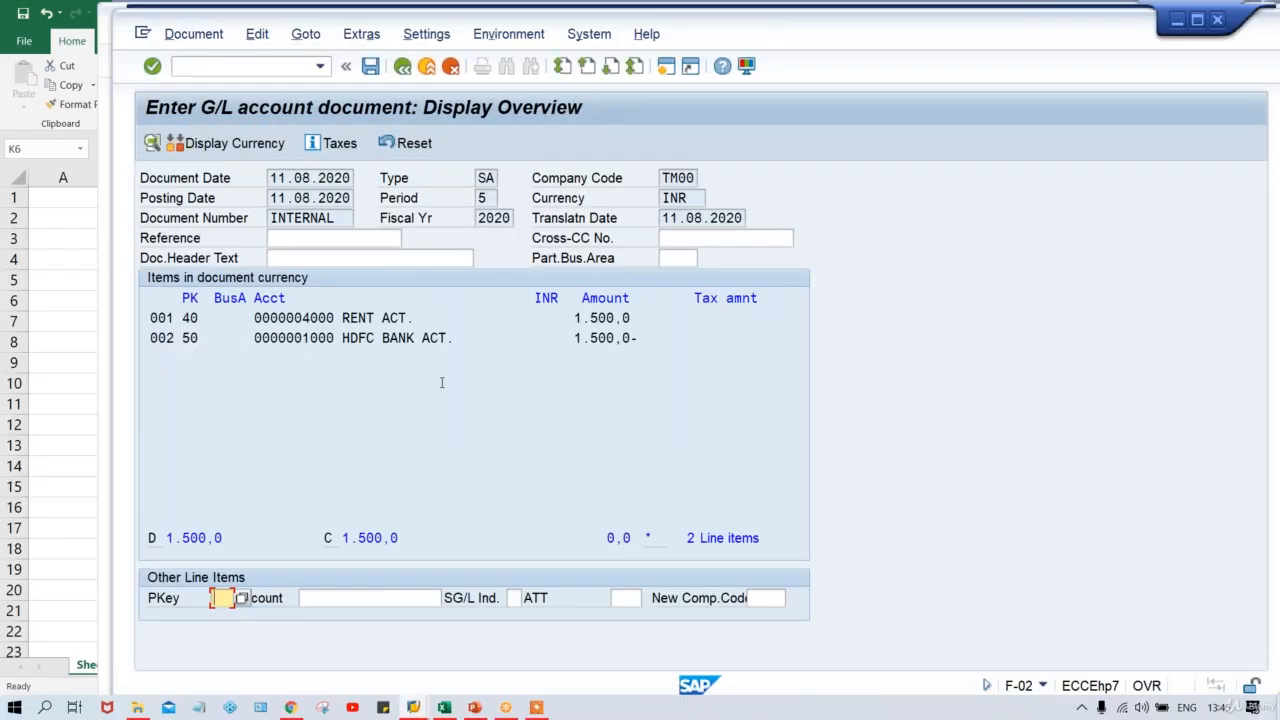
{"action": "key", "text": "ctrl+s"}
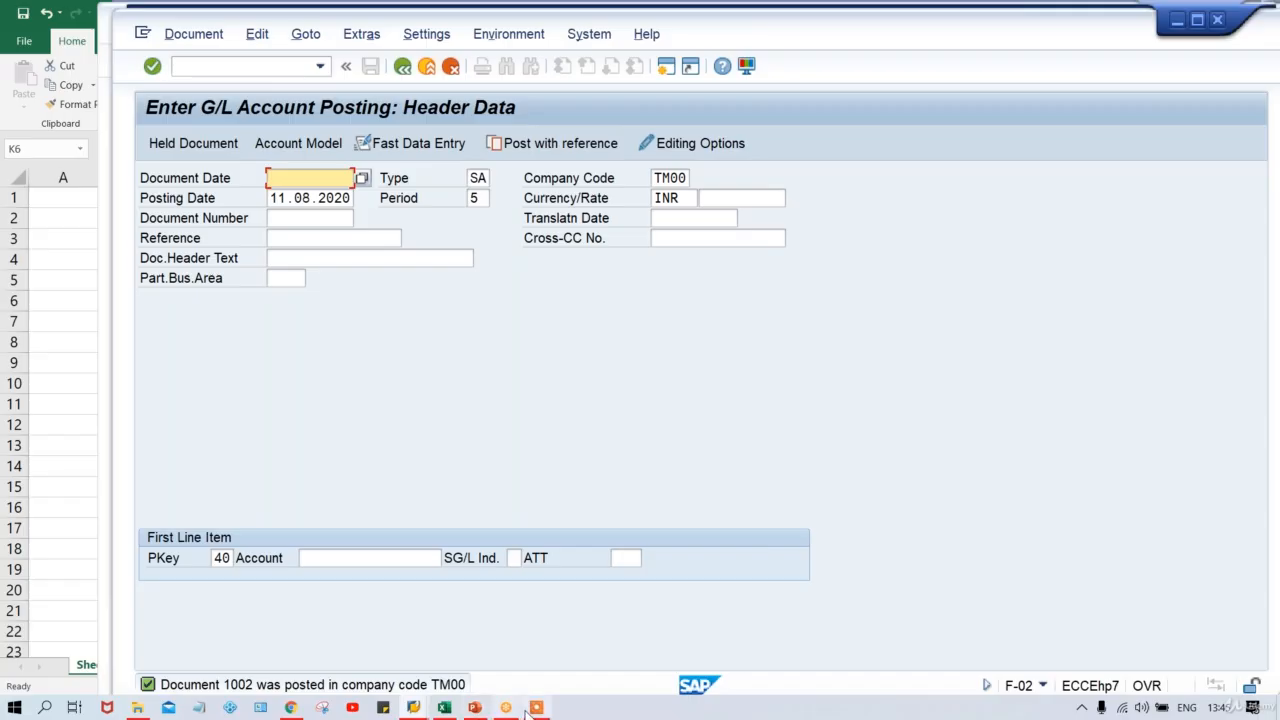
Switch to the Class workbook and select a cell below the rule table.
{"action": "mouse_move", "coordinate": [443, 707]}
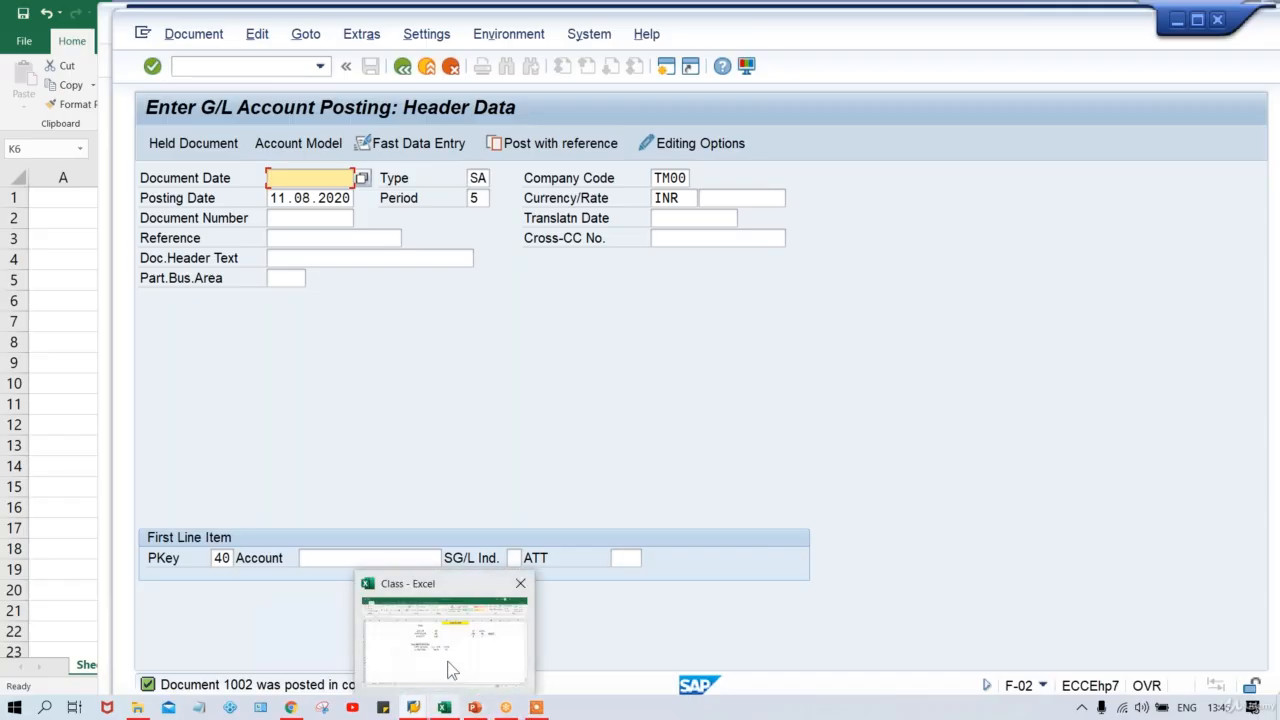
{"action": "left_click", "coordinate": [450, 670]}
{"action": "left_click", "coordinate": [886, 486]}
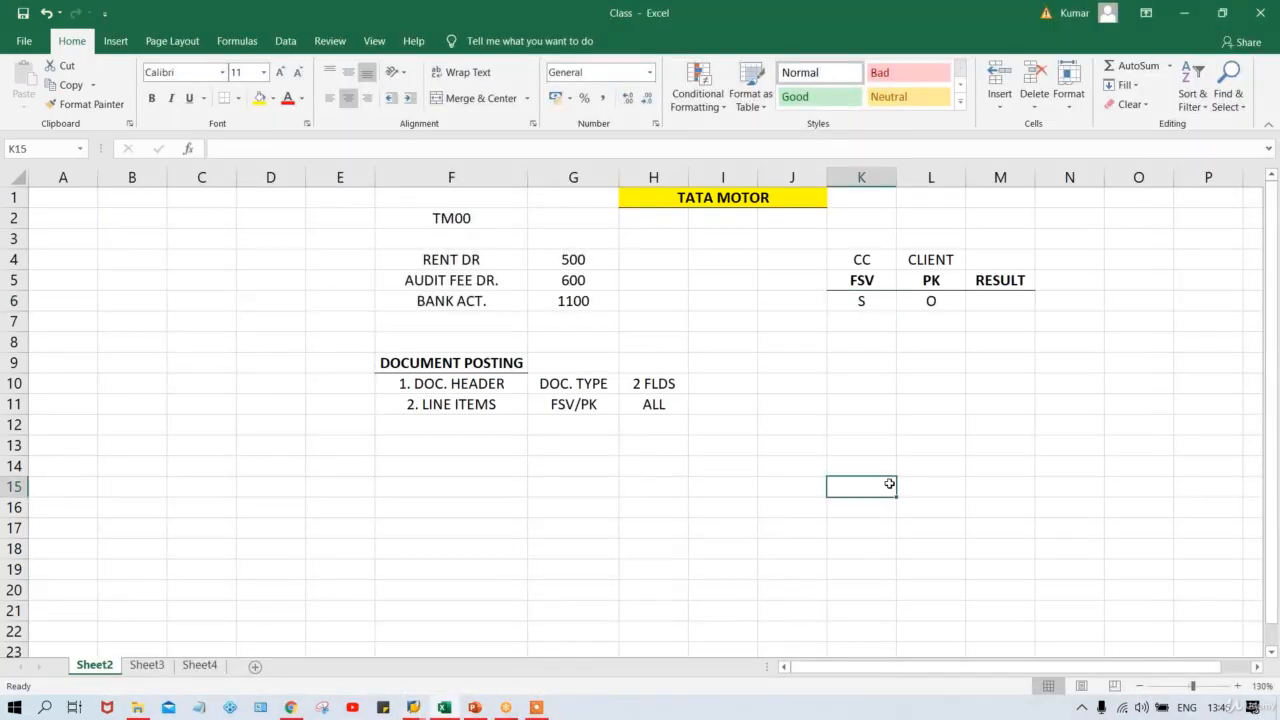
{"action": "left_click", "coordinate": [861, 299]}
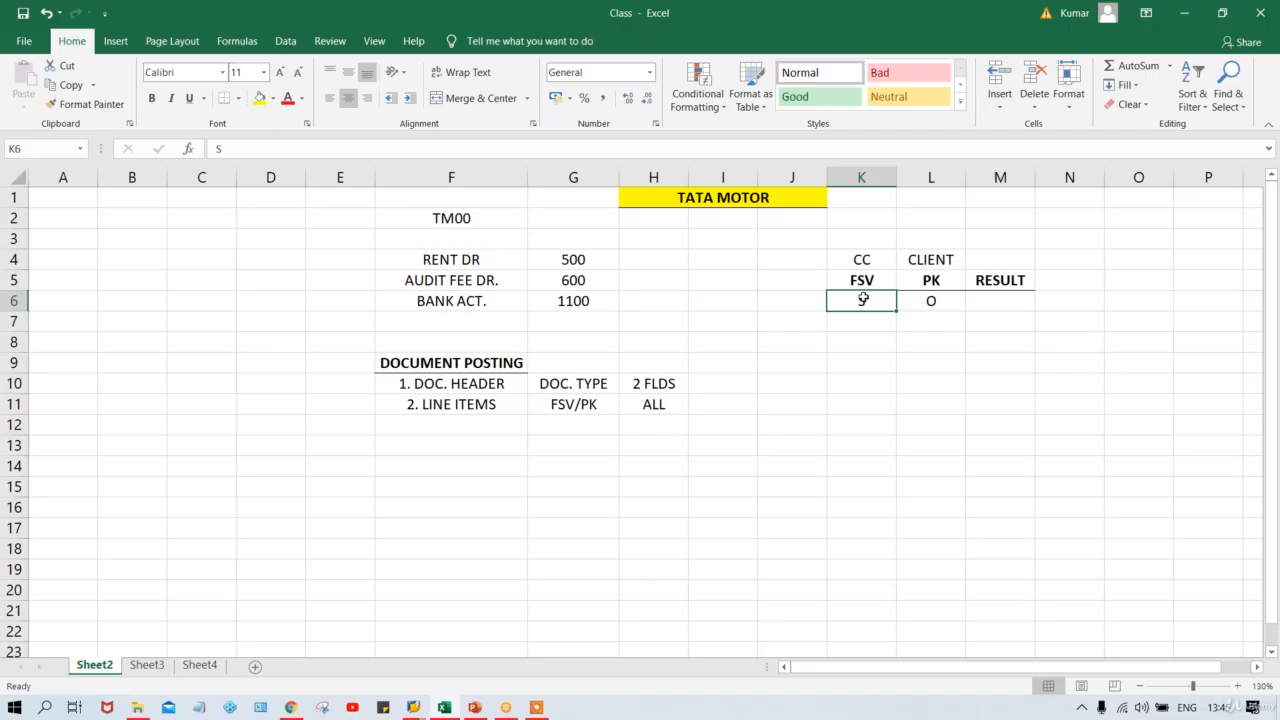
{"action": "left_click", "coordinate": [933, 300]}
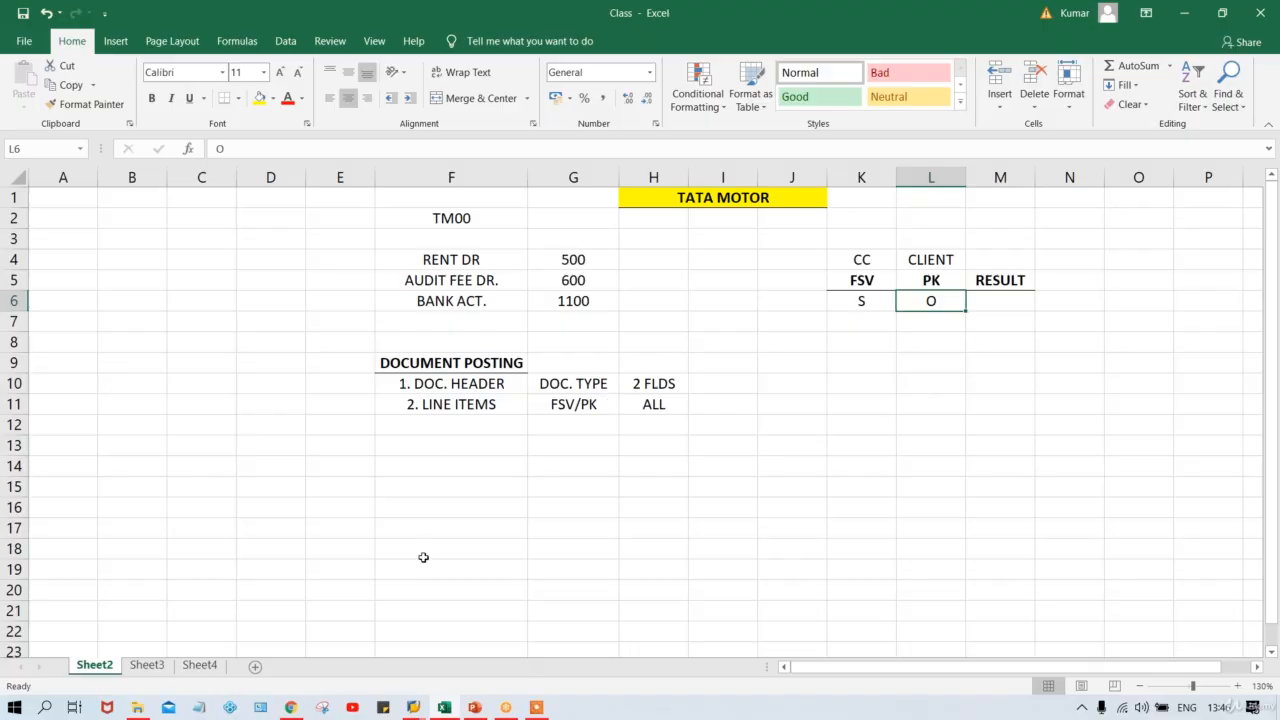
{"action": "mouse_move", "coordinate": [413, 707]}
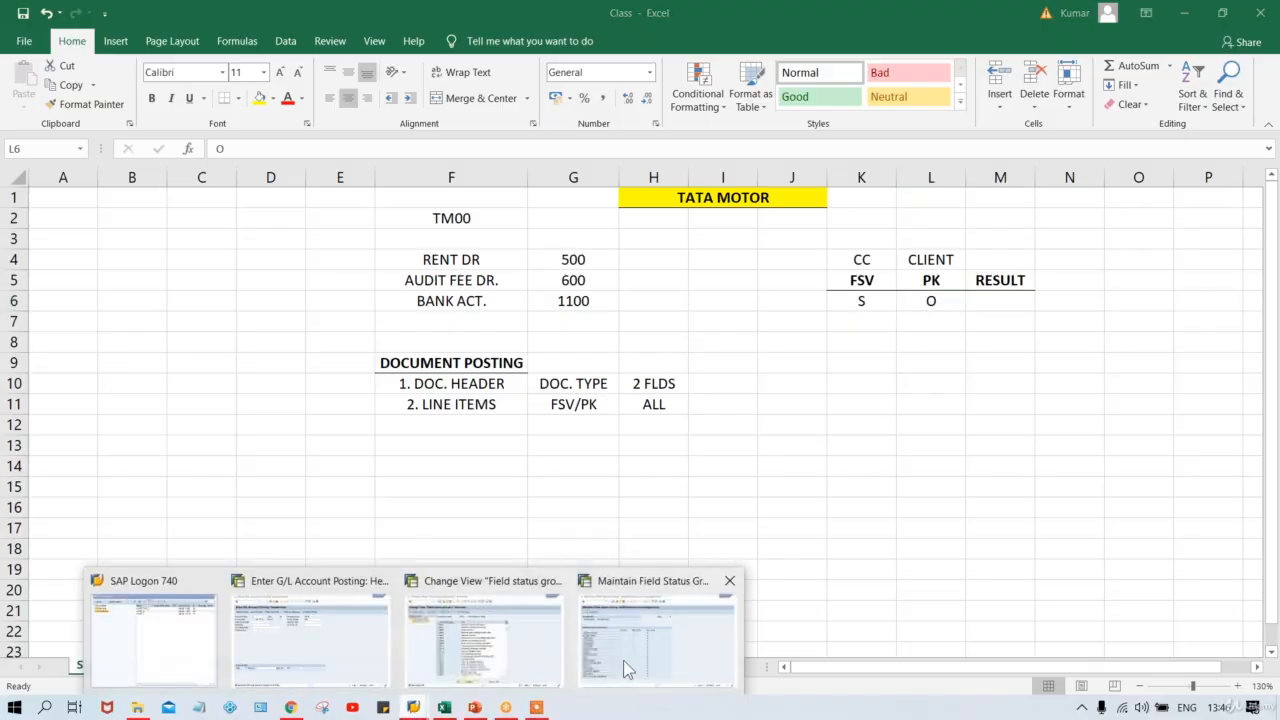
{"action": "mouse_move", "coordinate": [321, 639]}
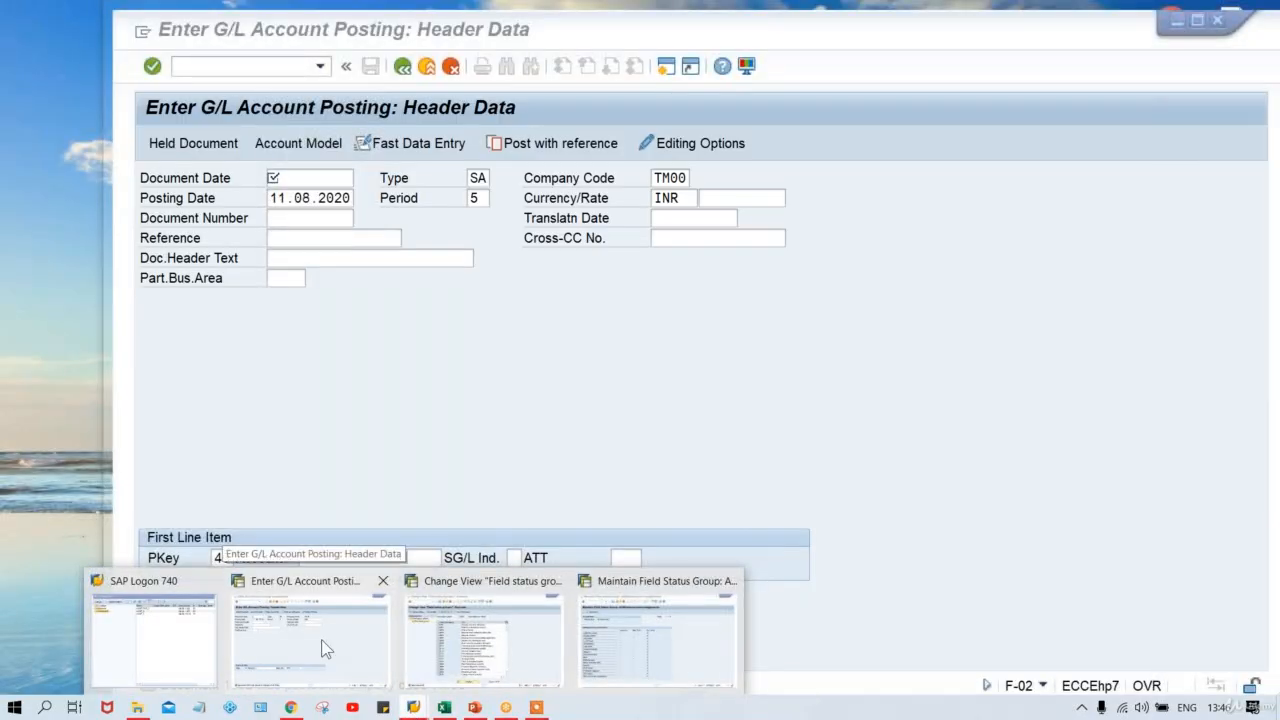
Start a posting dated 11.08.2020 with a key 40 debit of 1500 to account 4000.
{"action": "left_click", "coordinate": [321, 639]}
{"action": "left_click", "coordinate": [298, 178]}
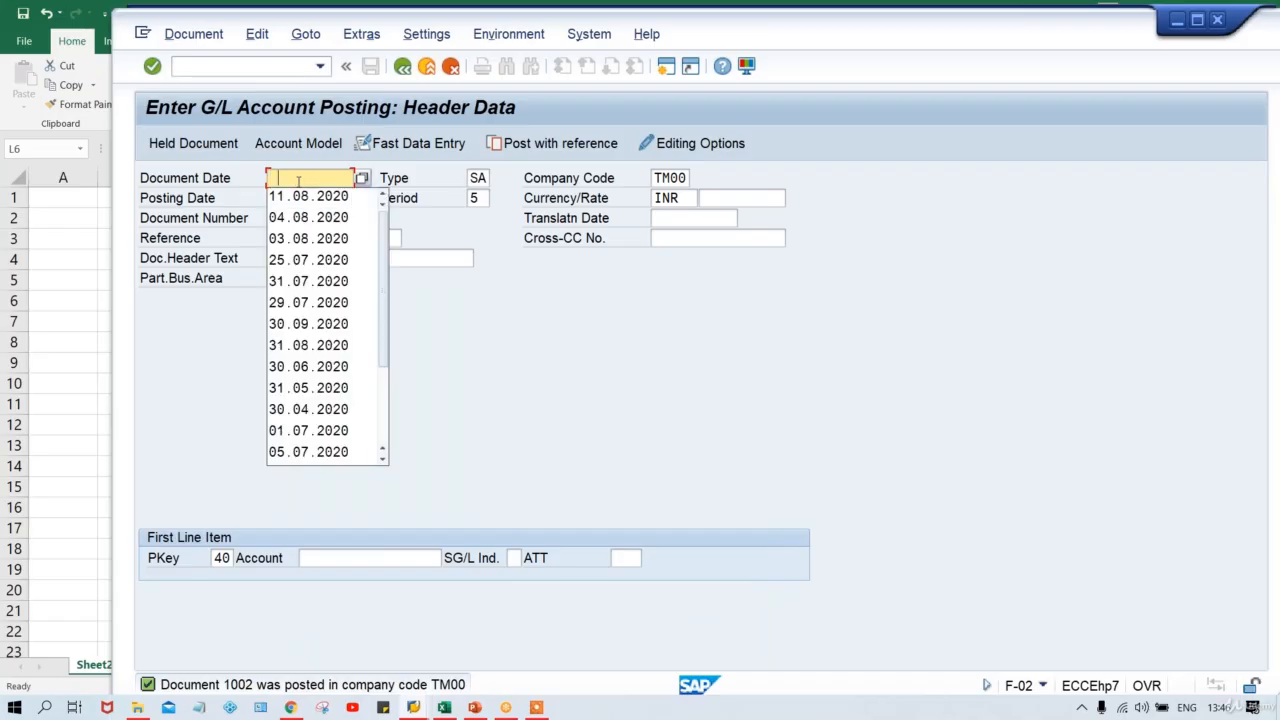
{"action": "key", "text": "Down"}
{"action": "key", "text": "Return"}
{"action": "key", "text": "Return"}
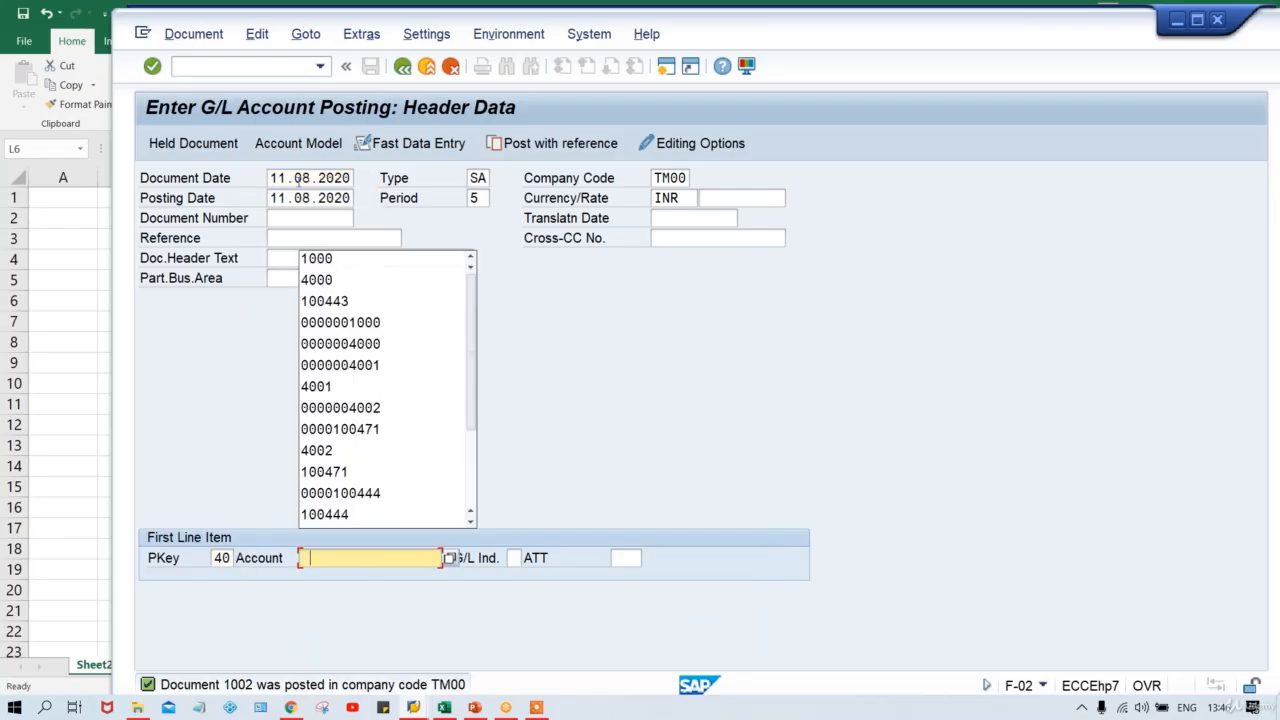
{"action": "key", "text": "Down"}
{"action": "key", "text": "Down"}
{"action": "key", "text": "Return"}
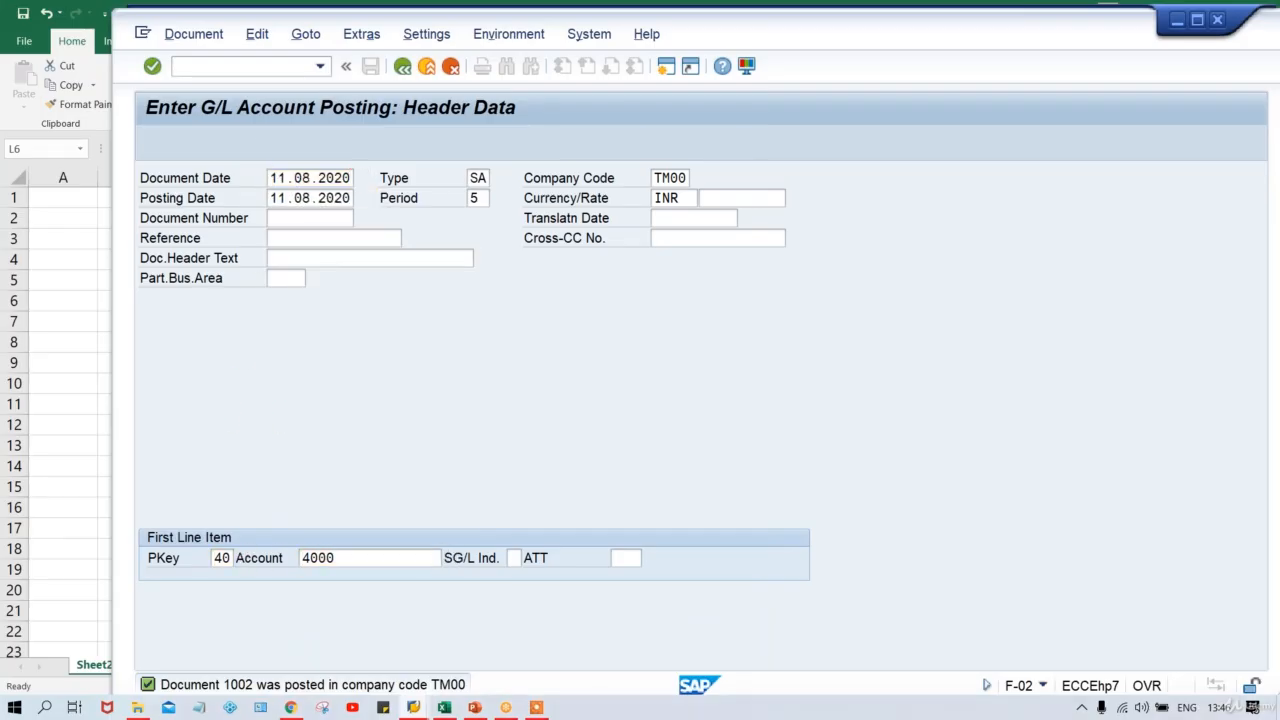
{"action": "key", "text": "Return"}
{"action": "key", "text": "Down"}
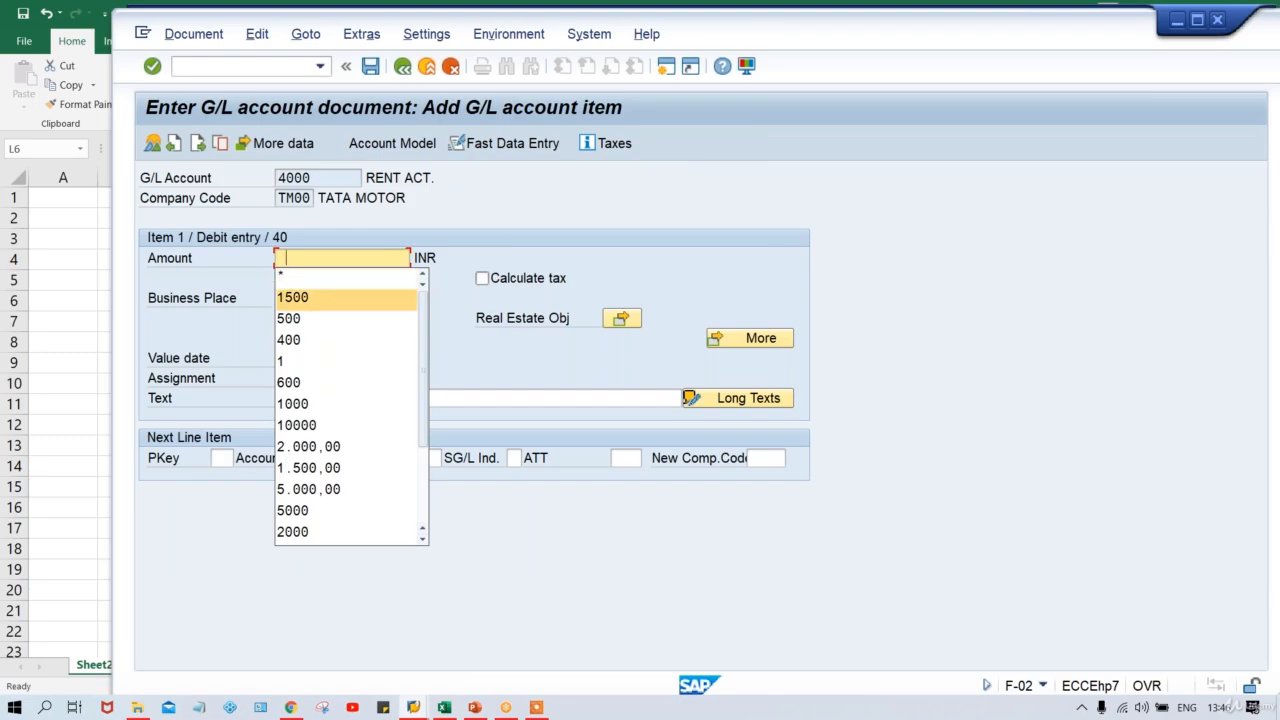
{"action": "key", "text": "Return"}
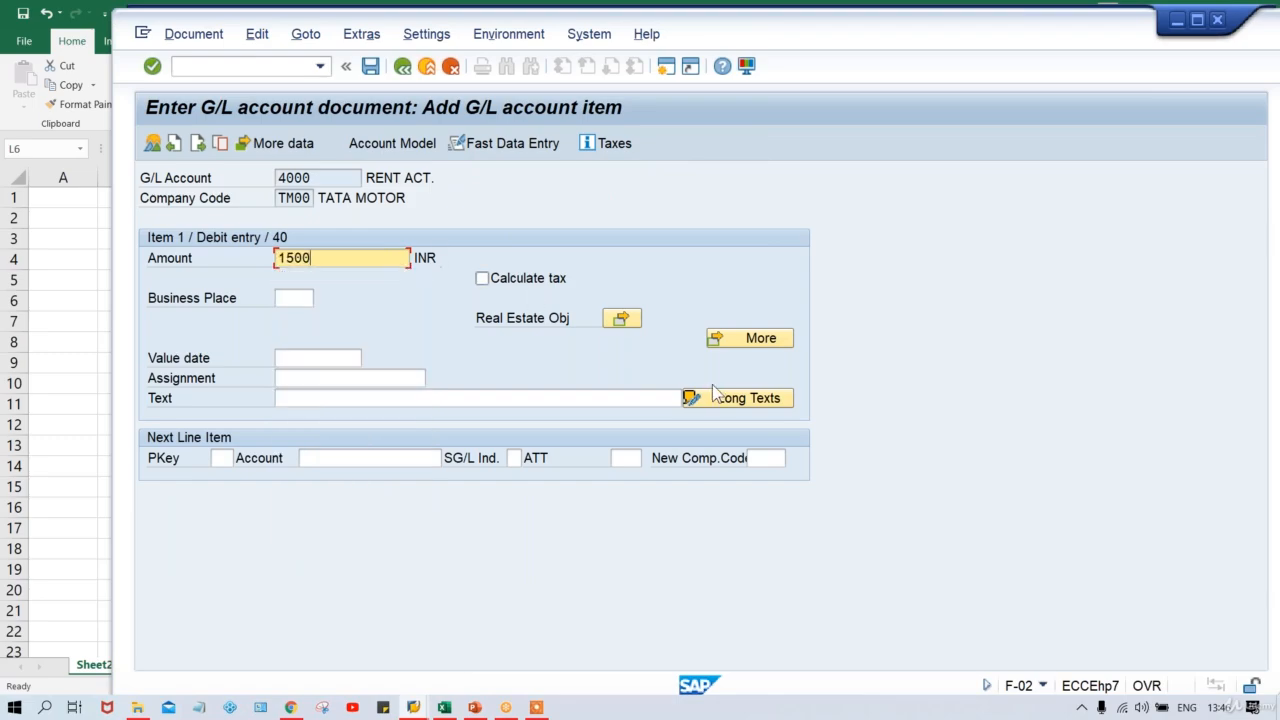
Open and close the Real Estate and Coding Block popups for the line item.
{"action": "left_click", "coordinate": [621, 318]}
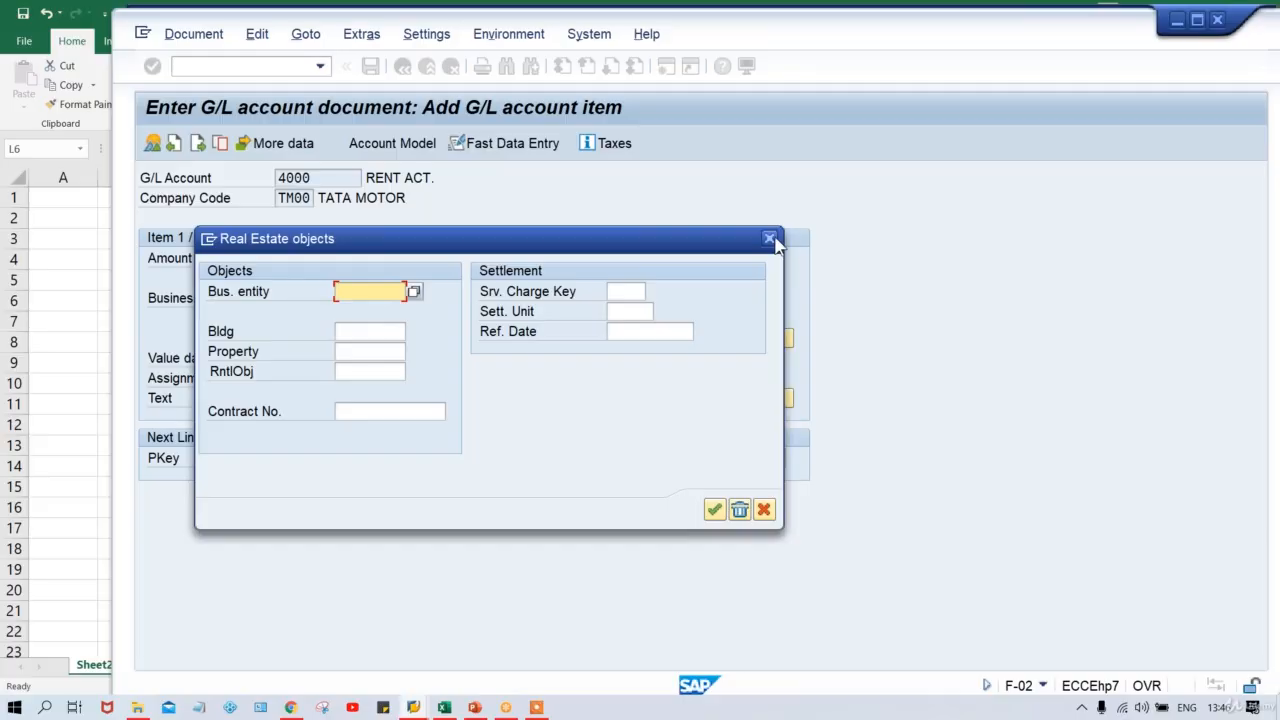
{"action": "left_click", "coordinate": [771, 240]}
{"action": "left_click", "coordinate": [763, 345]}
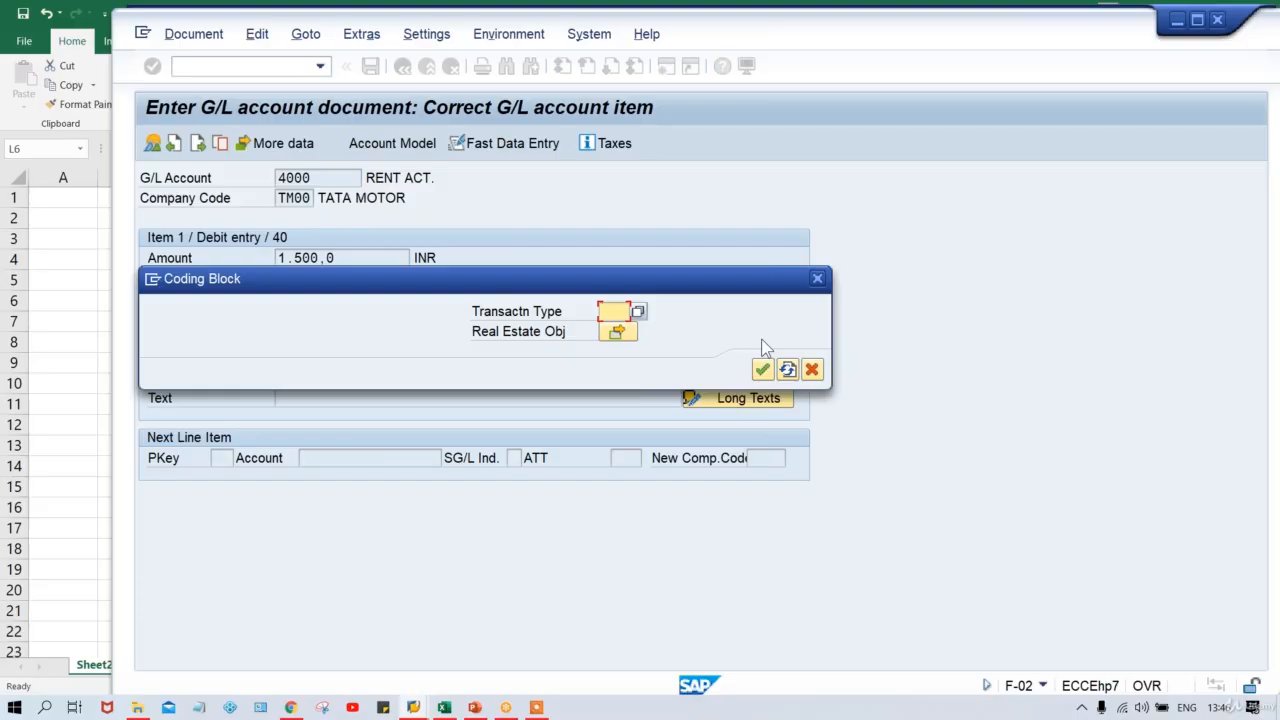
{"action": "left_click", "coordinate": [817, 279]}
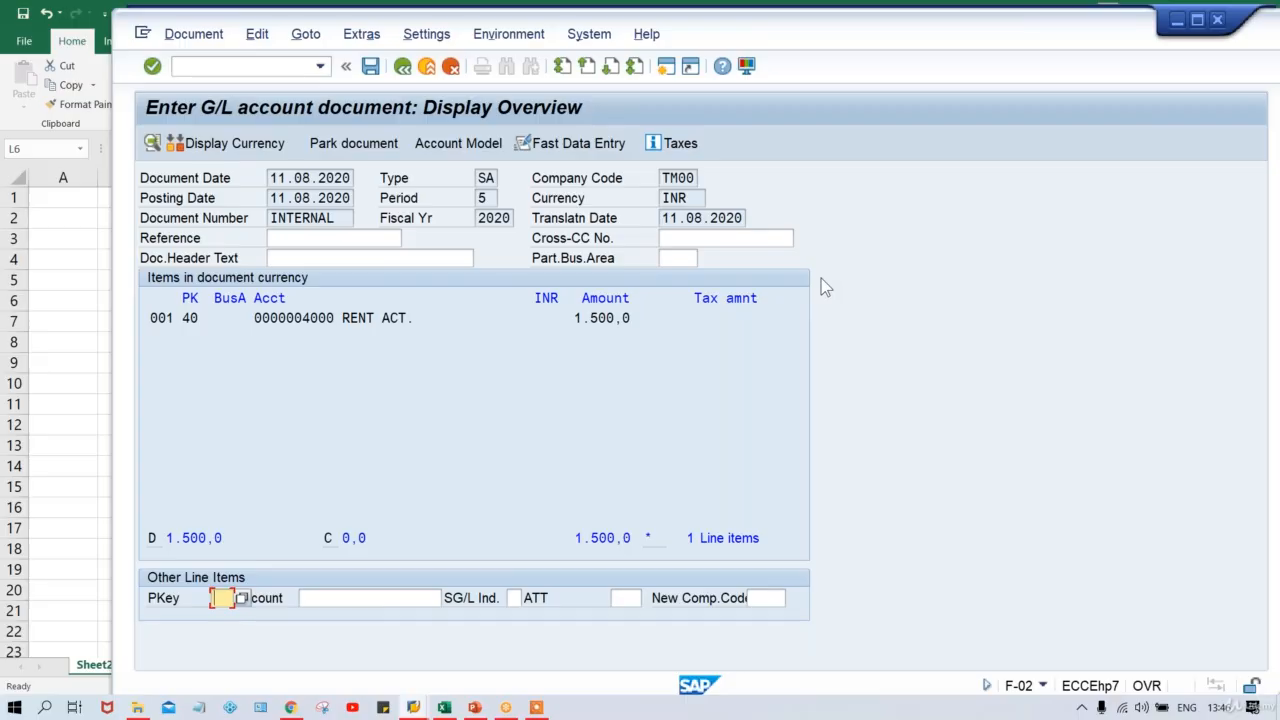
Return to the Excel rule table.
{"action": "key", "text": "alt+Tab"}
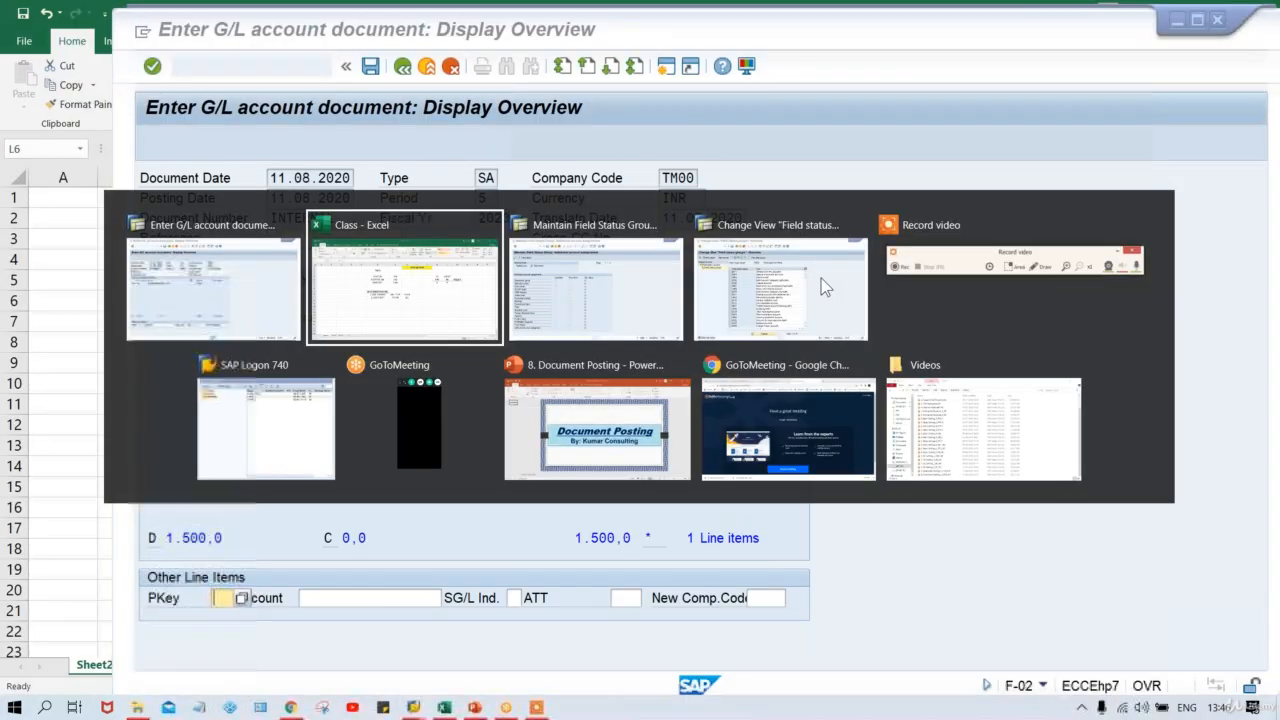
{"action": "key", "text": "alt+Tab"}
{"action": "key", "text": "alt+shift+Tab"}
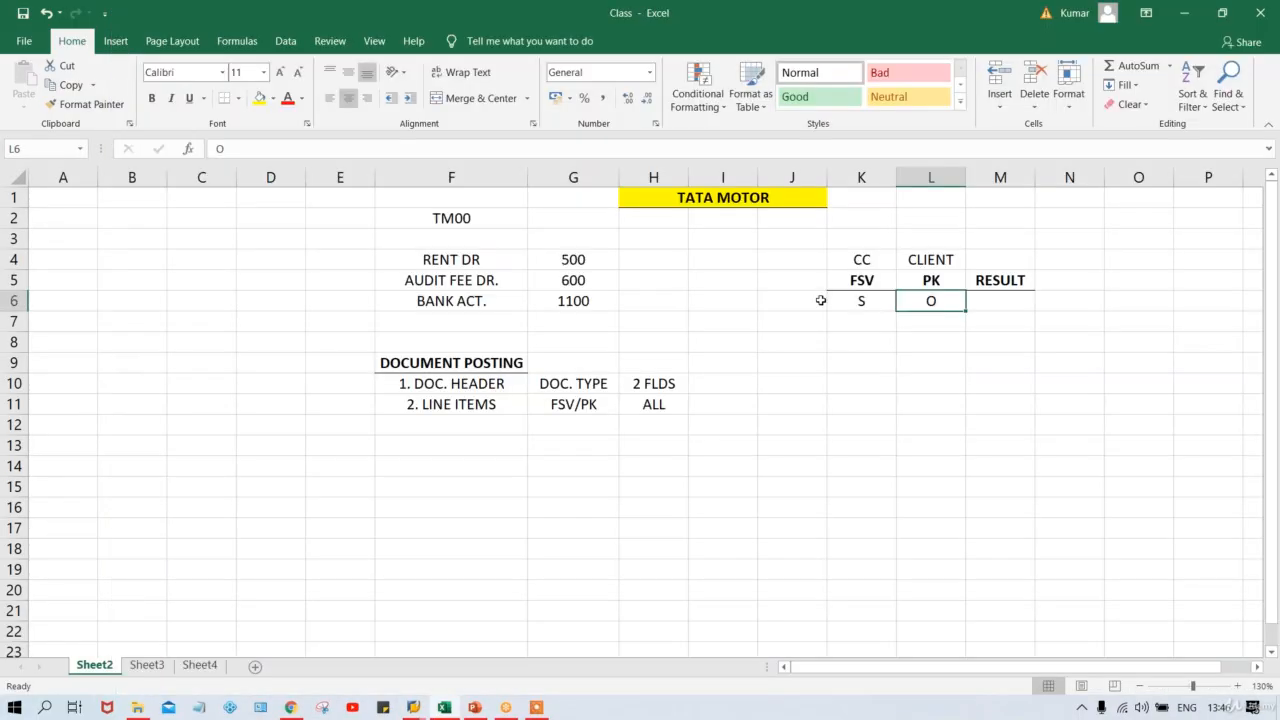
Enter S as the RESULT in M6 for FSV S and PK O, then review K6 and L6.
{"action": "left_click", "coordinate": [860, 301]}
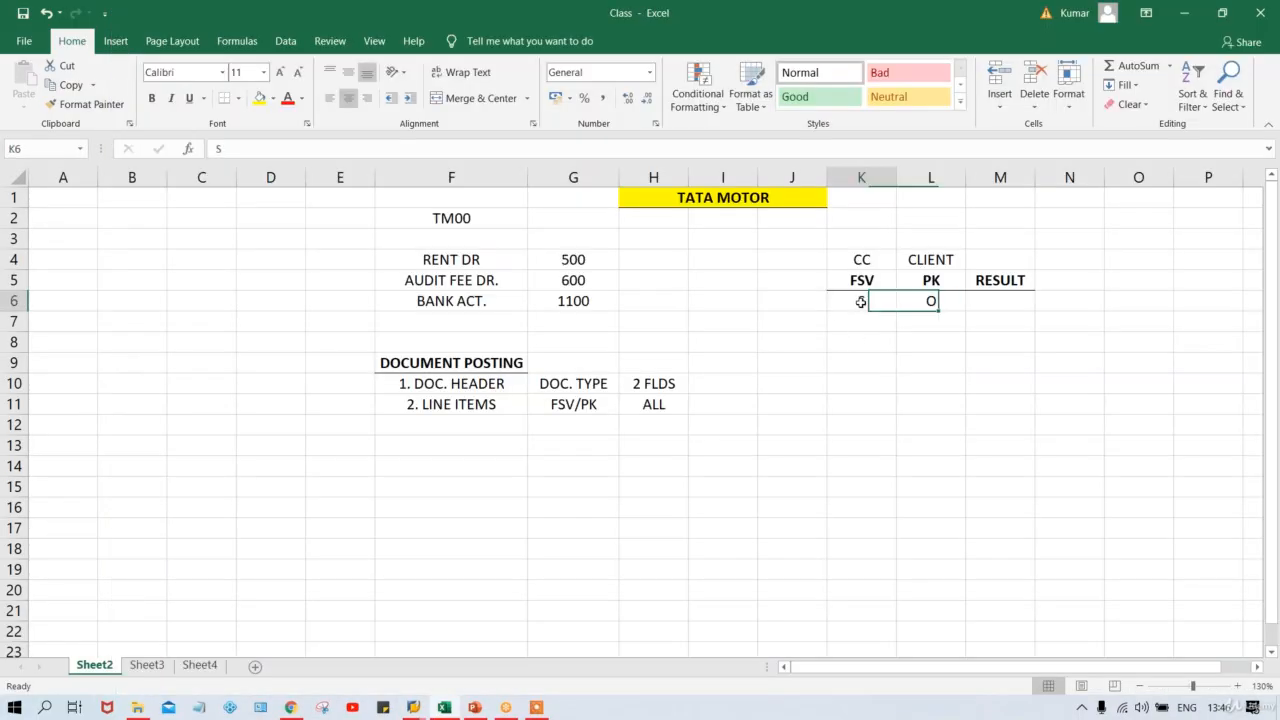
{"action": "left_click", "coordinate": [1001, 300]}
{"action": "type", "text": "S"}
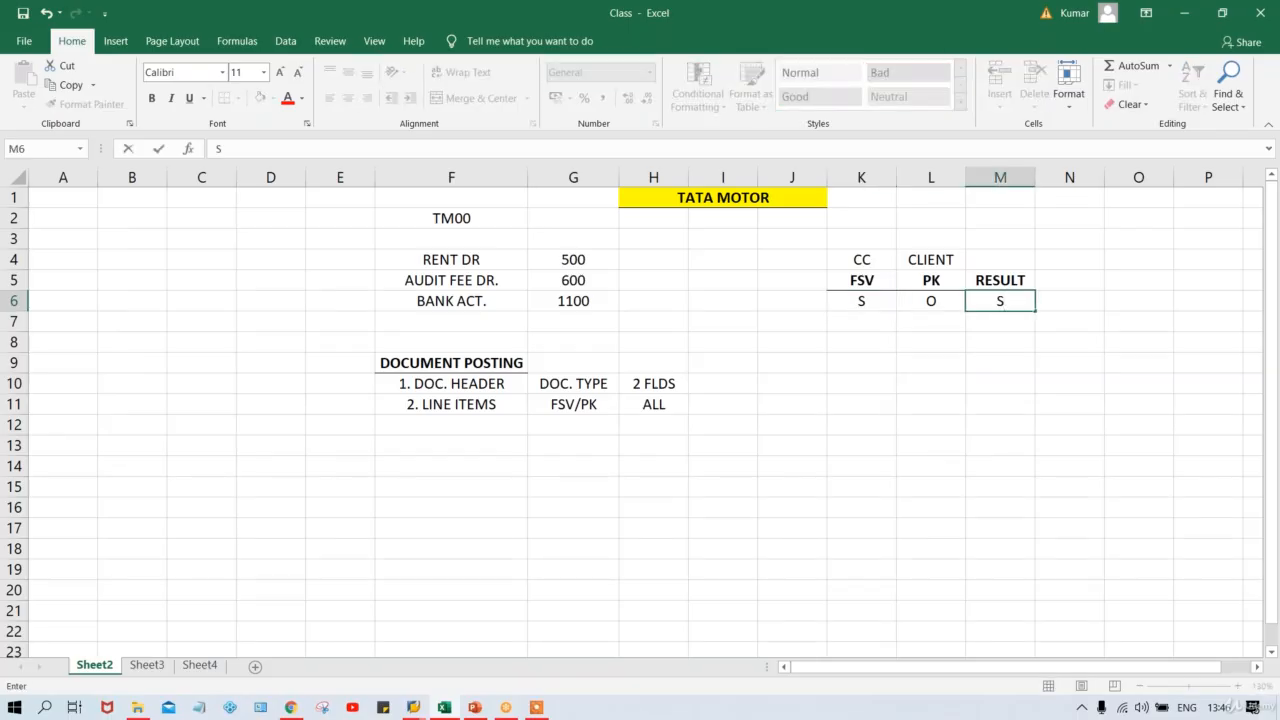
{"action": "key", "text": "Return"}
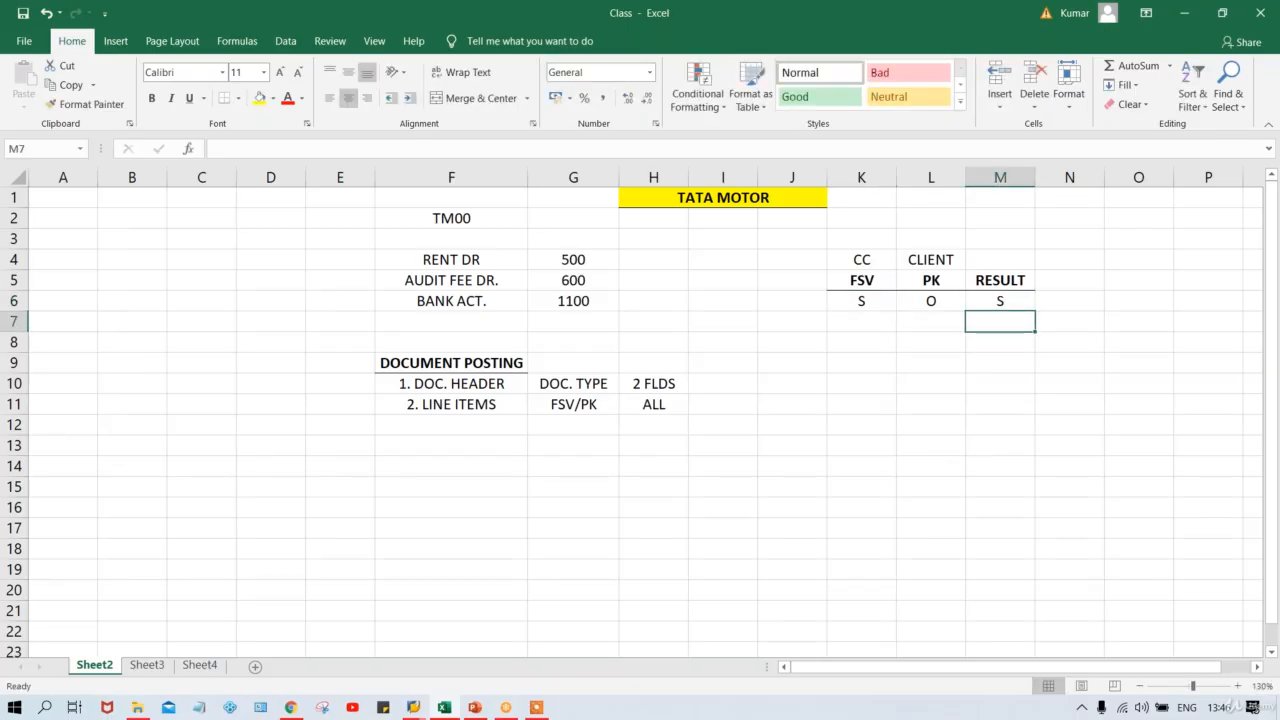
{"action": "left_click", "coordinate": [860, 304]}
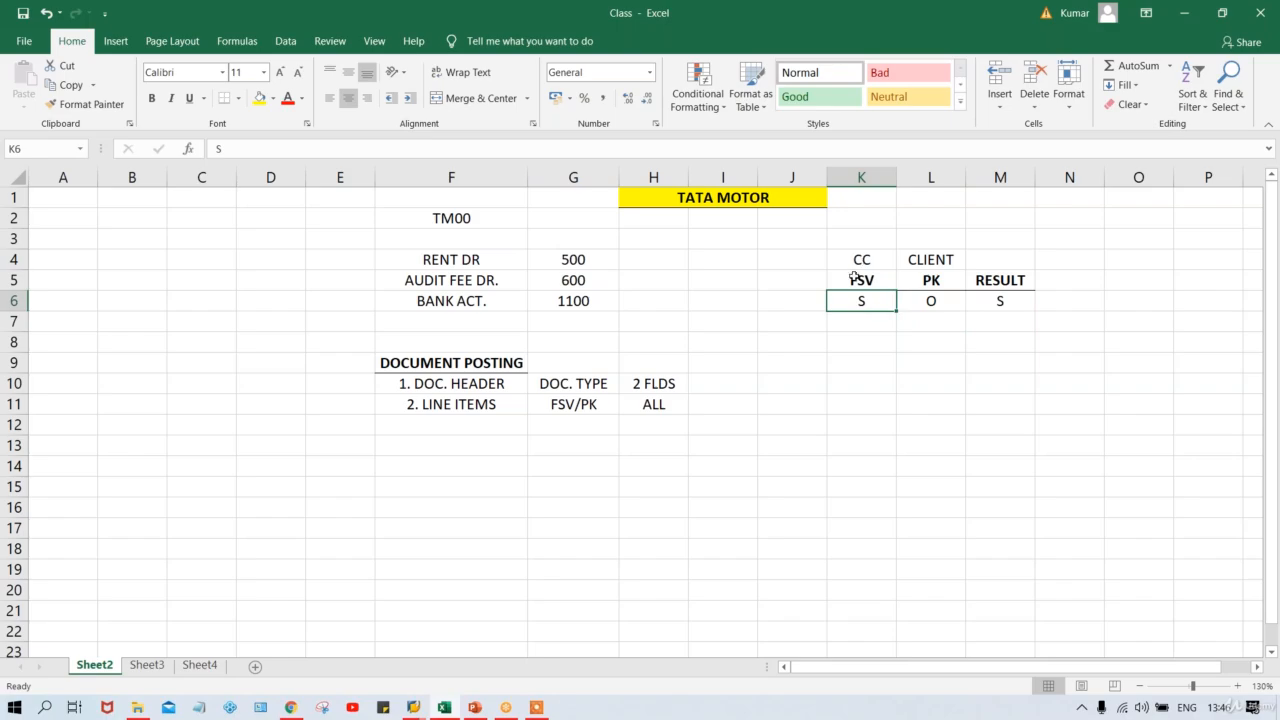
{"action": "left_click", "coordinate": [931, 302]}
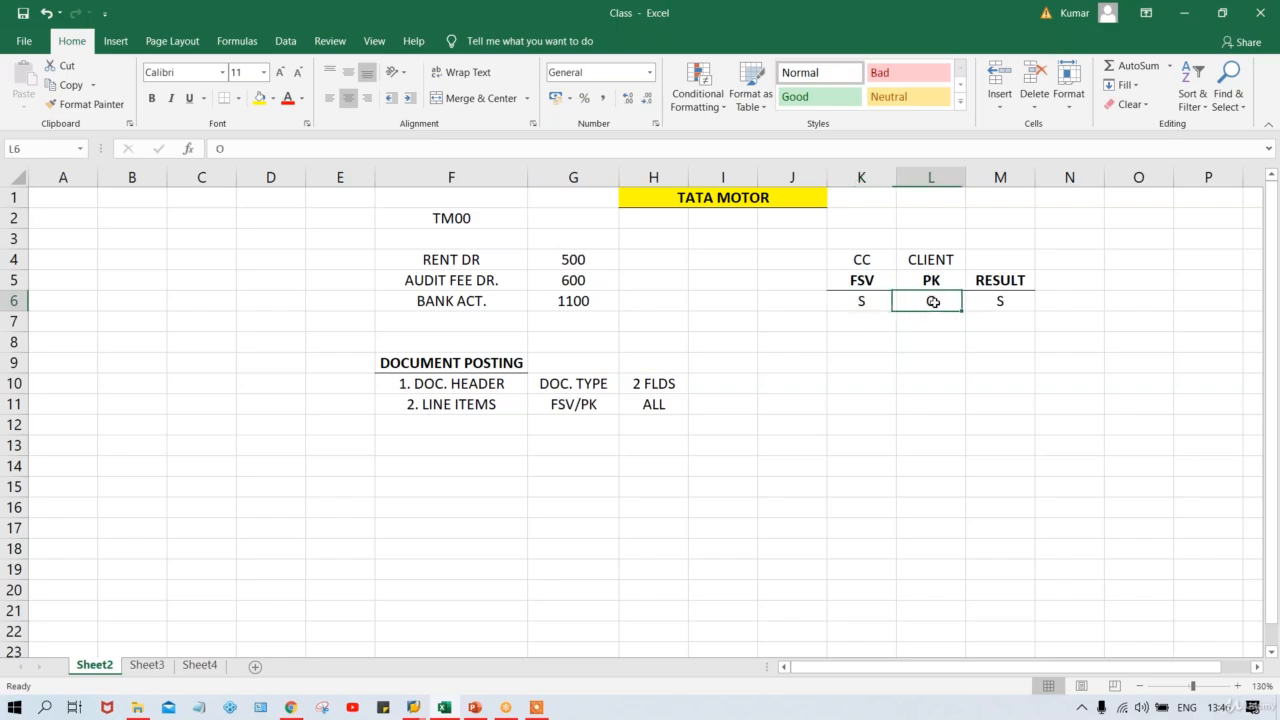
Add a second rule row with PK S in L7 and FSV O in K7, leaving M7 blank.
{"action": "left_click", "coordinate": [852, 301]}
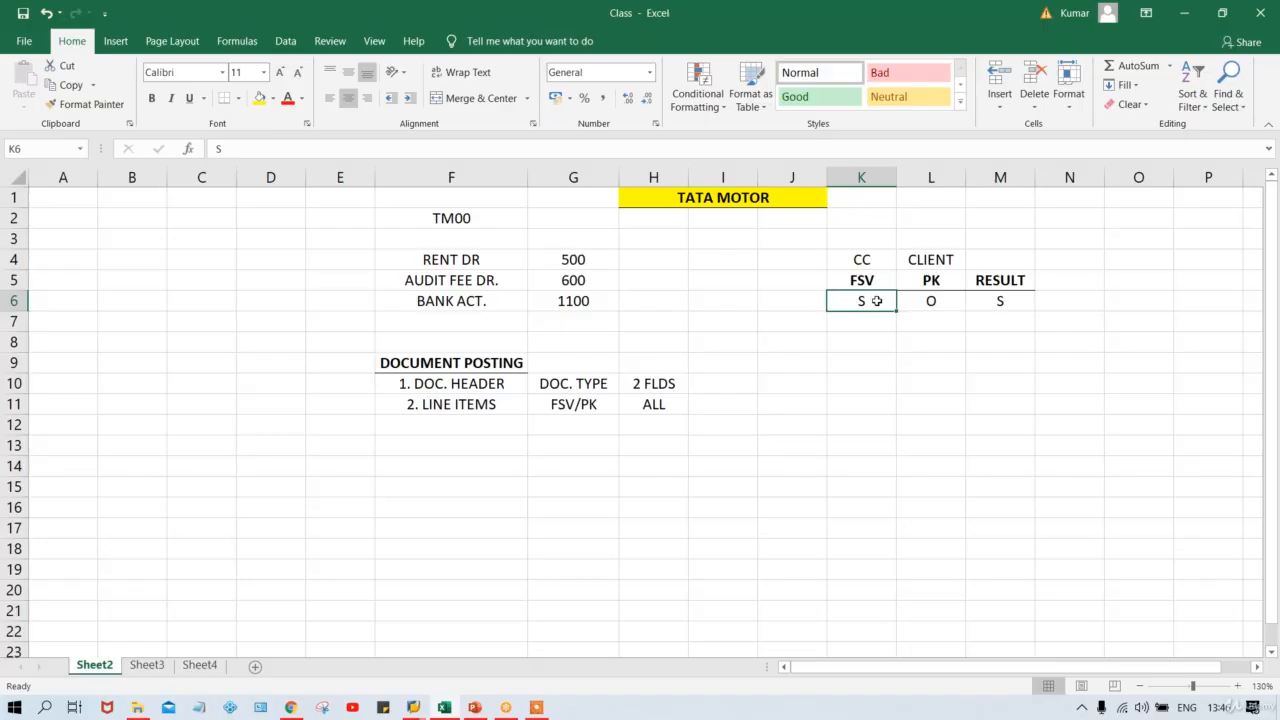
{"action": "left_click", "coordinate": [929, 321]}
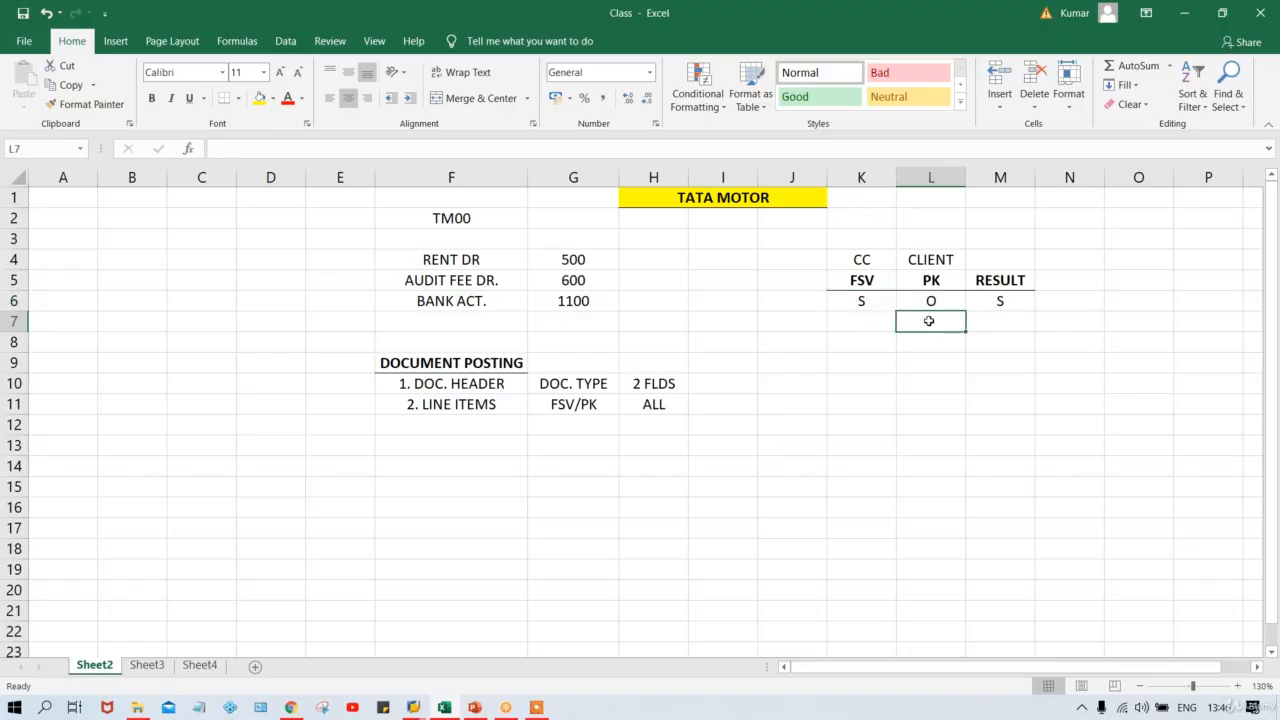
{"action": "type", "text": "S"}
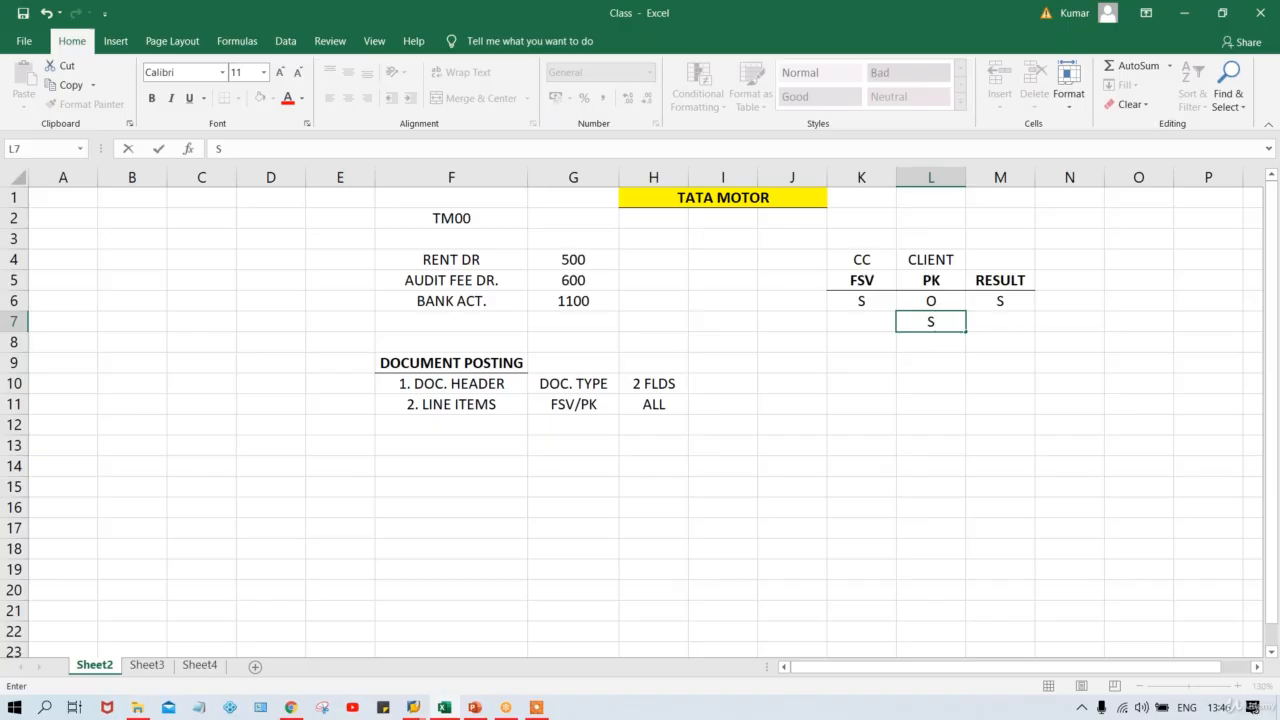
{"action": "left_click", "coordinate": [856, 326]}
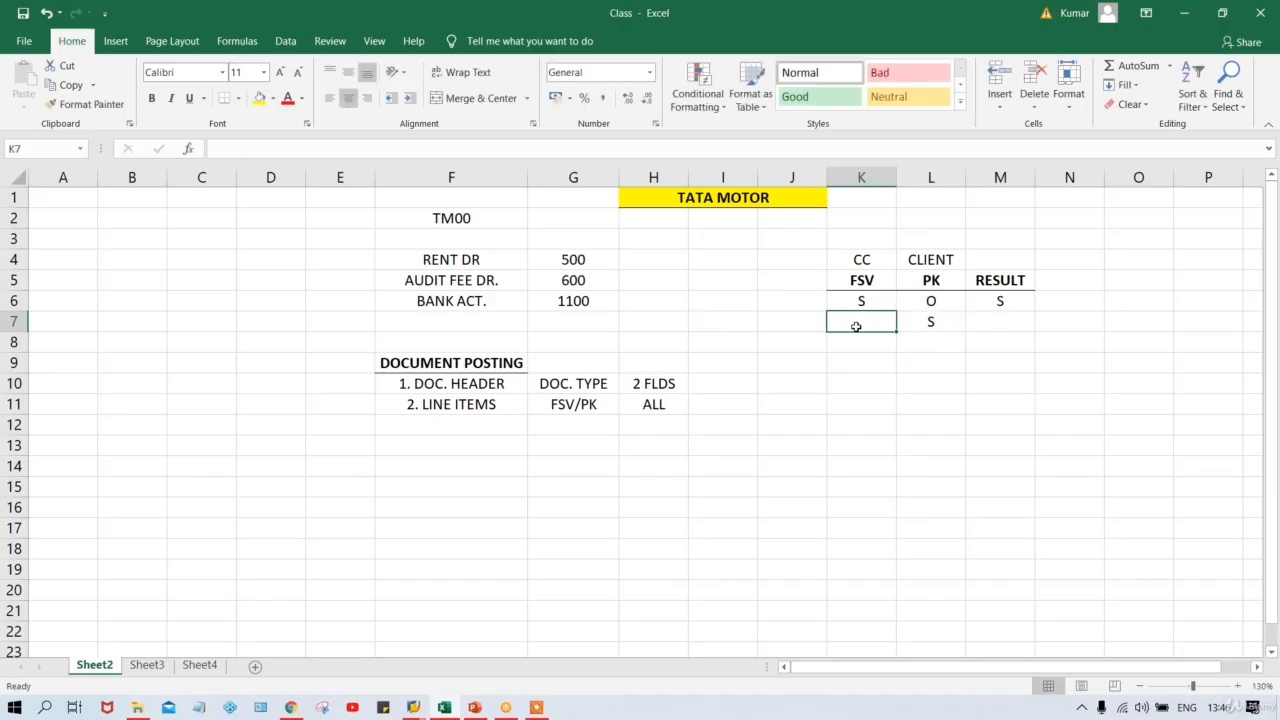
{"action": "type", "text": "O"}
{"action": "left_click", "coordinate": [993, 321]}
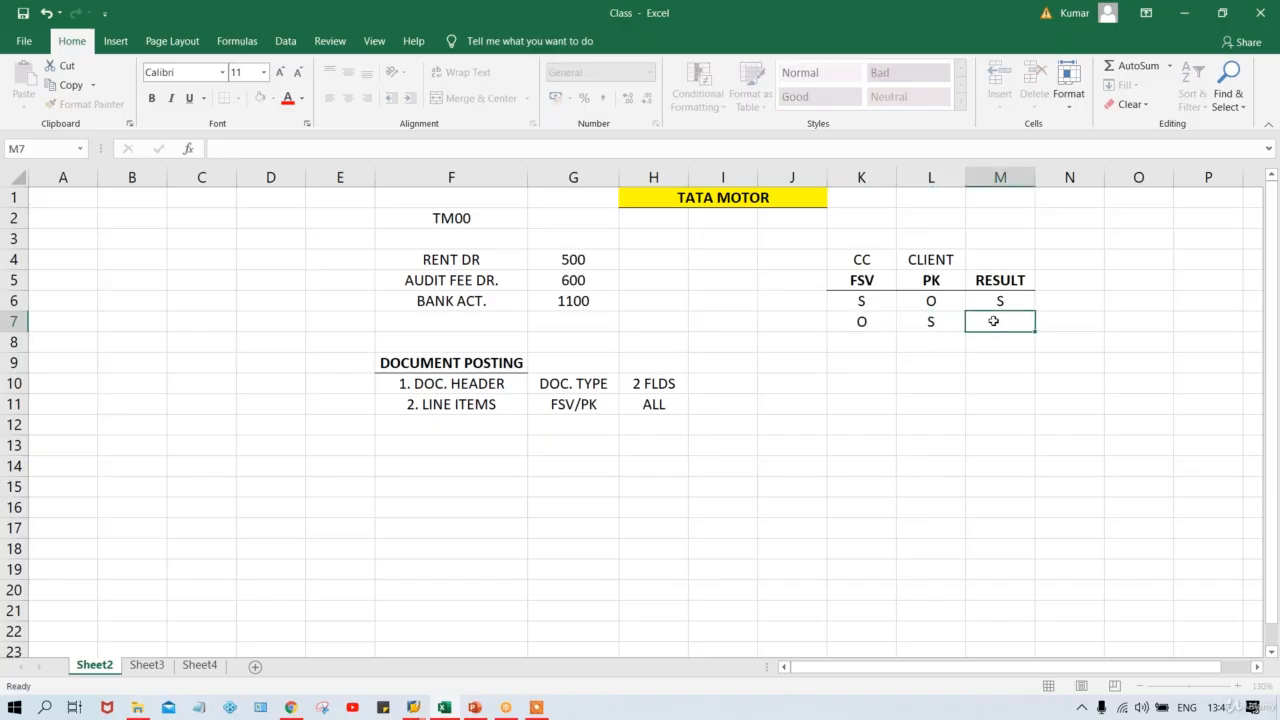
{"action": "left_click", "coordinate": [414, 708]}
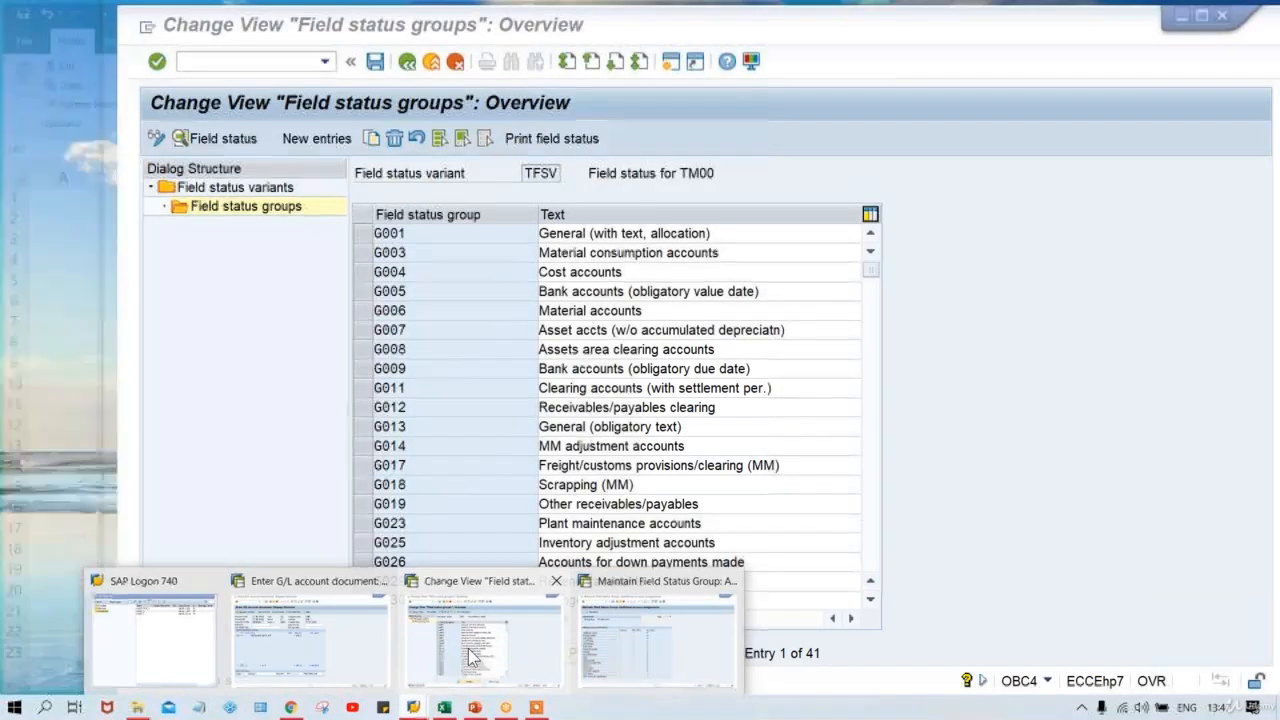
Restart F-02 with /NF-02 and set the document date to 11.08.2020.
{"action": "left_click", "coordinate": [472, 655]}
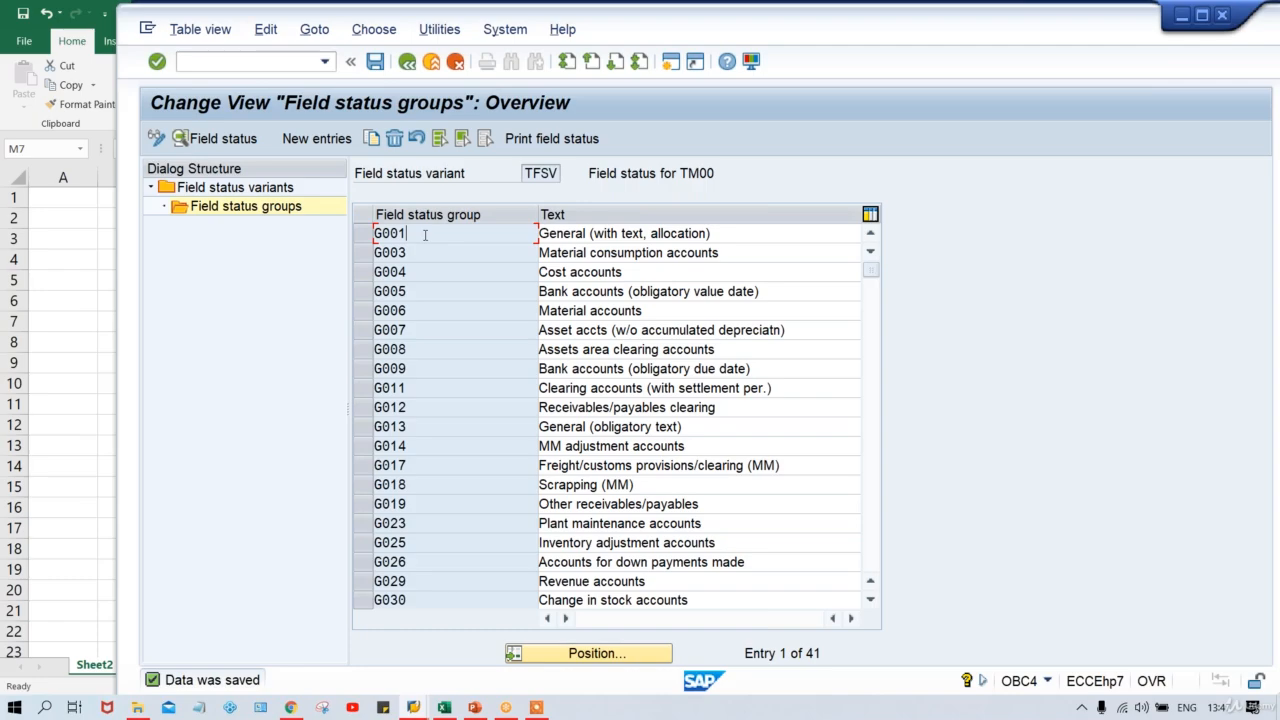
{"action": "key", "text": "alt+Tab"}
{"action": "key", "text": "alt+Tab"}
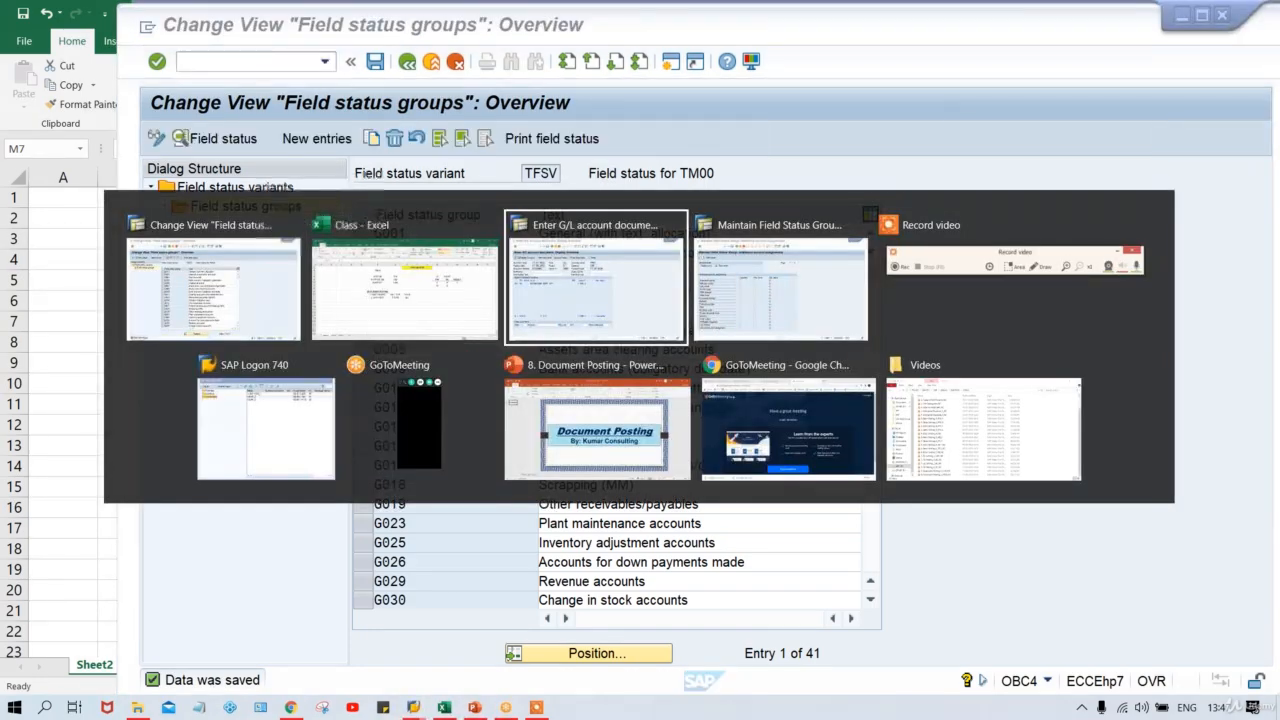
{"action": "type", "text": "/N"}
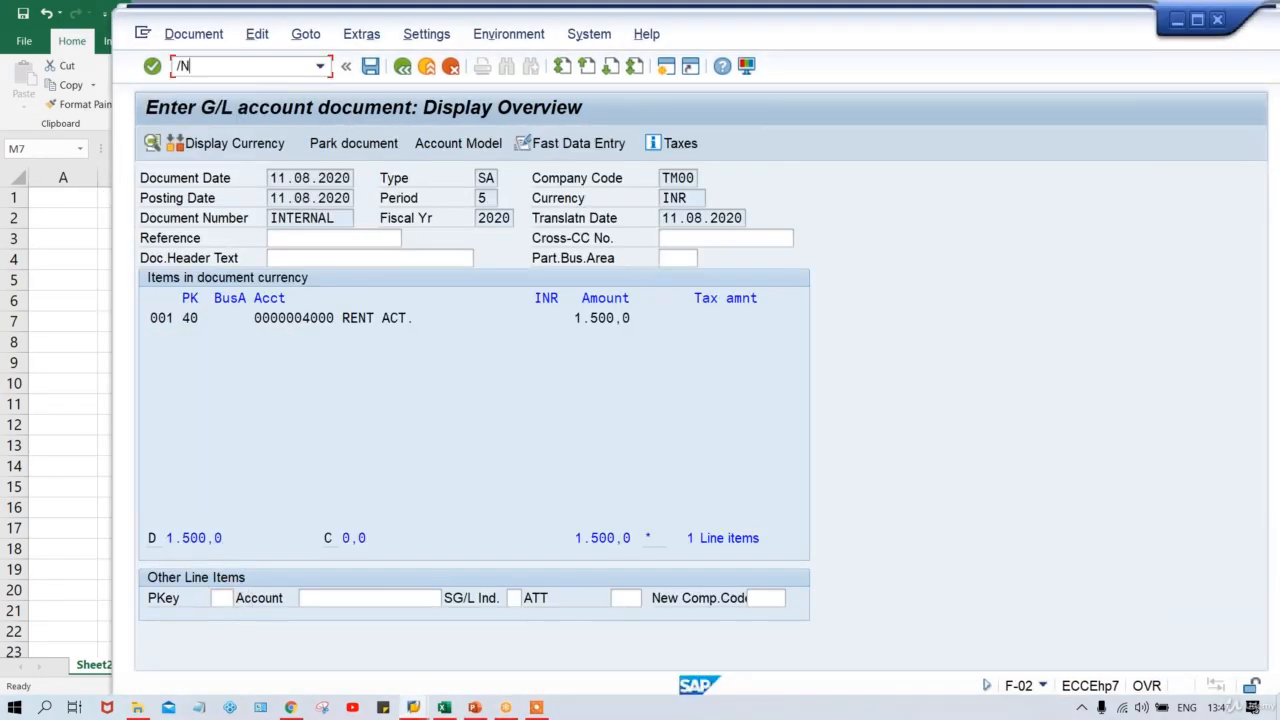
{"action": "type", "text": "F-02"}
{"action": "key", "text": "Return"}
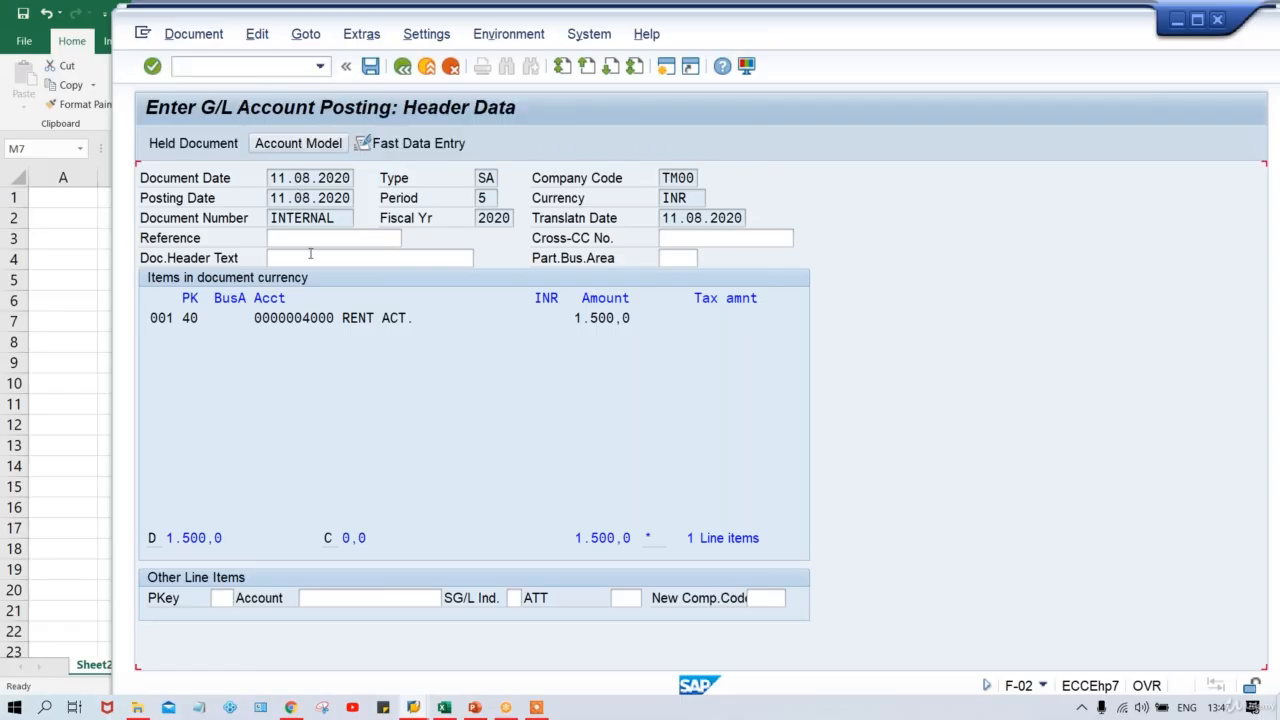
{"action": "key", "text": "BackSpace"}
{"action": "key", "text": "Down"}
{"action": "key", "text": "Return"}
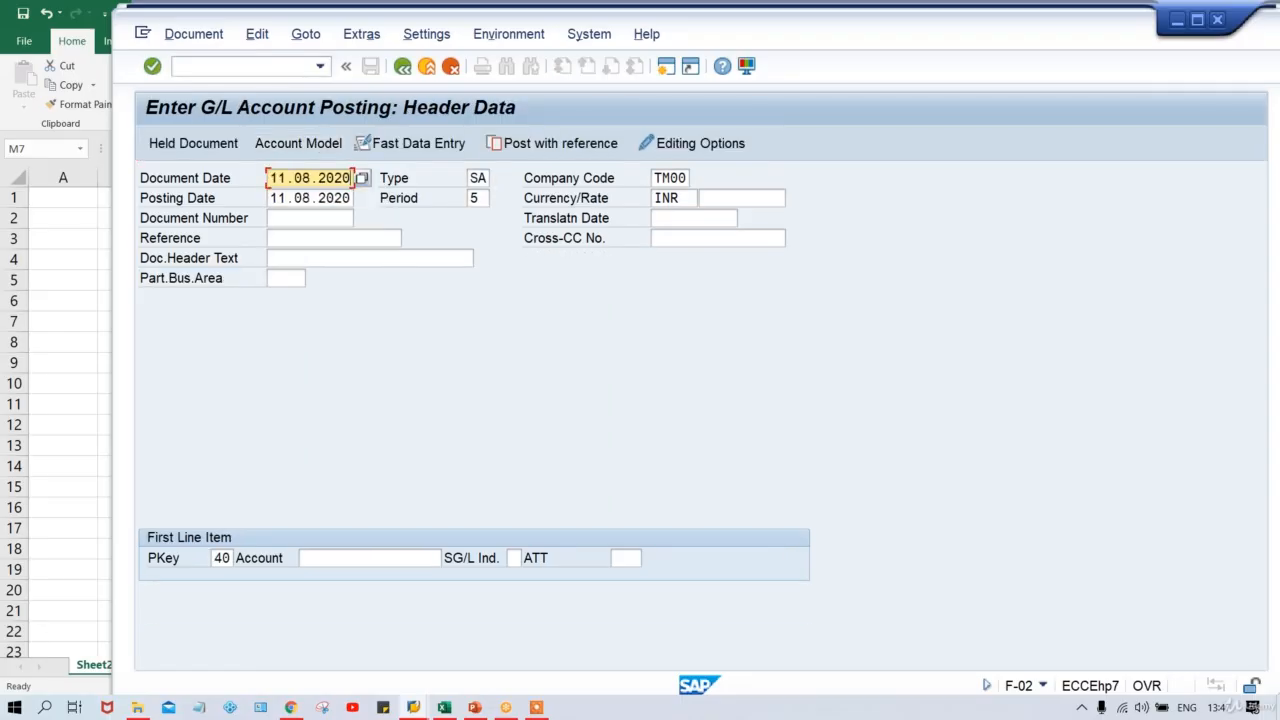
Pick account 4000 from history, open its item screen and check the Assignment field.
{"action": "left_click", "coordinate": [369, 558]}
{"action": "key", "text": "BackSpace"}
{"action": "key", "text": "Down"}
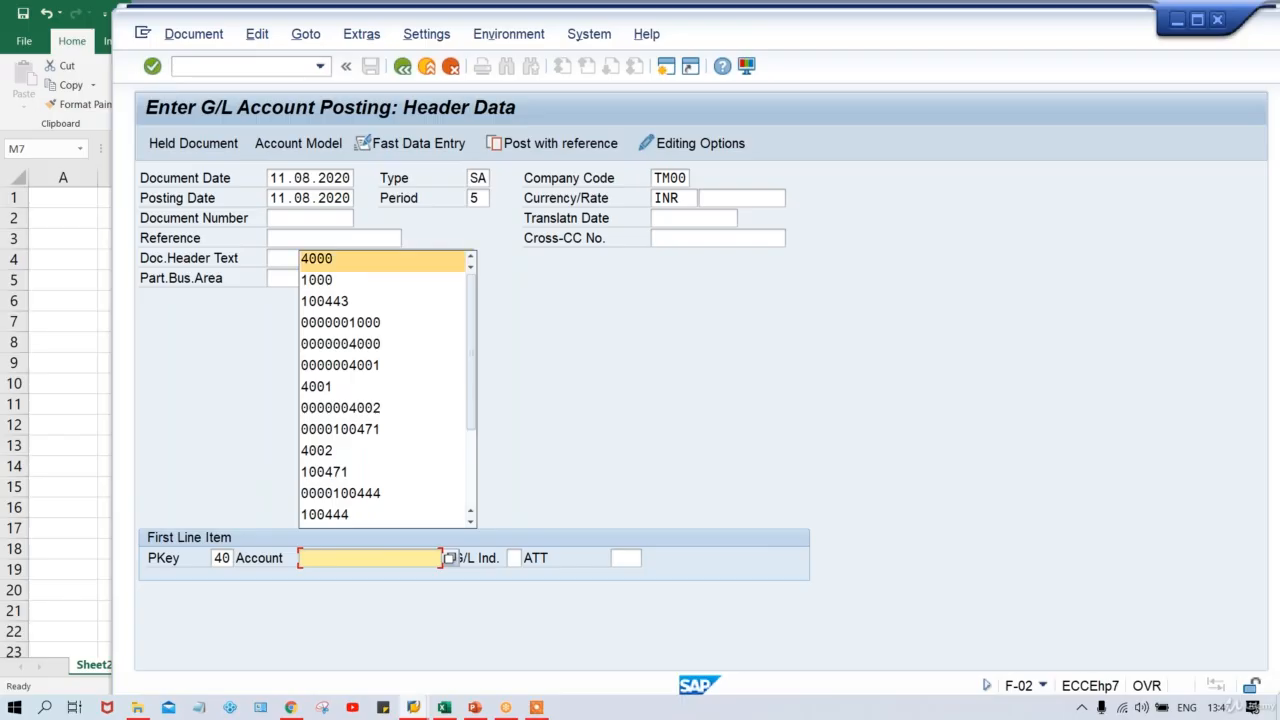
{"action": "key", "text": "Return"}
{"action": "key", "text": "Return"}
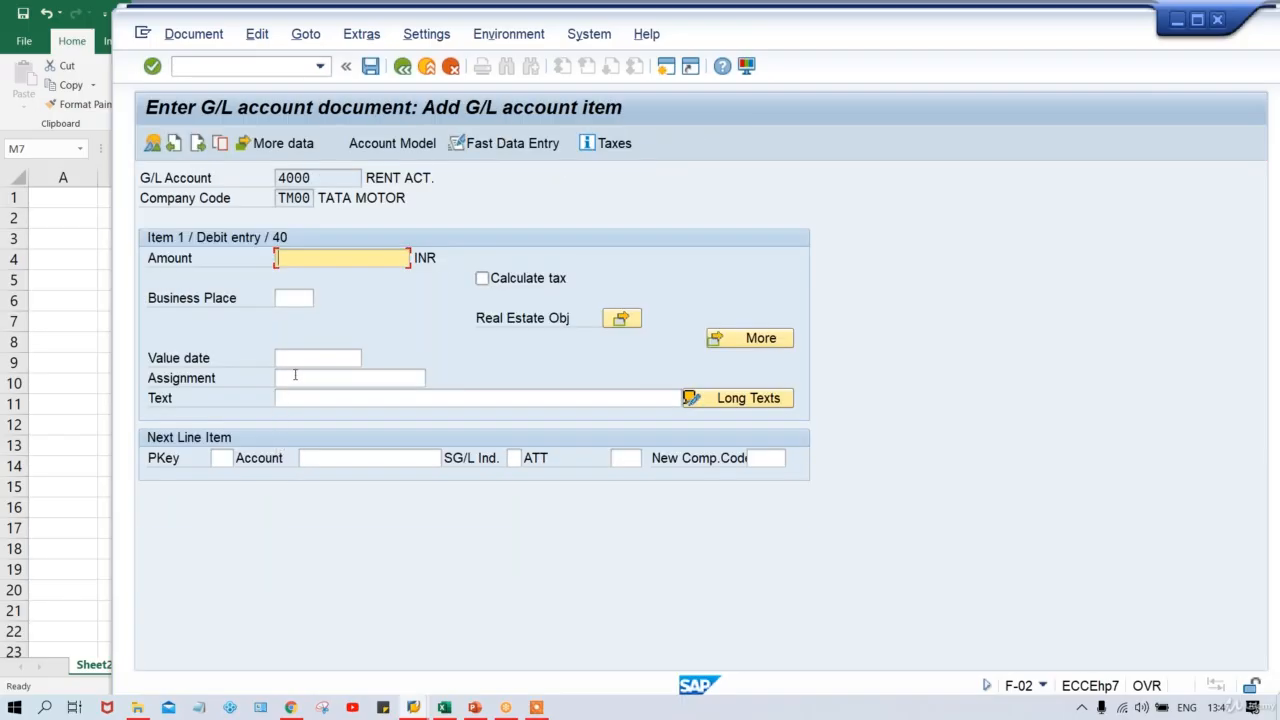
{"action": "left_click", "coordinate": [296, 374]}
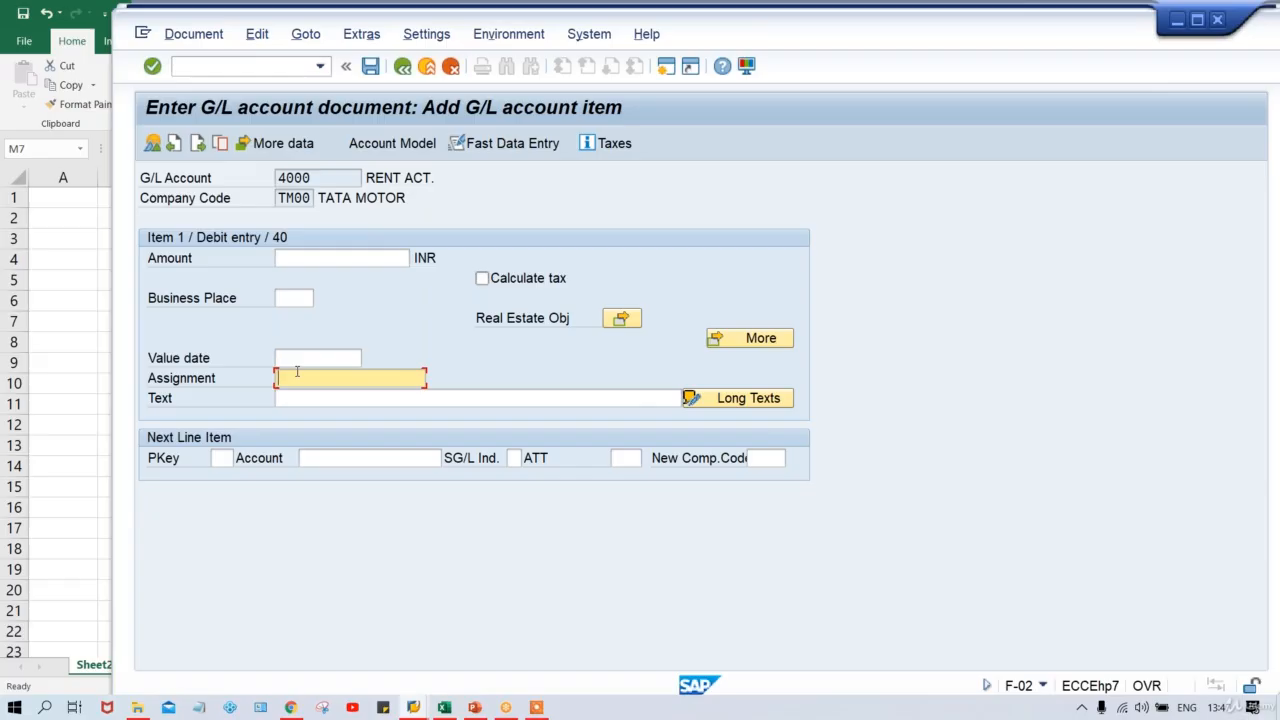
{"action": "key", "text": "alt+Tab"}
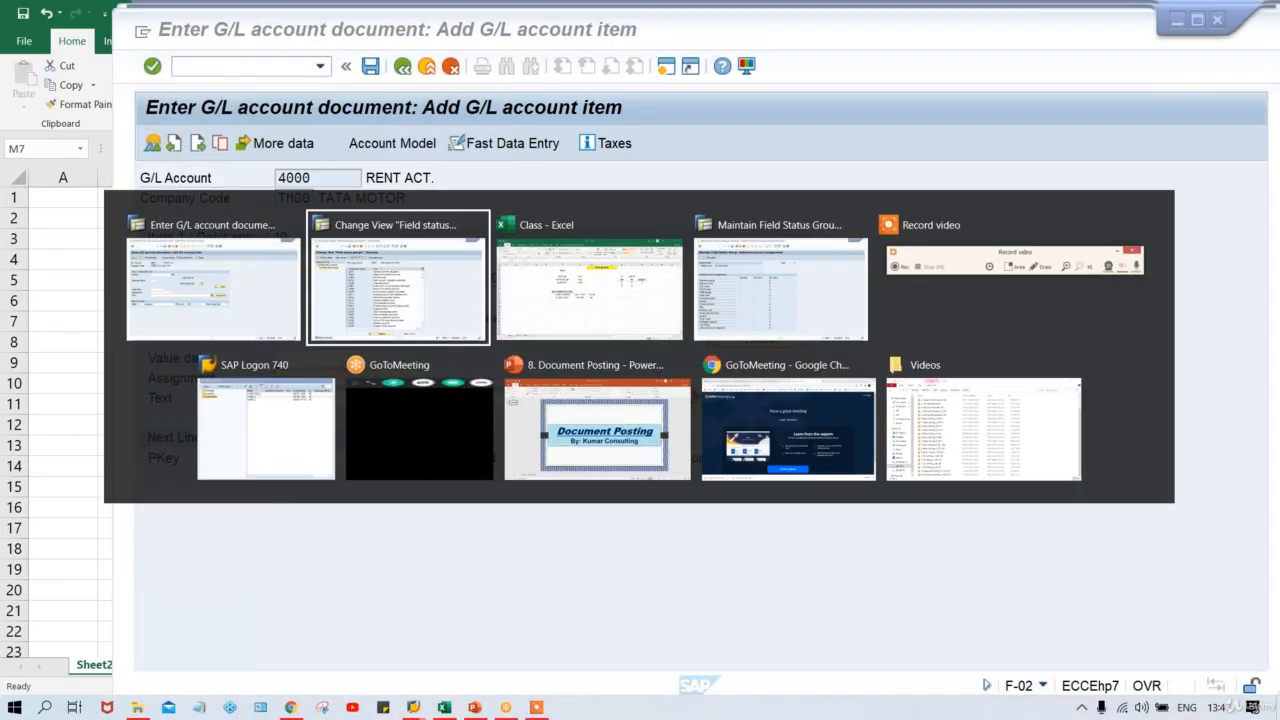
{"action": "key", "text": "alt+Tab"}
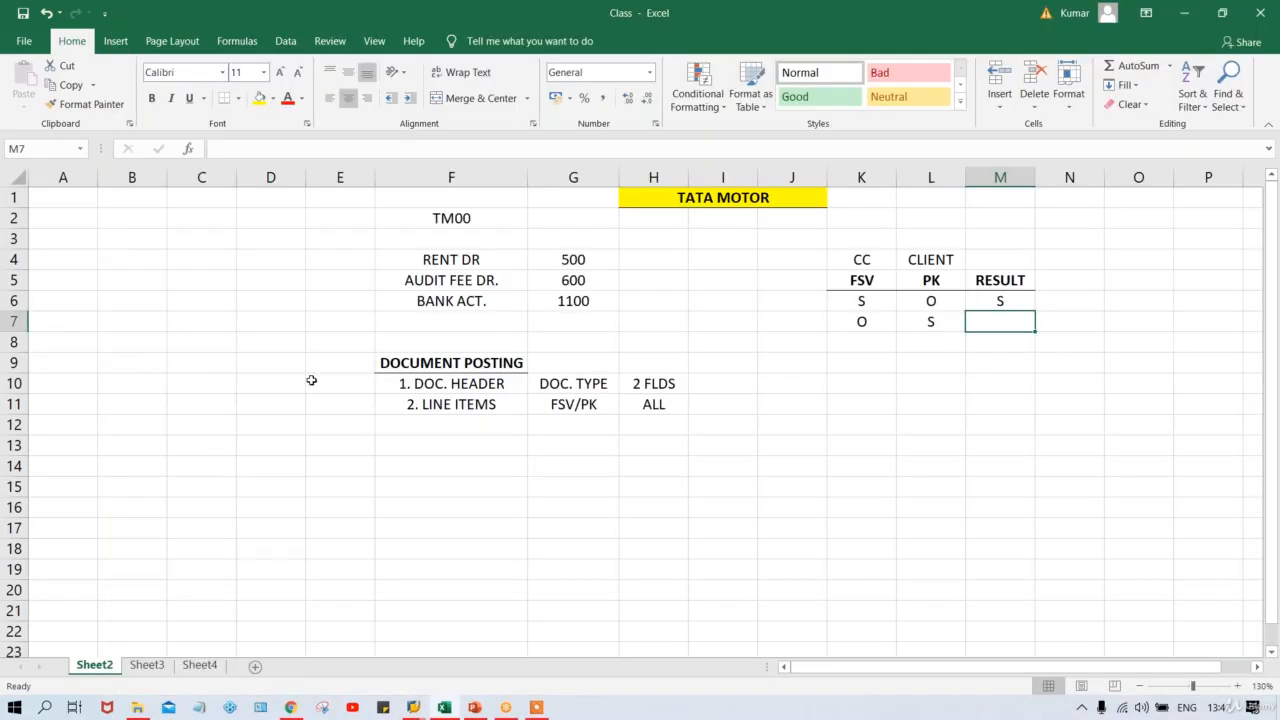
Enter S as the PK value in cell L7.
{"action": "left_click", "coordinate": [864, 321]}
{"action": "left_click", "coordinate": [930, 322]}
{"action": "type", "text": "S"}
{"action": "left_click", "coordinate": [858, 323]}
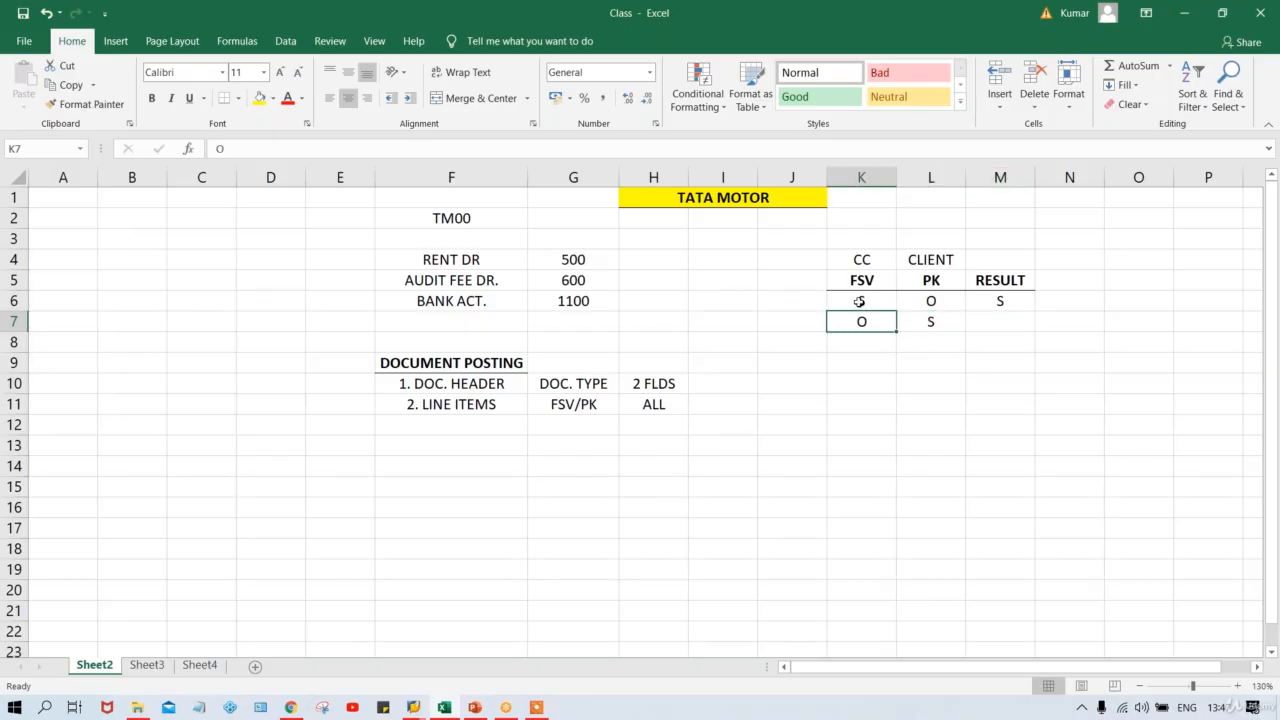
{"action": "left_click", "coordinate": [918, 325]}
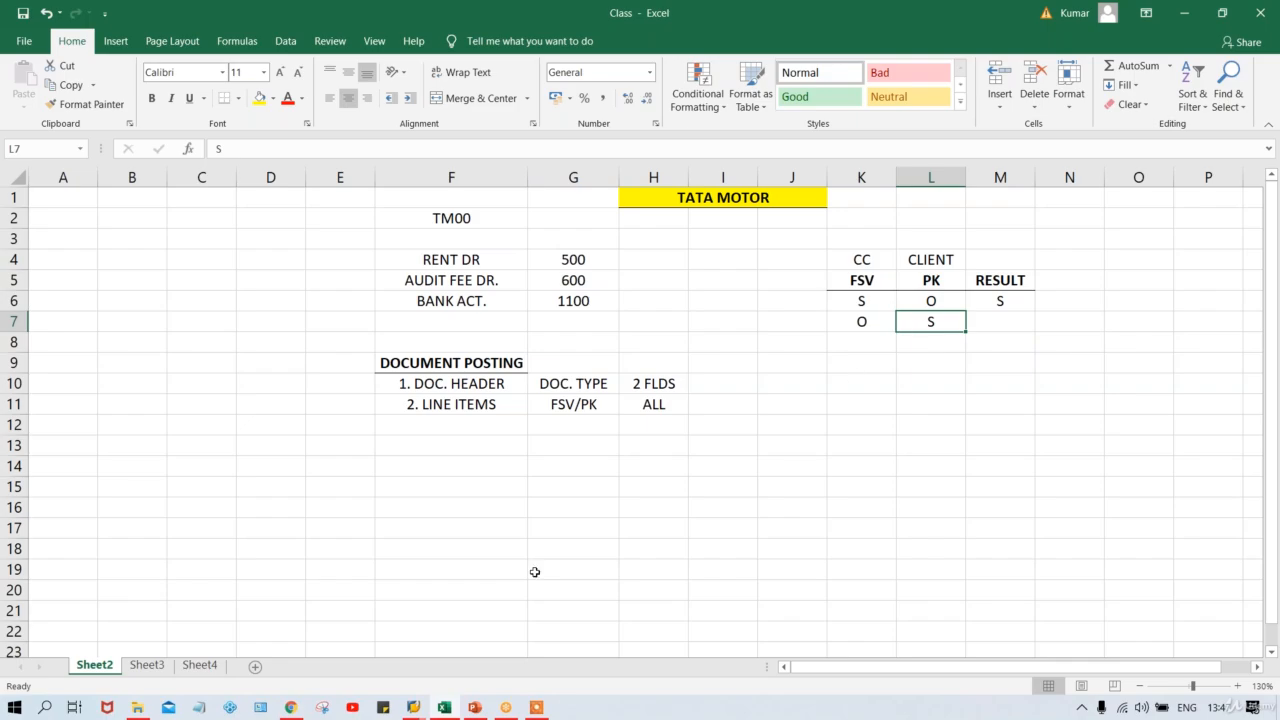
Check G001's General data statuses, where Assignment number and Text are optional.
{"action": "mouse_move", "coordinate": [410, 708]}
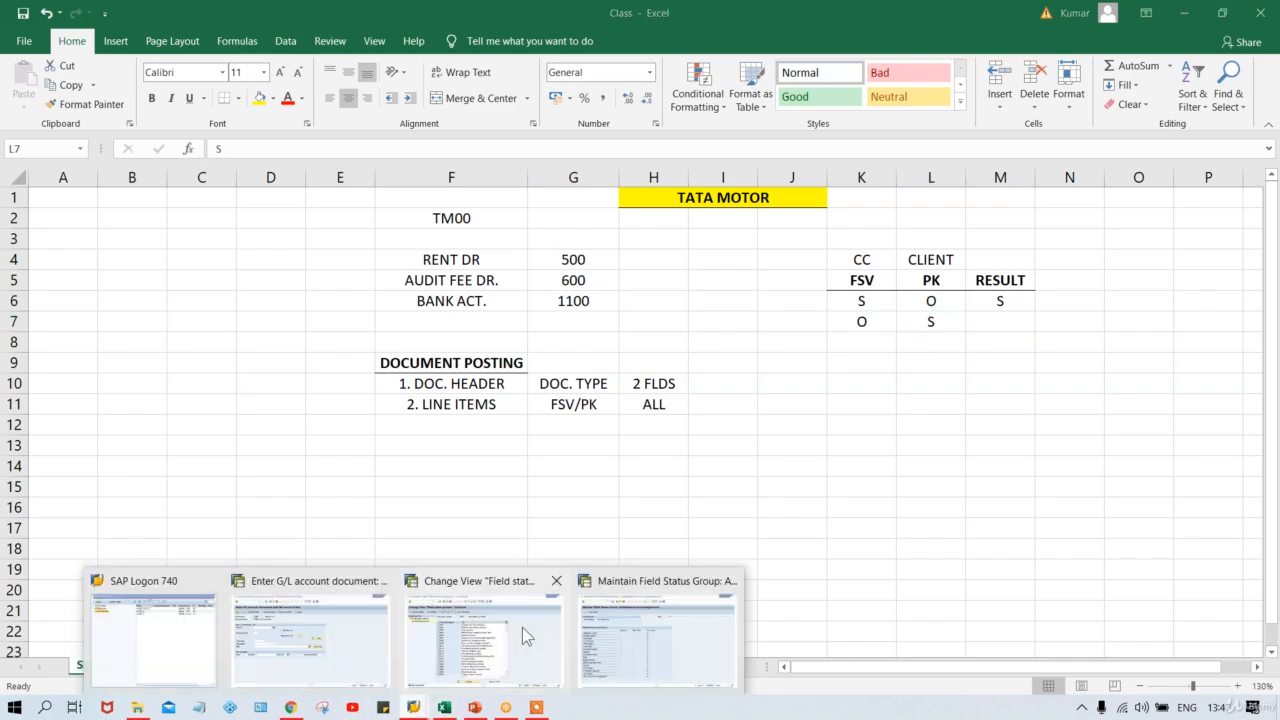
{"action": "left_click", "coordinate": [513, 630]}
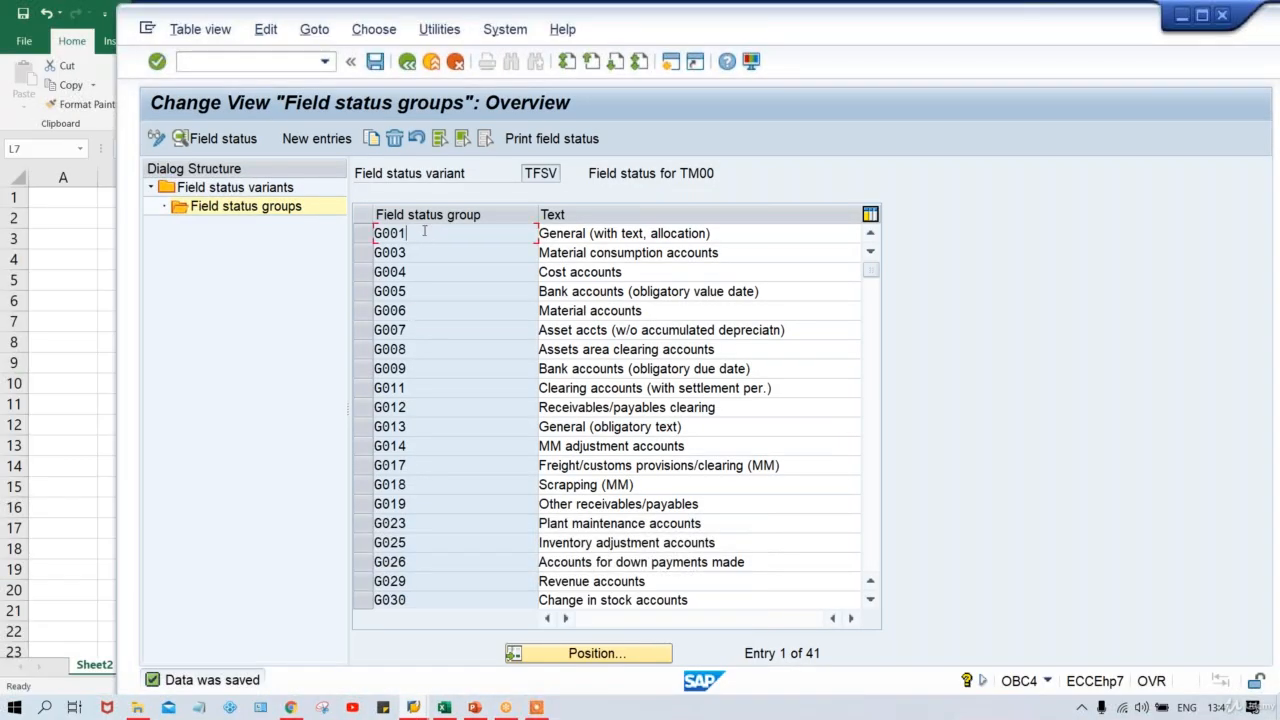
{"action": "key", "text": "F2"}
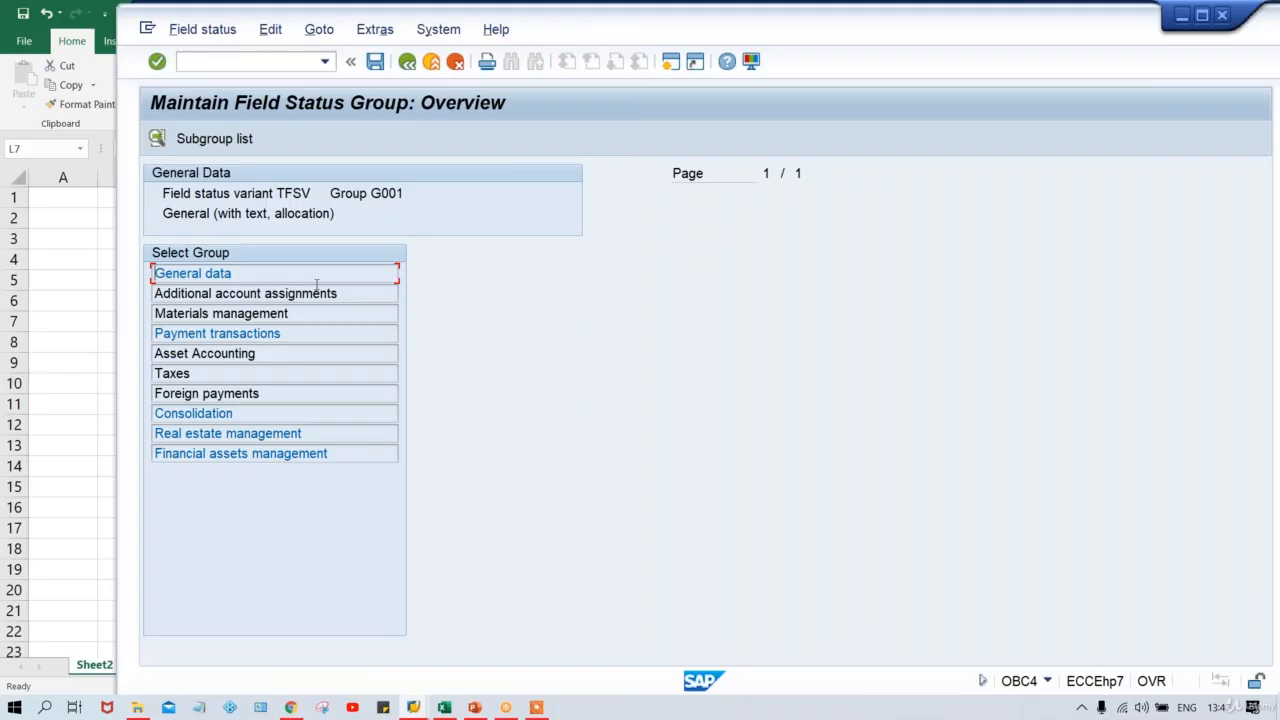
{"action": "double_click", "coordinate": [291, 274]}
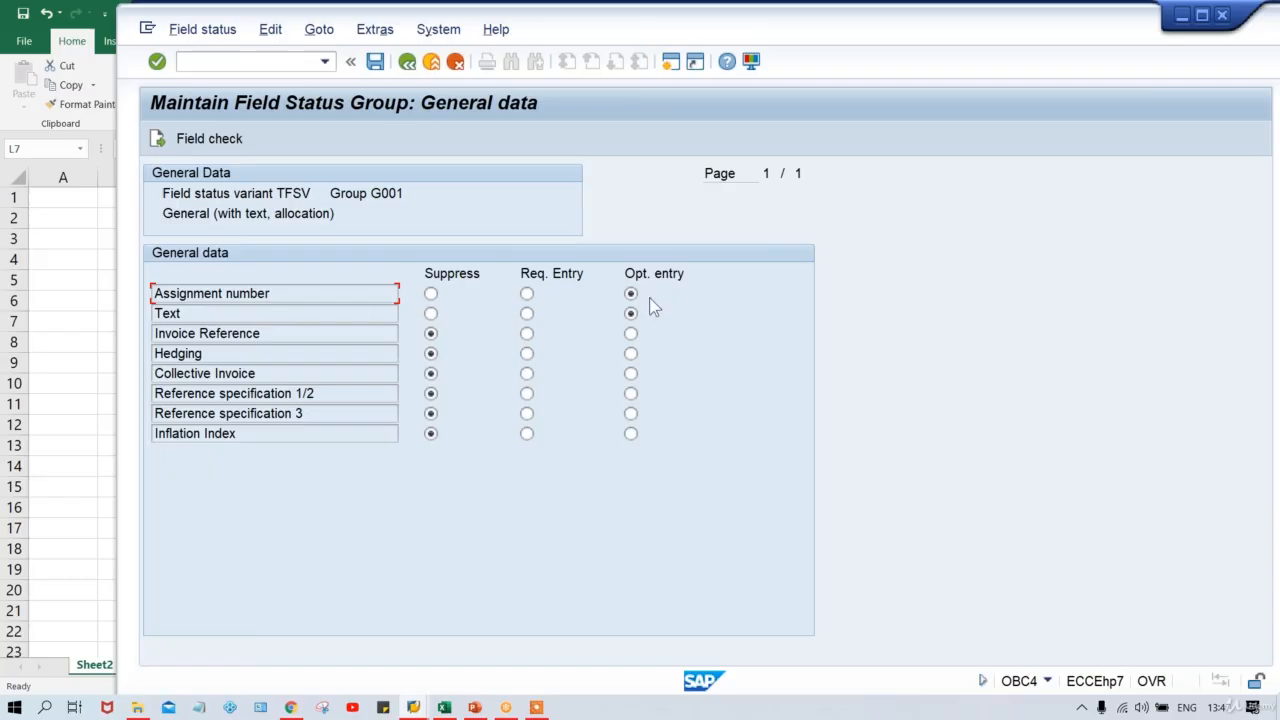
{"action": "left_click", "coordinate": [444, 707]}
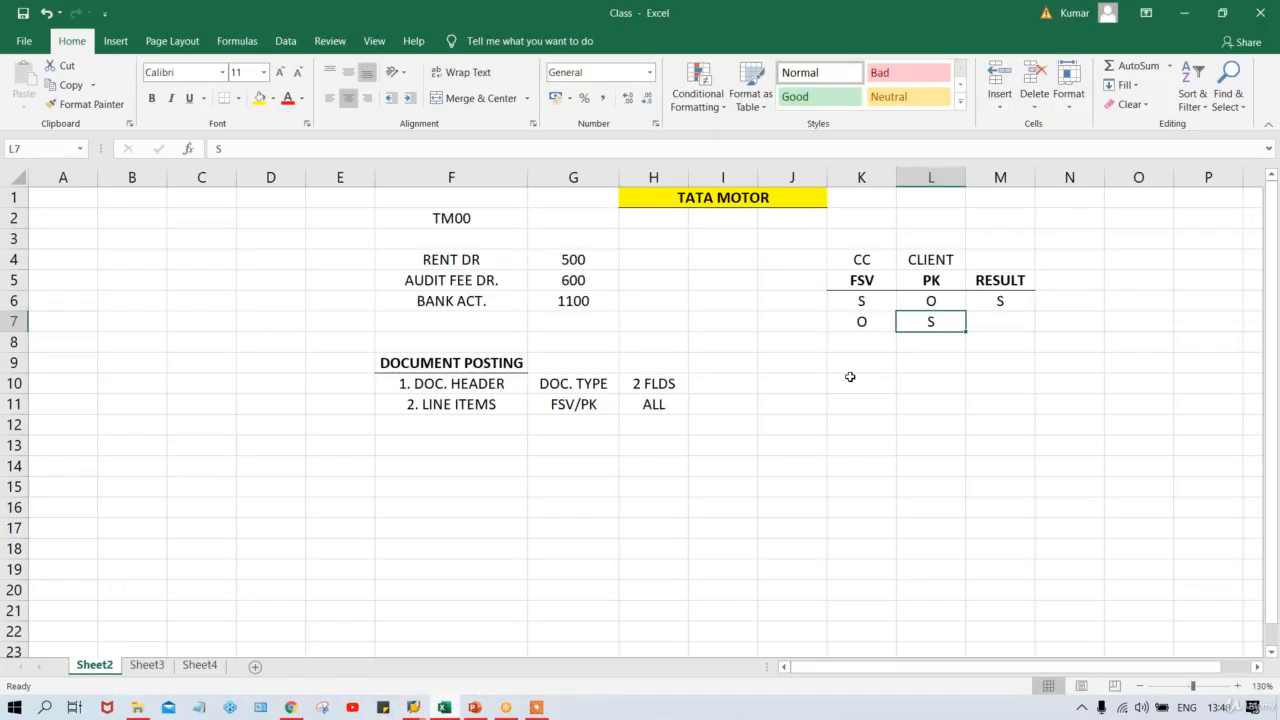
Re-enter S in cell L7 of the rule table.
{"action": "left_click", "coordinate": [864, 318]}
{"action": "left_click", "coordinate": [930, 321]}
{"action": "type", "text": "S"}
{"action": "key", "text": "ctrl+Return"}
Suppress Assignment number in posting key 40's General data and save under a customizing request.
{"action": "mouse_move", "coordinate": [410, 708]}
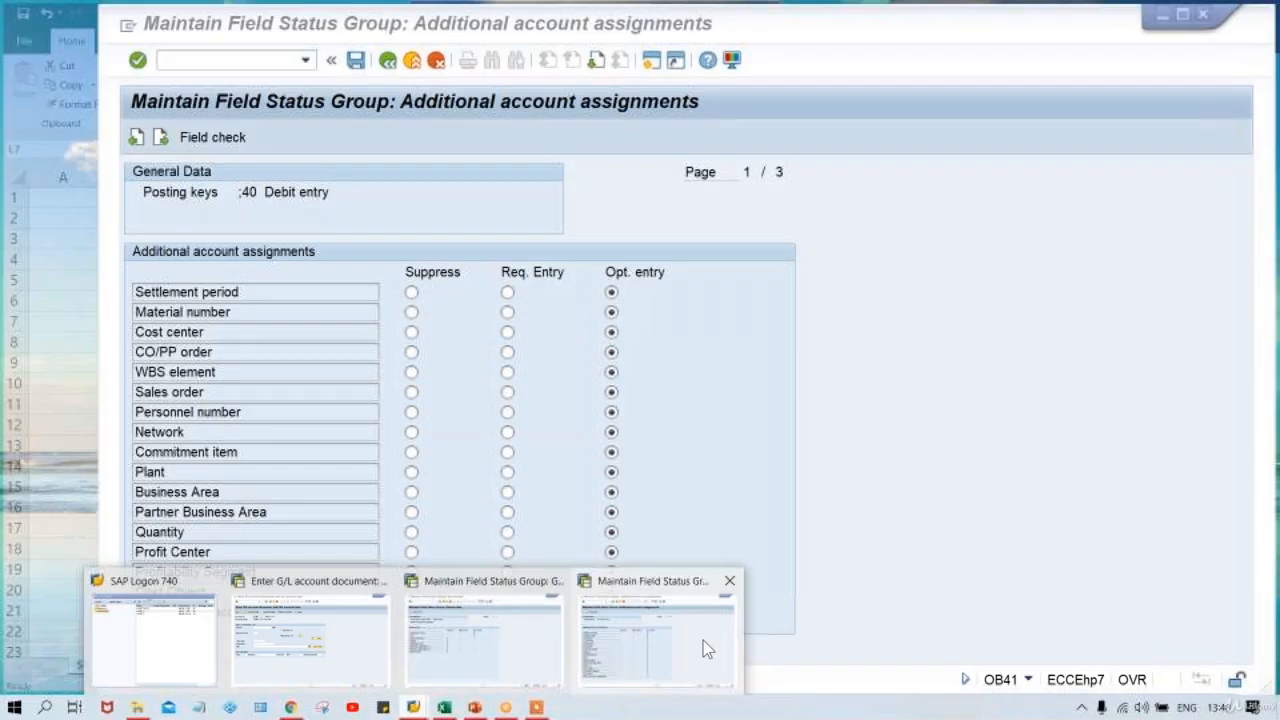
{"action": "left_click", "coordinate": [703, 640]}
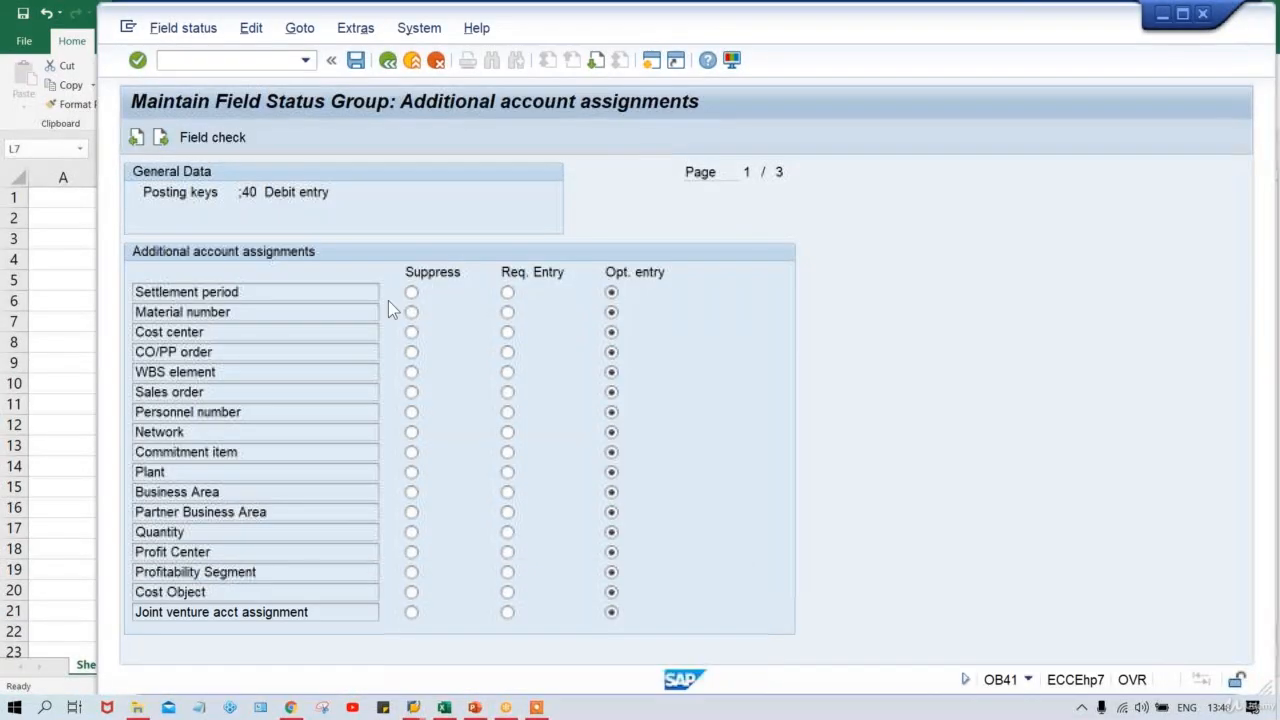
{"action": "left_click", "coordinate": [388, 62]}
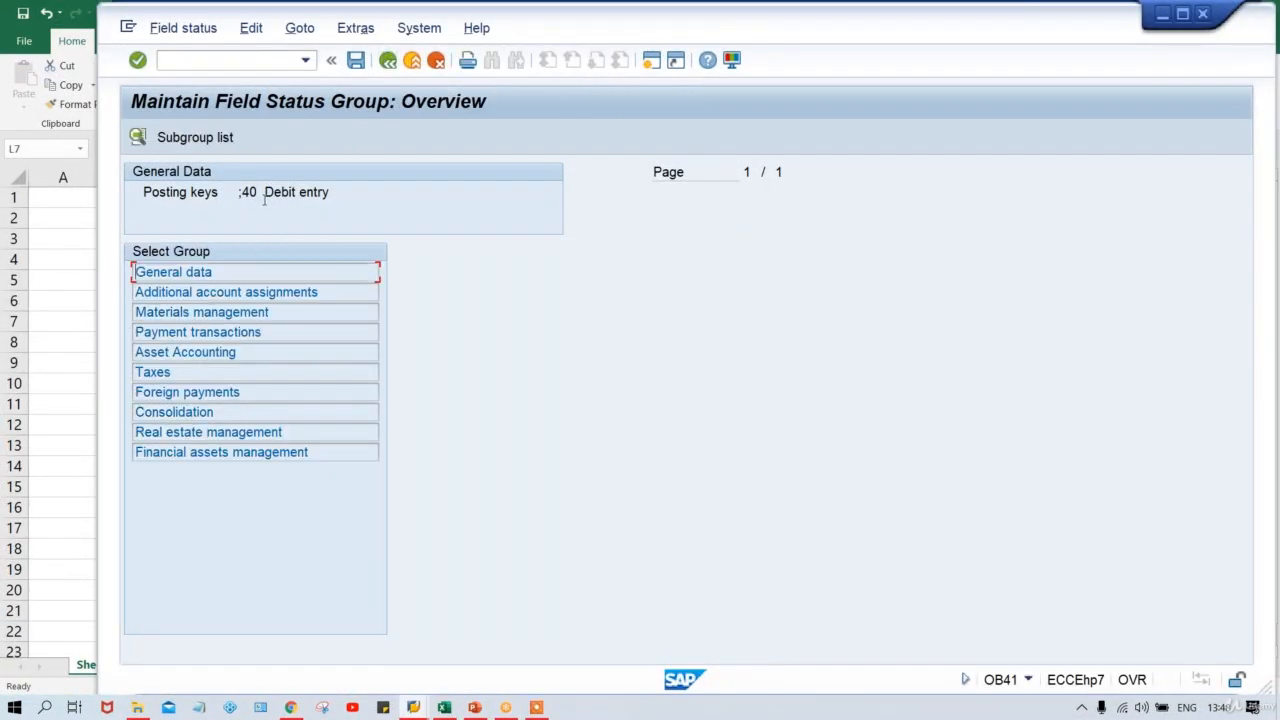
{"action": "double_click", "coordinate": [228, 278]}
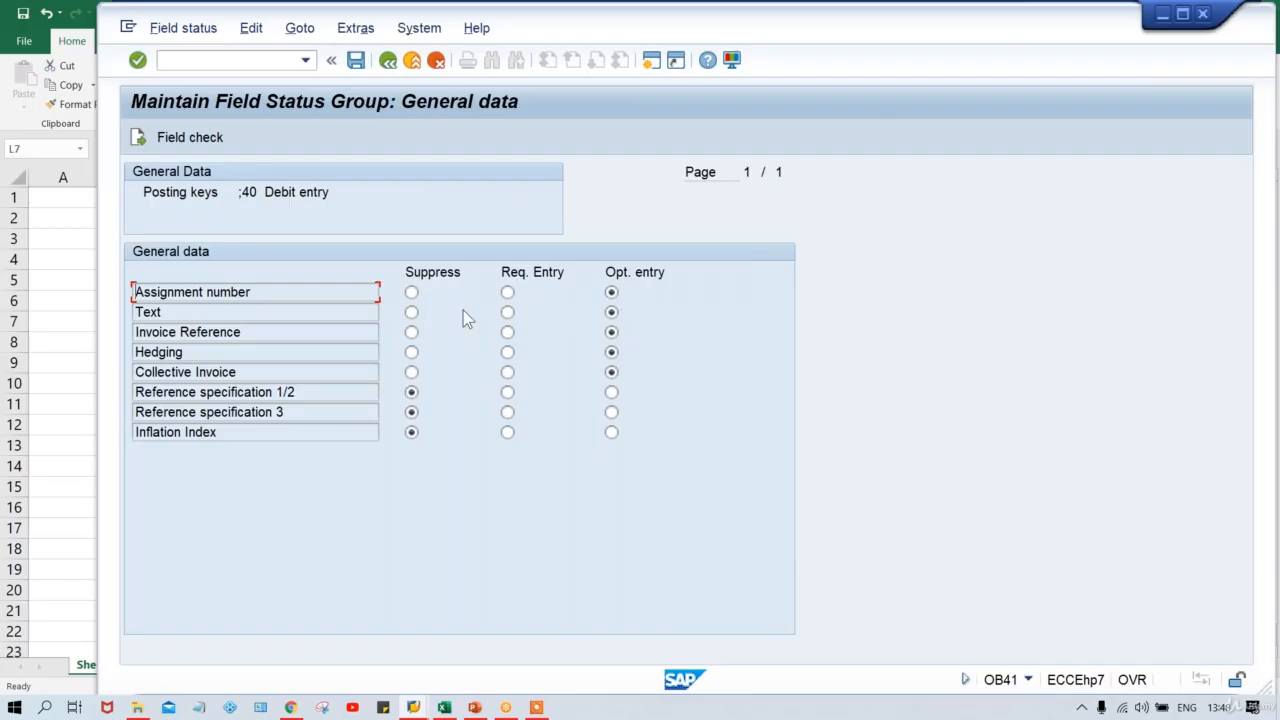
{"action": "left_click", "coordinate": [411, 292]}
{"action": "key", "text": "ctrl+s"}
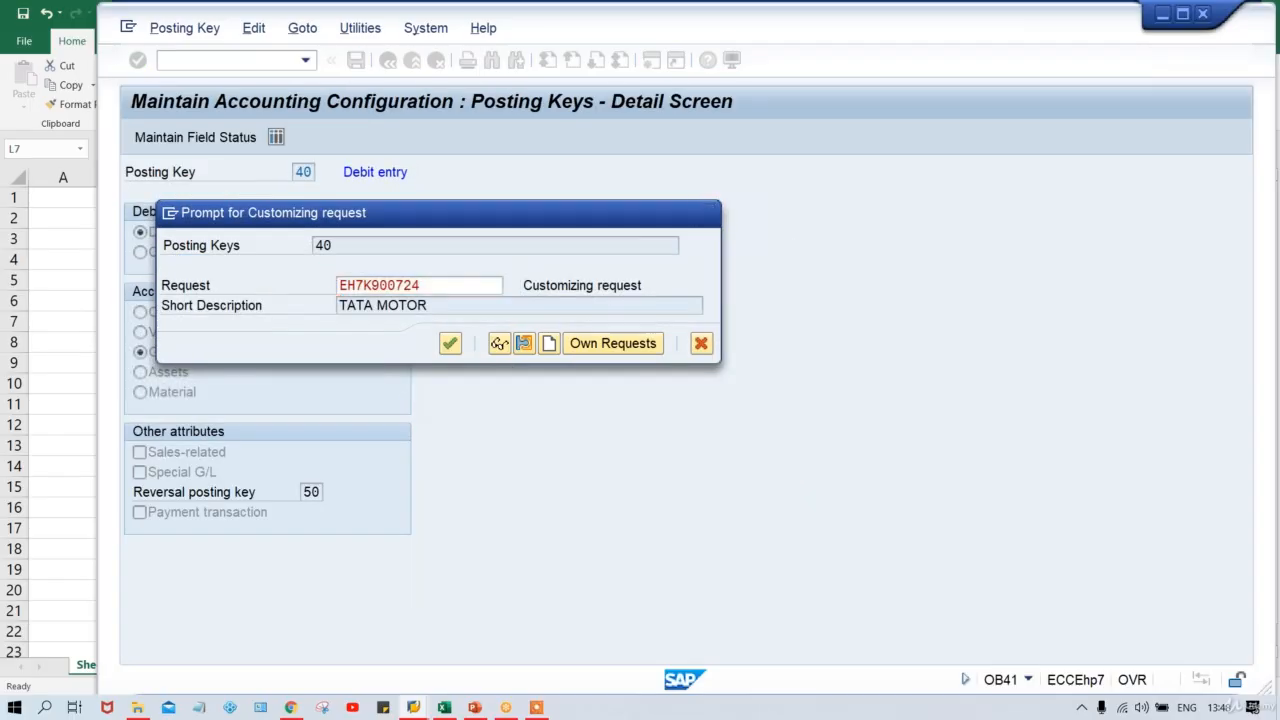
{"action": "key", "text": "Return"}
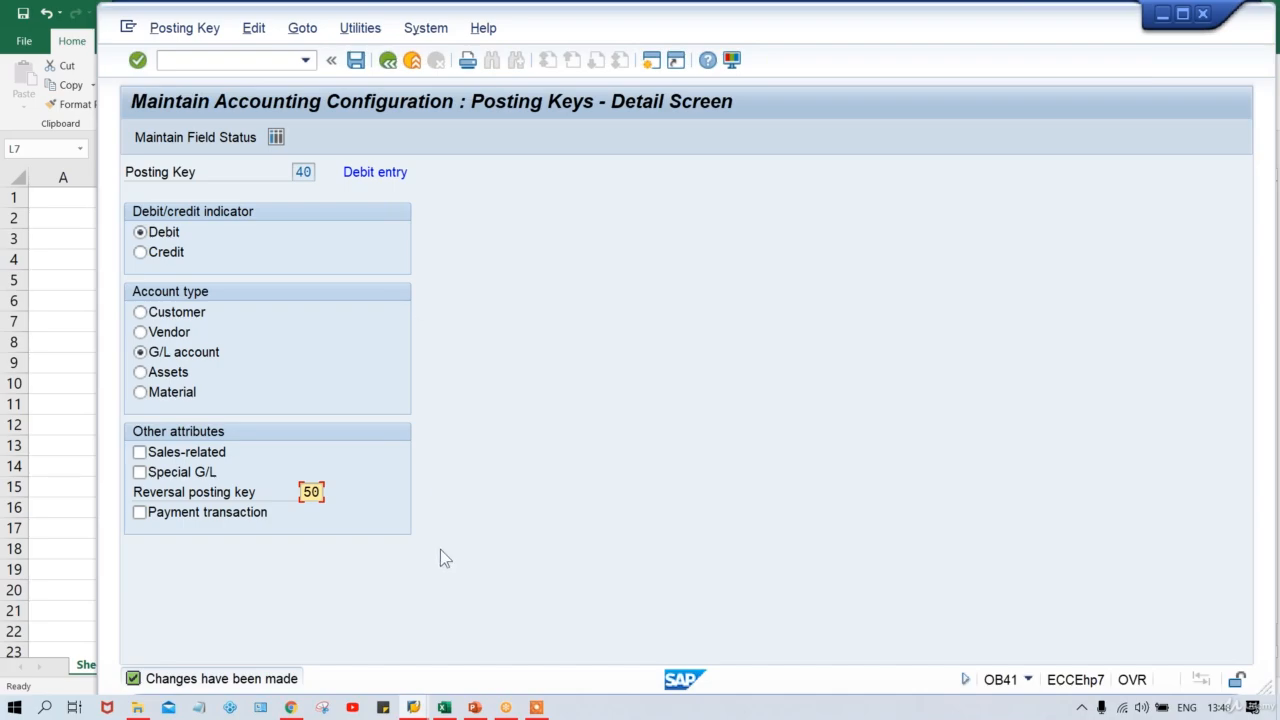
Review the FSV and PK values in cells K7 and L7.
{"action": "left_click", "coordinate": [444, 708]}
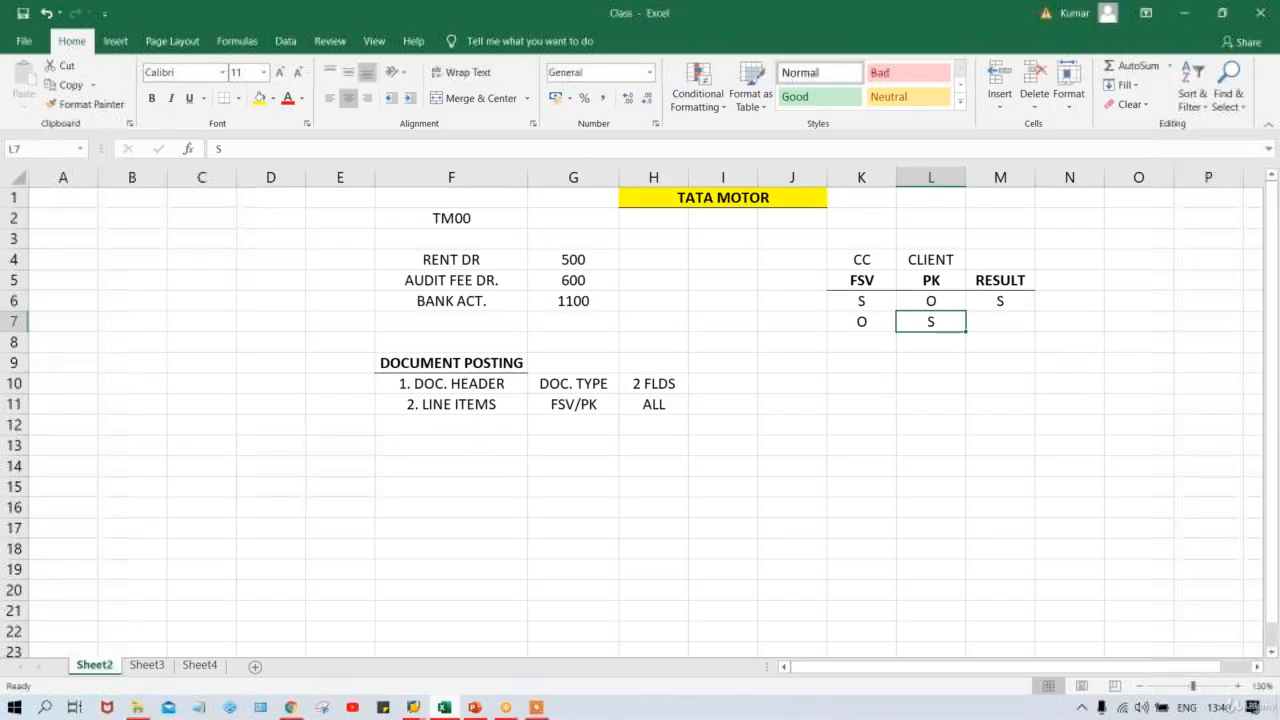
{"action": "left_click", "coordinate": [857, 320]}
{"action": "left_click", "coordinate": [933, 320]}
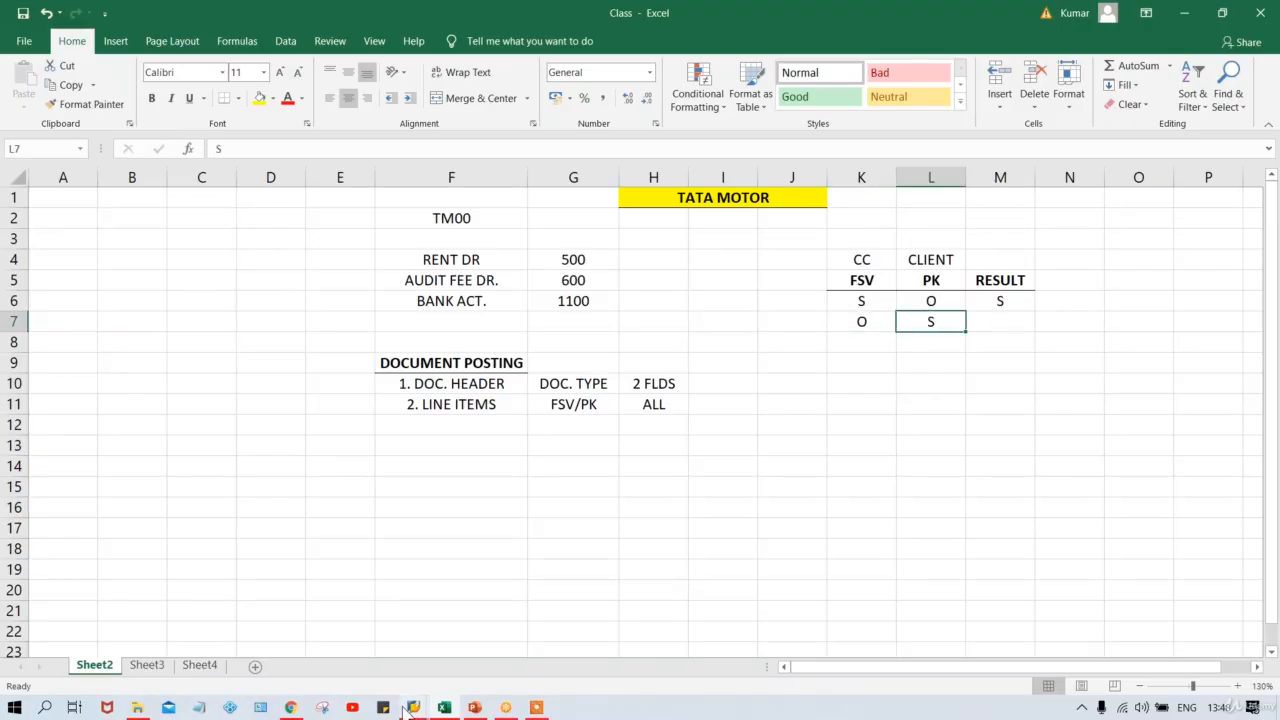
Restart the G/L account posting with /N F-02.
{"action": "mouse_move", "coordinate": [410, 707]}
{"action": "left_click", "coordinate": [309, 654]}
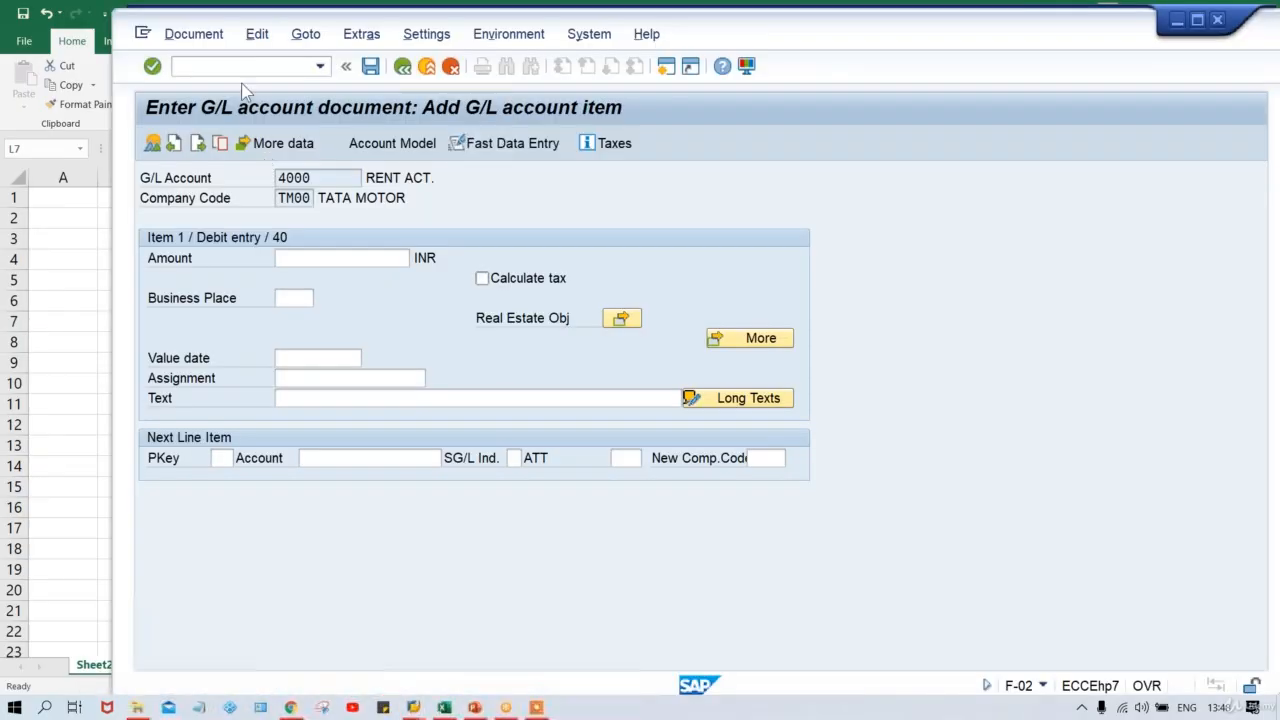
{"action": "left_click", "coordinate": [250, 66]}
{"action": "type", "text": "/N"}
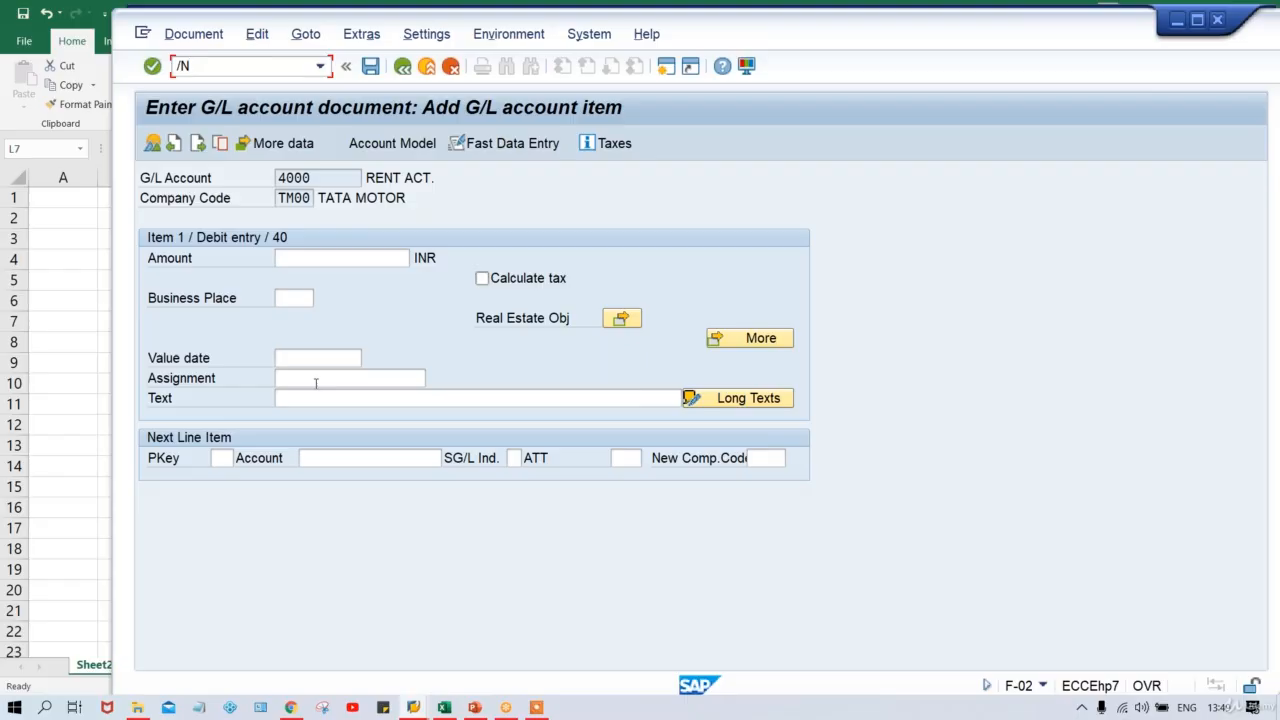
{"action": "type", "text": "F-02"}
{"action": "key", "text": "Return"}
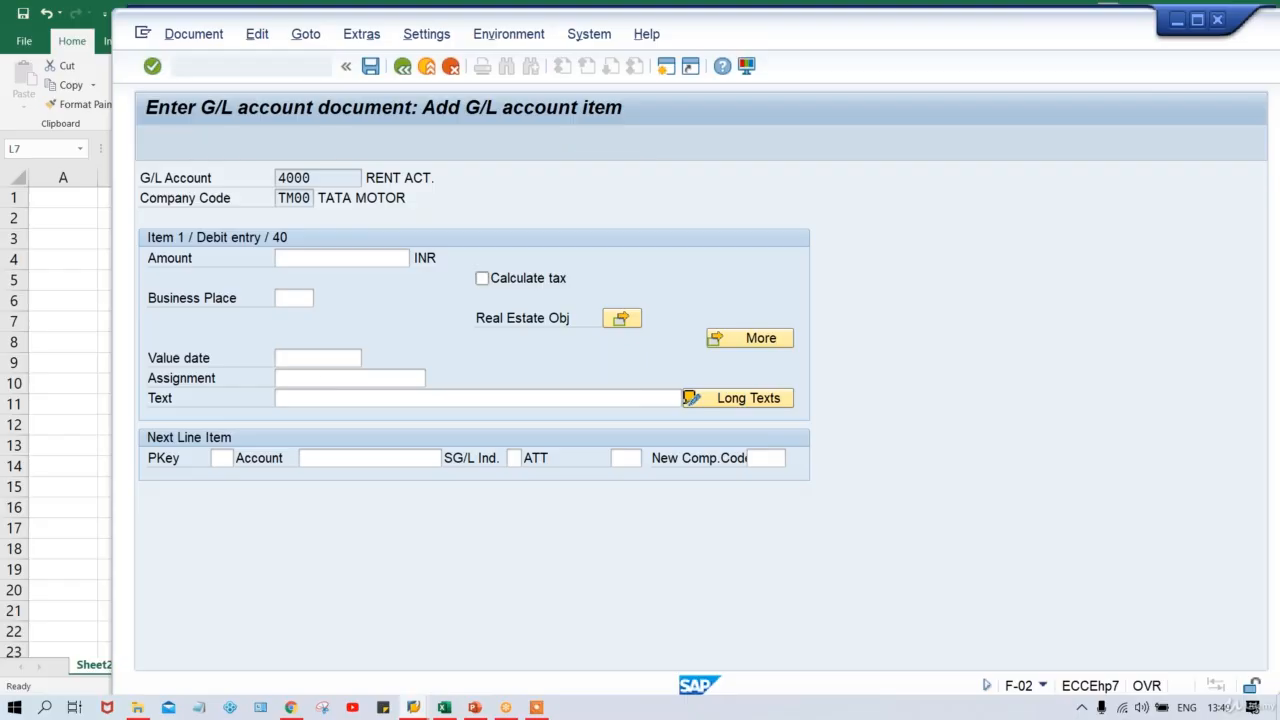
Date the posting 11.08.2020 and open the account 4000 item screen, now without Assignment.
{"action": "key", "text": "Down"}
{"action": "key", "text": "Down"}
{"action": "key", "text": "Return"}
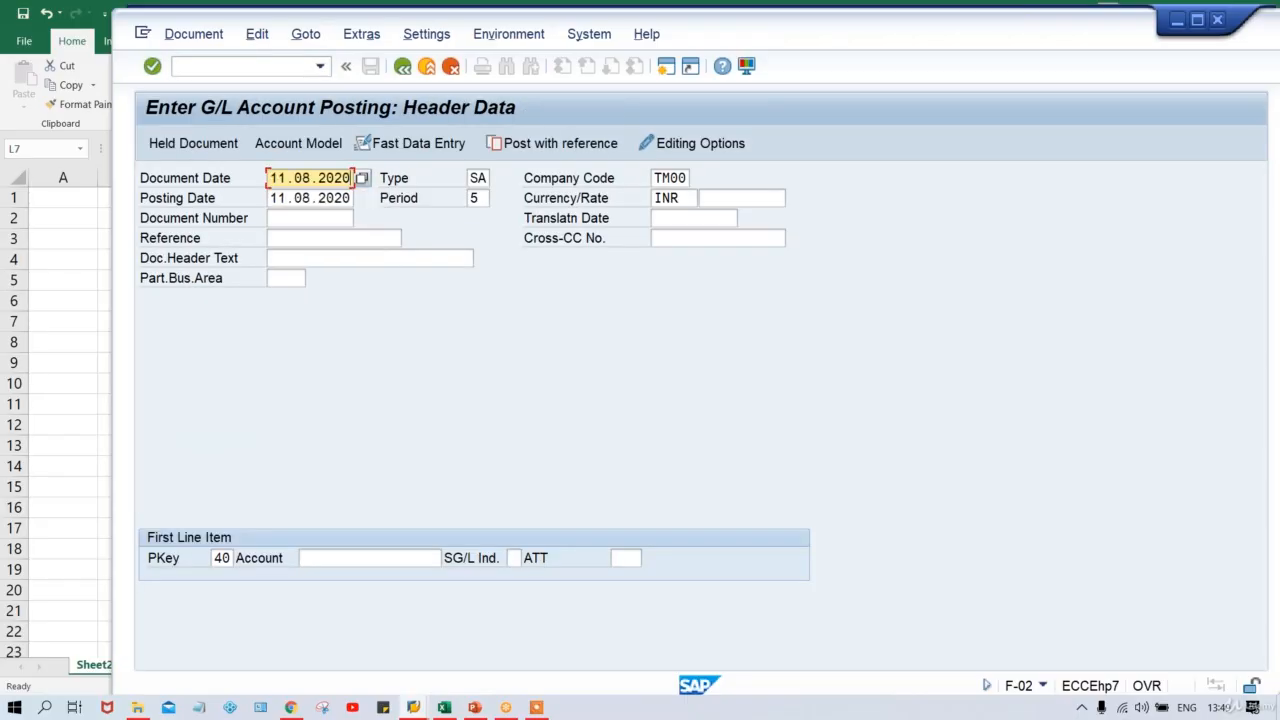
{"action": "left_click", "coordinate": [369, 558]}
{"action": "key", "text": "Down"}
{"action": "key", "text": "Down"}
{"action": "key", "text": "Return"}
{"action": "key", "text": "Return"}
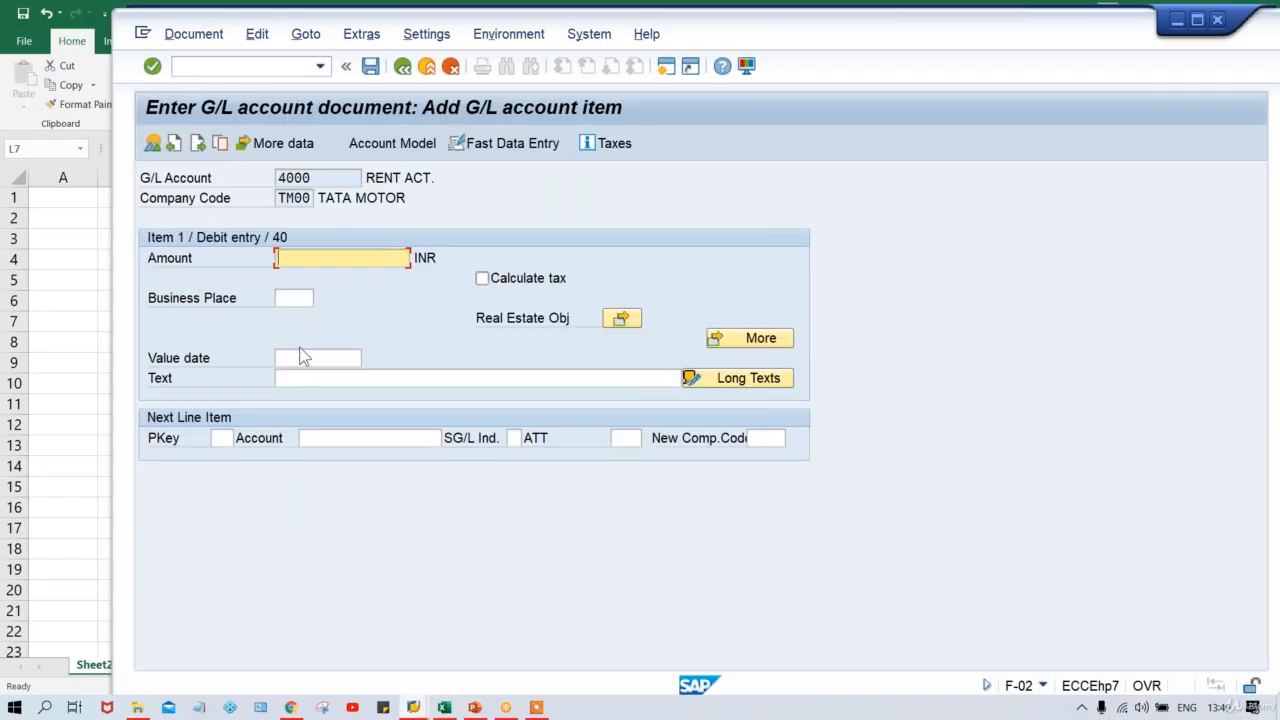
{"action": "key", "text": "alt+Tab"}
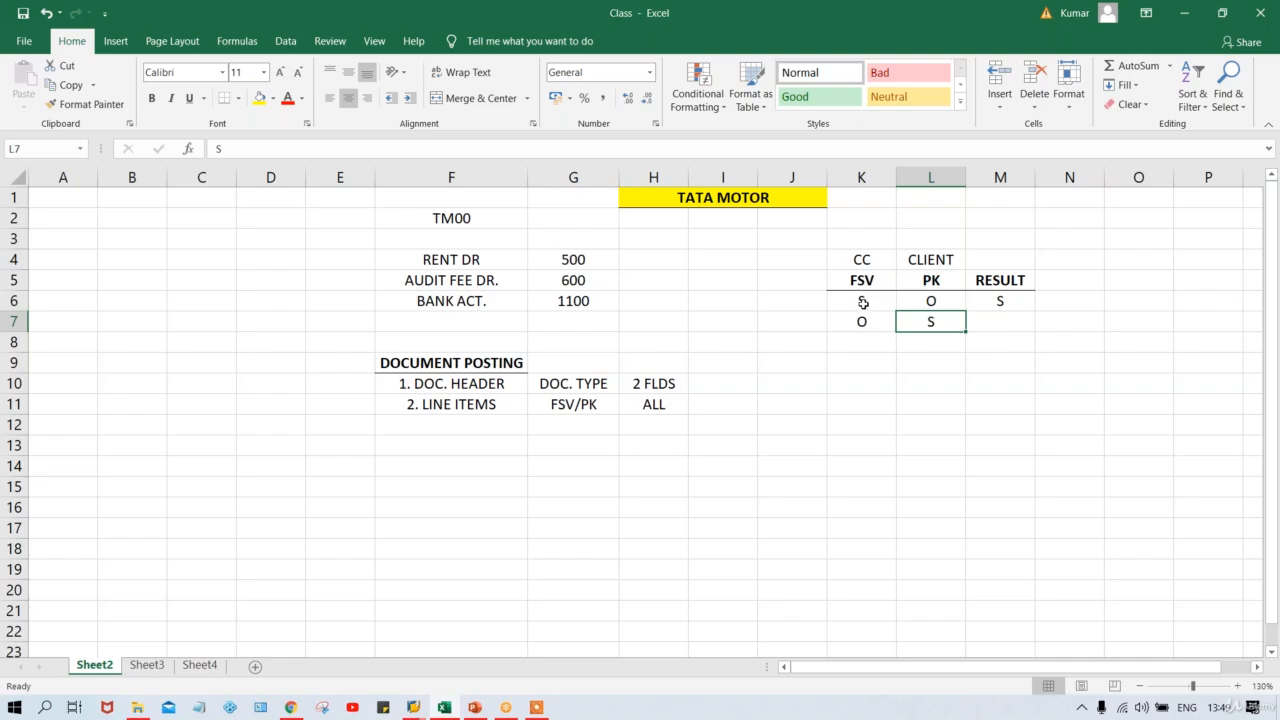
Enter S as the RESULT for the second rule in M7.
{"action": "left_click", "coordinate": [863, 302]}
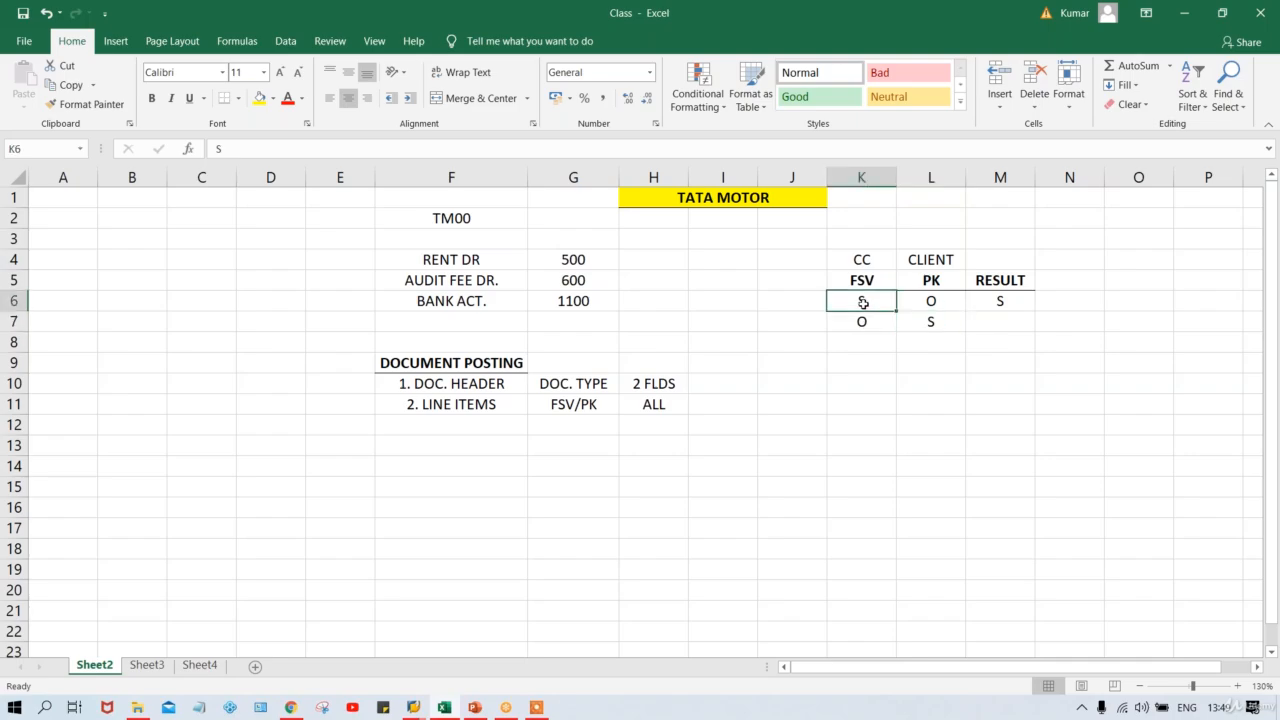
{"action": "left_click", "coordinate": [996, 330]}
{"action": "type", "text": "S"}
{"action": "key", "text": "Return"}
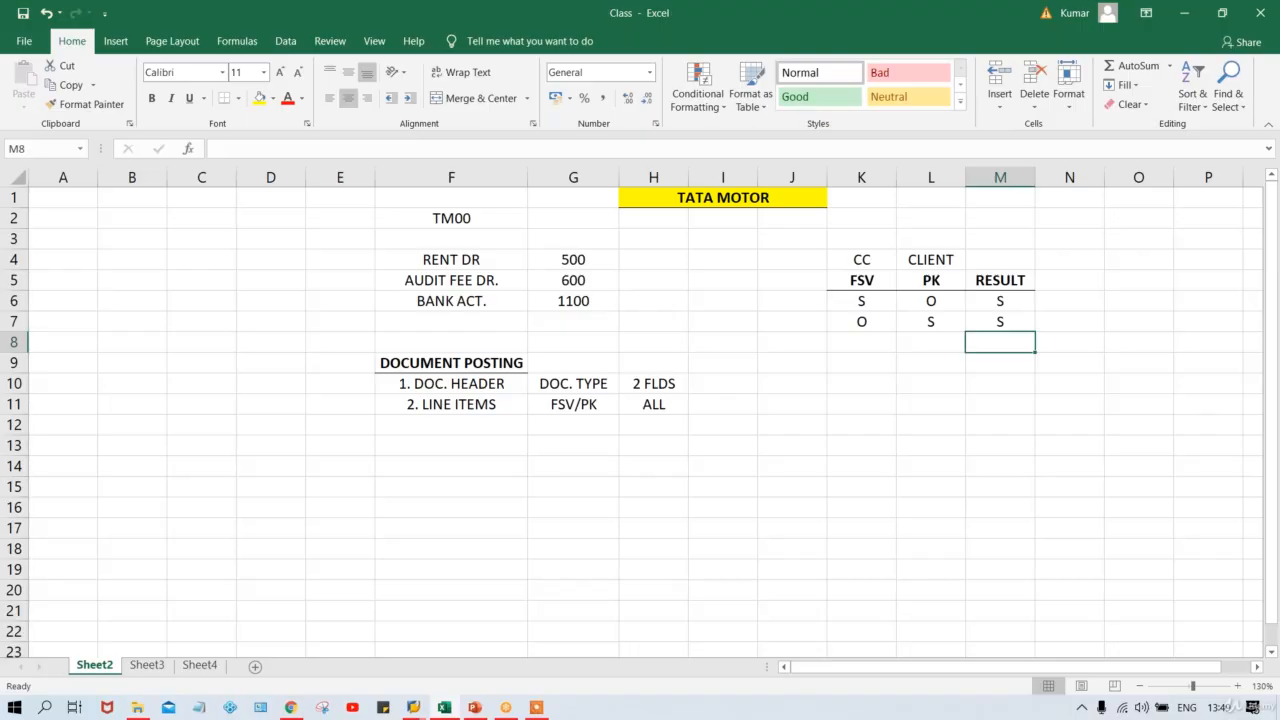
Add a third rule row with FSV R in K8 and PK O in L8.
{"action": "left_click", "coordinate": [867, 344]}
{"action": "type", "text": "R"}
{"action": "key", "text": "Tab"}
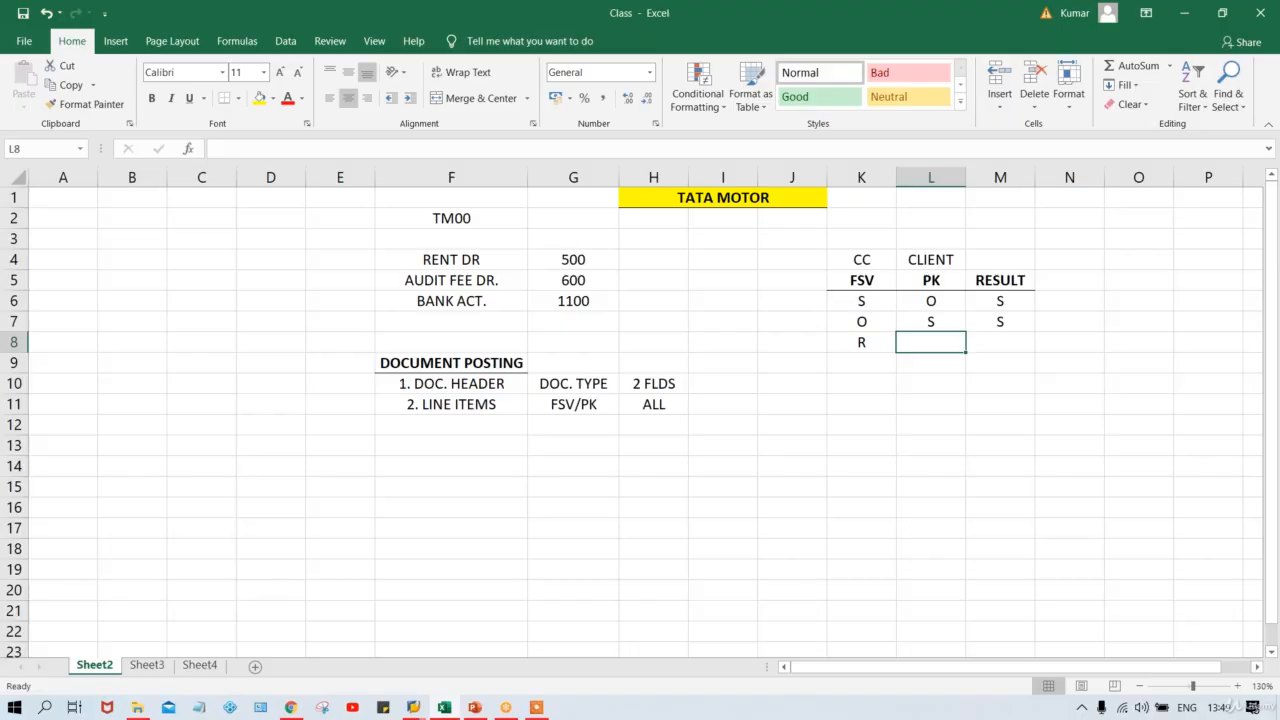
{"action": "type", "text": "O"}
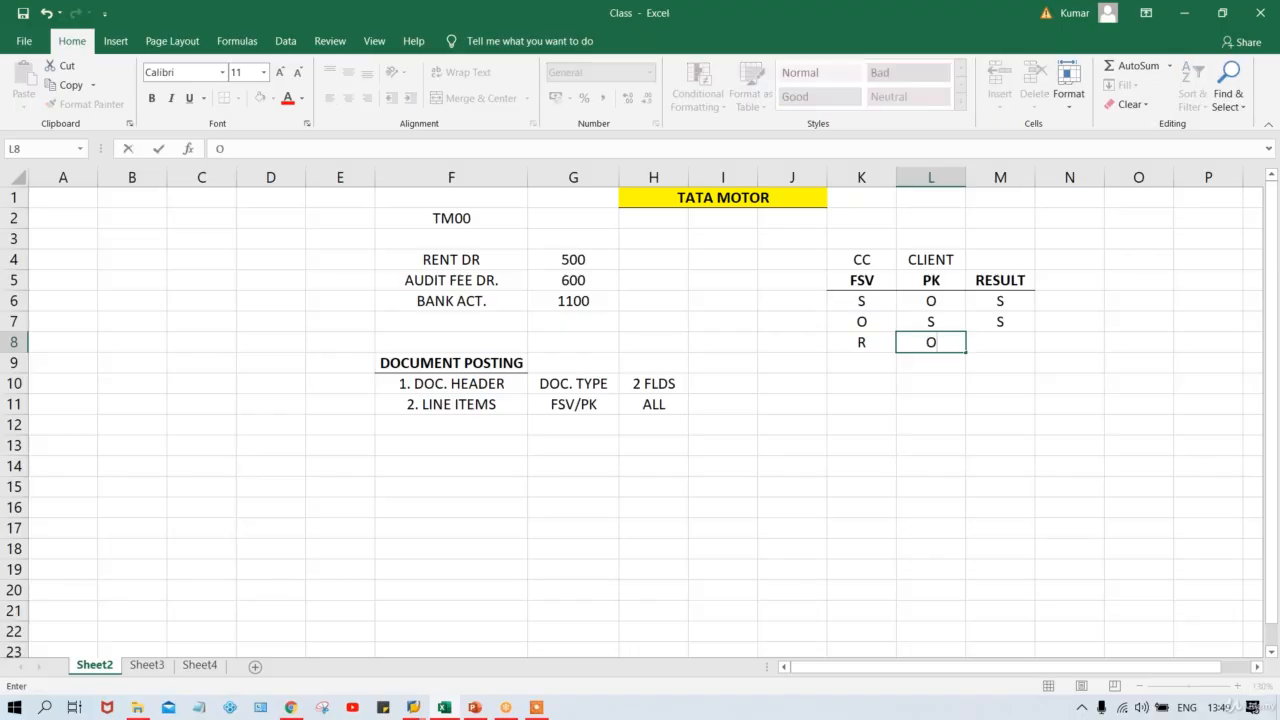
{"action": "key", "text": "Return"}
{"action": "left_click", "coordinate": [851, 342]}
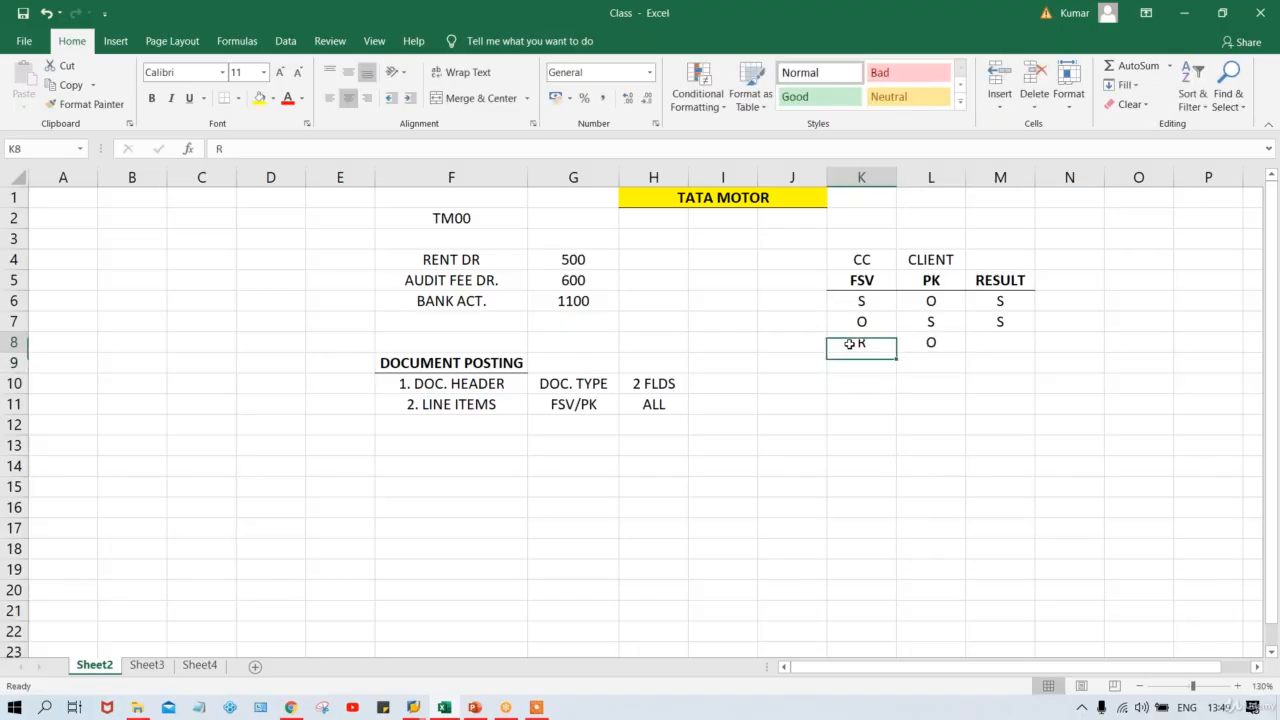
{"action": "left_click", "coordinate": [933, 344]}
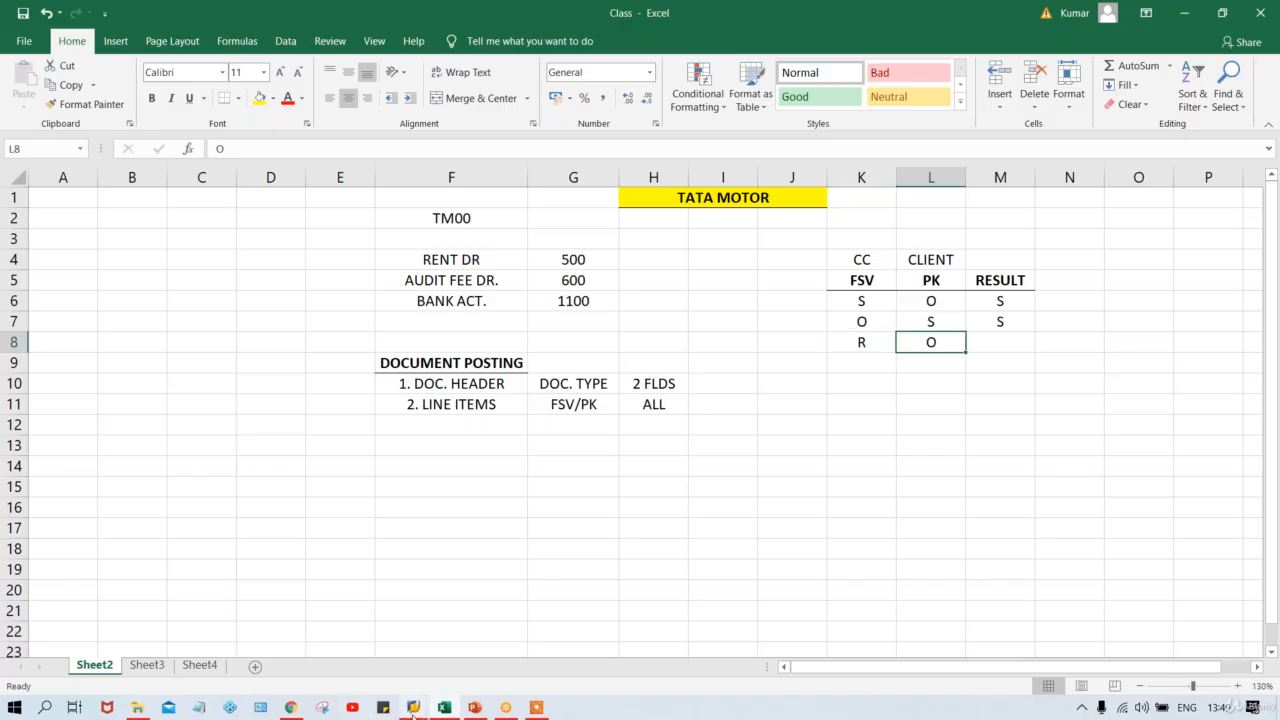
Make Assignment number a required entry in field status group G001 and save.
{"action": "mouse_move", "coordinate": [413, 711]}
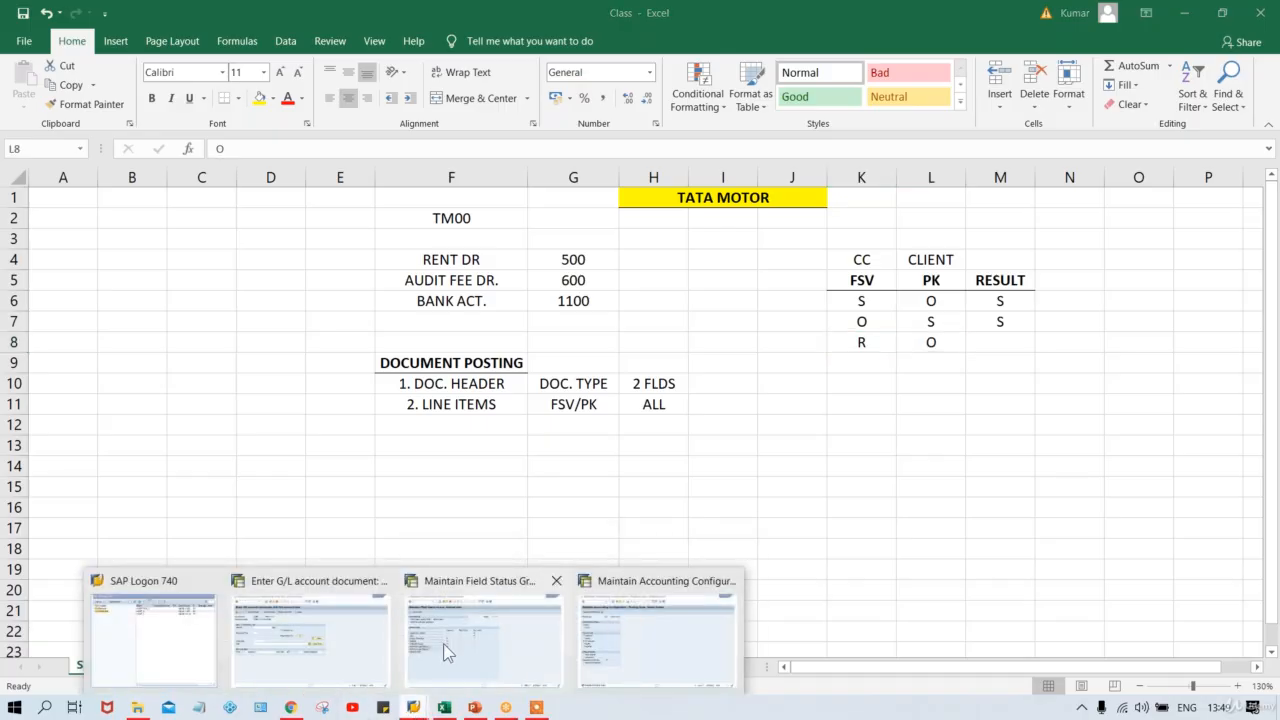
{"action": "left_click", "coordinate": [443, 643]}
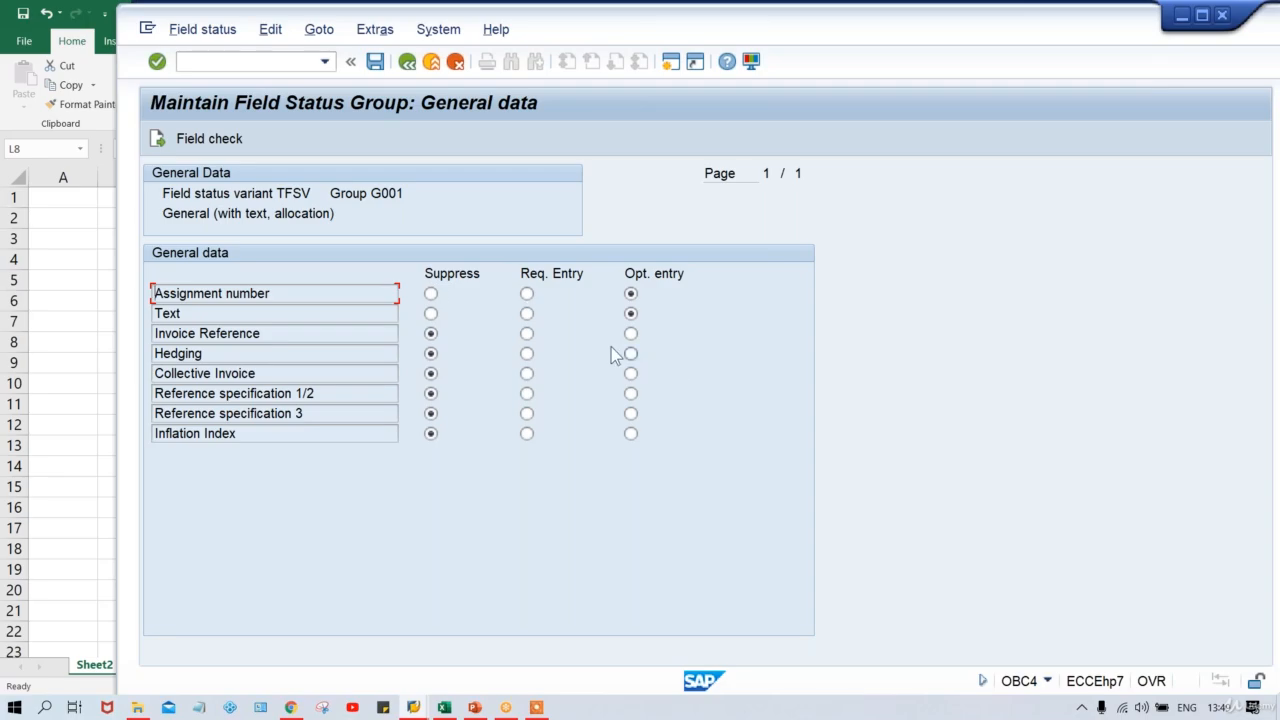
{"action": "left_click", "coordinate": [526, 294]}
{"action": "key", "text": "alt+Tab"}
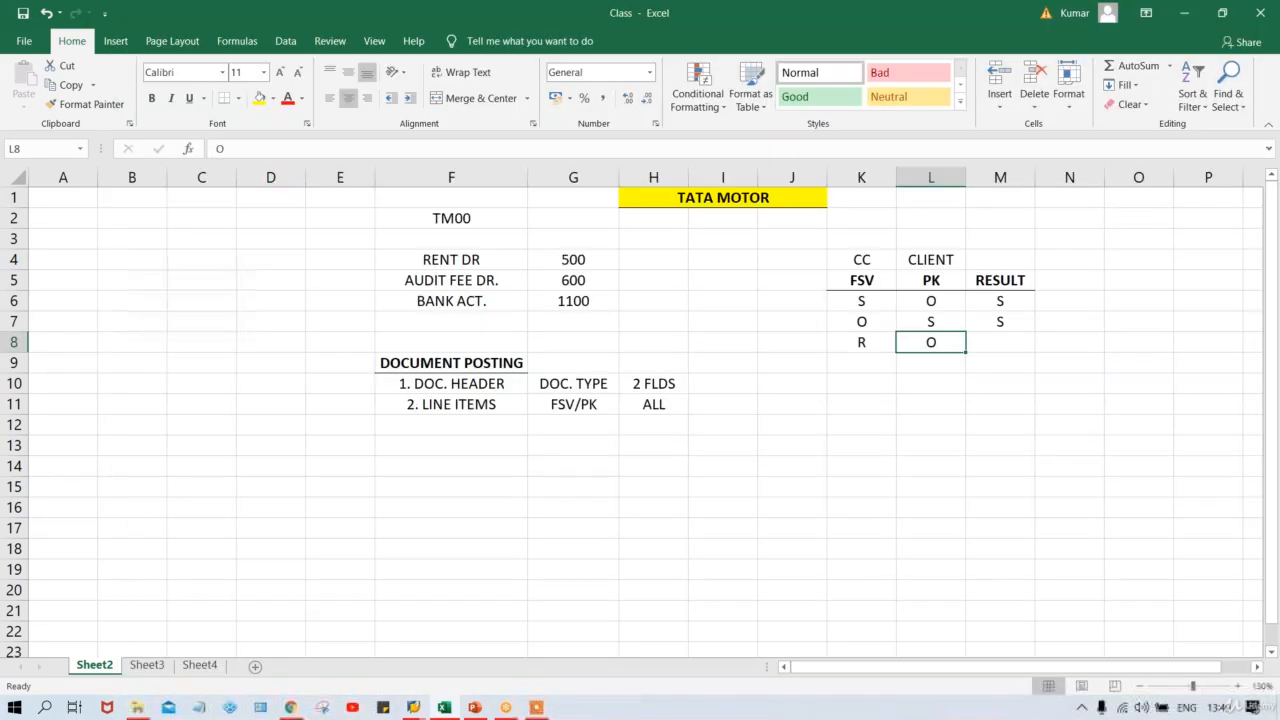
{"action": "key", "text": "alt+Tab"}
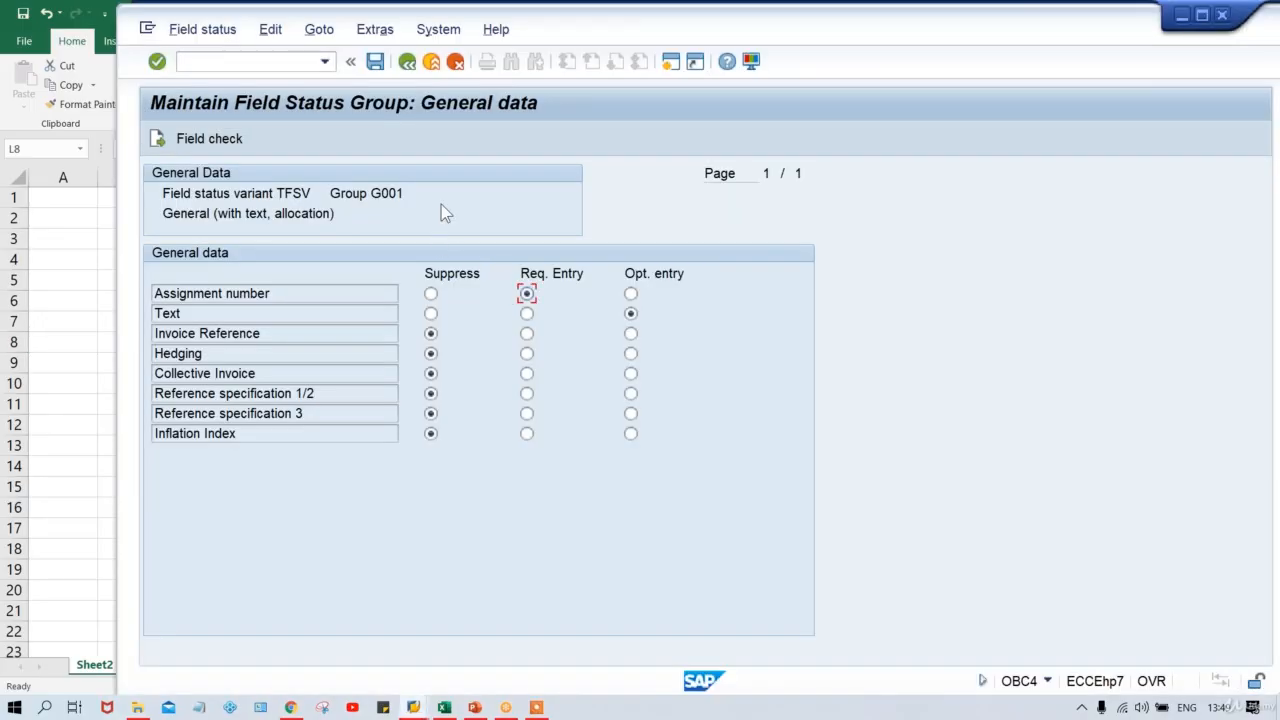
{"action": "key", "text": "ctrl+s"}
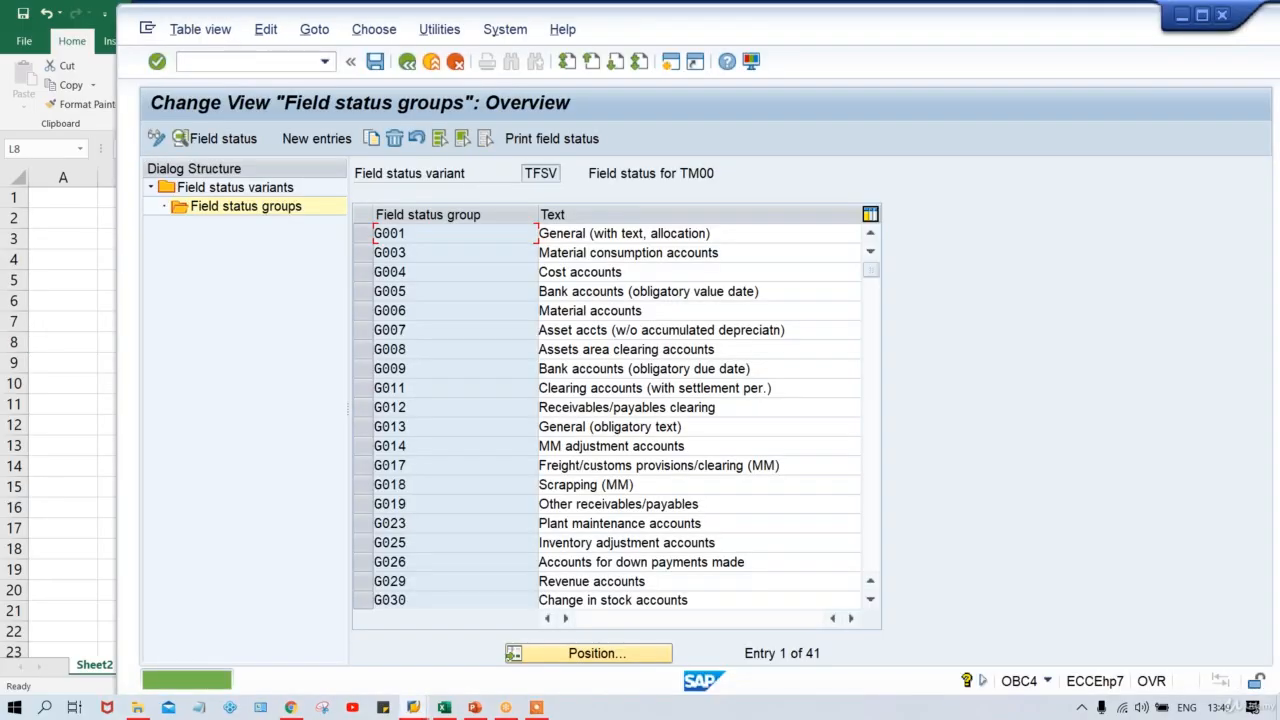
Set Assignment number to optional in posting key 40's General data field status and save to the request.
{"action": "left_click", "coordinate": [413, 707]}
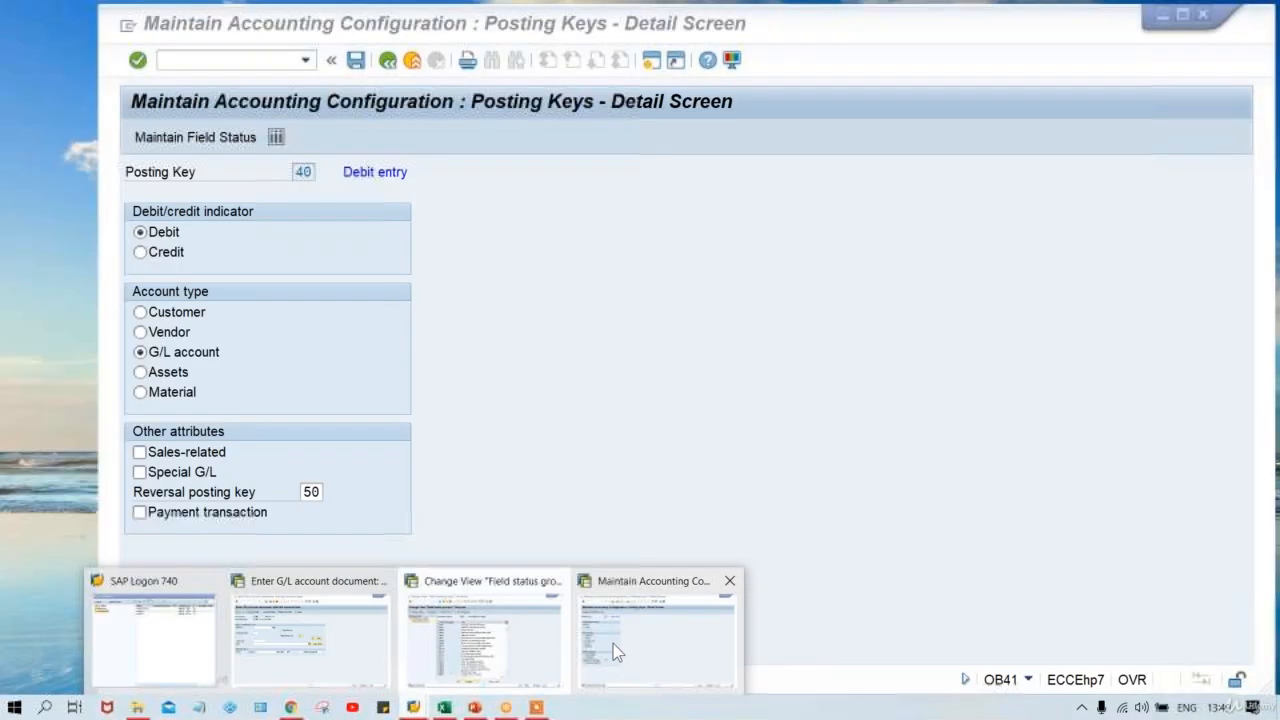
{"action": "left_click", "coordinate": [611, 644]}
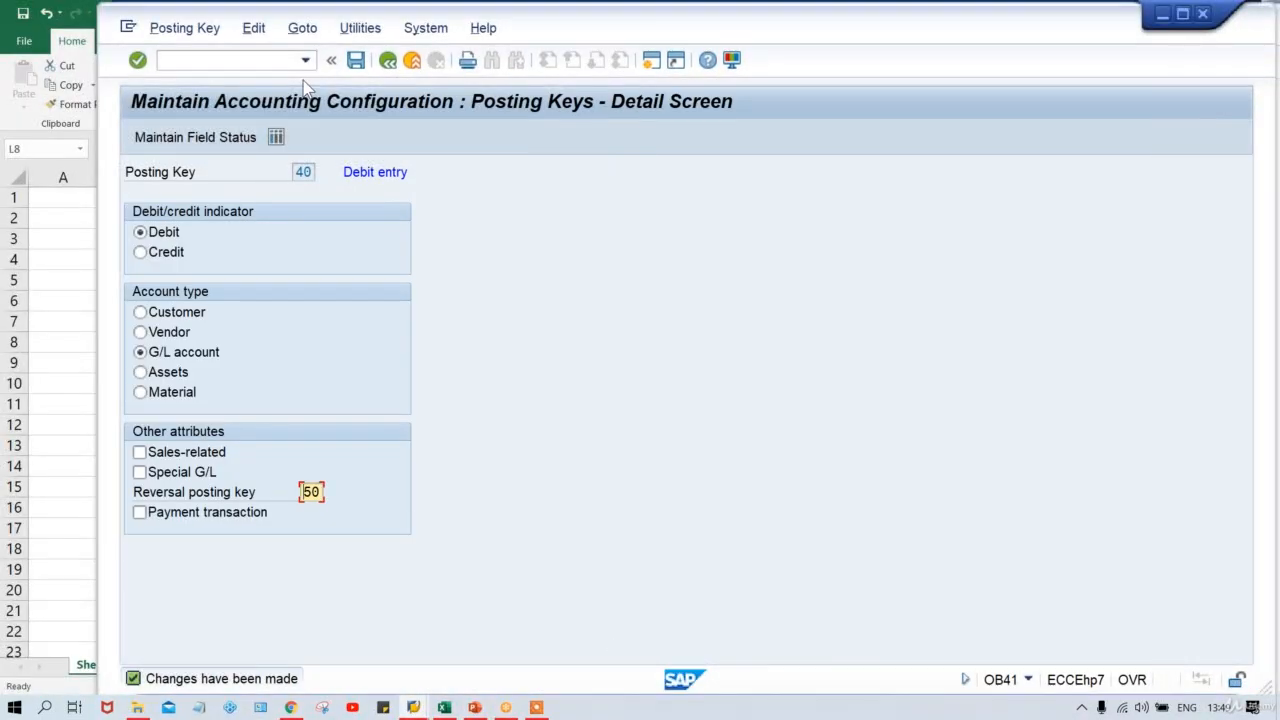
{"action": "left_click", "coordinate": [209, 141]}
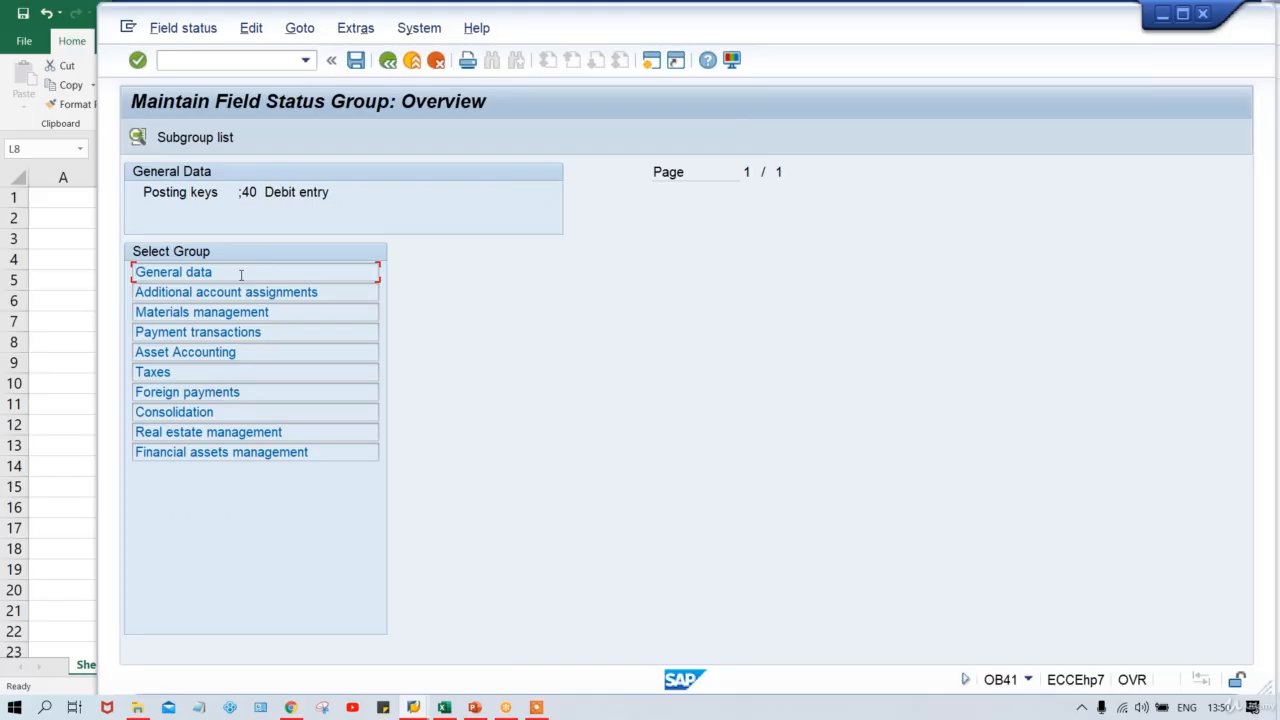
{"action": "double_click", "coordinate": [230, 275]}
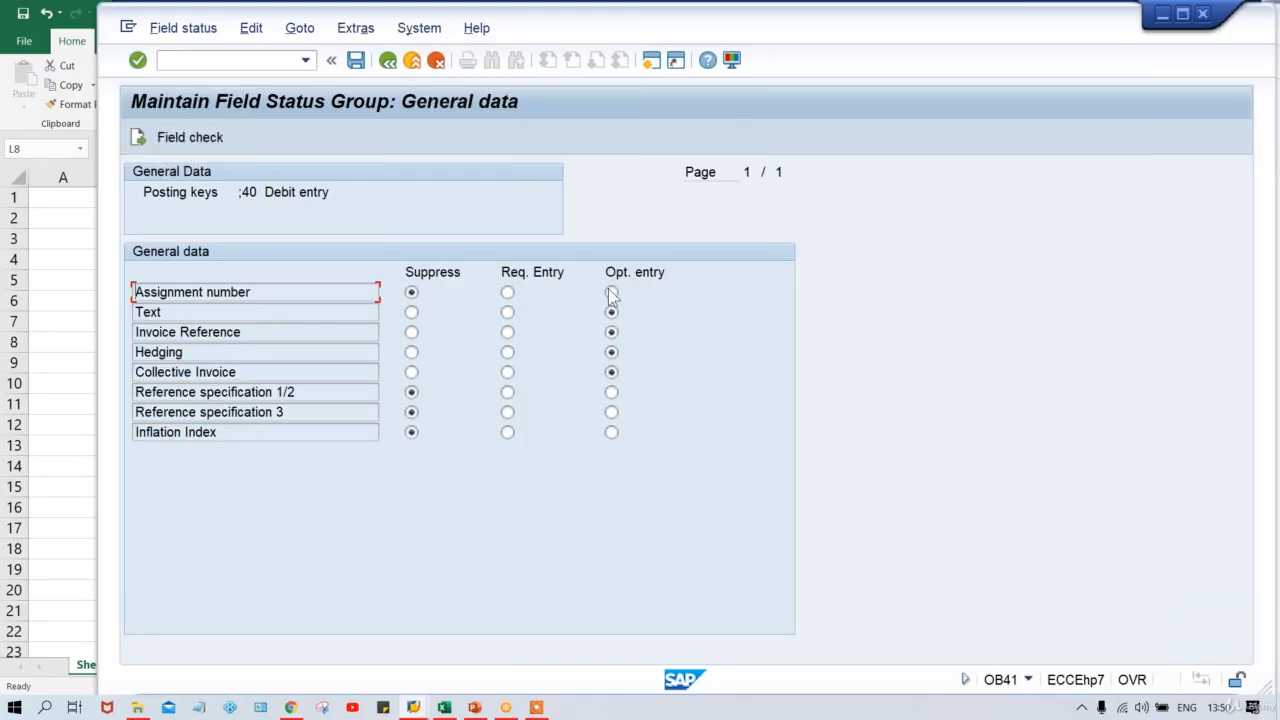
{"action": "left_click", "coordinate": [611, 292]}
{"action": "key", "text": "ctrl+s"}
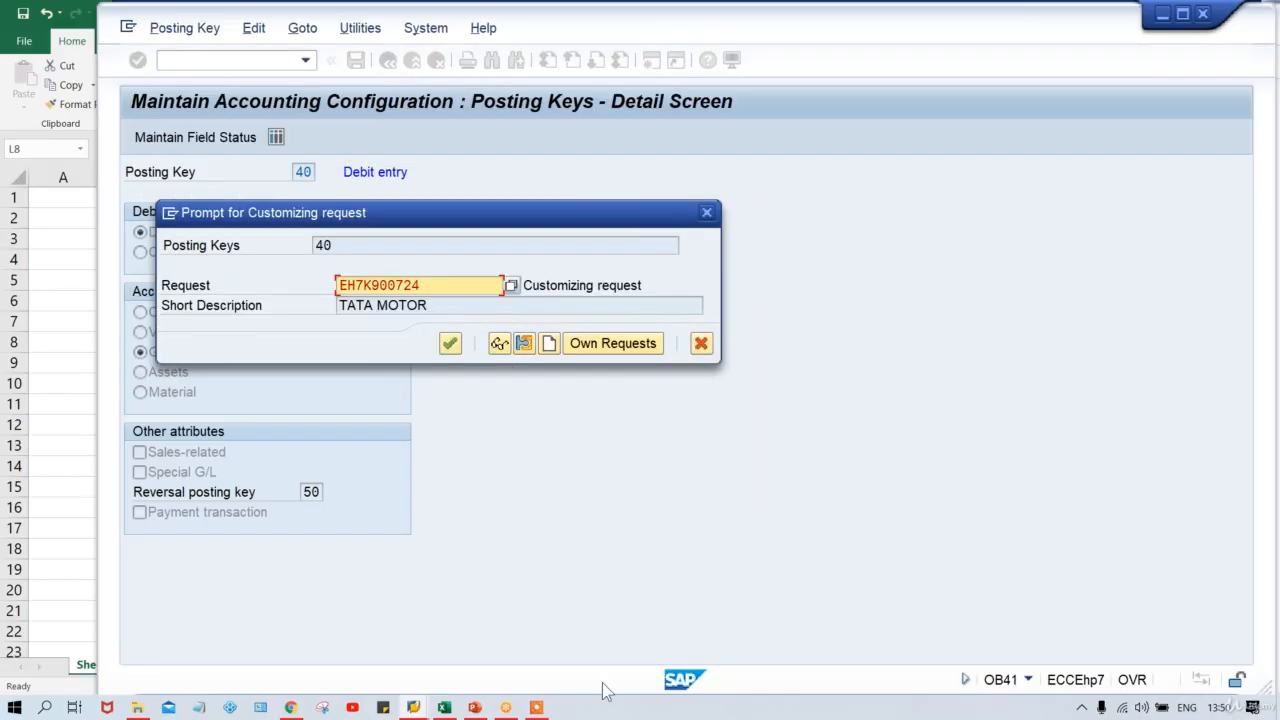
{"action": "key", "text": "Return"}
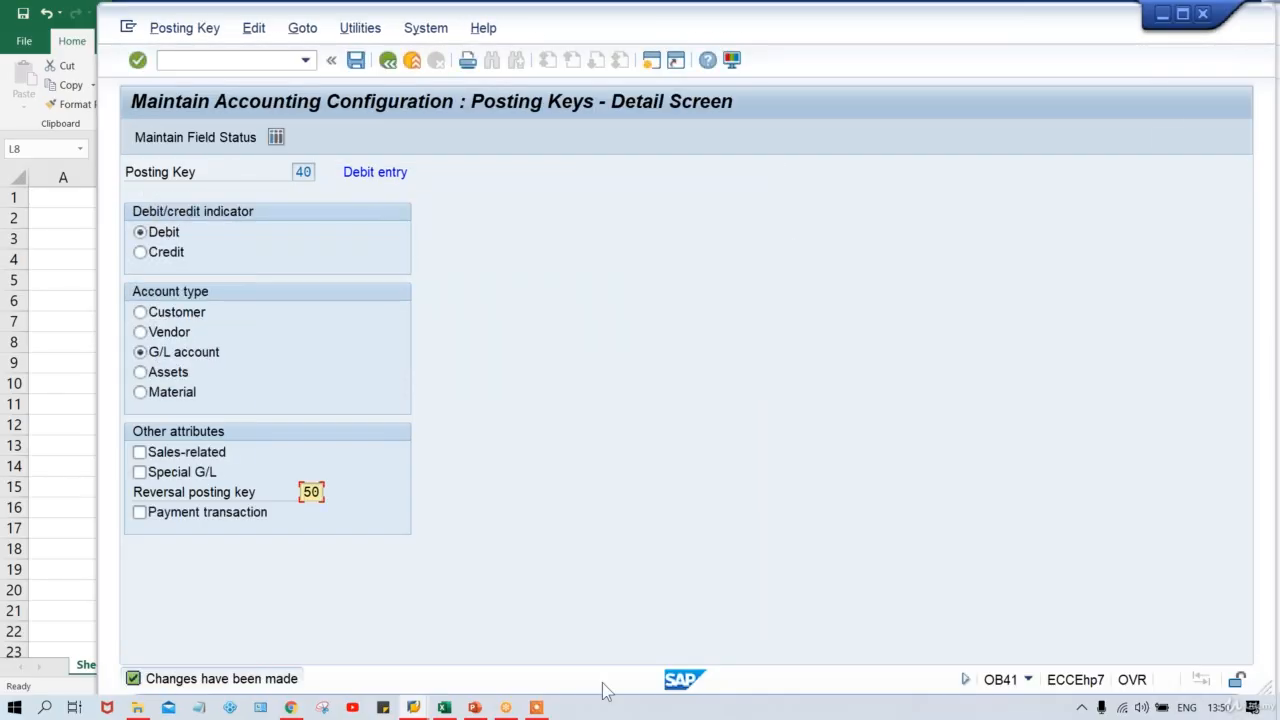
{"action": "key", "text": "alt+Tab"}
{"action": "key", "text": "alt+Tab"}
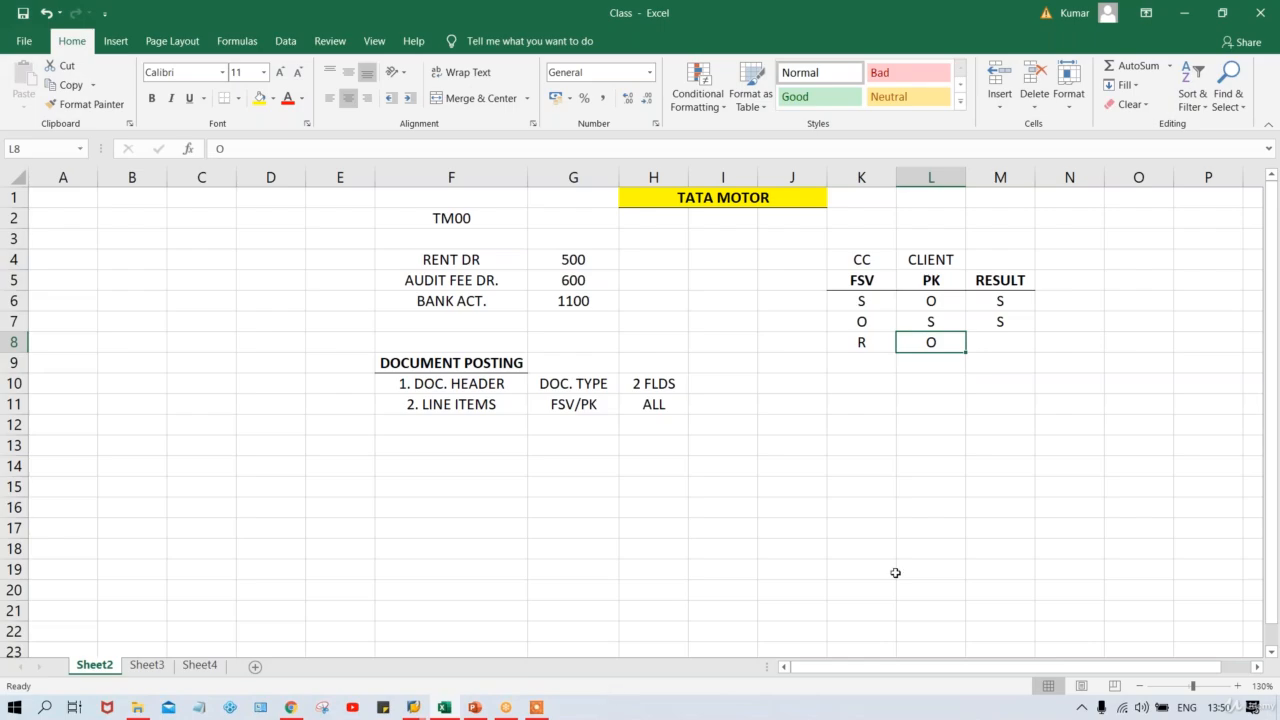
Enter R as the result in cell M8 for the FSV R / PK O rule.
{"action": "left_click", "coordinate": [992, 343]}
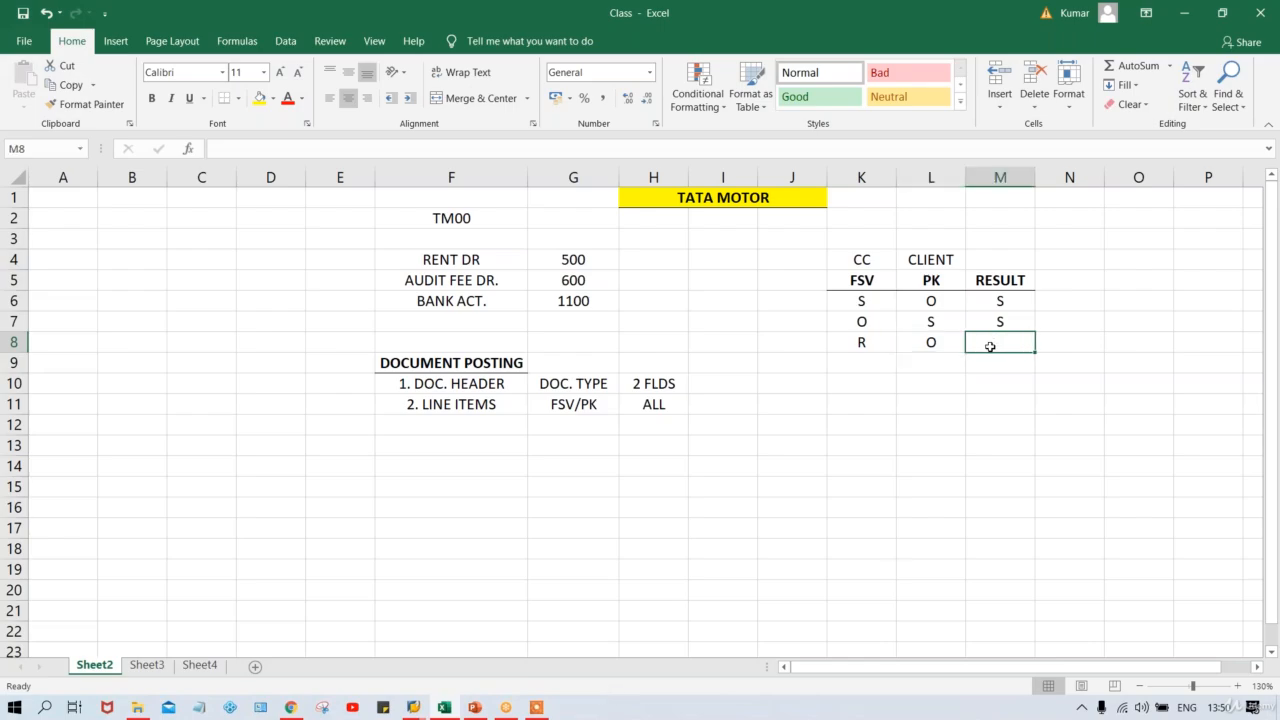
{"action": "type", "text": "R"}
{"action": "key", "text": "BackSpace"}
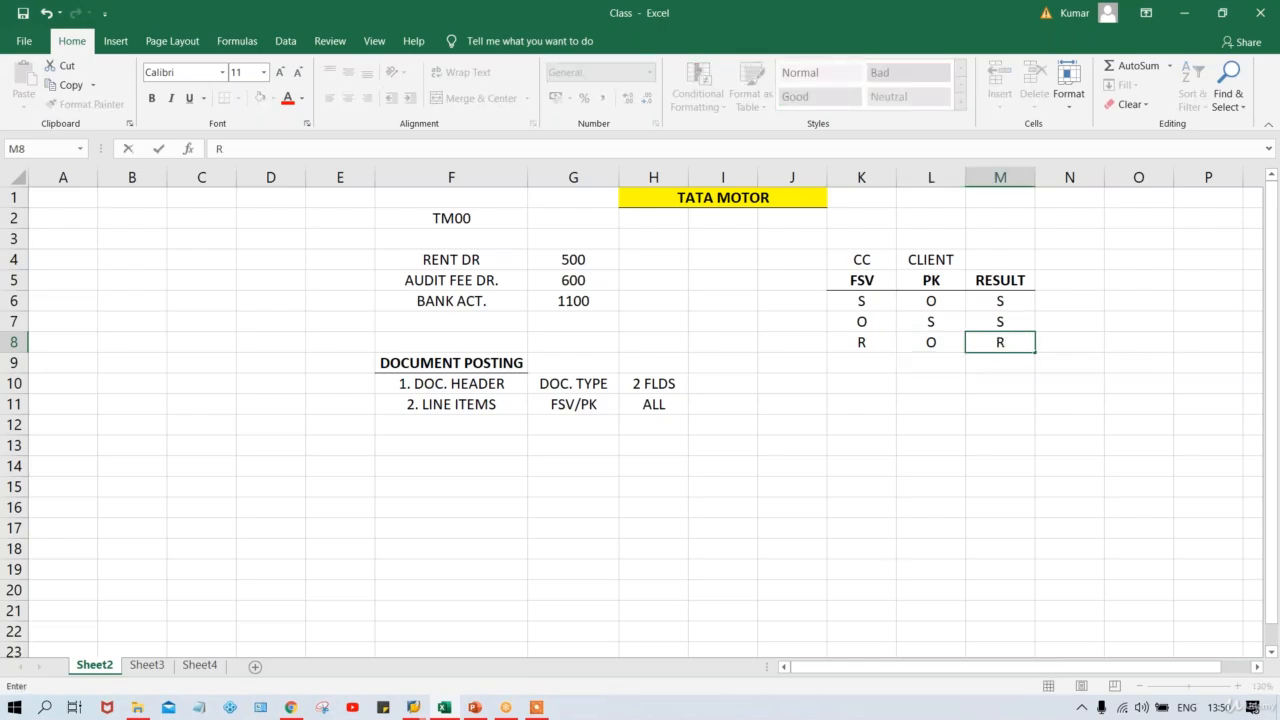
{"action": "key", "text": "Return"}
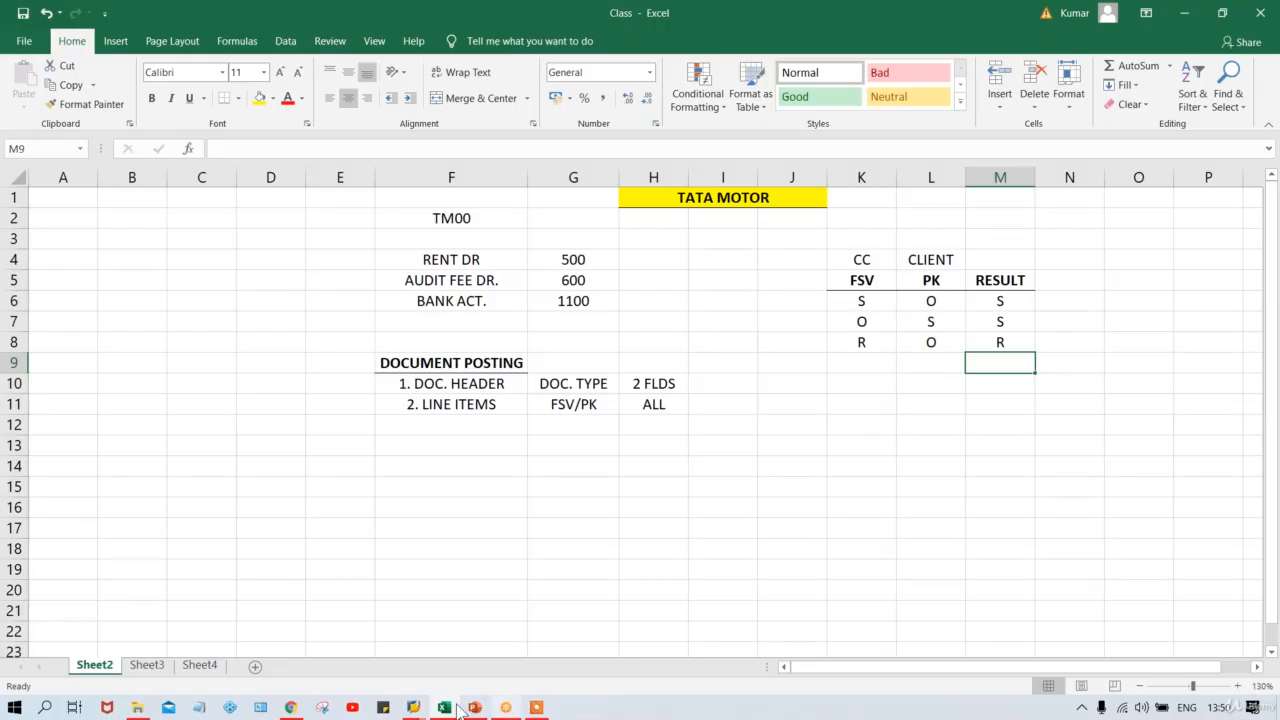
Restart F-02 with /NF-02, using document date 11.08.2020 and account 4000, to reach the line-item screen.
{"action": "mouse_move", "coordinate": [413, 707]}
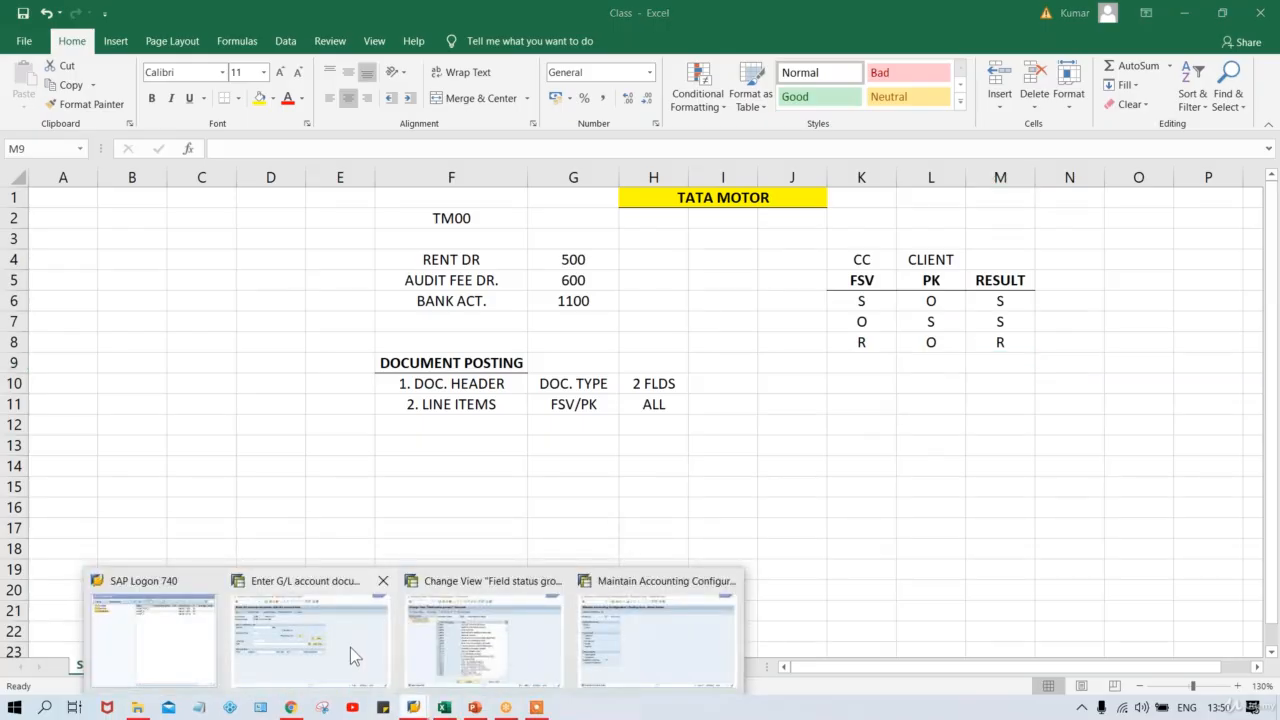
{"action": "left_click", "coordinate": [350, 647]}
{"action": "left_click", "coordinate": [213, 66]}
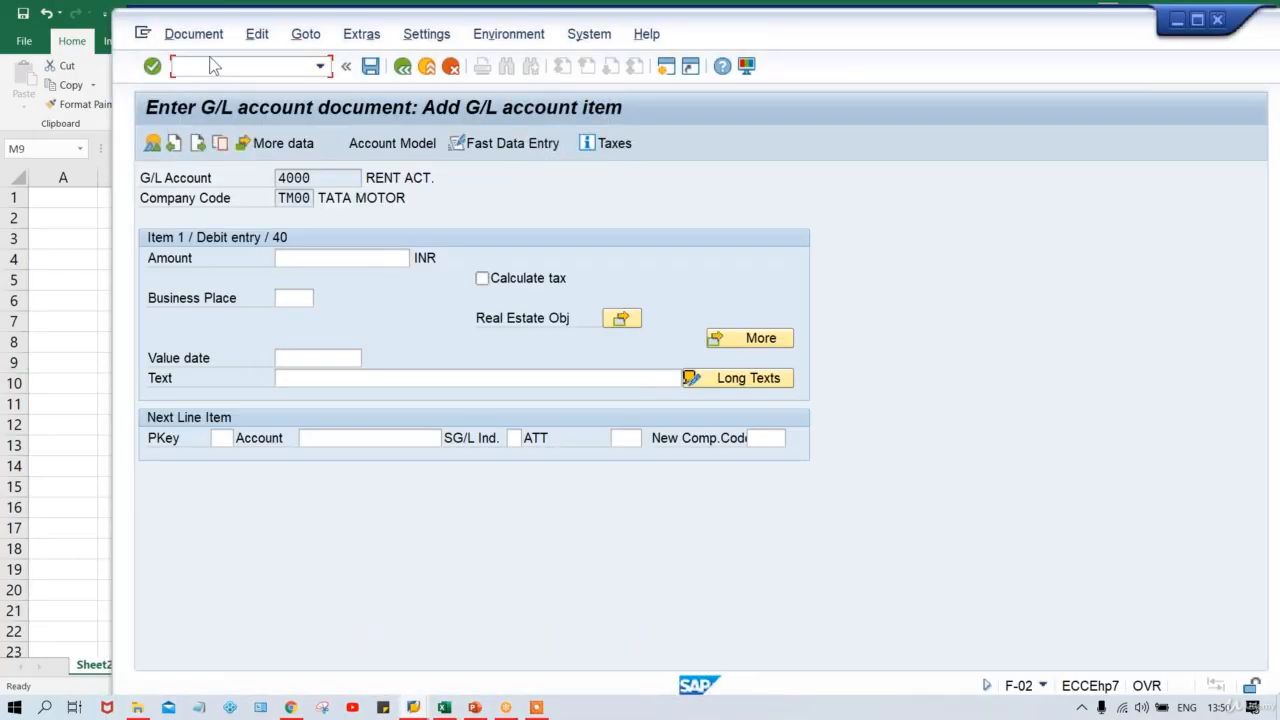
{"action": "type", "text": "/NF-02"}
{"action": "key", "text": "Return"}
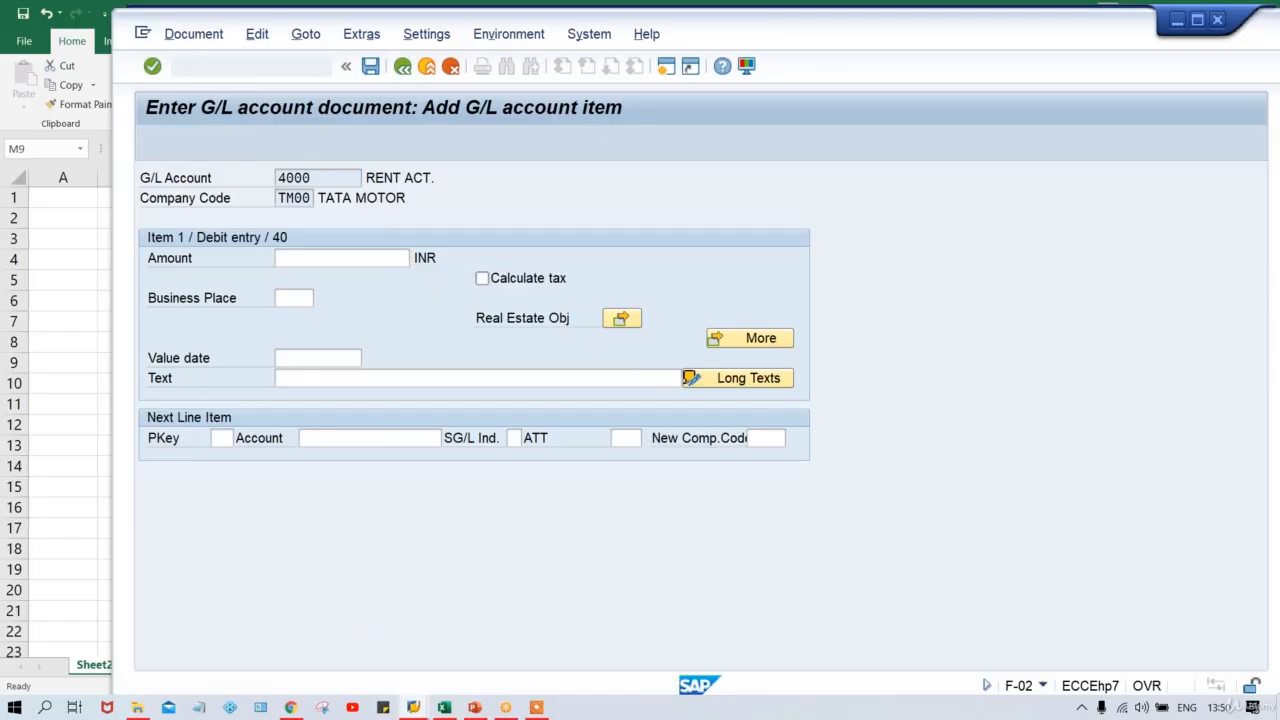
{"action": "key", "text": "Down"}
{"action": "key", "text": "Return"}
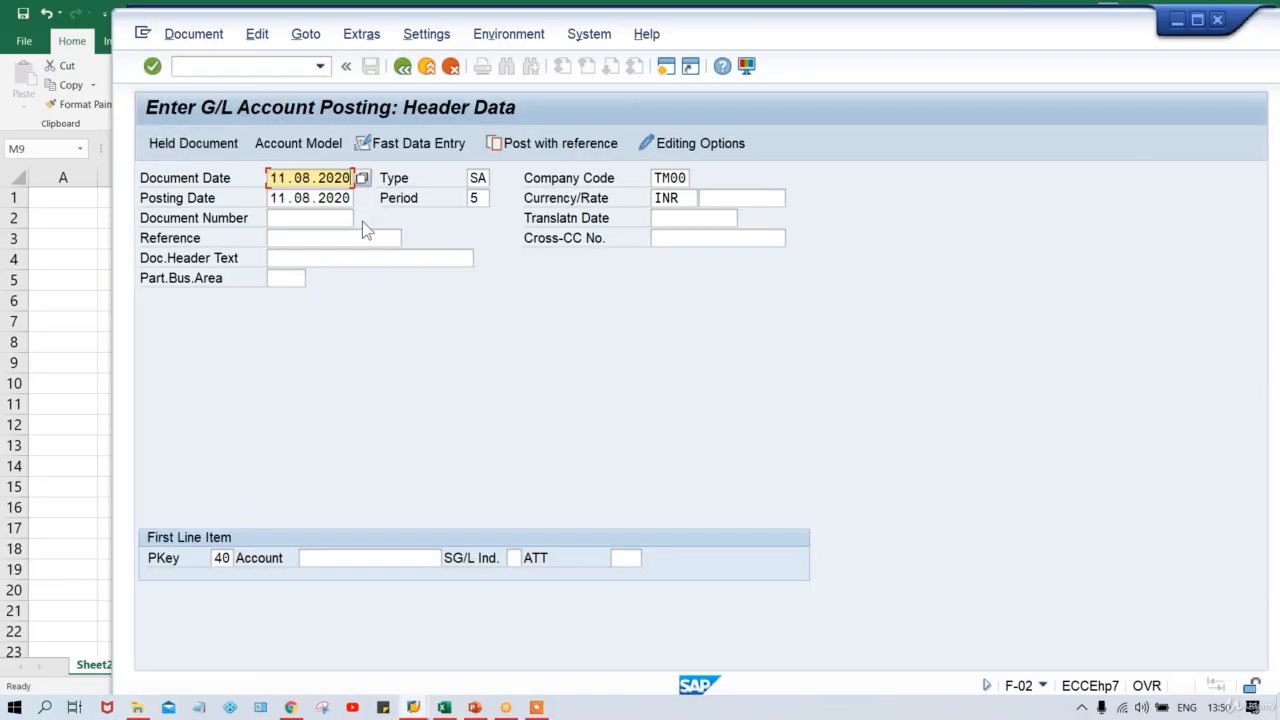
{"action": "key", "text": "Return"}
{"action": "key", "text": "Down"}
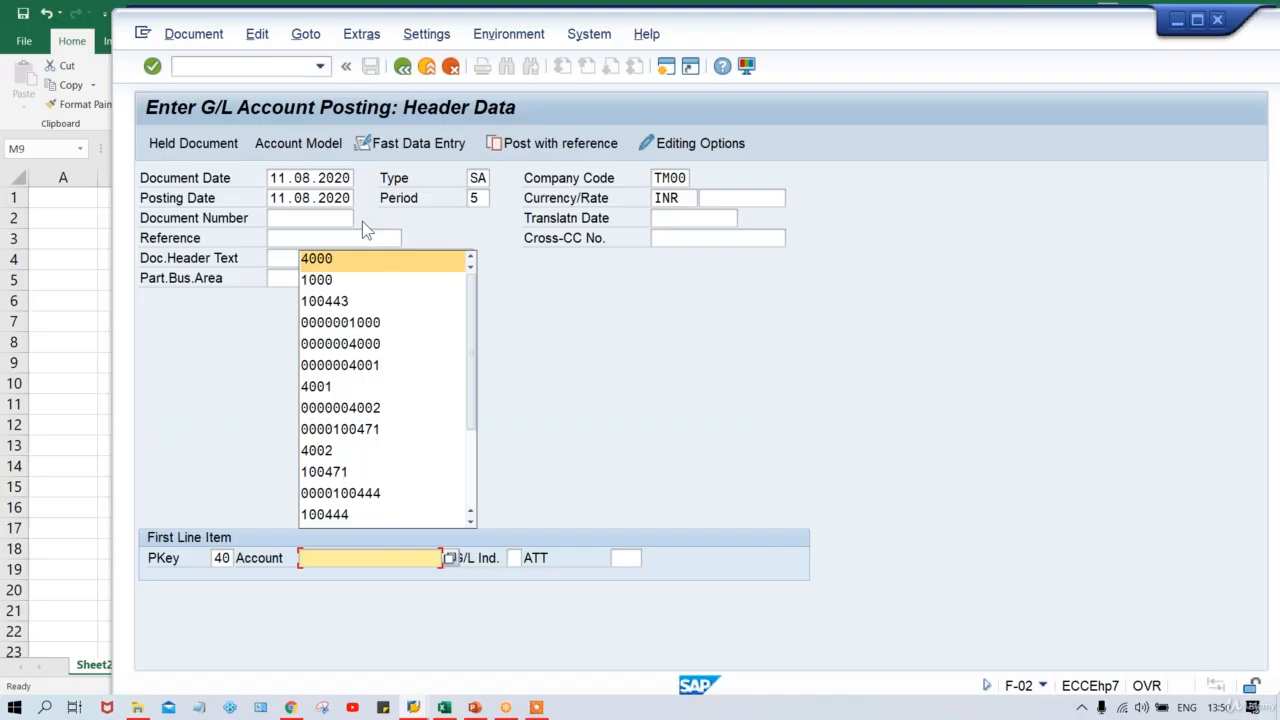
{"action": "key", "text": "Return"}
{"action": "key", "text": "Return"}
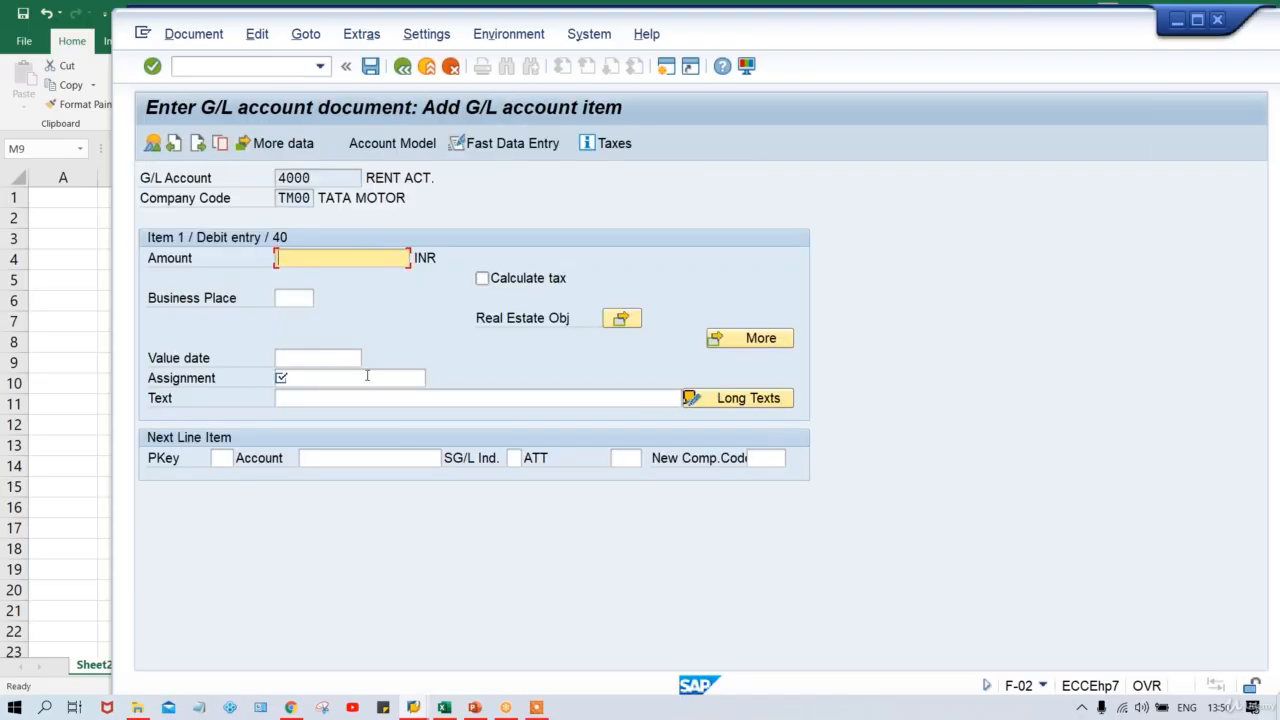
{"action": "key", "text": "alt+Tab"}
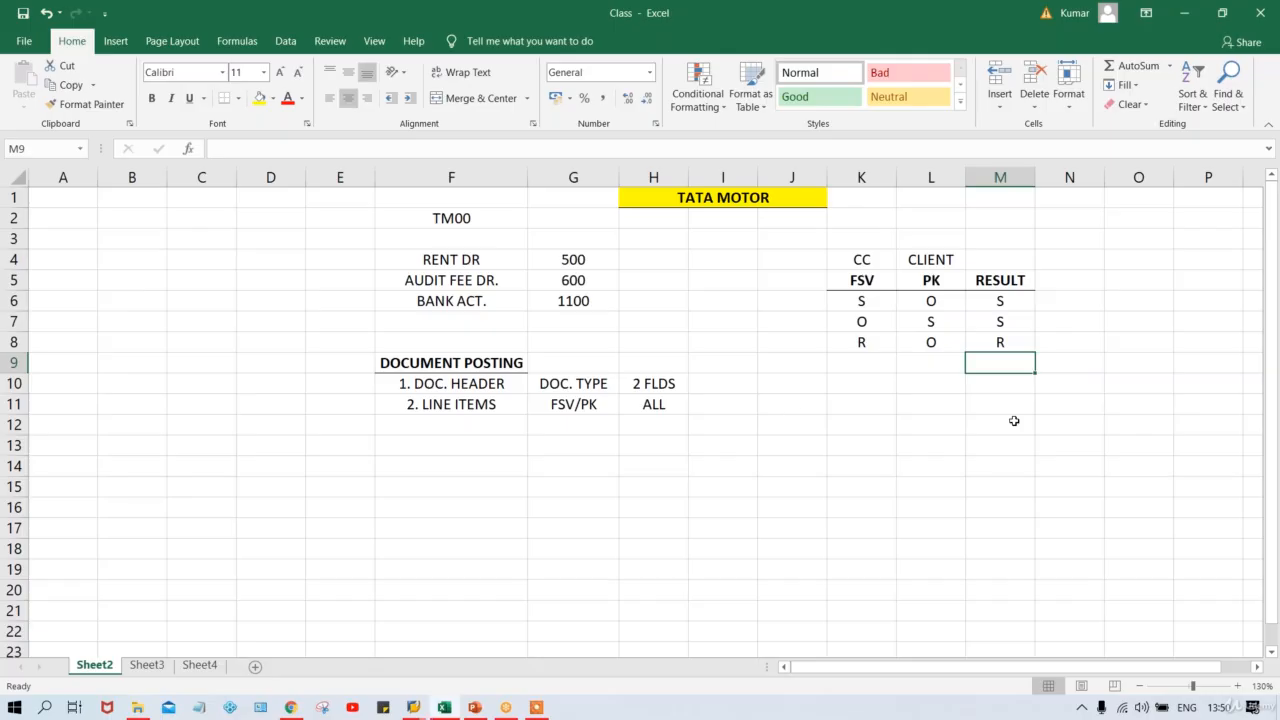
Add a fourth rule in row 9: FSV O, PK R, result R.
{"action": "left_click_drag", "start_coordinate": [864, 342], "coordinate": [984, 342]}
{"action": "left_click", "coordinate": [855, 365]}
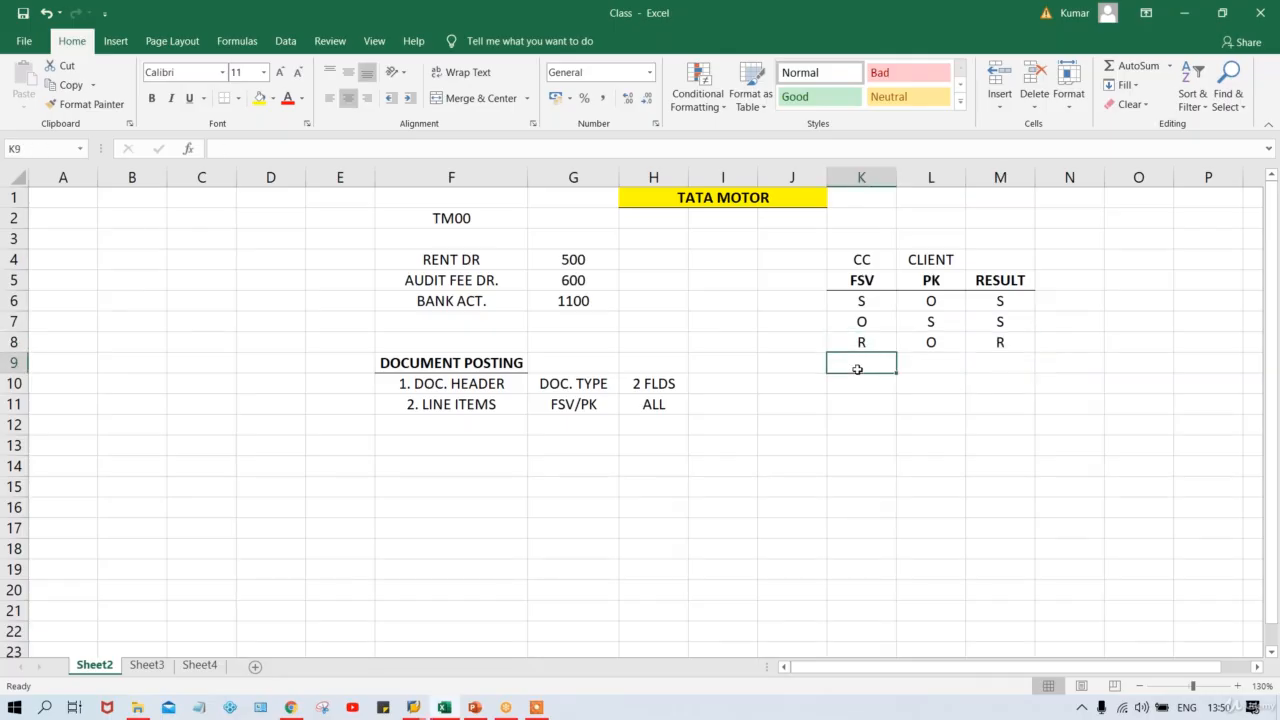
{"action": "type", "text": "O"}
{"action": "key", "text": "Tab"}
{"action": "type", "text": "R"}
{"action": "key", "text": "Tab"}
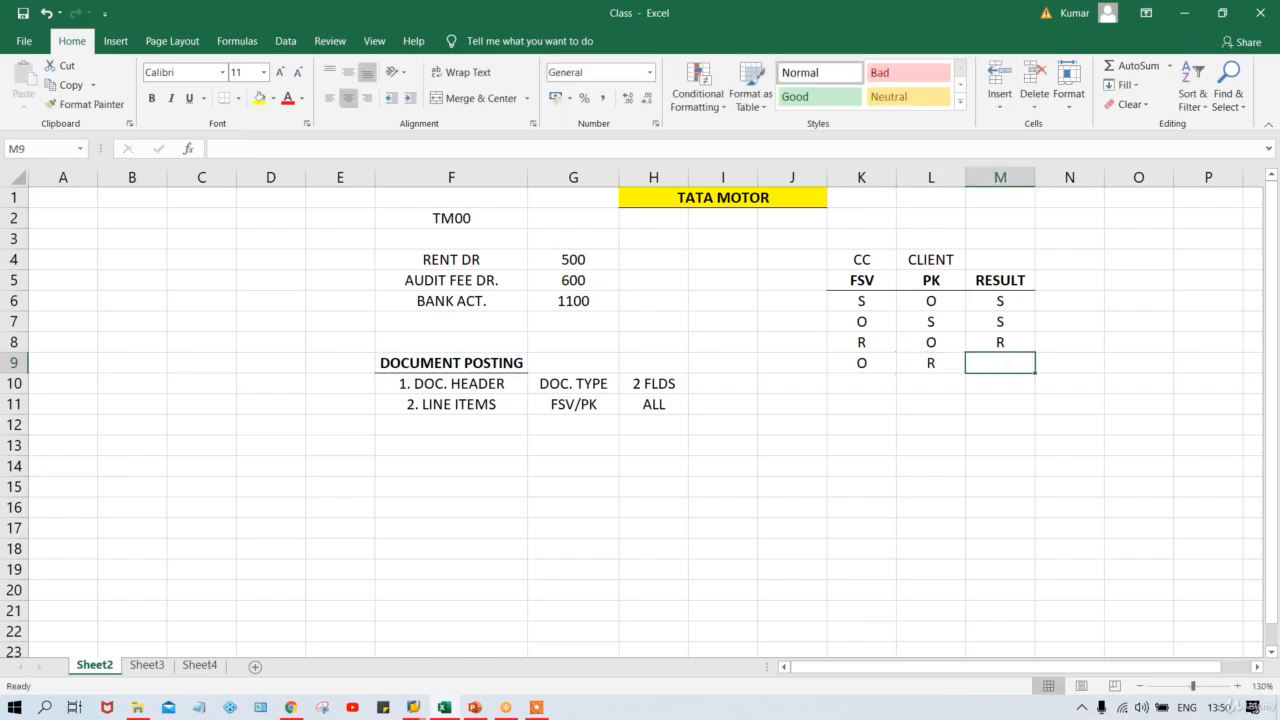
{"action": "type", "text": "R"}
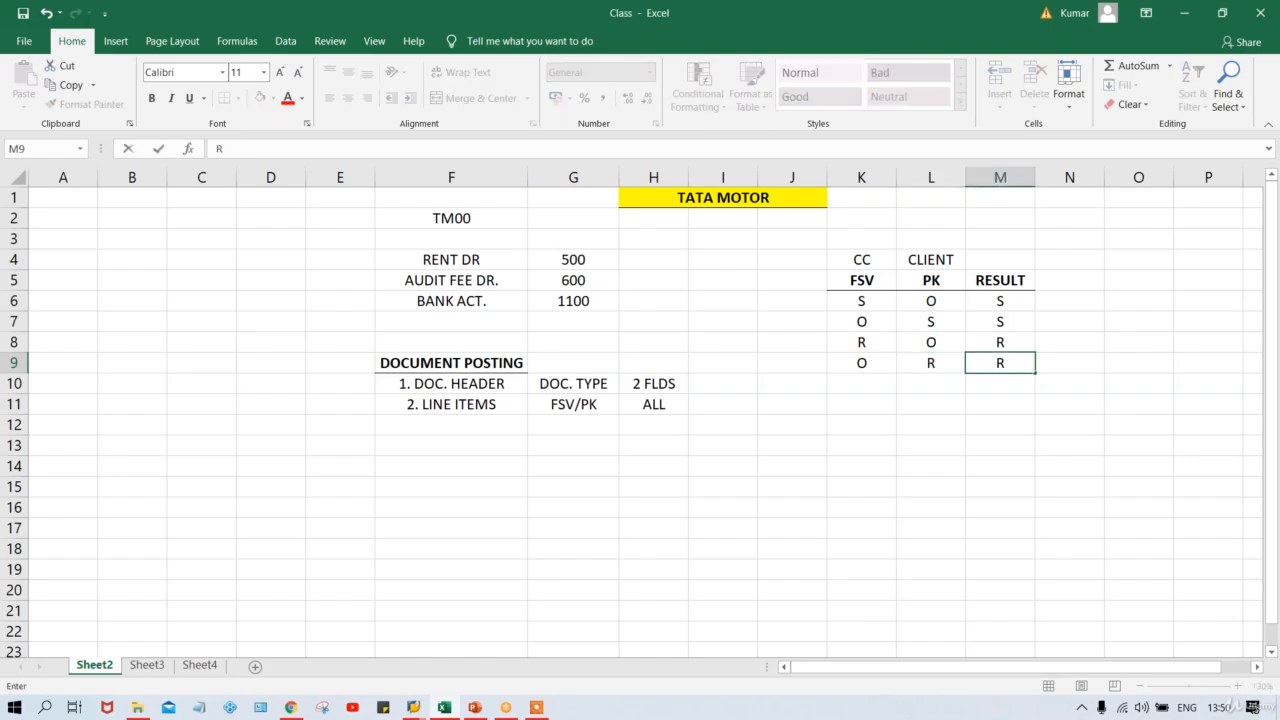
{"action": "key", "text": "Return"}
{"action": "key", "text": "alt+Tab"}
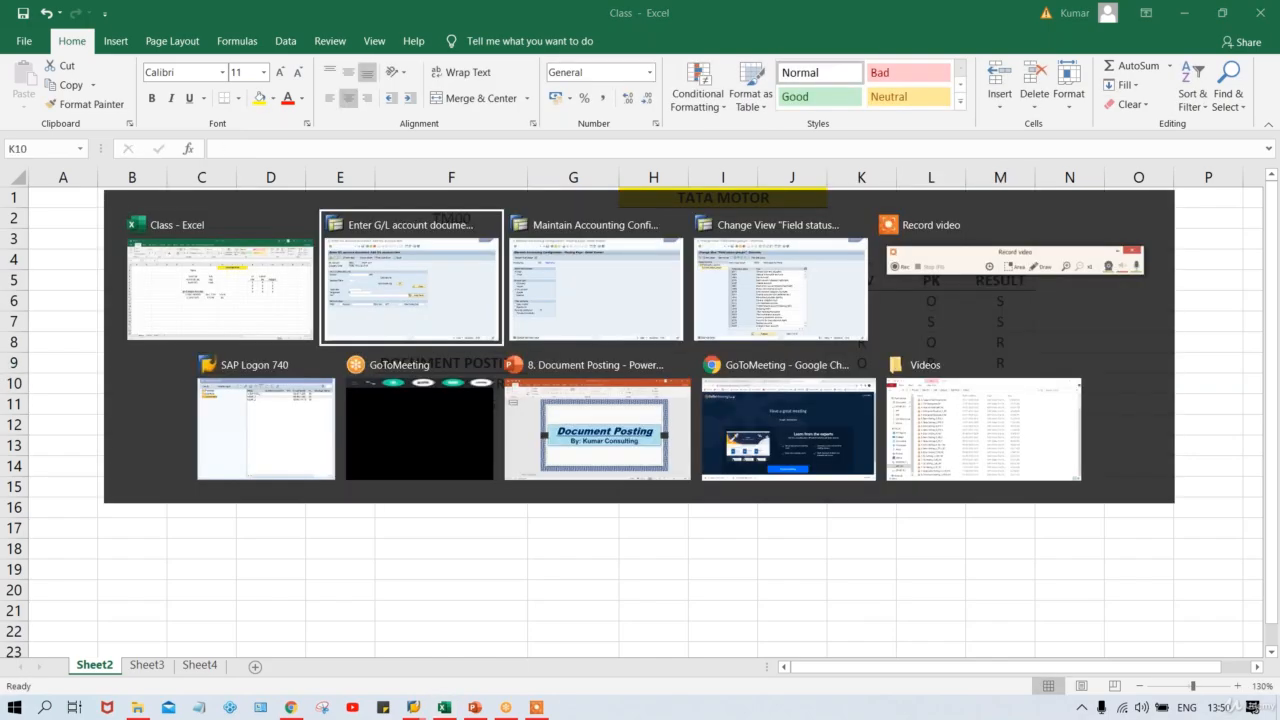
{"action": "key", "text": "alt+Tab"}
Make Assignment number an optional entry in field status group G001's General data.
{"action": "key", "text": "alt+shift+Tab"}
{"action": "key", "text": "alt+Tab"}
{"action": "key", "text": "alt+Tab"}
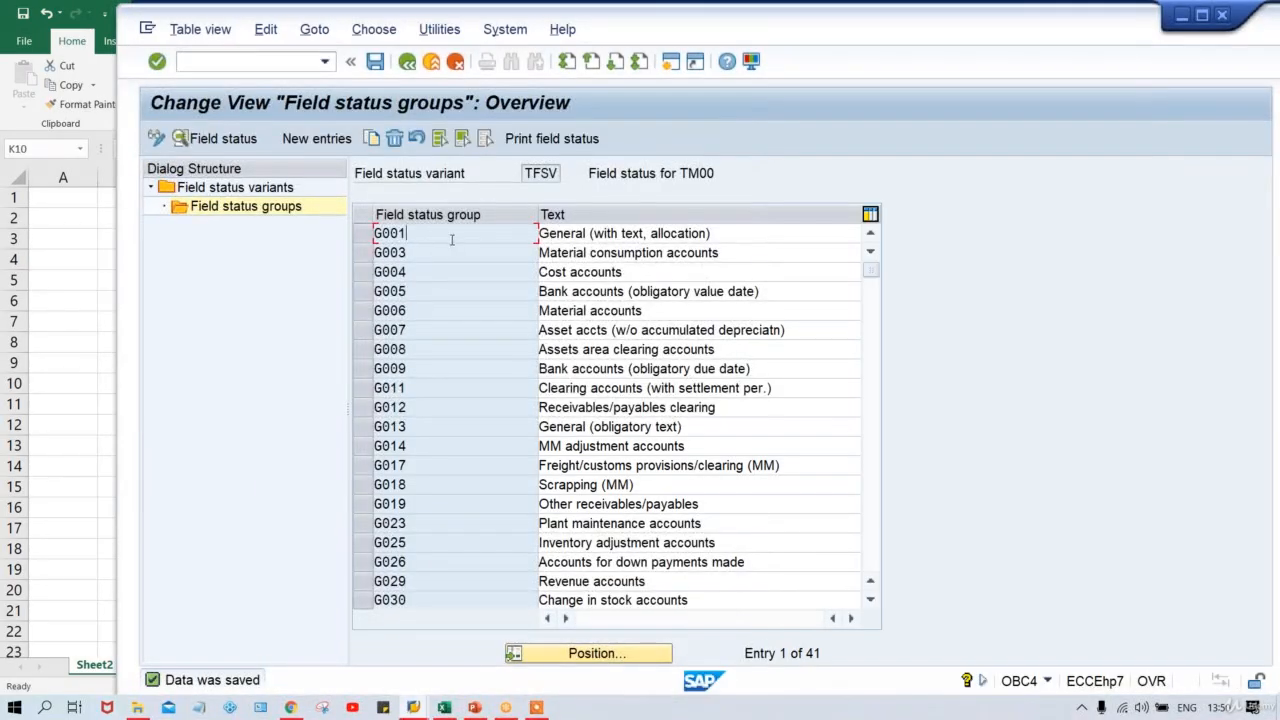
{"action": "double_click", "coordinate": [405, 233]}
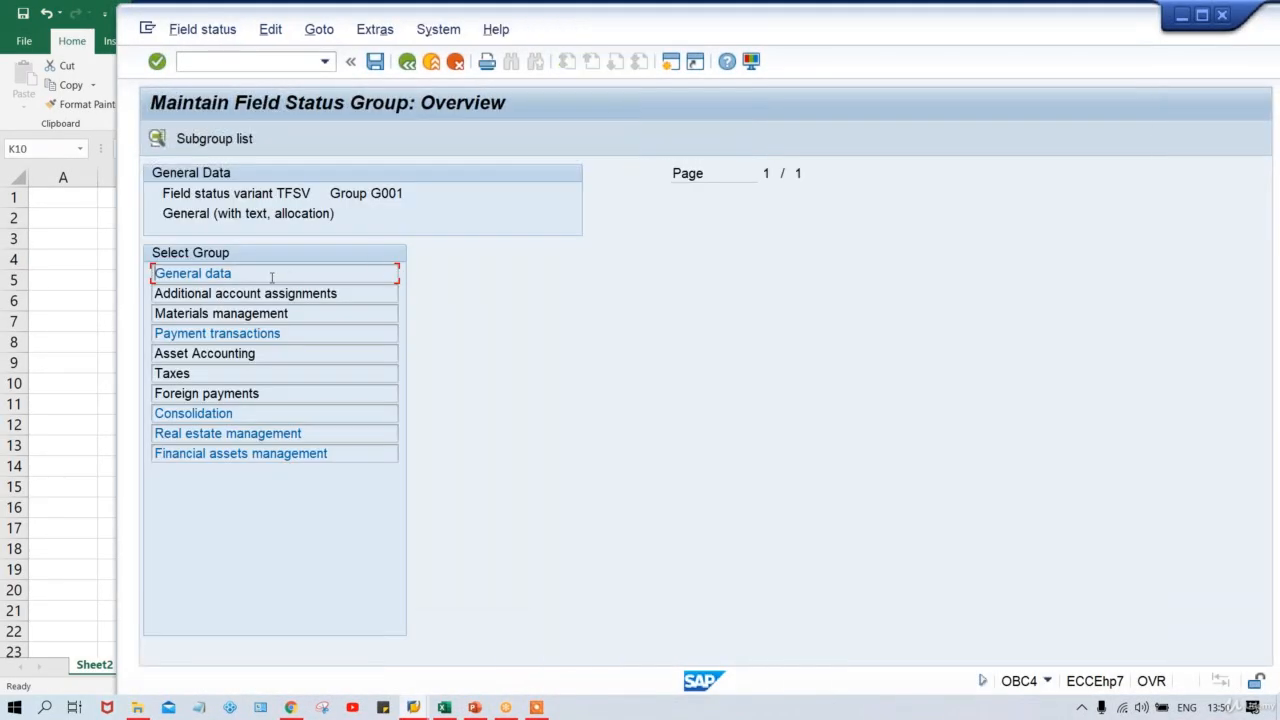
{"action": "double_click", "coordinate": [271, 277]}
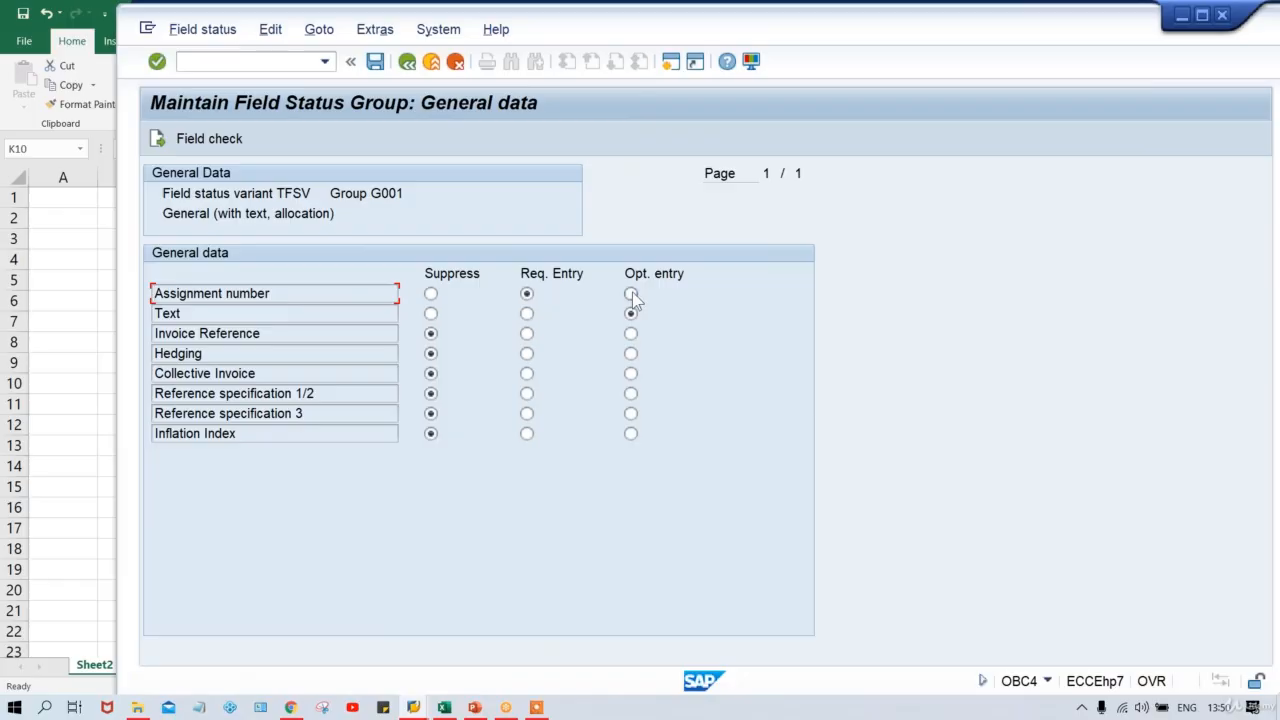
{"action": "left_click", "coordinate": [631, 293]}
{"action": "key", "text": "F3"}
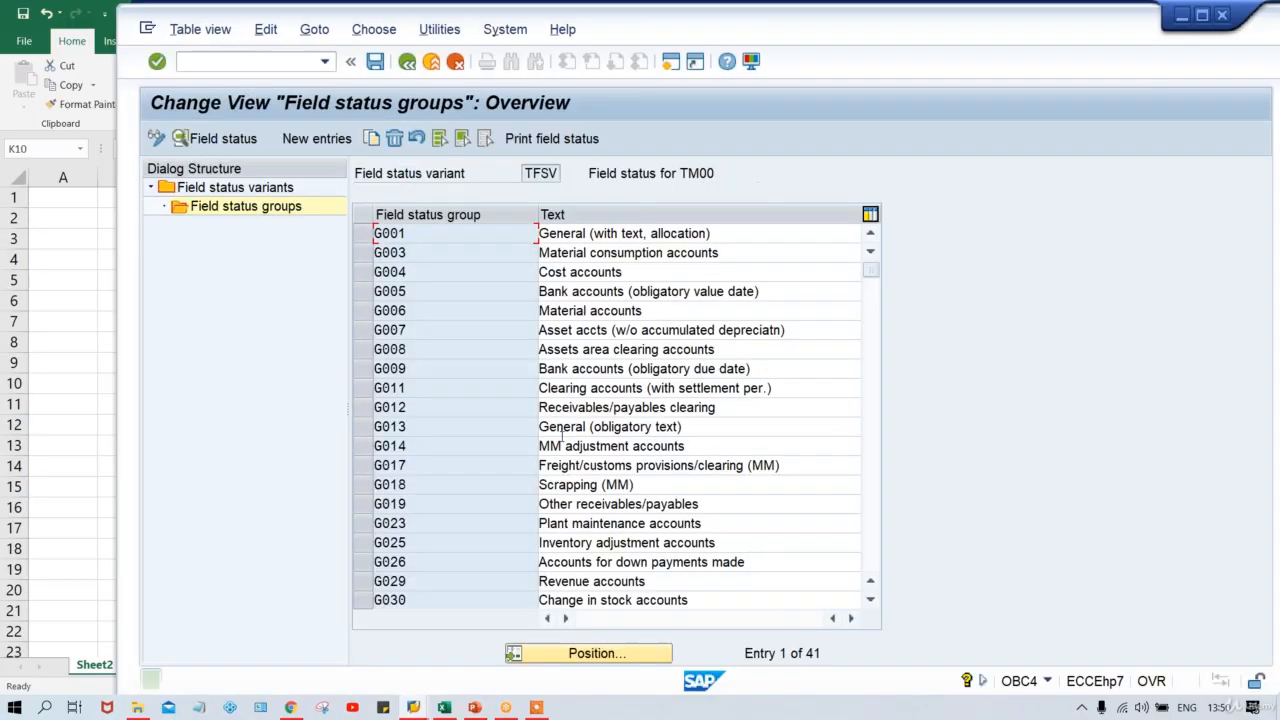
Make Assignment number a required entry for posting key 40 and save to the customizing request.
{"action": "mouse_move", "coordinate": [413, 707]}
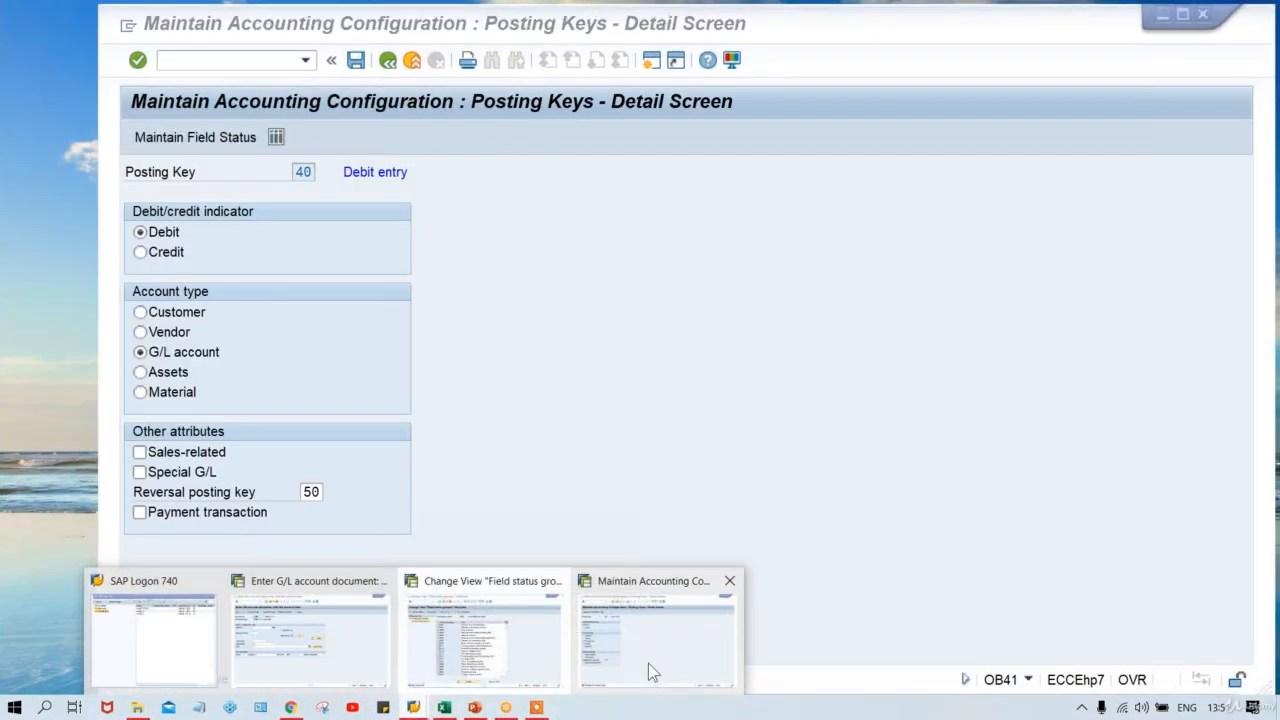
{"action": "left_click", "coordinate": [648, 663]}
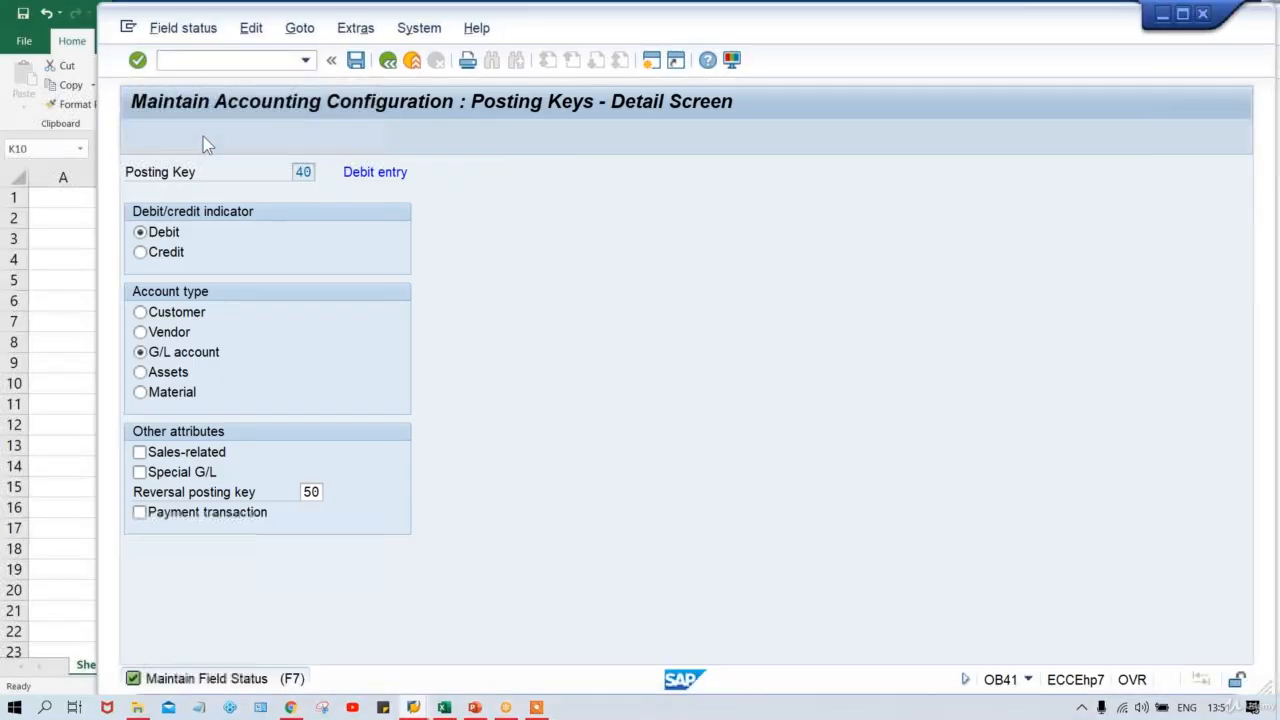
{"action": "key", "text": "F7"}
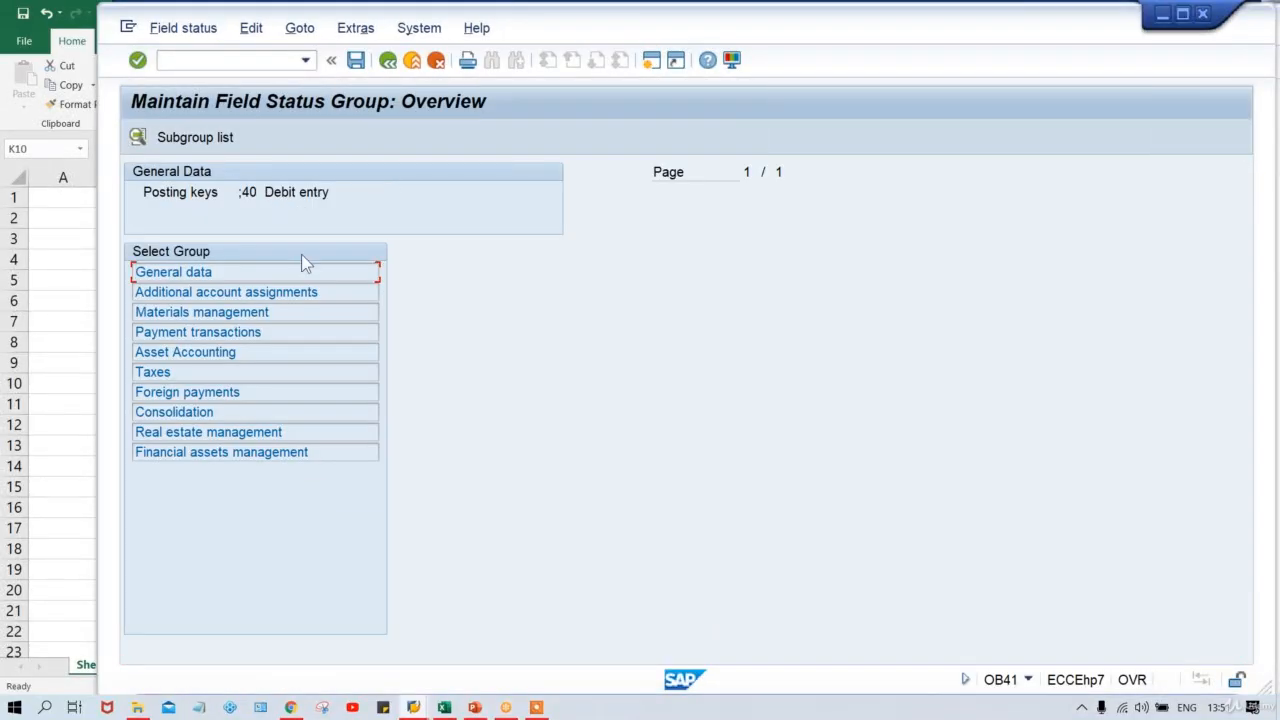
{"action": "double_click", "coordinate": [272, 271]}
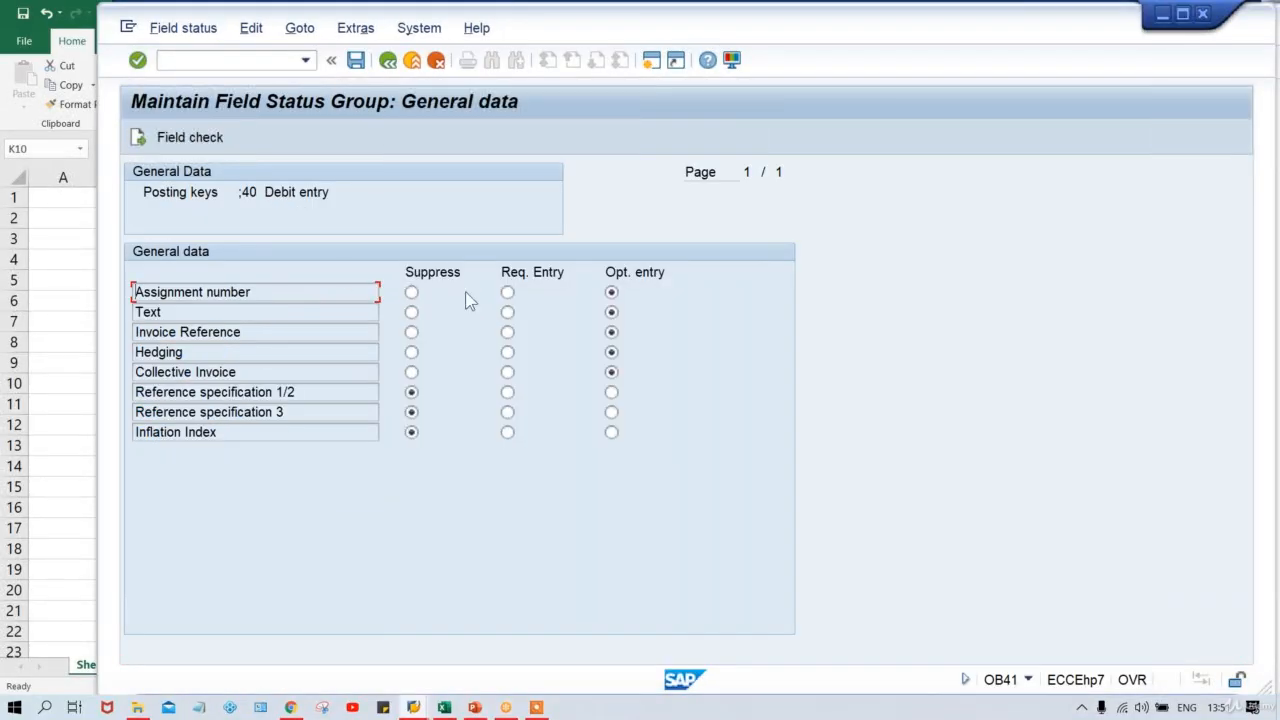
{"action": "left_click", "coordinate": [507, 293]}
{"action": "key", "text": "ctrl+s"}
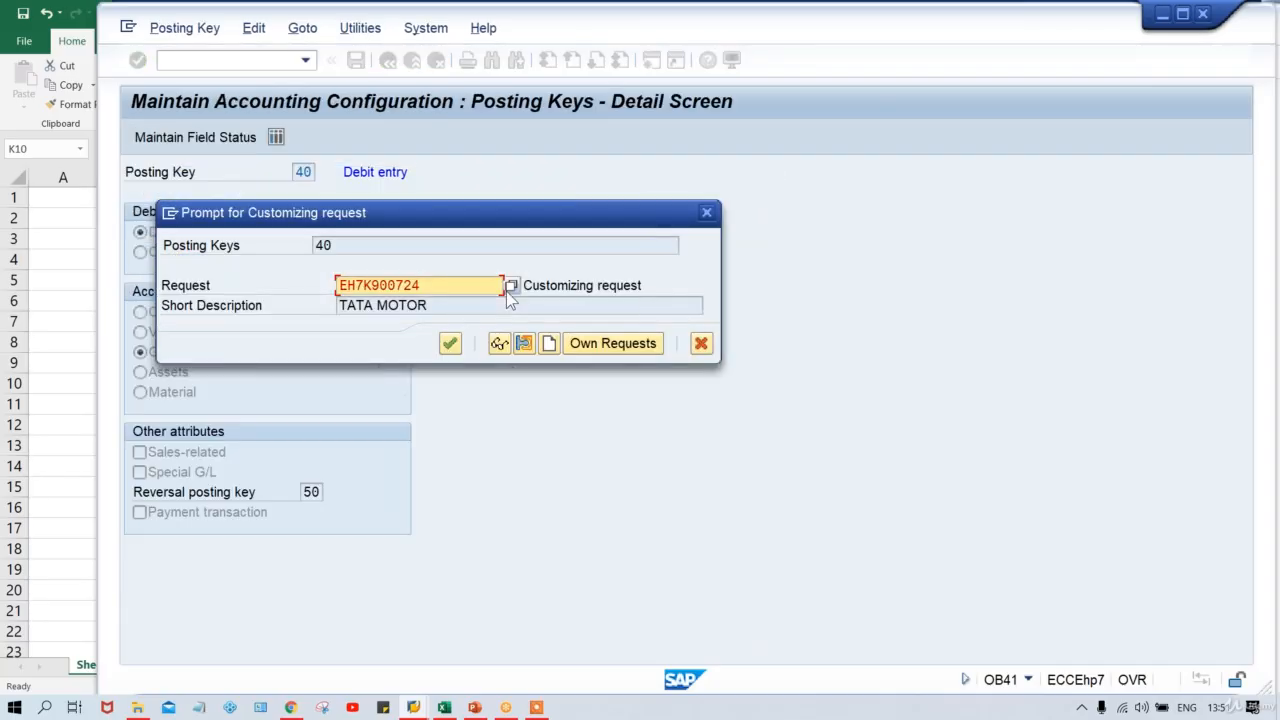
{"action": "key", "text": "Return"}
{"action": "key", "text": "alt+Tab"}
{"action": "key", "text": "alt+Tab"}
{"action": "key", "text": "alt+Tab"}
{"action": "key", "text": "alt+Tab"}
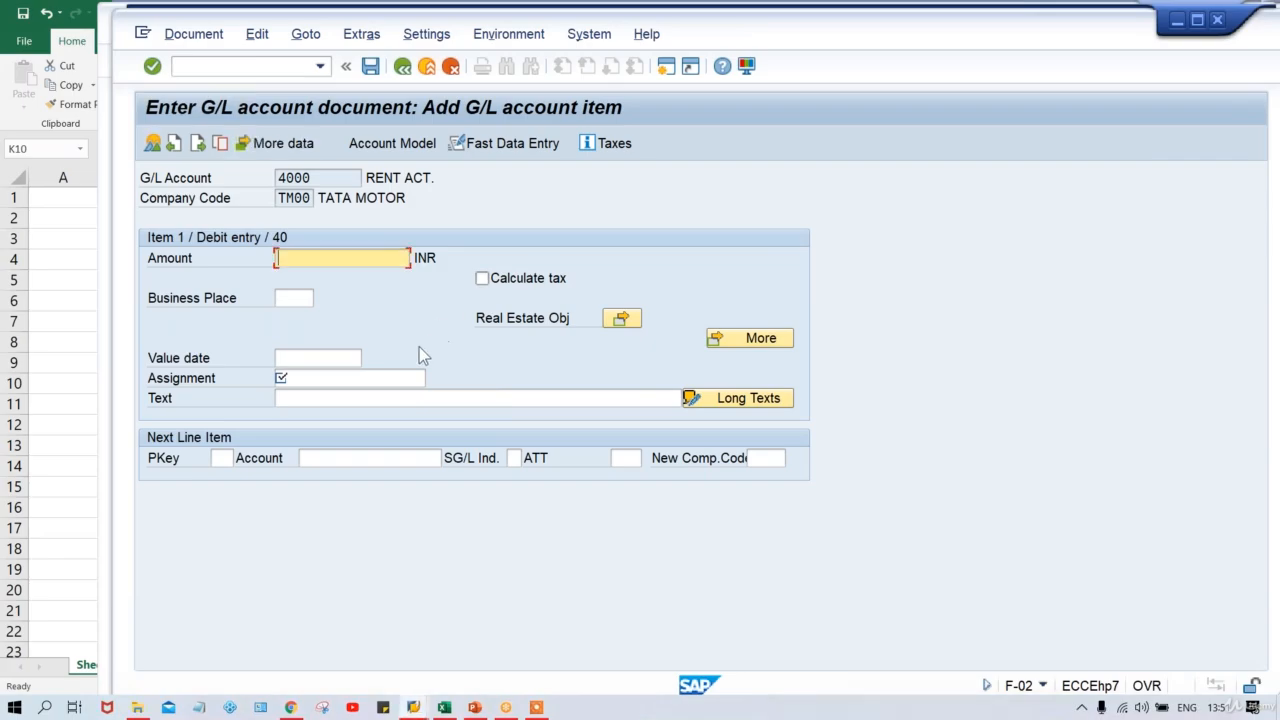
Restart F-02 with document date 11.08.2020 and account 4000 to reach the item screen.
{"action": "left_click", "coordinate": [321, 69]}
{"action": "left_click", "coordinate": [230, 83]}
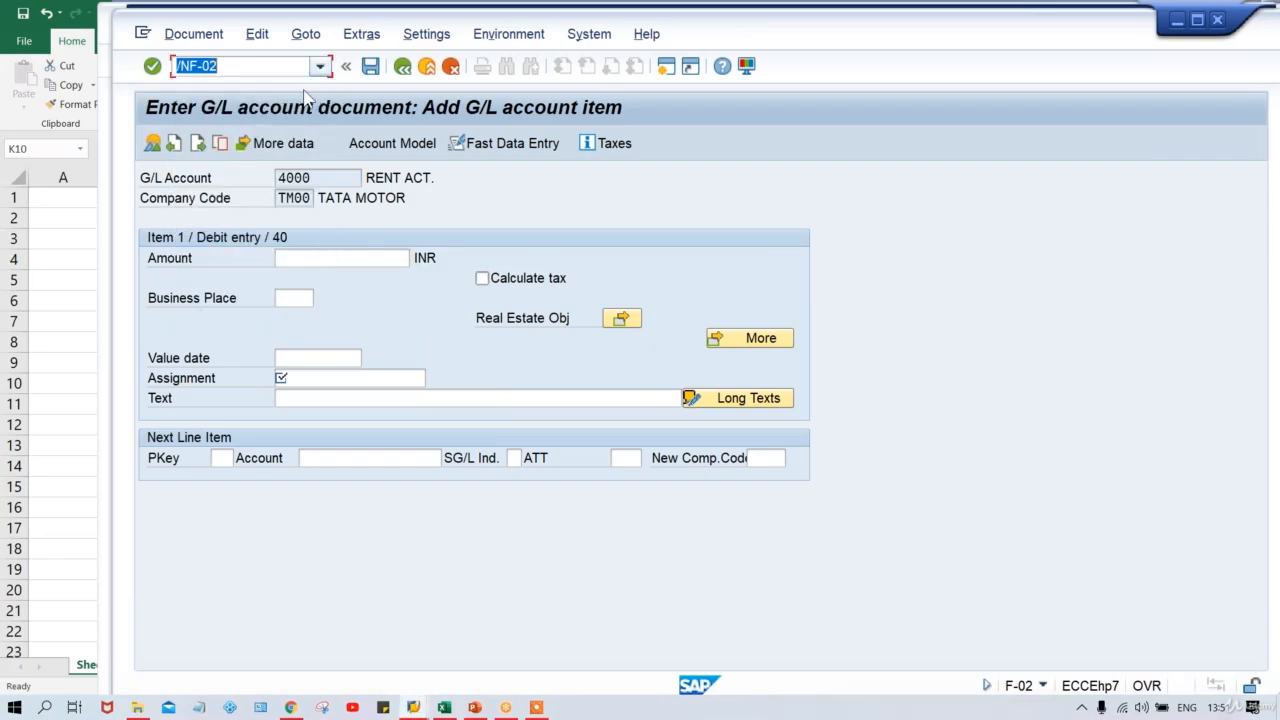
{"action": "key", "text": "Return"}
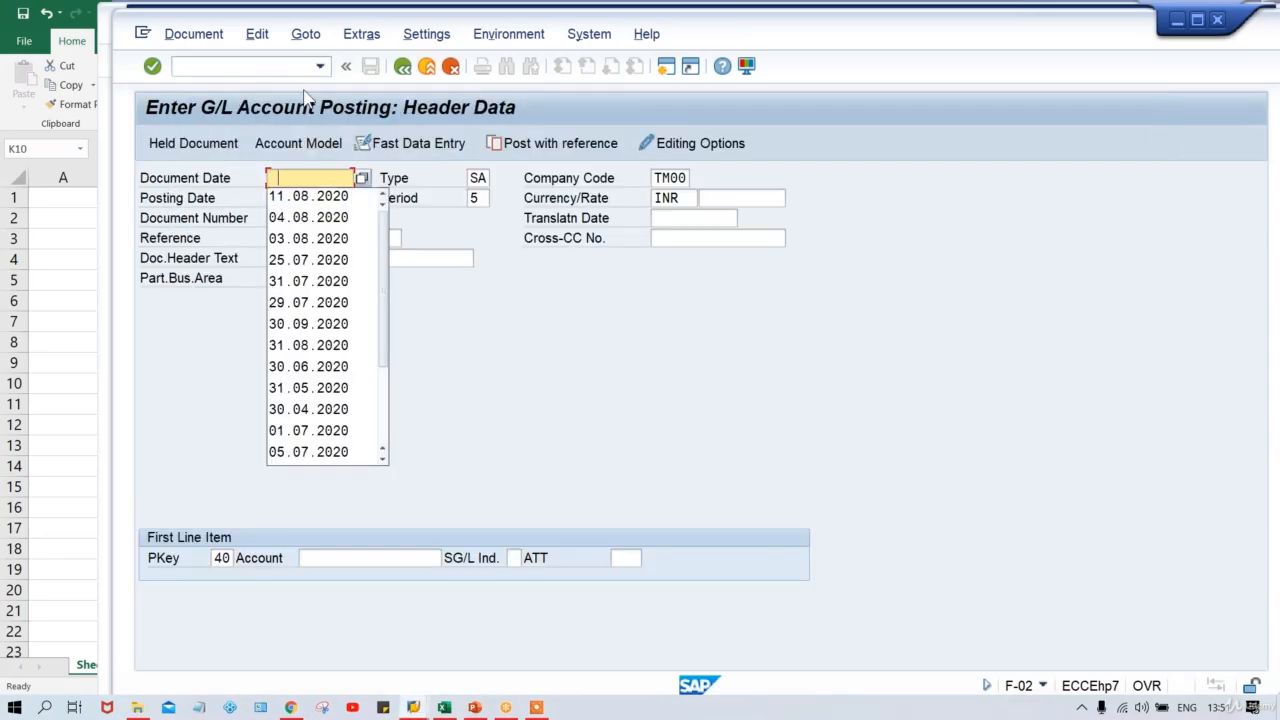
{"action": "key", "text": "Down"}
{"action": "key", "text": "Return"}
{"action": "key", "text": "Tab"}
{"action": "key", "text": "Tab"}
{"action": "key", "text": "Down"}
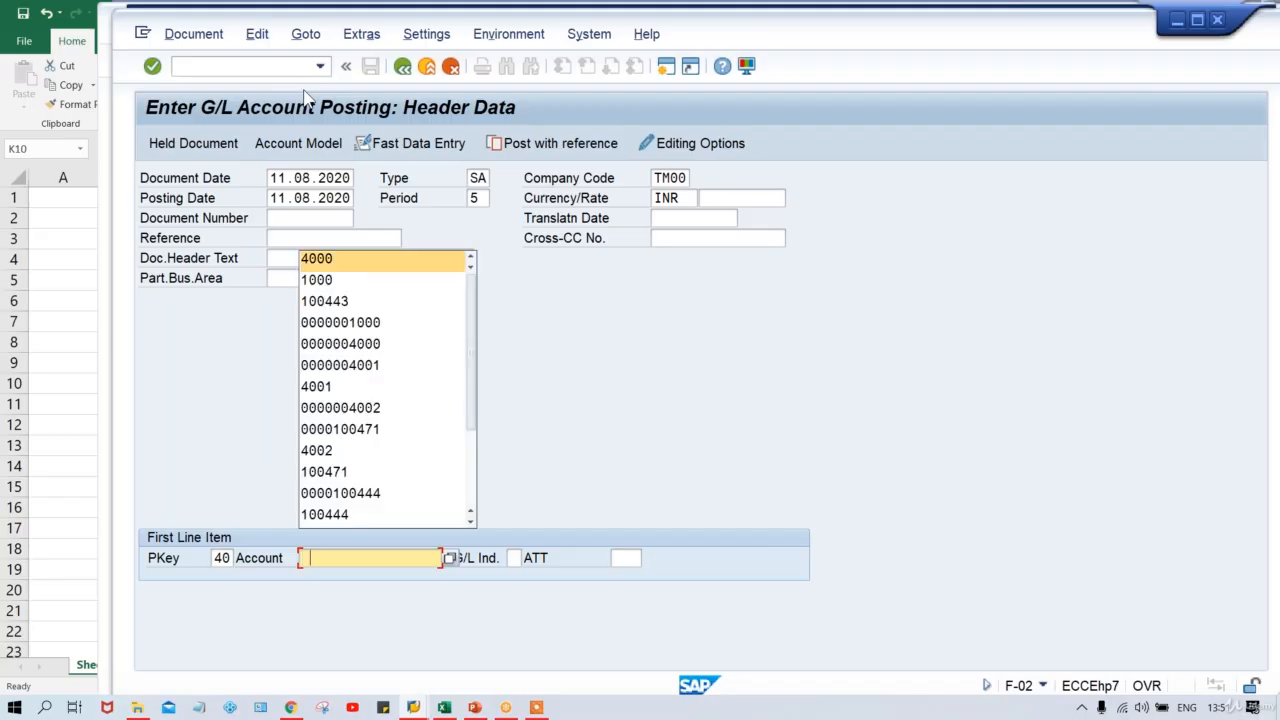
{"action": "key", "text": "Return"}
{"action": "key", "text": "Return"}
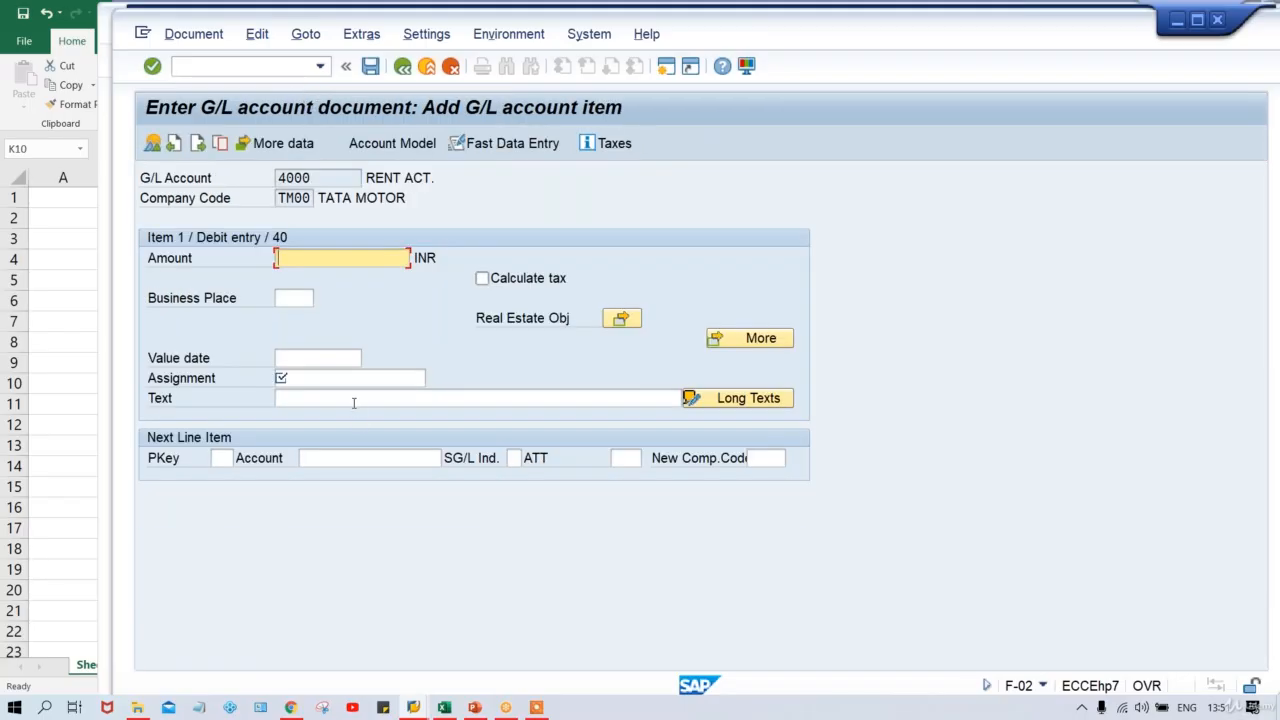
{"action": "key", "text": "alt+Tab"}
{"action": "key", "text": "alt+Tab"}
{"action": "key", "text": "alt+Tab"}
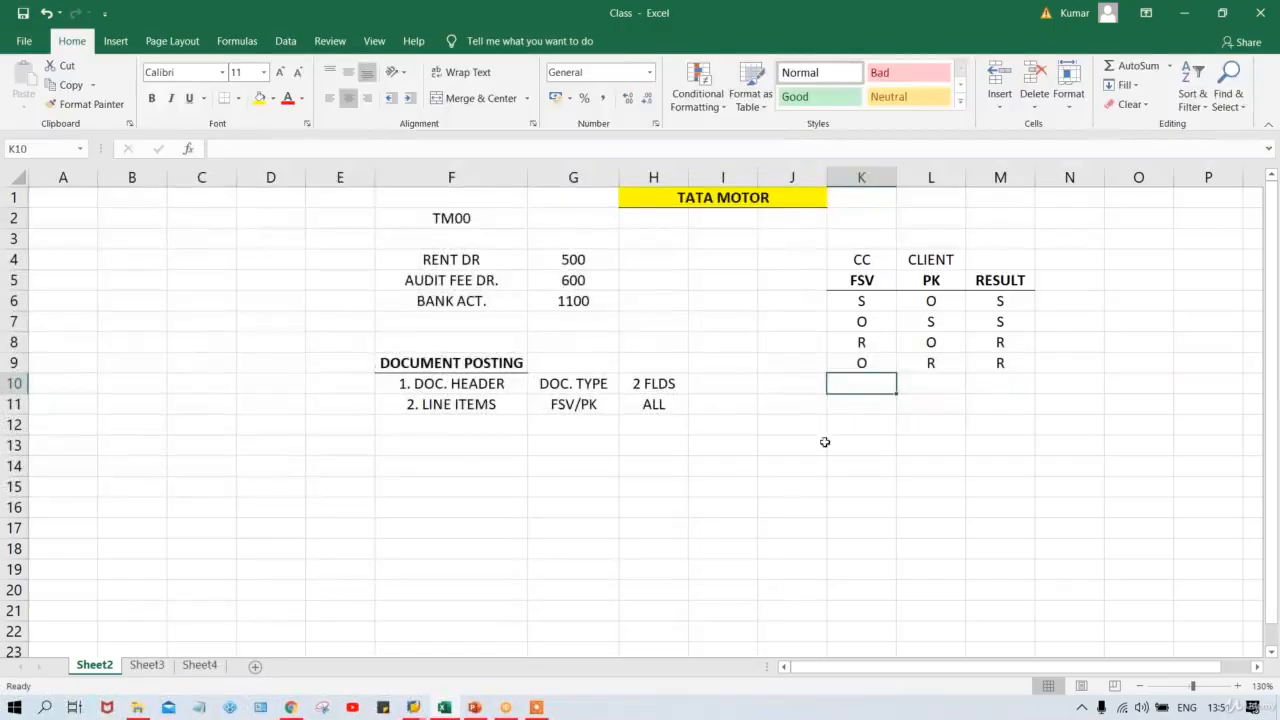
{"action": "left_click", "coordinate": [875, 303]}
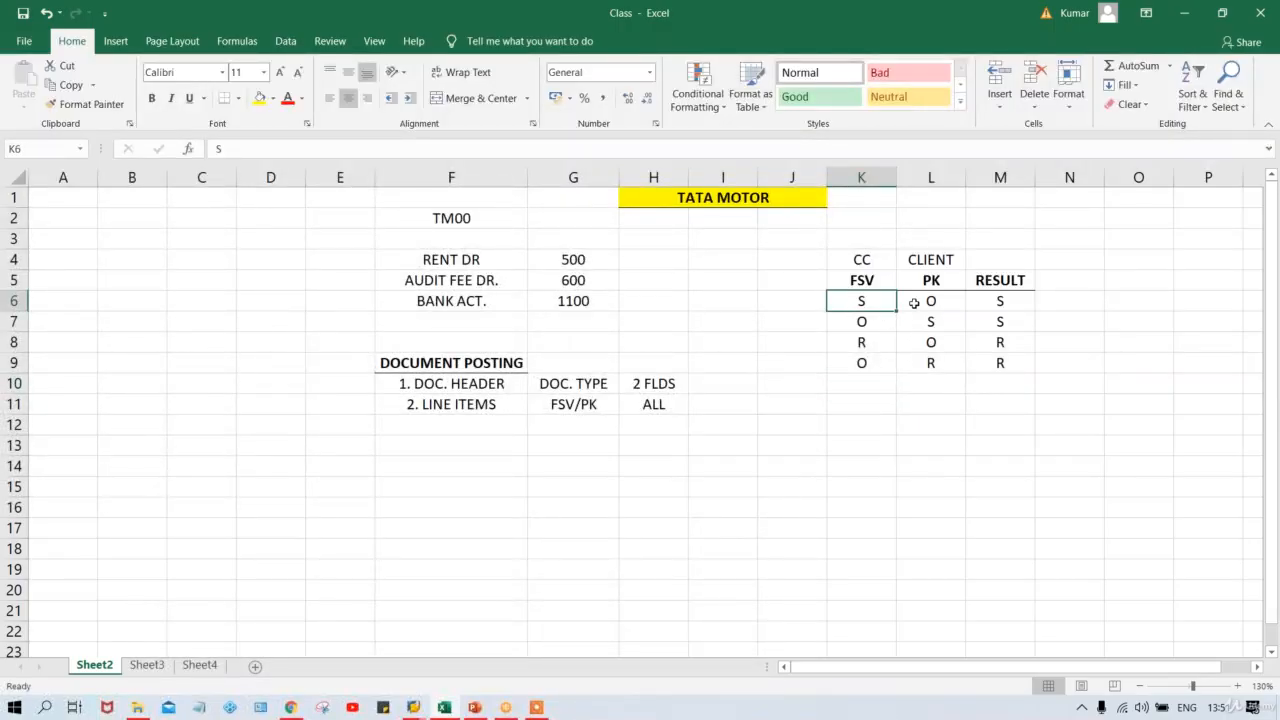
{"action": "left_click", "coordinate": [922, 304]}
{"action": "left_click", "coordinate": [990, 303]}
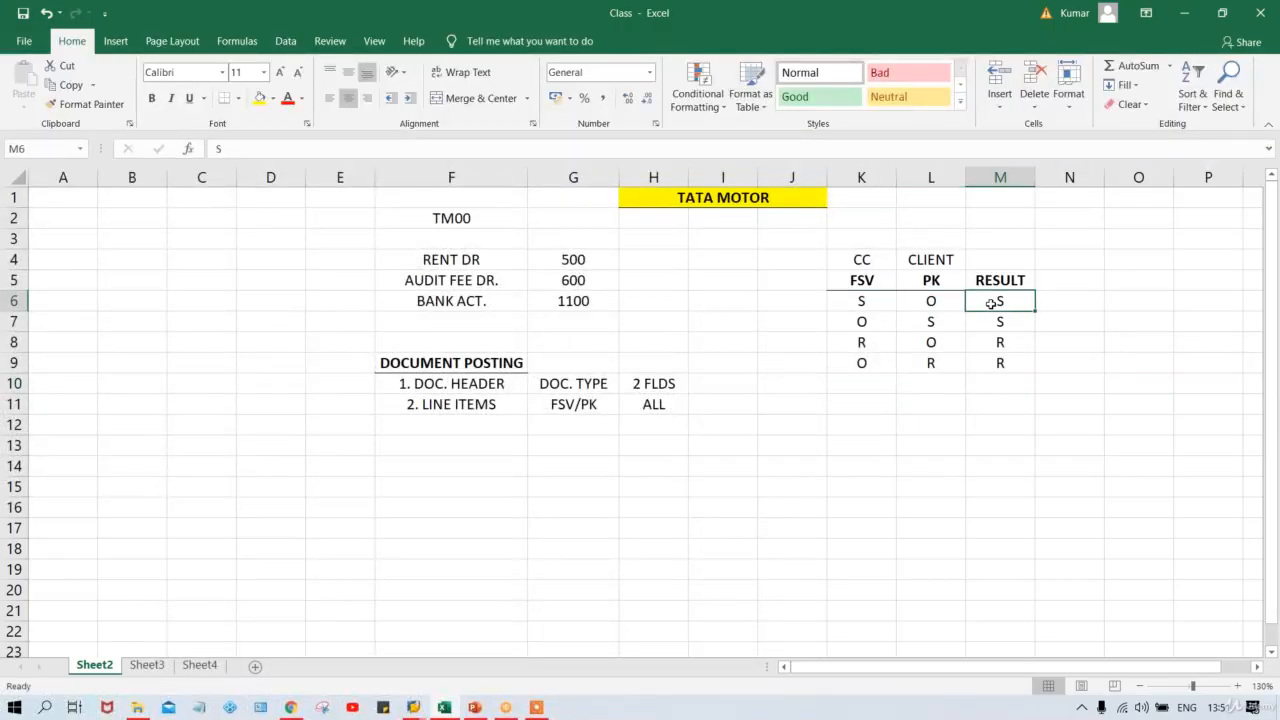
{"action": "left_click", "coordinate": [881, 345]}
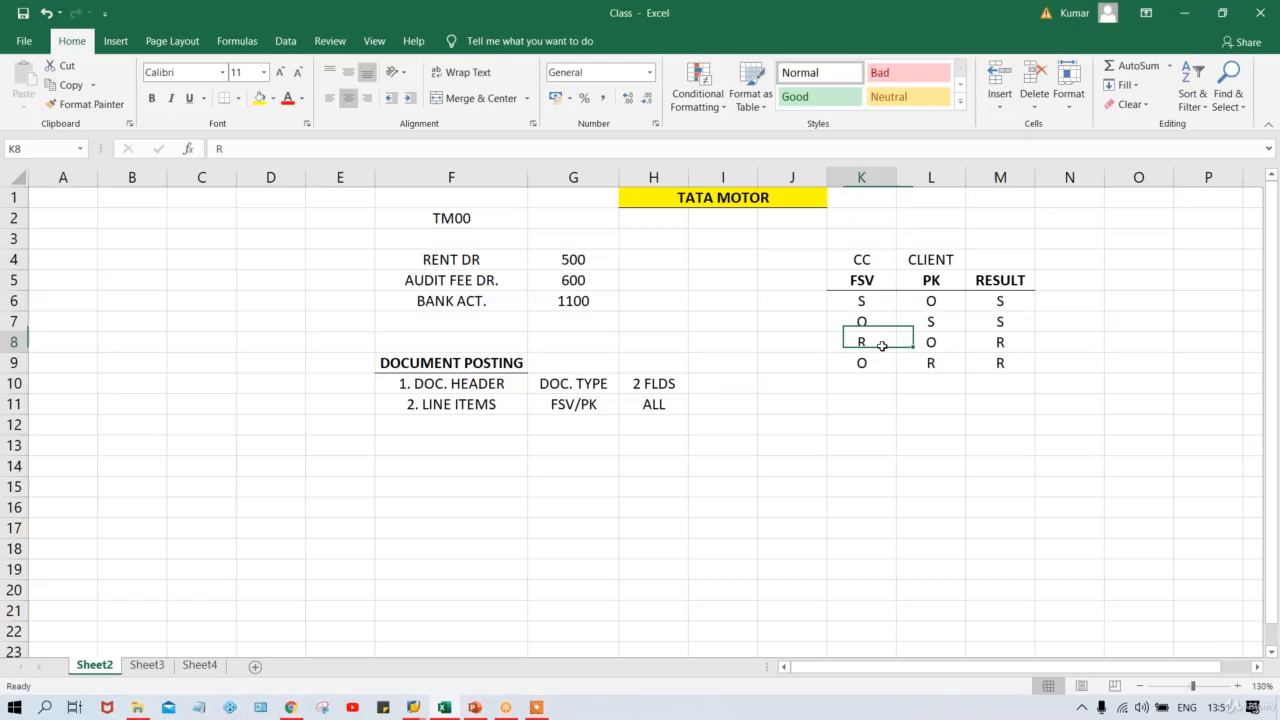
{"action": "left_click", "coordinate": [936, 345]}
{"action": "left_click", "coordinate": [1013, 345]}
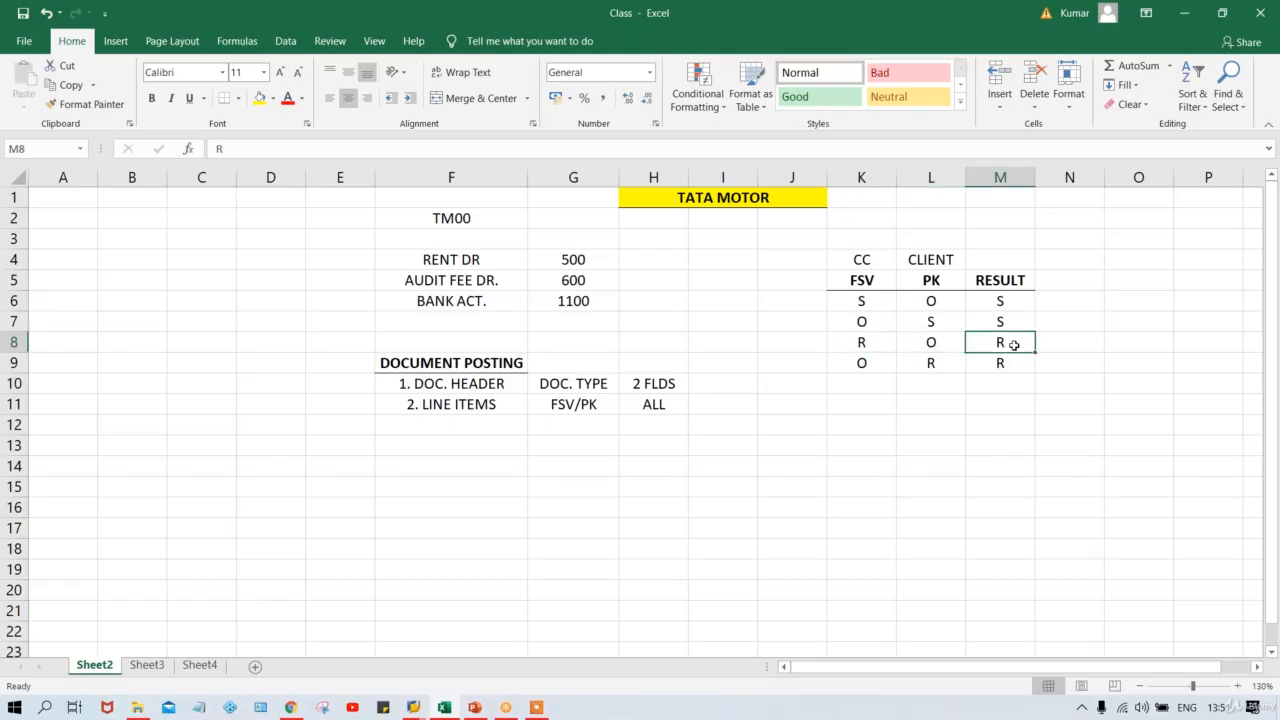
{"action": "left_click", "coordinate": [845, 300]}
{"action": "left_click", "coordinate": [857, 340]}
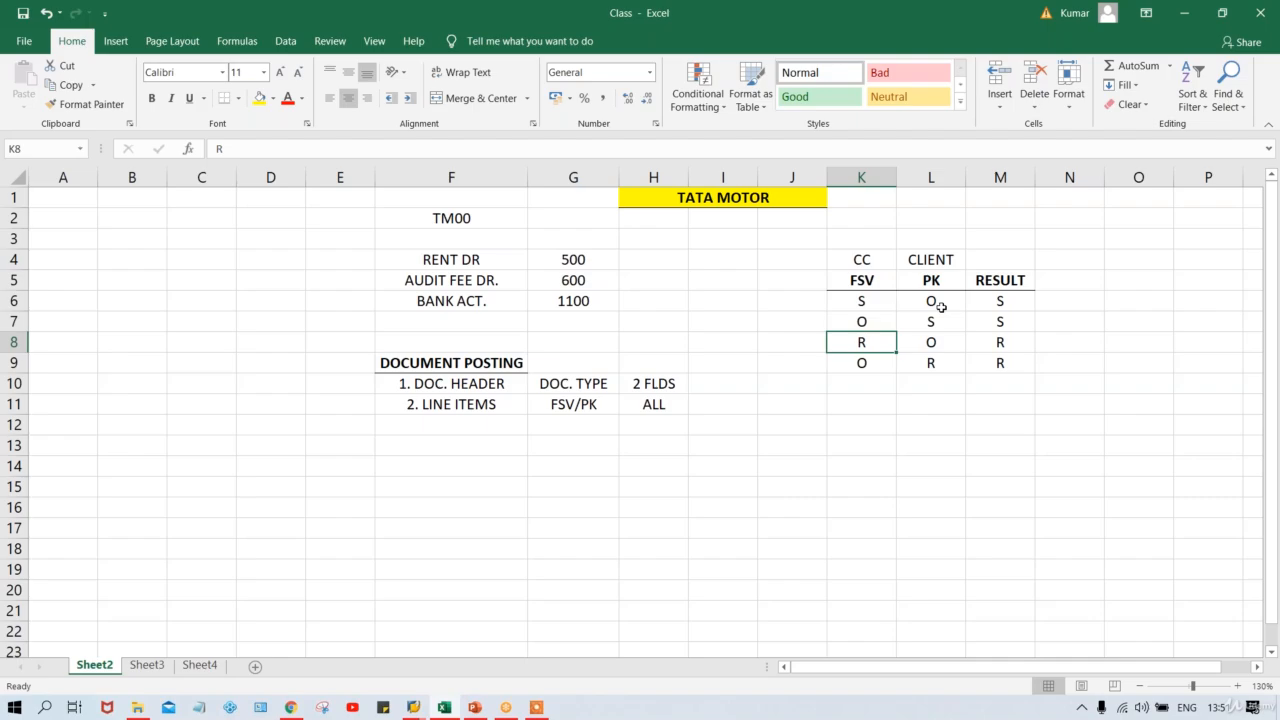
{"action": "left_click", "coordinate": [862, 301]}
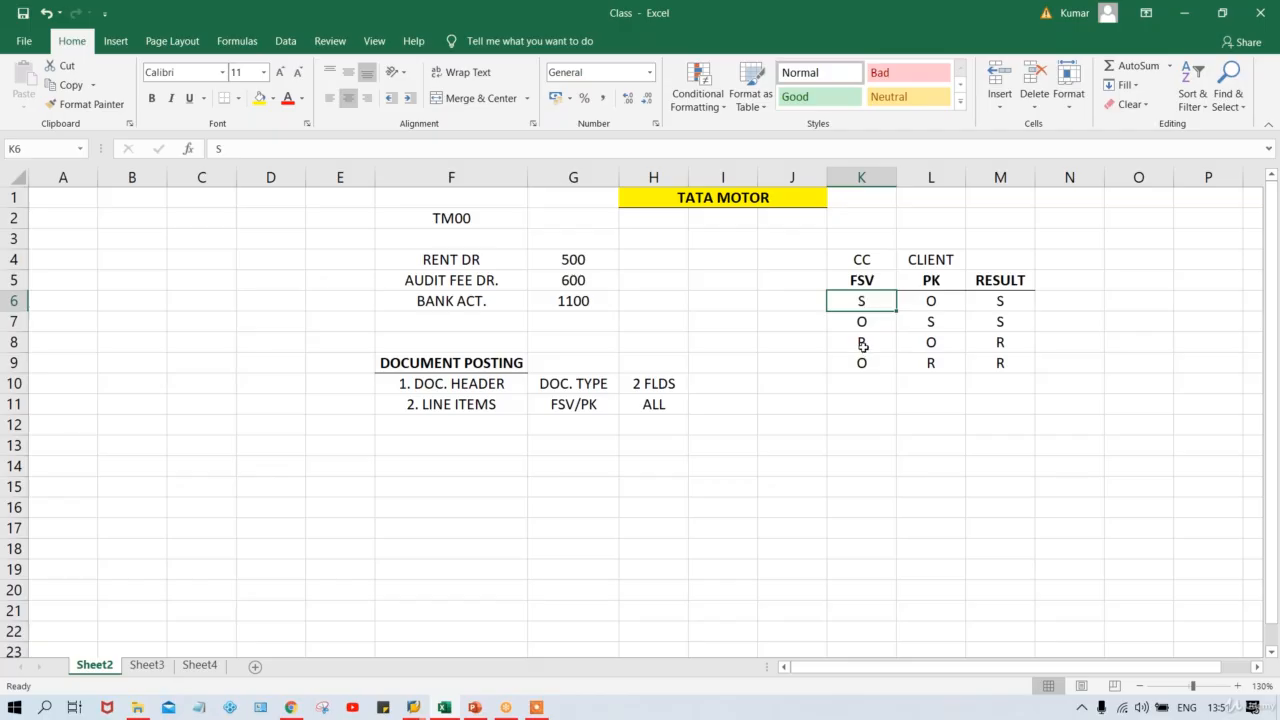
{"action": "left_click", "coordinate": [862, 343]}
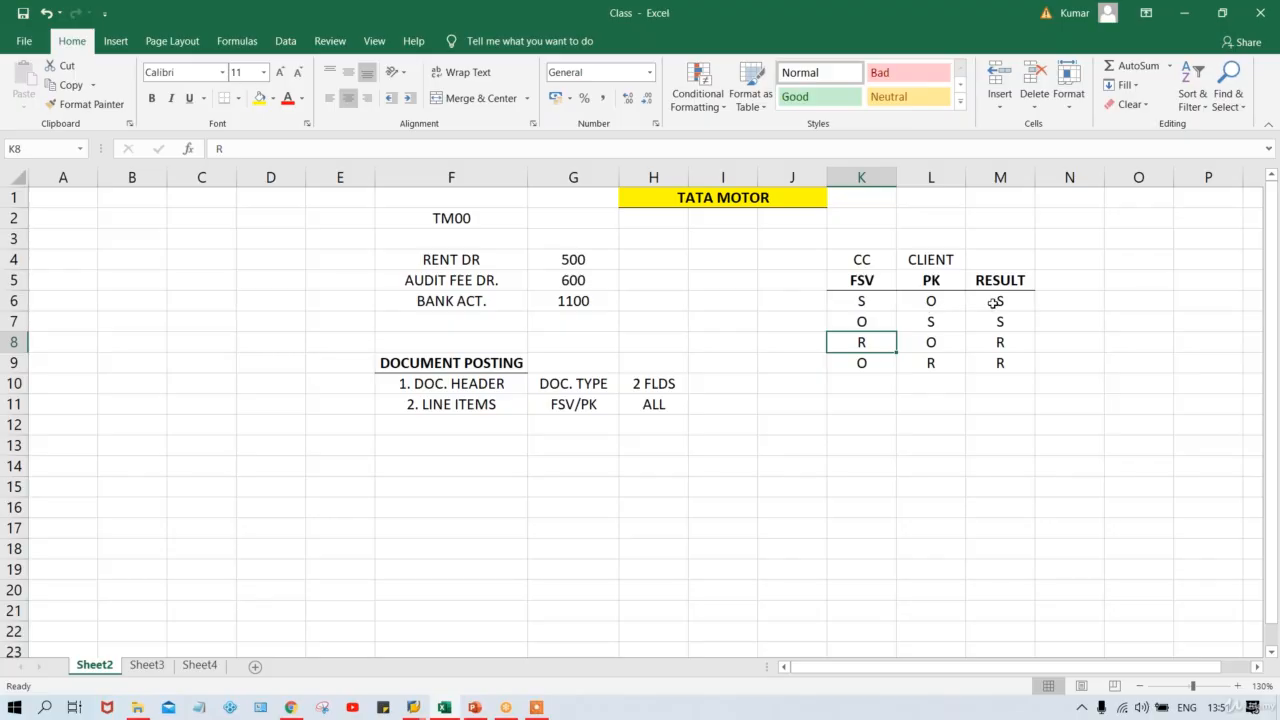
{"action": "left_click", "coordinate": [866, 321]}
{"action": "left_click_drag", "start_coordinate": [866, 321], "coordinate": [929, 322]}
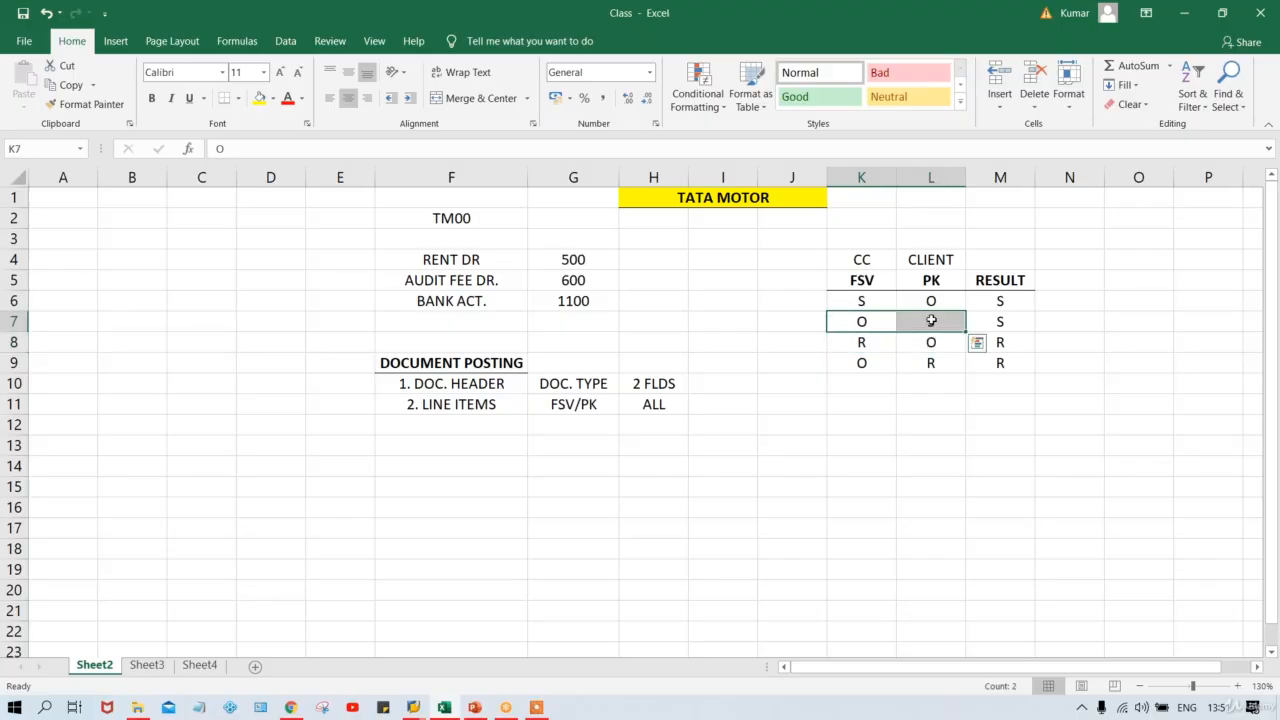
{"action": "left_click", "coordinate": [928, 320]}
{"action": "left_click", "coordinate": [987, 321]}
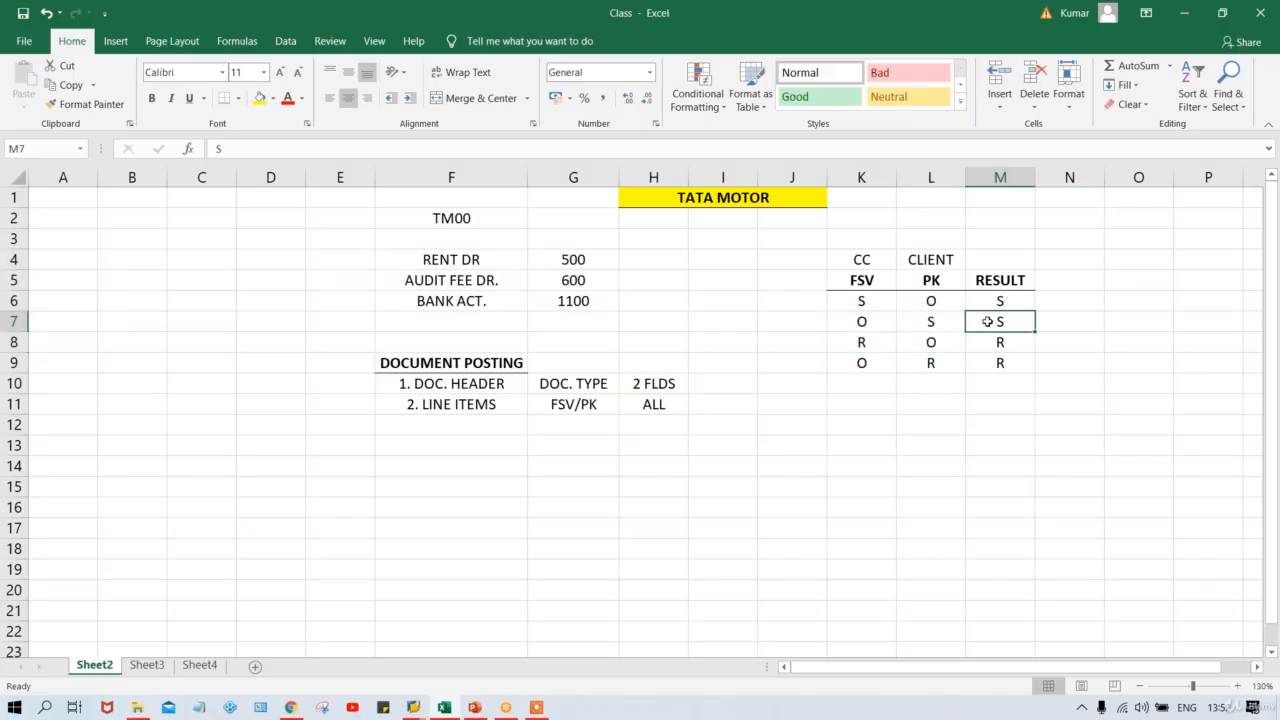
{"action": "left_click", "coordinate": [850, 342]}
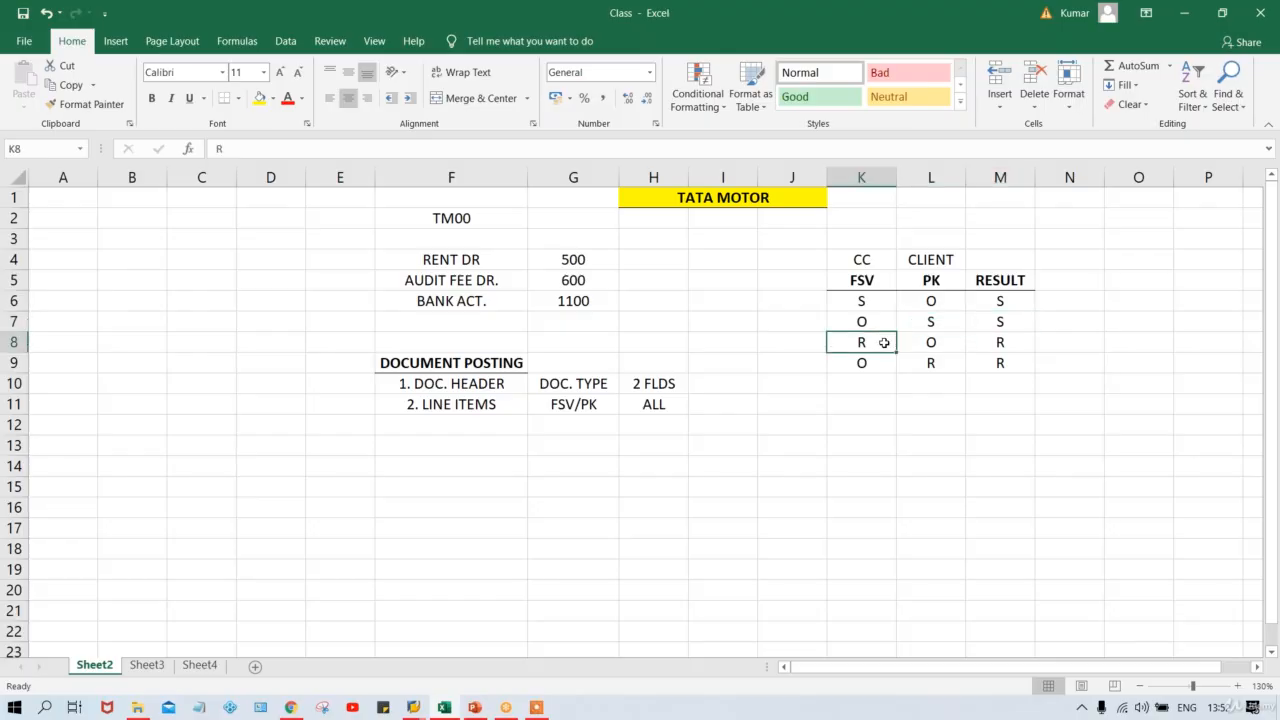
{"action": "left_click", "coordinate": [922, 342]}
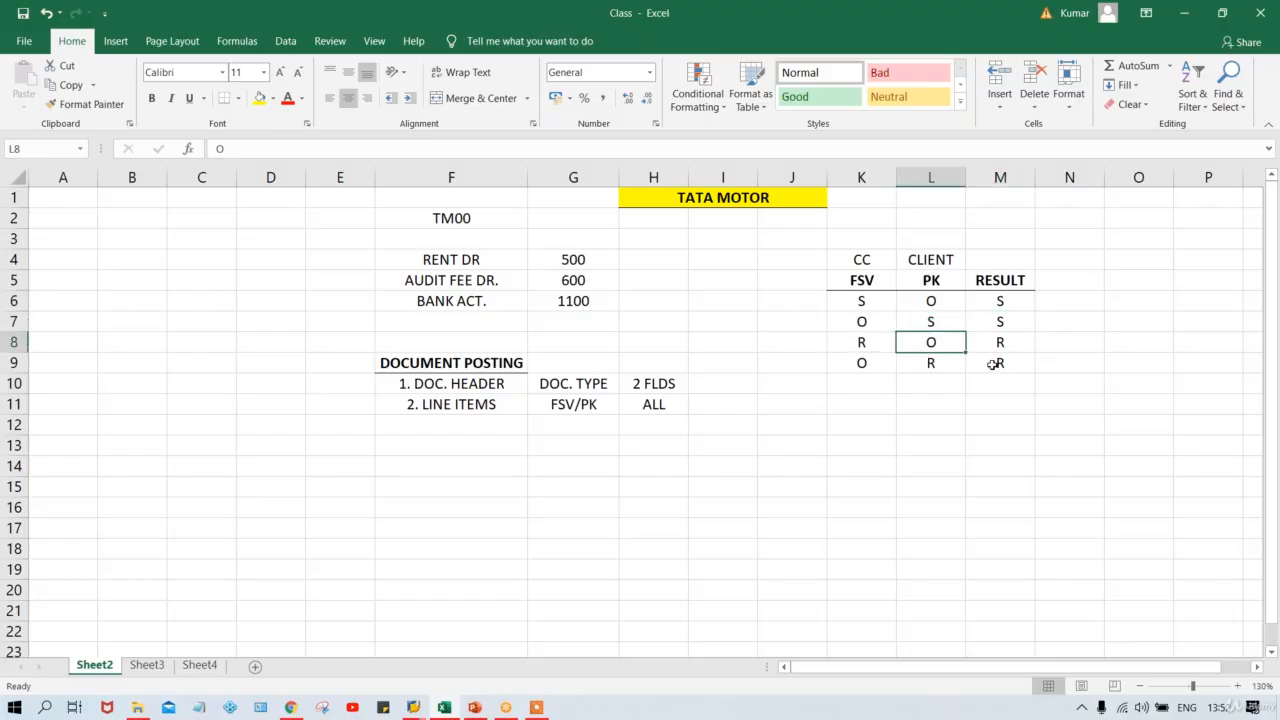
{"action": "left_click", "coordinate": [868, 365]}
{"action": "left_click", "coordinate": [874, 387]}
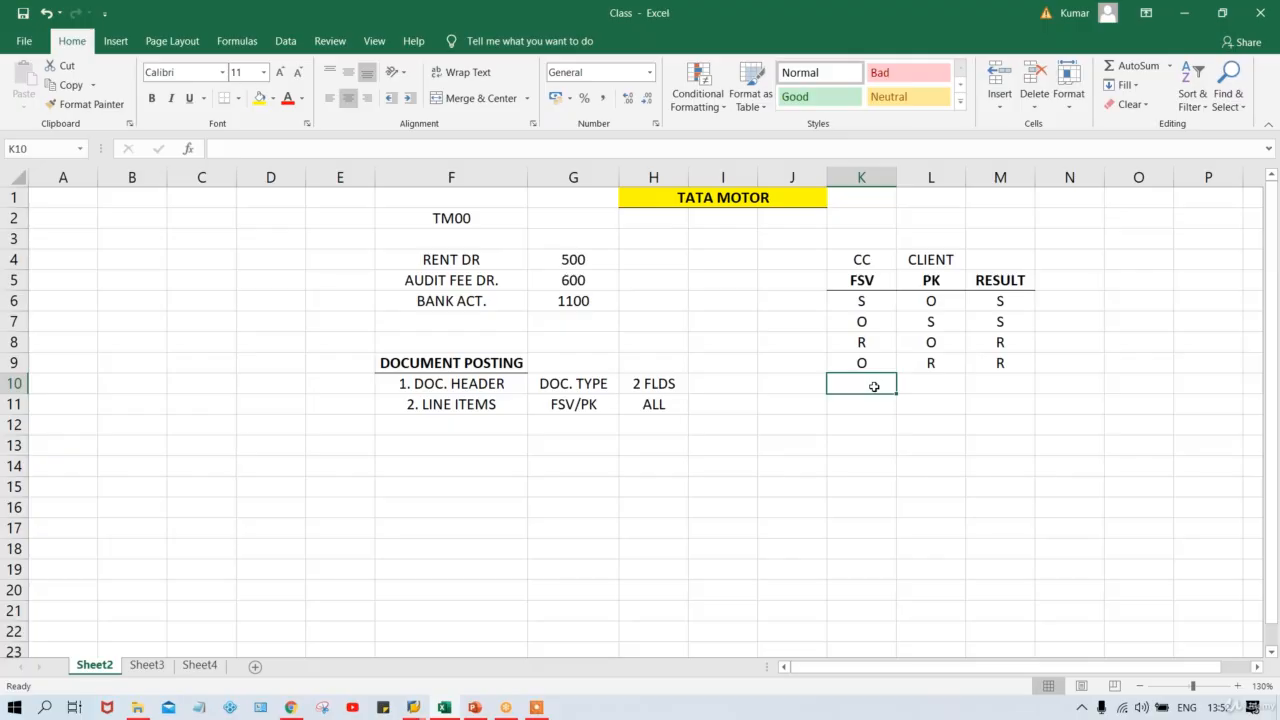
Add two rule rows, FSV S / PK R and FSV R / PK S, both with result ERROR.
{"action": "type", "text": "S"}
{"action": "key", "text": "Tab"}
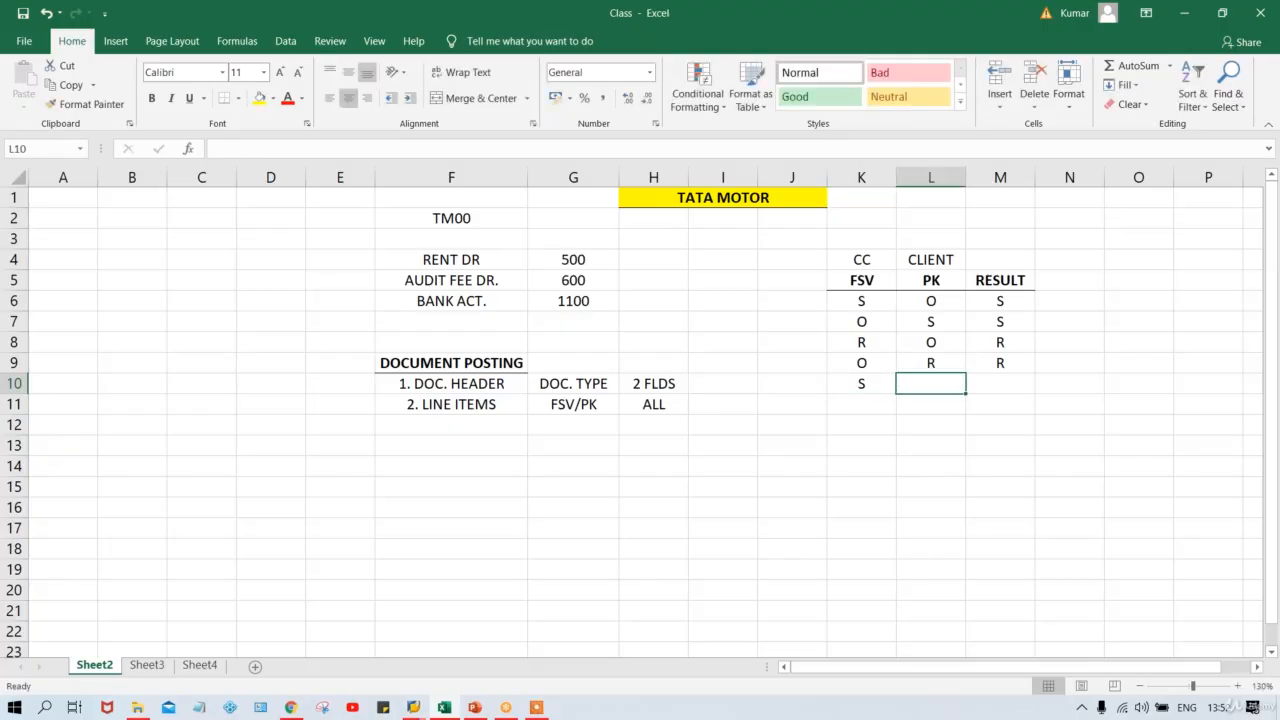
{"action": "type", "text": "R"}
{"action": "key", "text": "Tab"}
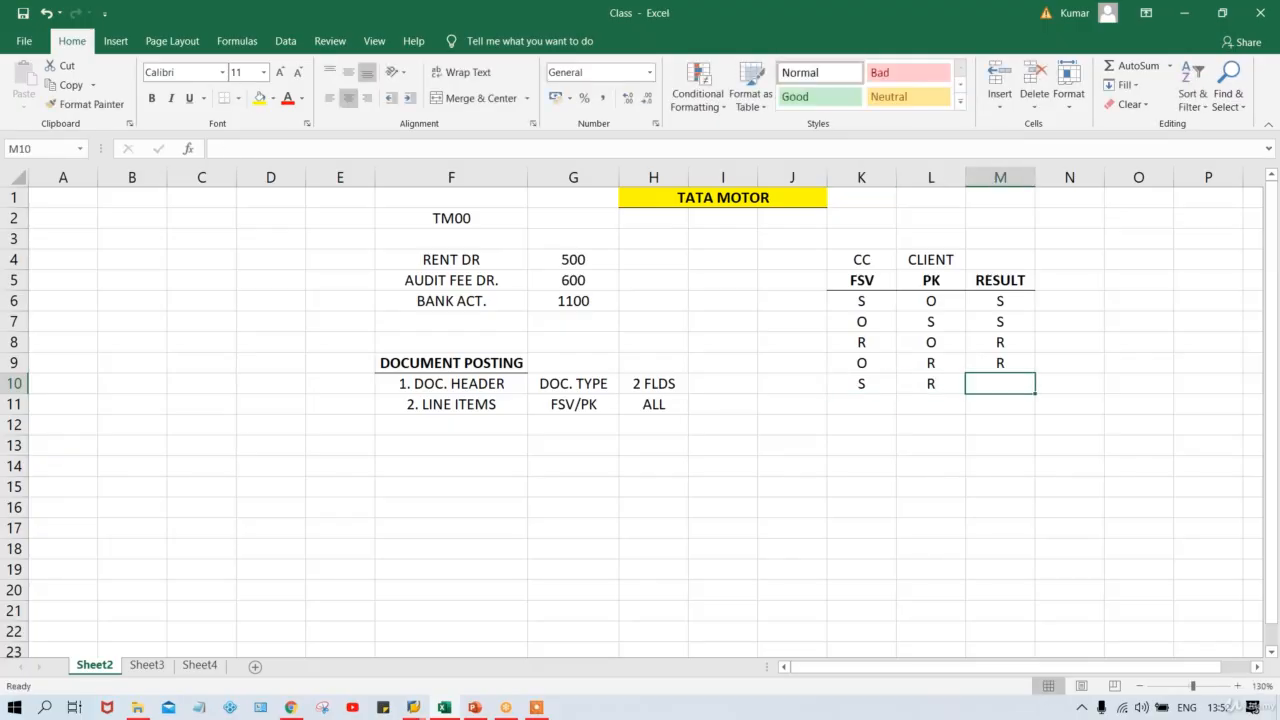
{"action": "type", "text": "ERRO"}
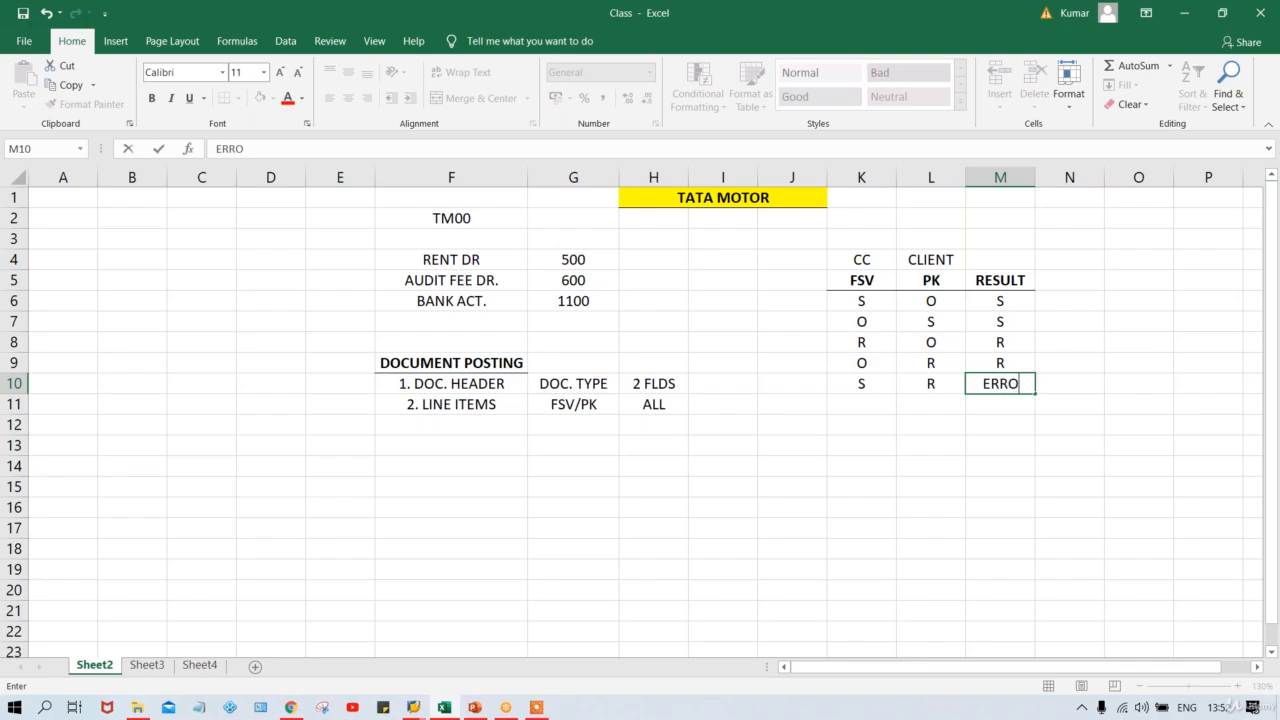
{"action": "type", "text": "R"}
{"action": "key", "text": "Return"}
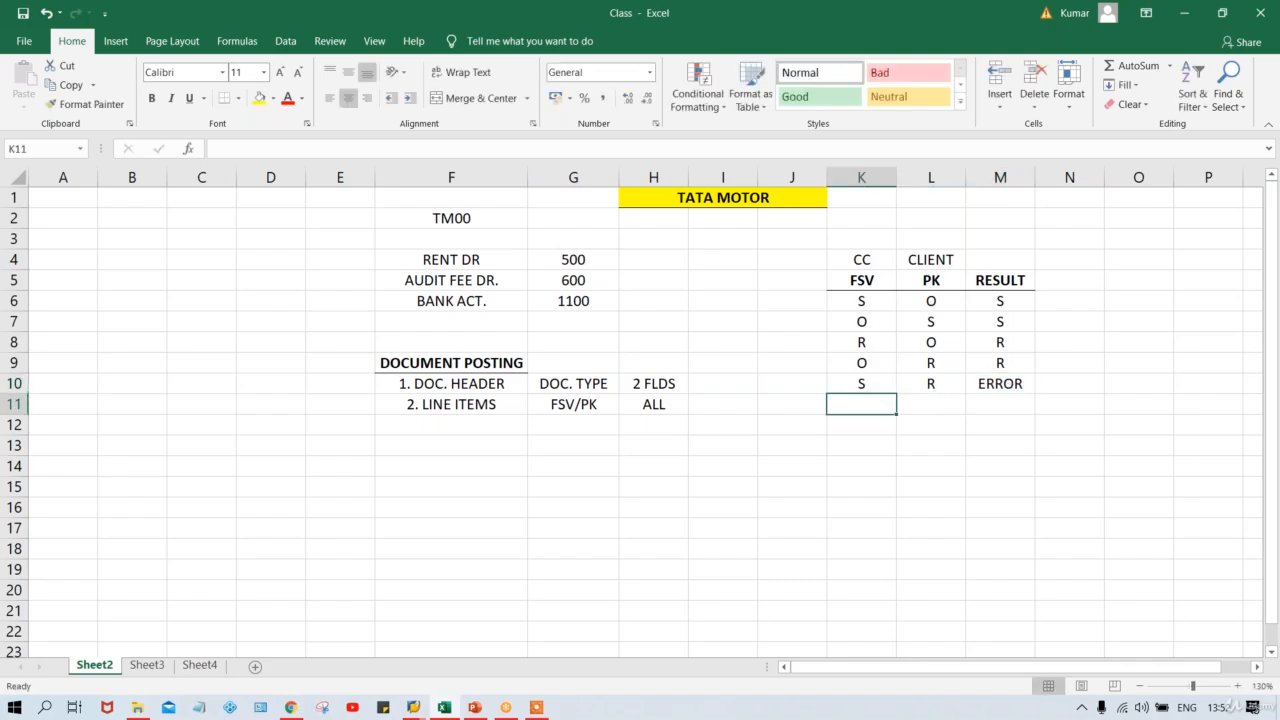
{"action": "type", "text": "R"}
{"action": "key", "text": "Tab"}
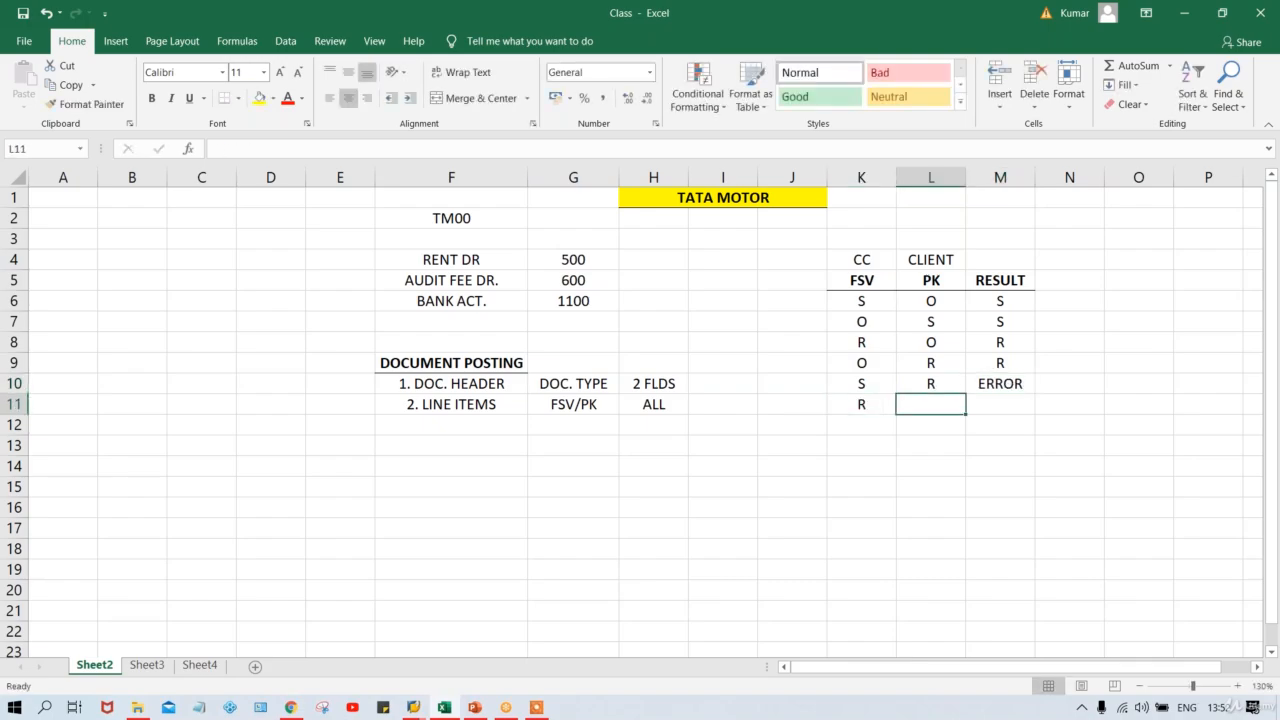
{"action": "type", "text": "S"}
{"action": "key", "text": "Tab"}
{"action": "key", "text": "ctrl+d"}
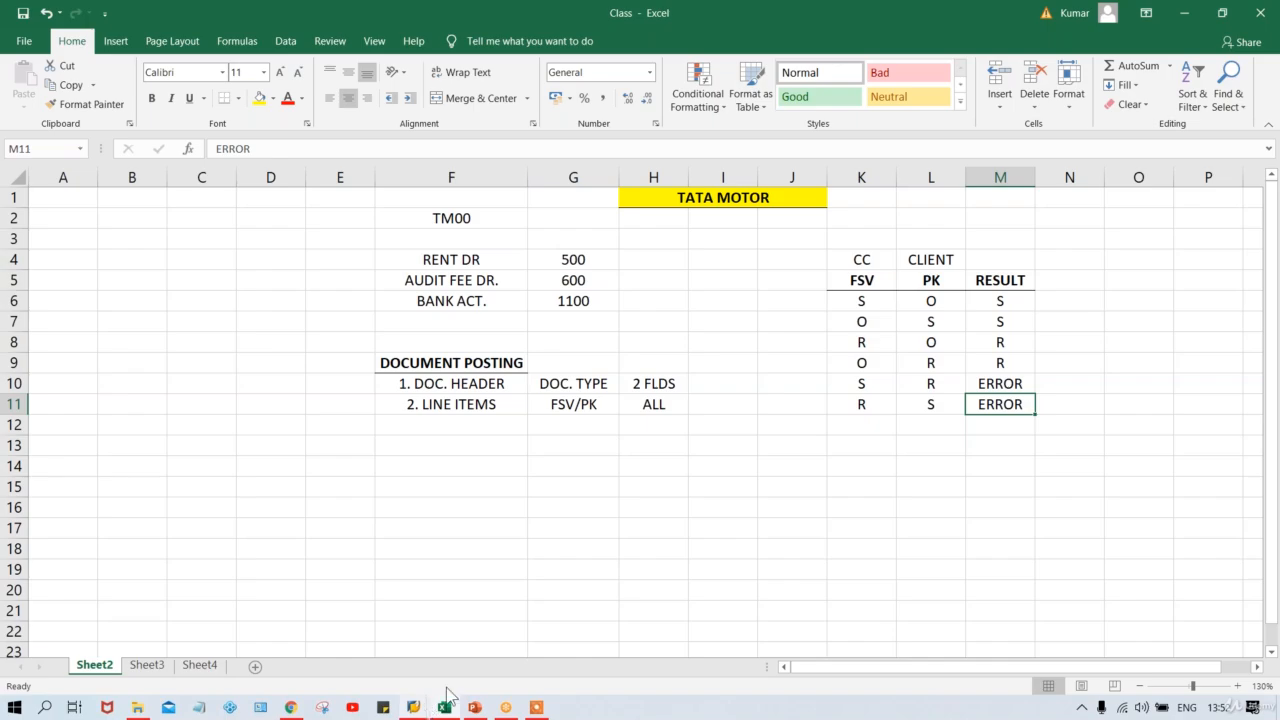
Review the FSV, PK and RESULT values across the rule rows, highlighting the two ERROR results.
{"action": "left_click", "coordinate": [984, 321]}
{"action": "left_click", "coordinate": [850, 302]}
{"action": "left_click", "coordinate": [928, 309]}
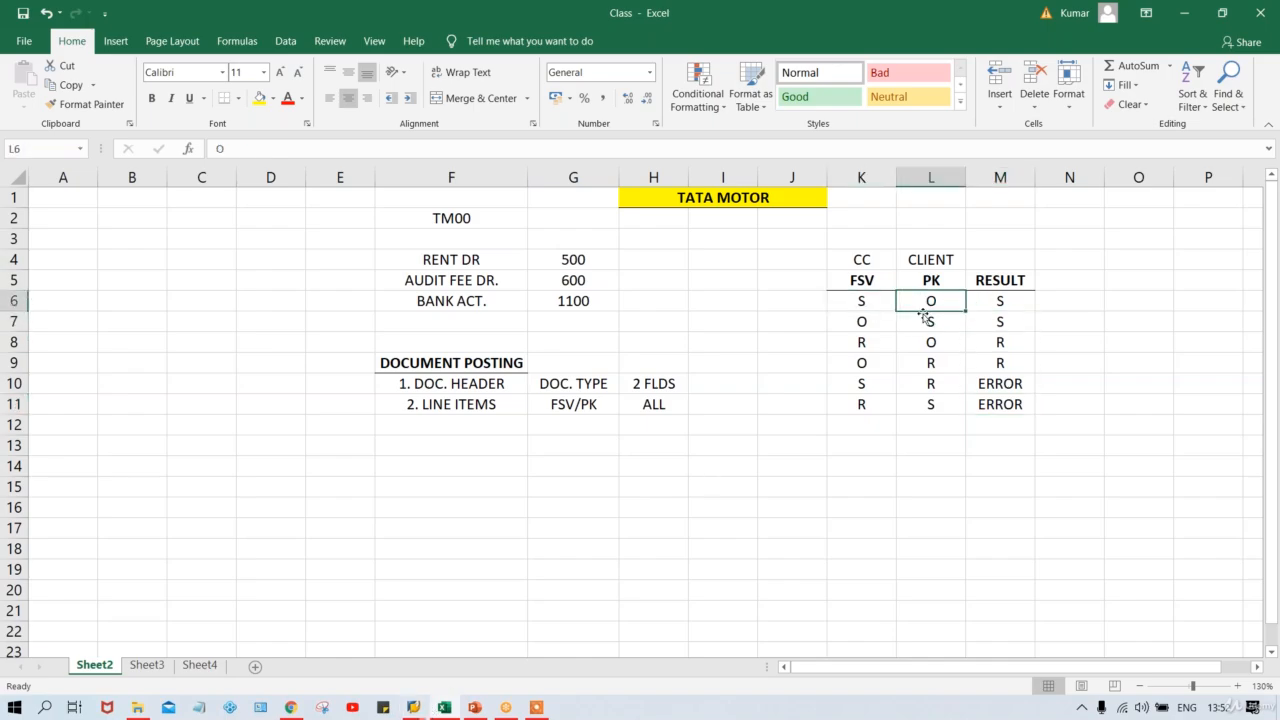
{"action": "left_click", "coordinate": [872, 348]}
{"action": "left_click", "coordinate": [930, 342]}
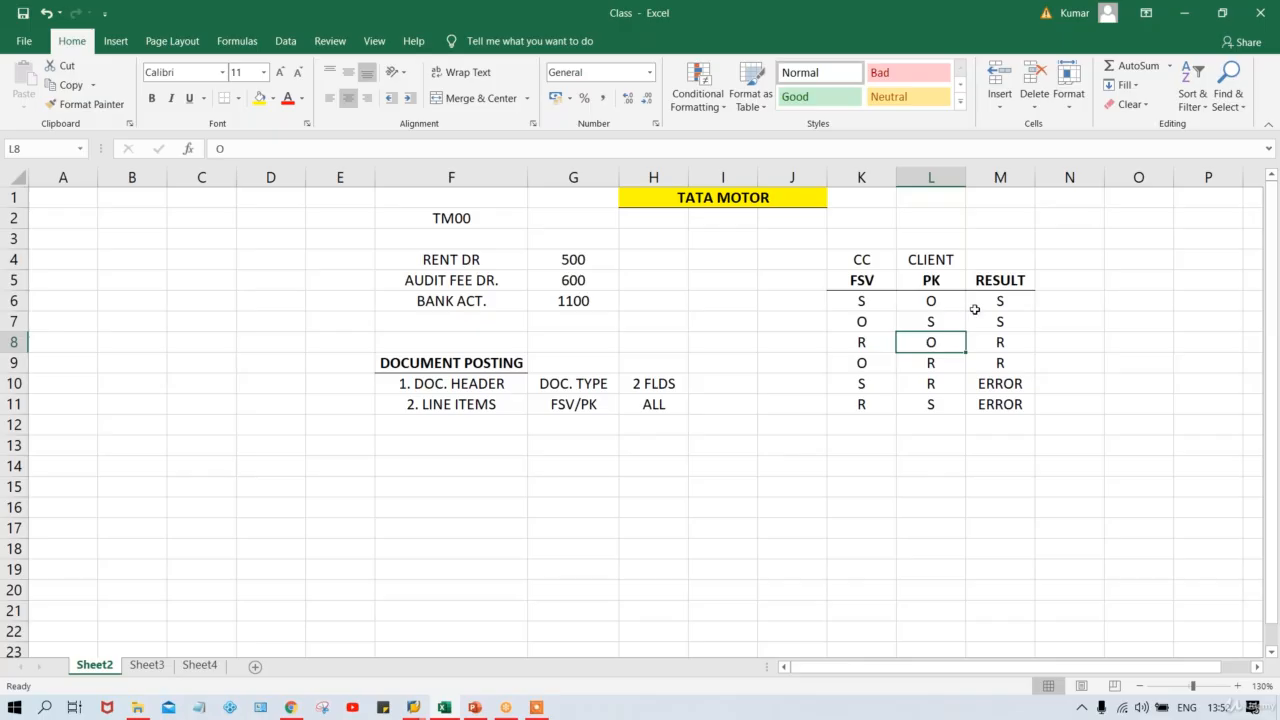
{"action": "left_click", "coordinate": [988, 350]}
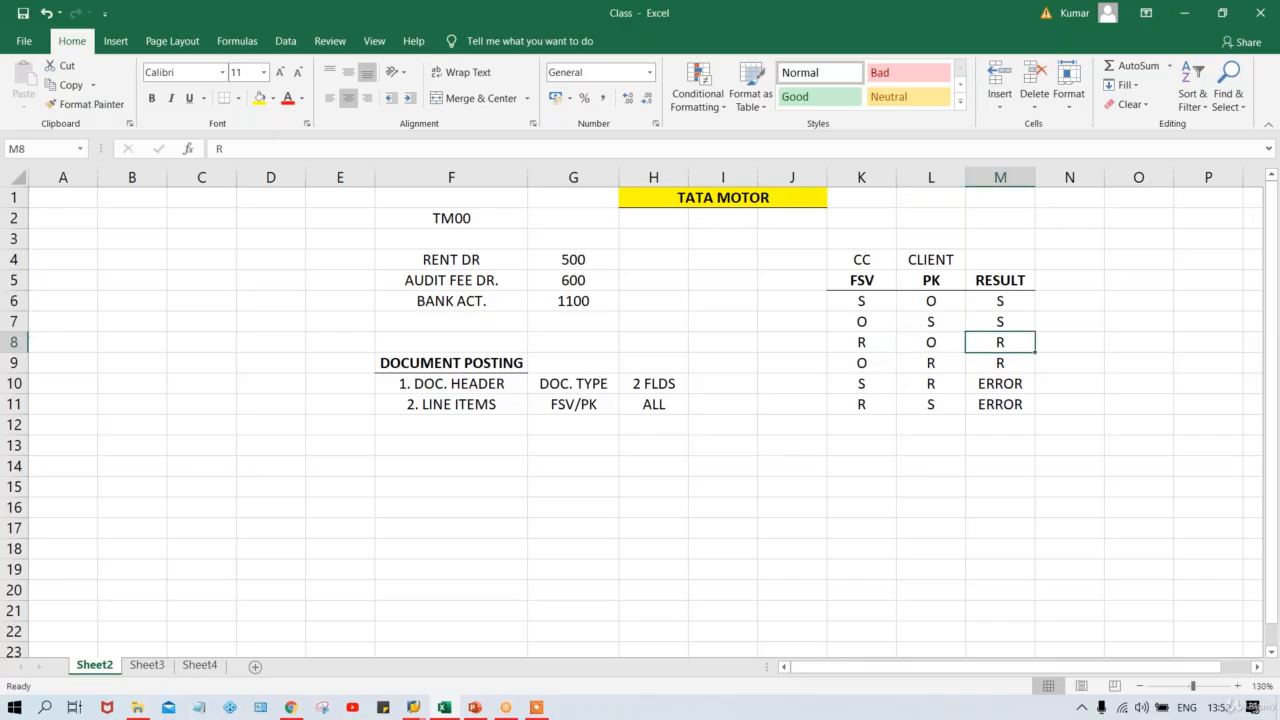
{"action": "left_click", "coordinate": [846, 387]}
{"action": "left_click", "coordinate": [931, 383]}
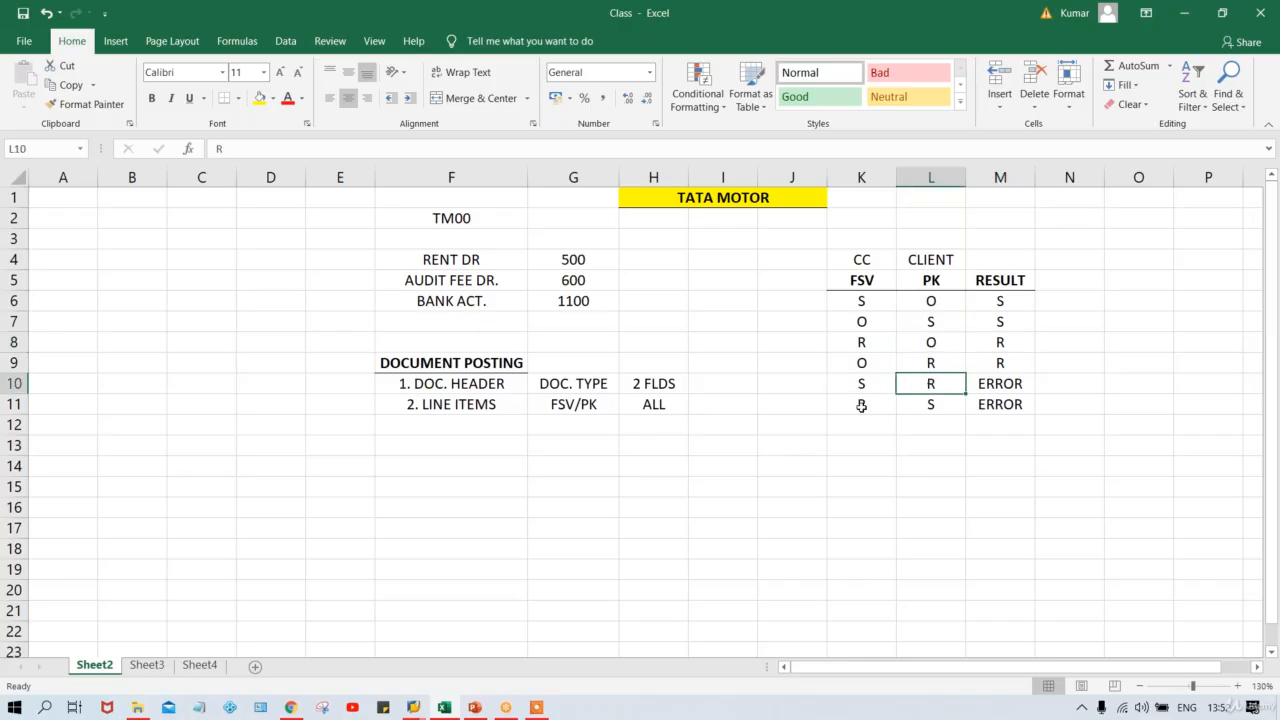
{"action": "left_click", "coordinate": [860, 407]}
{"action": "left_click", "coordinate": [927, 410]}
{"action": "left_click_drag", "start_coordinate": [990, 388], "coordinate": [995, 426]}
{"action": "left_click", "coordinate": [412, 708]}
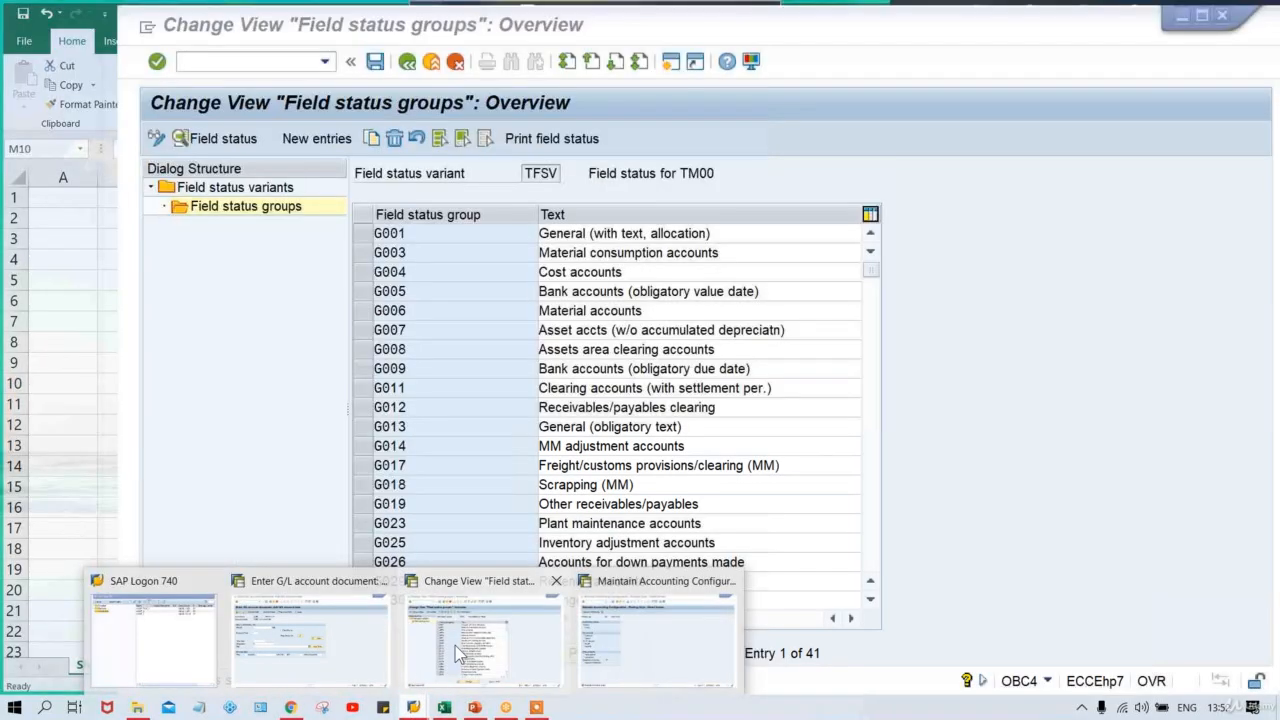
Make Assignment number a required entry in field status group G001 and save.
{"action": "left_click", "coordinate": [455, 646]}
{"action": "double_click", "coordinate": [449, 232]}
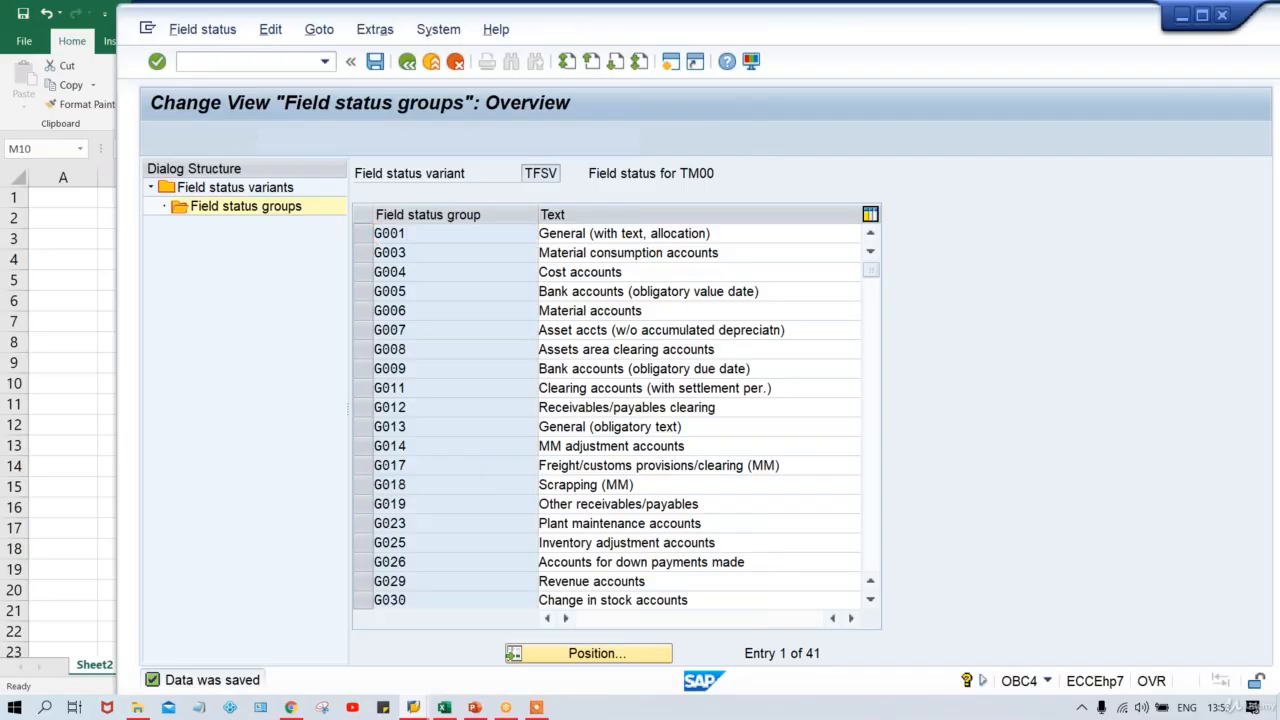
{"action": "double_click", "coordinate": [258, 273]}
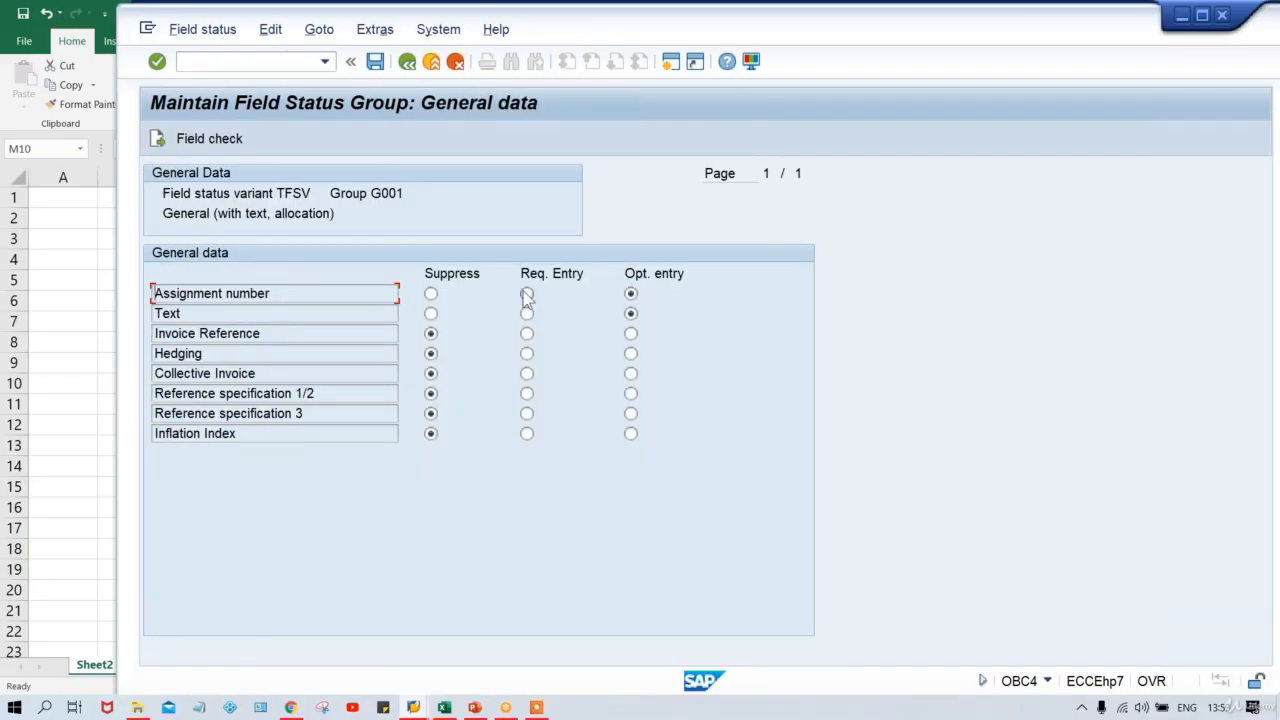
{"action": "left_click", "coordinate": [527, 294]}
{"action": "key", "text": "ctrl+s"}
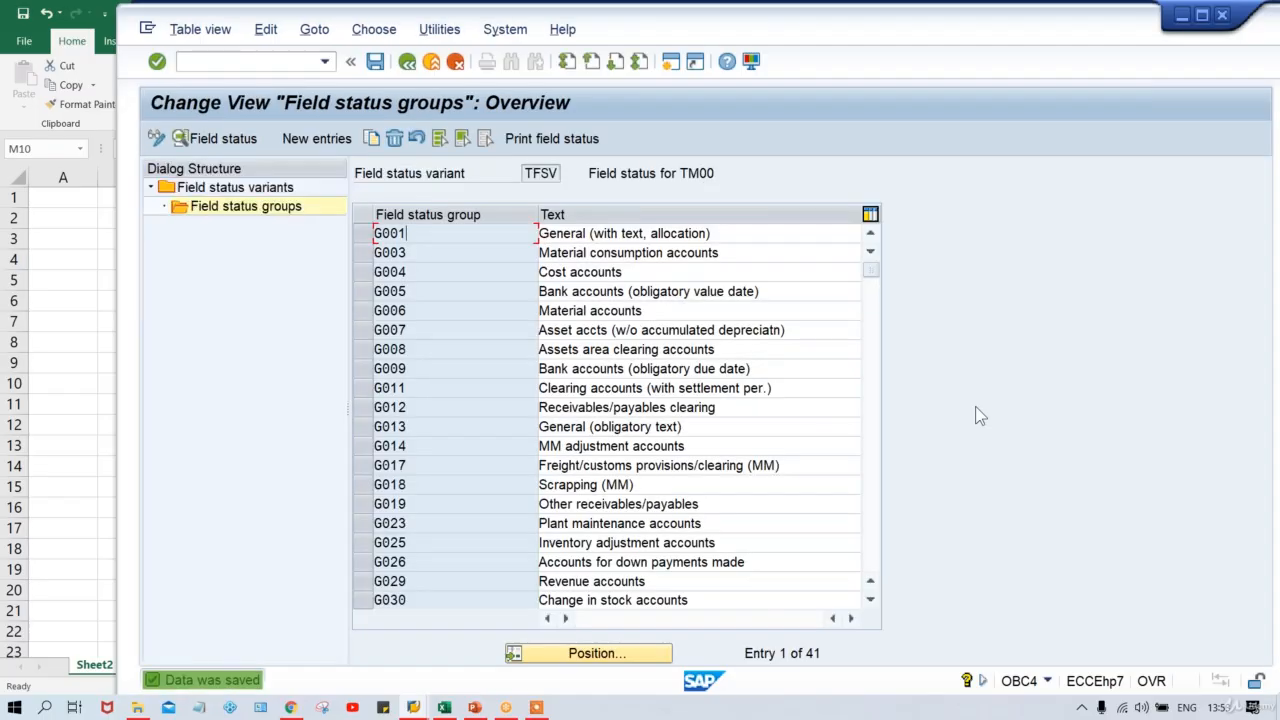
Suppress Assignment number for posting key 40 and save to the customizing request.
{"action": "key", "text": "alt+Tab"}
{"action": "key", "text": "alt+Tab"}
{"action": "key", "text": "alt+Tab"}
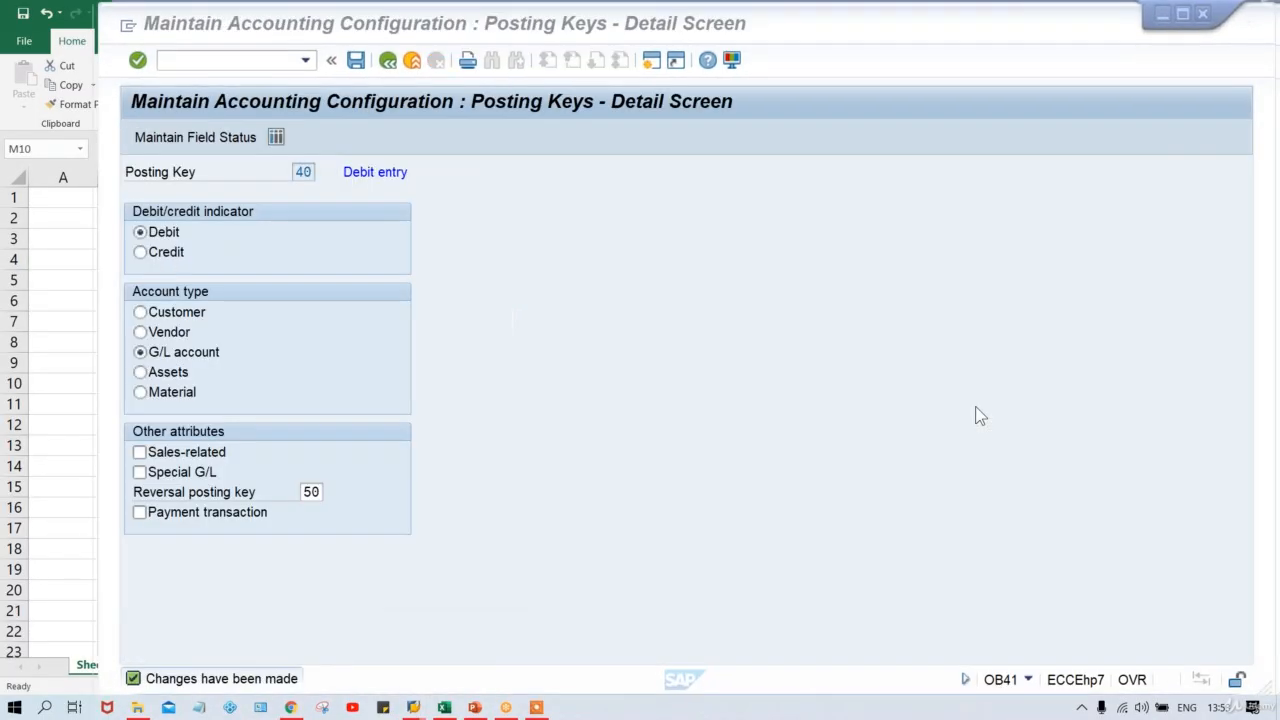
{"action": "left_click", "coordinate": [214, 136]}
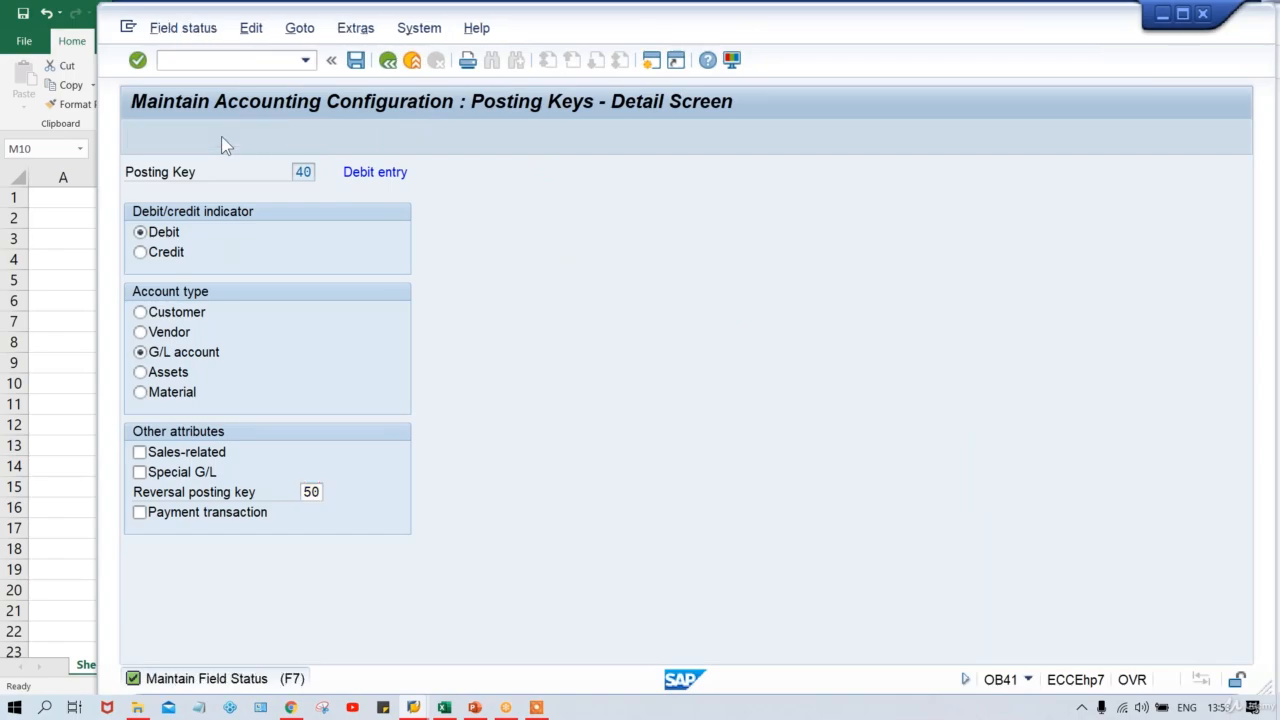
{"action": "double_click", "coordinate": [265, 273]}
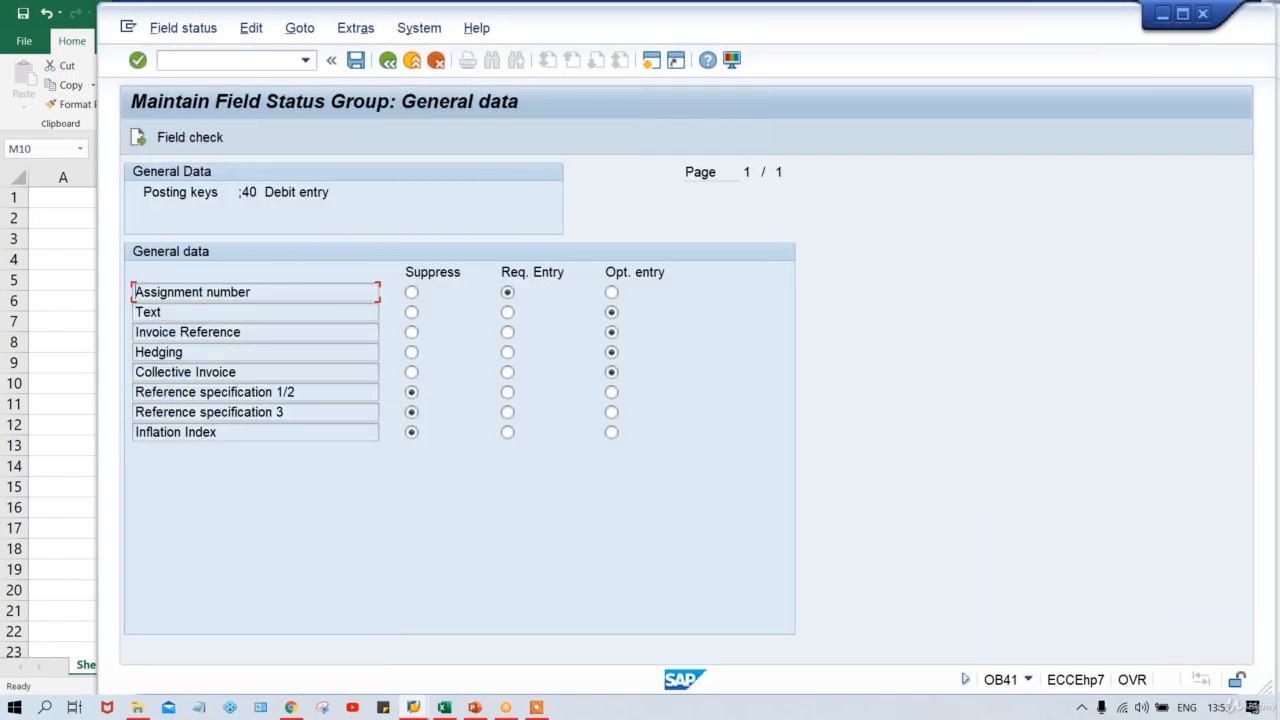
{"action": "left_click", "coordinate": [411, 292]}
{"action": "key", "text": "ctrl+s"}
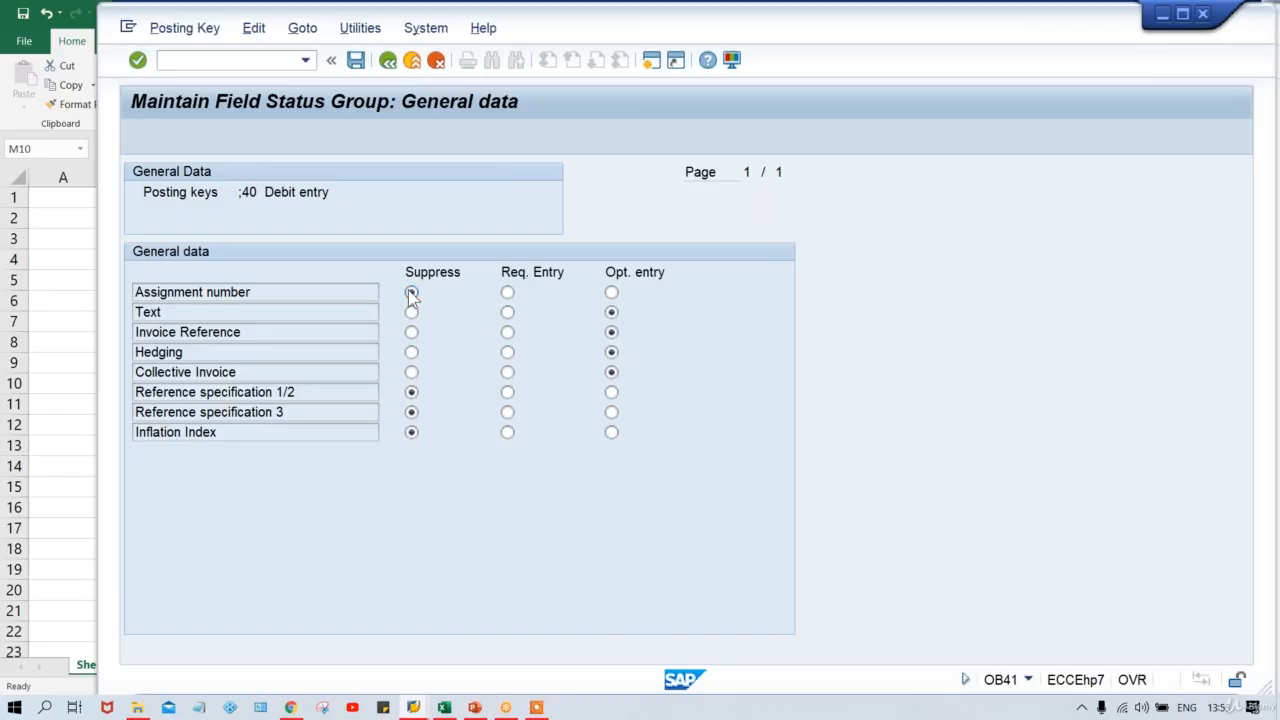
{"action": "key", "text": "Return"}
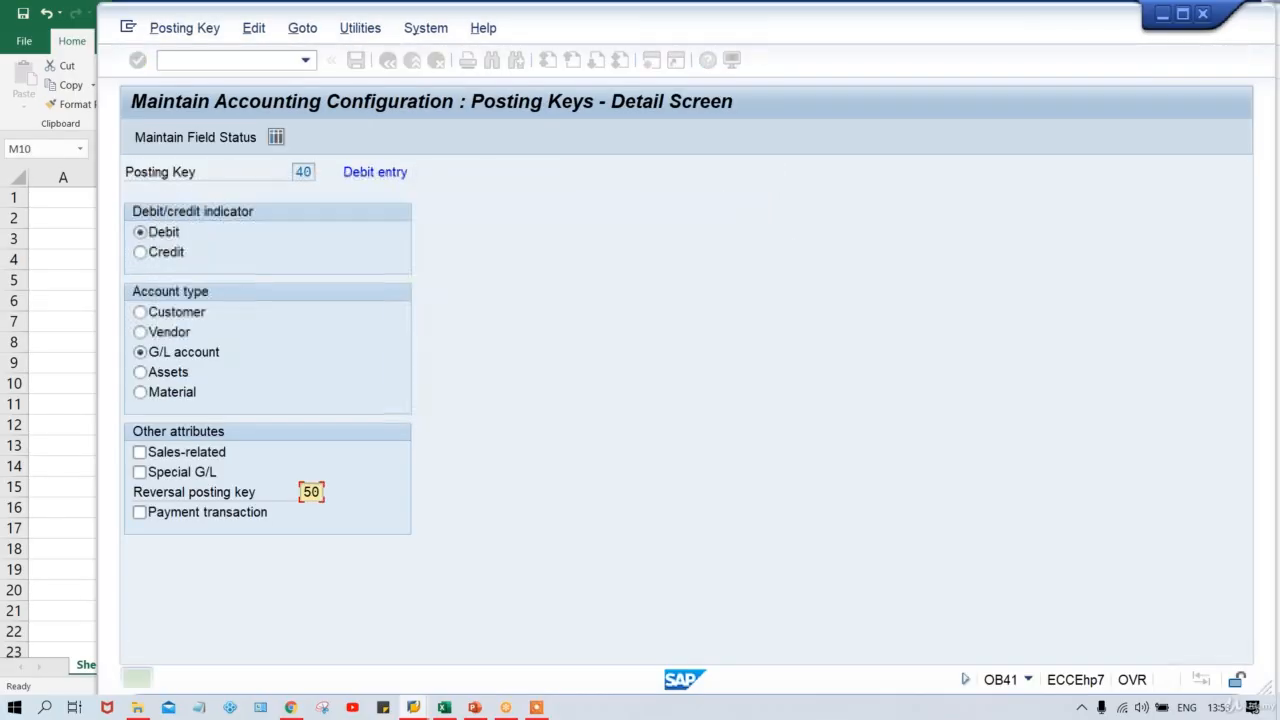
{"action": "key", "text": "alt+Tab"}
{"action": "key", "text": "alt+Tab"}
{"action": "key", "text": "alt+Tab"}
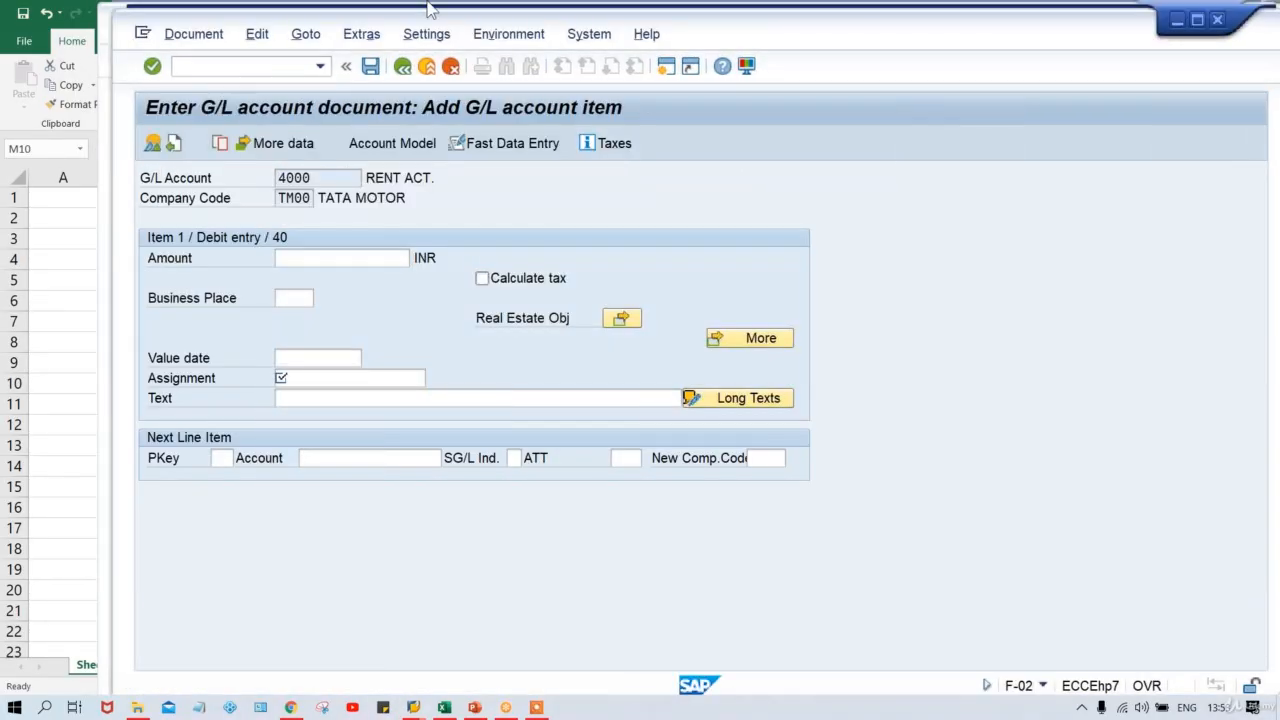
Enter an F-02 posting dated 11.08.2020 with key 40 and account 4000, triggering the ZUONR error.
{"action": "left_click", "coordinate": [224, 66]}
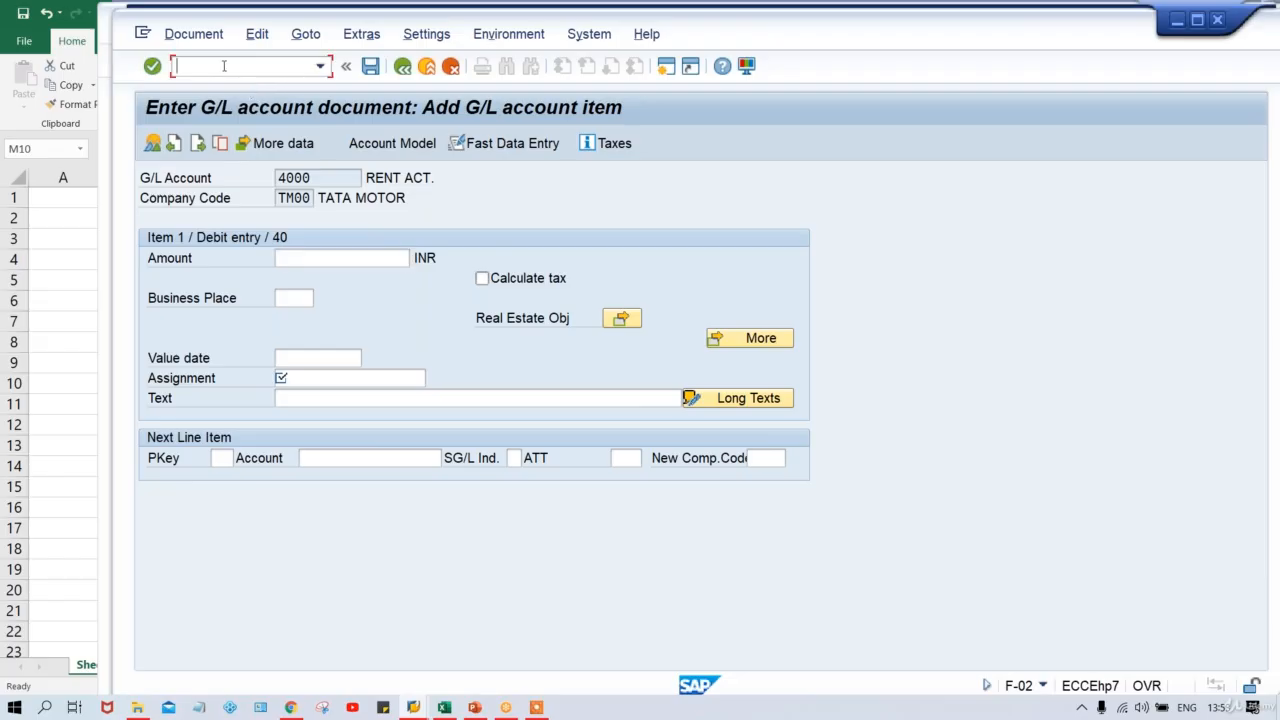
{"action": "type", "text": "/NF-02"}
{"action": "key", "text": "Return"}
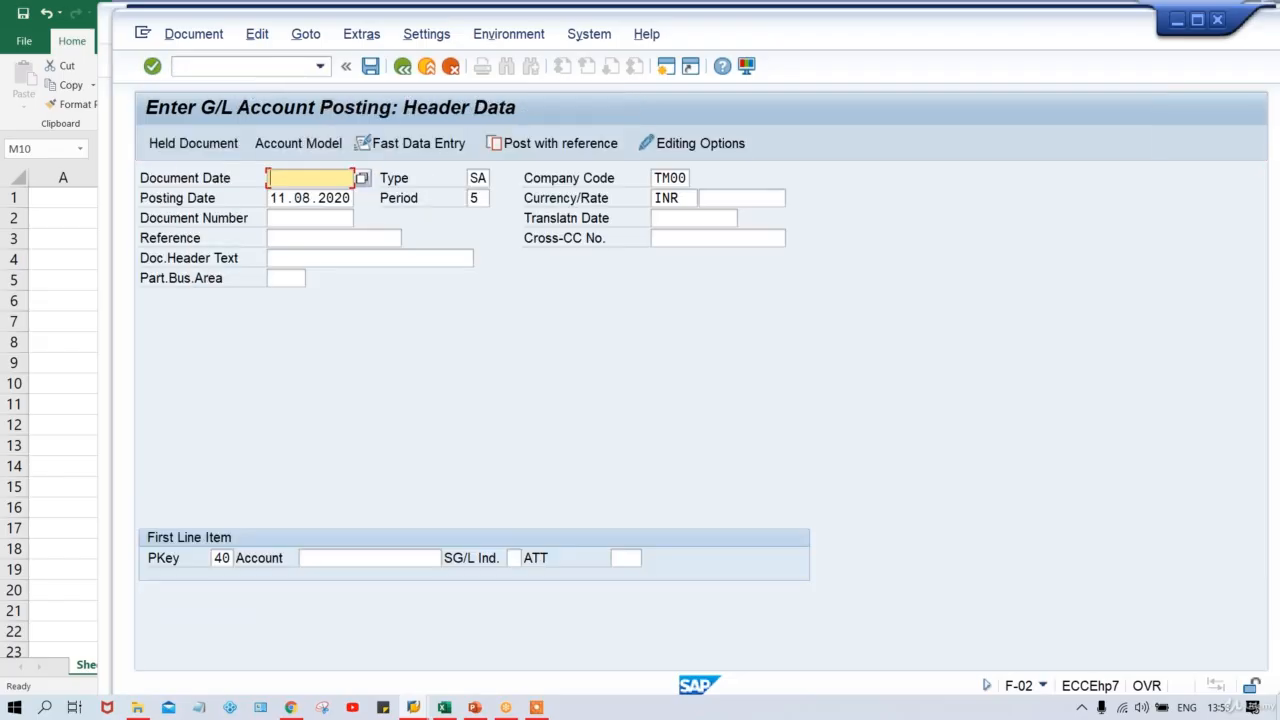
{"action": "key", "text": "BackSpace"}
{"action": "key", "text": "Down"}
{"action": "key", "text": "Return"}
{"action": "left_click", "coordinate": [370, 558]}
{"action": "key", "text": "BackSpace"}
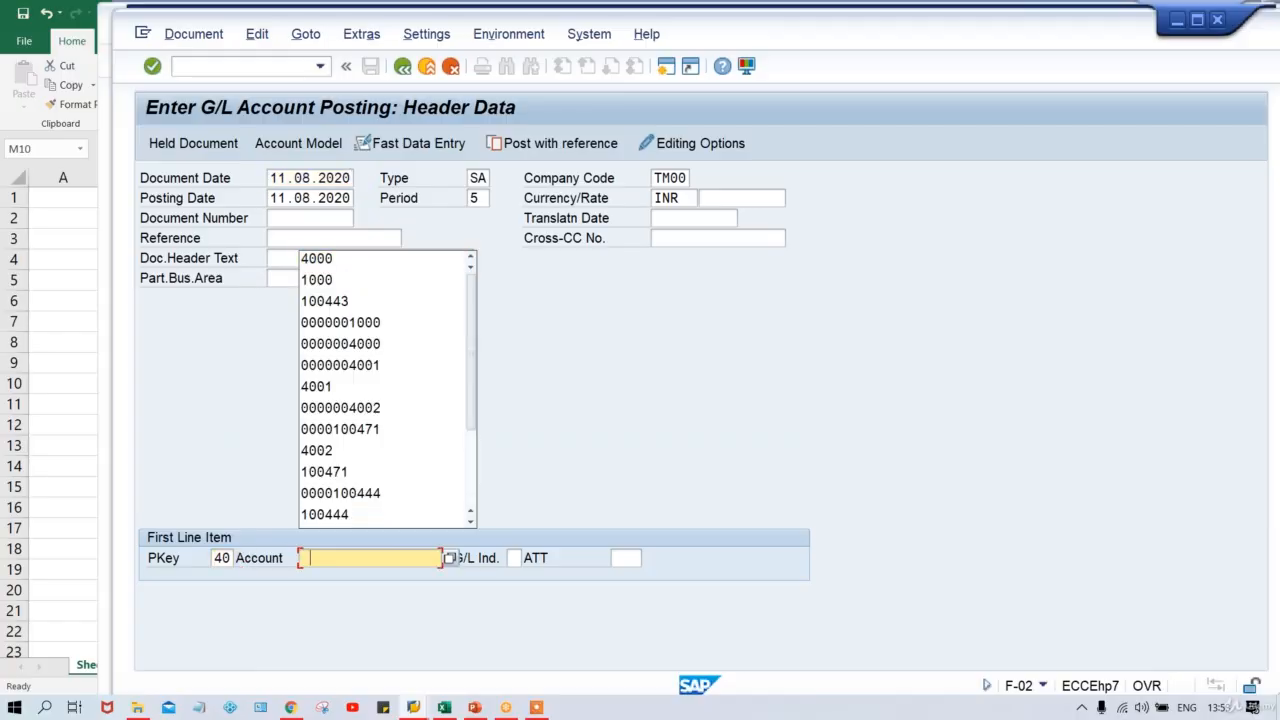
{"action": "key", "text": "Down"}
{"action": "key", "text": "Return"}
{"action": "key", "text": "Return"}
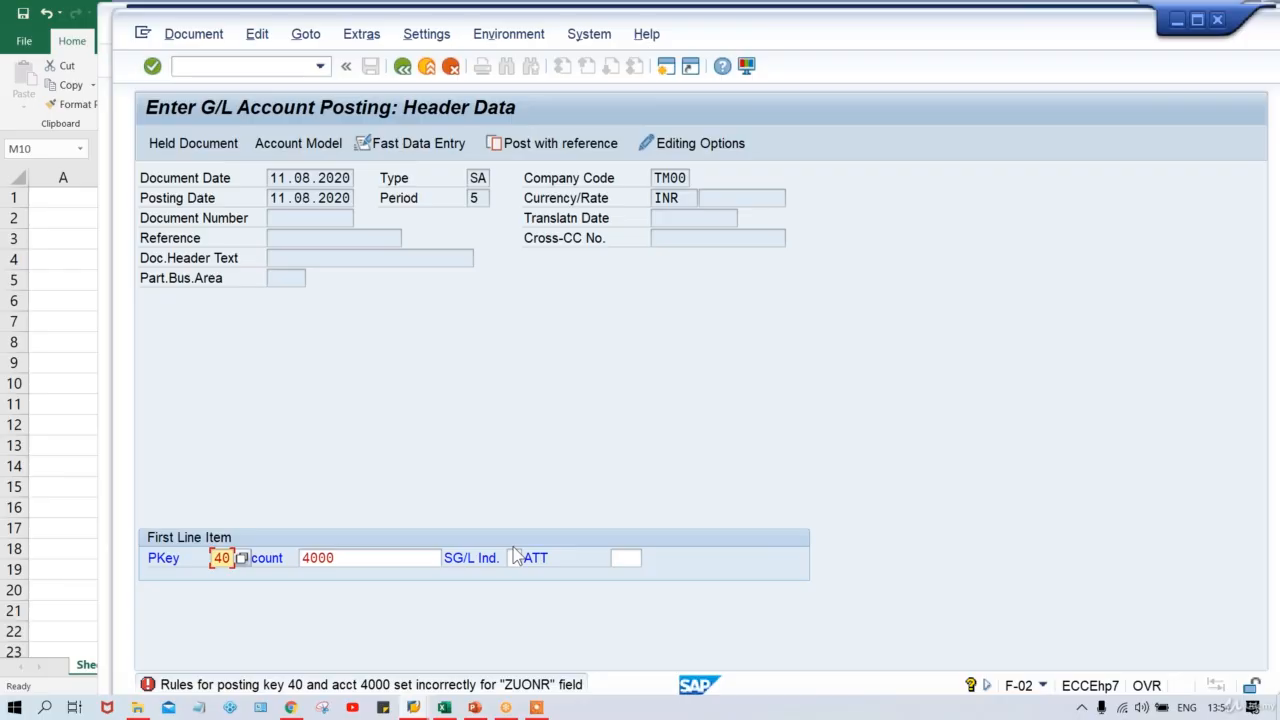
In the Excel rule table, check rows 10–11: FSV S/PK R and FSV R/PK S both give ERROR.
{"action": "left_click", "coordinate": [444, 707]}
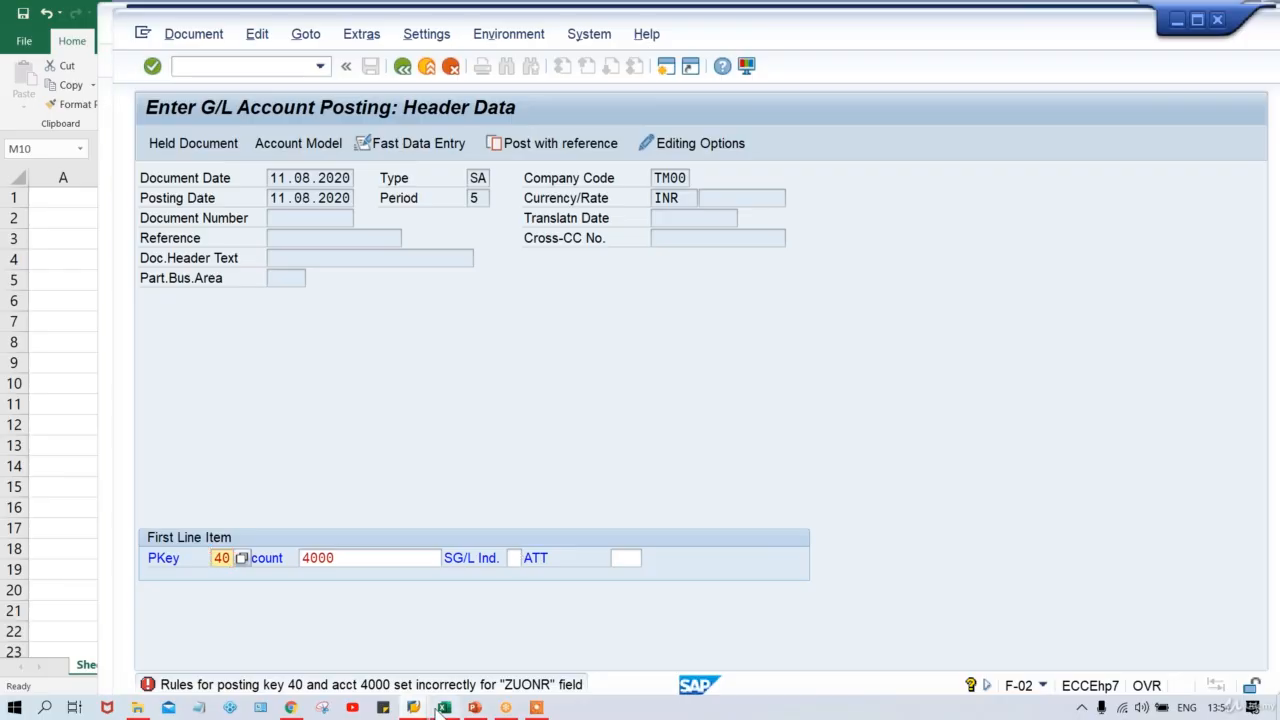
{"action": "left_click", "coordinate": [871, 382]}
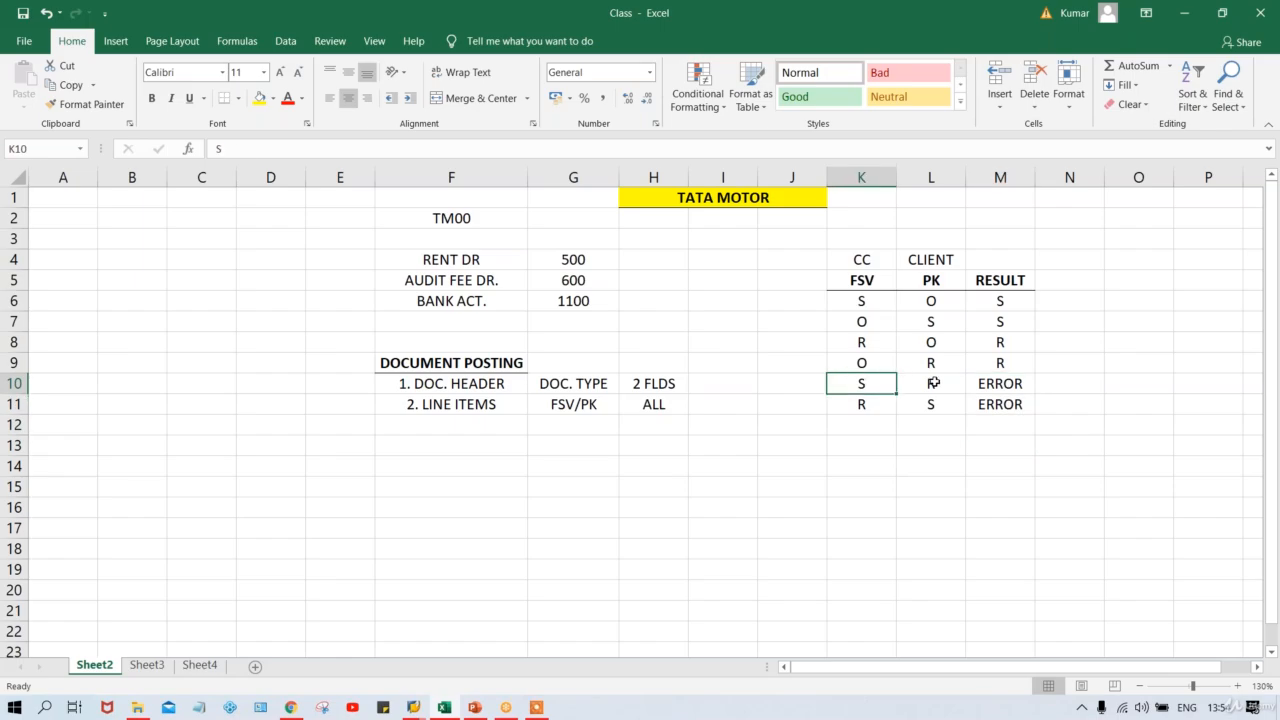
{"action": "left_click", "coordinate": [933, 383]}
{"action": "left_click", "coordinate": [871, 403]}
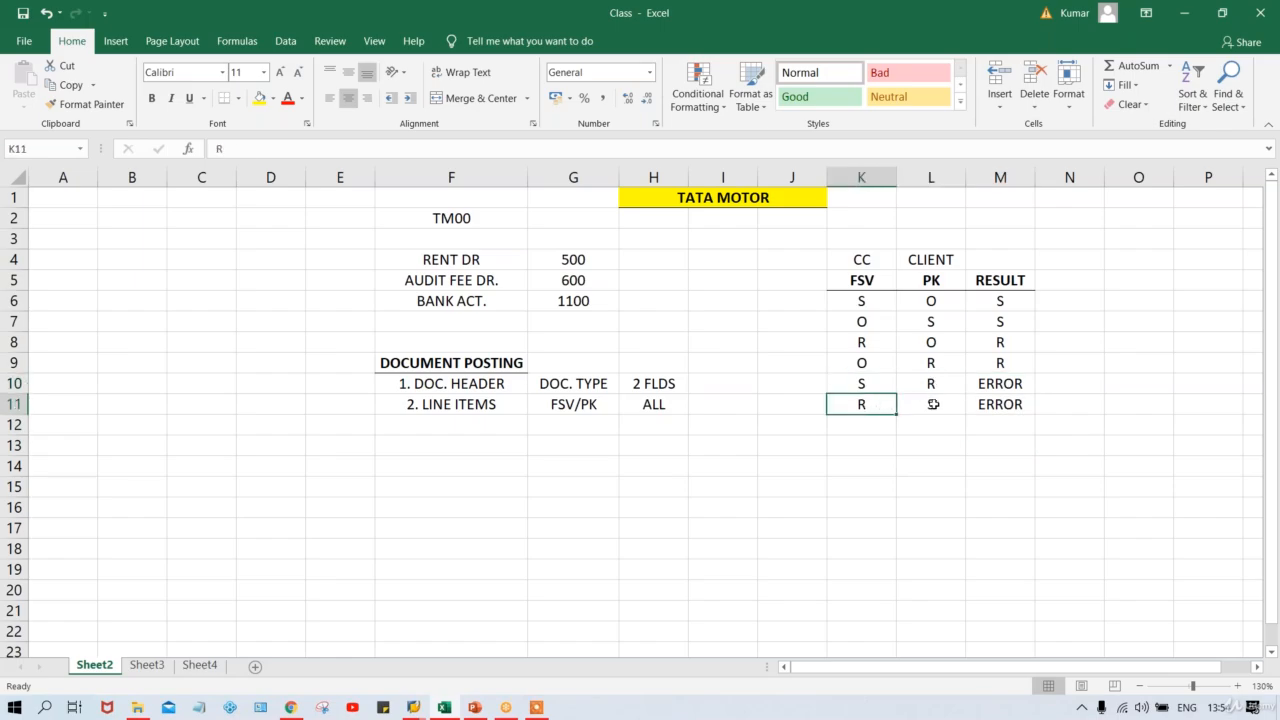
{"action": "left_click", "coordinate": [933, 404]}
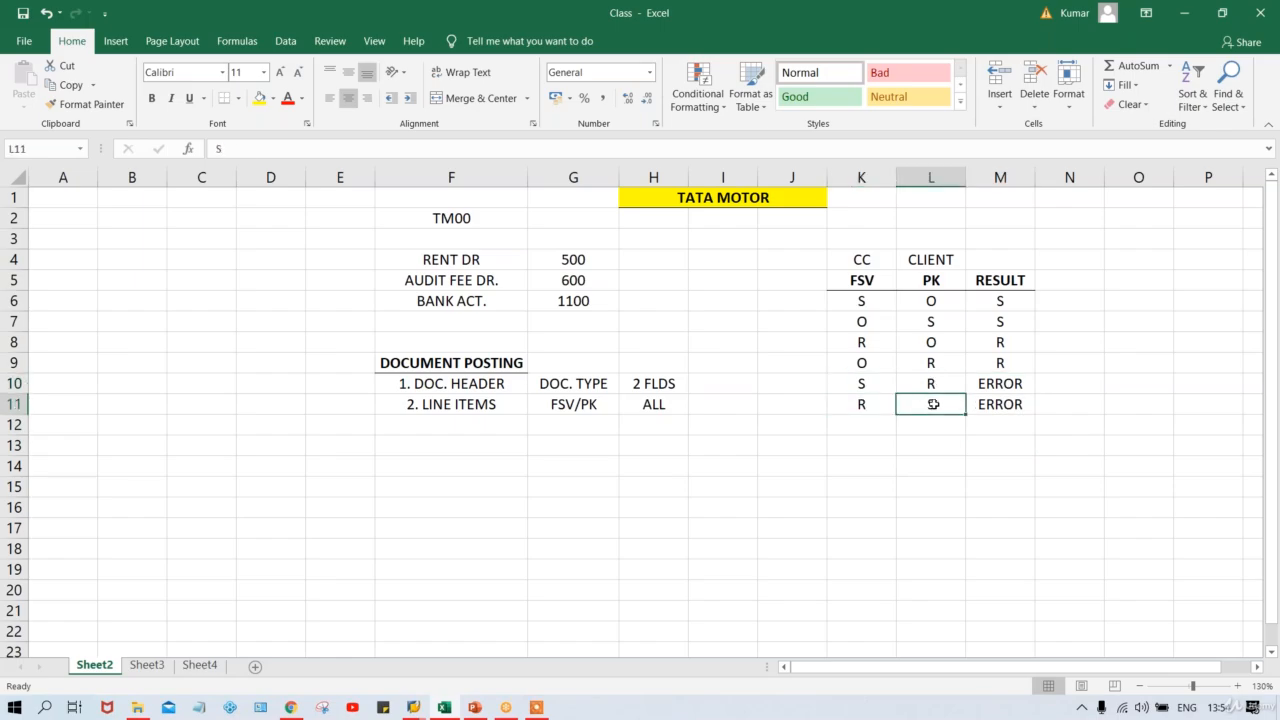
{"action": "left_click", "coordinate": [998, 388]}
{"action": "left_click", "coordinate": [1006, 405]}
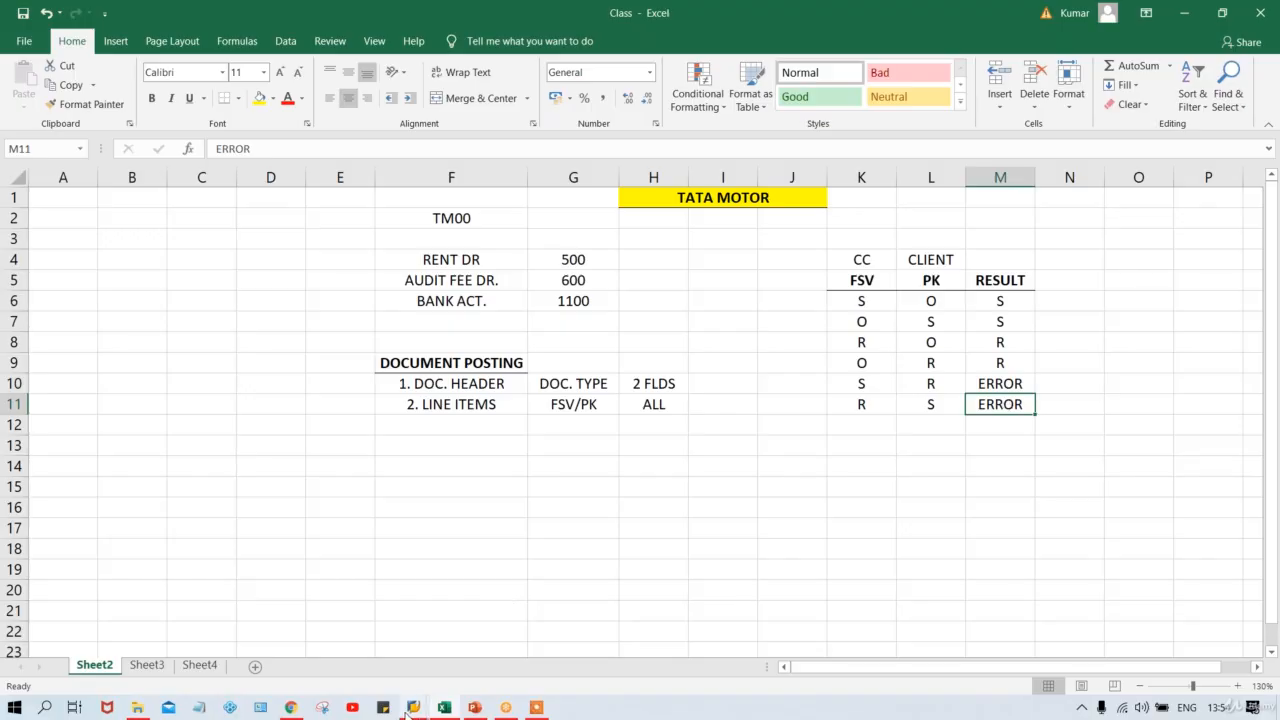
{"action": "mouse_move", "coordinate": [411, 709]}
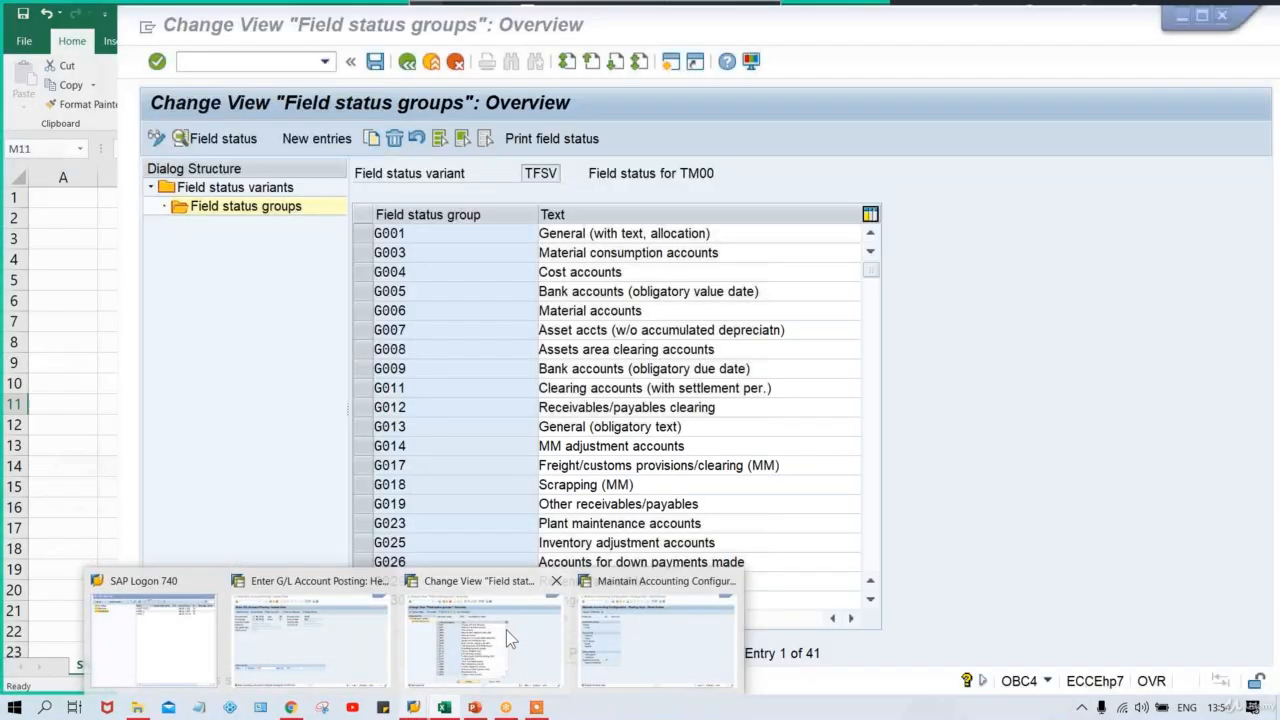
Make Assignment number an optional entry in field status group G001's General data and save.
{"action": "left_click", "coordinate": [506, 630]}
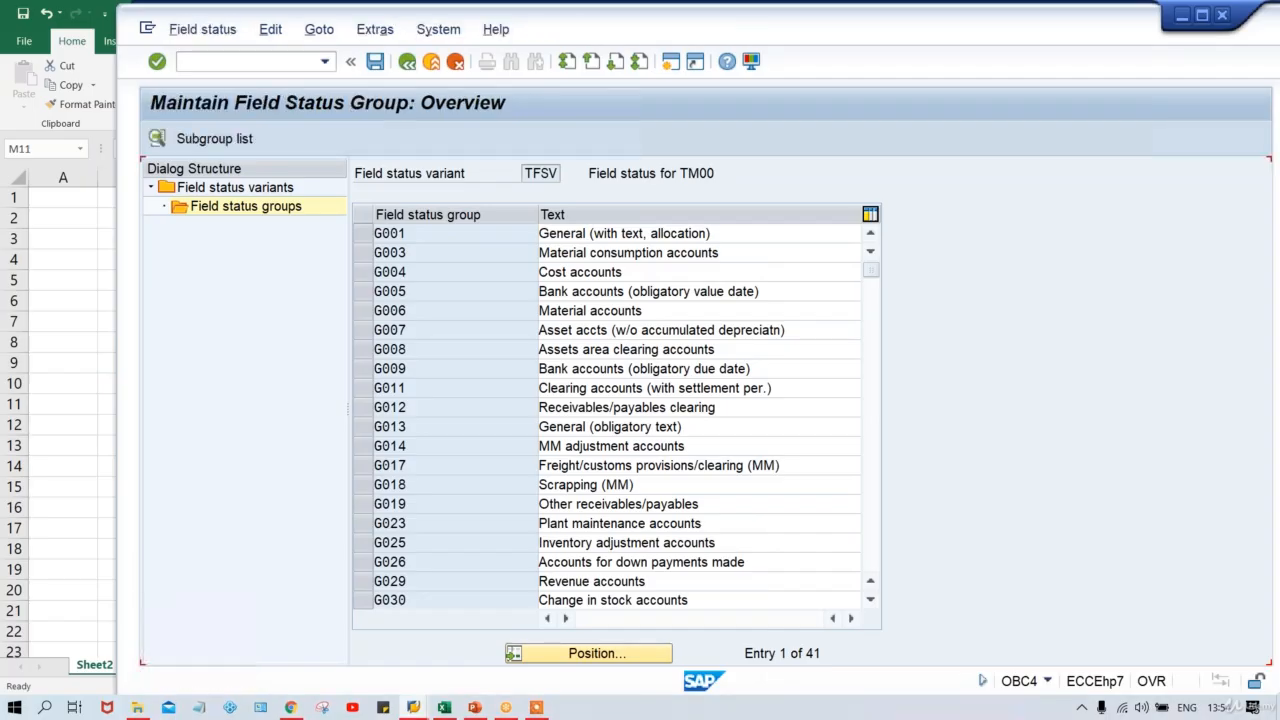
{"action": "double_click", "coordinate": [383, 276]}
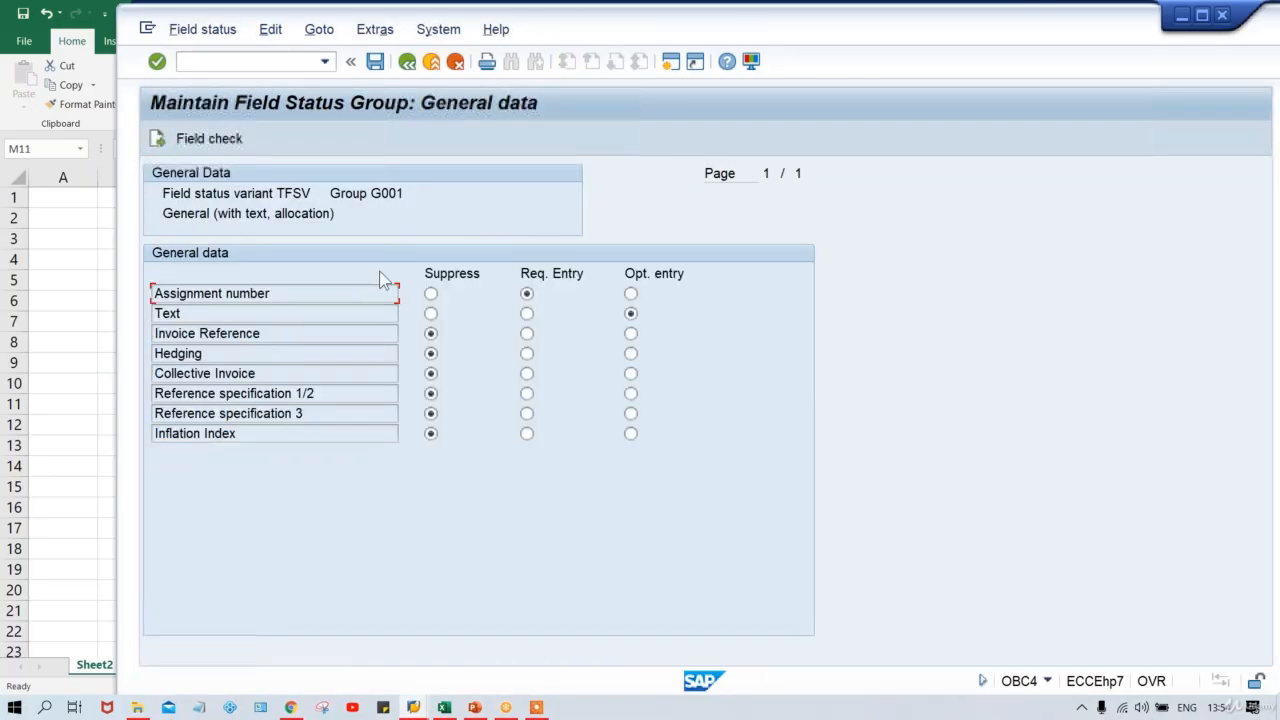
{"action": "left_click", "coordinate": [630, 293]}
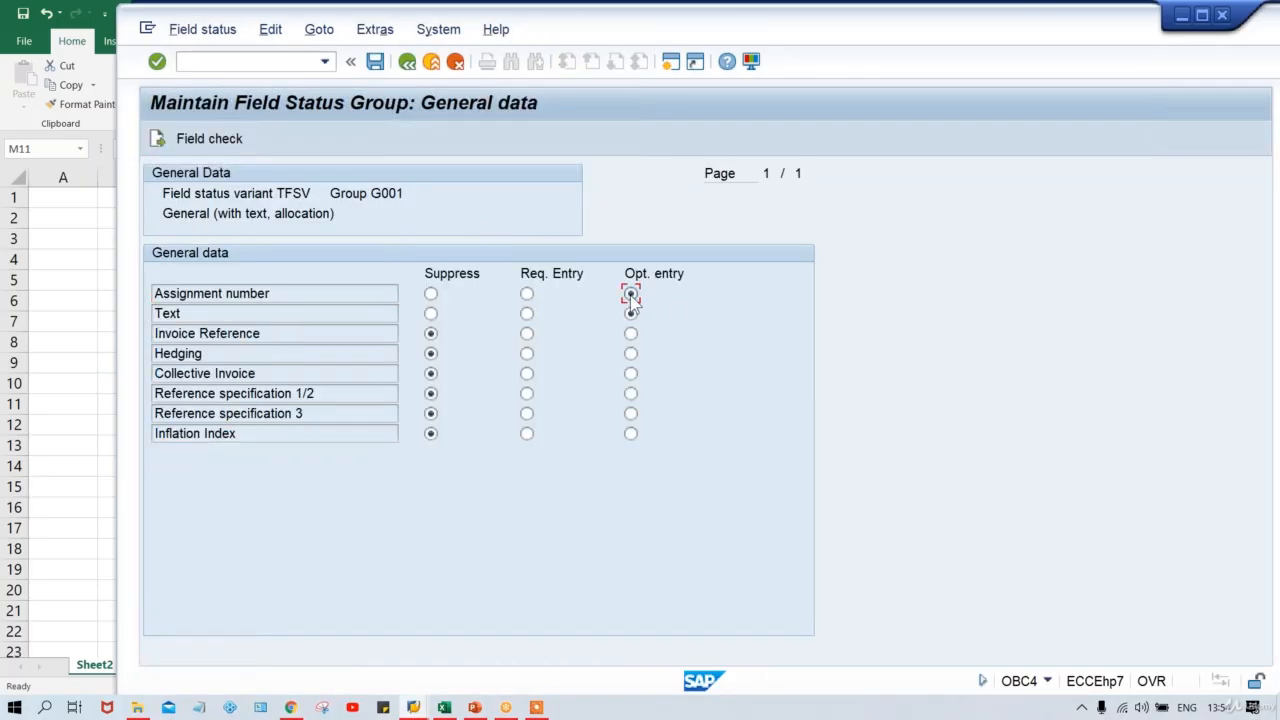
{"action": "key", "text": "ctrl+s"}
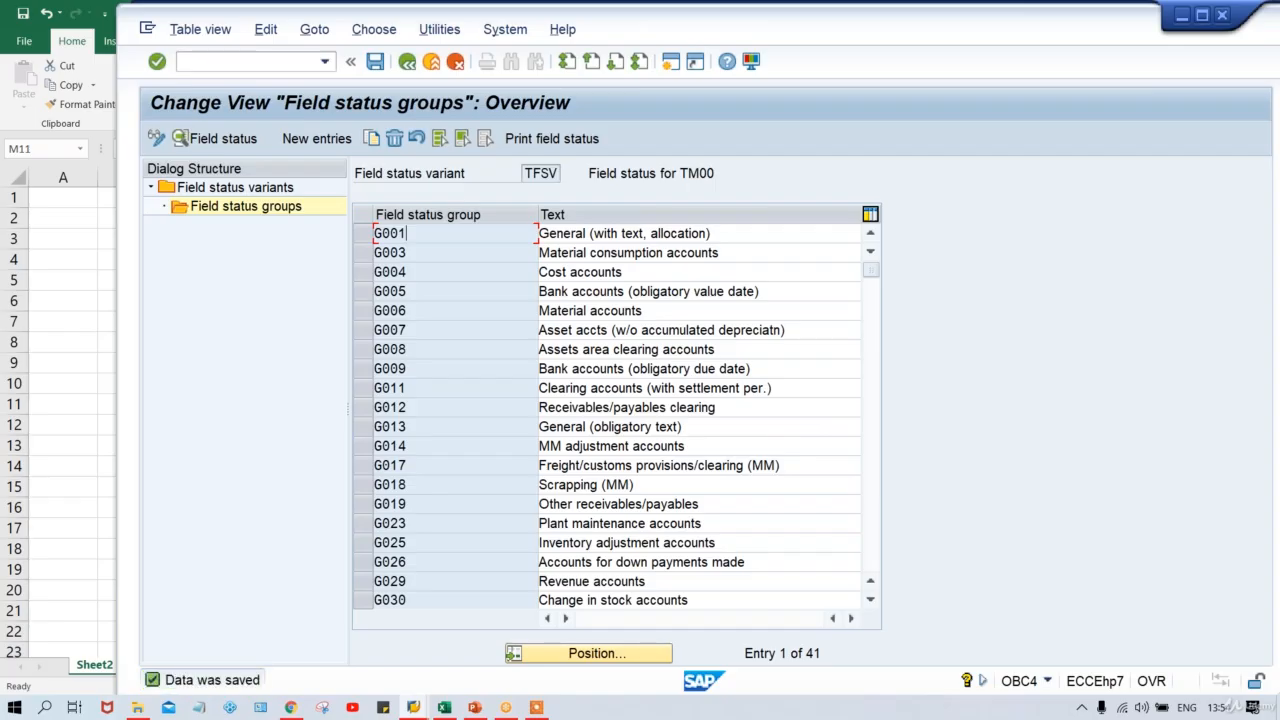
Make Assignment number optional for posting key 40, save, and confirm the customizing request.
{"action": "key", "text": "alt+Tab"}
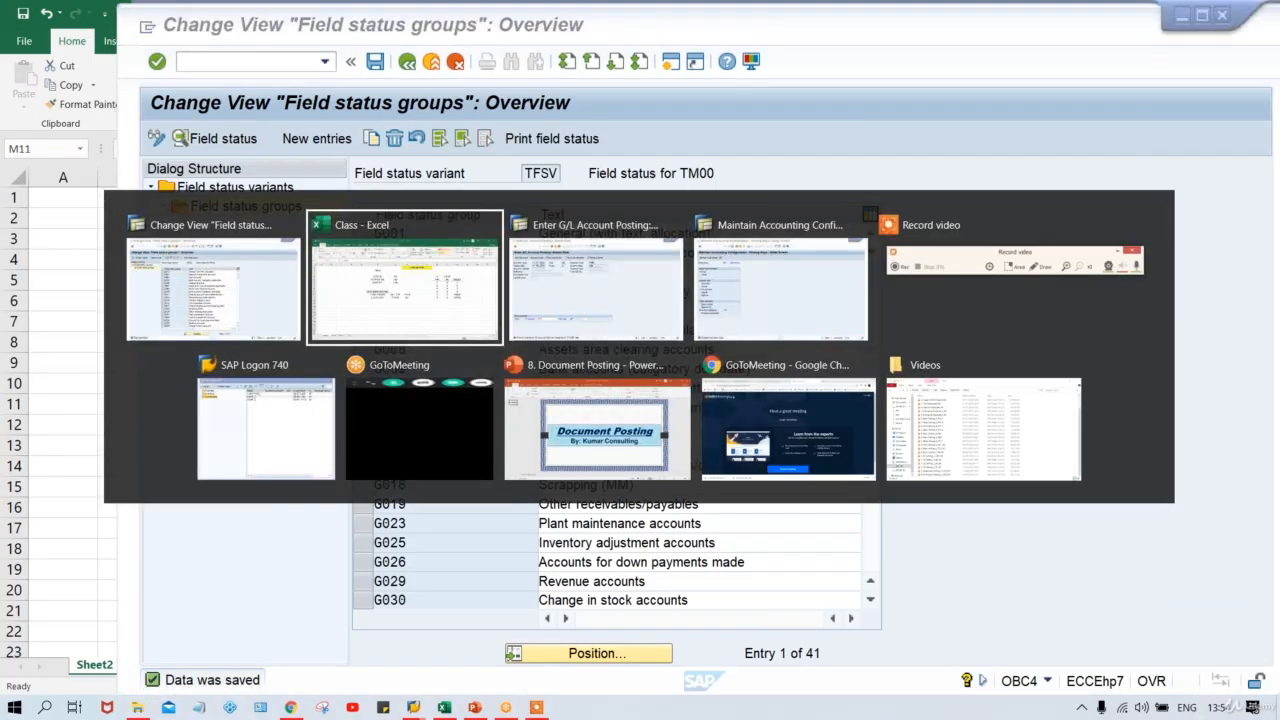
{"action": "key", "text": "alt+Tab"}
{"action": "key", "text": "alt+Tab"}
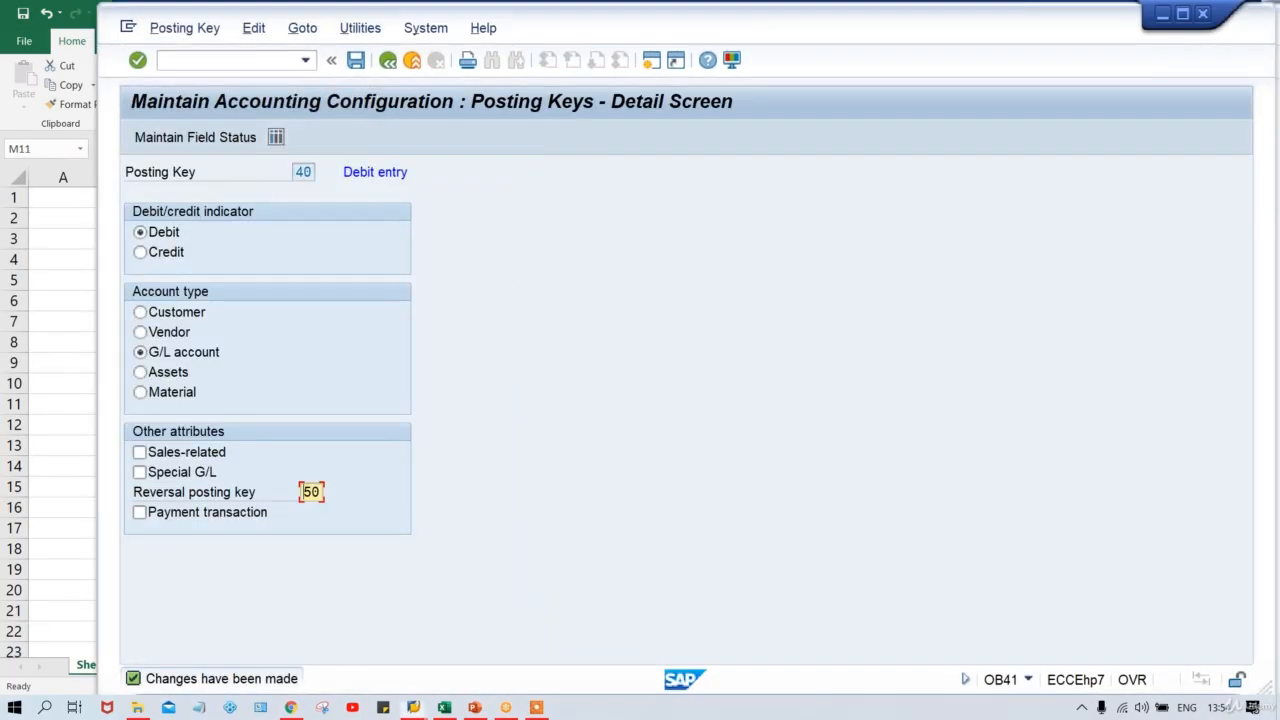
{"action": "left_click", "coordinate": [200, 138]}
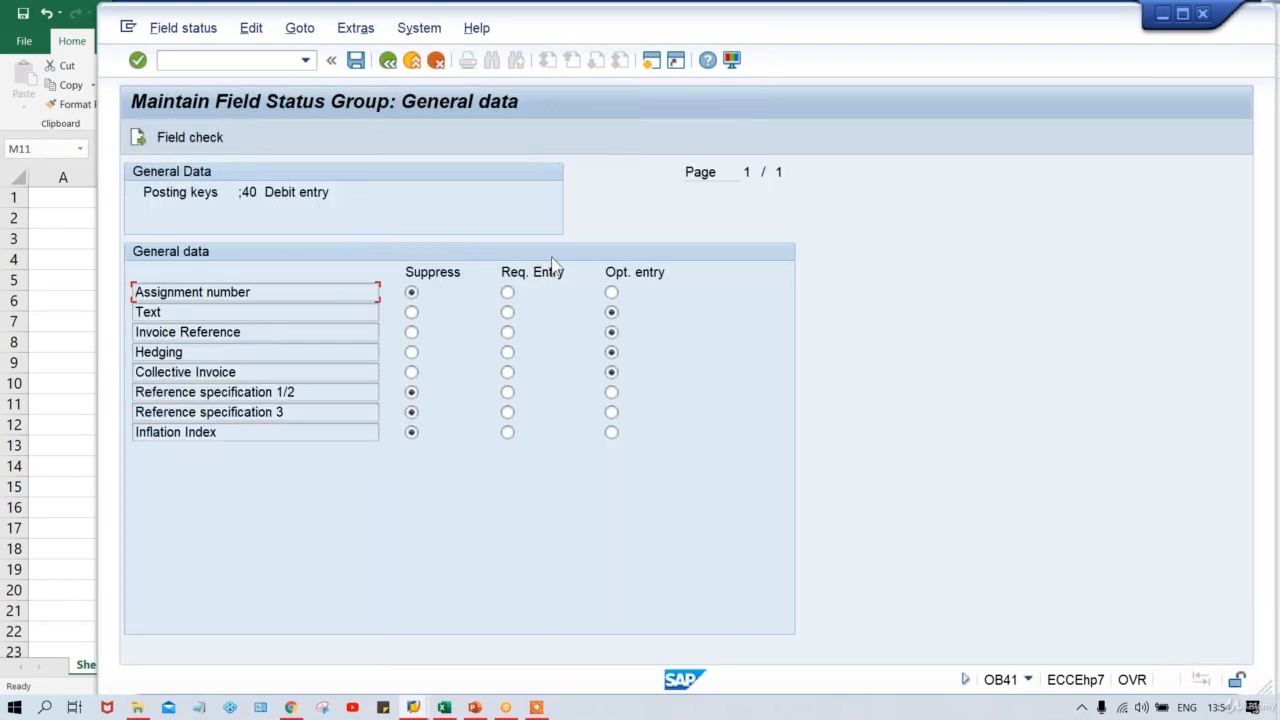
{"action": "left_click", "coordinate": [611, 292]}
{"action": "key", "text": "ctrl+s"}
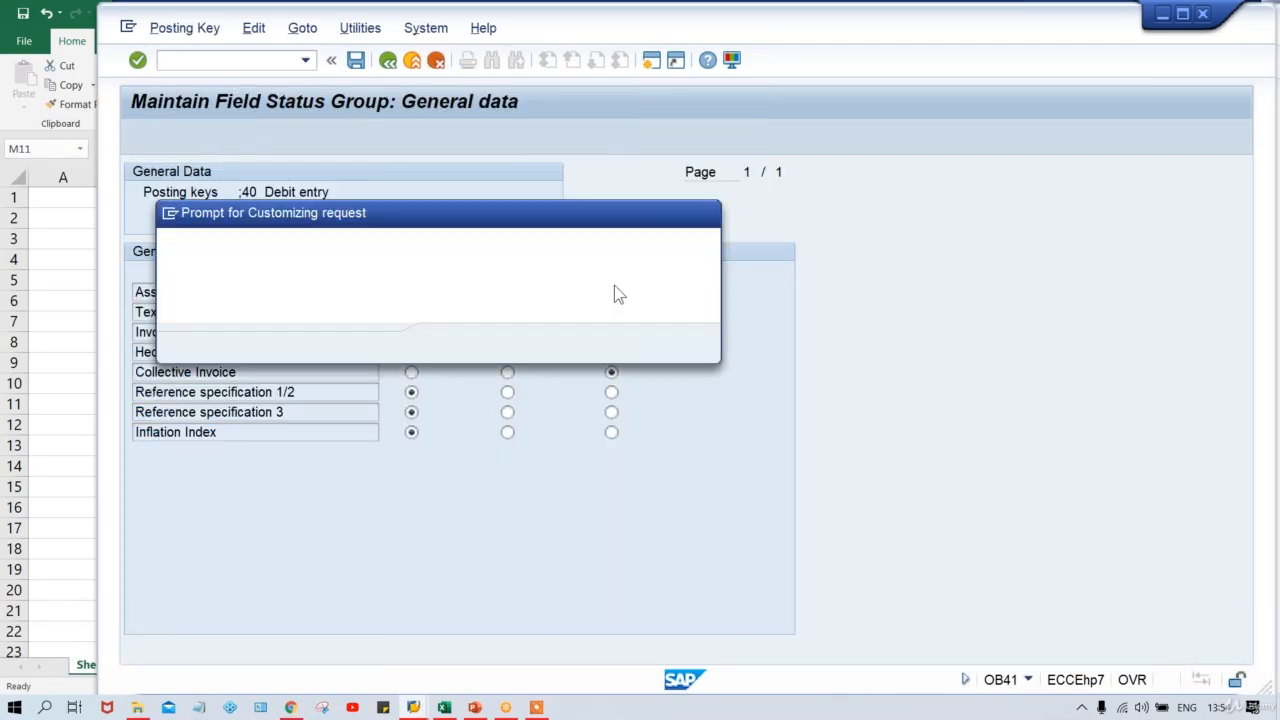
{"action": "key", "text": "Return"}
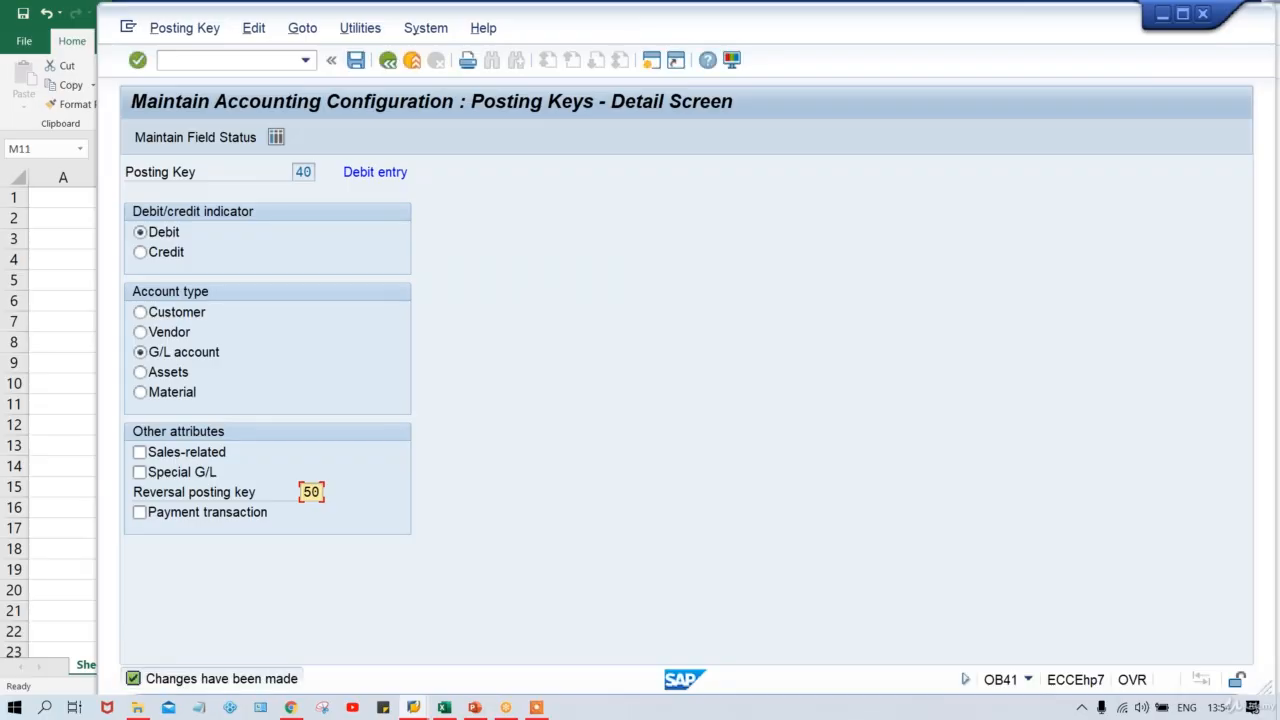
{"action": "left_click", "coordinate": [416, 707]}
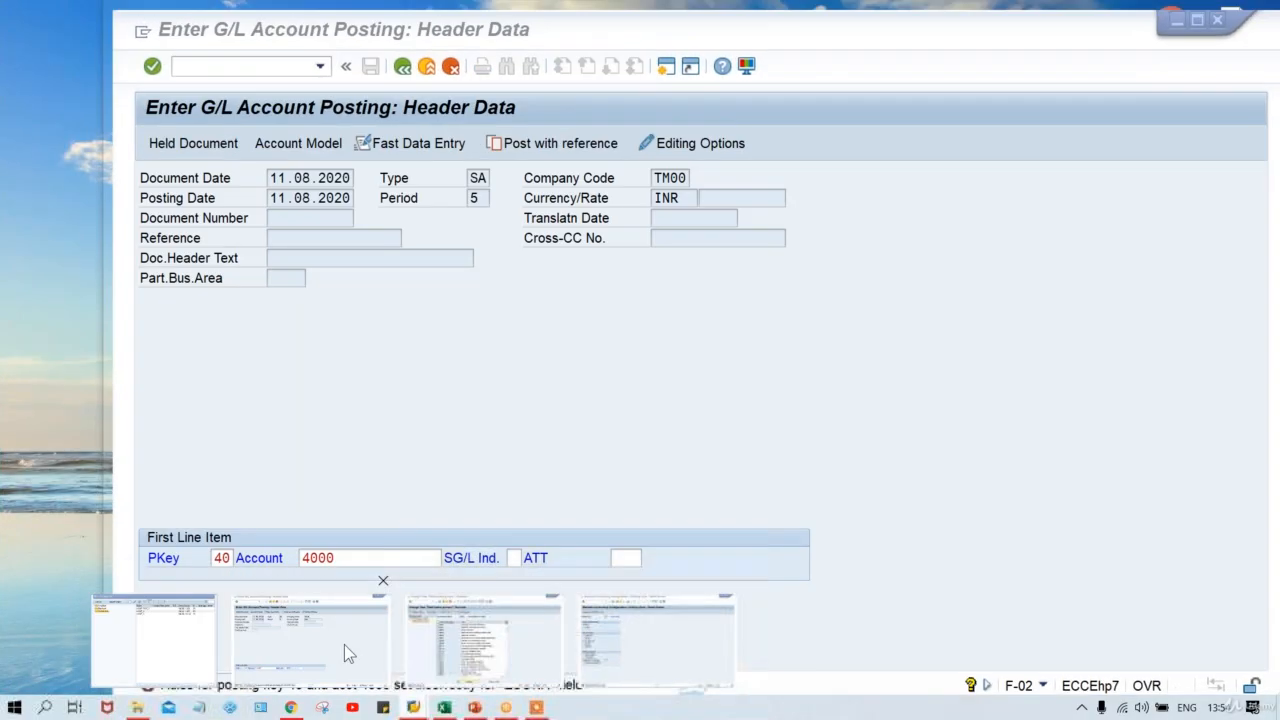
Restart F-02 with document date 11.08.2020, posting key 40, account 4000 and amount 1500.
{"action": "left_click", "coordinate": [344, 644]}
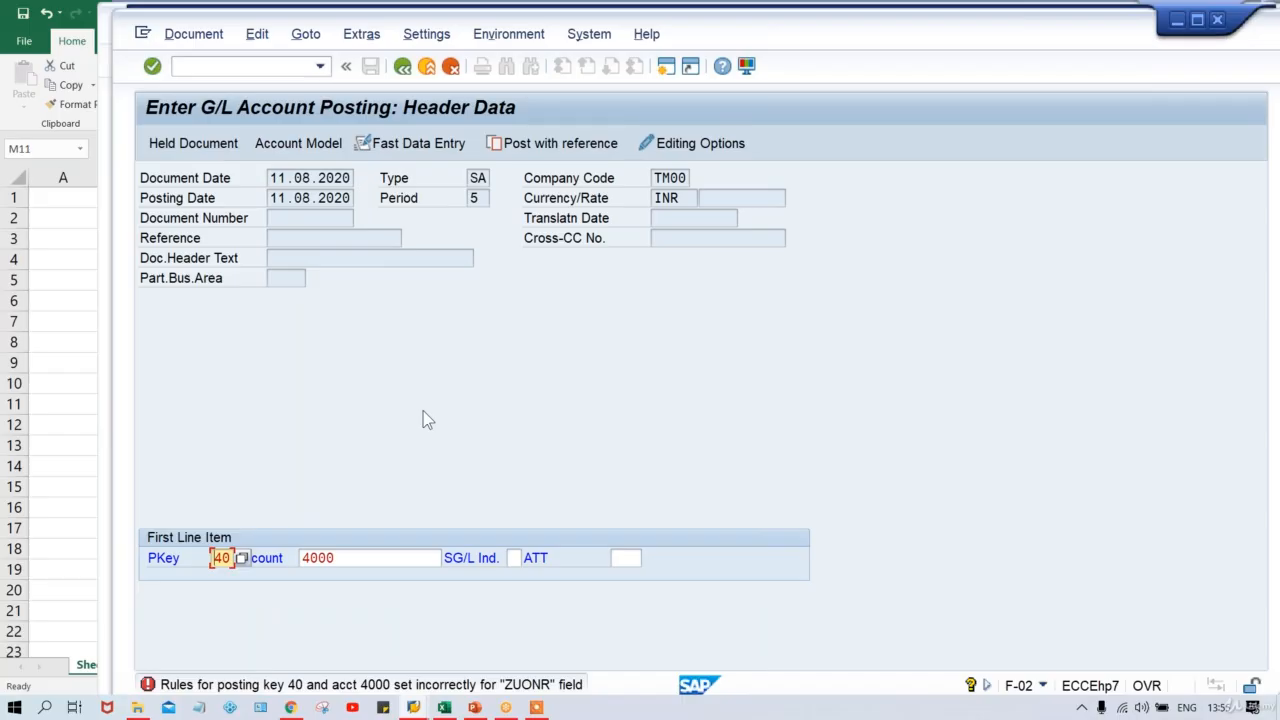
{"action": "left_click", "coordinate": [320, 66]}
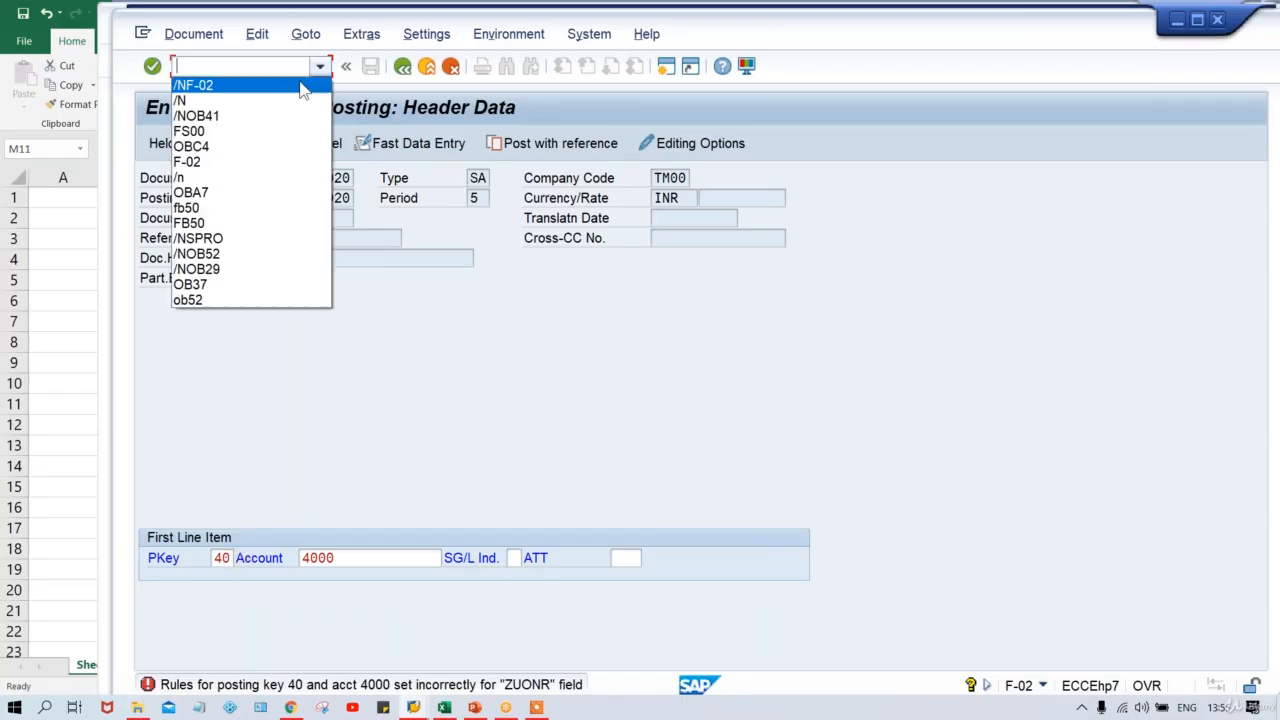
{"action": "left_click", "coordinate": [297, 88]}
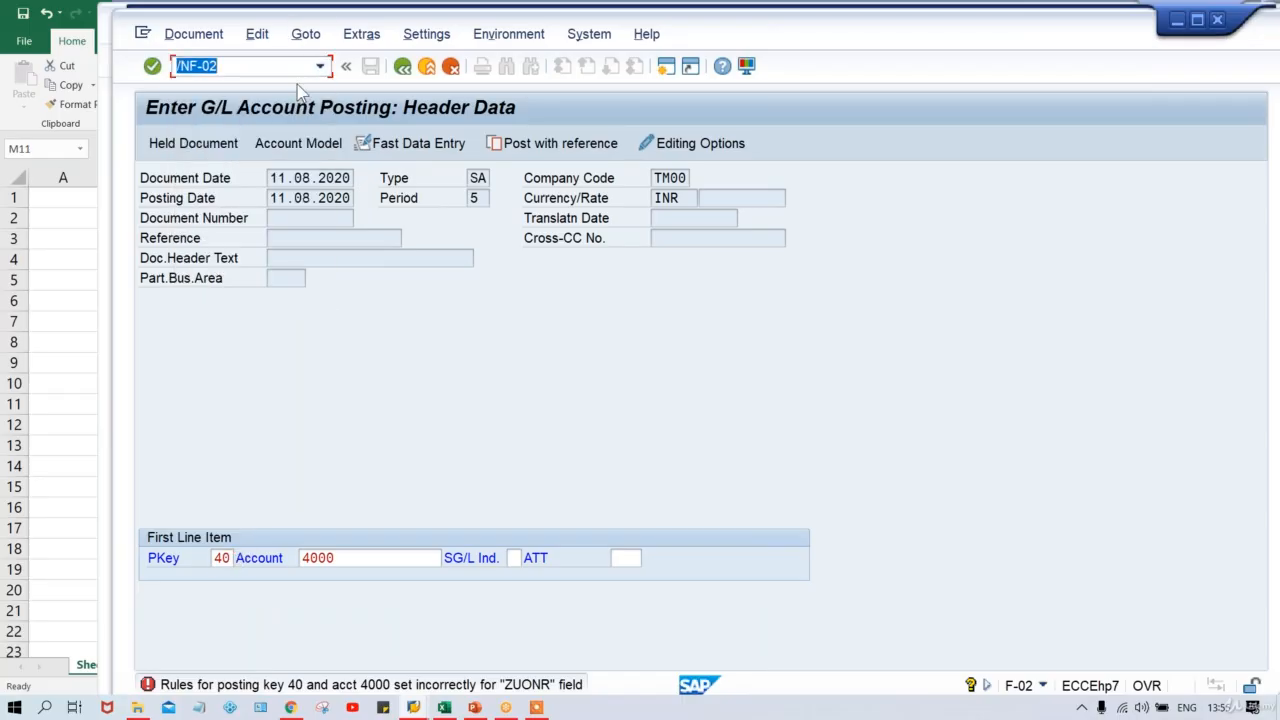
{"action": "key", "text": "Return"}
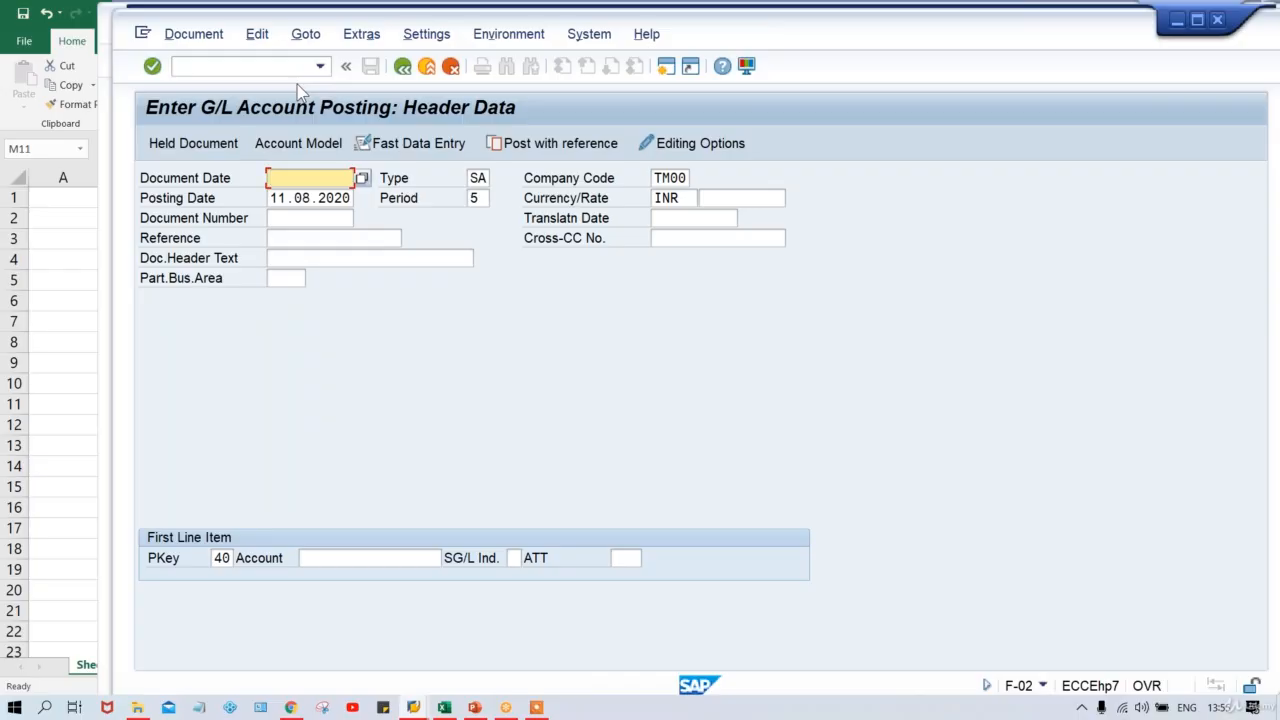
{"action": "key", "text": "BackSpace"}
{"action": "key", "text": "Down"}
{"action": "key", "text": "Return"}
{"action": "key", "text": "Return"}
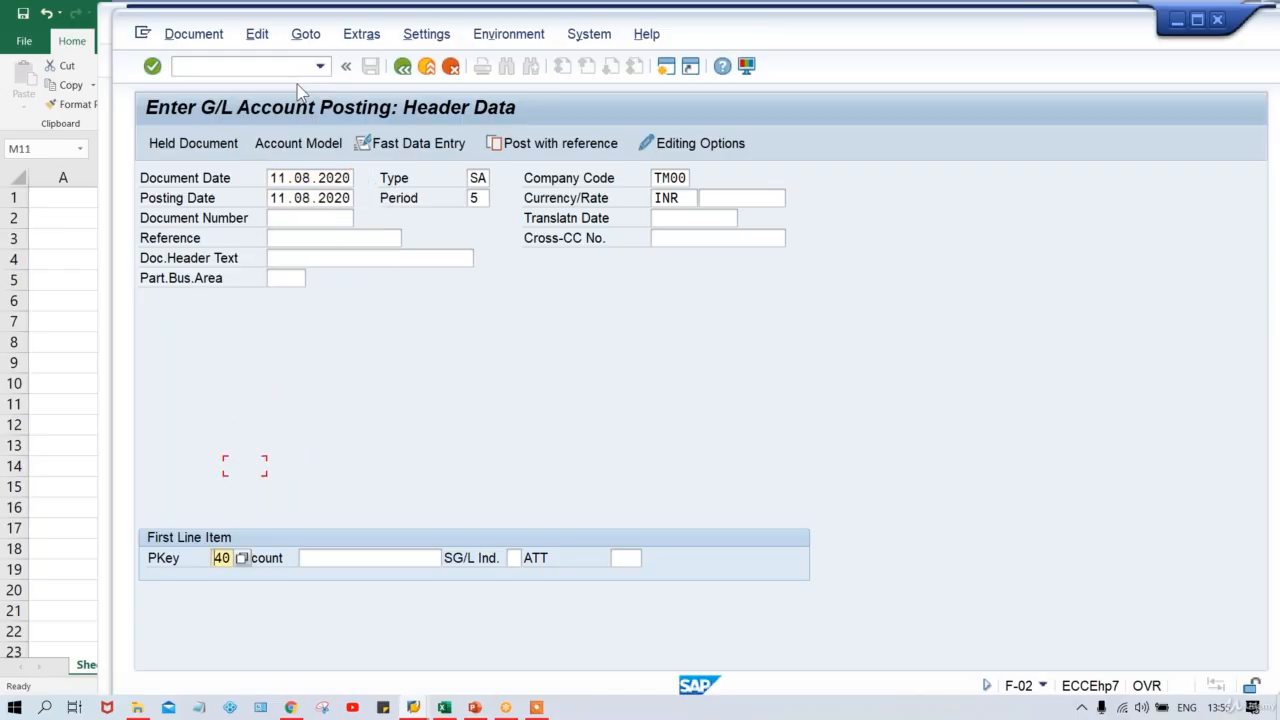
{"action": "key", "text": "Tab"}
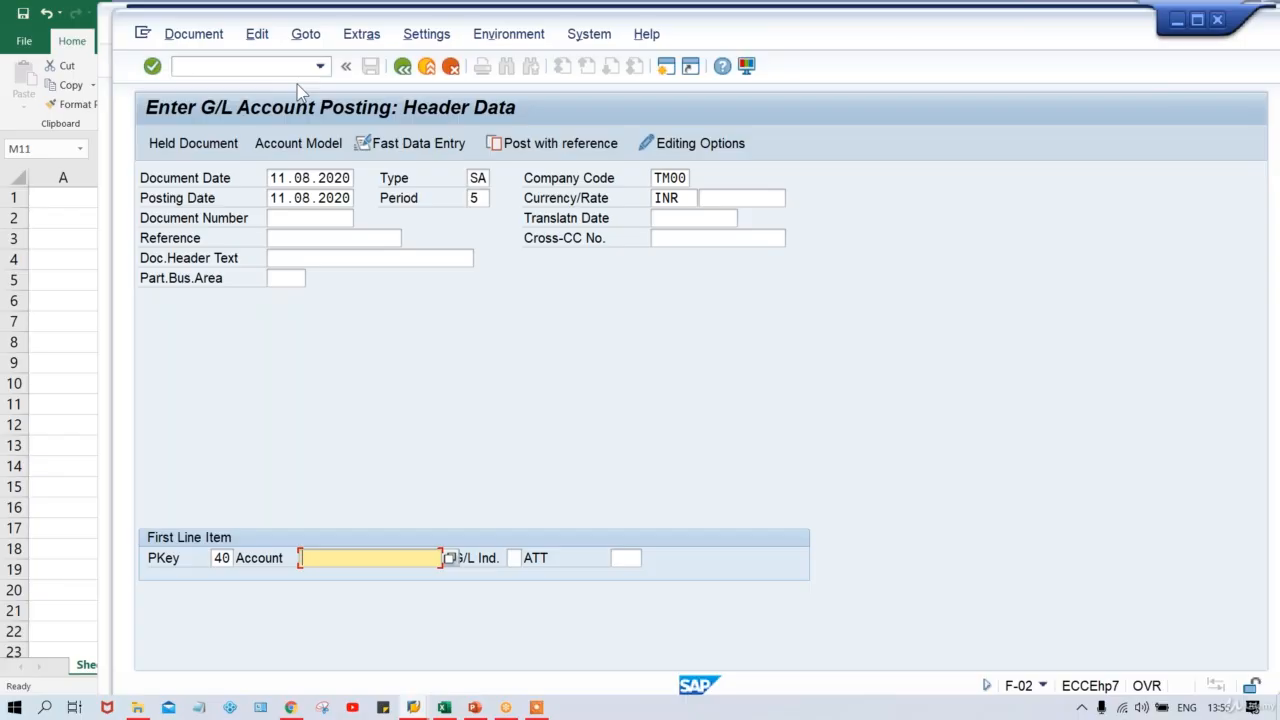
{"action": "key", "text": "Down"}
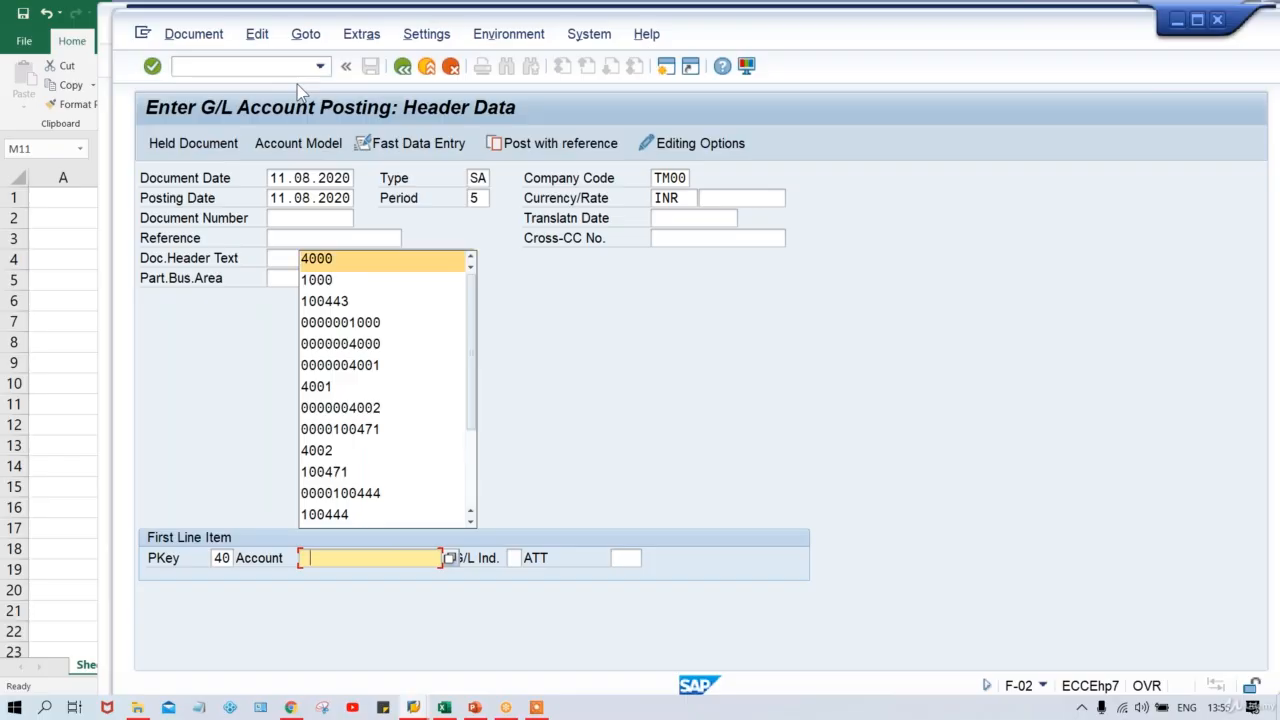
{"action": "key", "text": "Return"}
{"action": "key", "text": "Return"}
{"action": "key", "text": "Down"}
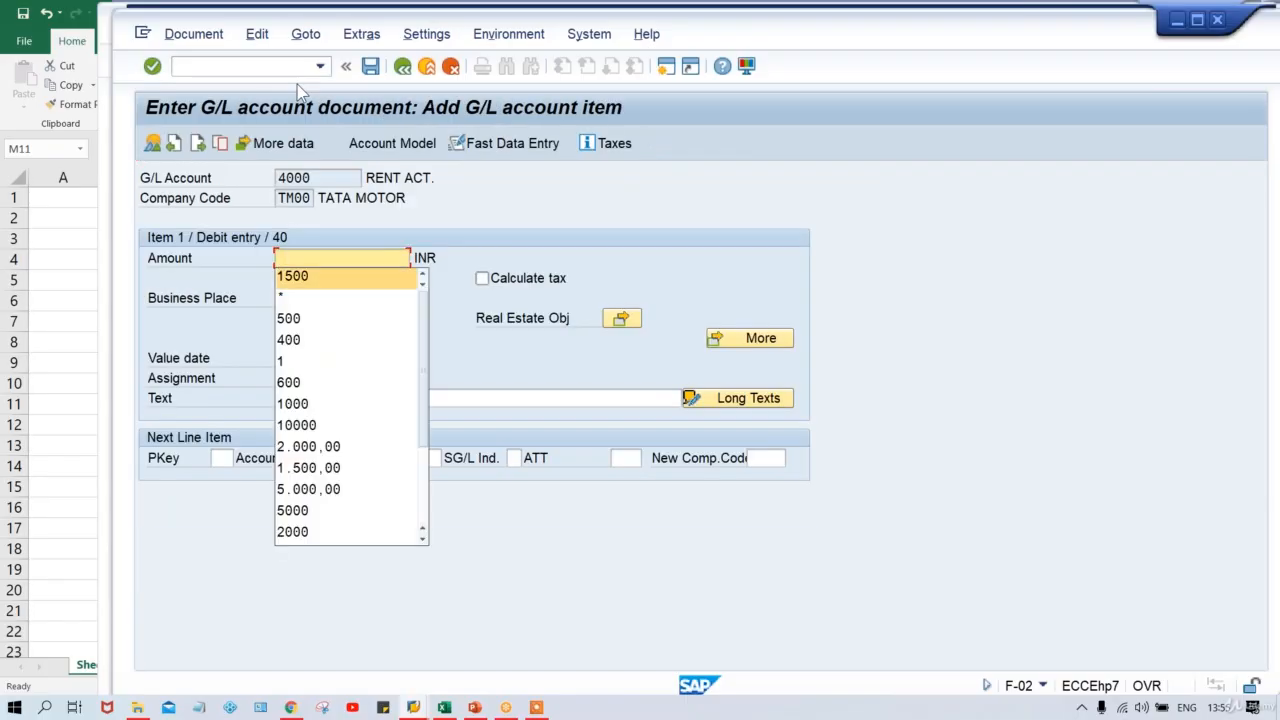
{"action": "key", "text": "Return"}
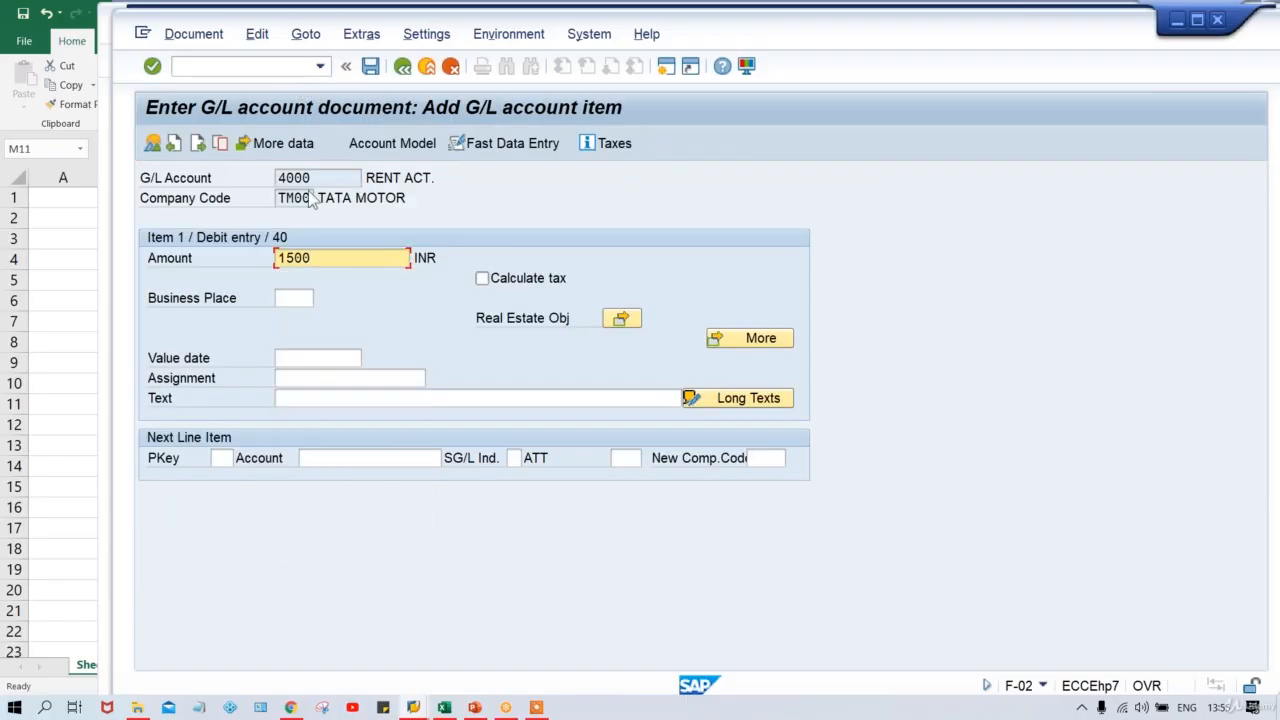
{"action": "left_click", "coordinate": [306, 375]}
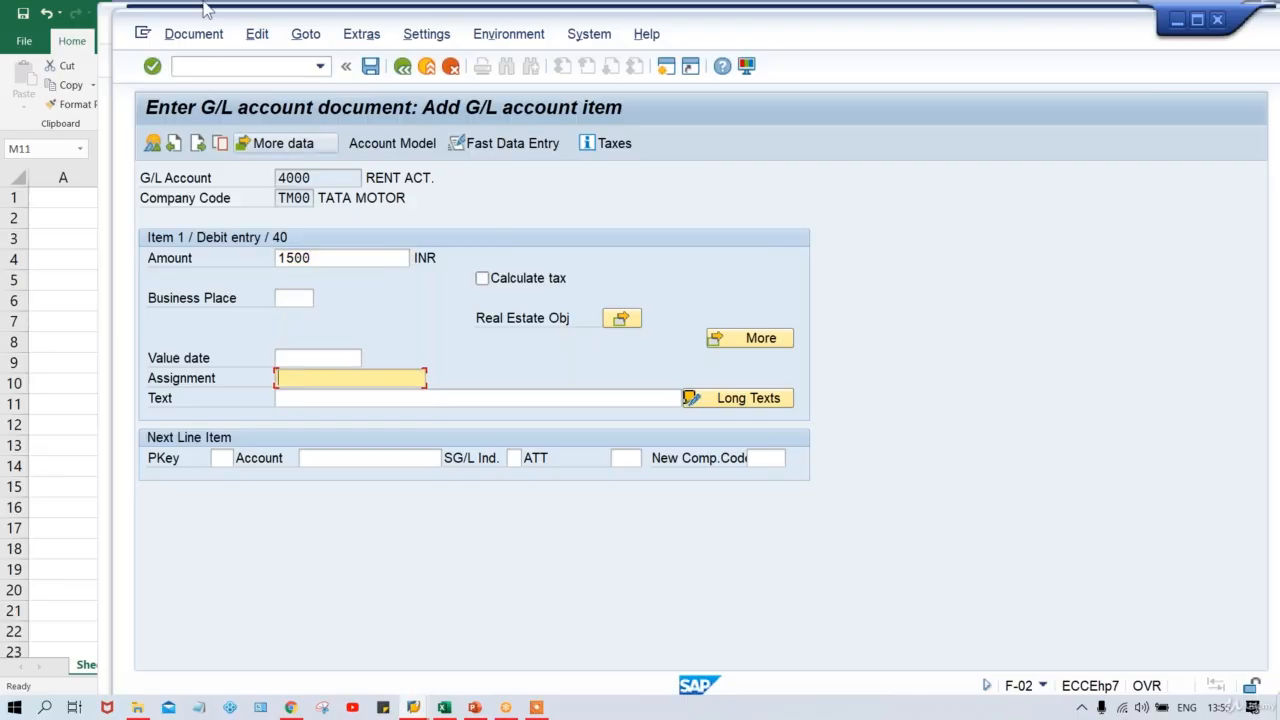
Start transaction FB50 with /NFB50.
{"action": "left_click", "coordinate": [214, 66]}
{"action": "type", "text": "/N"}
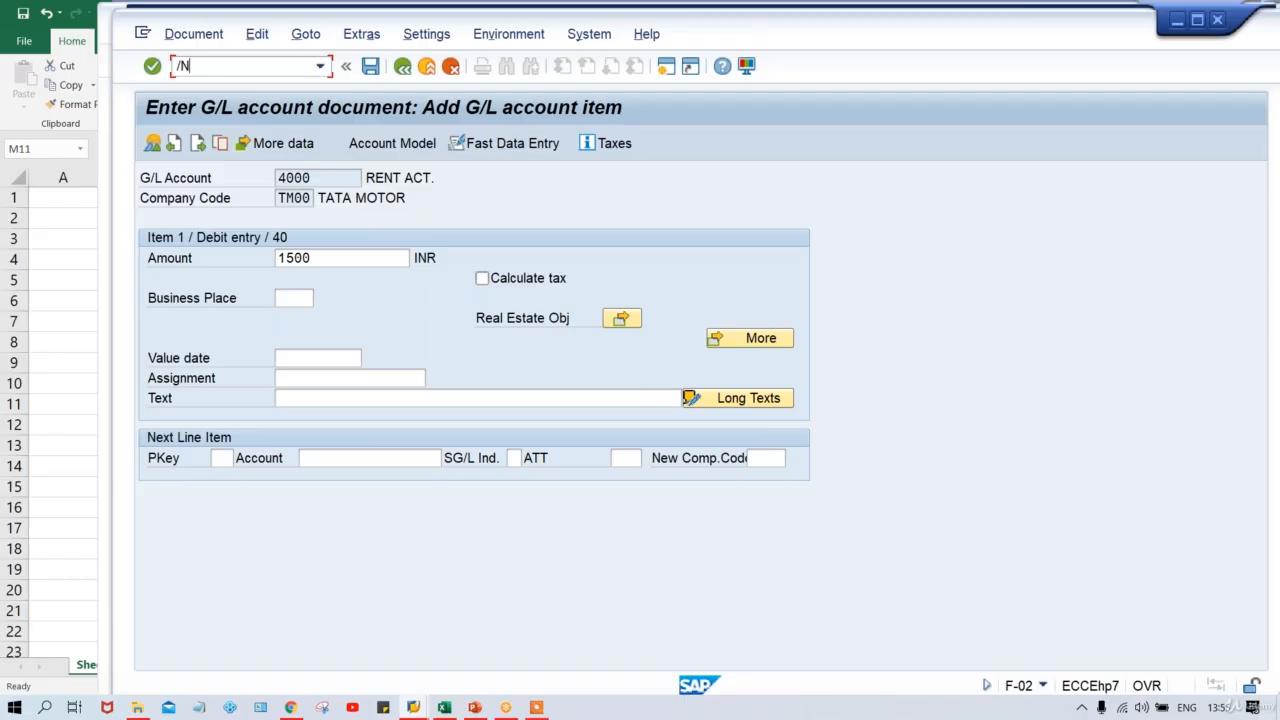
{"action": "type", "text": "FB50"}
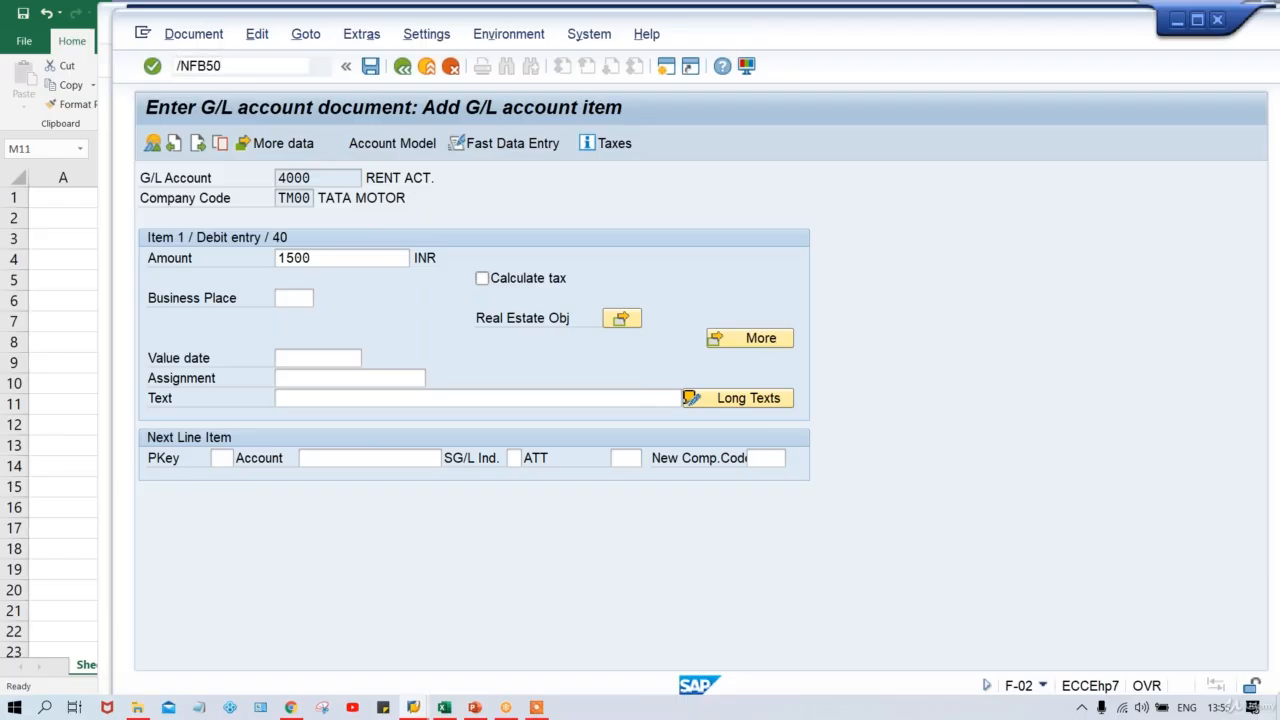
{"action": "key", "text": "Return"}
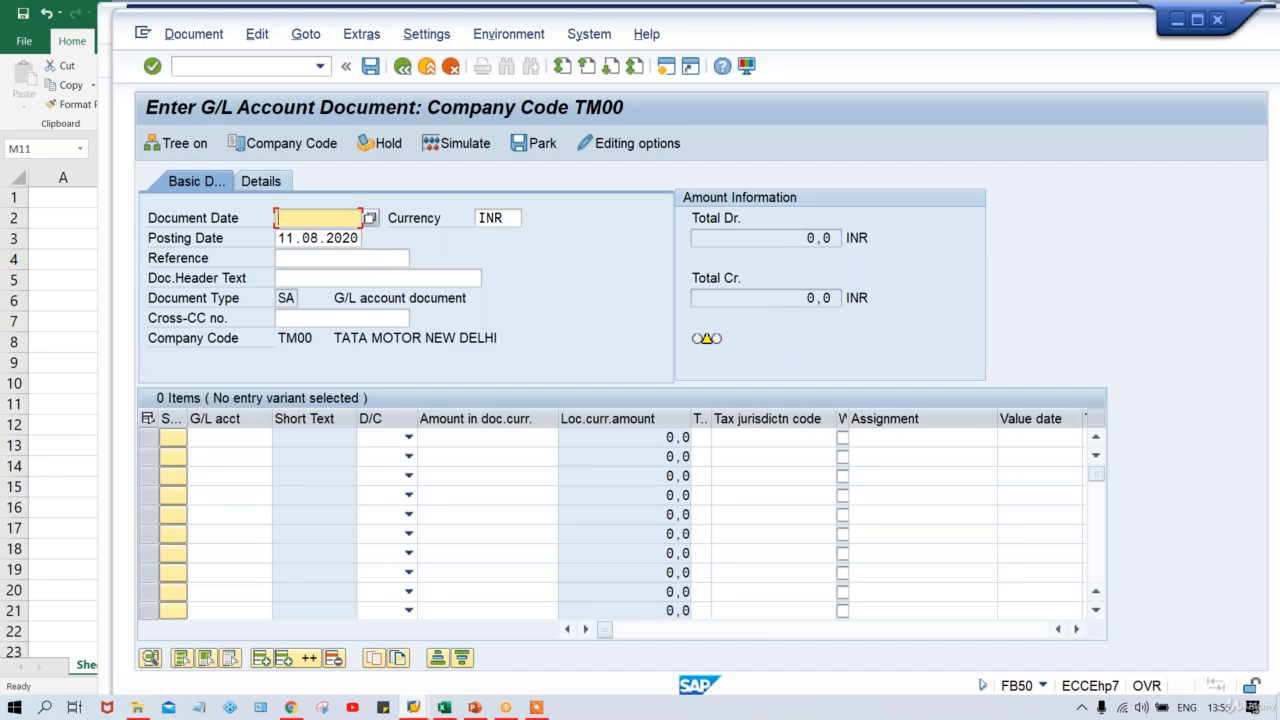
{"action": "left_click", "coordinate": [444, 707]}
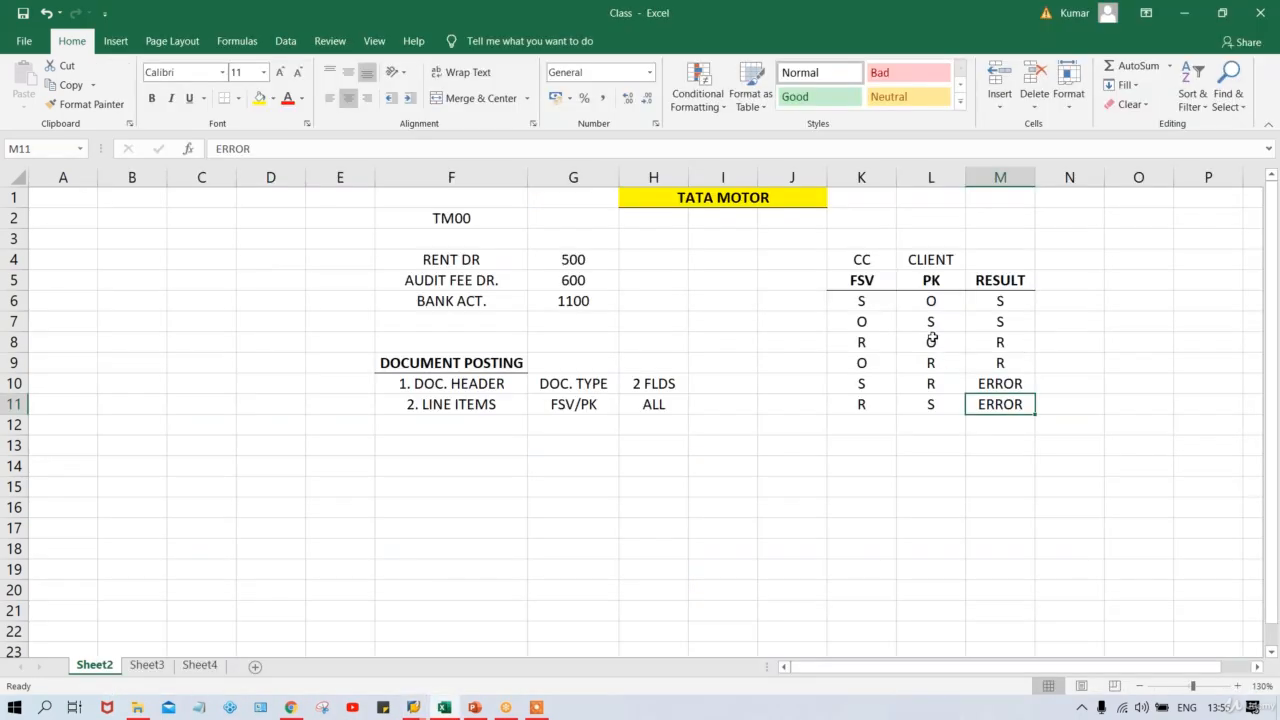
{"action": "left_click", "coordinate": [907, 305]}
{"action": "left_click", "coordinate": [880, 305]}
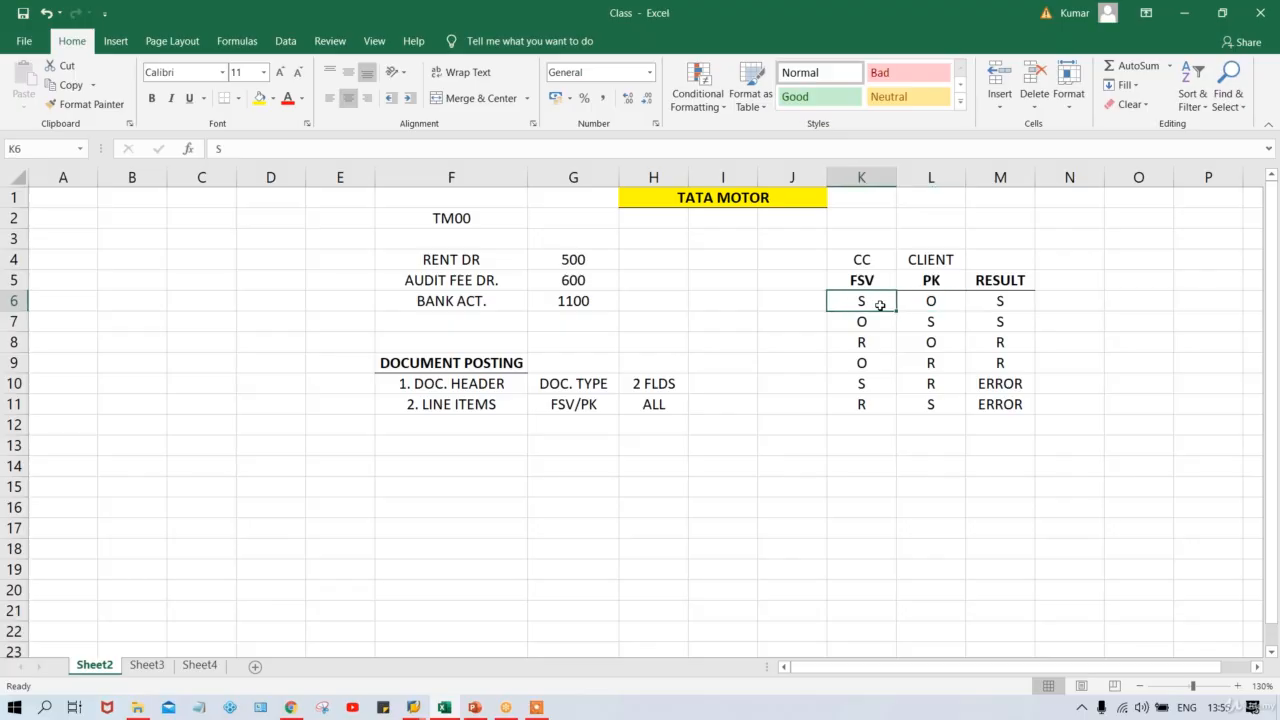
{"action": "key", "text": "alt+Tab"}
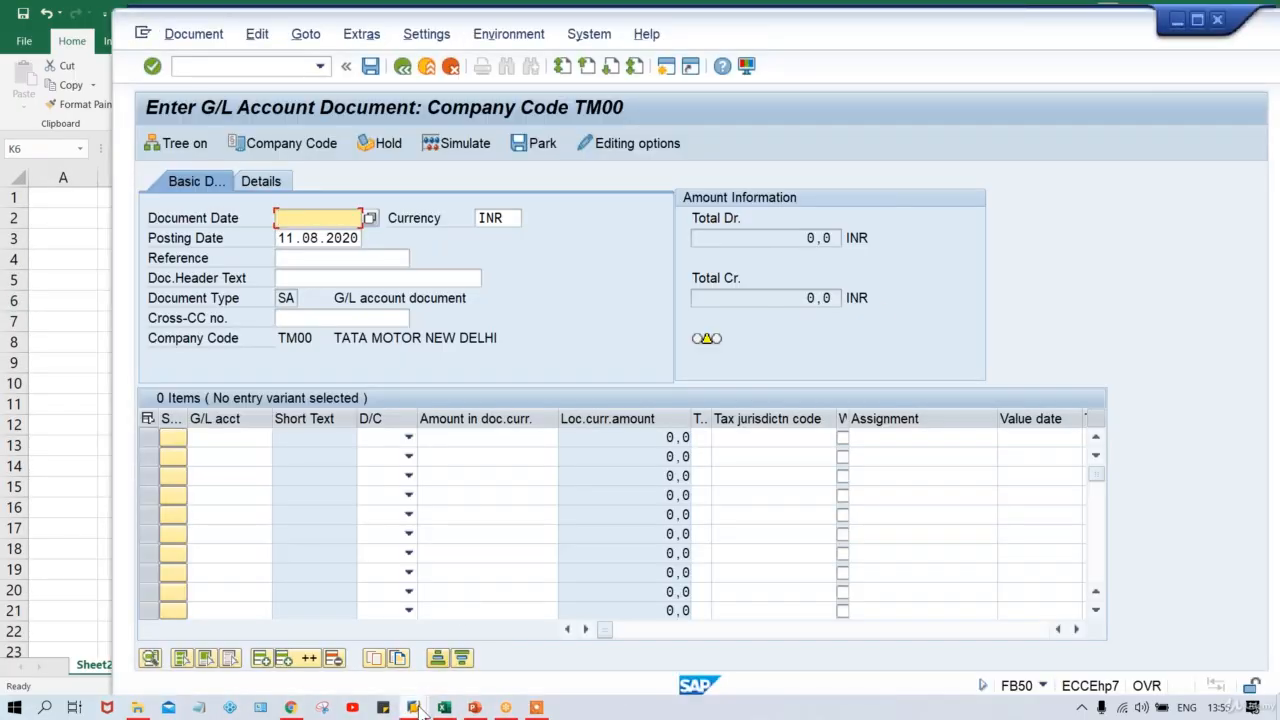
Set Assignment number to Suppress in G001's General data, save, and return to FB50.
{"action": "mouse_move", "coordinate": [414, 706]}
{"action": "left_click", "coordinate": [450, 652]}
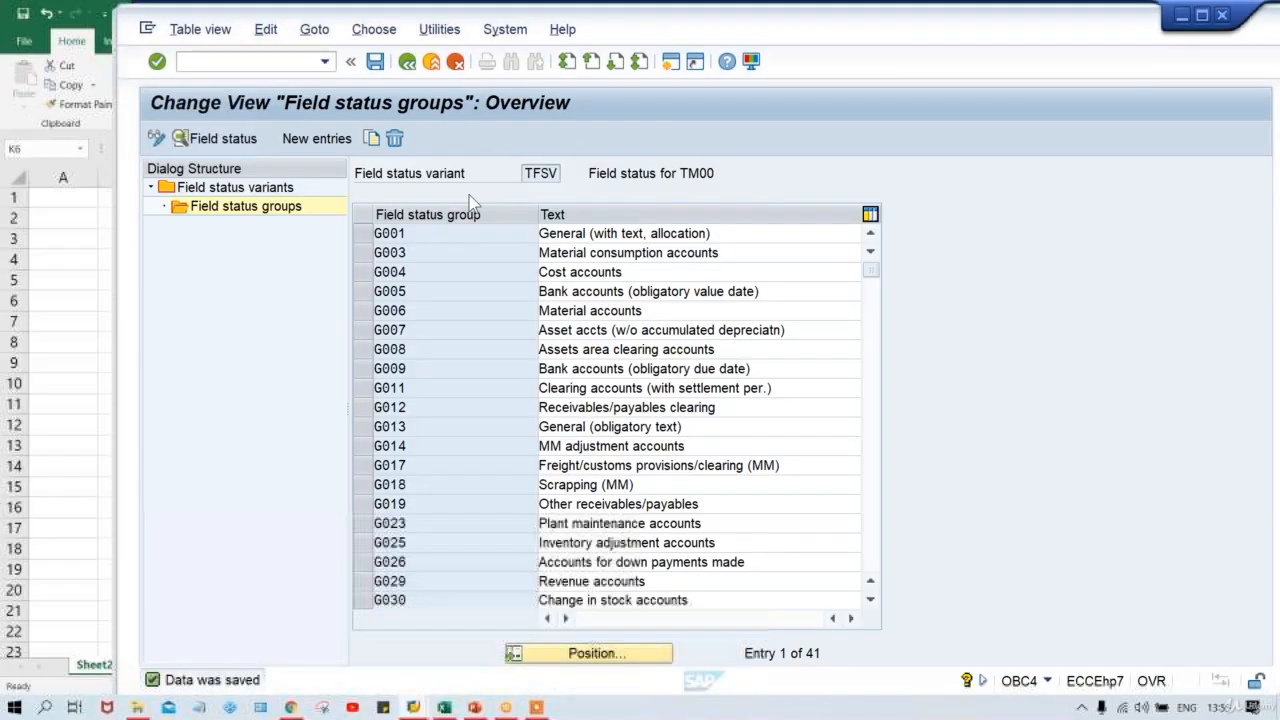
{"action": "double_click", "coordinate": [460, 233]}
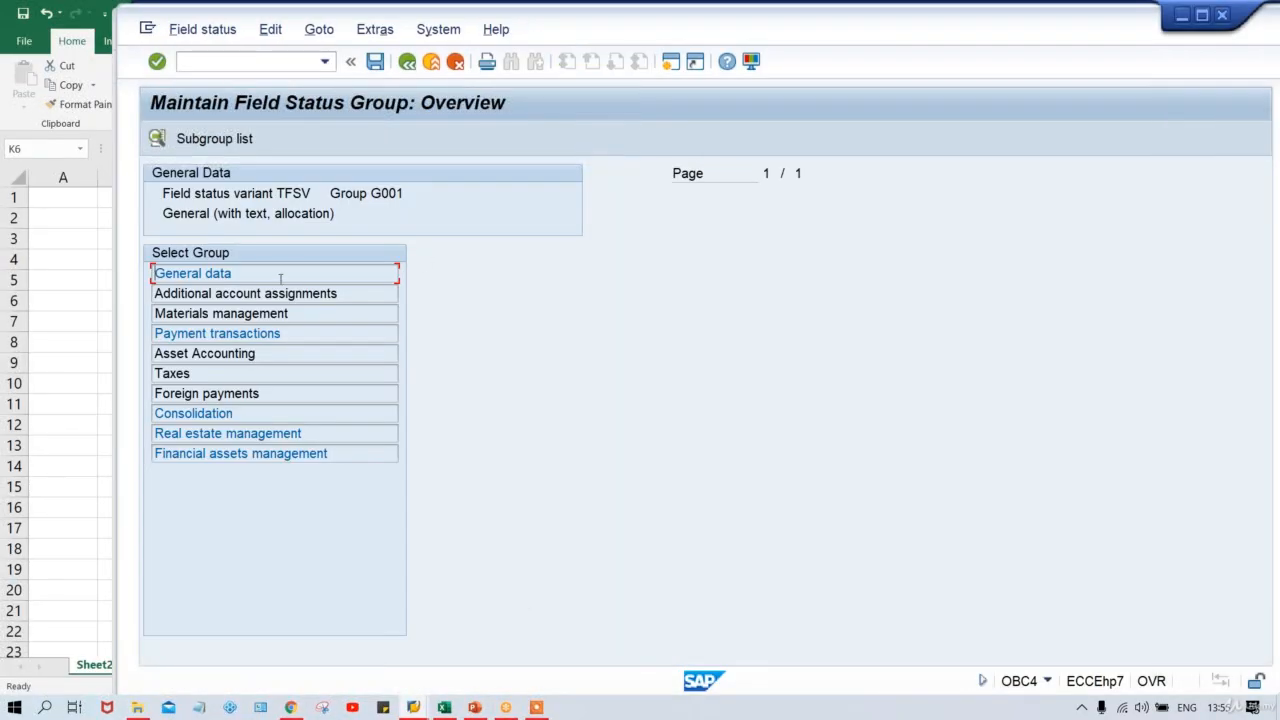
{"action": "double_click", "coordinate": [279, 278]}
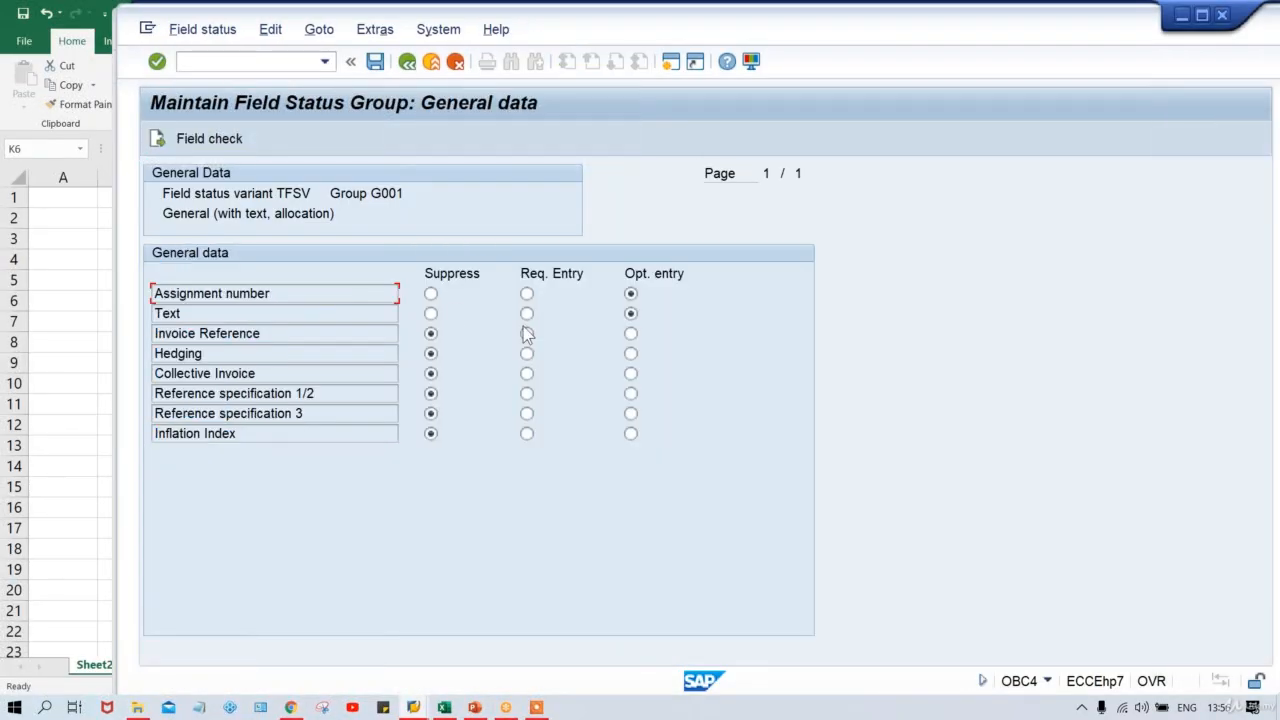
{"action": "left_click", "coordinate": [431, 294]}
{"action": "key", "text": "F3"}
{"action": "key", "text": "ctrl+s"}
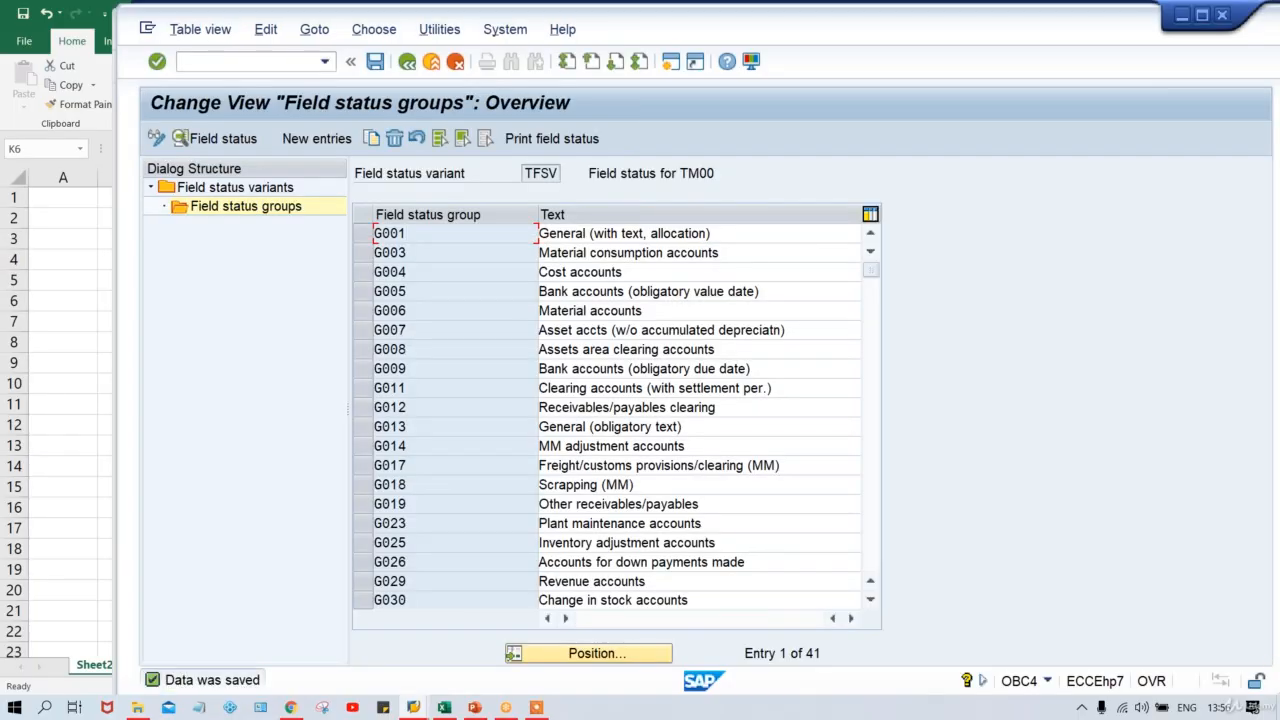
{"action": "key", "text": "alt+Tab"}
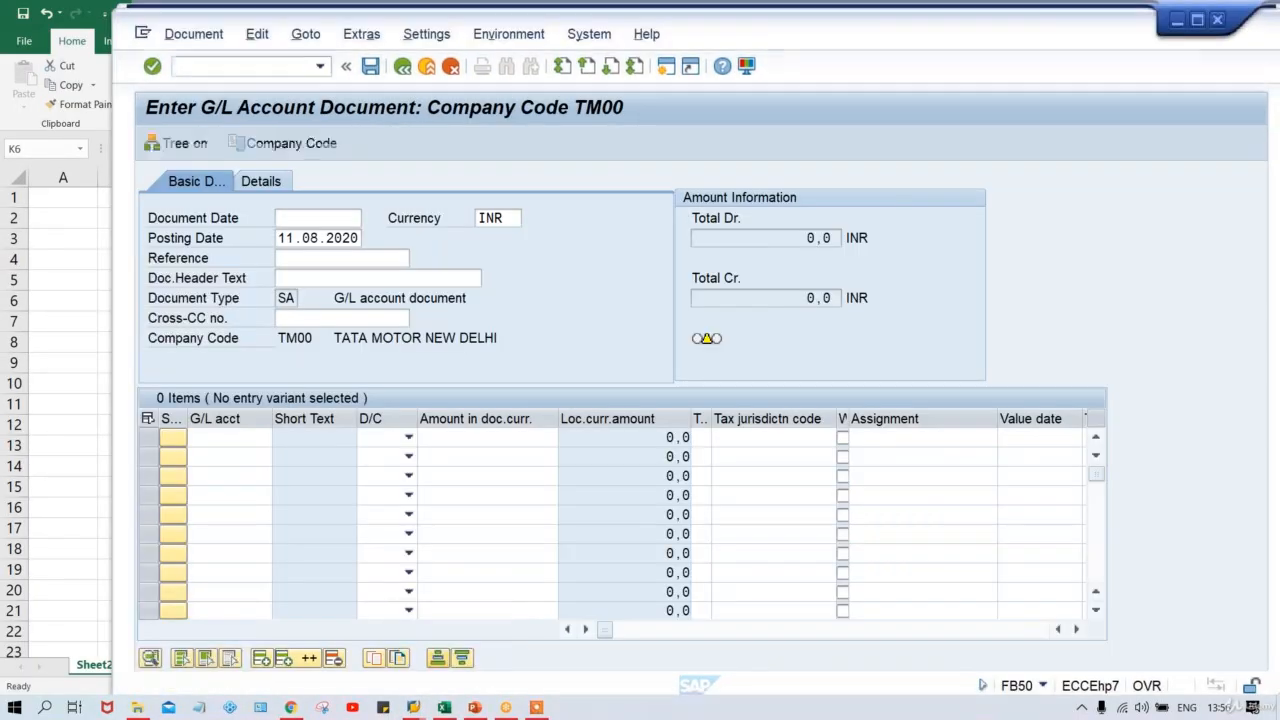
Scroll the FB50 item table right to Business area and select the first line's cell.
{"action": "left_click", "coordinate": [1075, 629]}
{"action": "left_click", "coordinate": [1075, 629]}
{"action": "left_click", "coordinate": [1075, 629]}
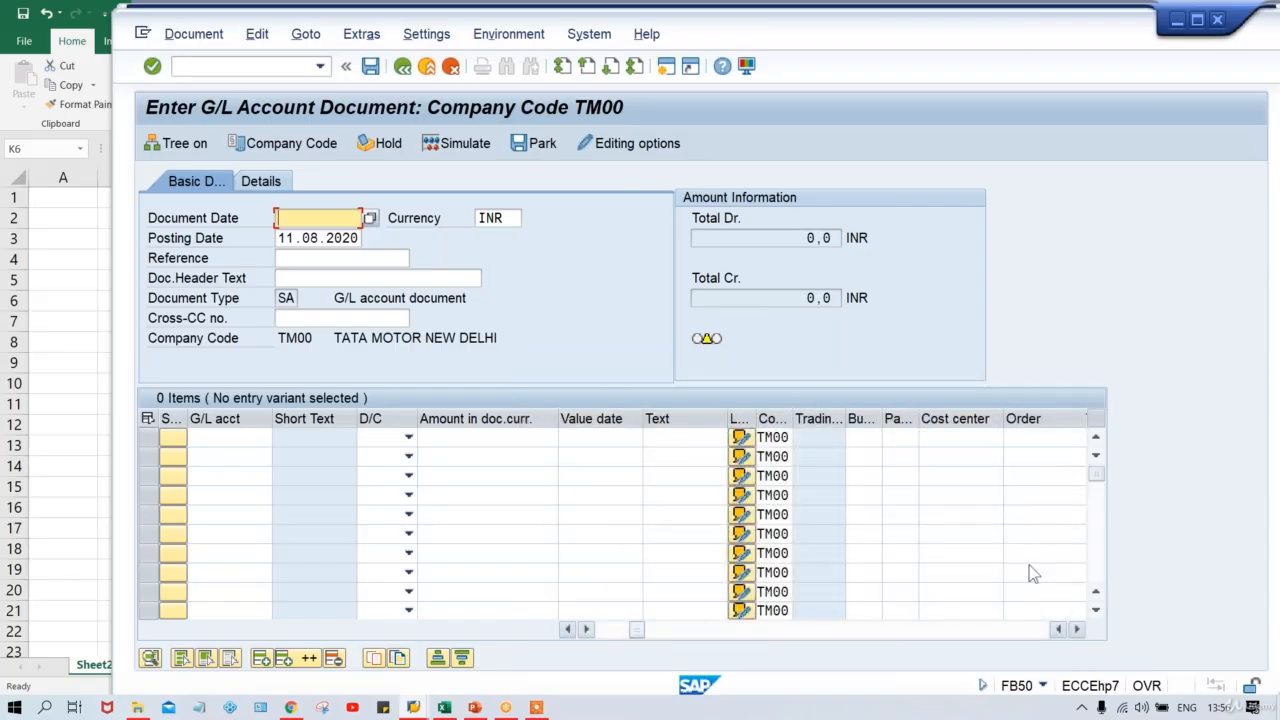
{"action": "left_click", "coordinate": [862, 438]}
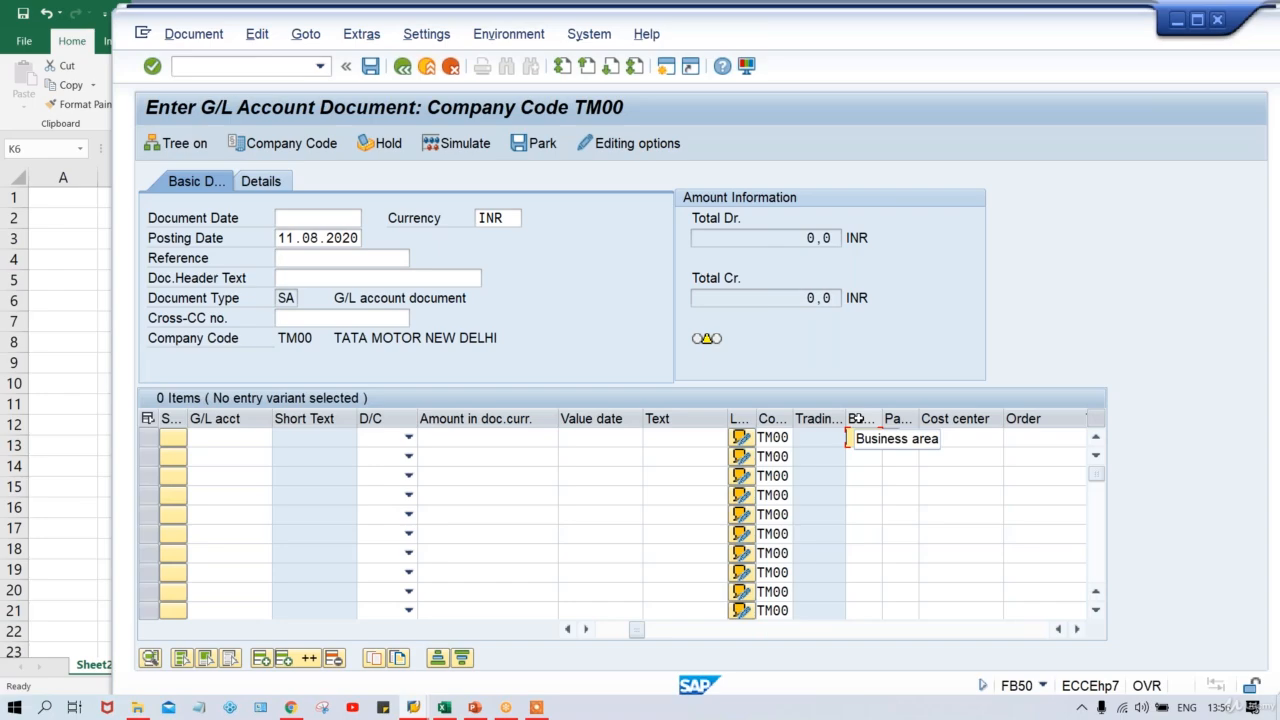
{"action": "left_click", "coordinate": [446, 708]}
Enter account 4000 in Excel cell J16 below the rule table, then return to SAP.
{"action": "left_click", "coordinate": [769, 508]}
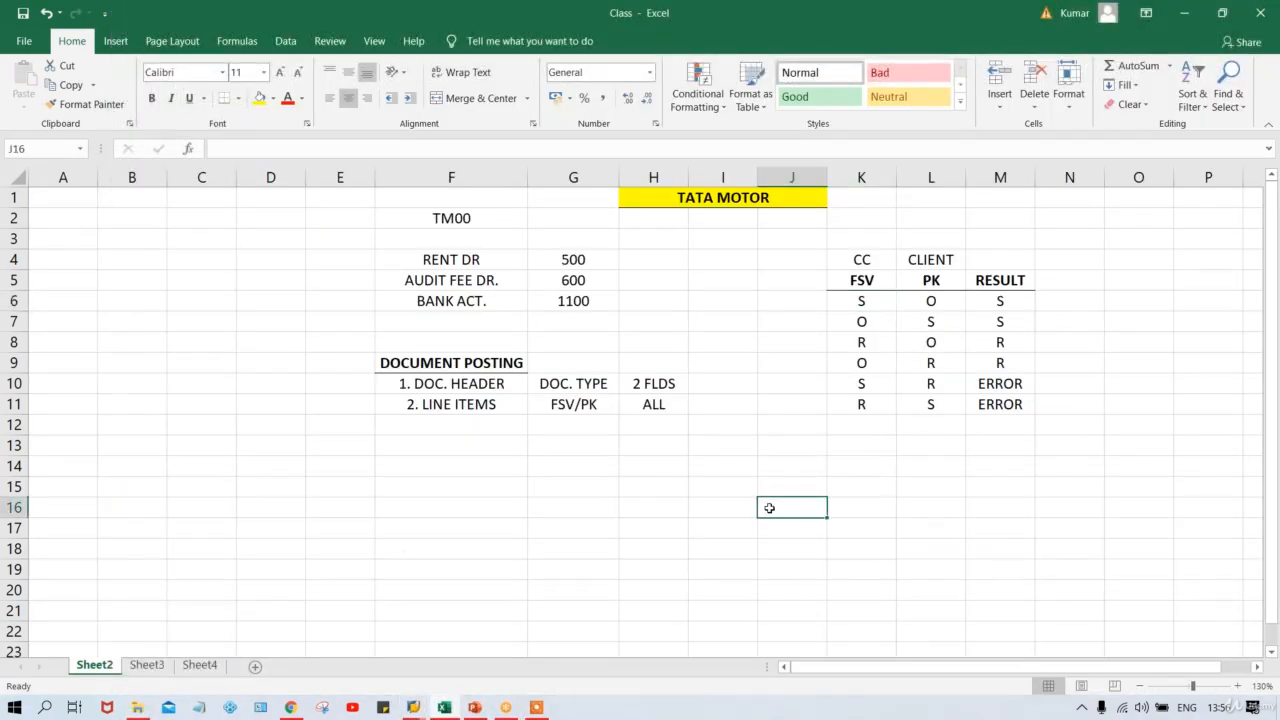
{"action": "type", "text": "4000"}
{"action": "key", "text": "Tab"}
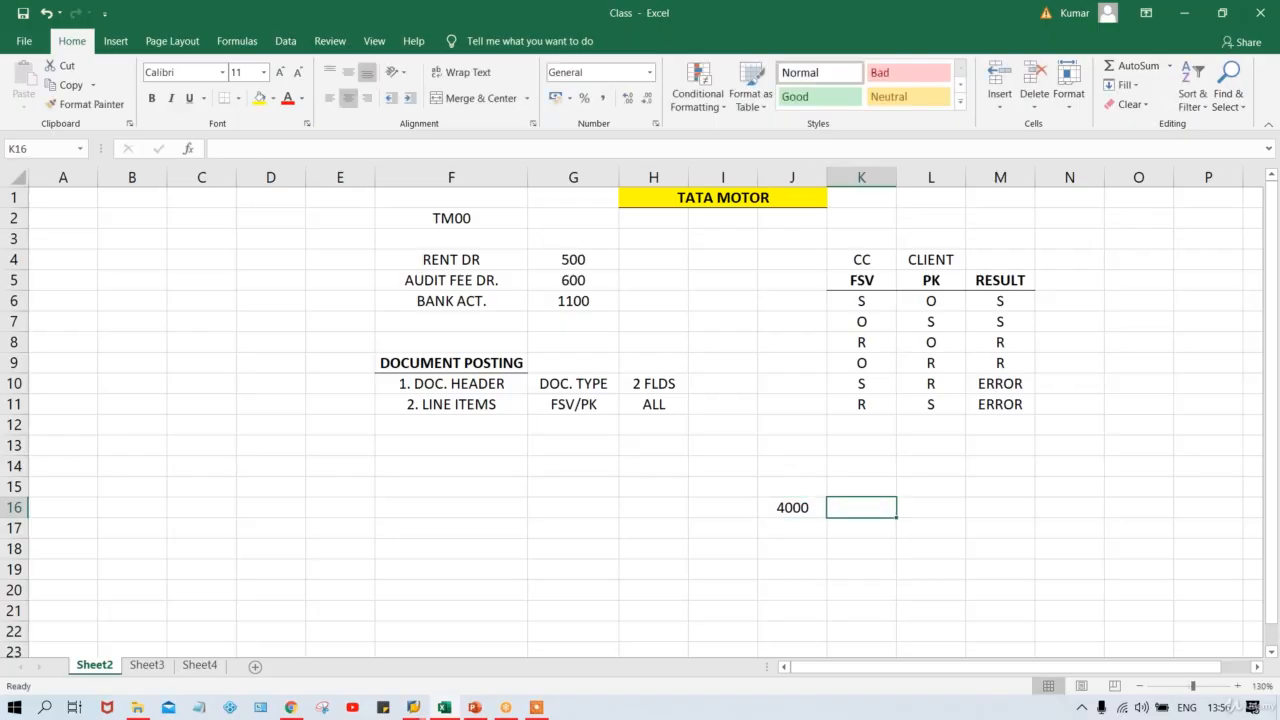
{"action": "left_click", "coordinate": [781, 506]}
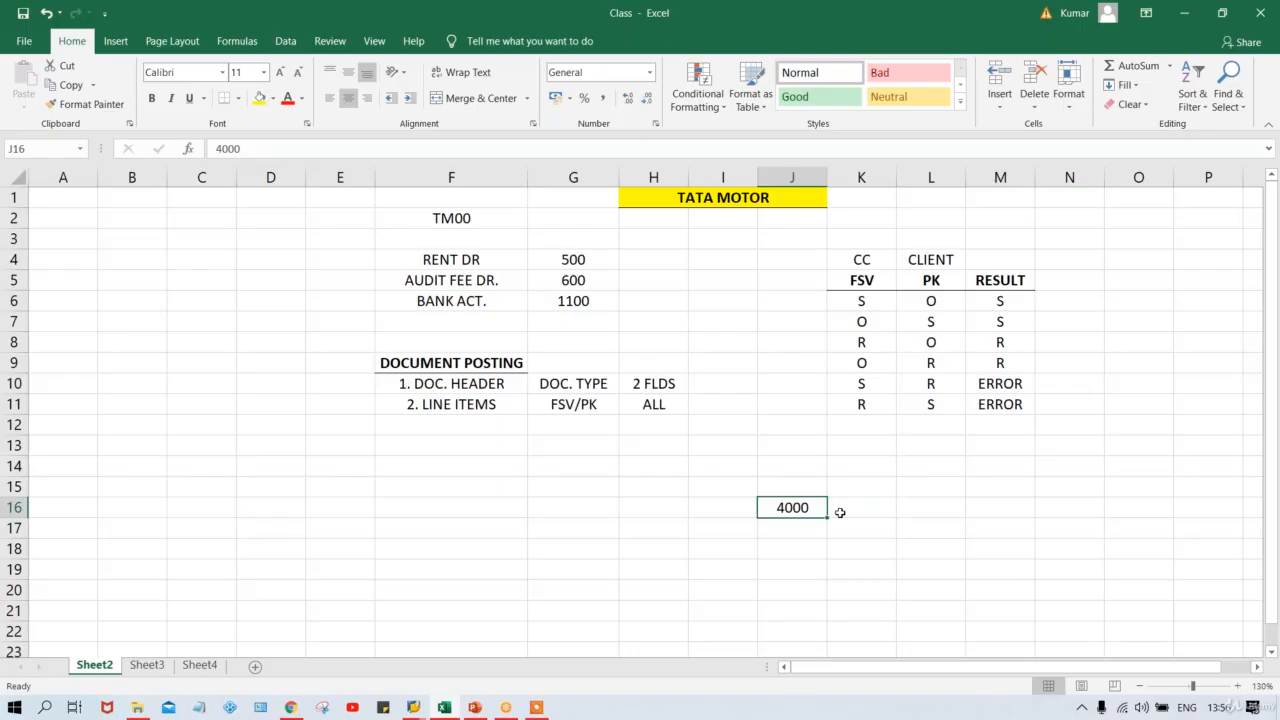
{"action": "key", "text": "alt+Tab"}
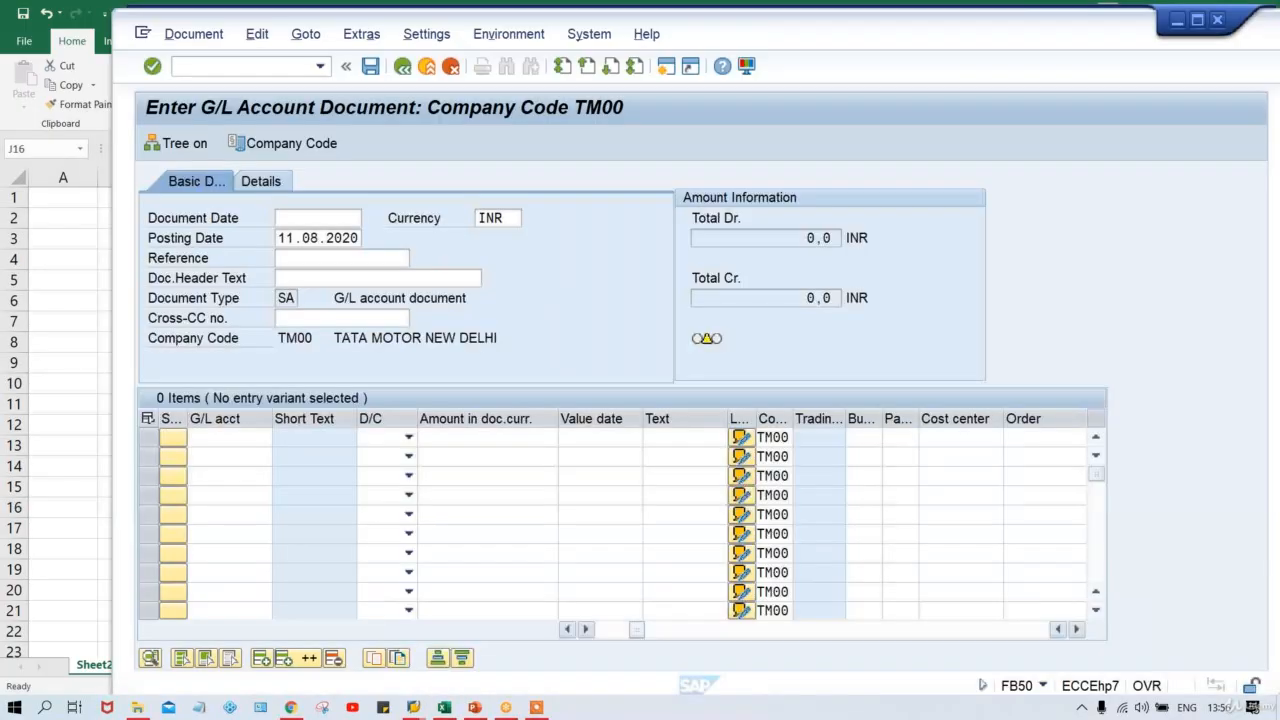
{"action": "left_click", "coordinate": [213, 442]}
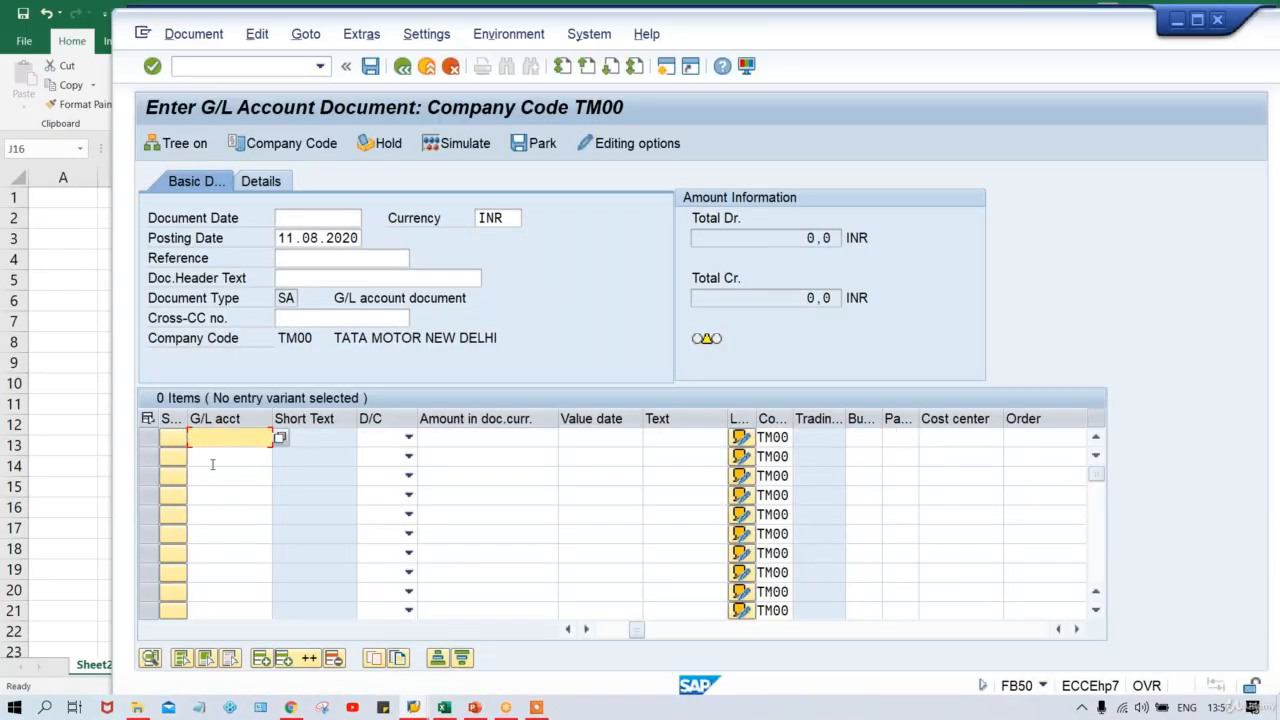
{"action": "left_click", "coordinate": [213, 464]}
{"action": "left_click", "coordinate": [212, 480]}
{"action": "left_click", "coordinate": [212, 493]}
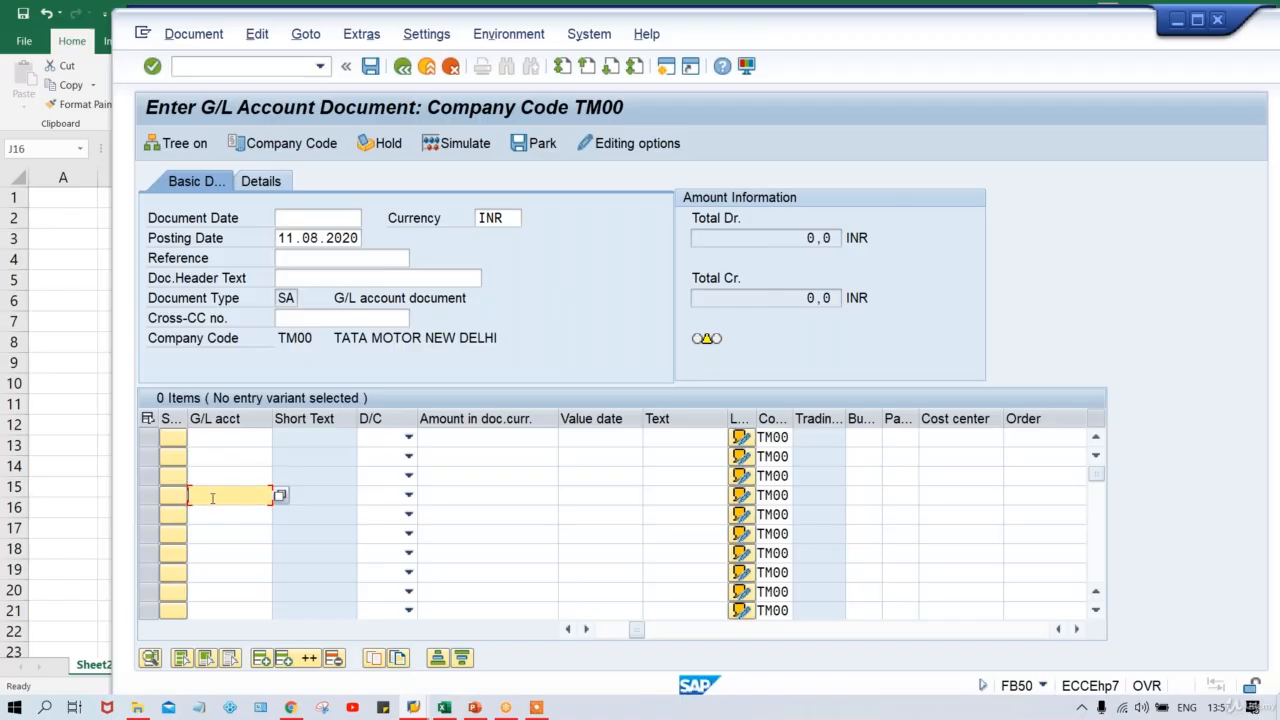
{"action": "left_click", "coordinate": [213, 441]}
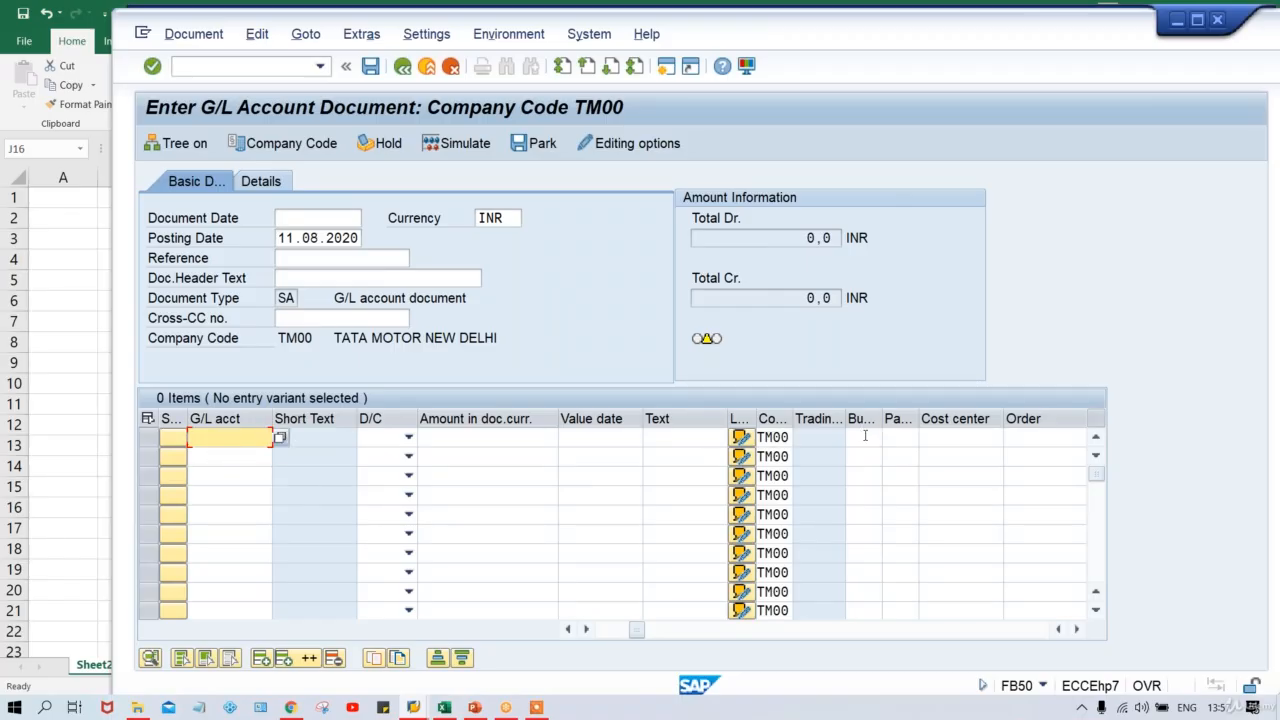
{"action": "left_click", "coordinate": [227, 458]}
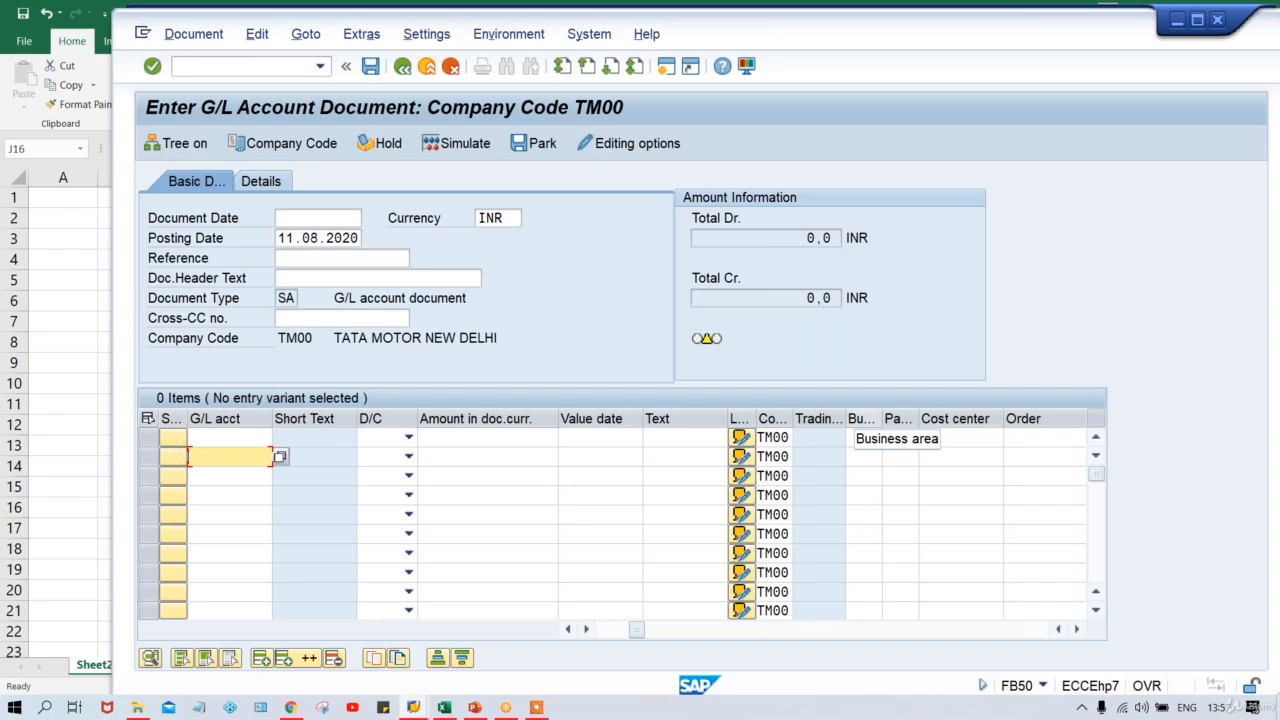
{"action": "left_click", "coordinate": [863, 437]}
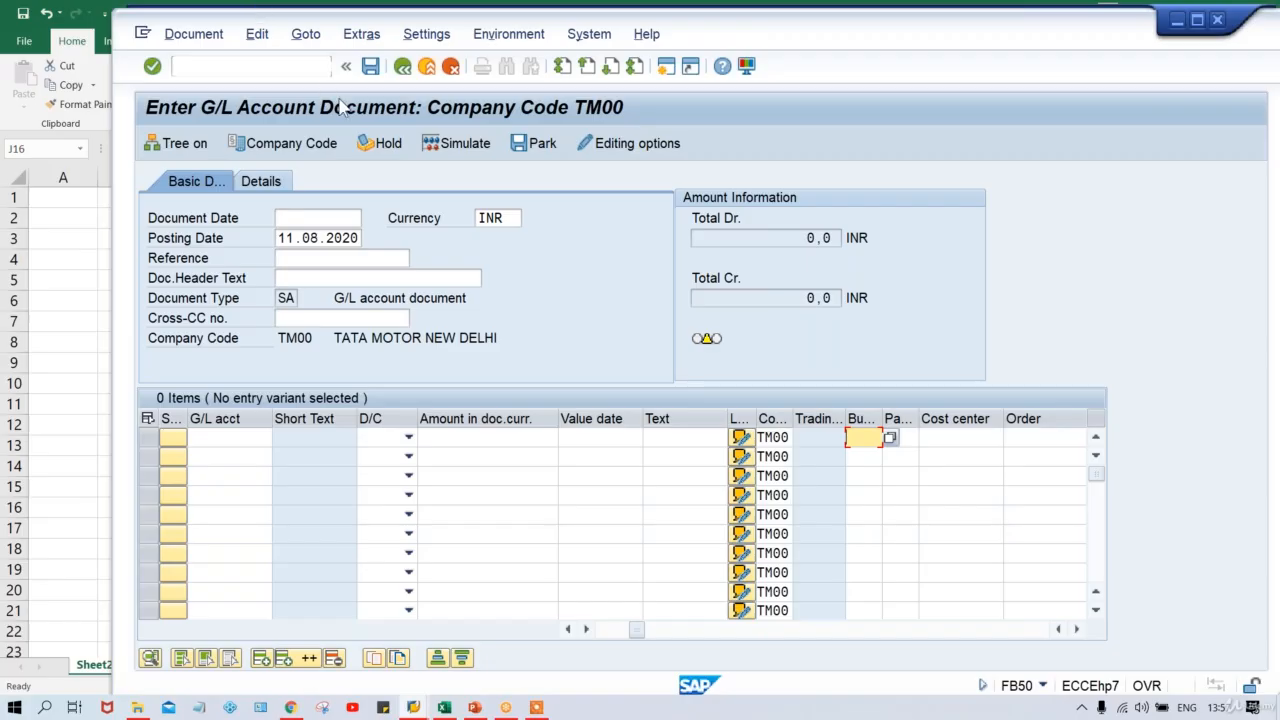
{"action": "key", "text": "alt+Tab"}
{"action": "key", "text": "Tab"}
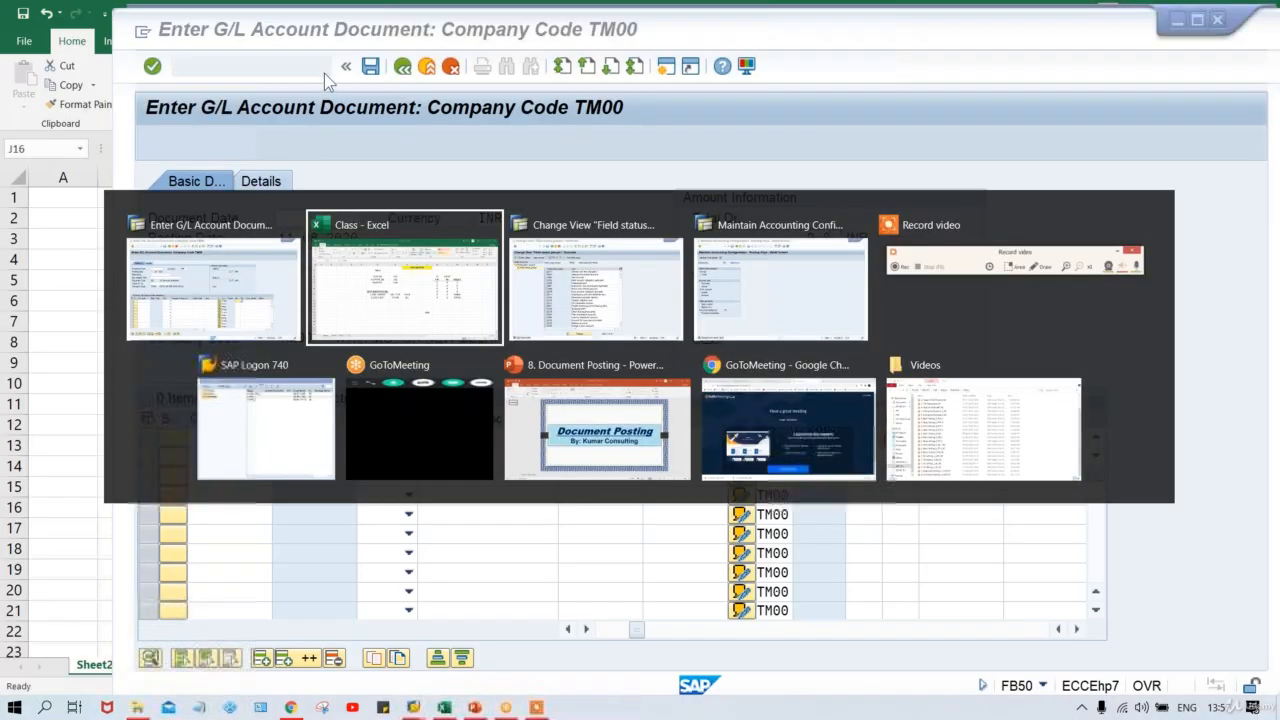
{"action": "left_click", "coordinate": [427, 233]}
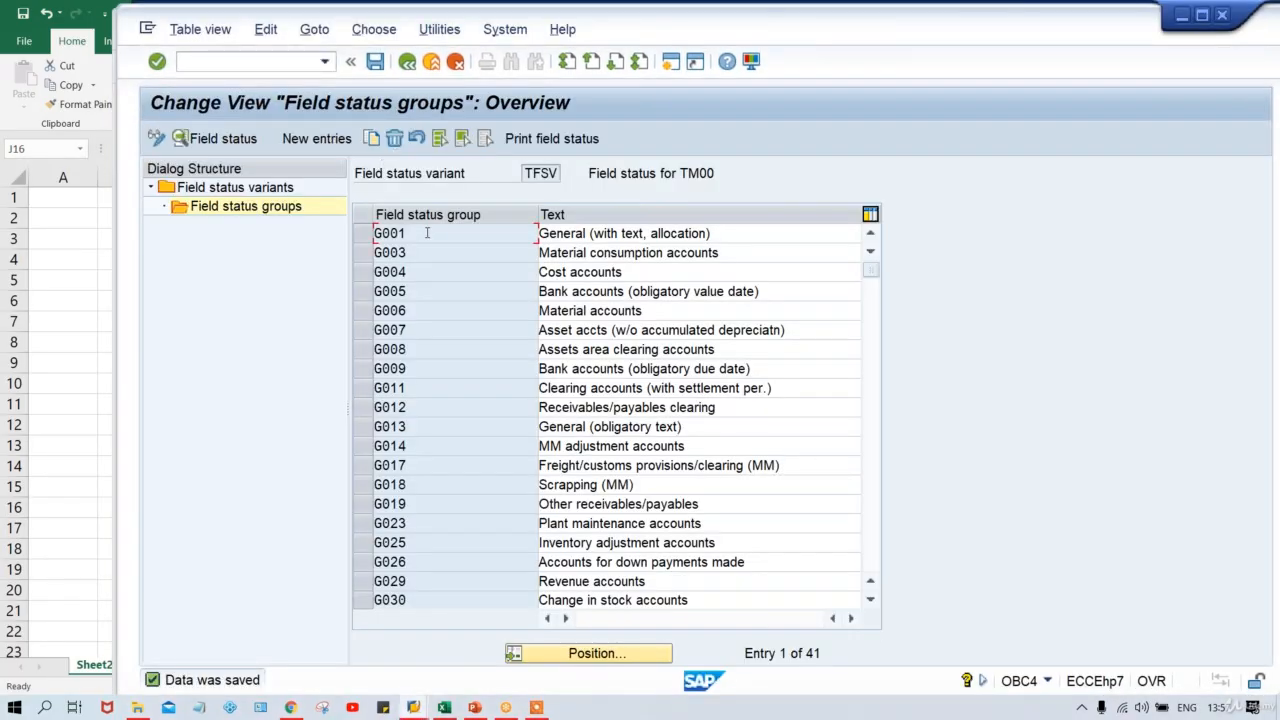
{"action": "double_click", "coordinate": [427, 233]}
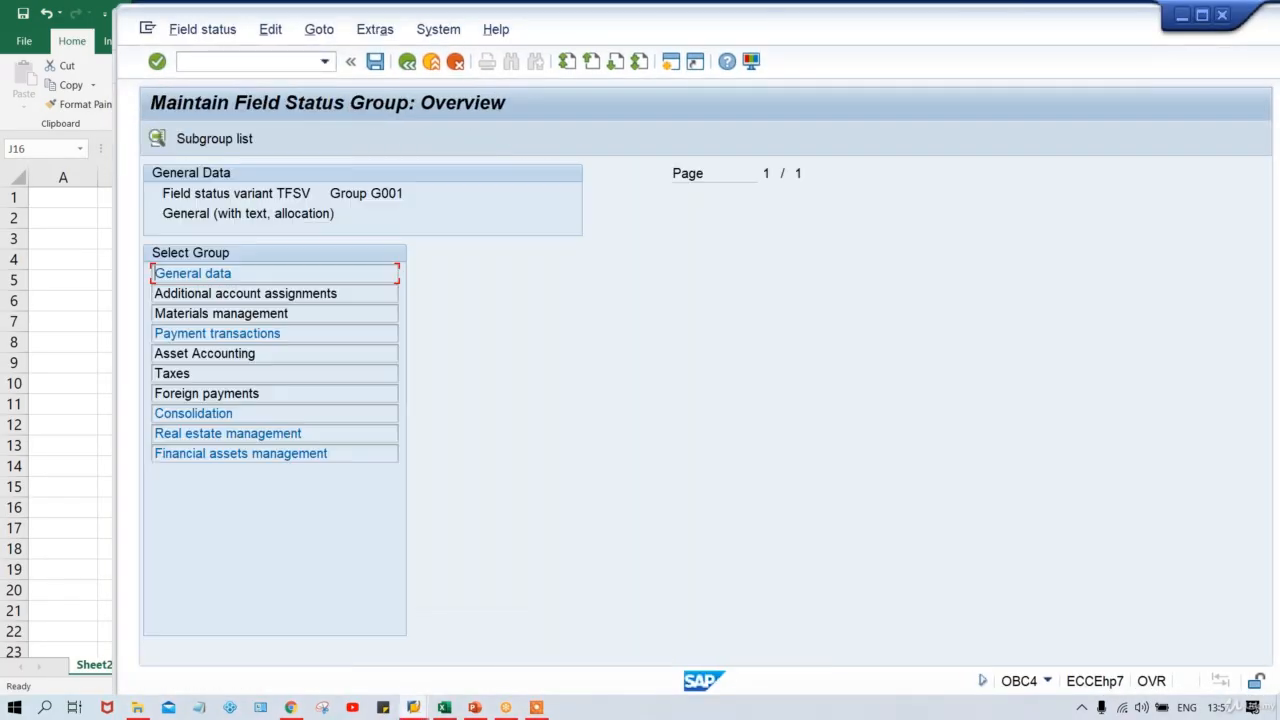
{"action": "double_click", "coordinate": [325, 269]}
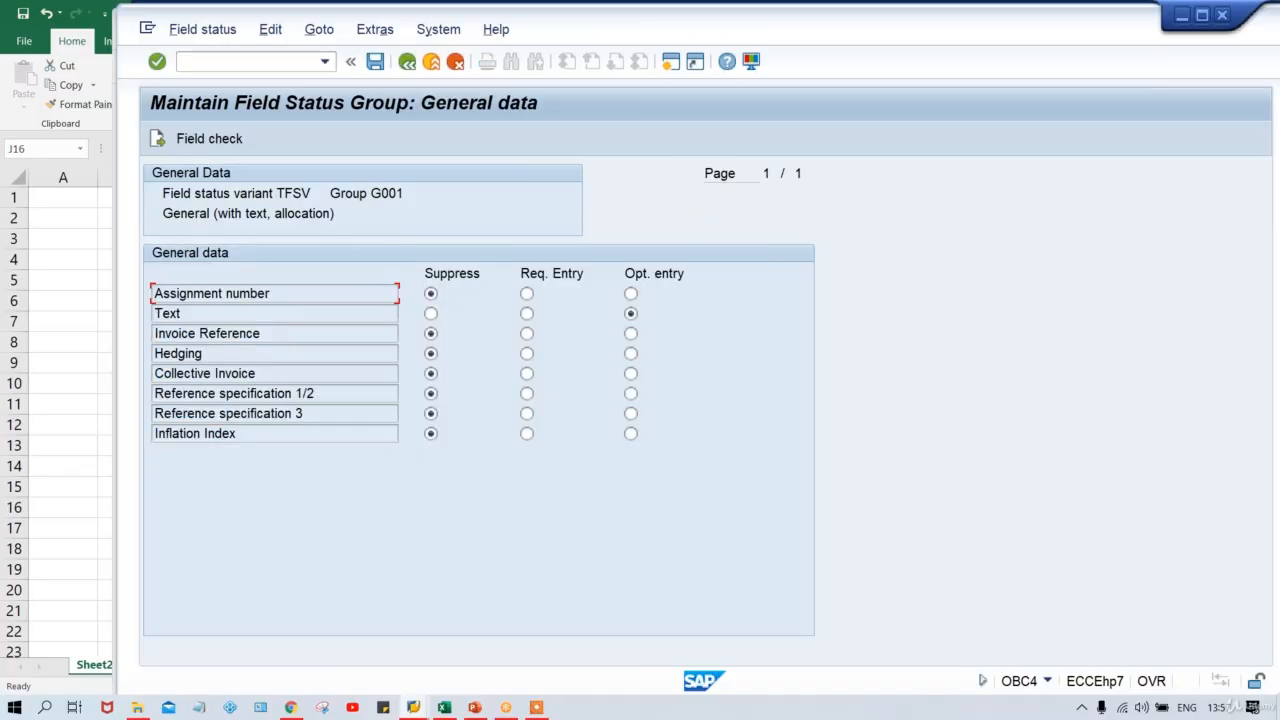
{"action": "left_click", "coordinate": [413, 708]}
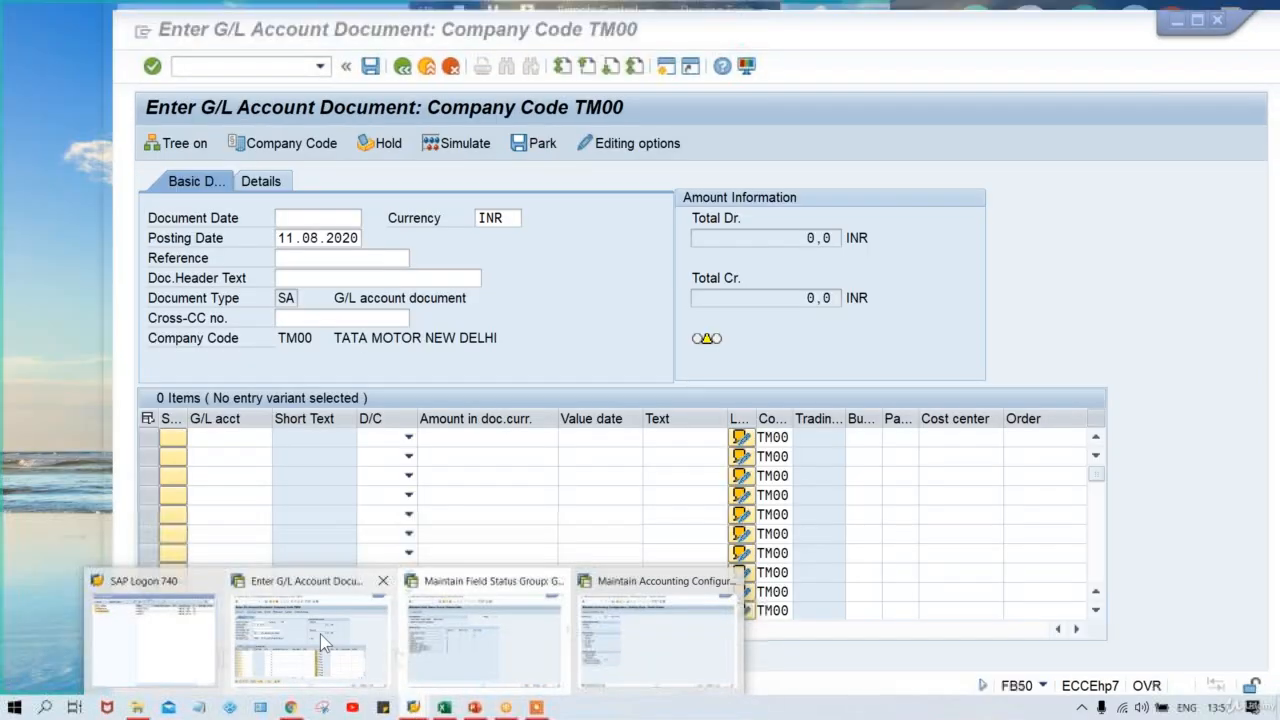
{"action": "left_click", "coordinate": [320, 634]}
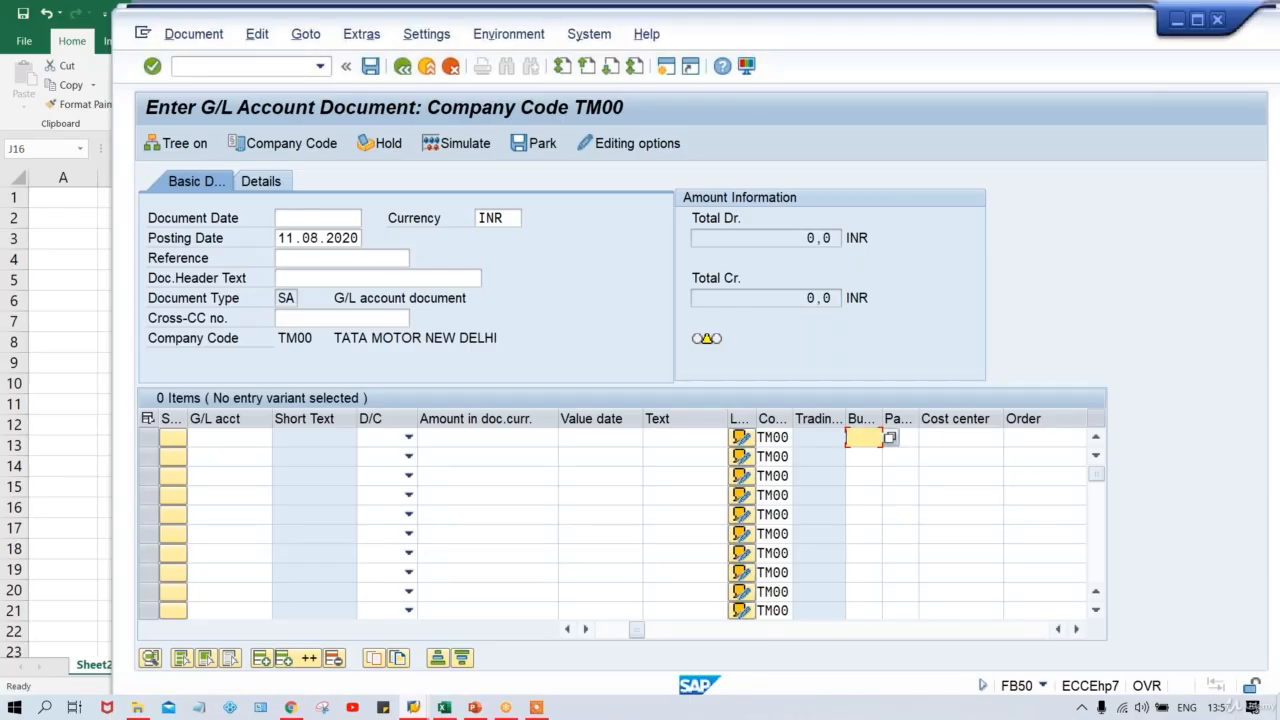
Restart FB50 for a fresh document with document date 11.08.2020.
{"action": "left_click", "coordinate": [300, 218]}
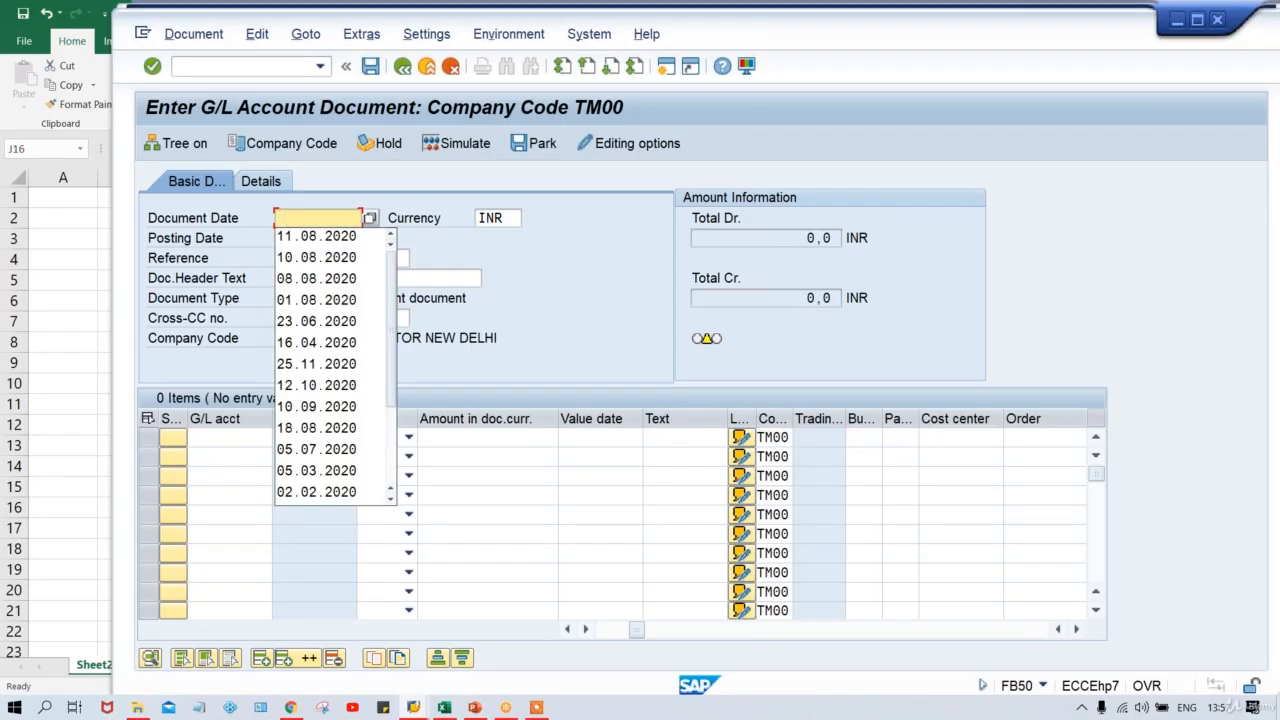
{"action": "left_click", "coordinate": [320, 66]}
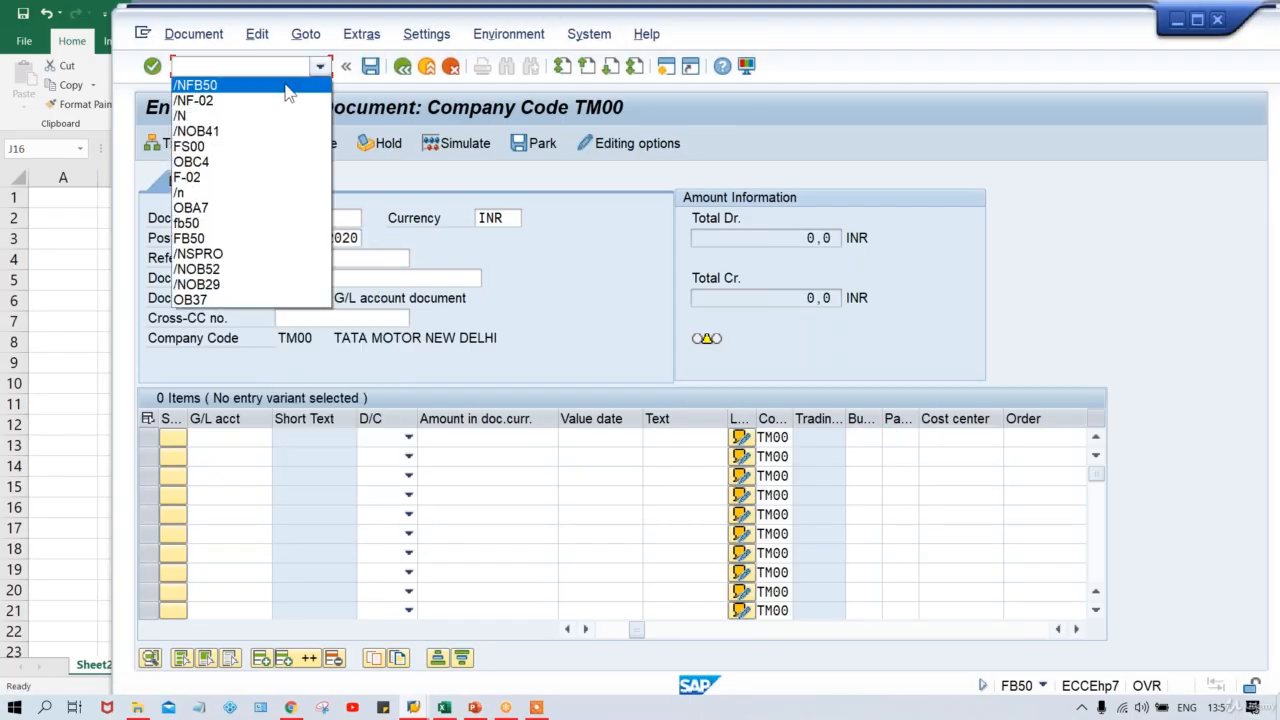
{"action": "left_click", "coordinate": [287, 87]}
{"action": "key", "text": "Return"}
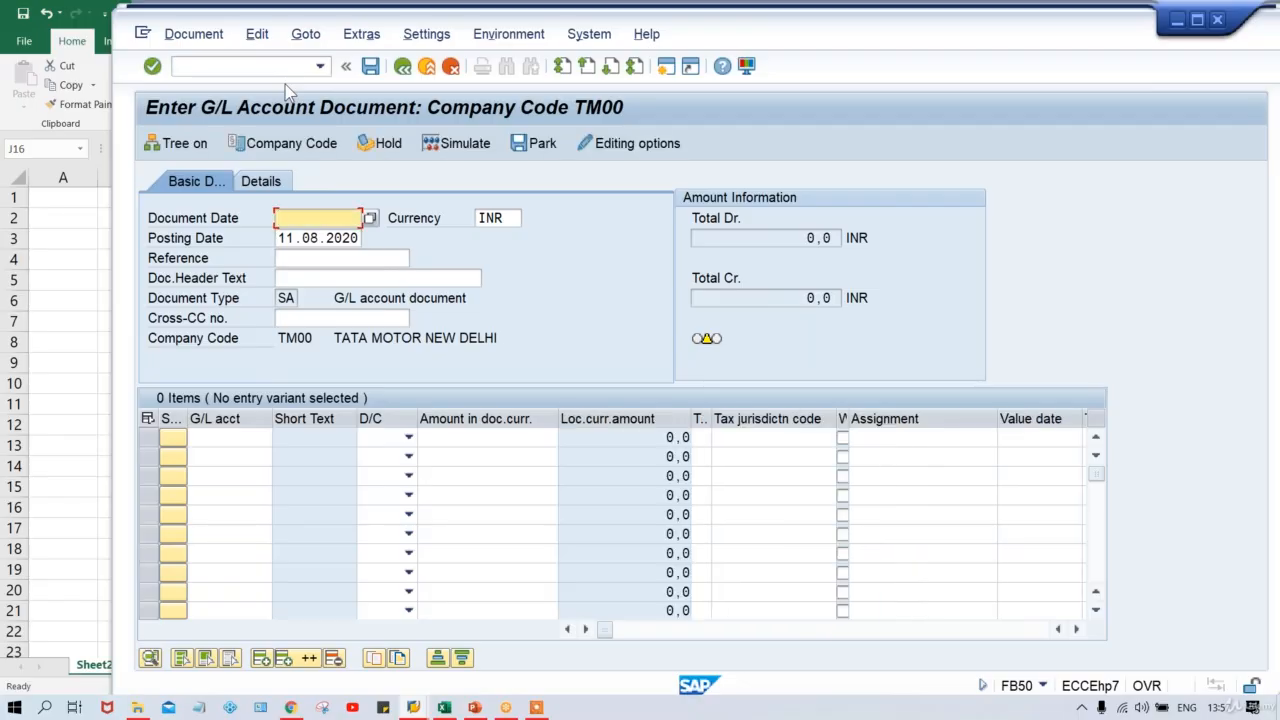
{"action": "key", "text": "Down"}
{"action": "key", "text": "Return"}
{"action": "key", "text": "Tab"}
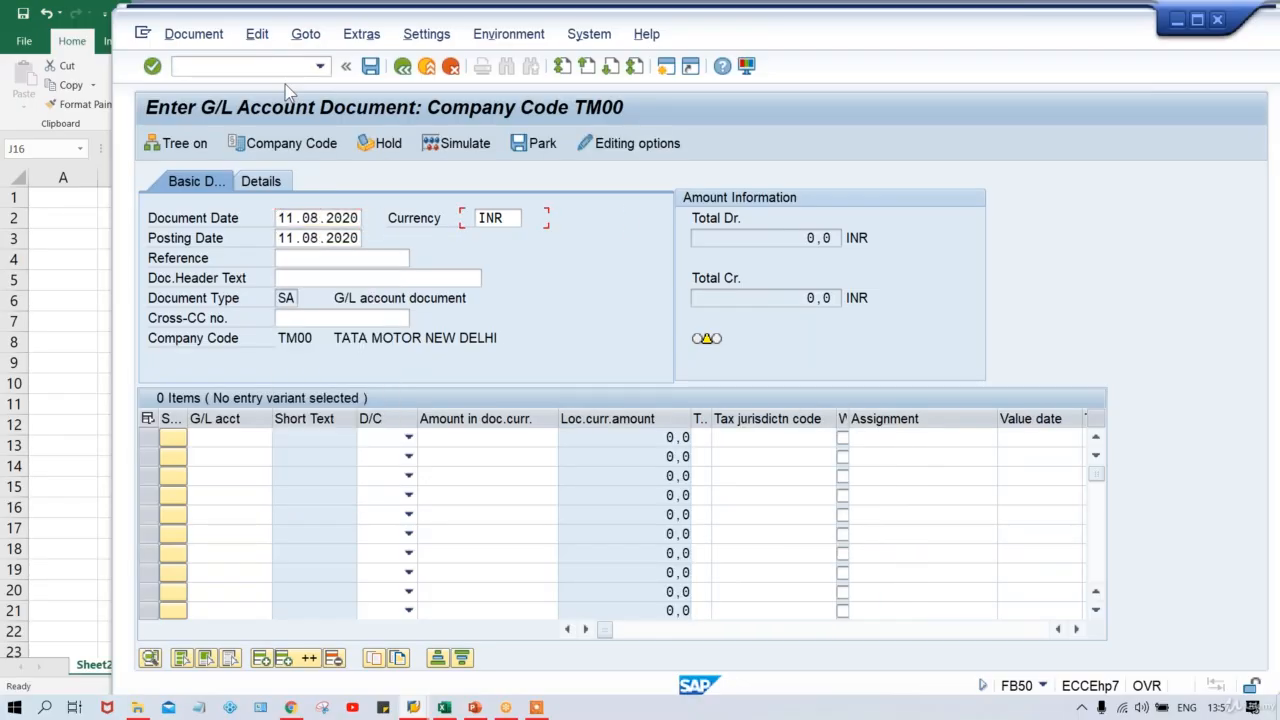
{"action": "key", "text": "Return"}
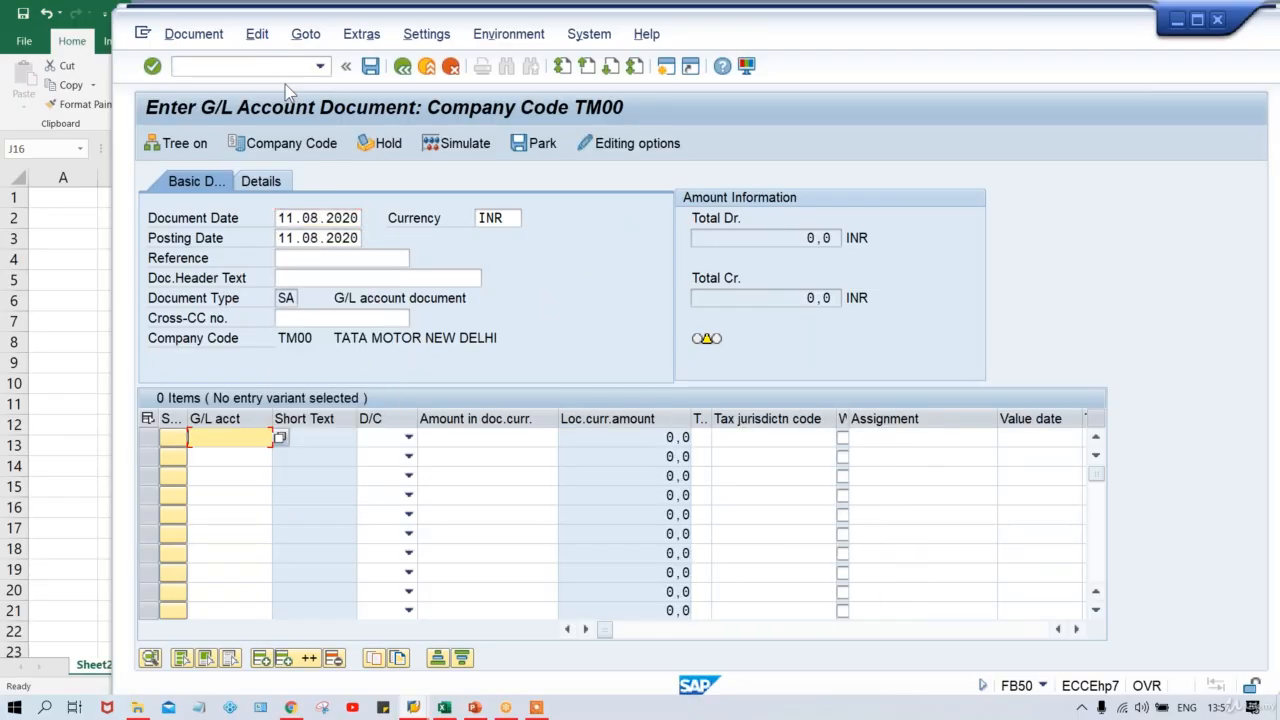
Enter line one: G/L account 4000, Debit, amount 500.
{"action": "type", "text": "4"}
{"action": "key", "text": "Down"}
{"action": "key", "text": "Return"}
{"action": "key", "text": "Tab"}
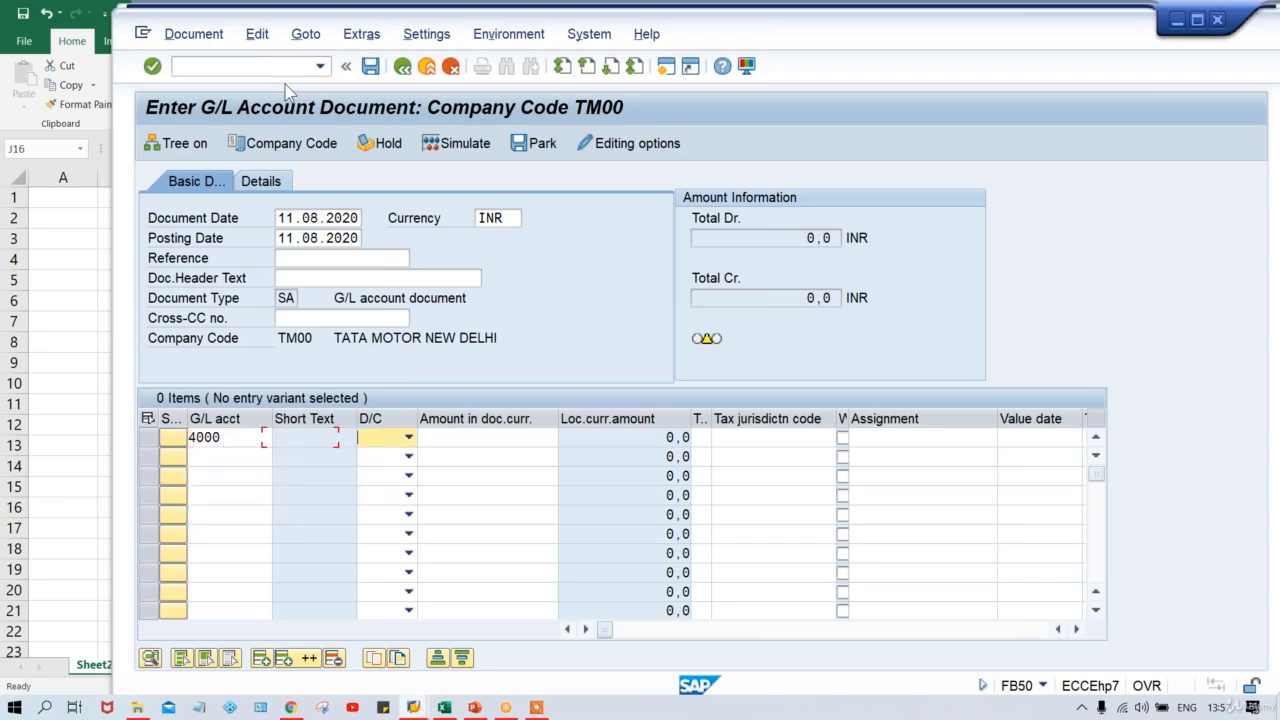
{"action": "key", "text": "Down"}
{"action": "key", "text": "Tab"}
{"action": "type", "text": "500"}
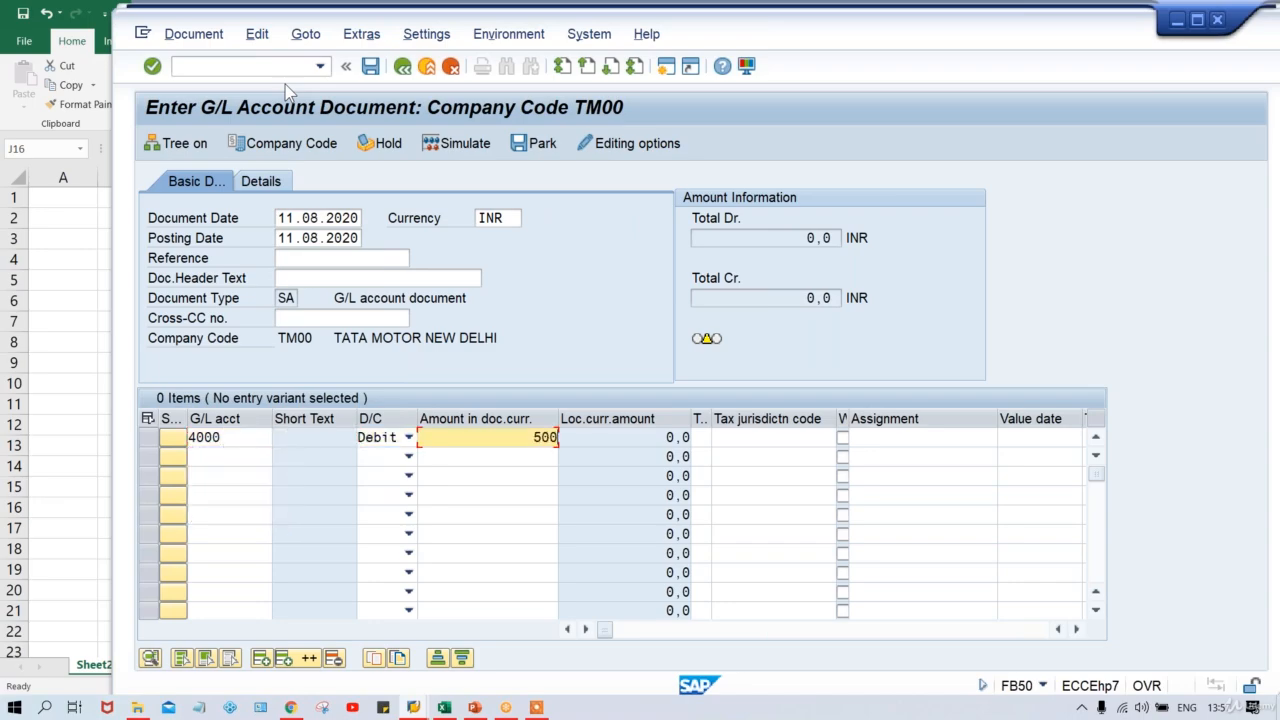
{"action": "key", "text": "Return"}
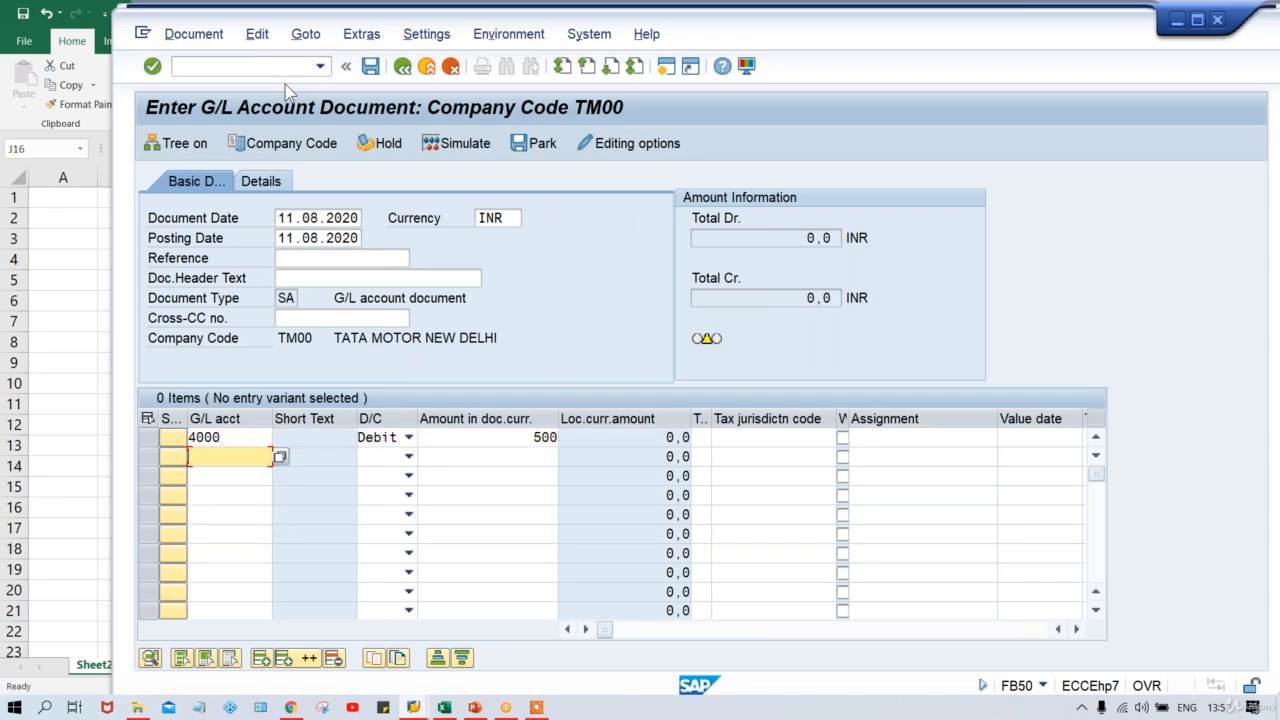
Enter line two: G/L account 1000, Credit, amount 500, moving to its Business area field.
{"action": "type", "text": "1000"}
{"action": "key", "text": "Tab"}
{"action": "type", "text": "C"}
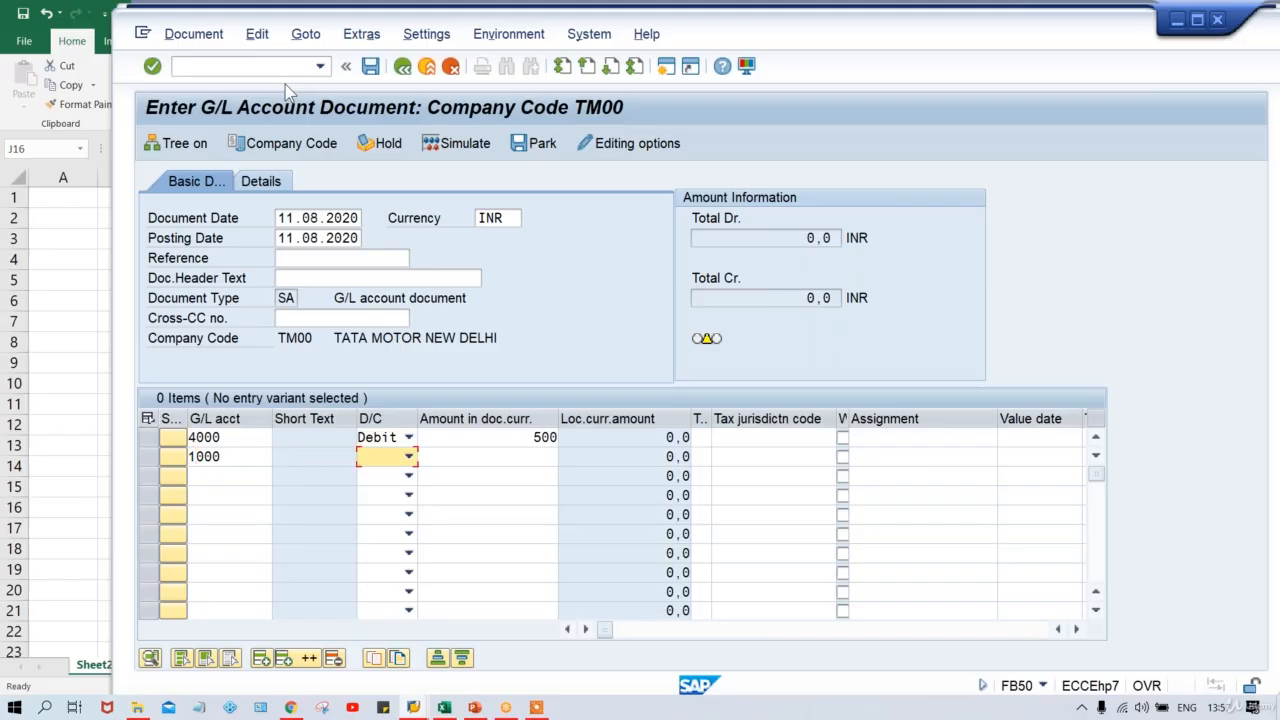
{"action": "key", "text": "Tab"}
{"action": "type", "text": "500"}
{"action": "key", "text": "Tab"}
{"action": "key", "text": "Tab"}
{"action": "key", "text": "Tab"}
{"action": "key", "text": "Tab"}
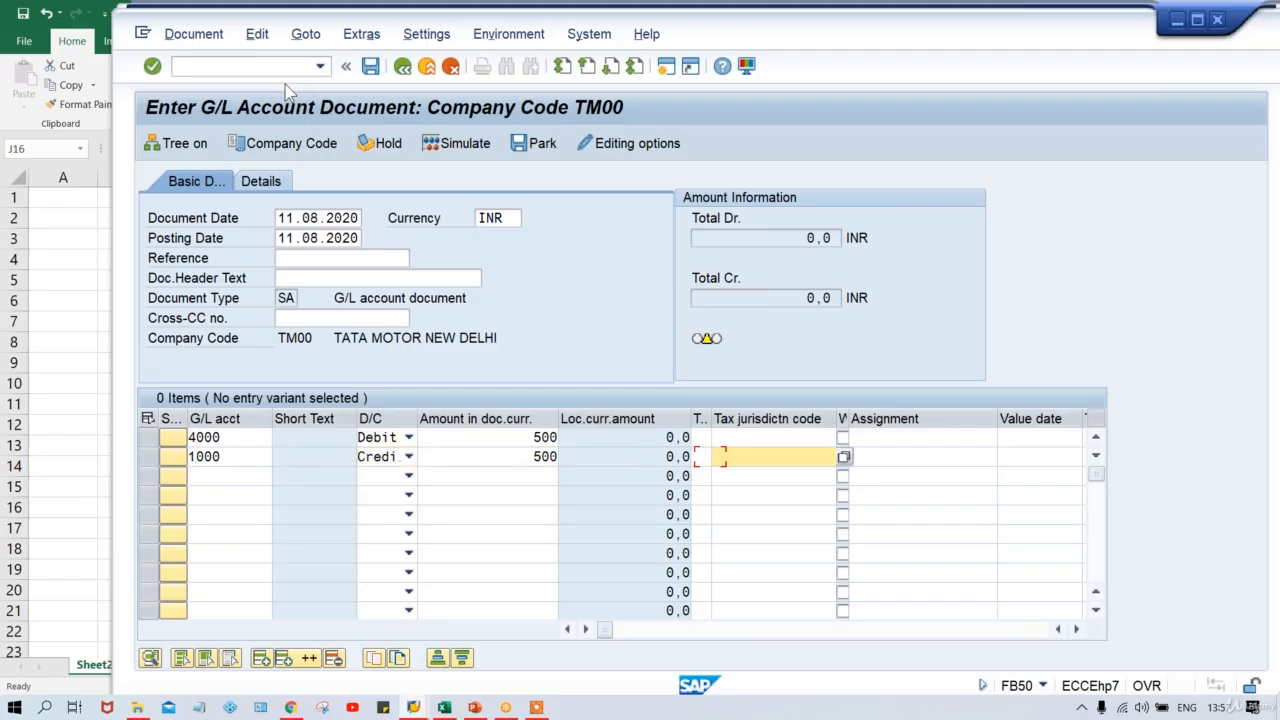
{"action": "key", "text": "Tab"}
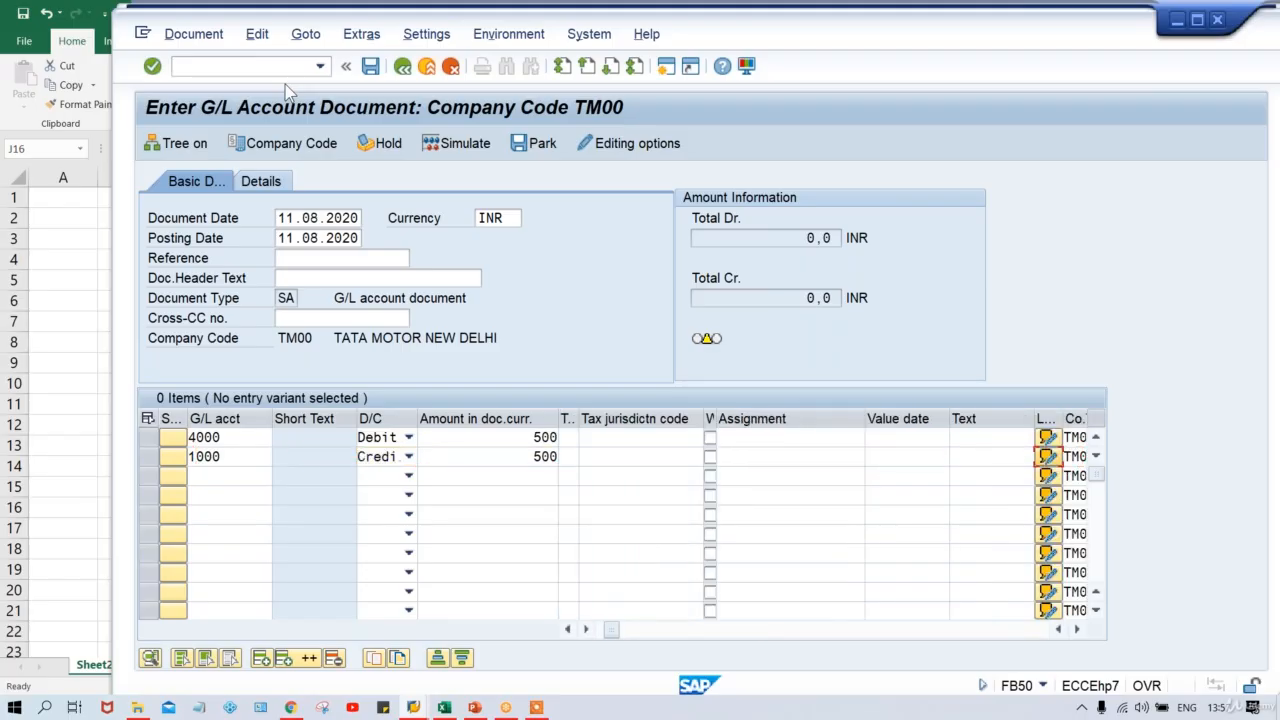
{"action": "key", "text": "Tab"}
{"action": "key", "text": "Tab"}
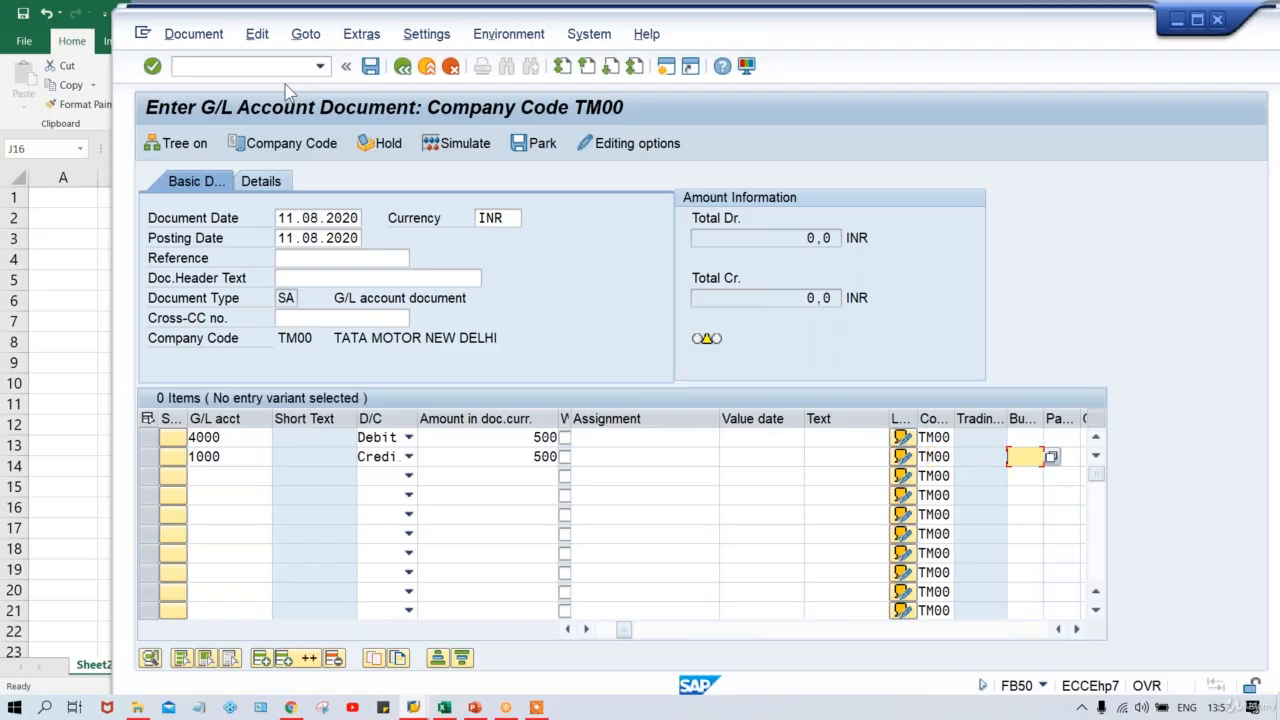
Enter business area TMAN on both lines and check, which raises a business area error.
{"action": "type", "text": "TMAN"}
{"action": "left_click", "coordinate": [1031, 438]}
{"action": "type", "text": "TMAN"}
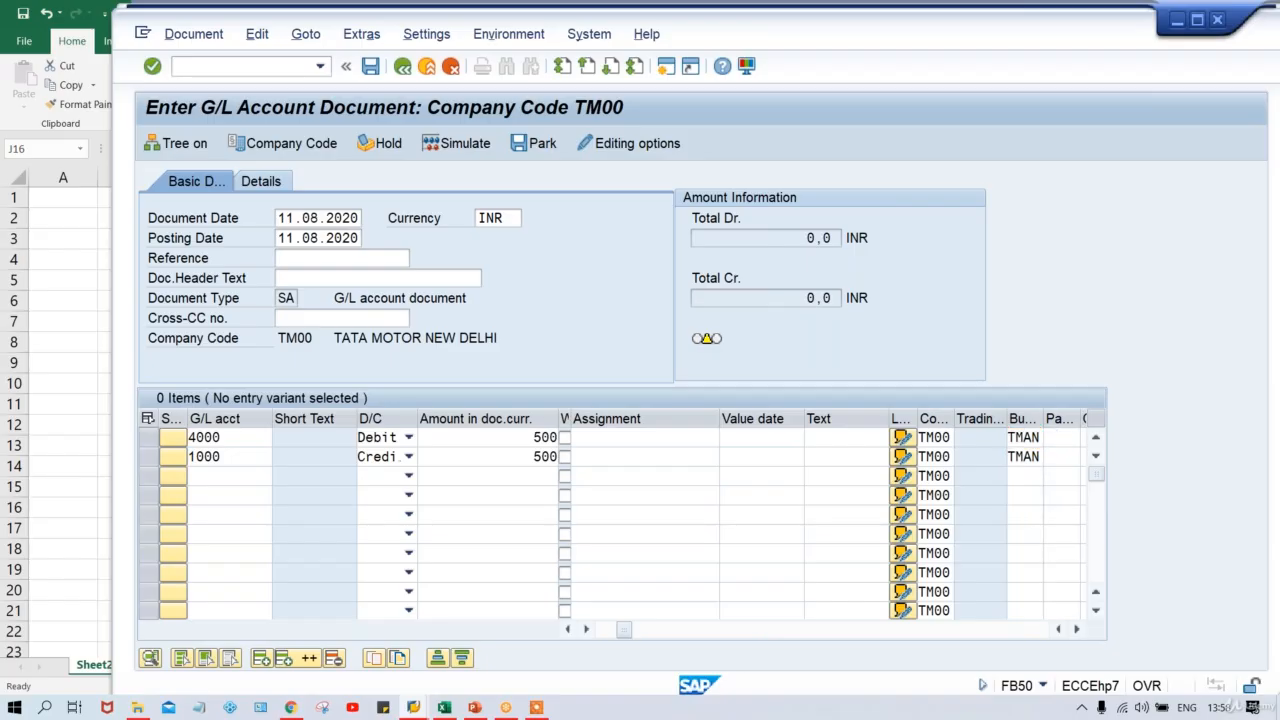
{"action": "key", "text": "Return"}
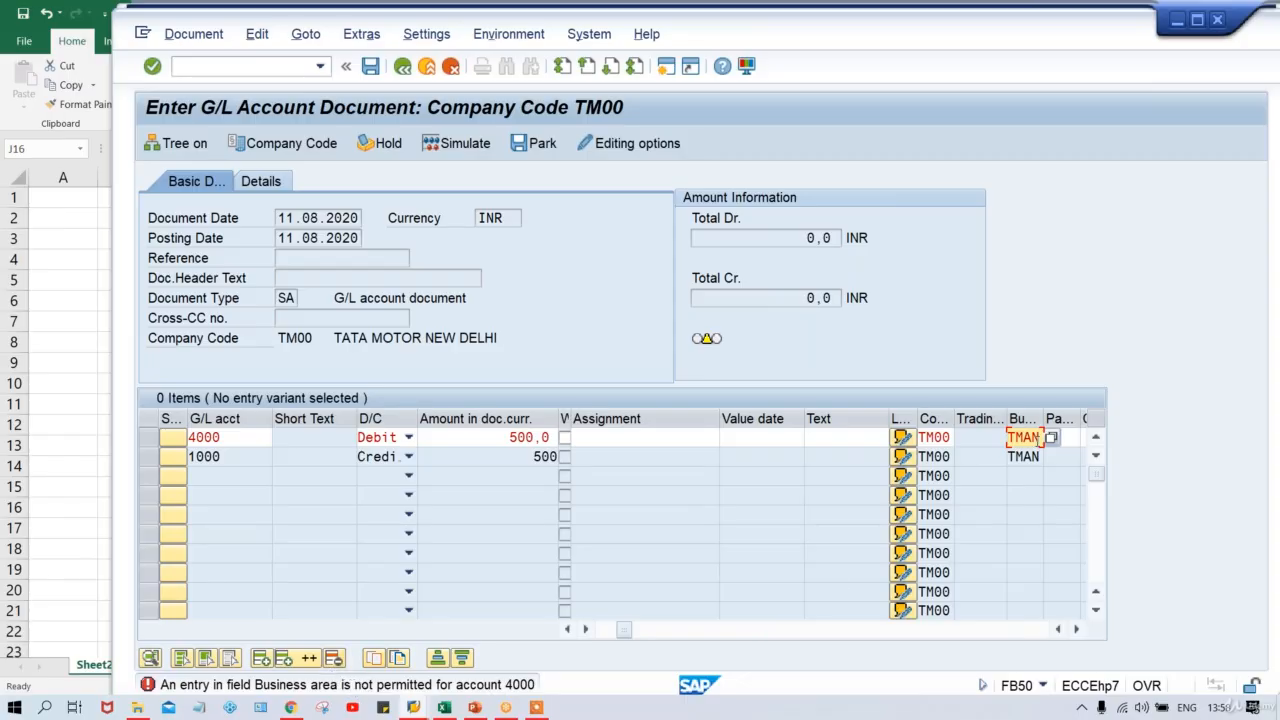
Clear the TMAN business area from both lines.
{"action": "key", "text": "Delete"}
{"action": "key", "text": "Delete"}
{"action": "key", "text": "Delete"}
{"action": "key", "text": "Delete"}
{"action": "key", "text": "Return"}
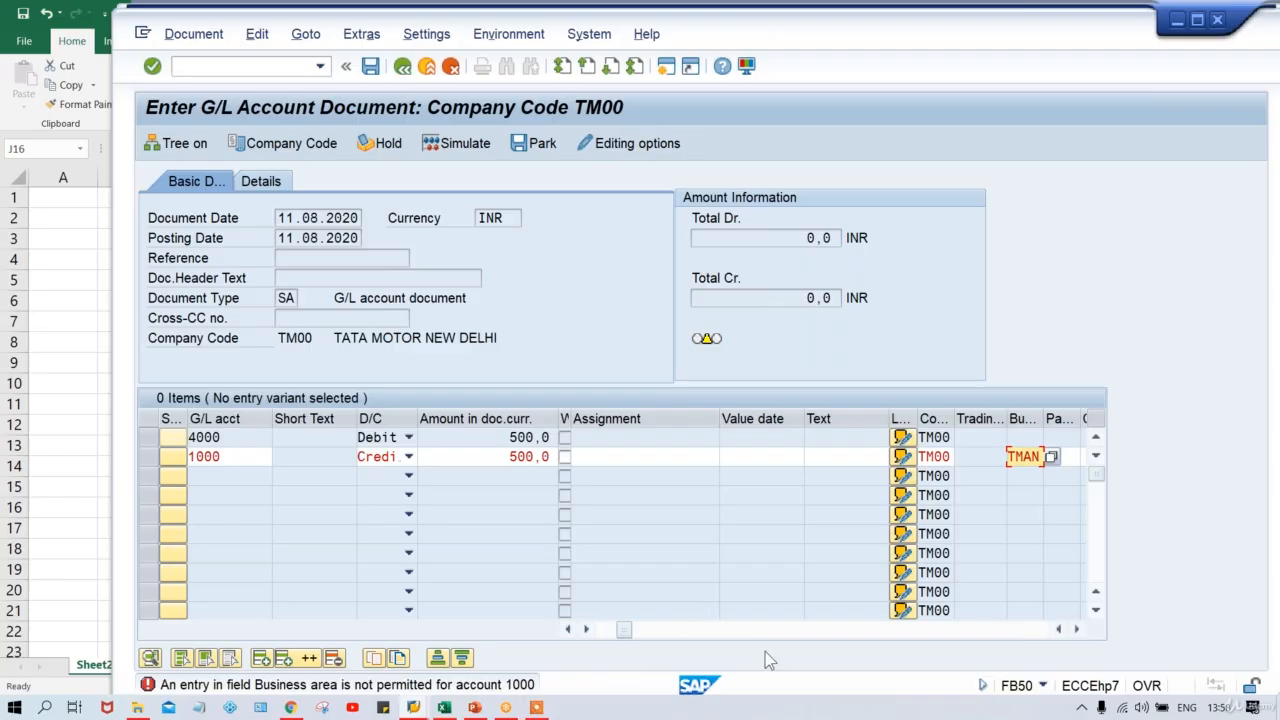
{"action": "key", "text": "BackSpace"}
{"action": "key", "text": "BackSpace"}
{"action": "key", "text": "BackSpace"}
{"action": "key", "text": "BackSpace"}
{"action": "left_click", "coordinate": [234, 458]}
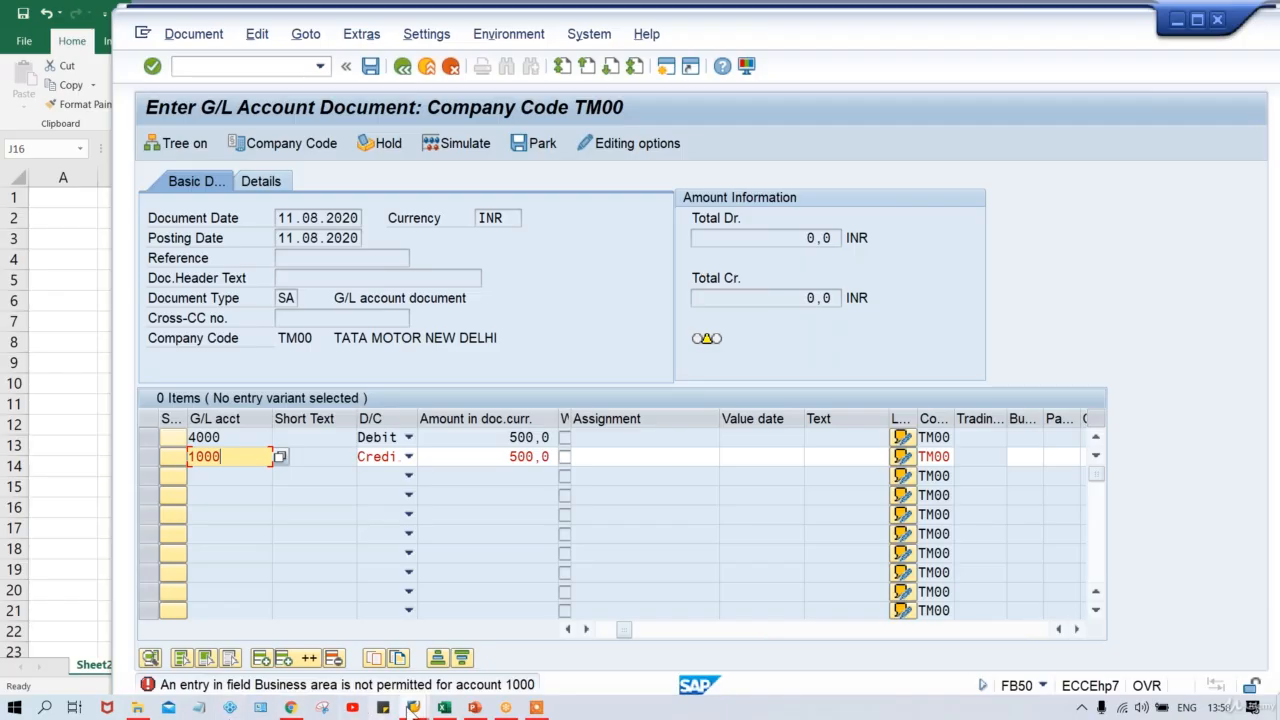
Copy field status group G001 as new group Z001 in variant TFSV and save it.
{"action": "mouse_move", "coordinate": [413, 708]}
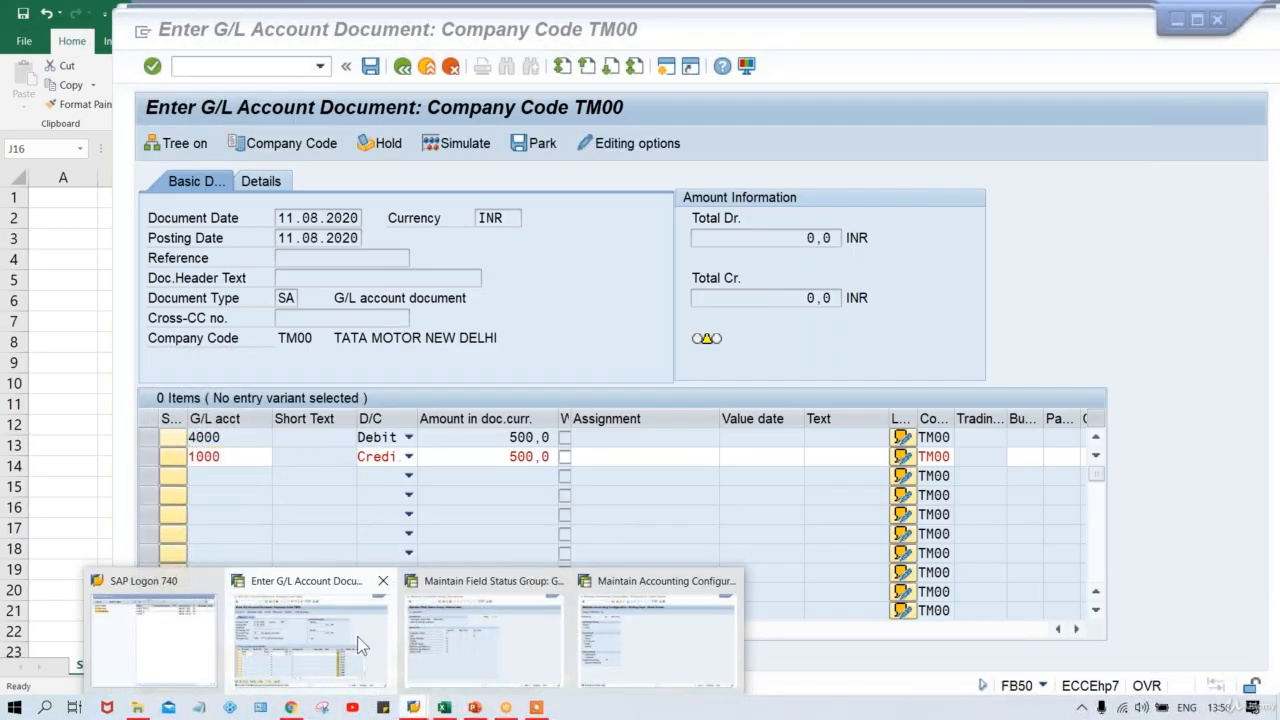
{"action": "left_click", "coordinate": [445, 632]}
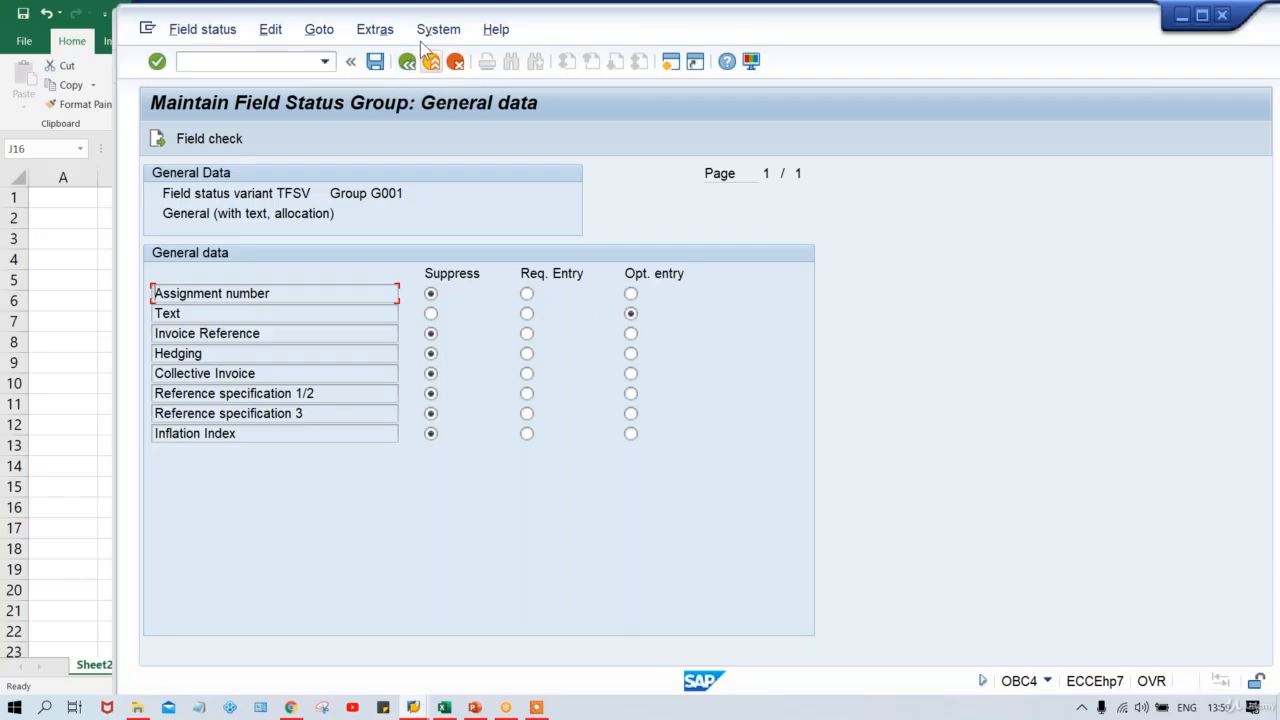
{"action": "left_click", "coordinate": [408, 63]}
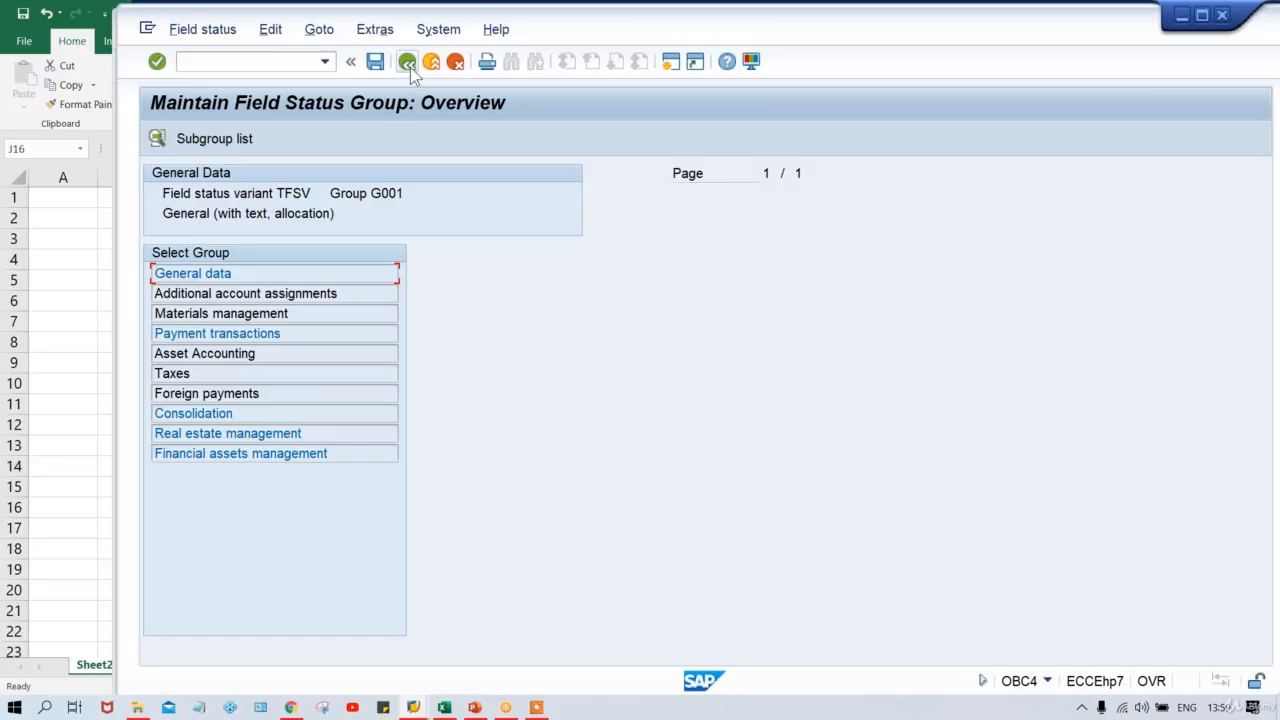
{"action": "left_click", "coordinate": [408, 63]}
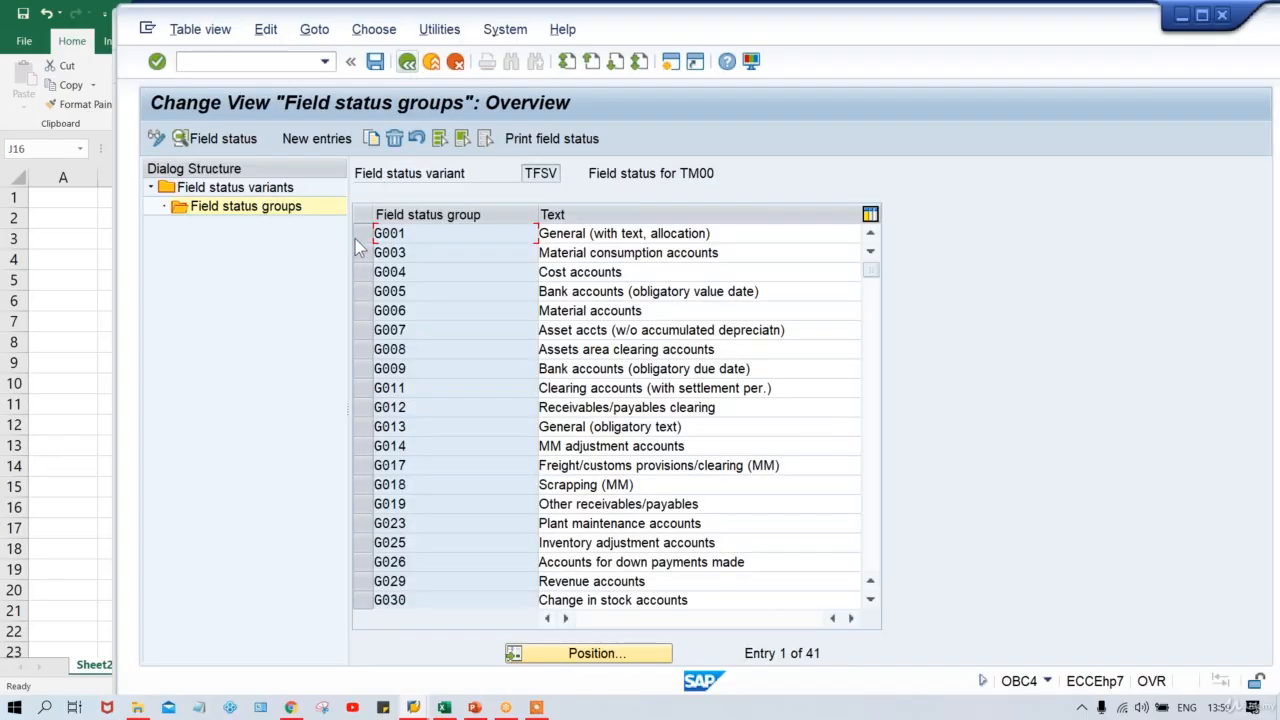
{"action": "left_click", "coordinate": [362, 238]}
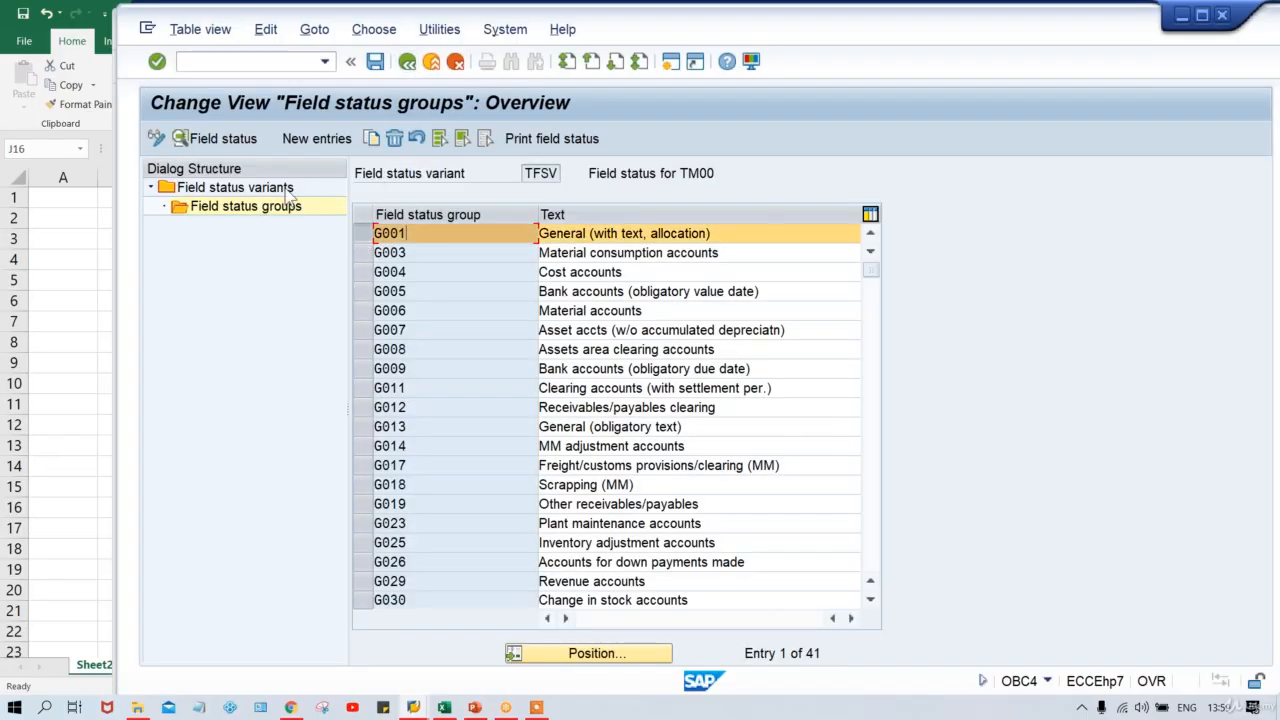
{"action": "left_click", "coordinate": [371, 141]}
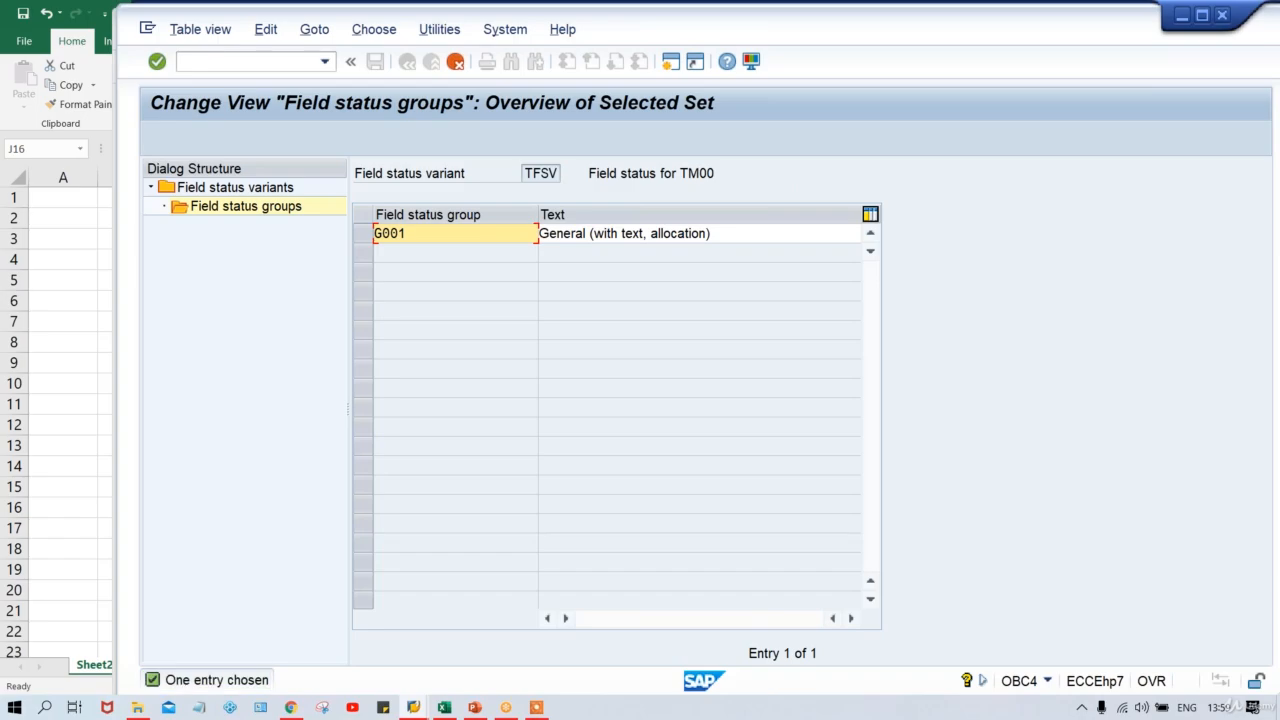
{"action": "type", "text": "Z"}
{"action": "key", "text": "Return"}
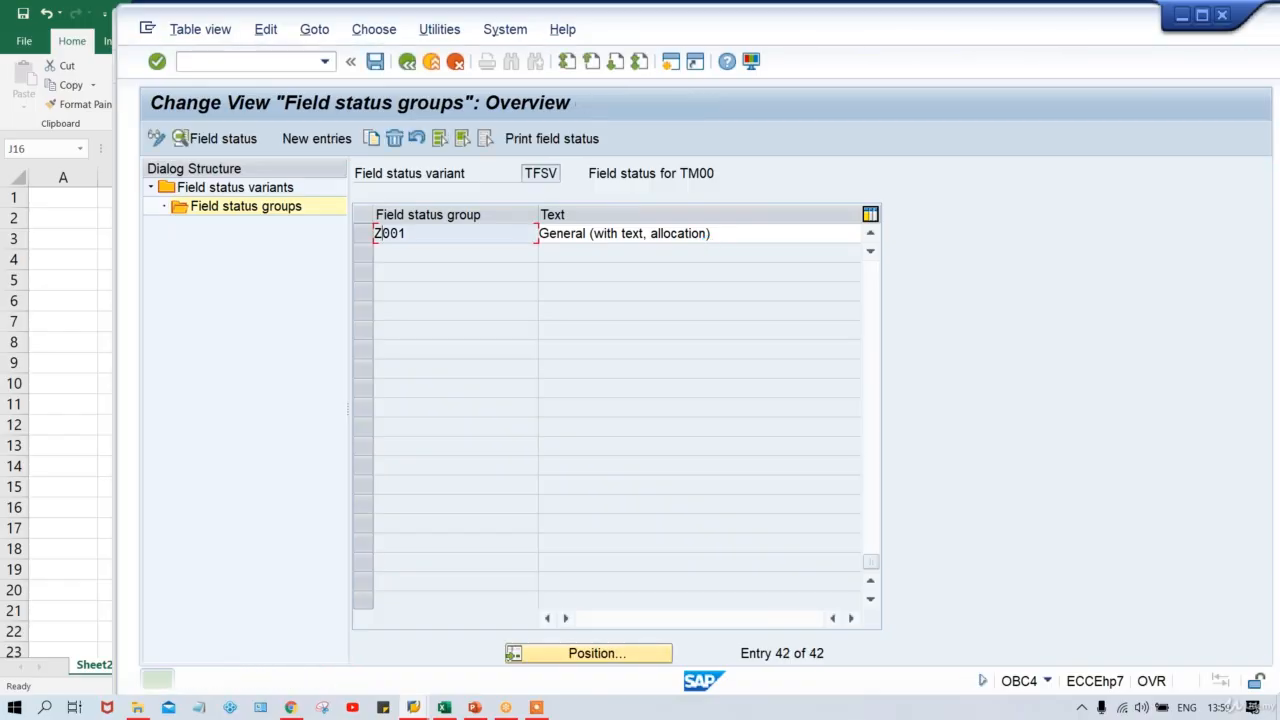
{"action": "key", "text": "ctrl+s"}
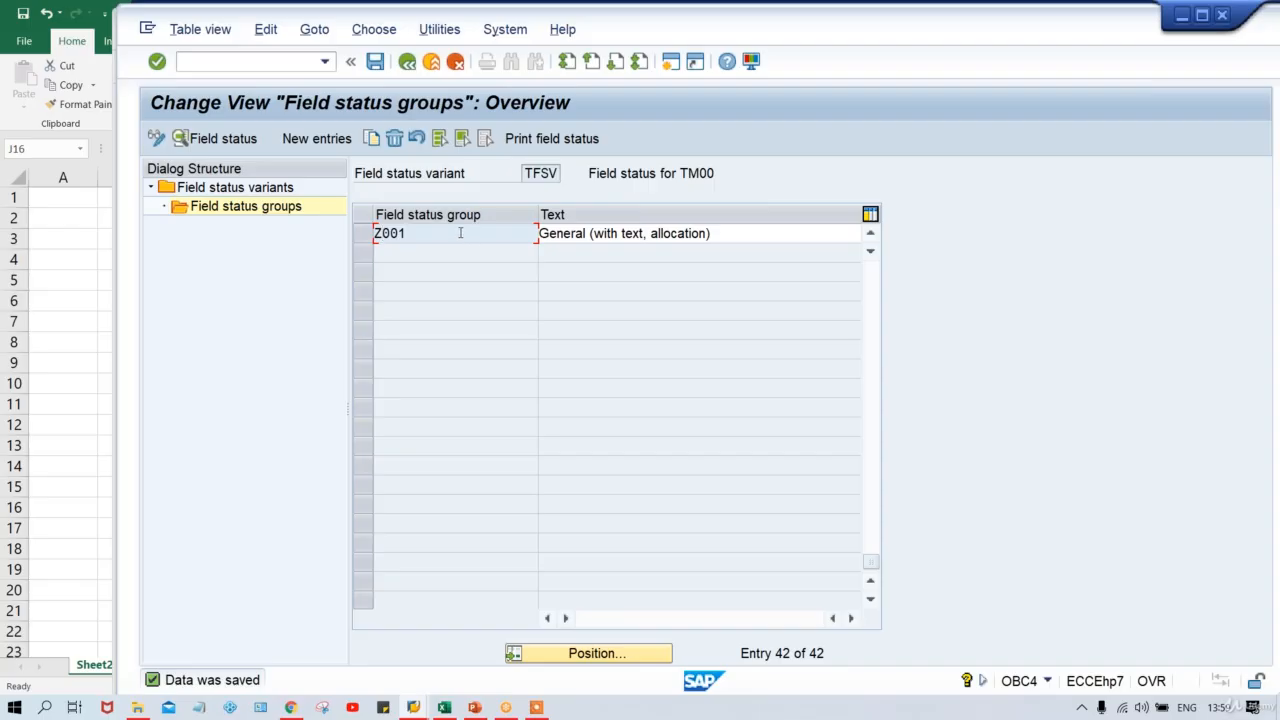
{"action": "left_click", "coordinate": [413, 707]}
Run /NFS00 and open G/L account 1000 HDFC BANK ACT. under ASSET ACCOUNTS for changing.
{"action": "left_click", "coordinate": [649, 650]}
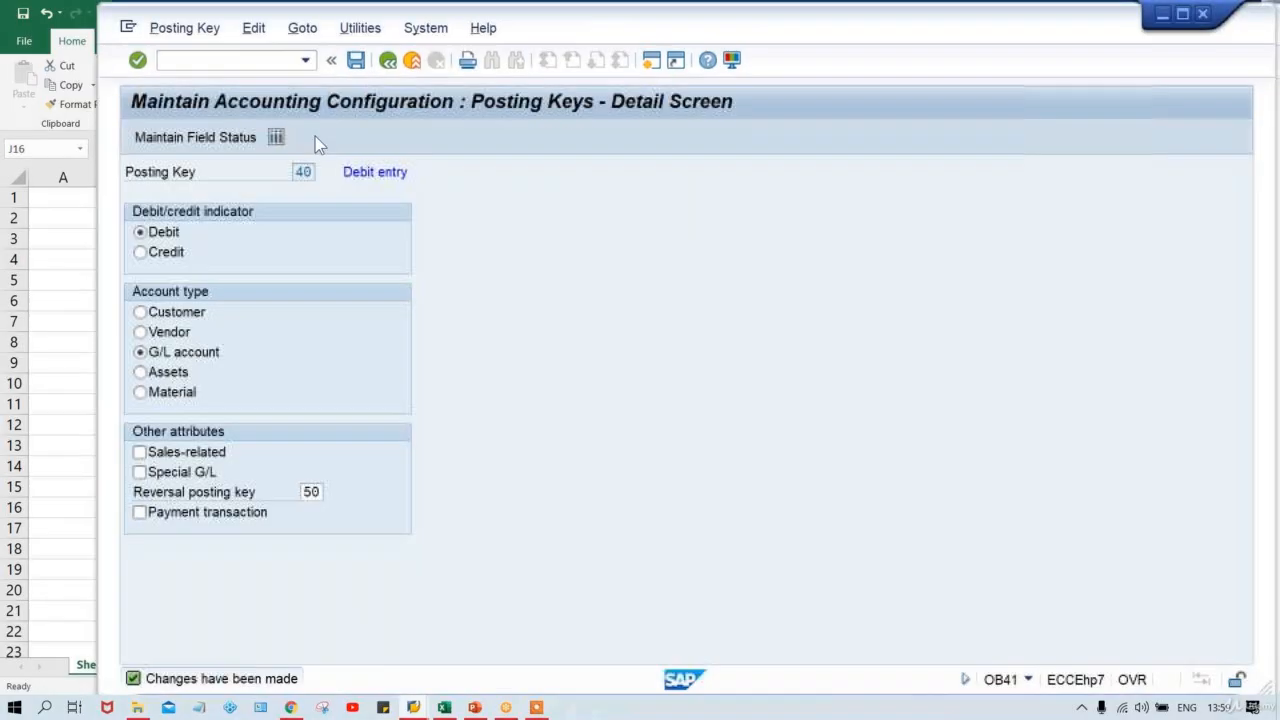
{"action": "left_click", "coordinate": [230, 60]}
{"action": "type", "text": "F"}
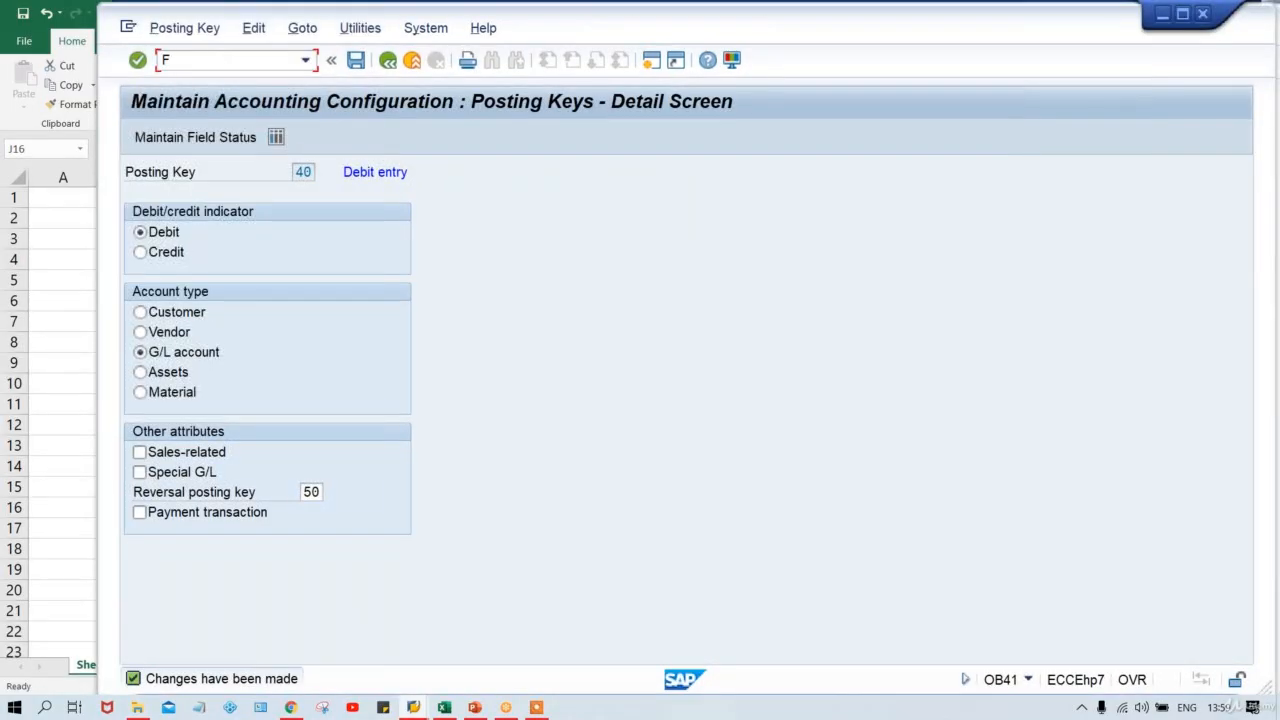
{"action": "key", "text": "BackSpace"}
{"action": "type", "text": "/NFS00"}
{"action": "key", "text": "Return"}
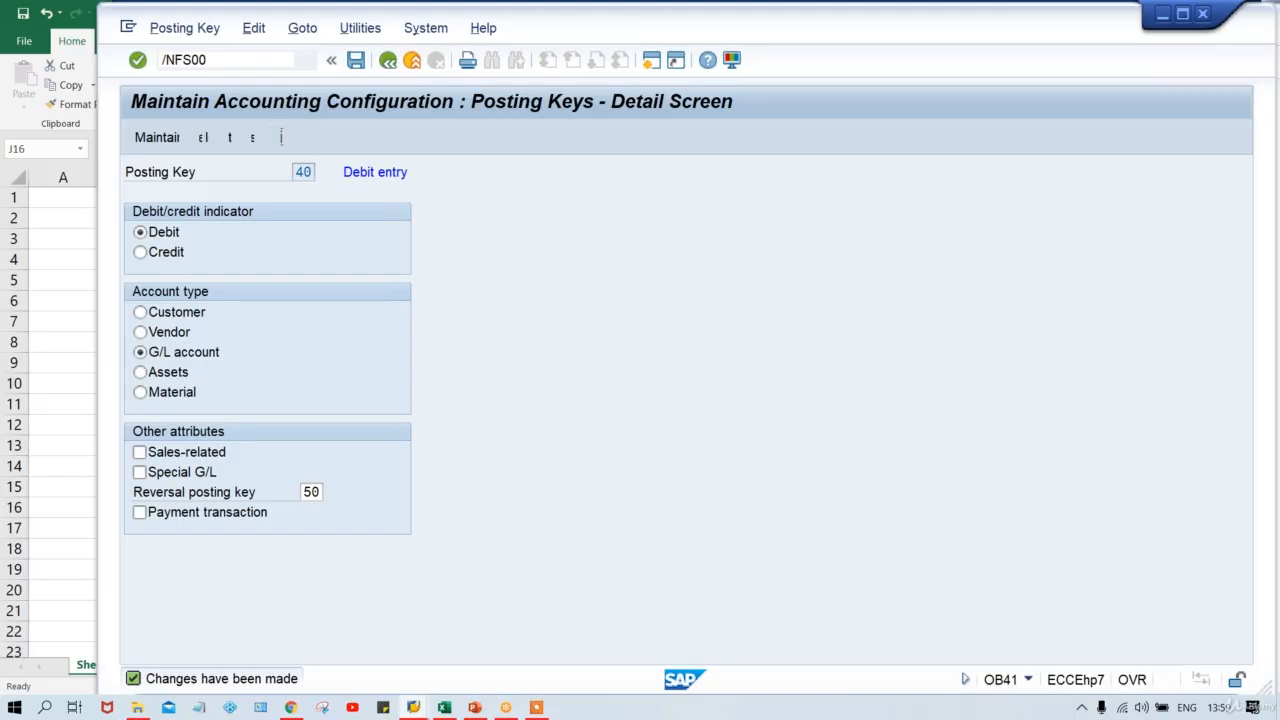
{"action": "left_click", "coordinate": [232, 229]}
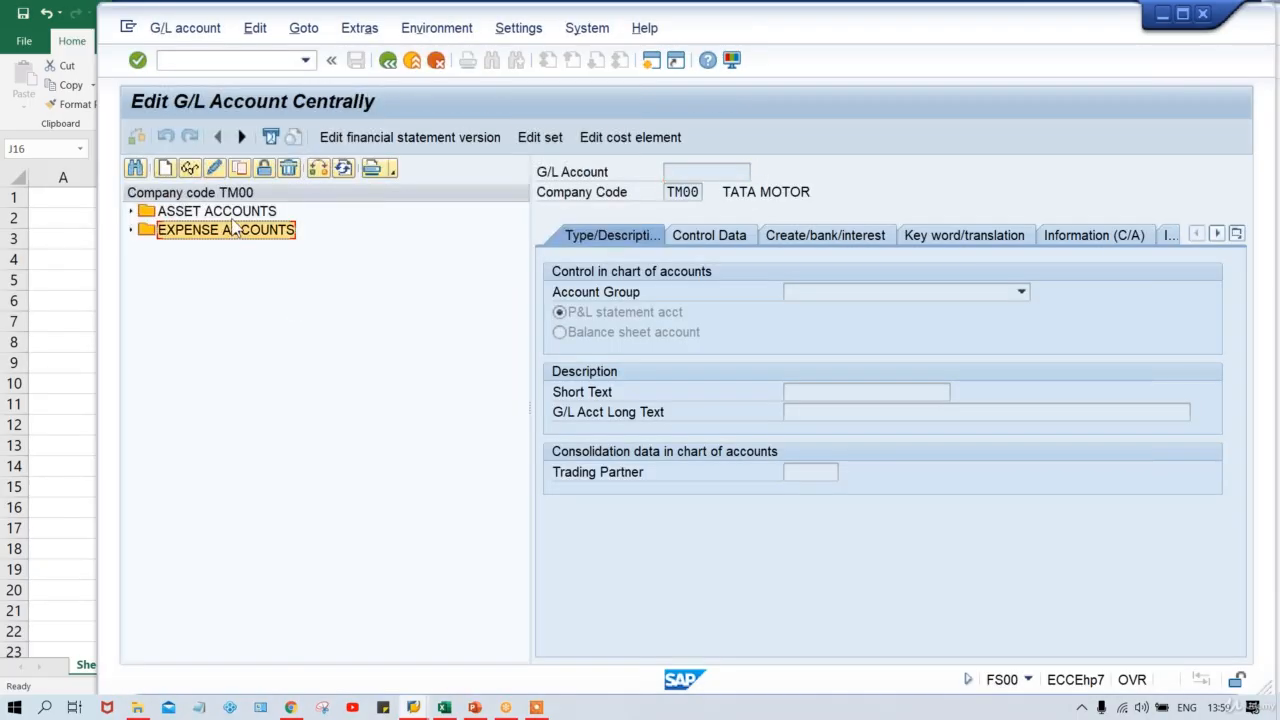
{"action": "key", "text": "Up"}
{"action": "key", "text": "Right"}
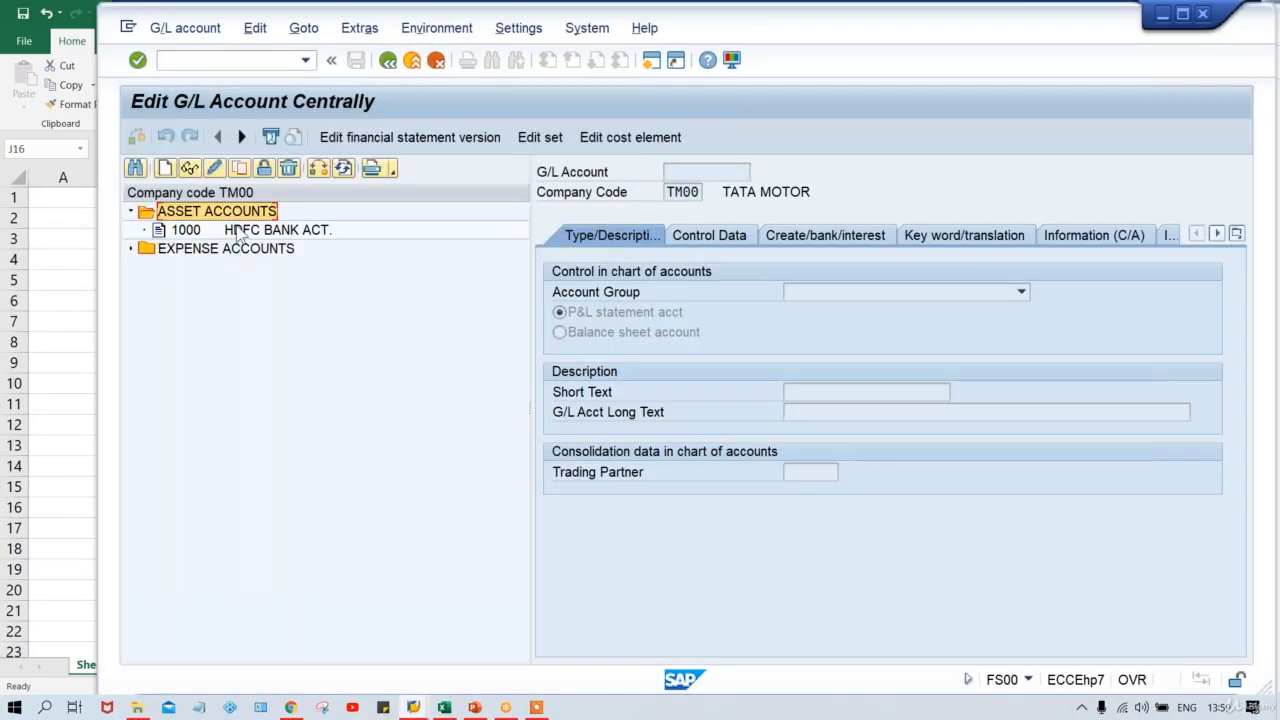
{"action": "left_click", "coordinate": [232, 229]}
{"action": "left_click", "coordinate": [212, 167]}
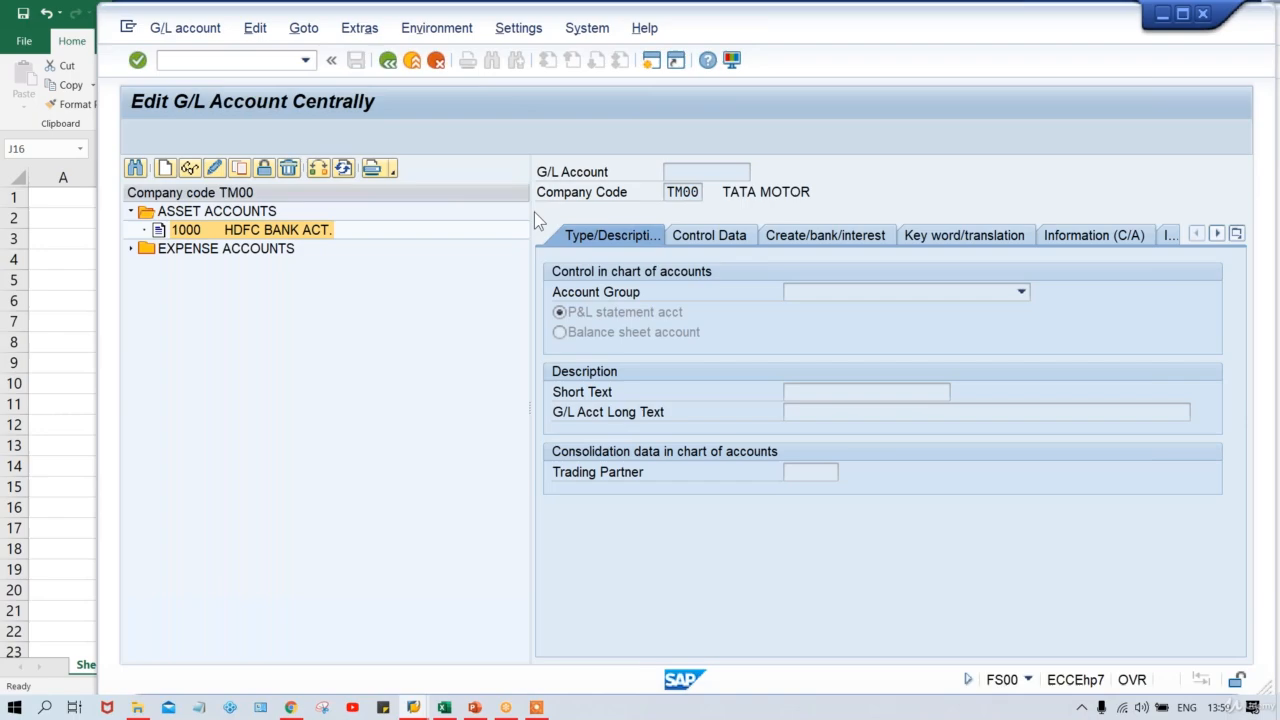
Change account 1000's field status group from G001 to Z001 and save.
{"action": "left_click", "coordinate": [825, 235]}
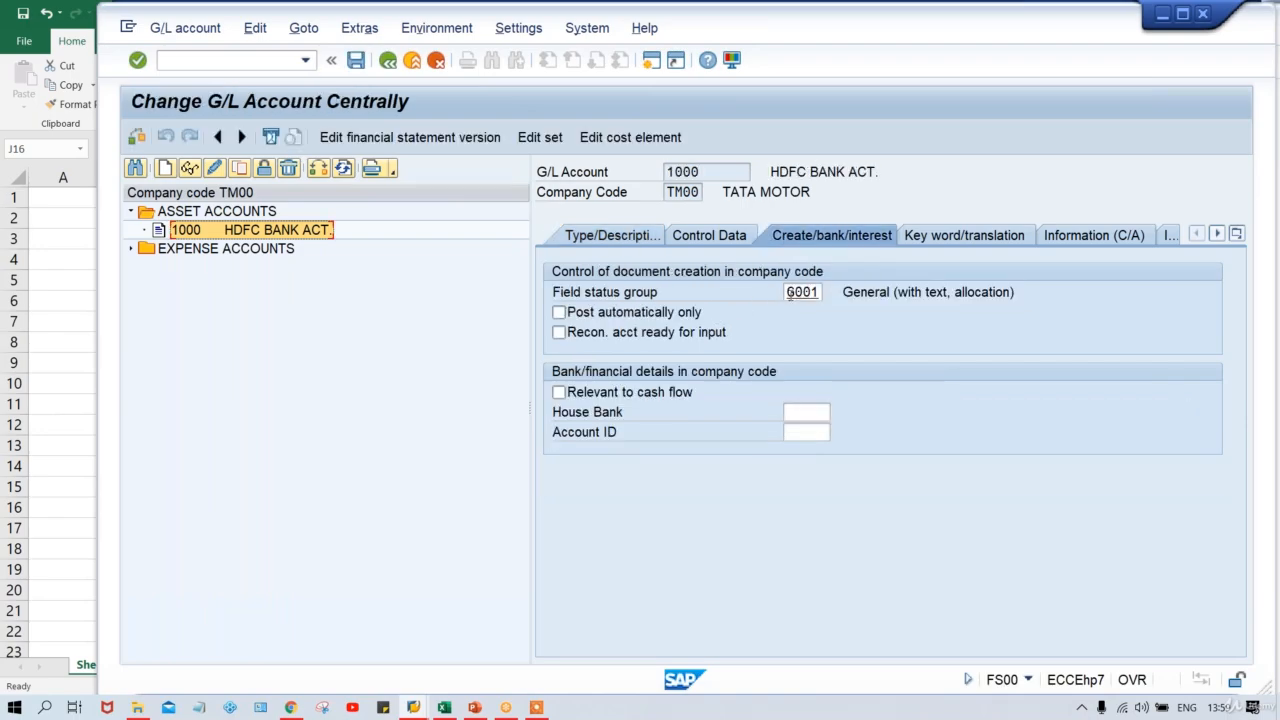
{"action": "left_click", "coordinate": [795, 292]}
{"action": "type", "text": "Z"}
{"action": "key", "text": "ctrl+s"}
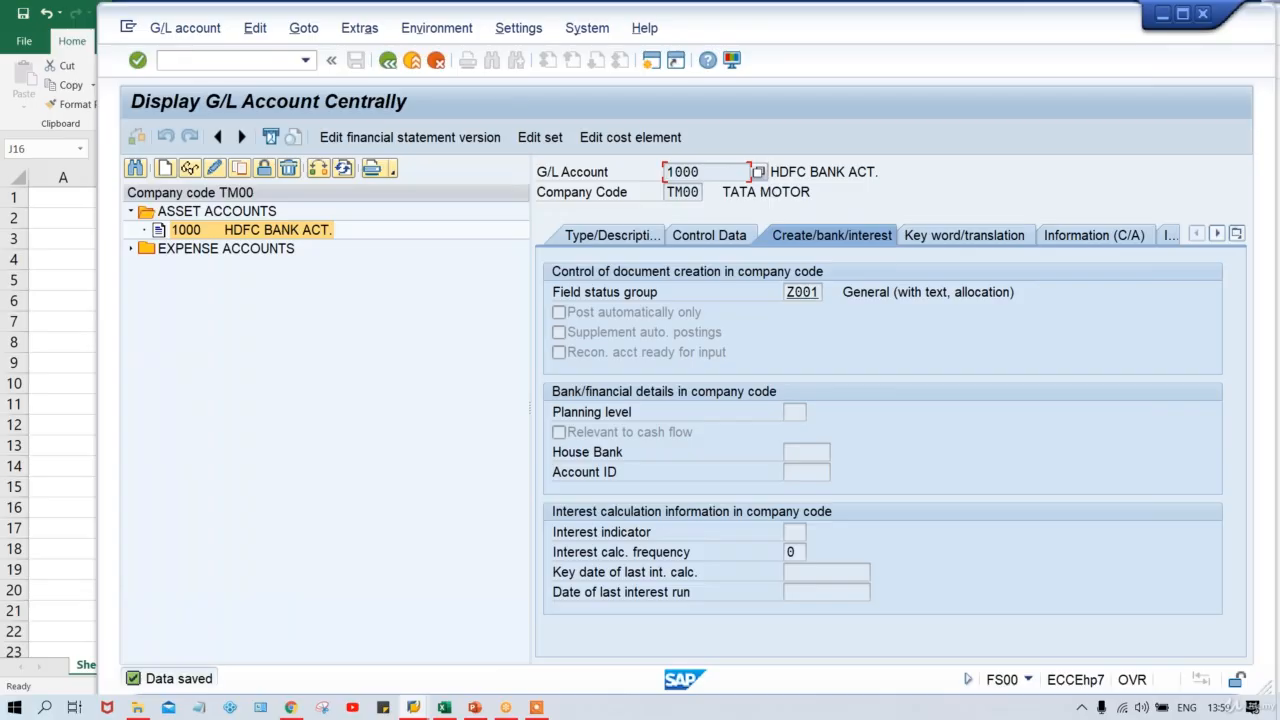
{"action": "key", "text": "alt+Tab"}
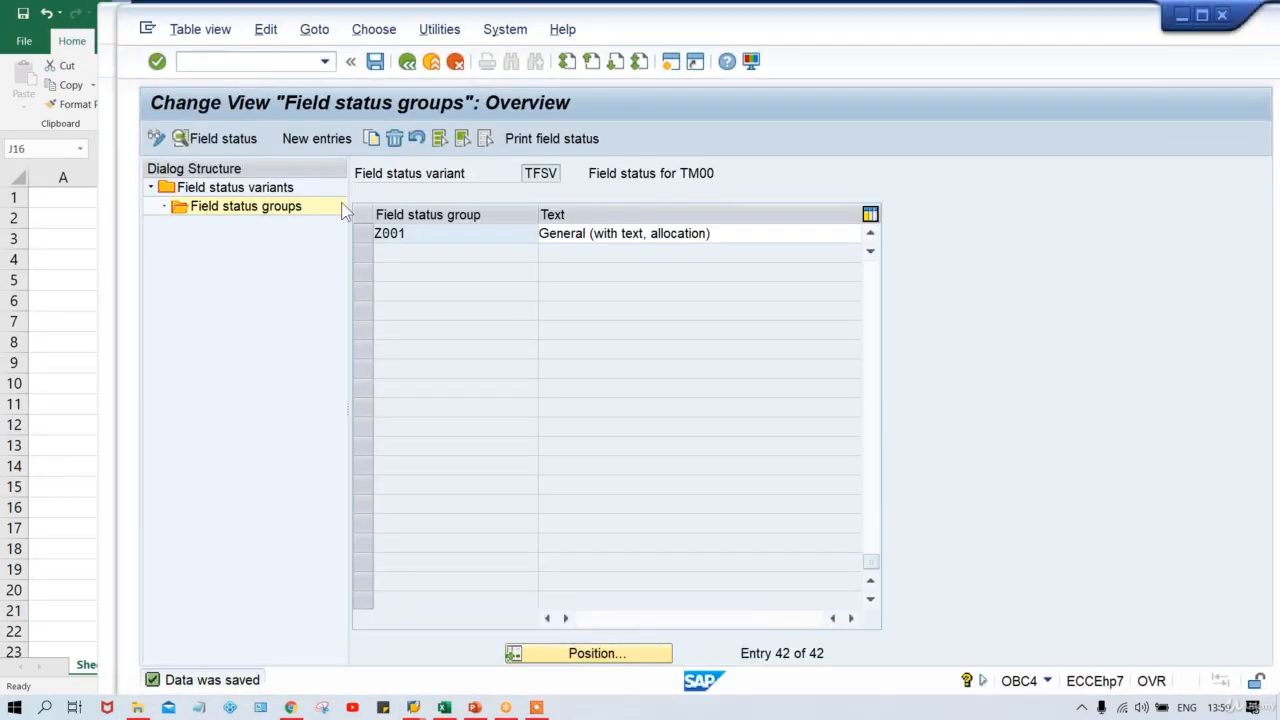
In Z001's General data, make Assignment number an optional entry and save.
{"action": "left_click", "coordinate": [385, 230]}
{"action": "left_click", "coordinate": [195, 137]}
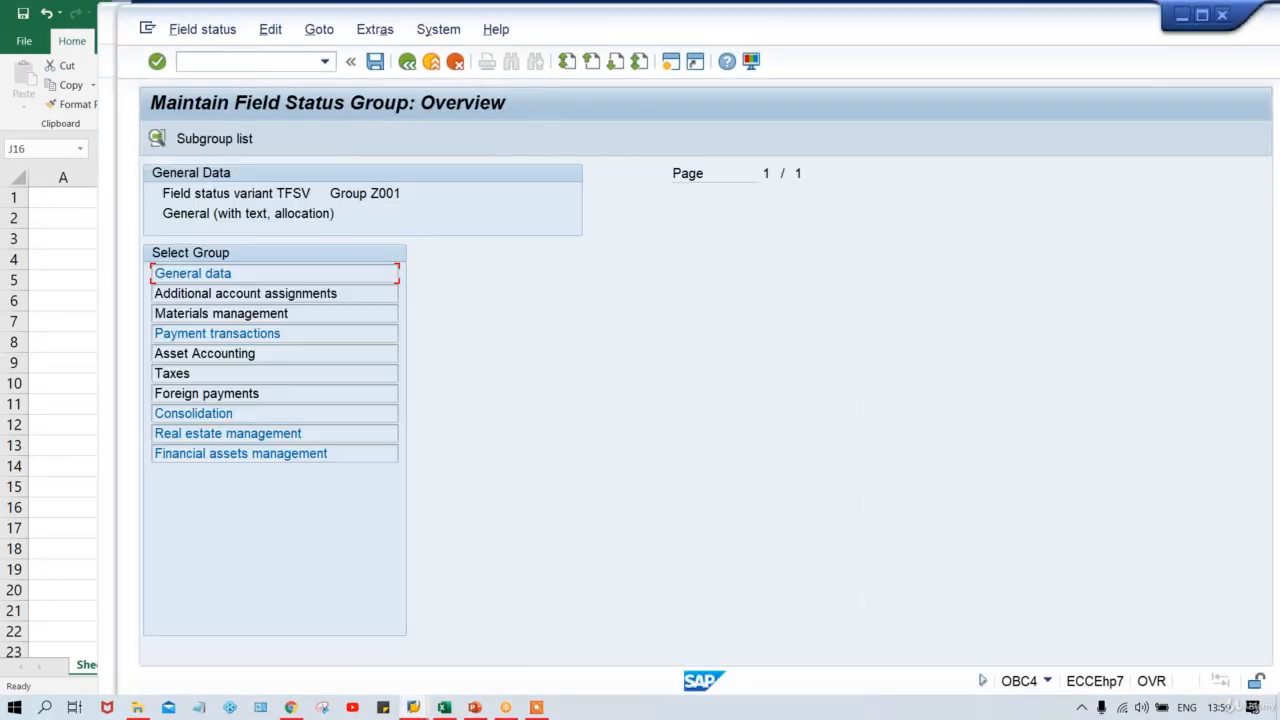
{"action": "double_click", "coordinate": [308, 275]}
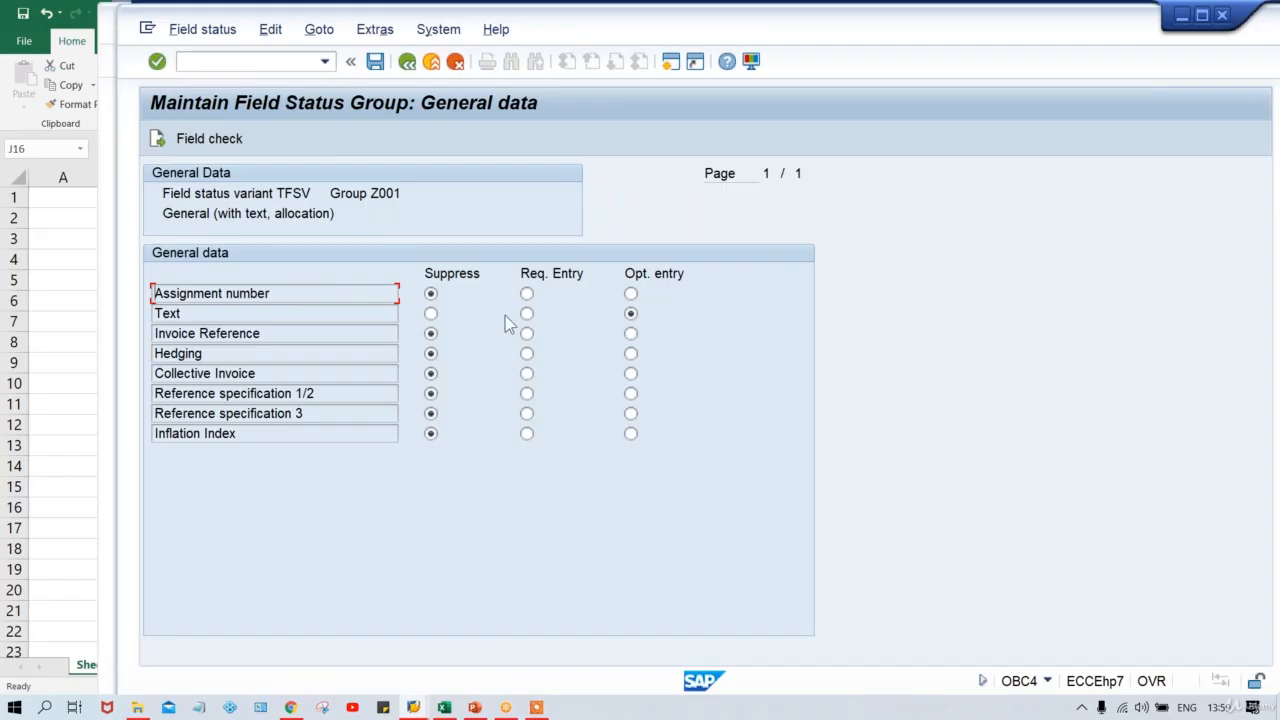
{"action": "left_click", "coordinate": [630, 293]}
{"action": "key", "text": "F3"}
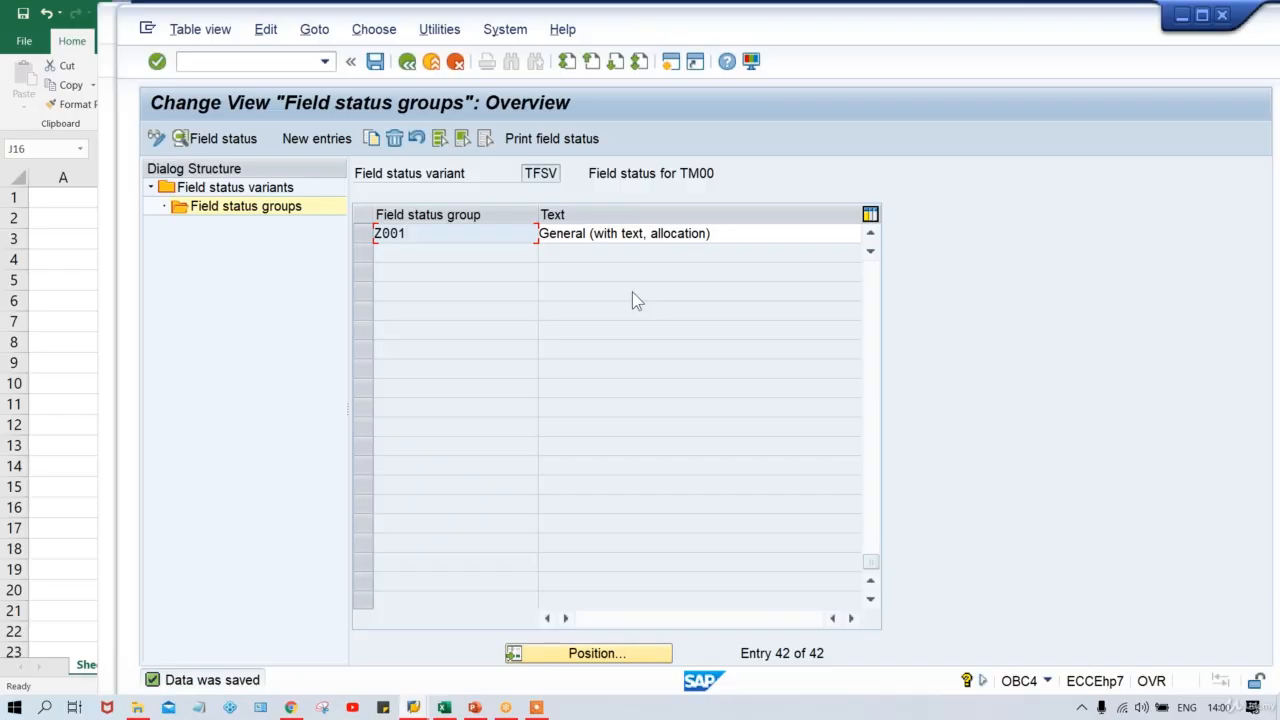
In Z001's Additional account assignments, make Business Area an optional entry and save.
{"action": "double_click", "coordinate": [509, 232]}
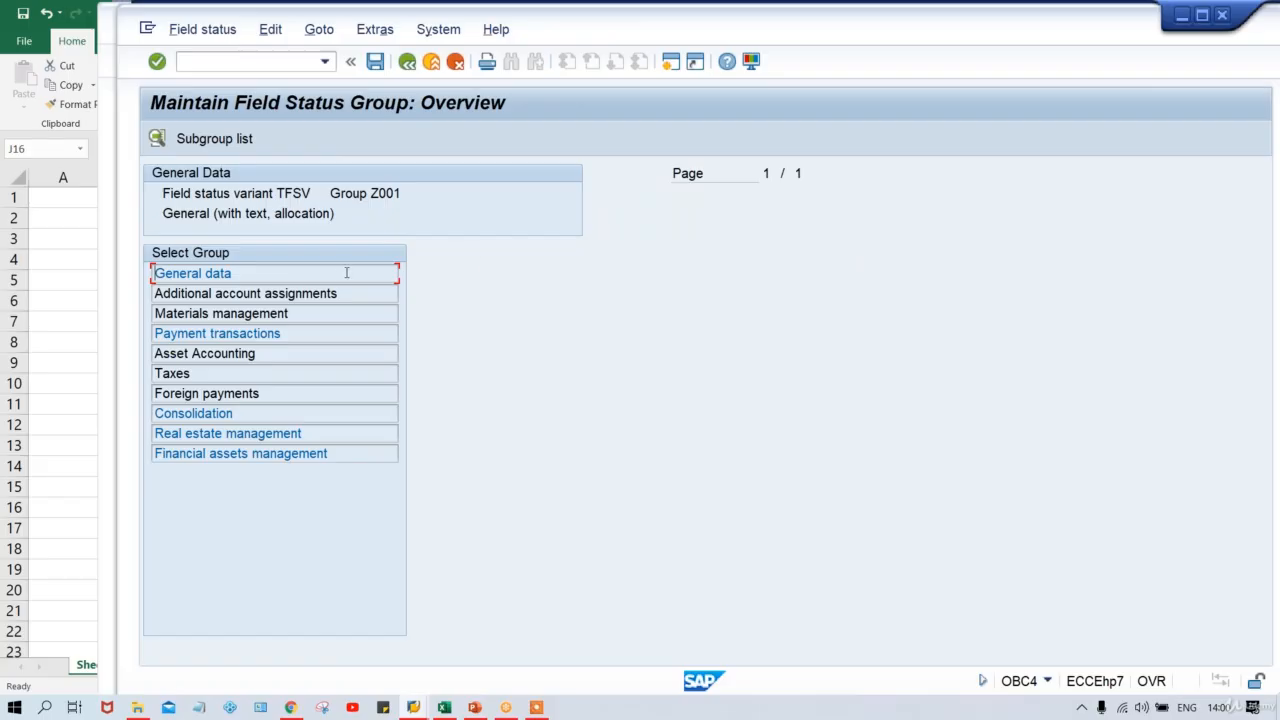
{"action": "double_click", "coordinate": [288, 294]}
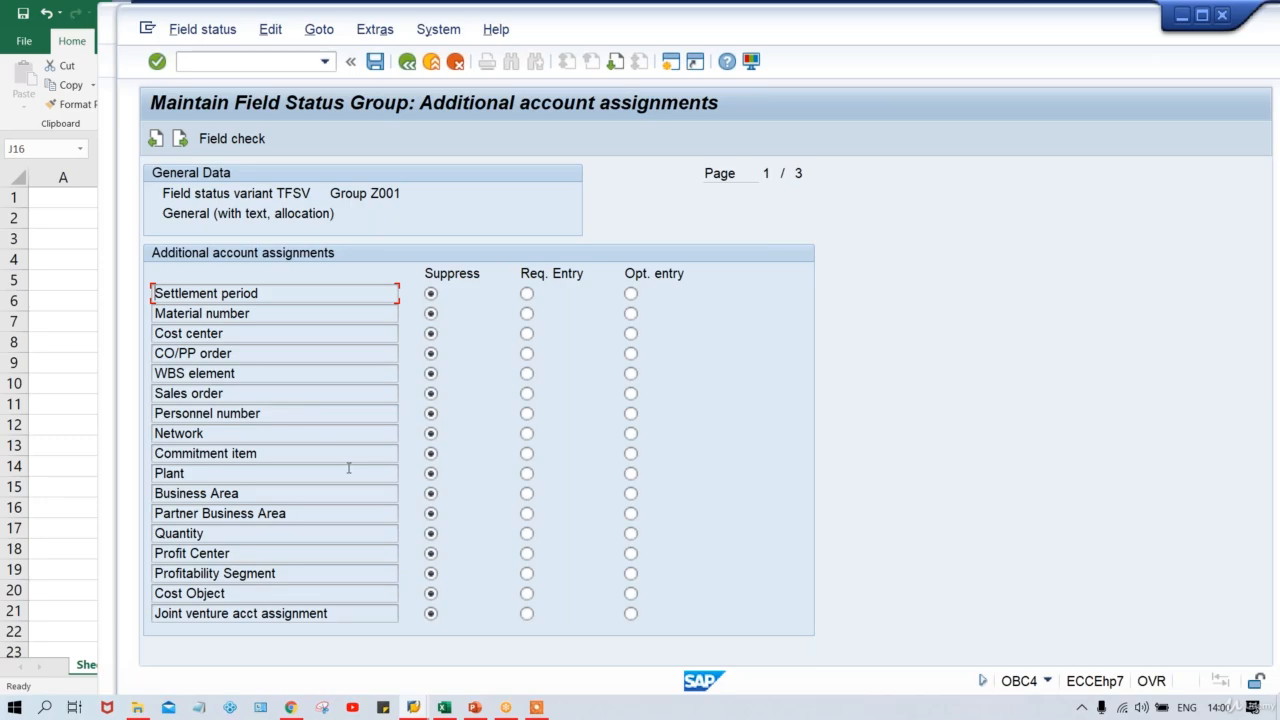
{"action": "left_click", "coordinate": [631, 494]}
{"action": "key", "text": "ctrl+s"}
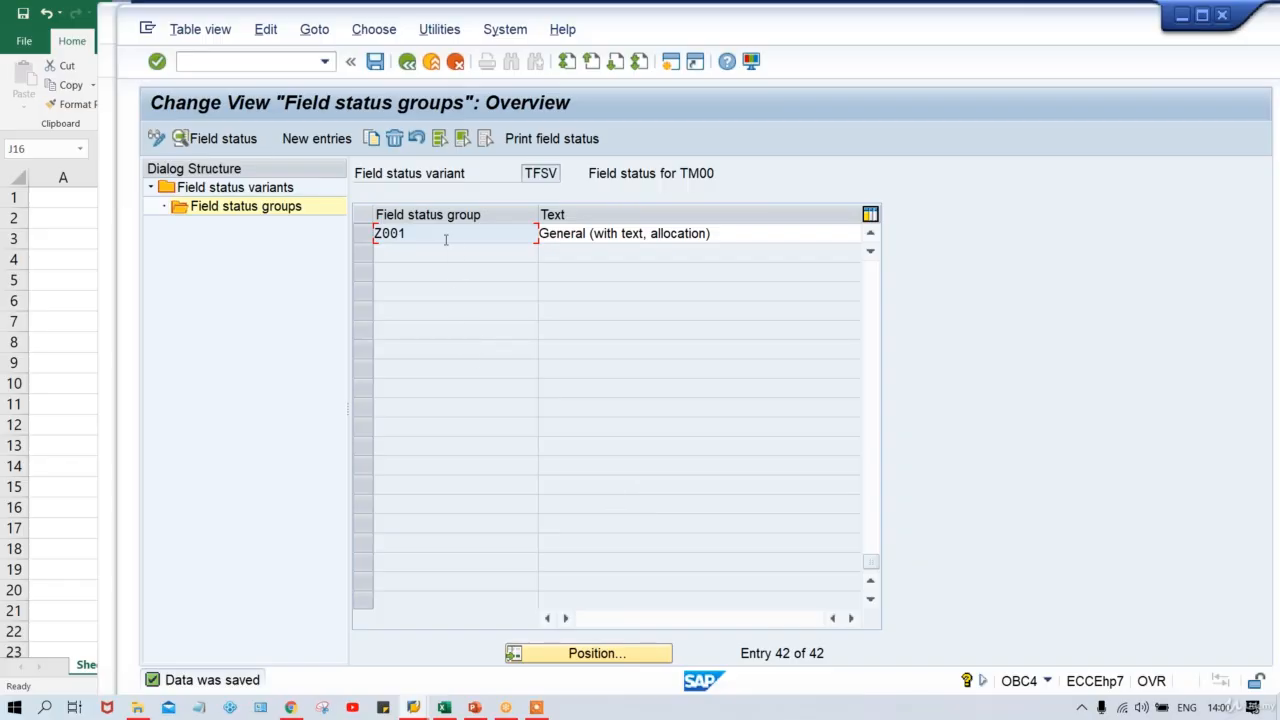
Replace the AUDIT FEE DR. row with BANK ACT. moved into F5:G5, amount 500.
{"action": "left_click", "coordinate": [444, 707]}
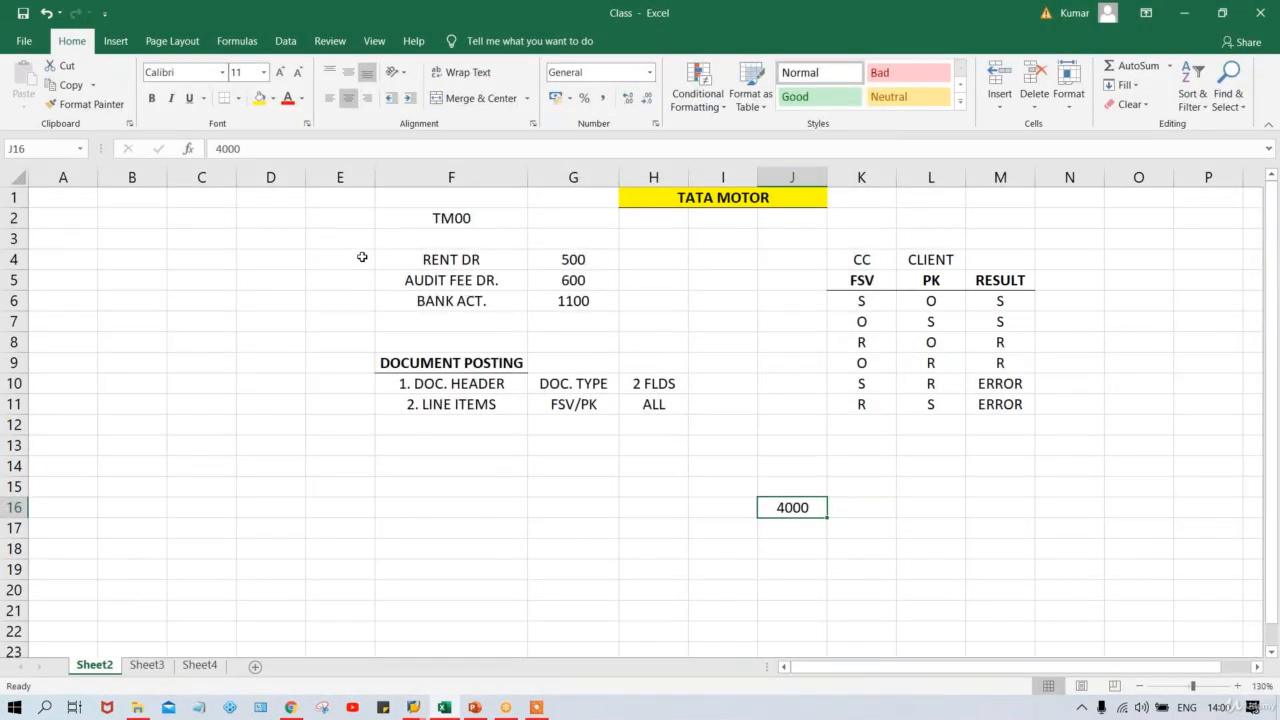
{"action": "left_click_drag", "start_coordinate": [426, 280], "coordinate": [573, 280]}
{"action": "key", "text": "Delete"}
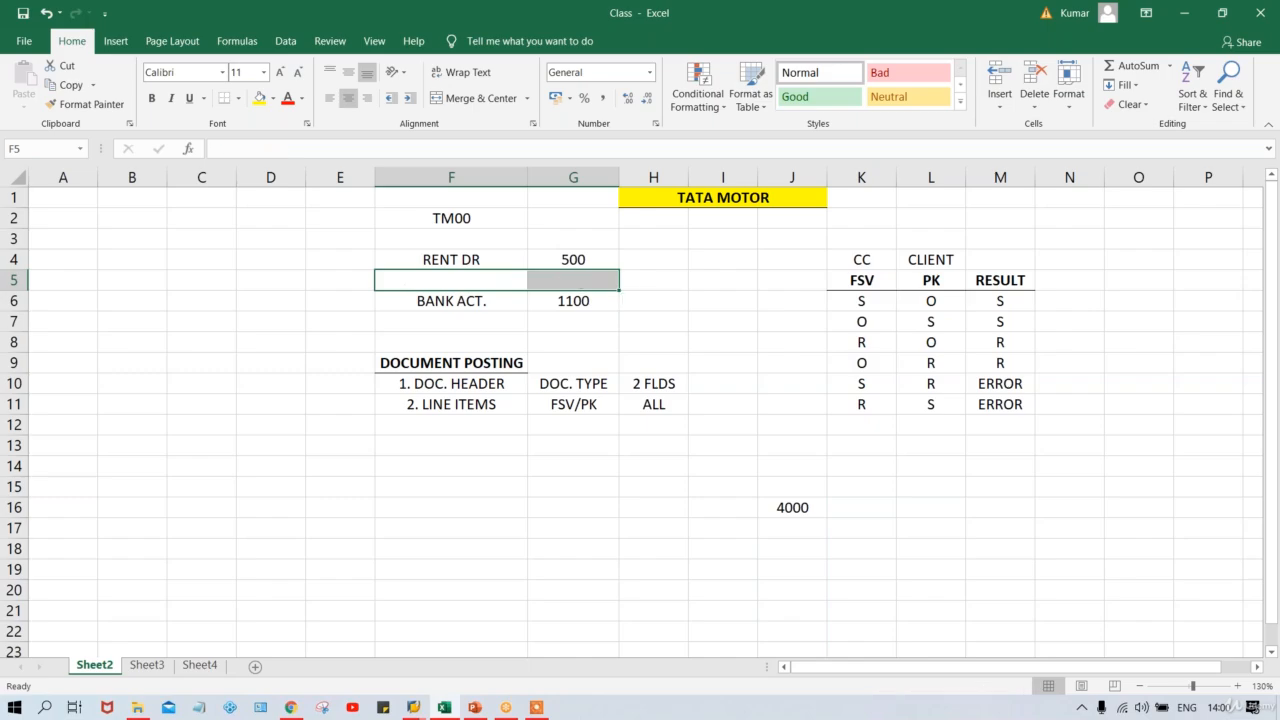
{"action": "left_click_drag", "start_coordinate": [500, 302], "coordinate": [567, 300]}
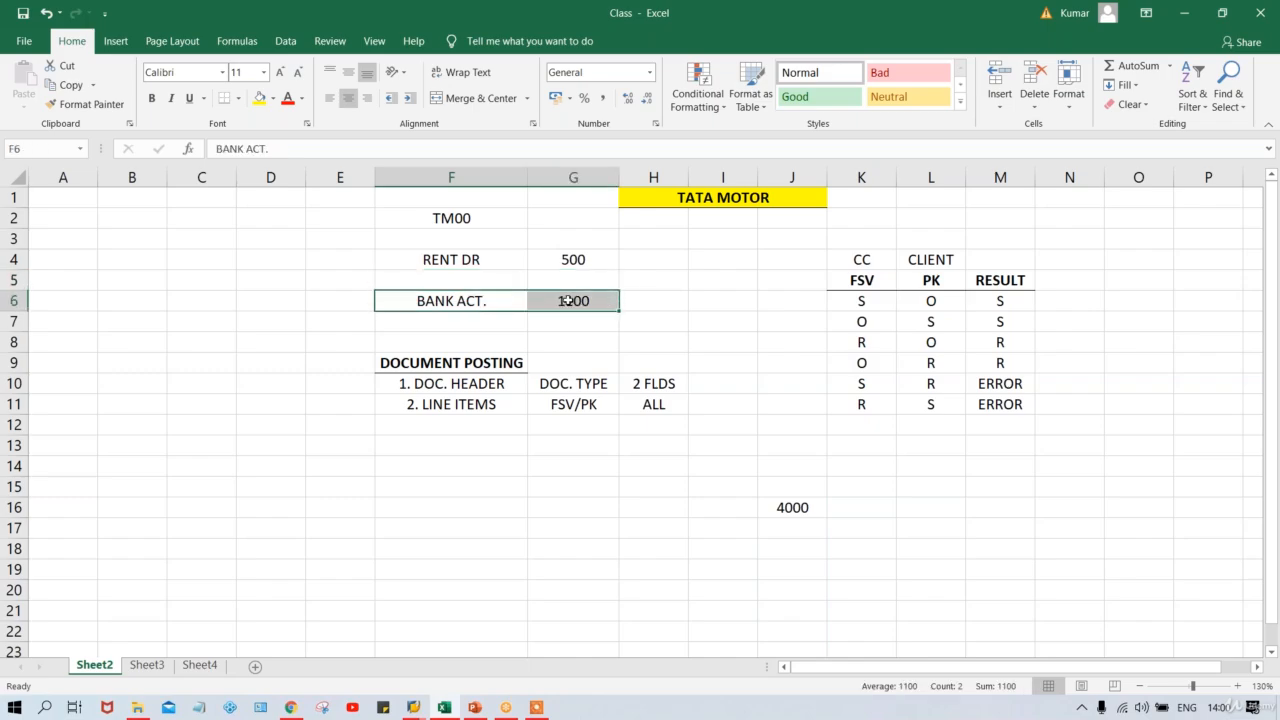
{"action": "key", "text": "ctrl+x"}
{"action": "left_click", "coordinate": [490, 280]}
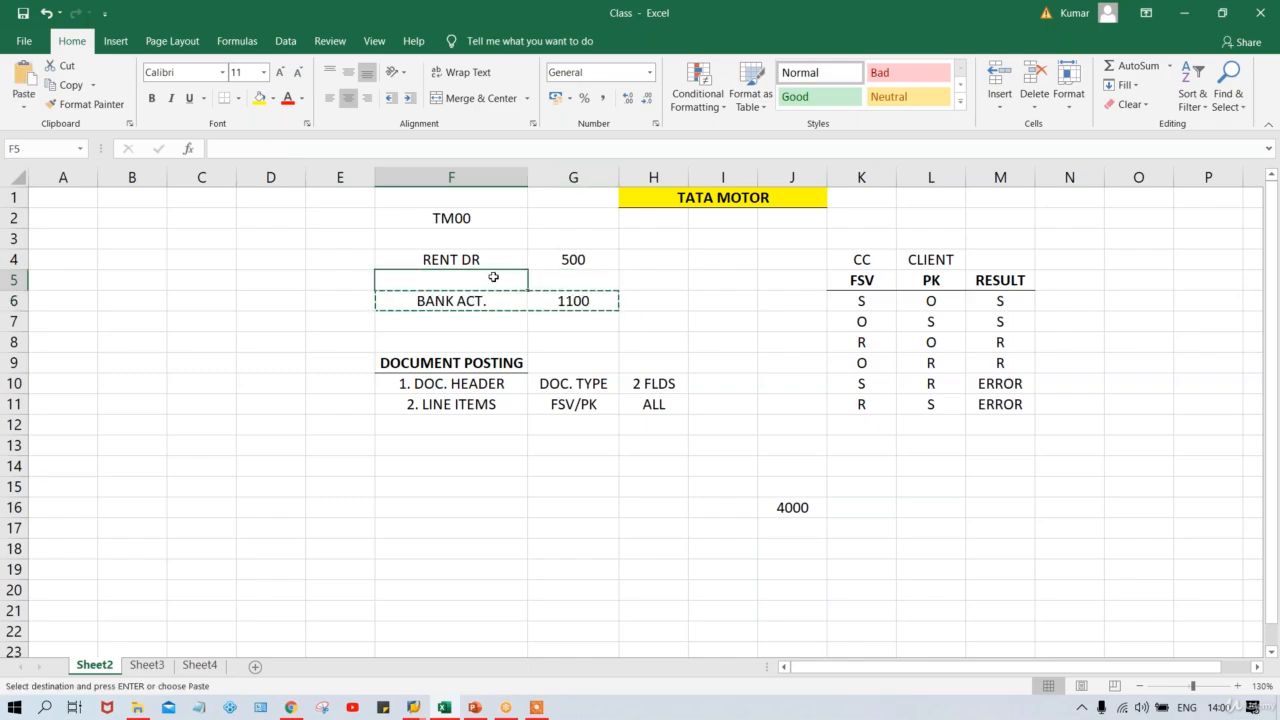
{"action": "key", "text": "ctrl+v"}
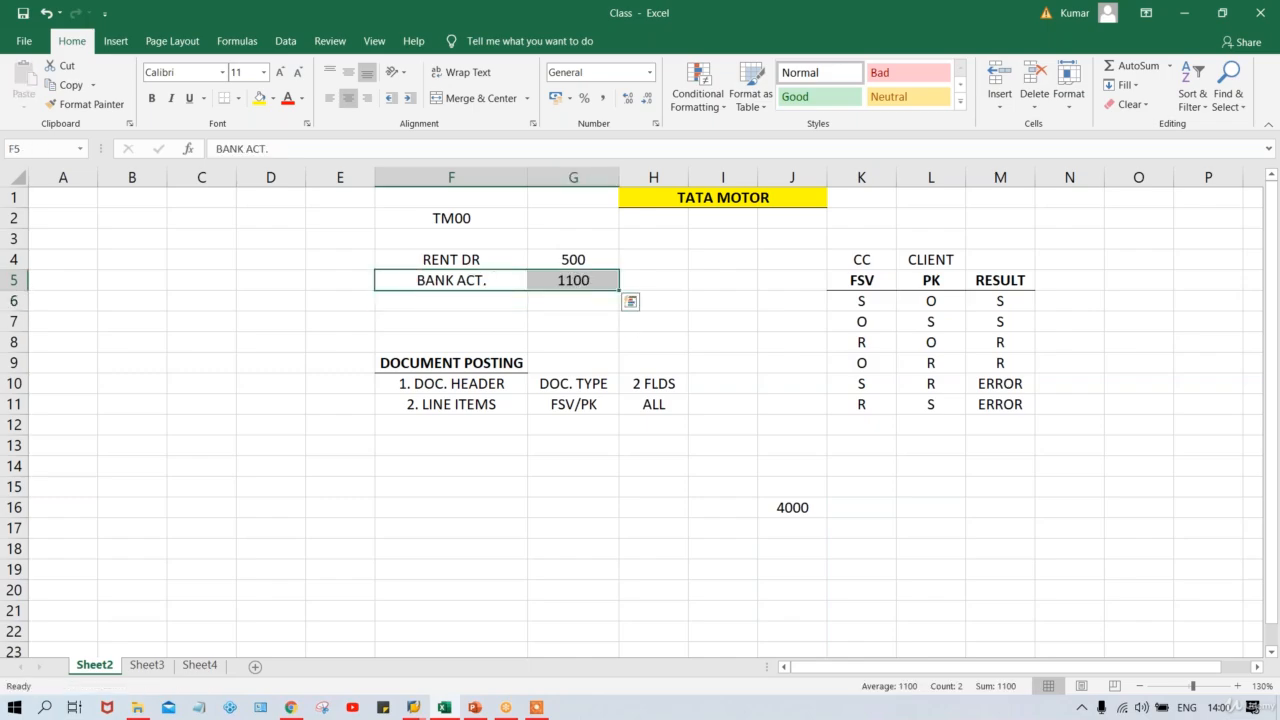
{"action": "left_click", "coordinate": [582, 280]}
{"action": "type", "text": "500"}
{"action": "key", "text": "Return"}
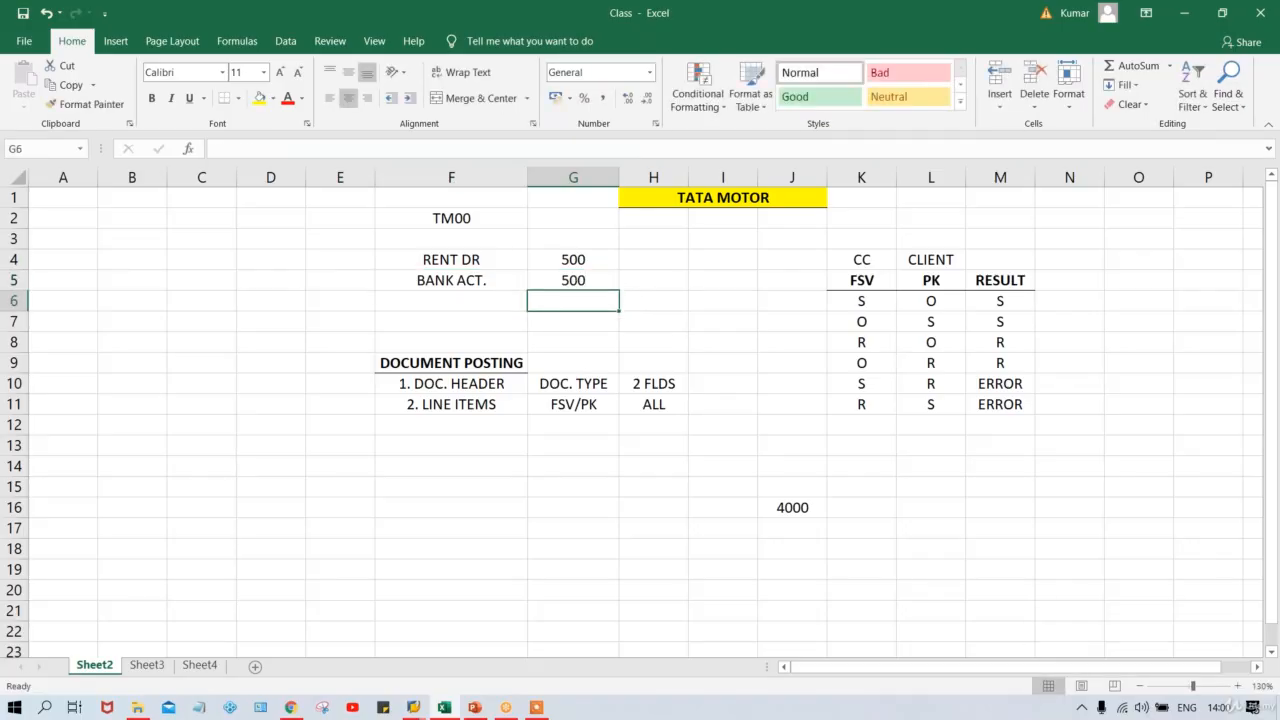
Enter G001 in E4 beside RENT DR and Z001 in E5 beside BANK ACT.
{"action": "left_click", "coordinate": [348, 264]}
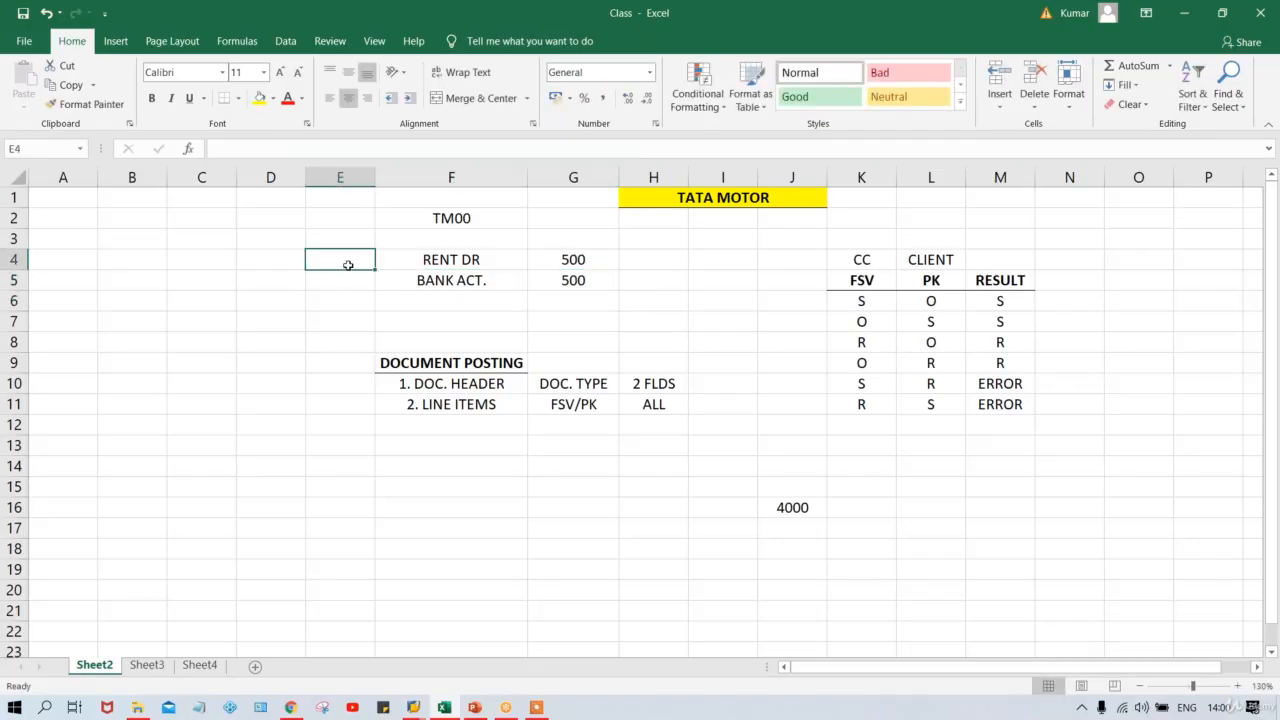
{"action": "type", "text": "G001"}
{"action": "key", "text": "Return"}
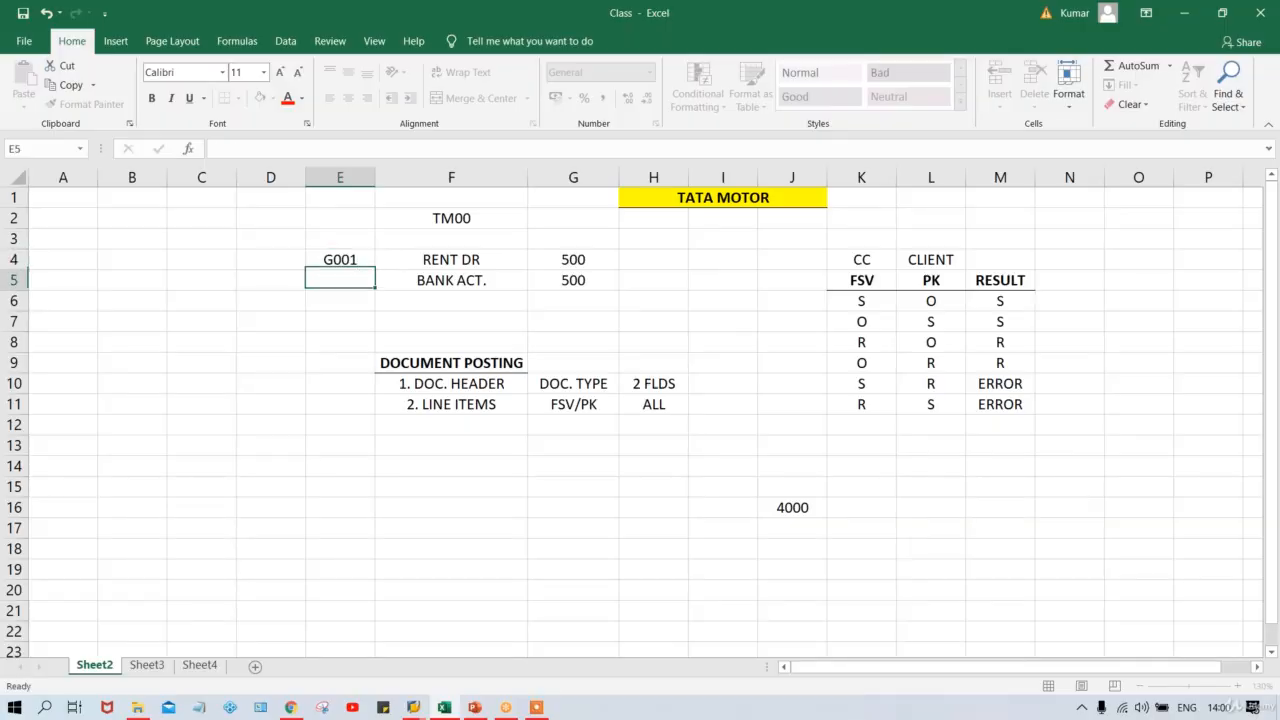
{"action": "type", "text": "Z001"}
{"action": "key", "text": "Return"}
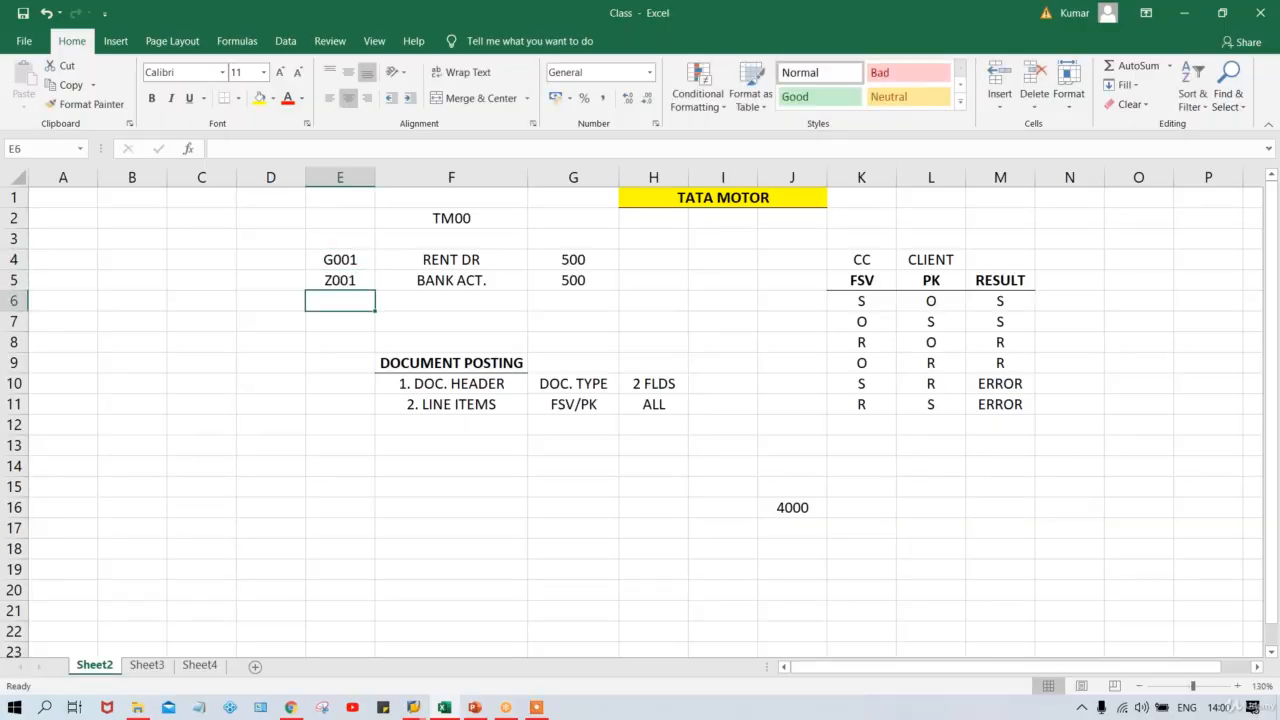
{"action": "left_click", "coordinate": [360, 262]}
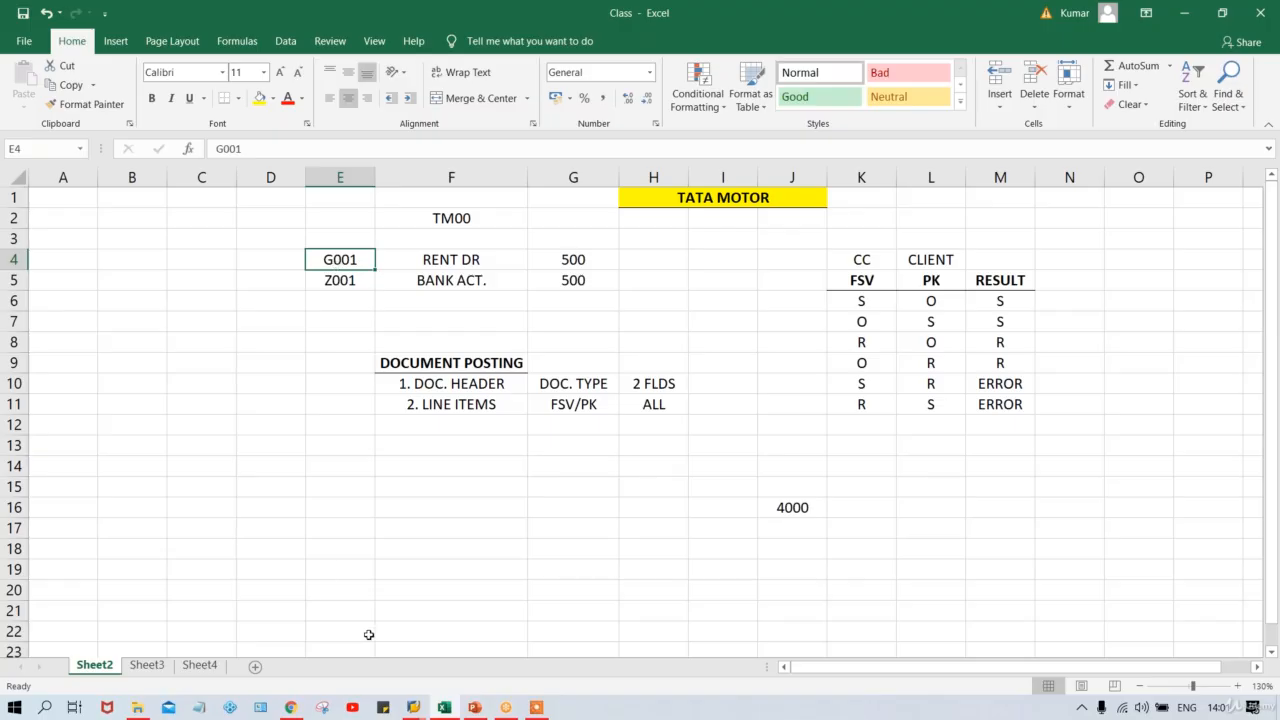
{"action": "left_click", "coordinate": [414, 707]}
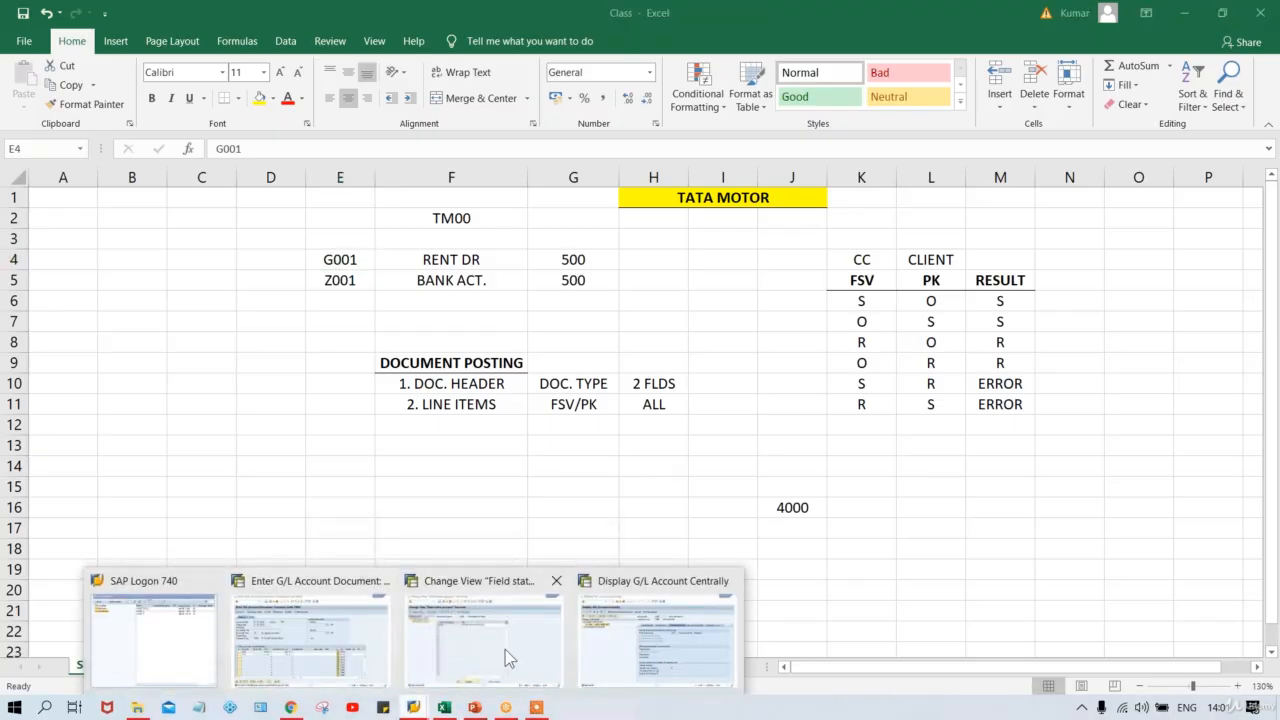
Go back from the field status groups to the Field status variants list.
{"action": "left_click", "coordinate": [477, 651]}
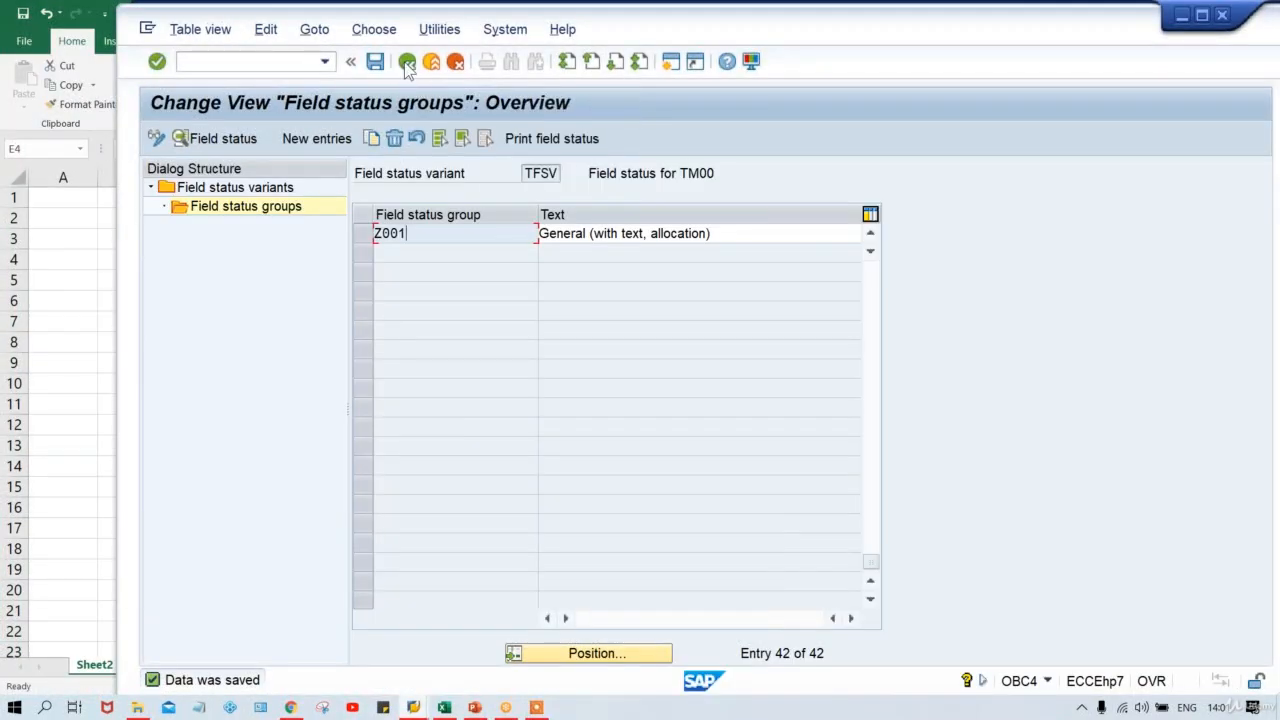
{"action": "left_click", "coordinate": [407, 63]}
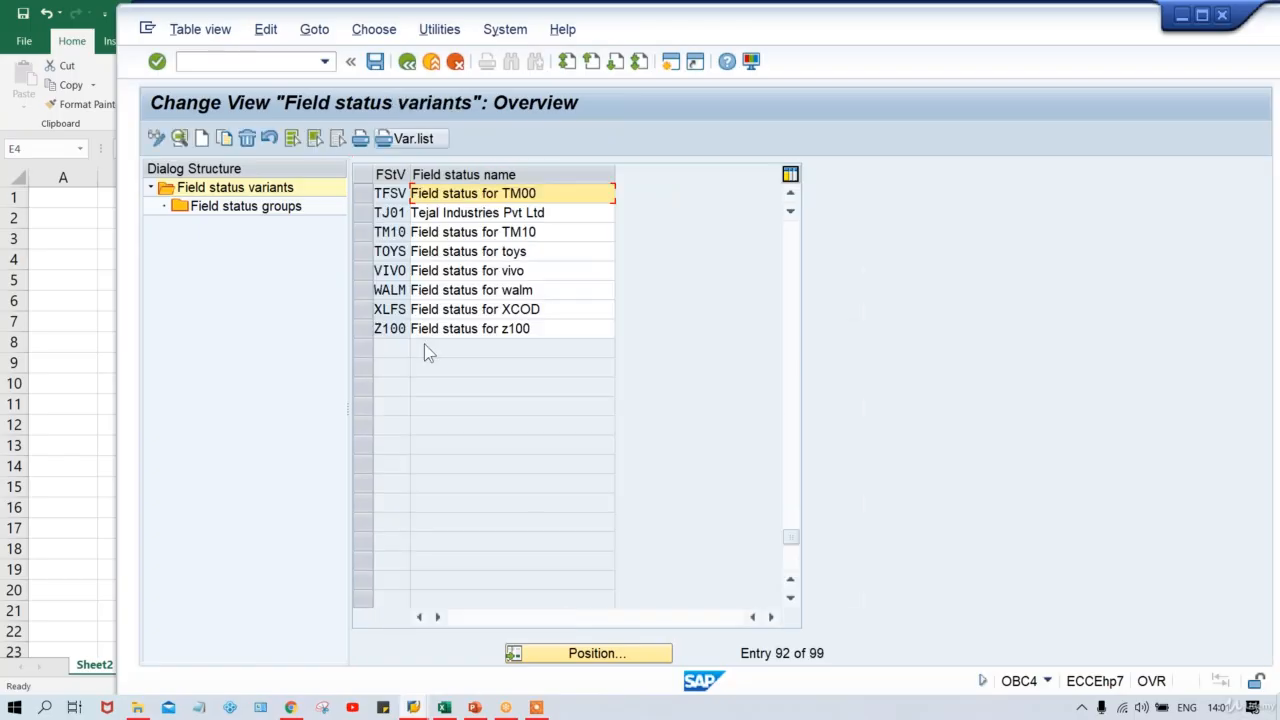
{"action": "scroll", "coordinate": [795, 248], "scroll_direction": "up", "scroll_amount": 15}
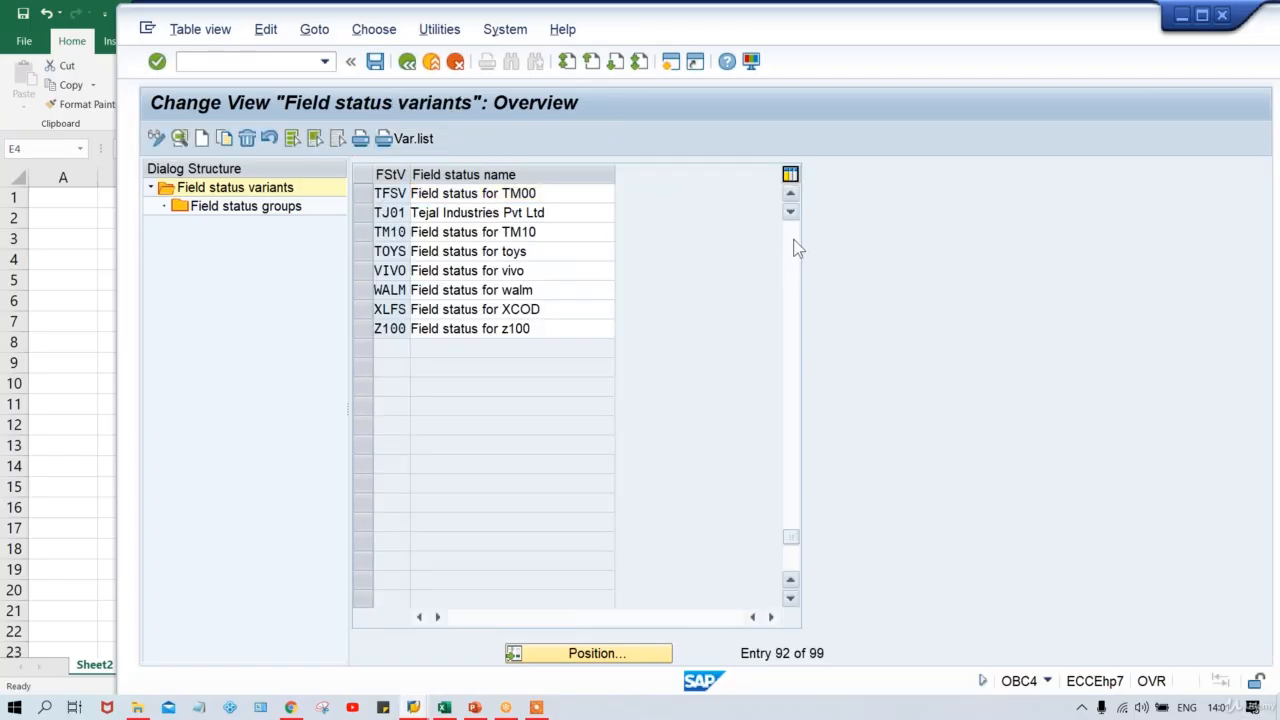
{"action": "scroll", "coordinate": [795, 248], "scroll_direction": "up", "scroll_amount": 7}
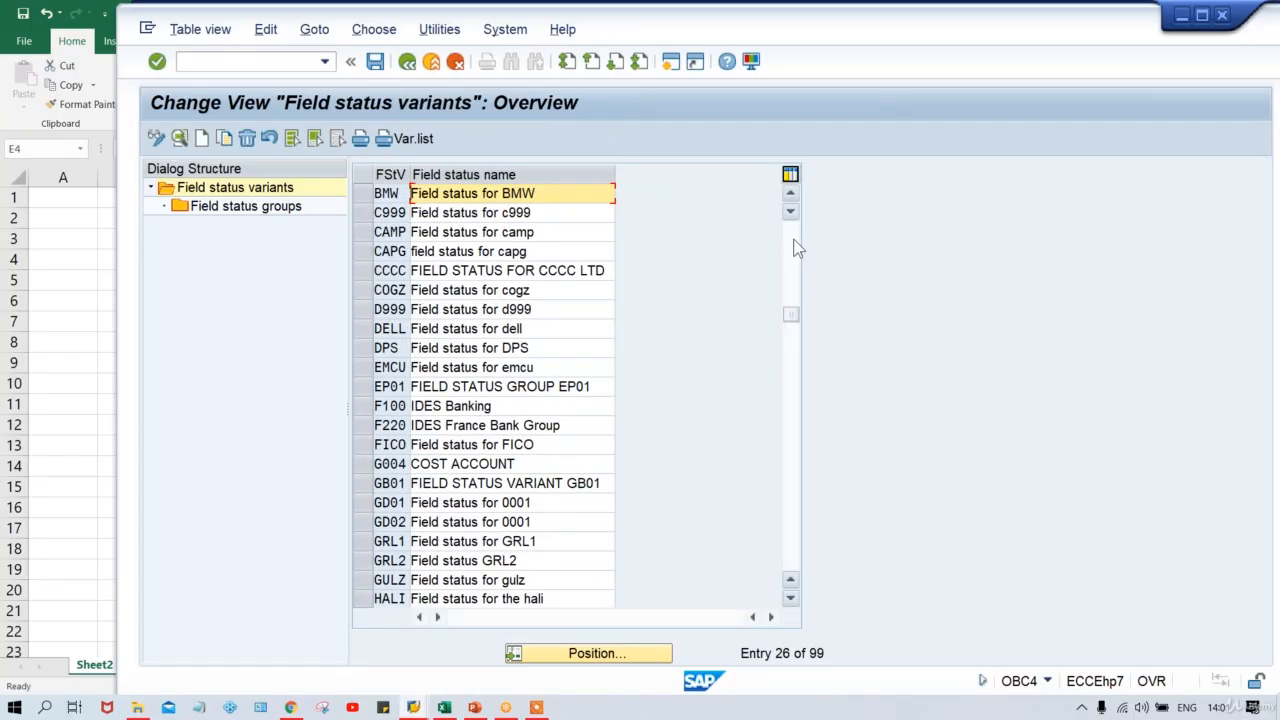
{"action": "scroll", "coordinate": [793, 230], "scroll_direction": "up", "scroll_amount": 7}
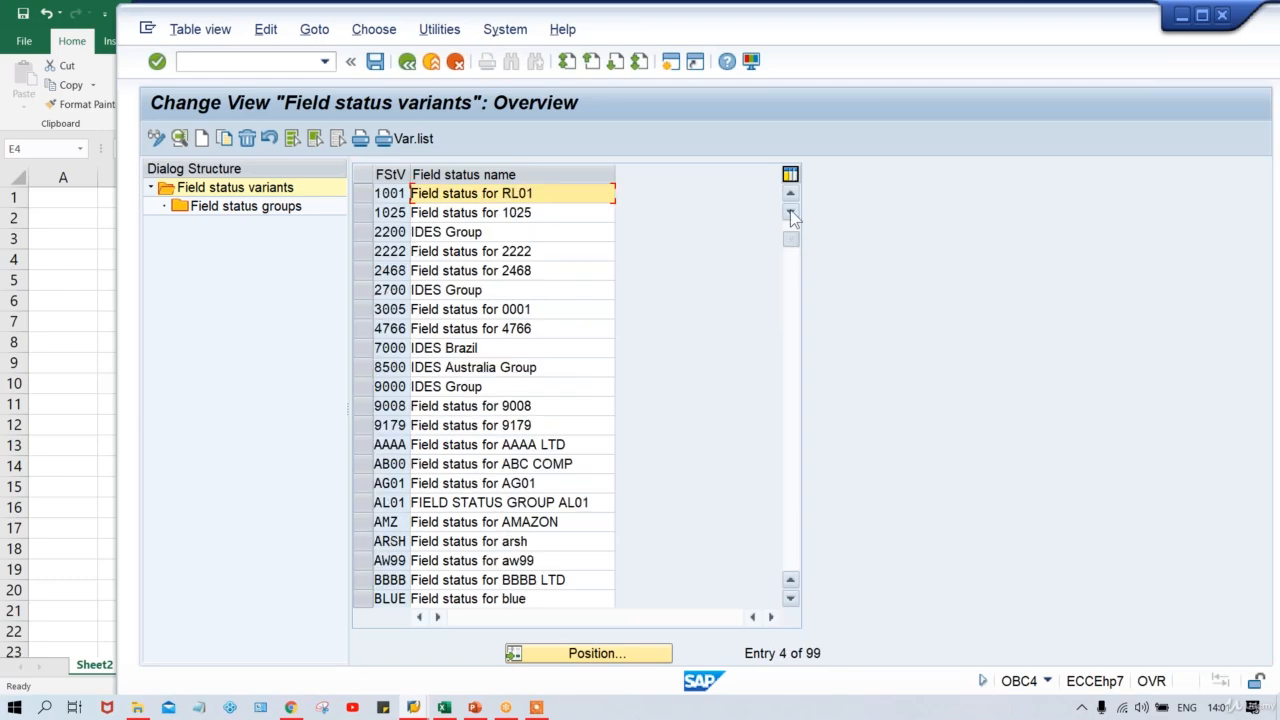
{"action": "scroll", "coordinate": [375, 205], "scroll_direction": "up", "scroll_amount": 1}
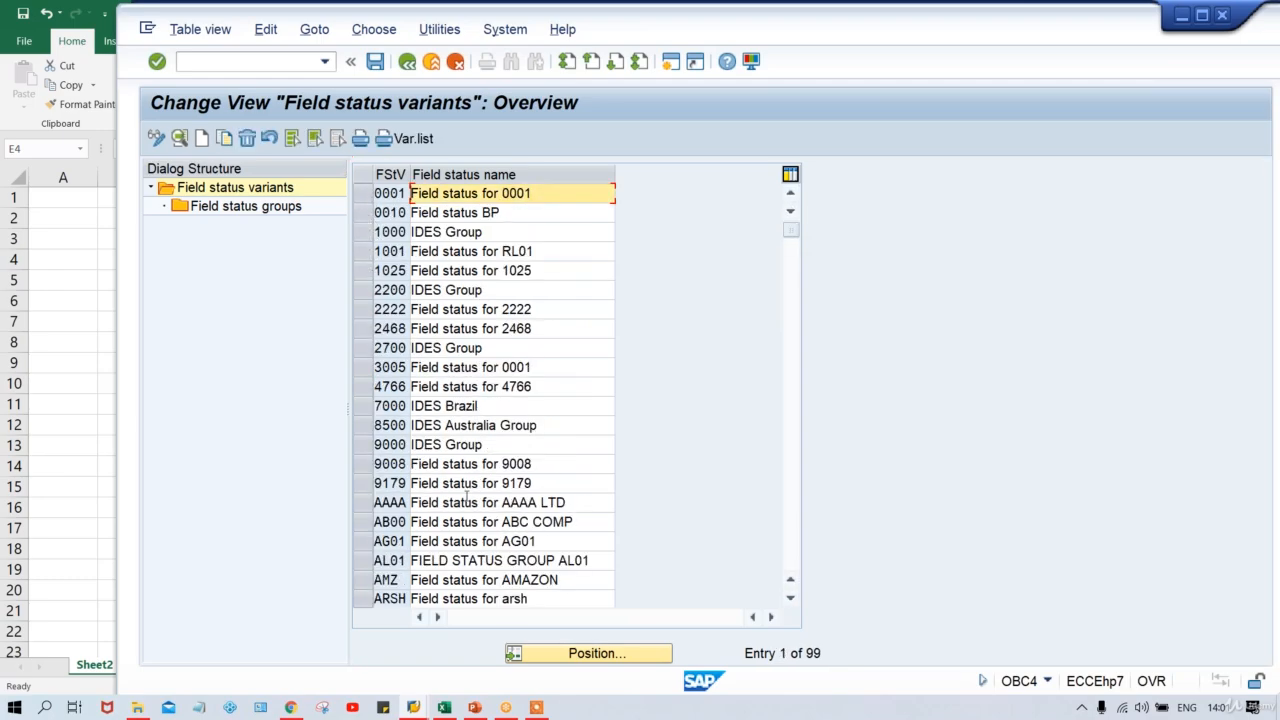
Position the variant list at TM0, then at TFSV.
{"action": "left_click", "coordinate": [576, 658]}
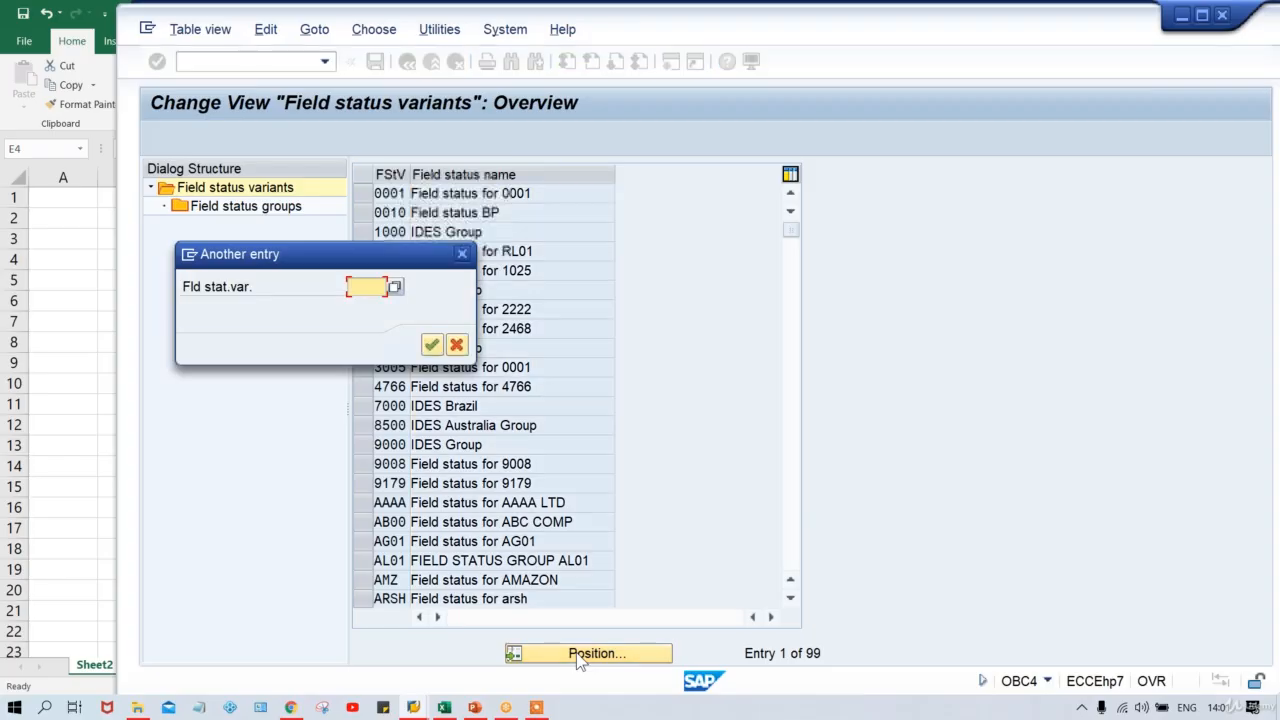
{"action": "type", "text": "TM0"}
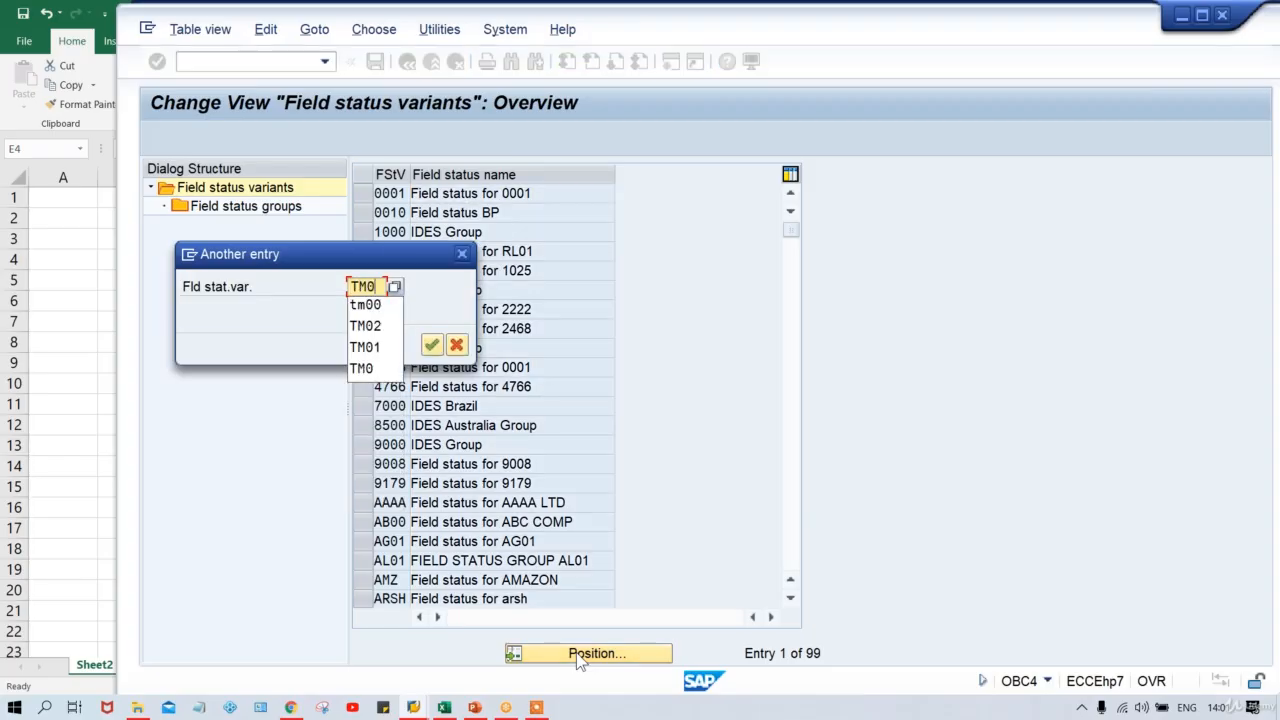
{"action": "key", "text": "Return"}
{"action": "key", "text": "Return"}
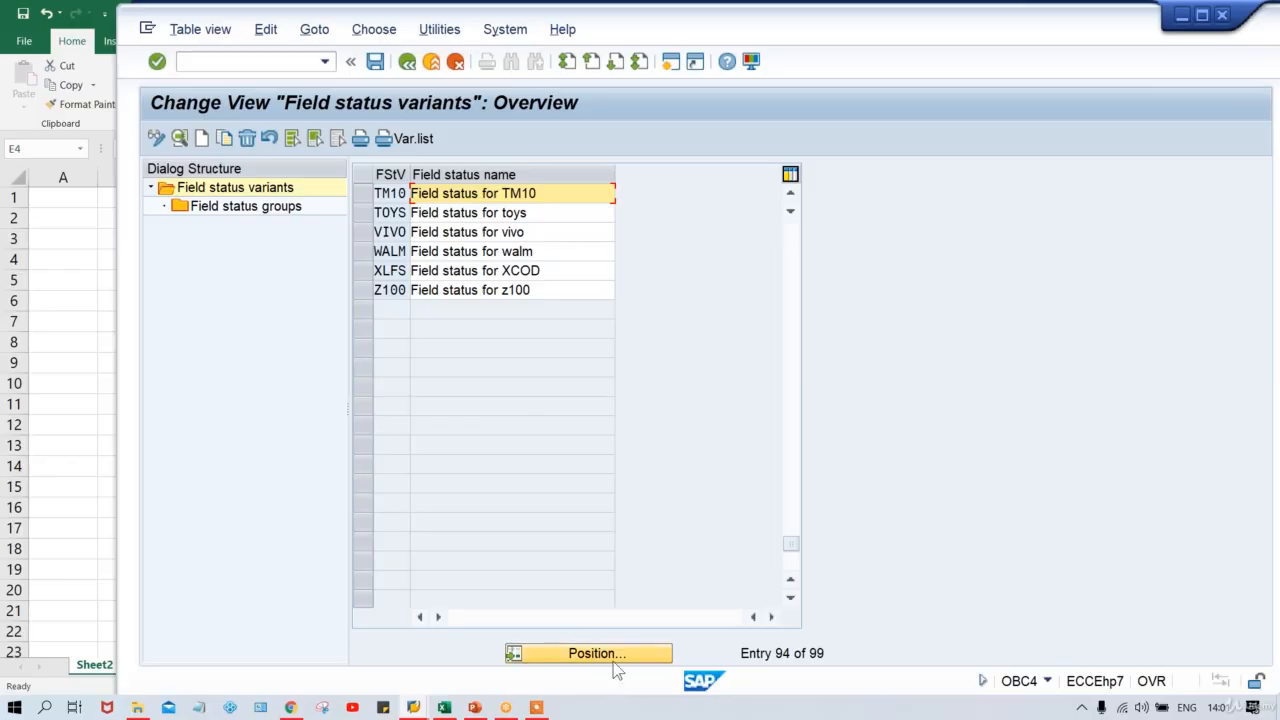
{"action": "left_click", "coordinate": [614, 658]}
{"action": "type", "text": "TFSV"}
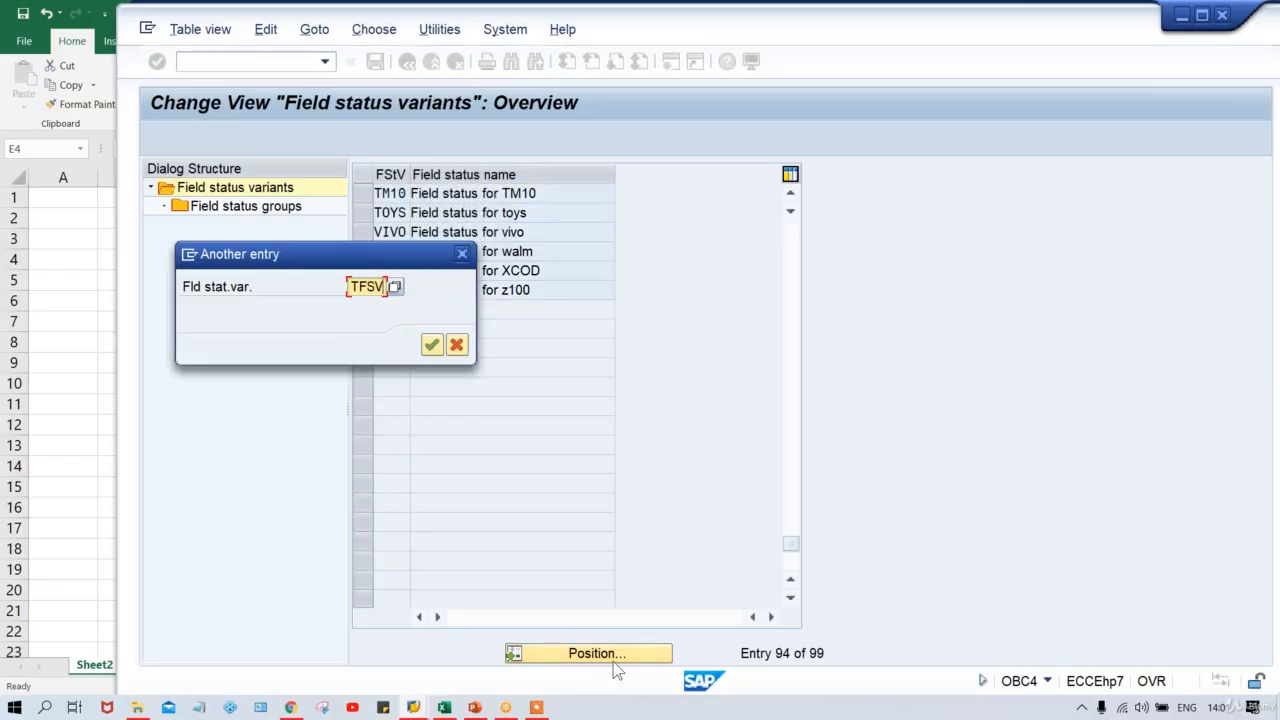
{"action": "key", "text": "Return"}
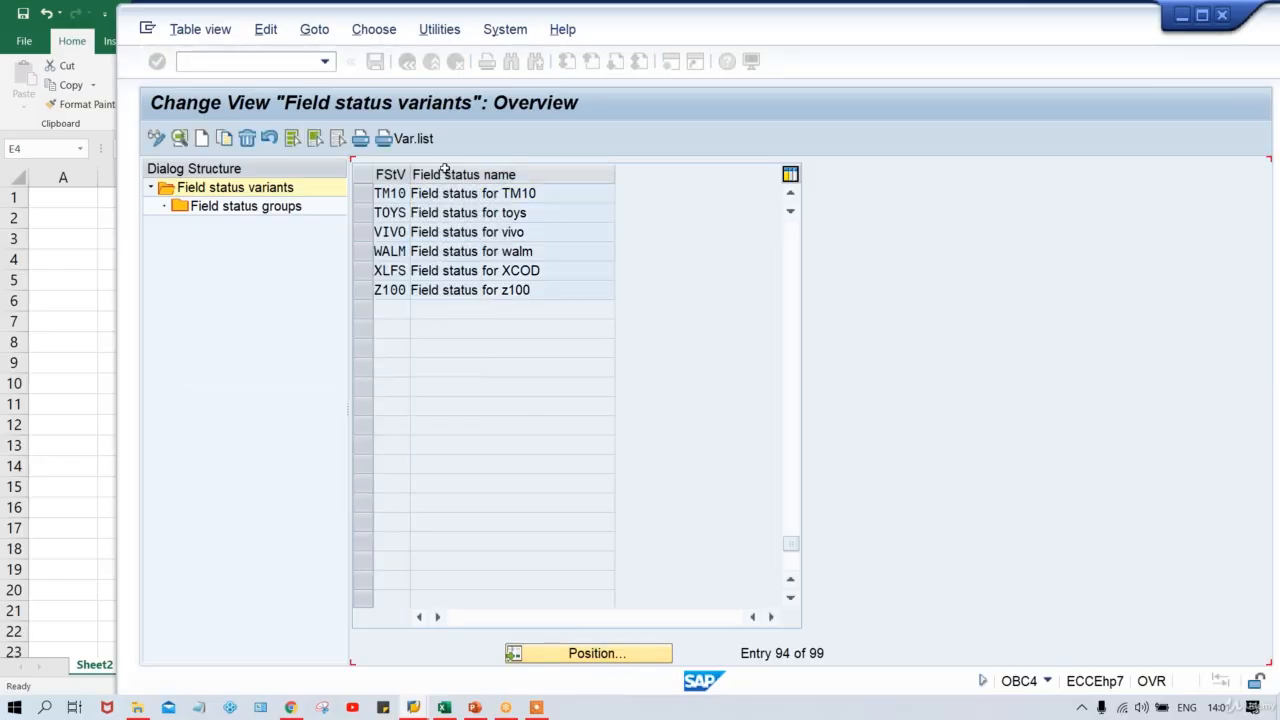
Open TFSV's group G001, view its General data, then its Additional account assignments statuses.
{"action": "double_click", "coordinate": [267, 215]}
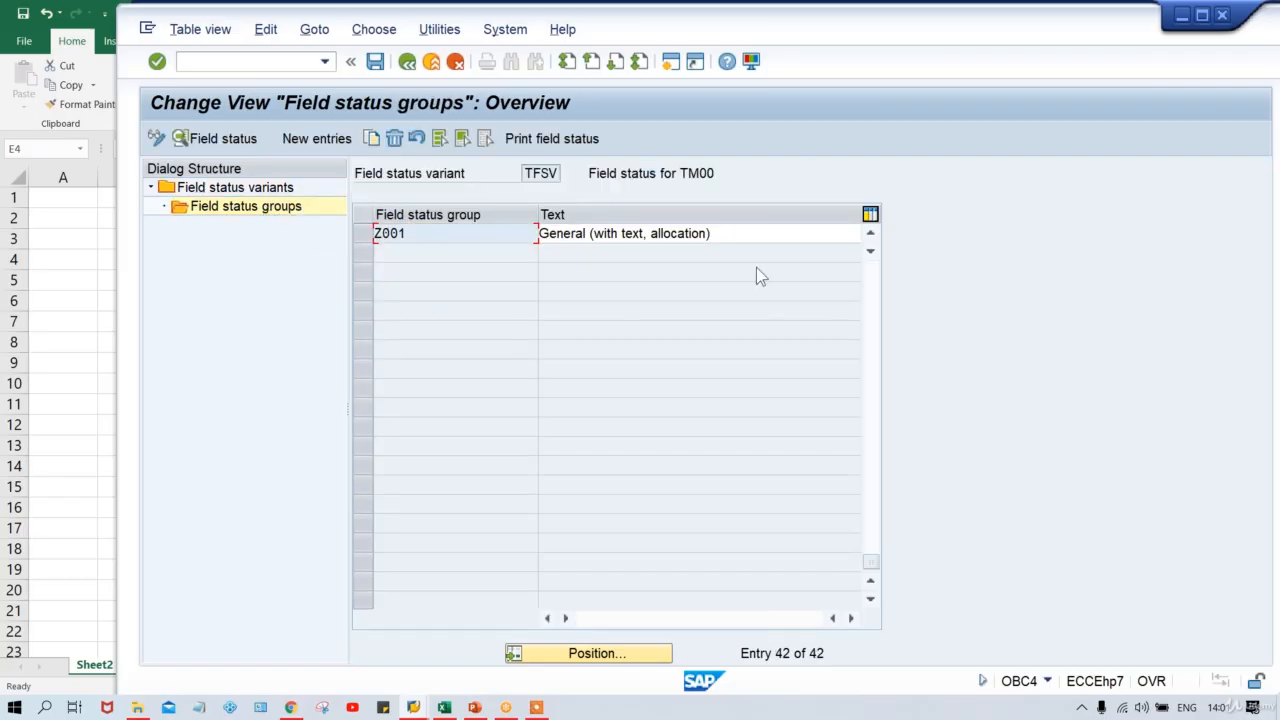
{"action": "left_click", "coordinate": [875, 283]}
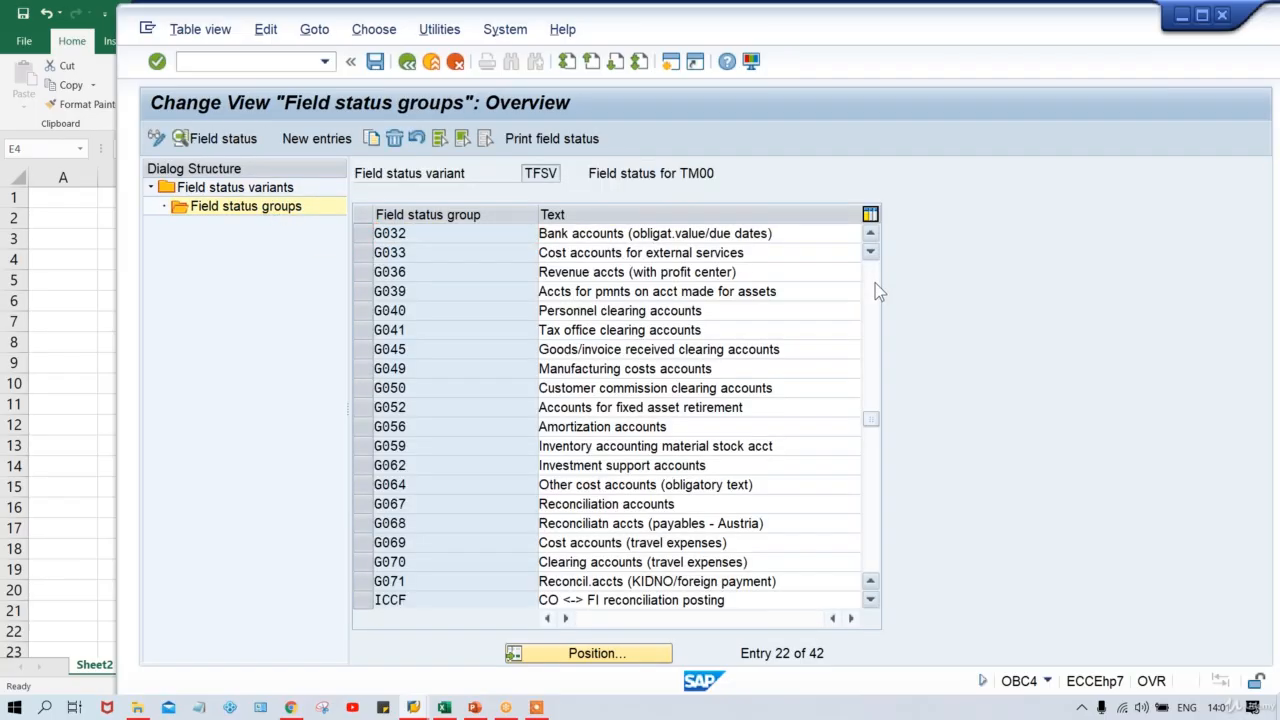
{"action": "left_click", "coordinate": [875, 283]}
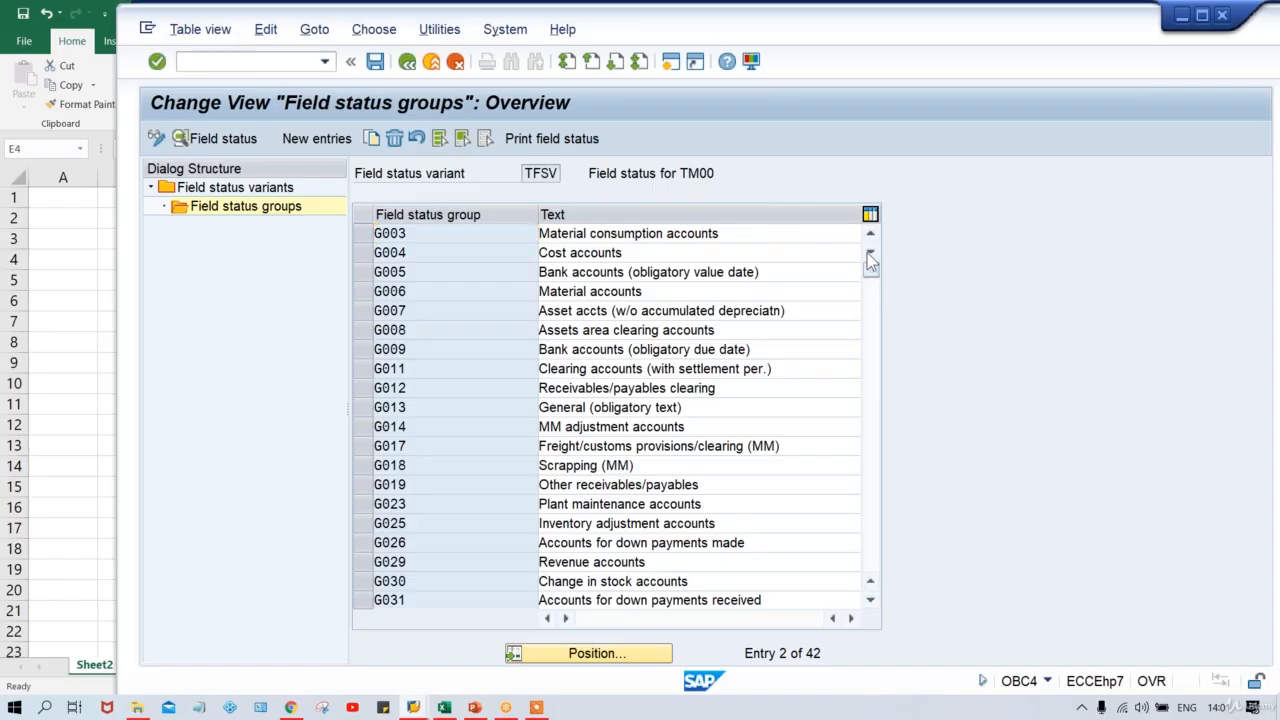
{"action": "scroll", "coordinate": [442, 231], "scroll_direction": "up", "scroll_amount": 1}
{"action": "double_click", "coordinate": [442, 233]}
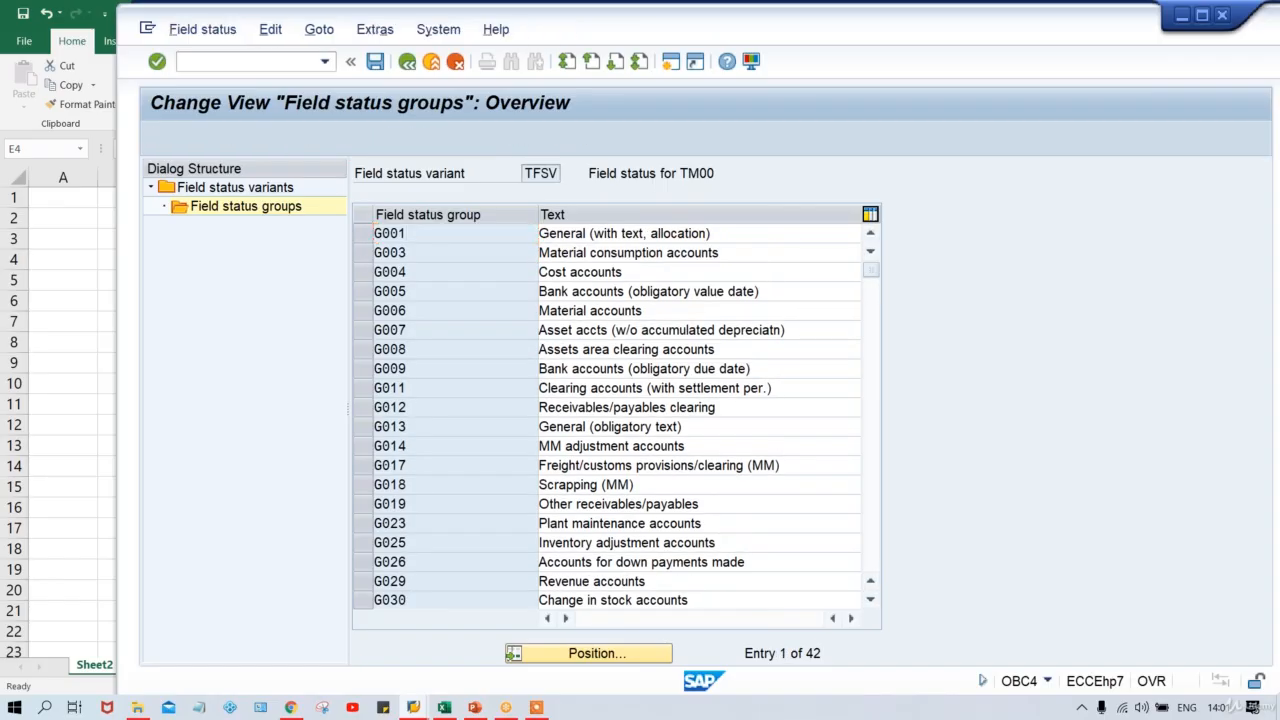
{"action": "double_click", "coordinate": [243, 268]}
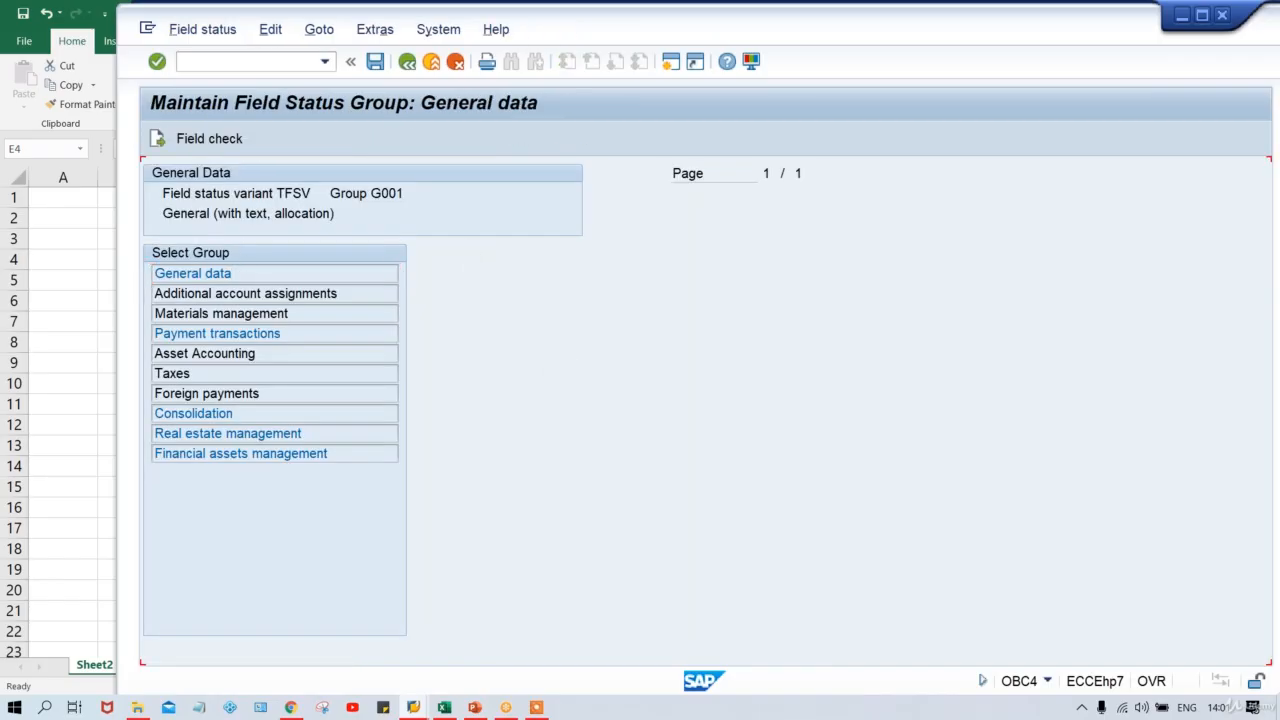
{"action": "left_click", "coordinate": [407, 61]}
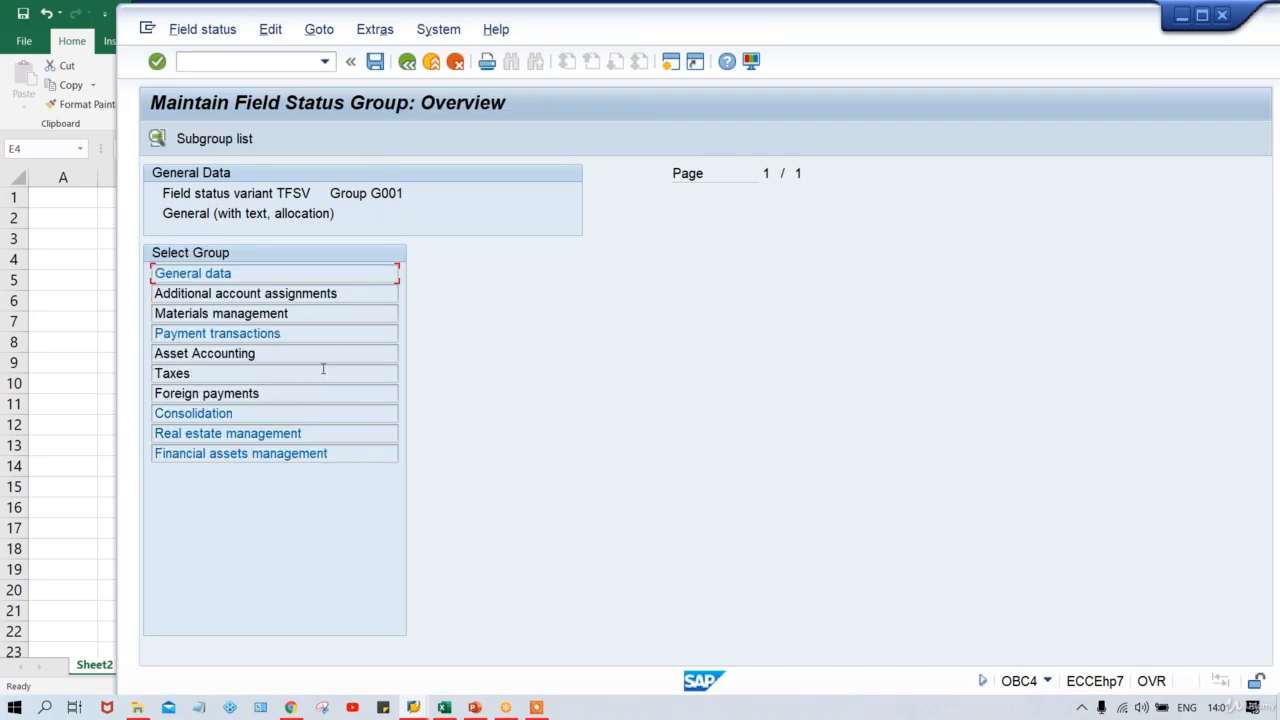
{"action": "double_click", "coordinate": [322, 292]}
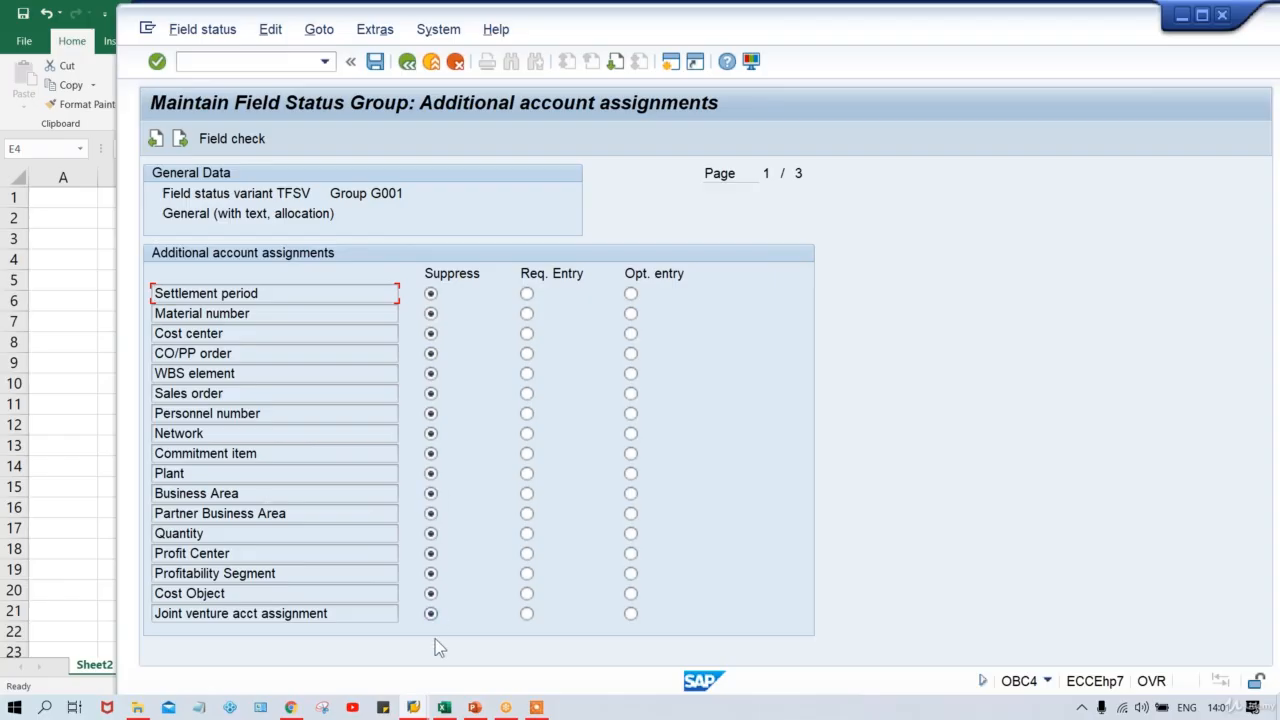
Restart FB50 with a fresh document dated 11.08.2020.
{"action": "mouse_move", "coordinate": [413, 707]}
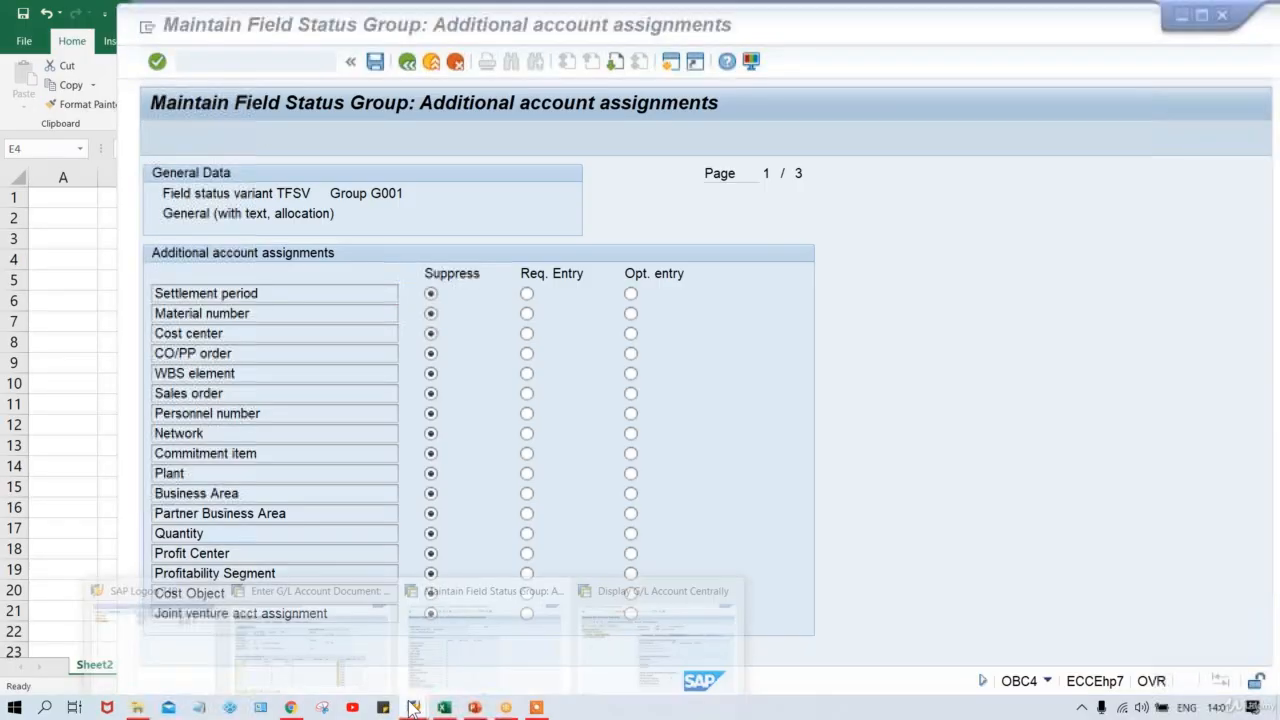
{"action": "left_click", "coordinate": [235, 642]}
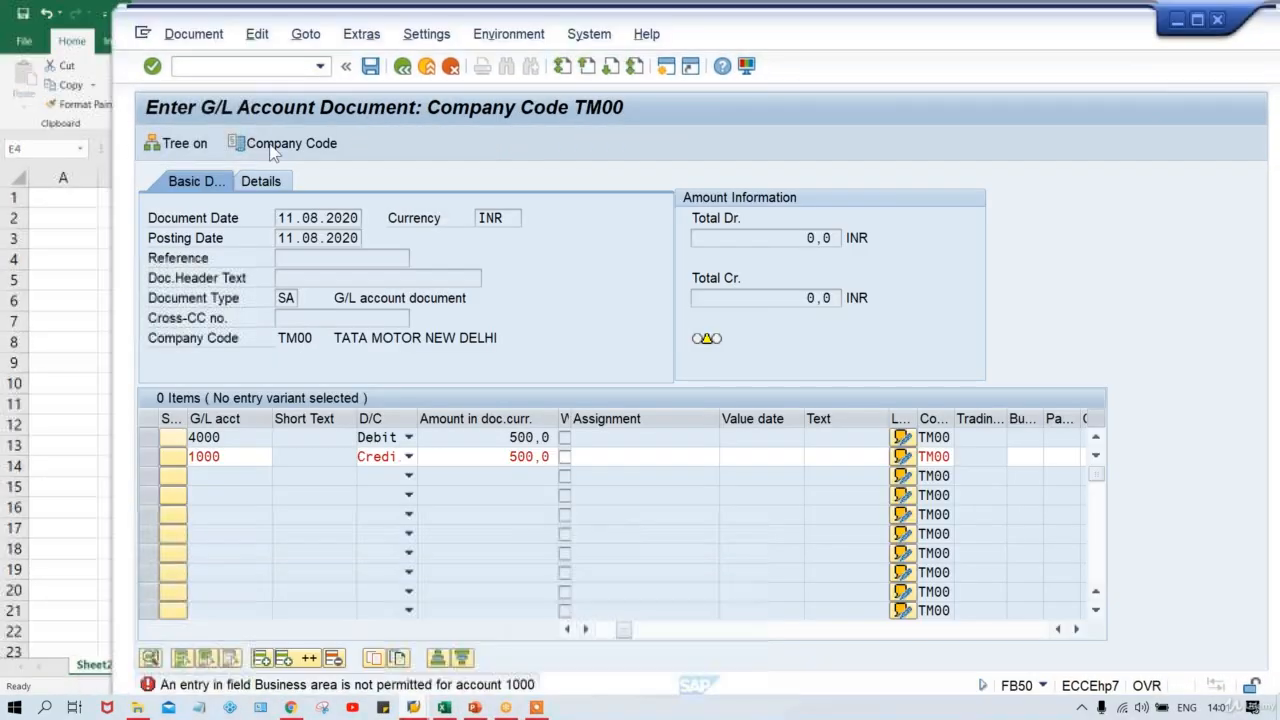
{"action": "left_click", "coordinate": [320, 66]}
{"action": "left_click", "coordinate": [245, 100]}
{"action": "key", "text": "Return"}
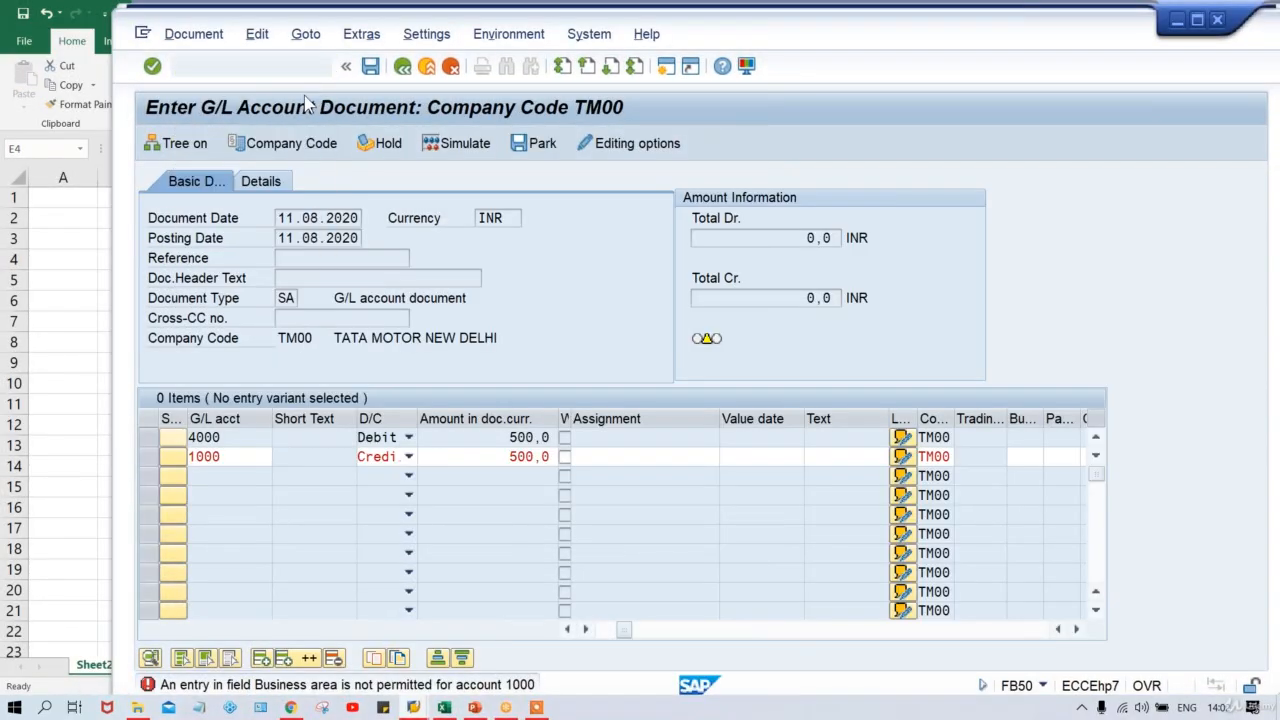
{"action": "key", "text": "BackSpace"}
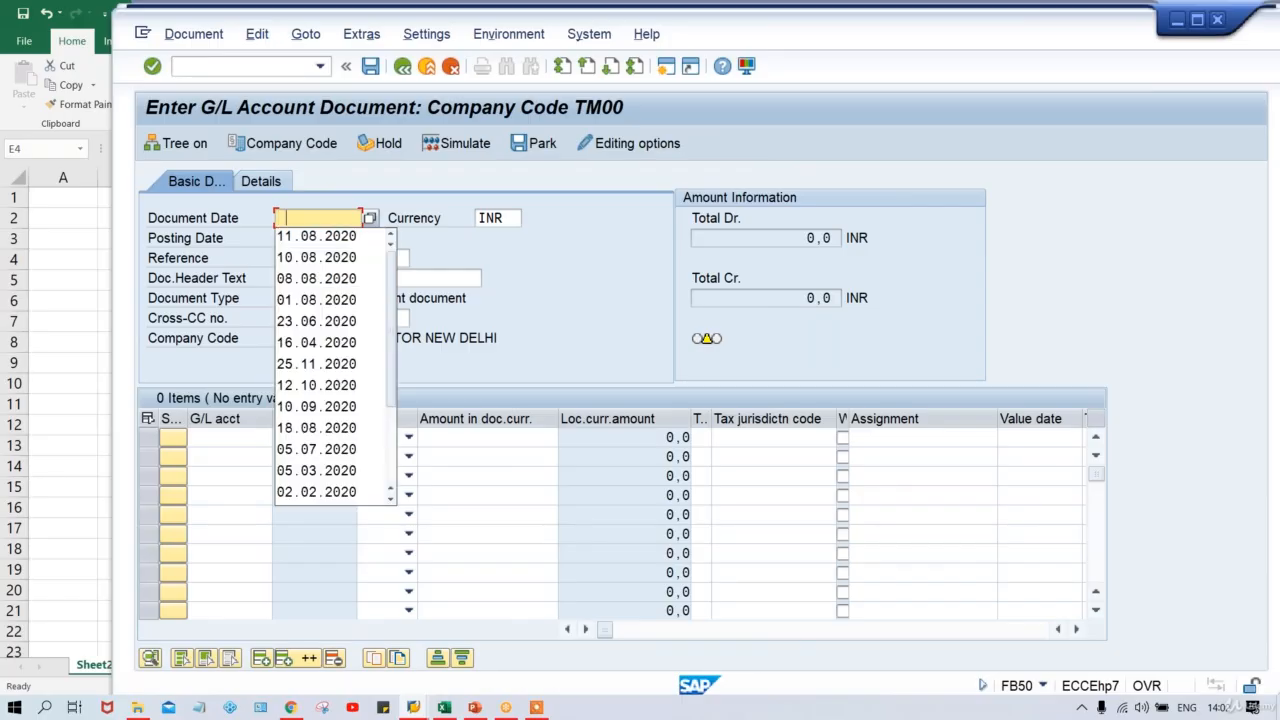
{"action": "key", "text": "Down"}
{"action": "key", "text": "Return"}
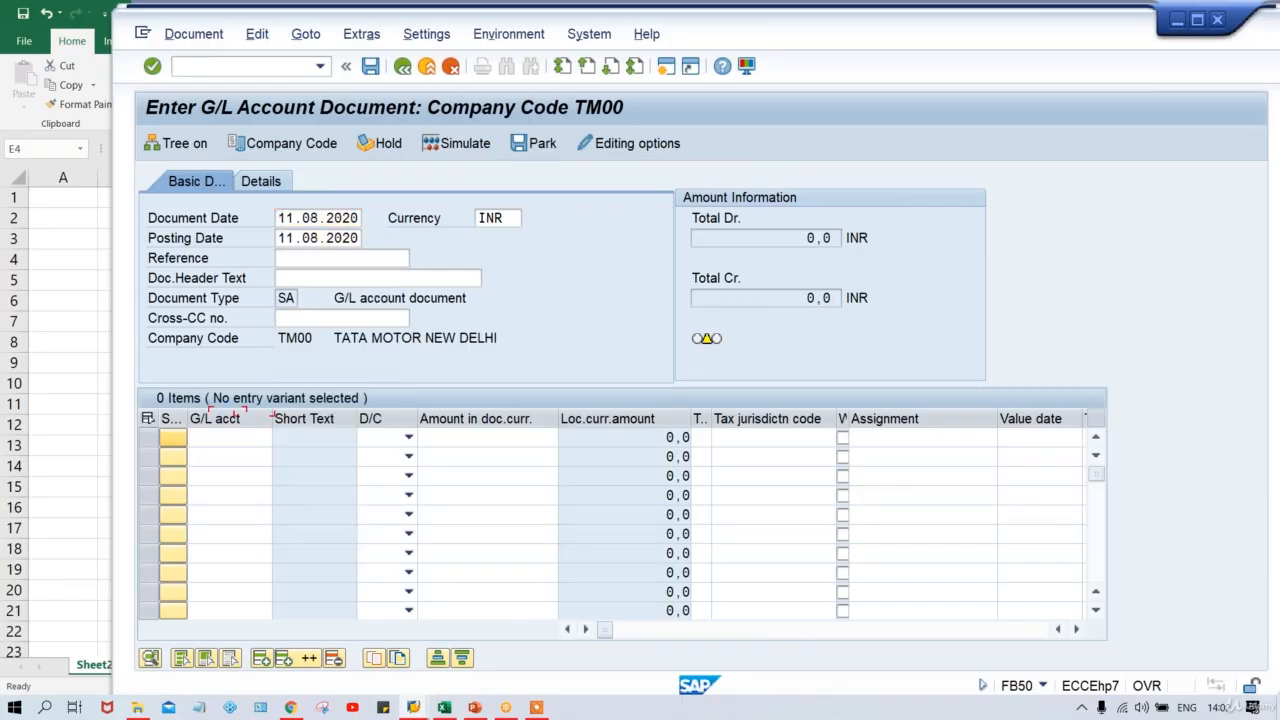
Enter line one: G/L account 4000, Debit, amount 500, business area TMAN.
{"action": "left_click", "coordinate": [229, 437]}
{"action": "type", "text": "4"}
{"action": "key", "text": "Down"}
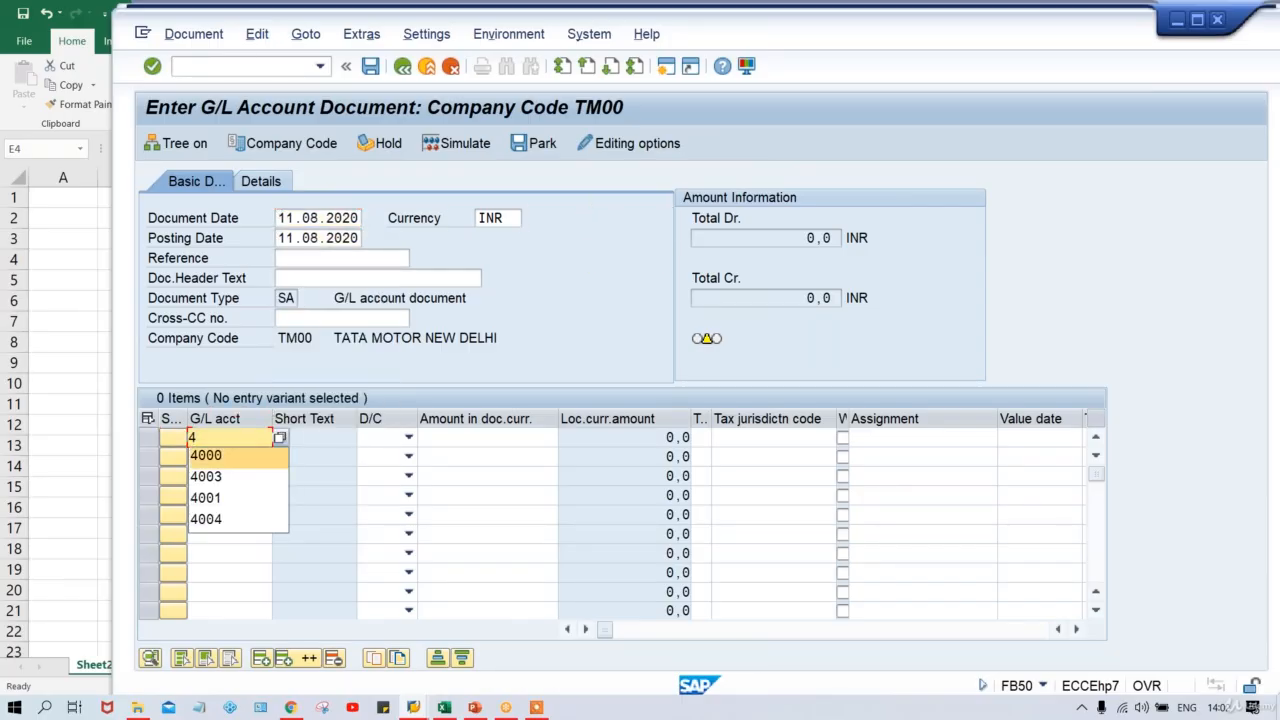
{"action": "key", "text": "Tab"}
{"action": "key", "text": "Down"}
{"action": "key", "text": "Tab"}
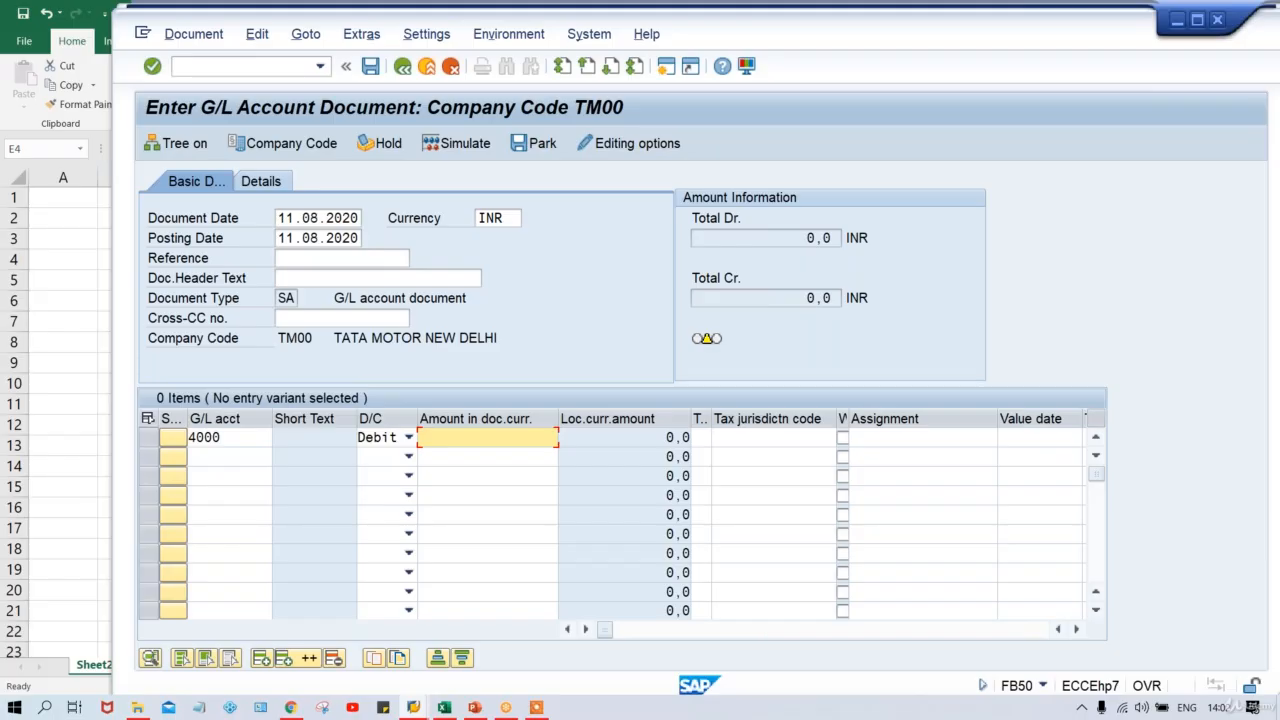
{"action": "type", "text": "500"}
{"action": "key", "text": "Tab"}
{"action": "key", "text": "Tab"}
{"action": "key", "text": "Tab"}
{"action": "key", "text": "Tab"}
{"action": "key", "text": "Tab"}
{"action": "key", "text": "Tab"}
{"action": "key", "text": "Tab"}
{"action": "key", "text": "Tab"}
{"action": "key", "text": "Tab"}
{"action": "key", "text": "Tab"}
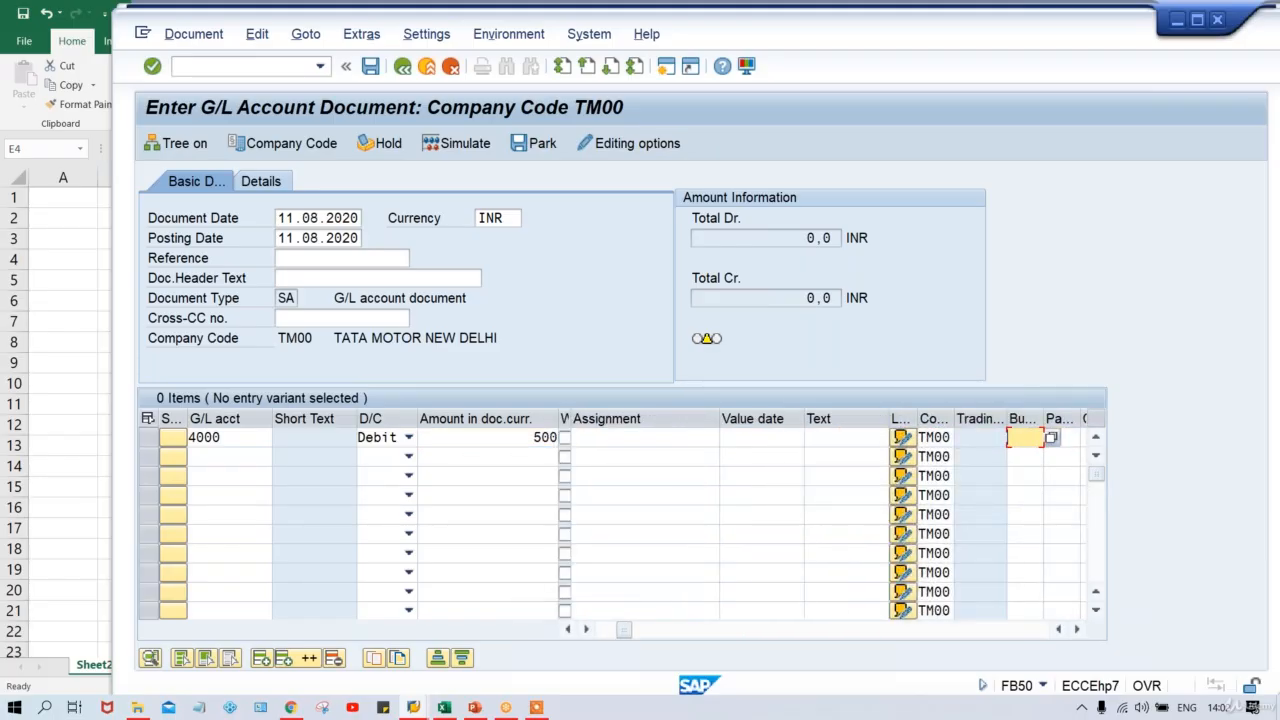
{"action": "key", "text": "Down"}
{"action": "key", "text": "Down"}
{"action": "key", "text": "Return"}
Enter line two: G/L account 1000, Credit, amount 500, business area TMAN.
{"action": "left_click", "coordinate": [238, 458]}
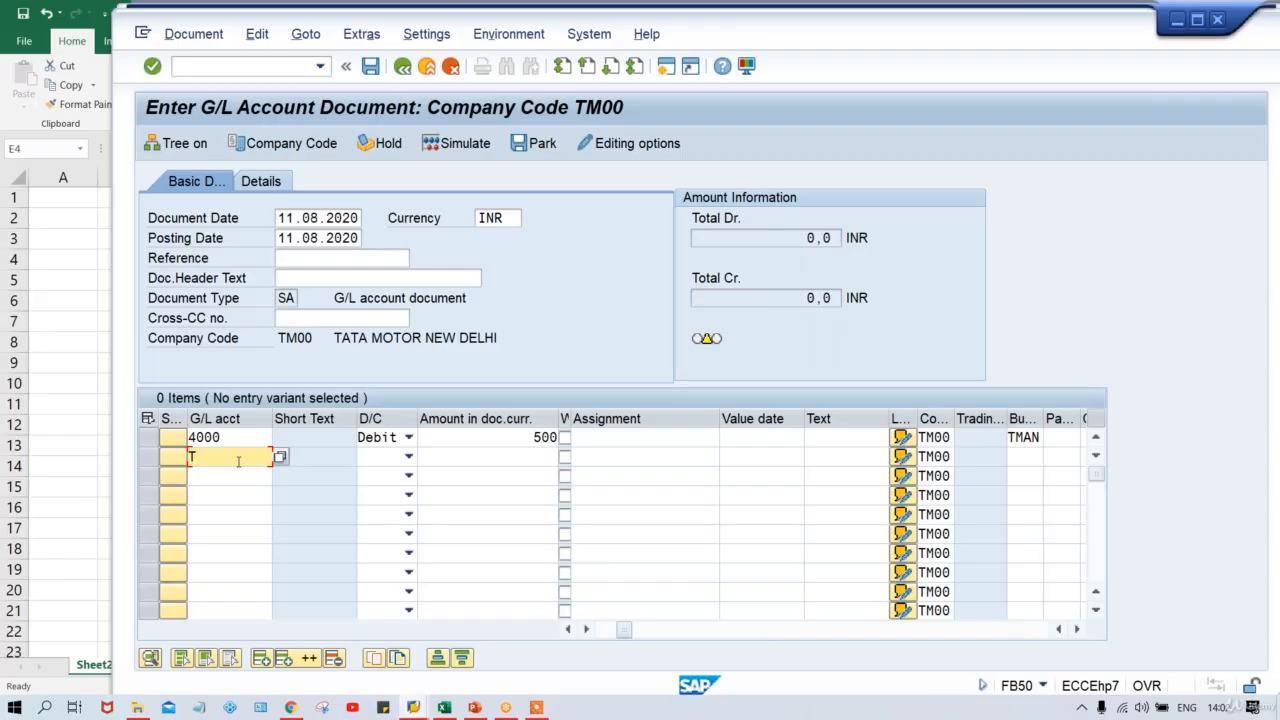
{"action": "key", "text": "Down"}
{"action": "type", "text": "1000"}
{"action": "key", "text": "Tab"}
{"action": "key", "text": "Tab"}
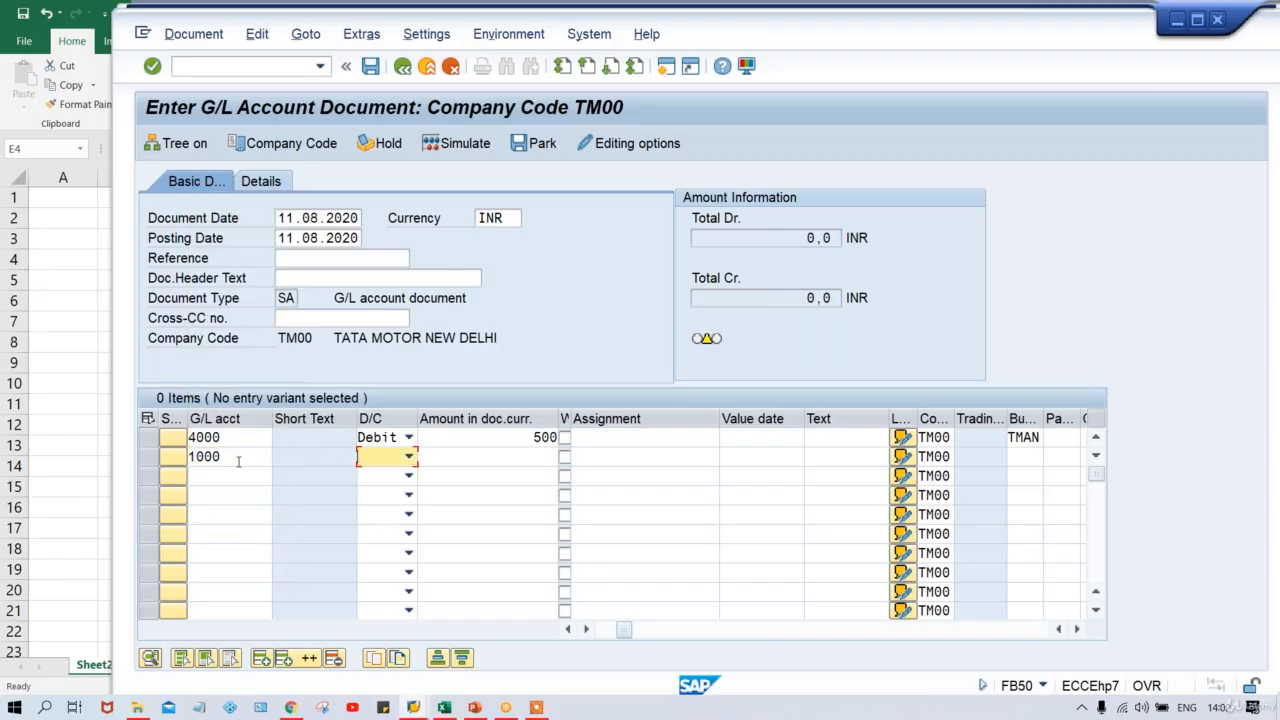
{"action": "key", "text": "c"}
{"action": "key", "text": "Tab"}
{"action": "type", "text": "5000"}
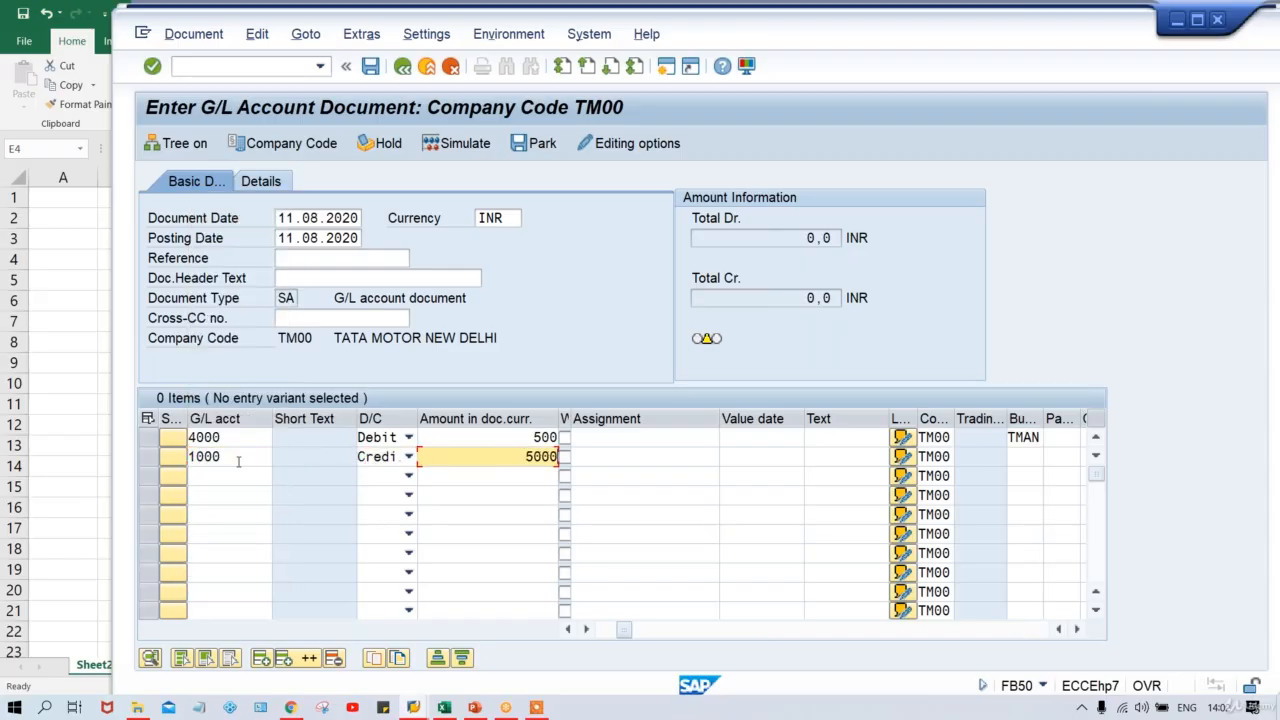
{"action": "key", "text": "BackSpace"}
{"action": "key", "text": "Tab"}
{"action": "key", "text": "Tab"}
{"action": "key", "text": "Tab"}
{"action": "key", "text": "Tab"}
{"action": "key", "text": "Tab"}
{"action": "key", "text": "Tab"}
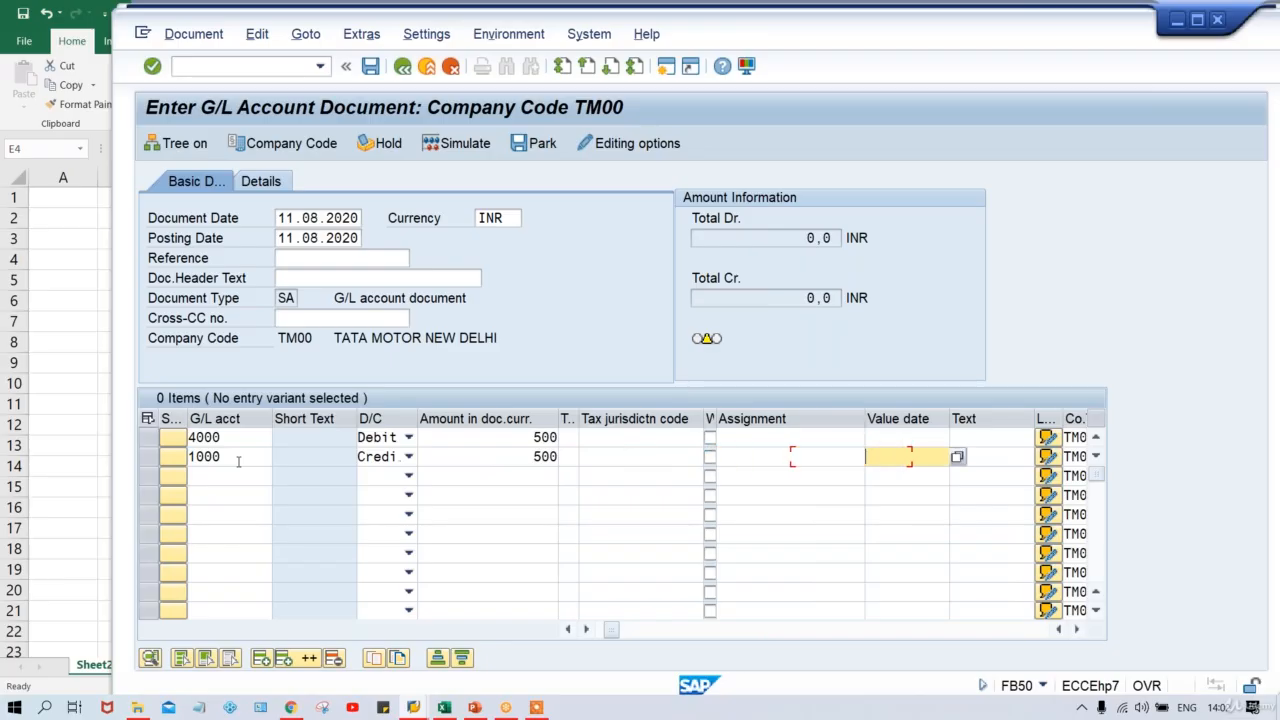
{"action": "key", "text": "Tab"}
{"action": "key", "text": "Tab"}
{"action": "key", "text": "BackSpace"}
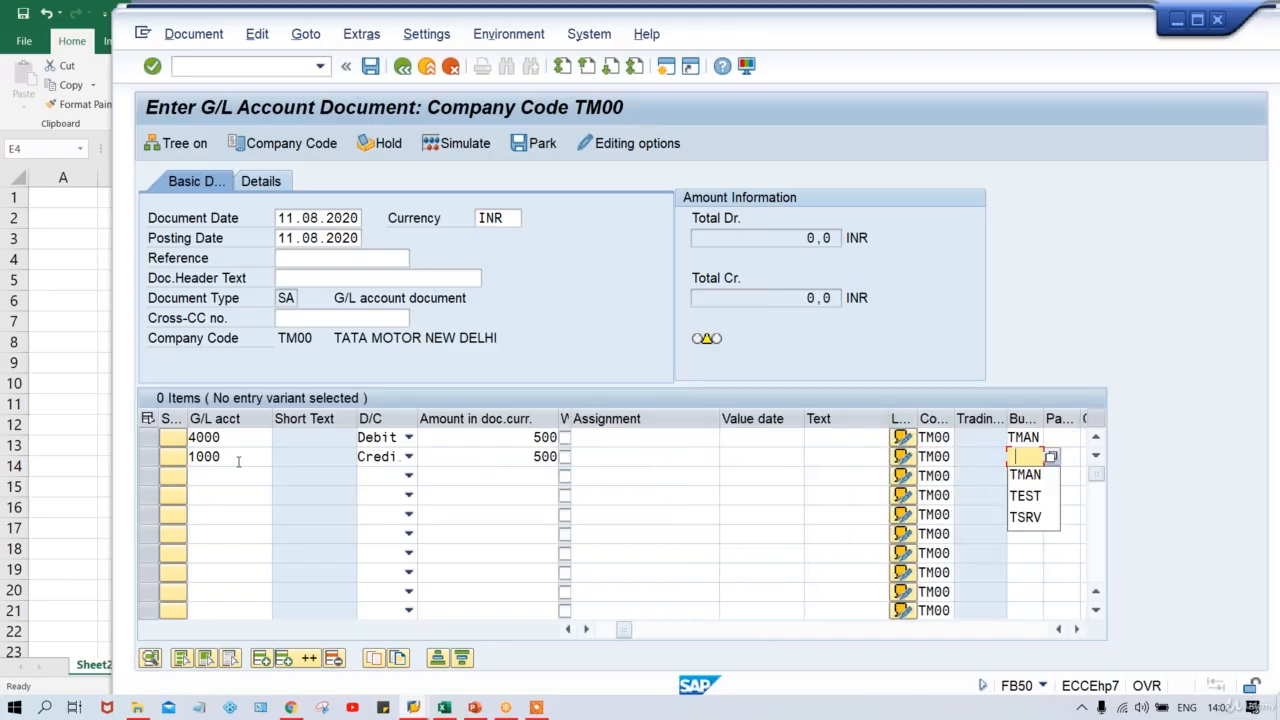
{"action": "key", "text": "Return"}
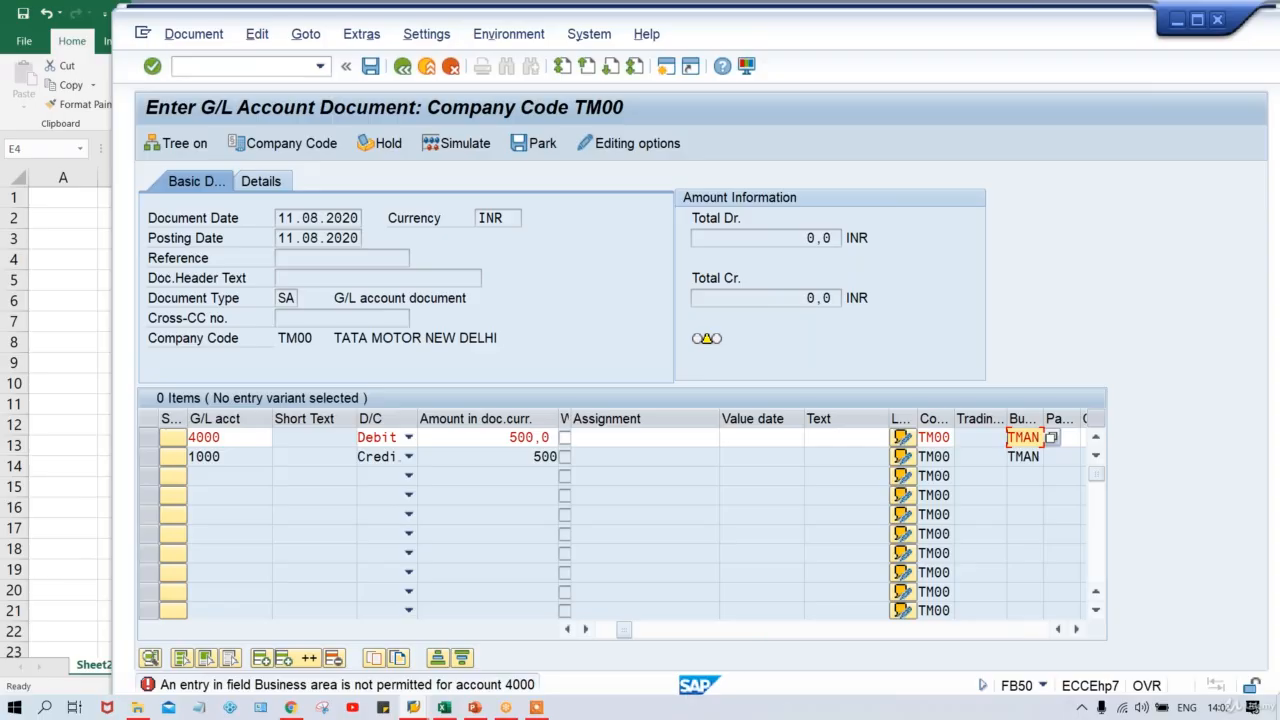
Remove the business area from the rent line and check the document.
{"action": "left_click", "coordinate": [1008, 437]}
{"action": "key", "text": "Delete"}
{"action": "key", "text": "Delete"}
{"action": "key", "text": "Delete"}
{"action": "key", "text": "Delete"}
{"action": "key", "text": "Return"}
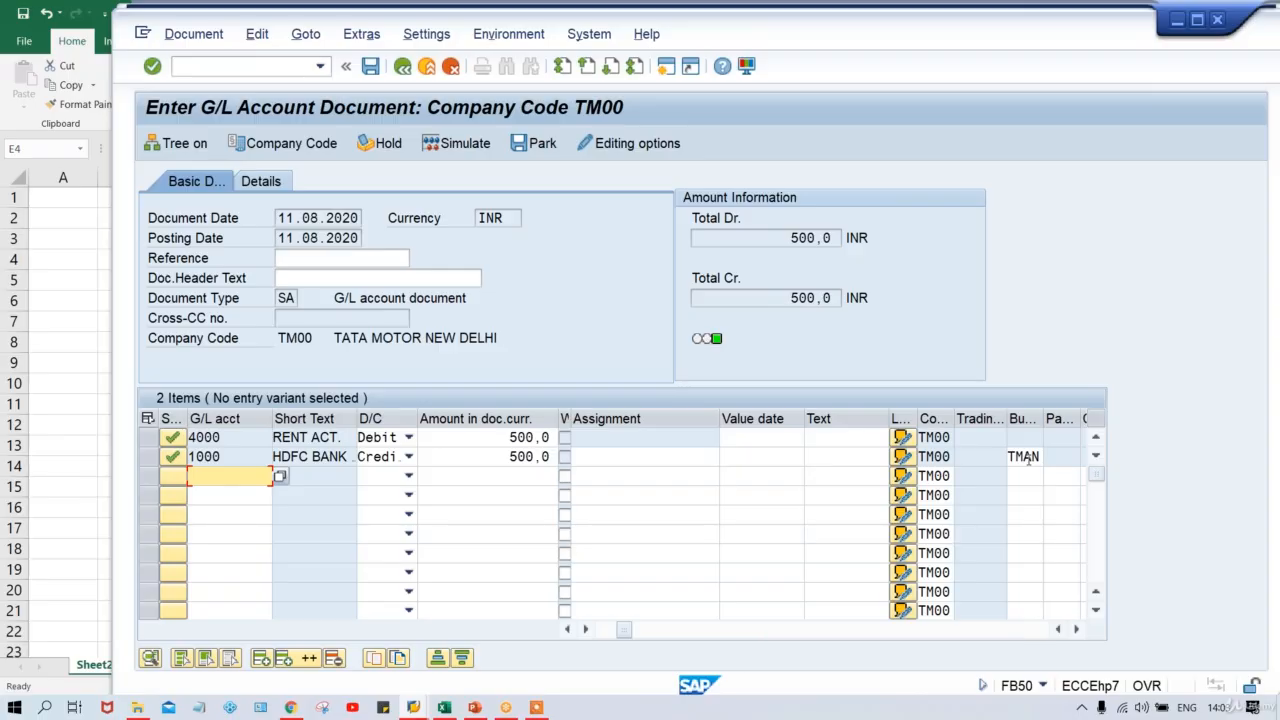
{"action": "left_click", "coordinate": [448, 708]}
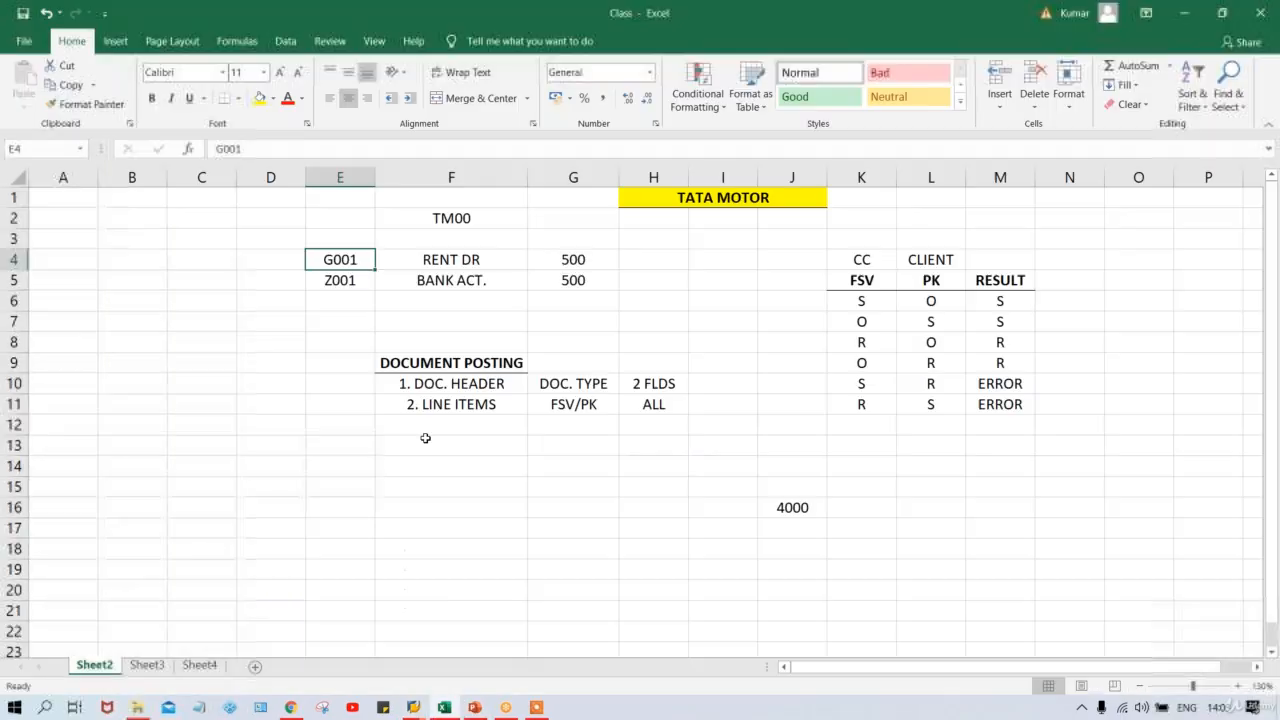
Type BA into cell D4, left of G001 in the RENT DR row.
{"action": "left_click", "coordinate": [446, 261]}
{"action": "left_click", "coordinate": [338, 261]}
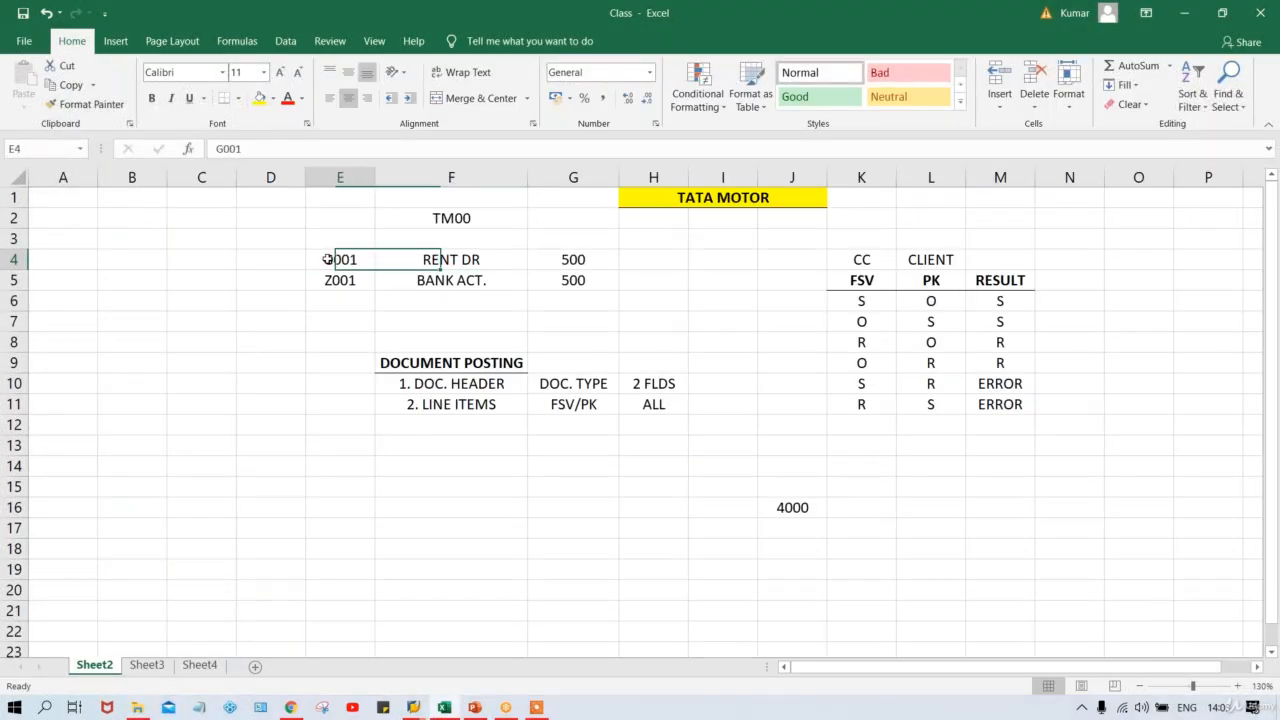
{"action": "left_click", "coordinate": [249, 262]}
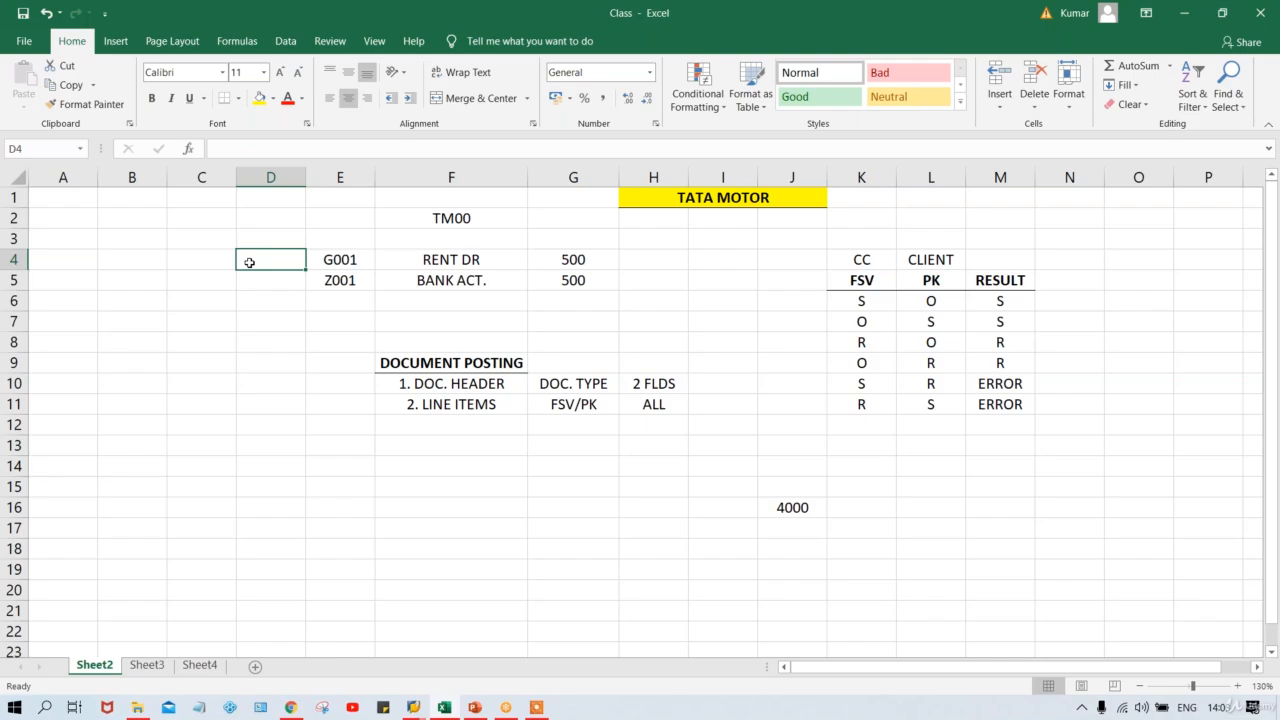
{"action": "type", "text": "BA"}
{"action": "key", "text": "Tab"}
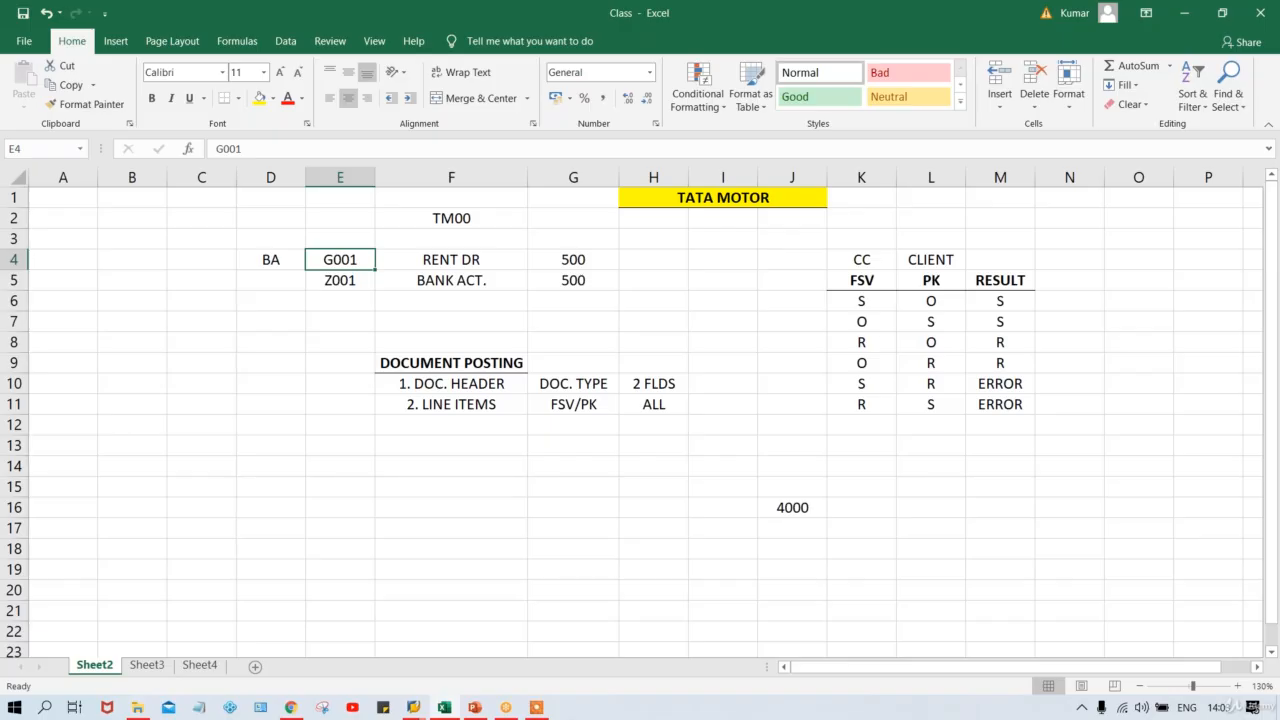
{"action": "left_click", "coordinate": [420, 708]}
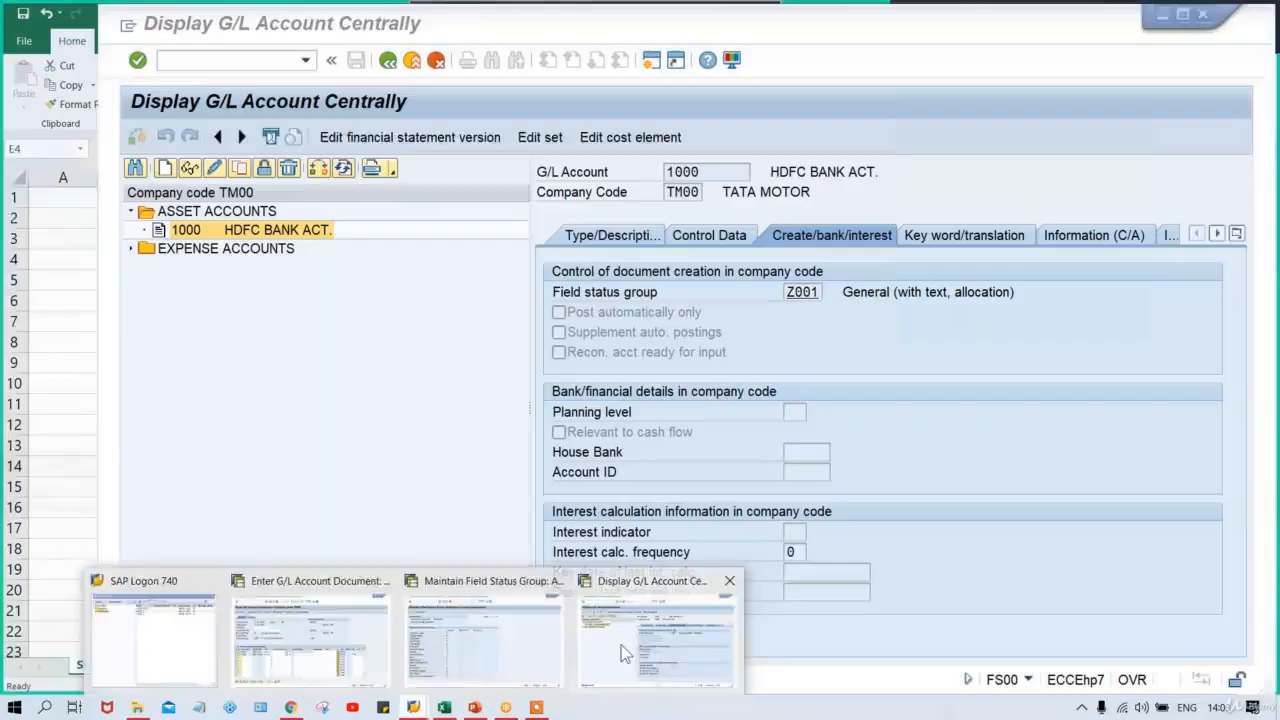
View G/L account 1000's central display with group Z001, then return to Excel.
{"action": "left_click", "coordinate": [621, 648]}
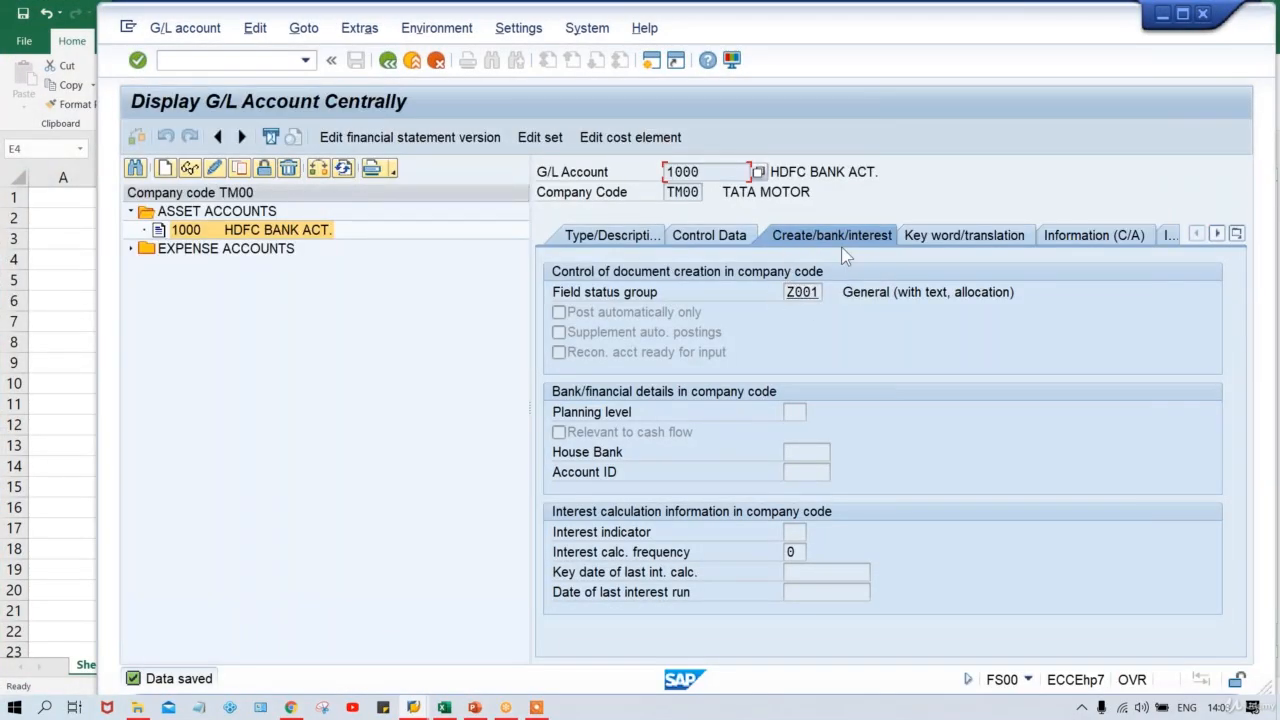
{"action": "key", "text": "alt+Tab"}
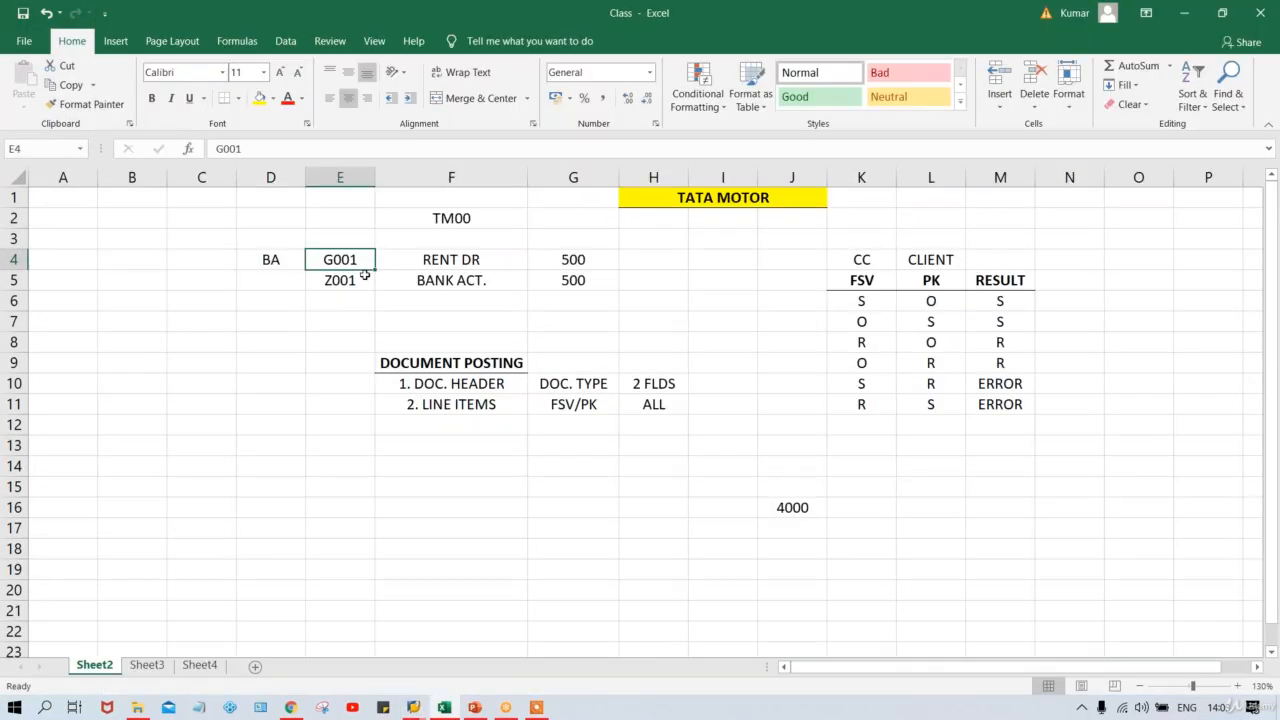
{"action": "left_click", "coordinate": [271, 261]}
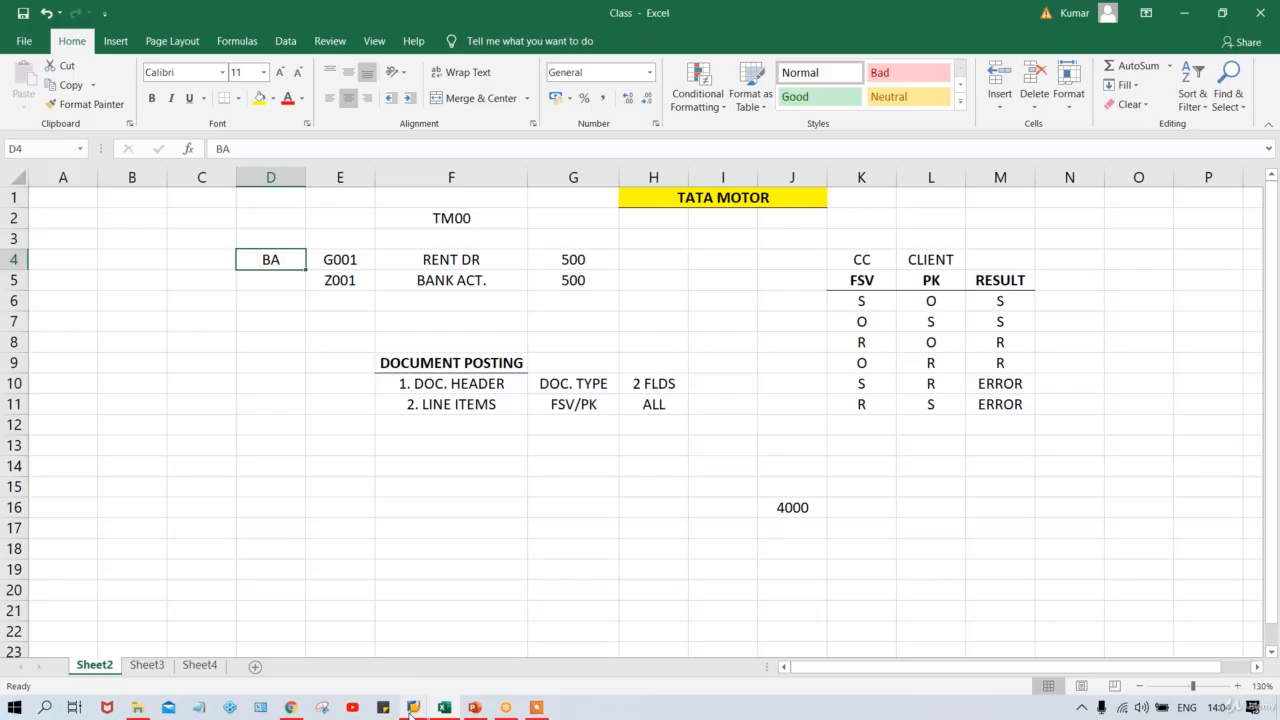
{"action": "mouse_move", "coordinate": [410, 713]}
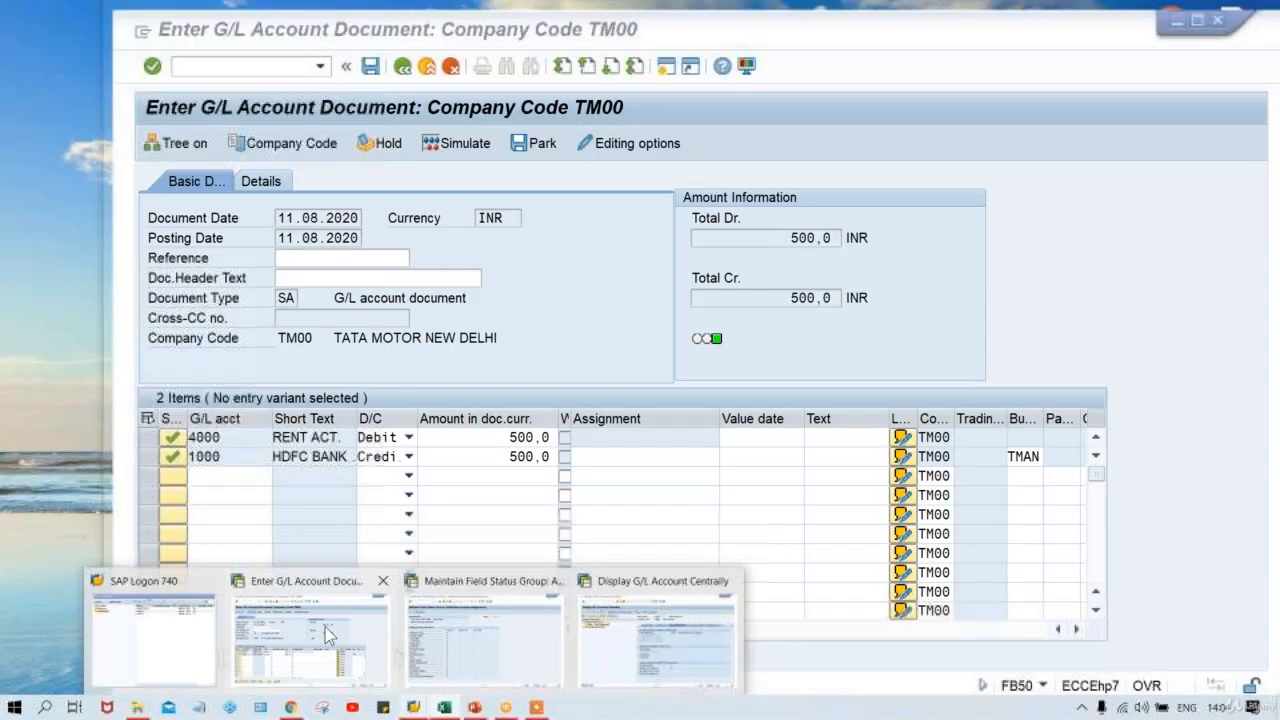
Run /NOBA7 for document types maintenance and position the list at AA.
{"action": "left_click", "coordinate": [325, 627]}
{"action": "left_click", "coordinate": [318, 283]}
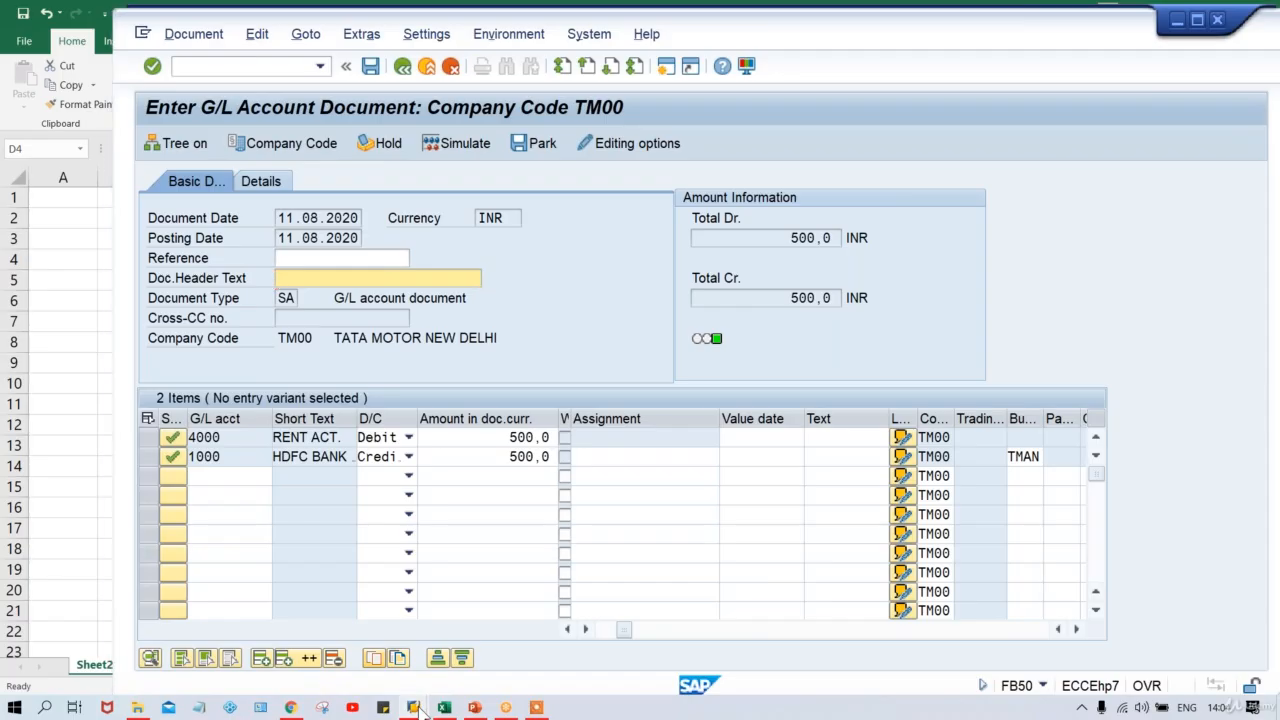
{"action": "mouse_move", "coordinate": [418, 710]}
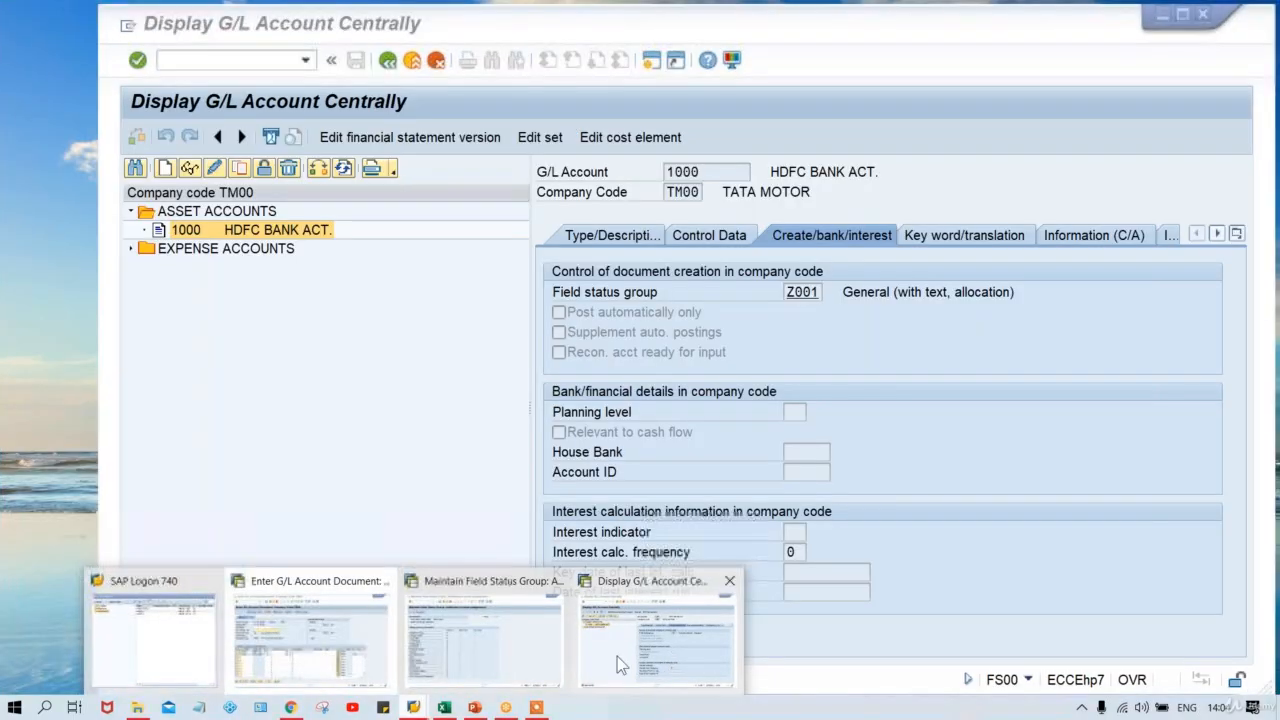
{"action": "left_click", "coordinate": [478, 630]}
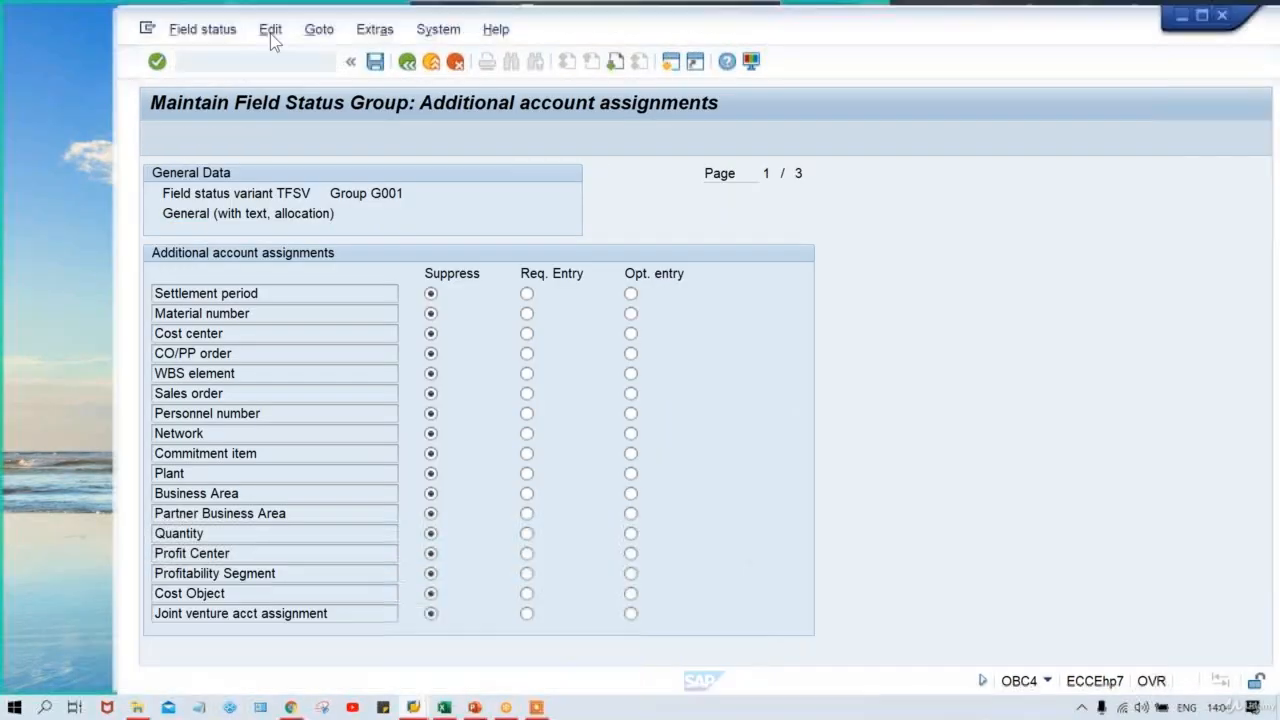
{"action": "left_click", "coordinate": [240, 62]}
{"action": "type", "text": "/N"}
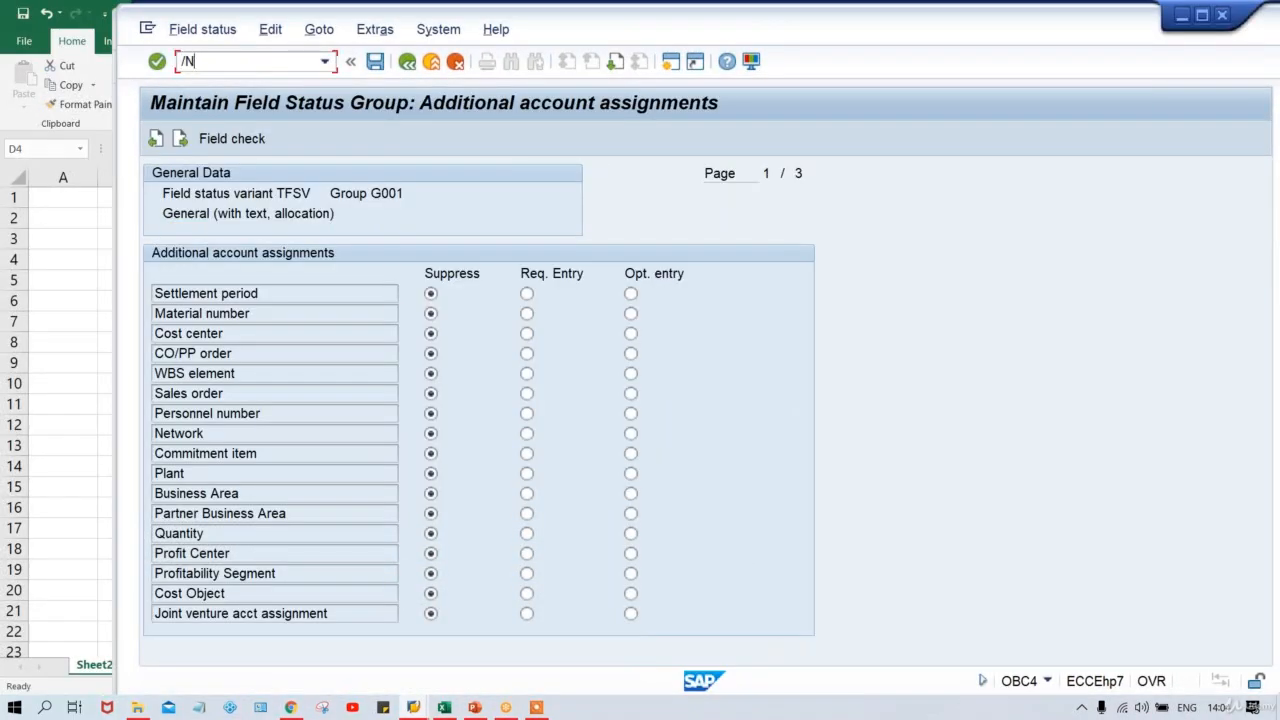
{"action": "type", "text": "OBA7"}
{"action": "key", "text": "Return"}
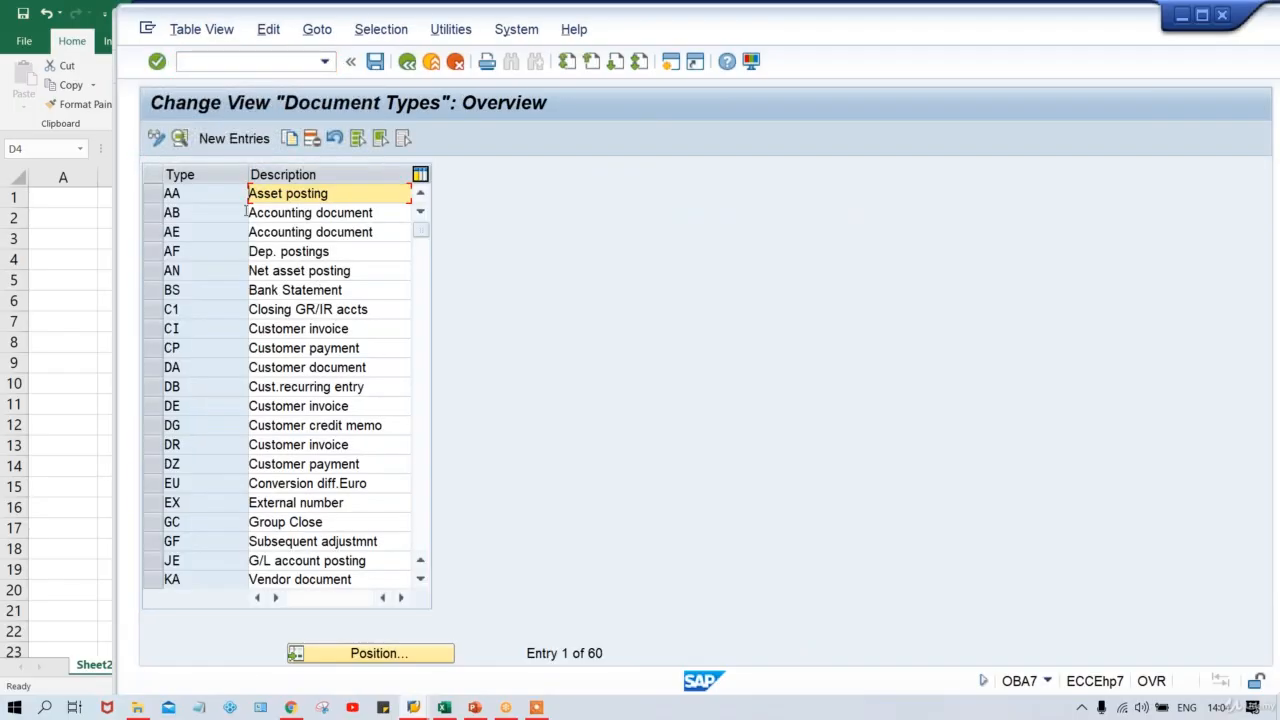
{"action": "left_click", "coordinate": [386, 650]}
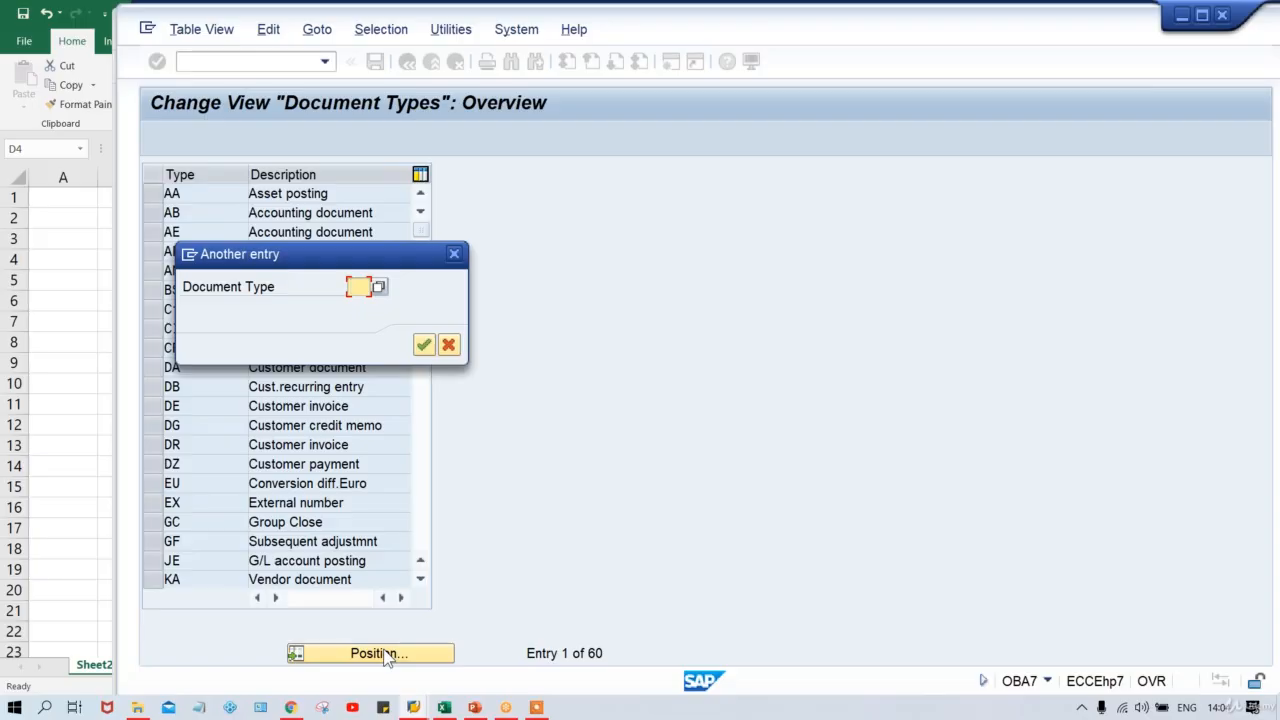
{"action": "type", "text": "AA"}
{"action": "key", "text": "Return"}
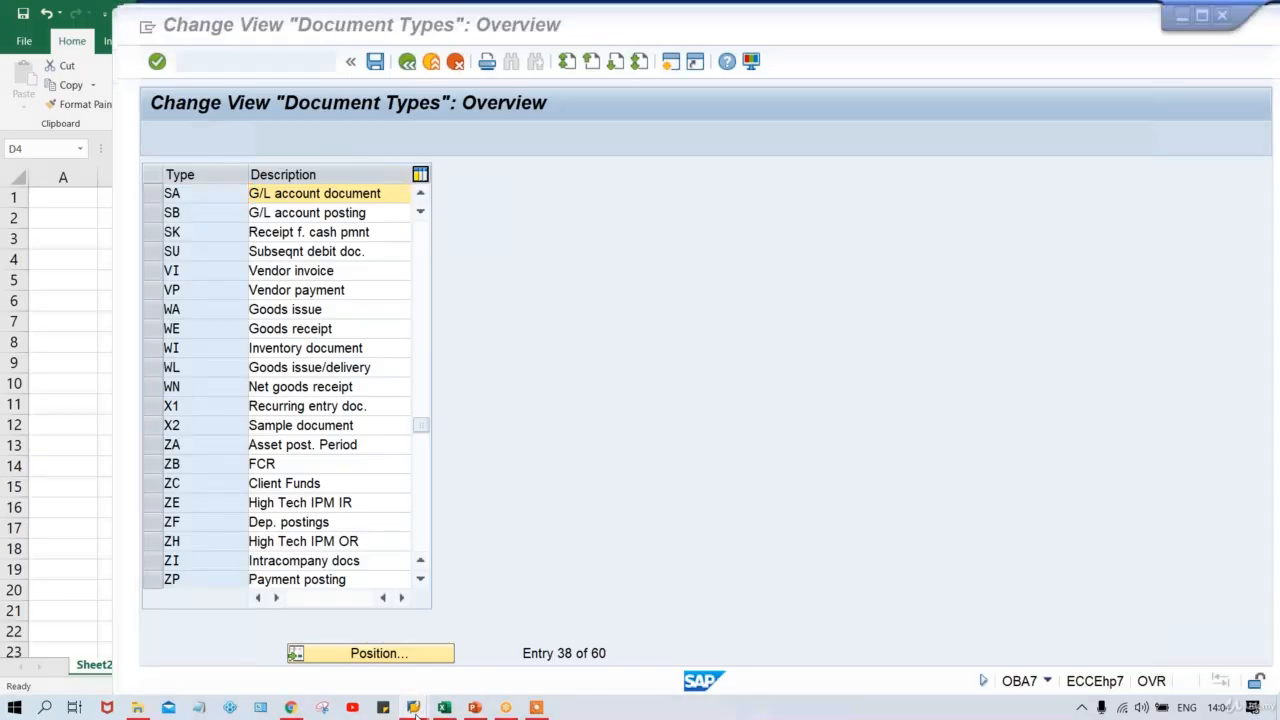
Check the FB50 Reference, Doc.Header Text and SA Document Type fields, then return to Document Types.
{"action": "mouse_move", "coordinate": [414, 710]}
{"action": "left_click", "coordinate": [298, 617]}
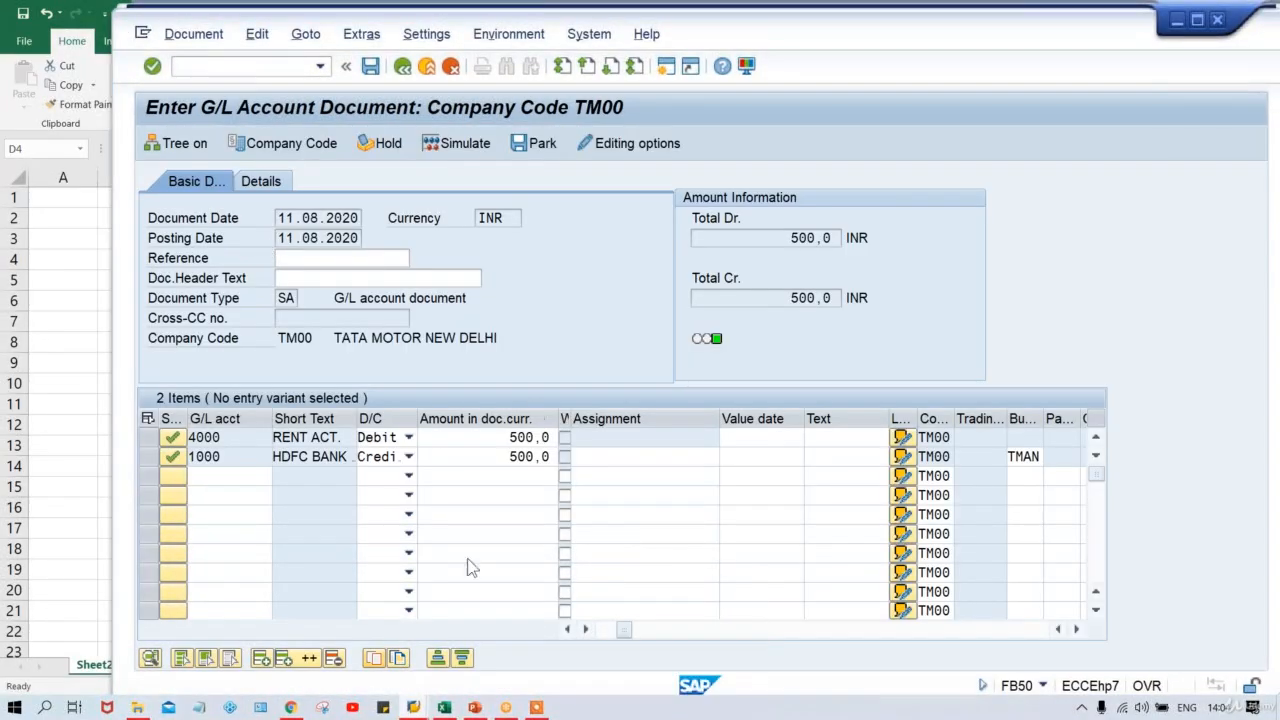
{"action": "left_click", "coordinate": [317, 257]}
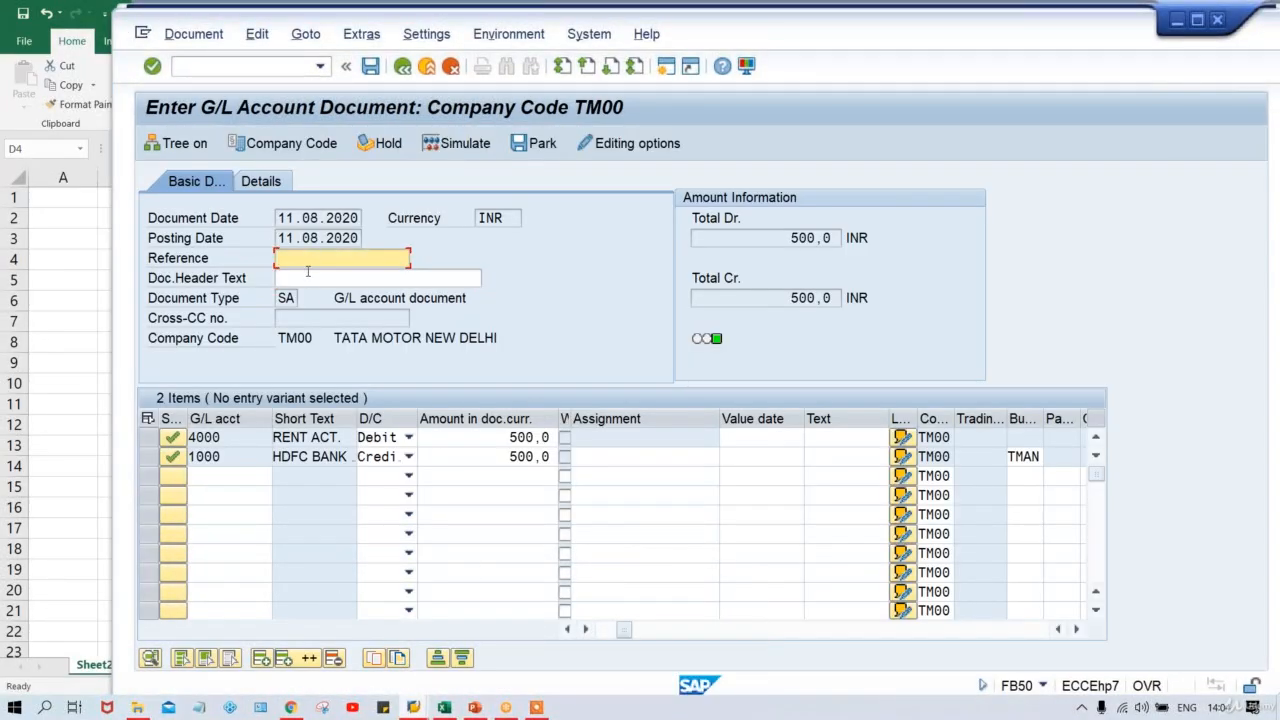
{"action": "left_click", "coordinate": [307, 272]}
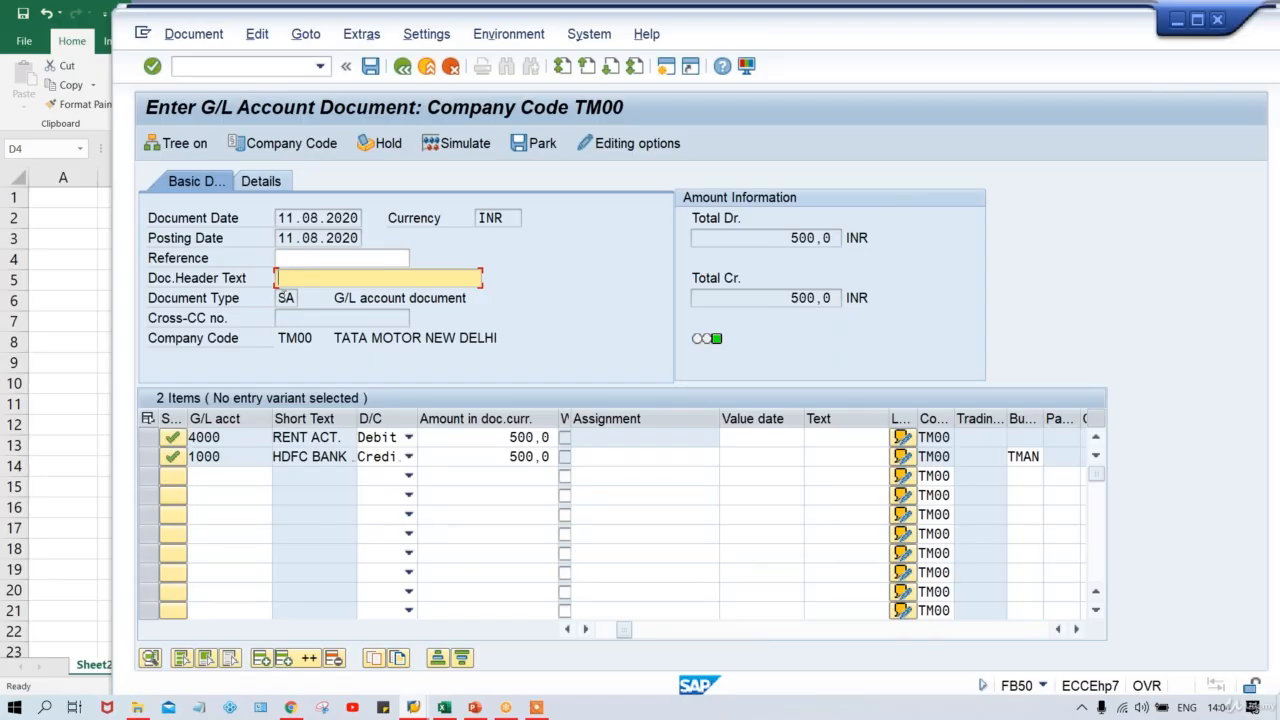
{"action": "left_click", "coordinate": [287, 298]}
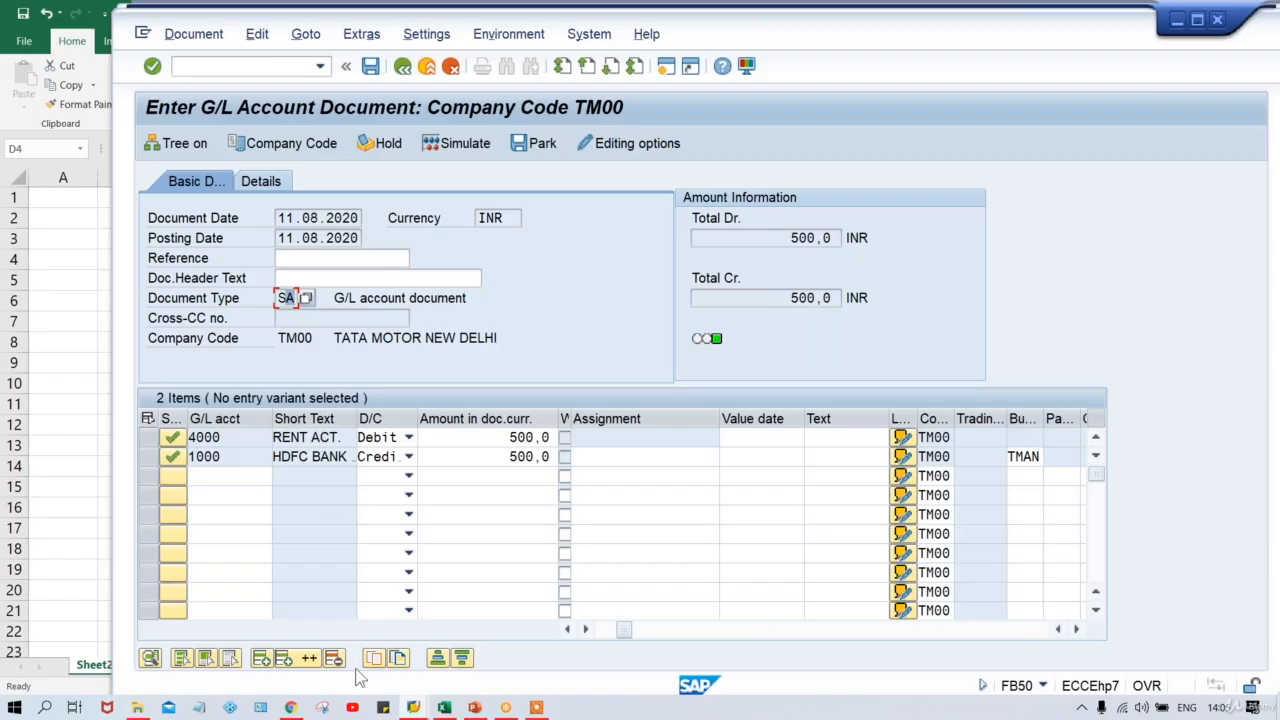
{"action": "left_click", "coordinate": [414, 708]}
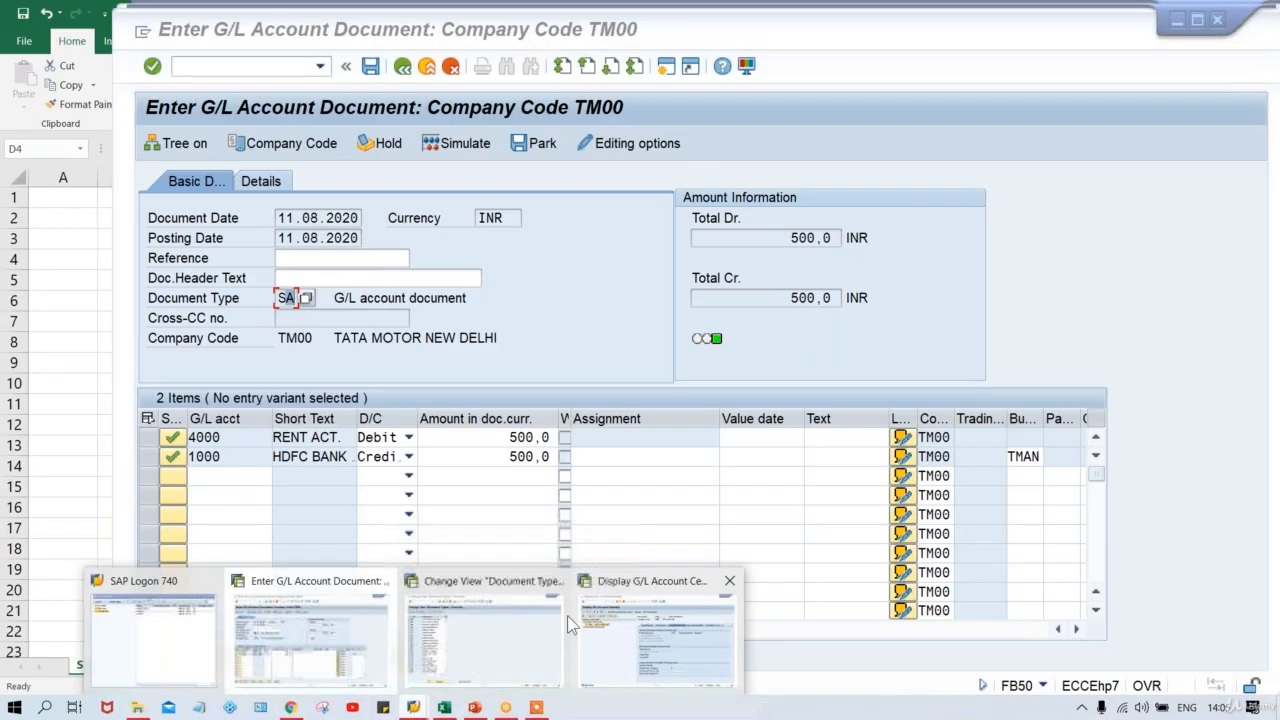
{"action": "left_click", "coordinate": [521, 632]}
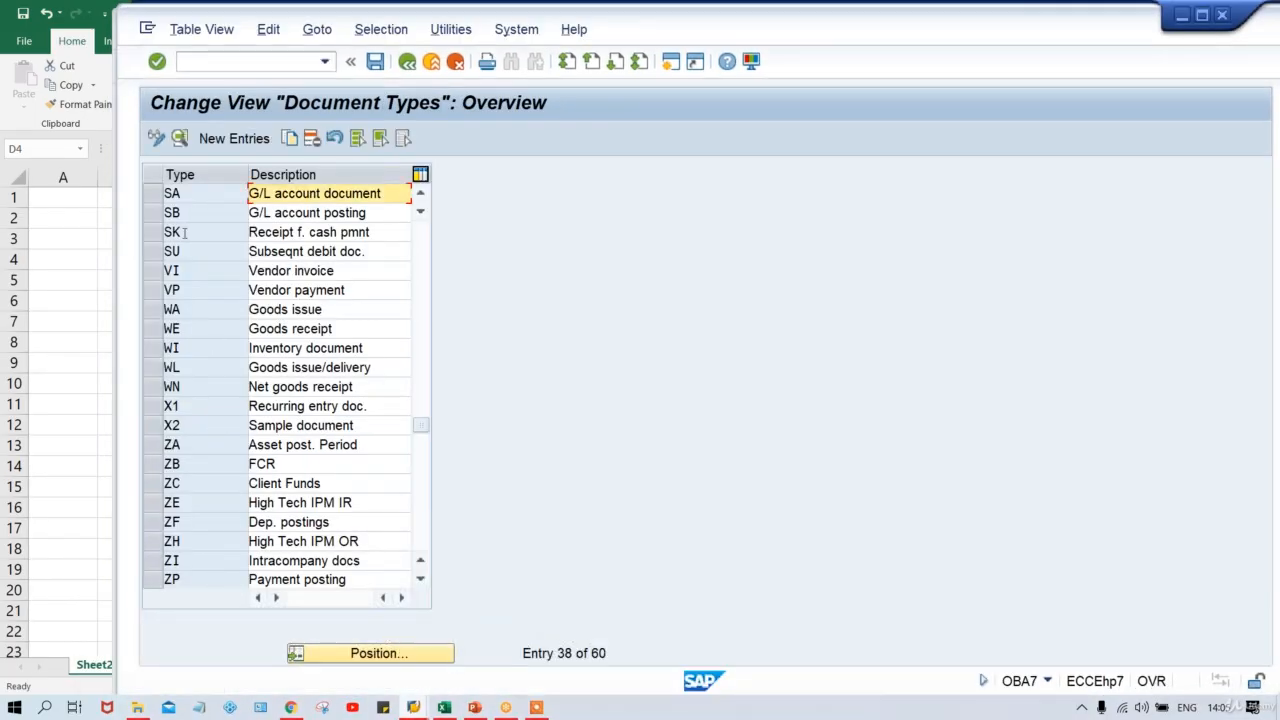
Make Reference number and Document header text required for SA, save, and return to FB50.
{"action": "double_click", "coordinate": [180, 193]}
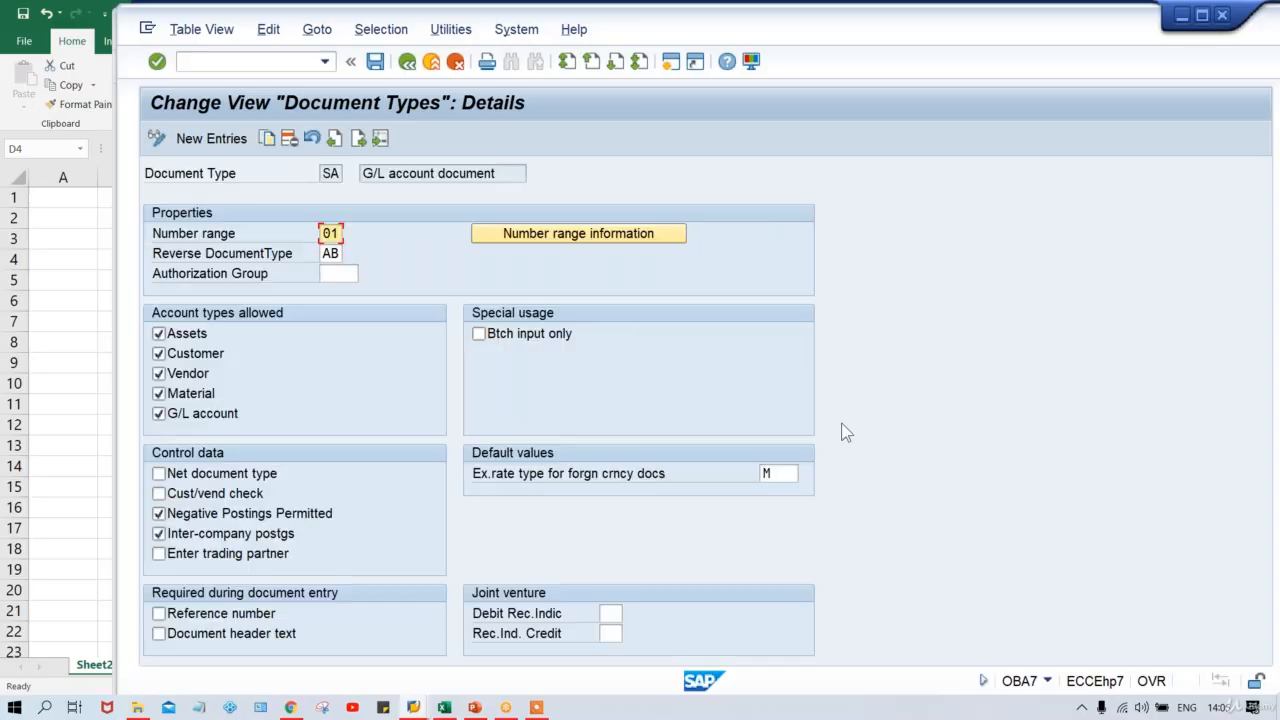
{"action": "left_click", "coordinate": [197, 614]}
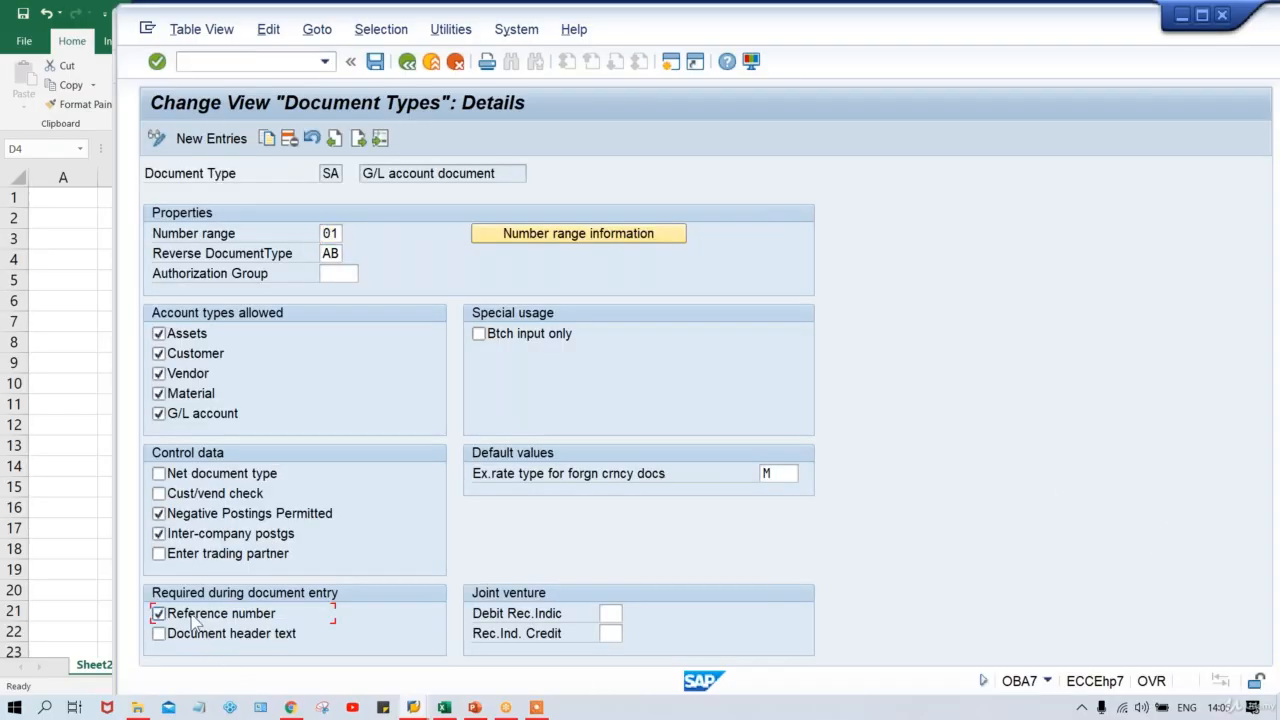
{"action": "left_click", "coordinate": [205, 634]}
{"action": "key", "text": "ctrl+s"}
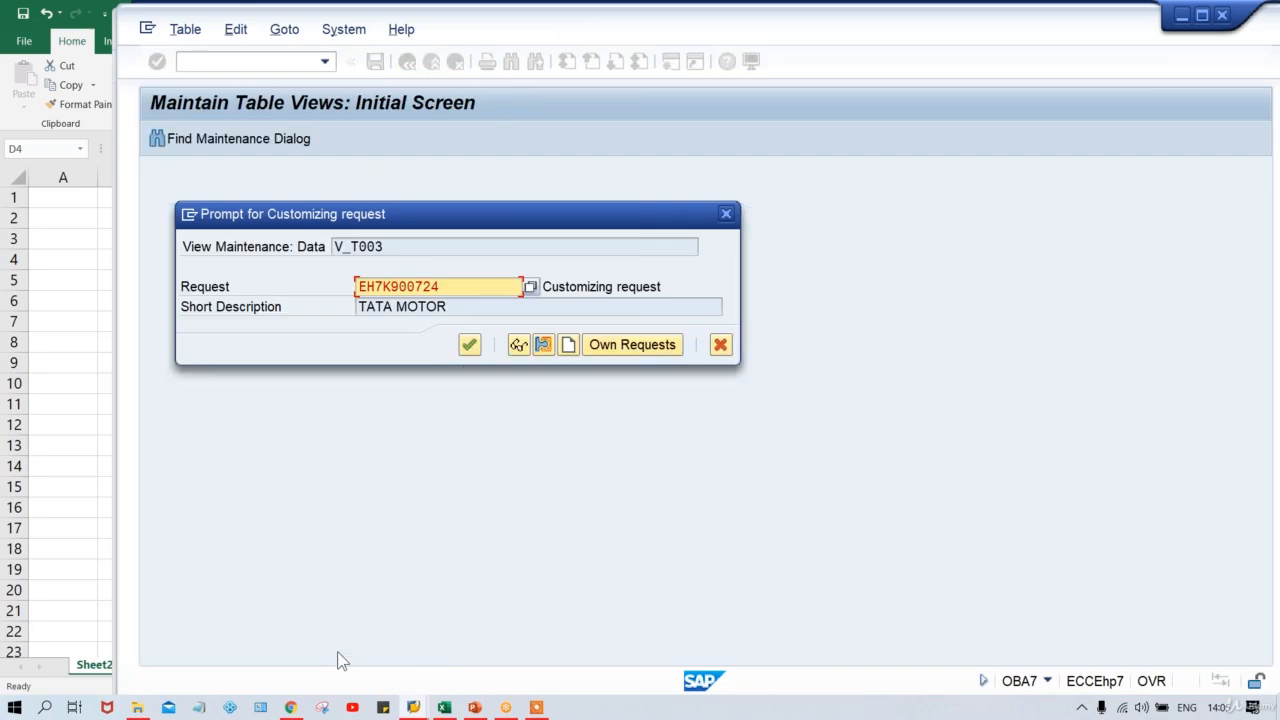
{"action": "key", "text": "Return"}
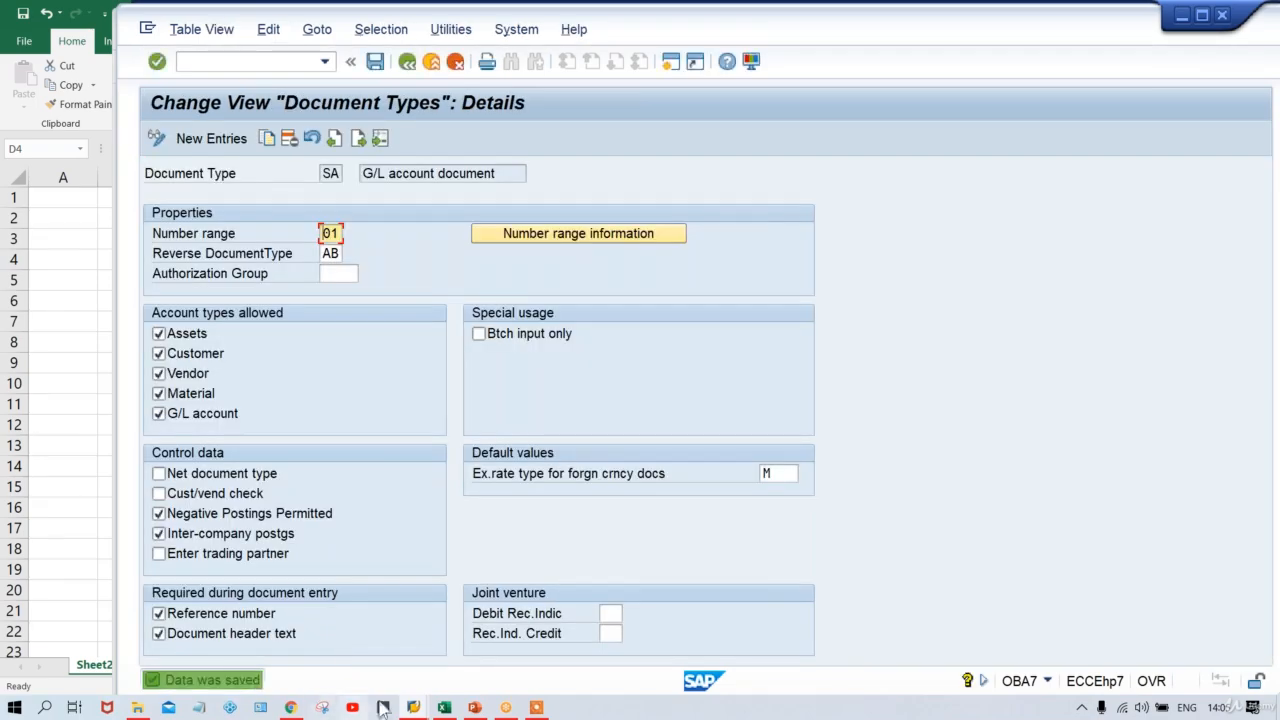
{"action": "left_click", "coordinate": [413, 707]}
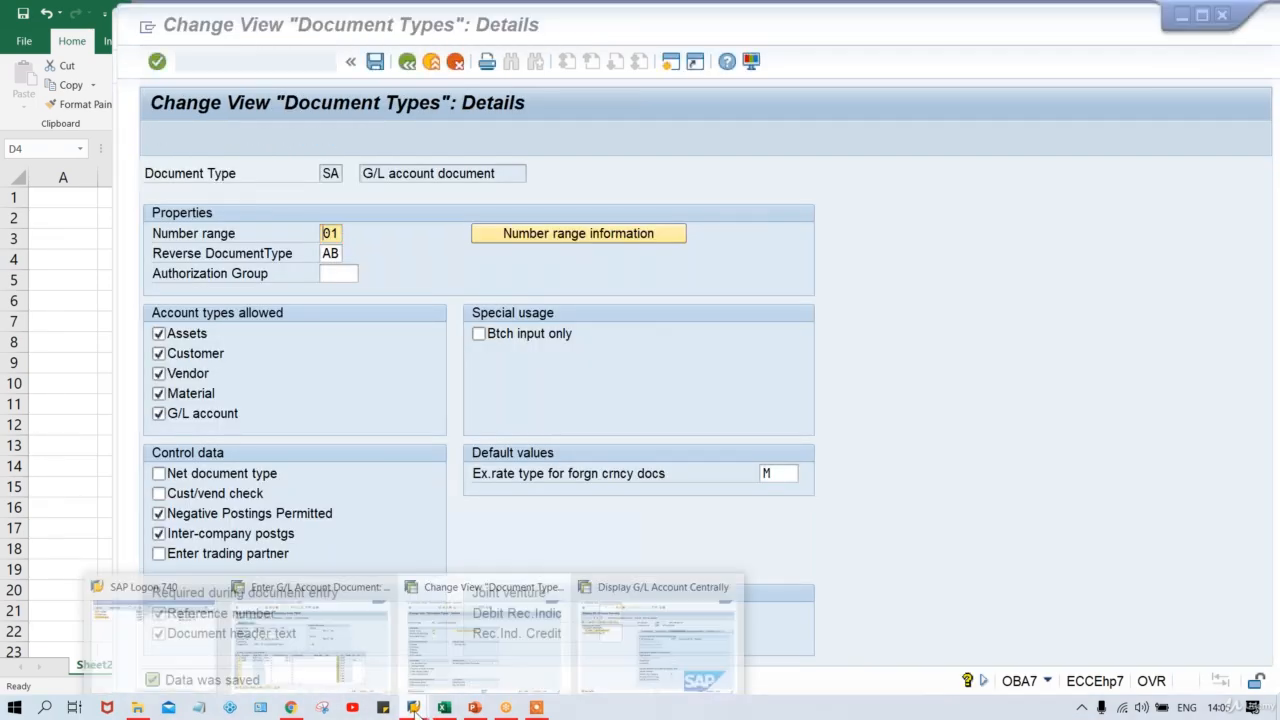
{"action": "left_click", "coordinate": [333, 650]}
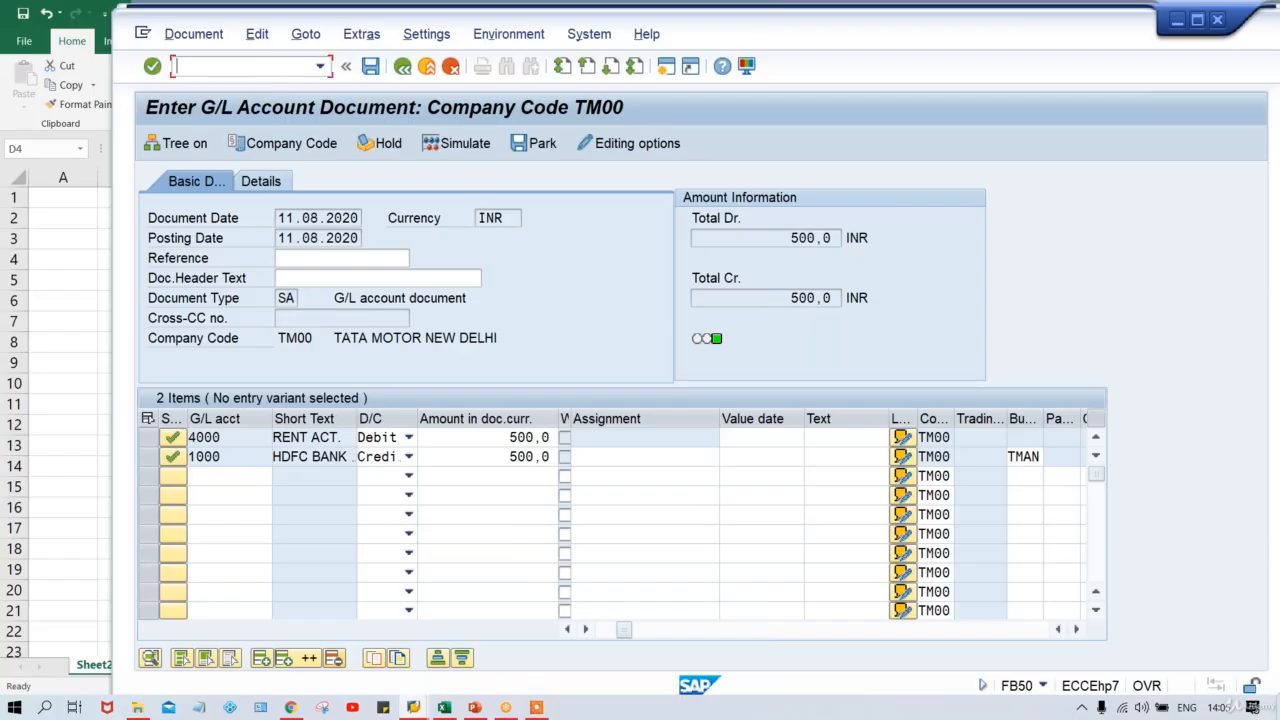
Start a fresh FB50 G/L account document with document date 11.08.2020.
{"action": "type", "text": "/NFB50"}
{"action": "key", "text": "Return"}
{"action": "key", "text": "BackSpace"}
{"action": "key", "text": "Down"}
{"action": "key", "text": "Return"}
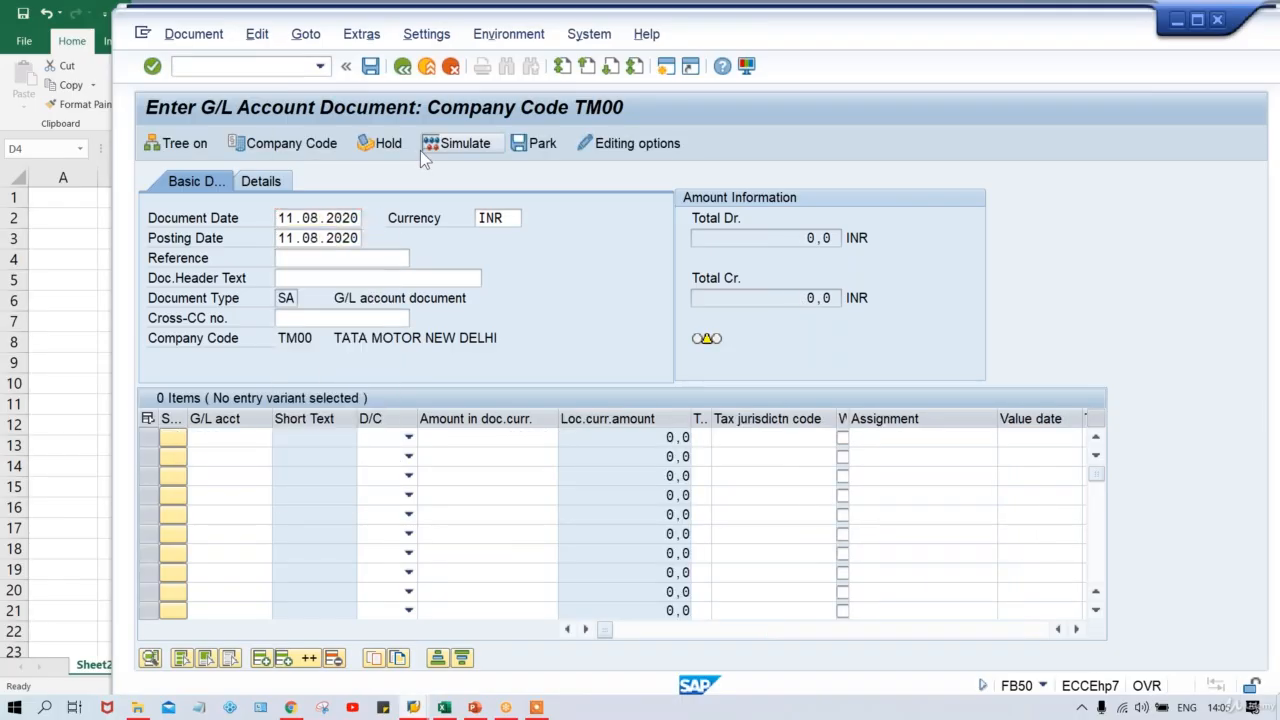
{"action": "key", "text": "Return"}
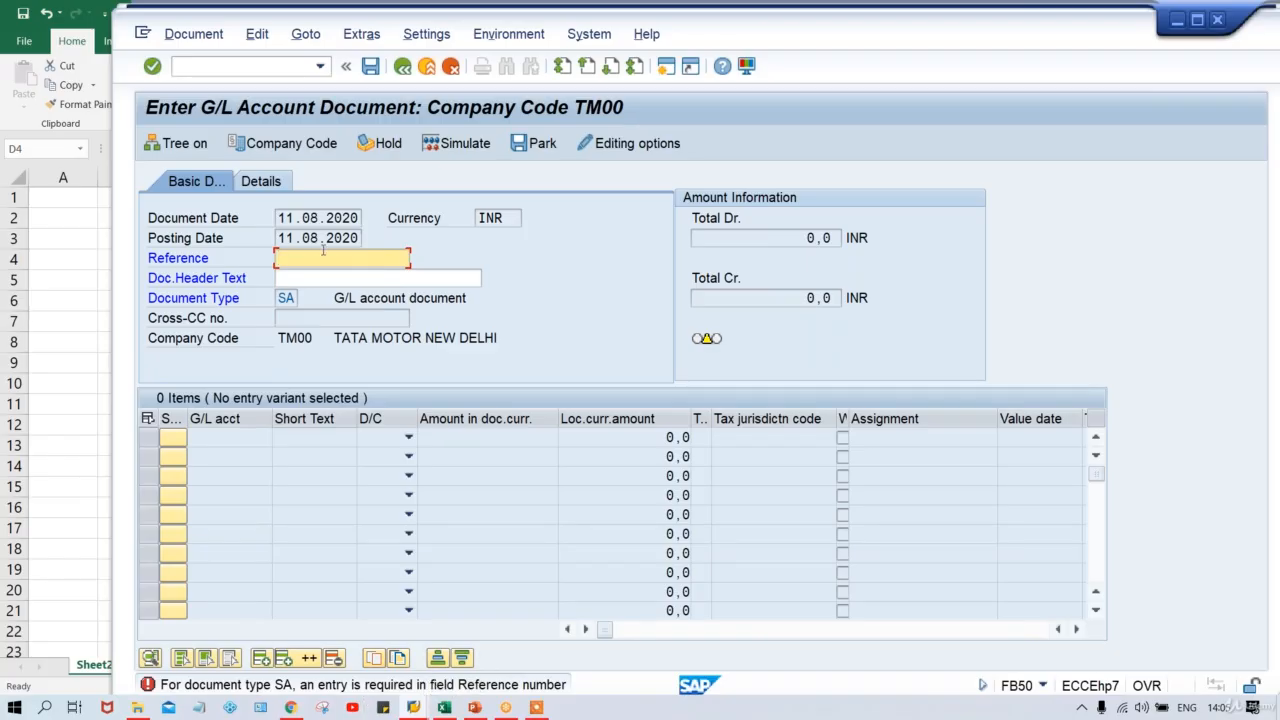
Enter TEST as both Reference and Doc.Header Text and validate the header.
{"action": "type", "text": "T"}
{"action": "key", "text": "Down"}
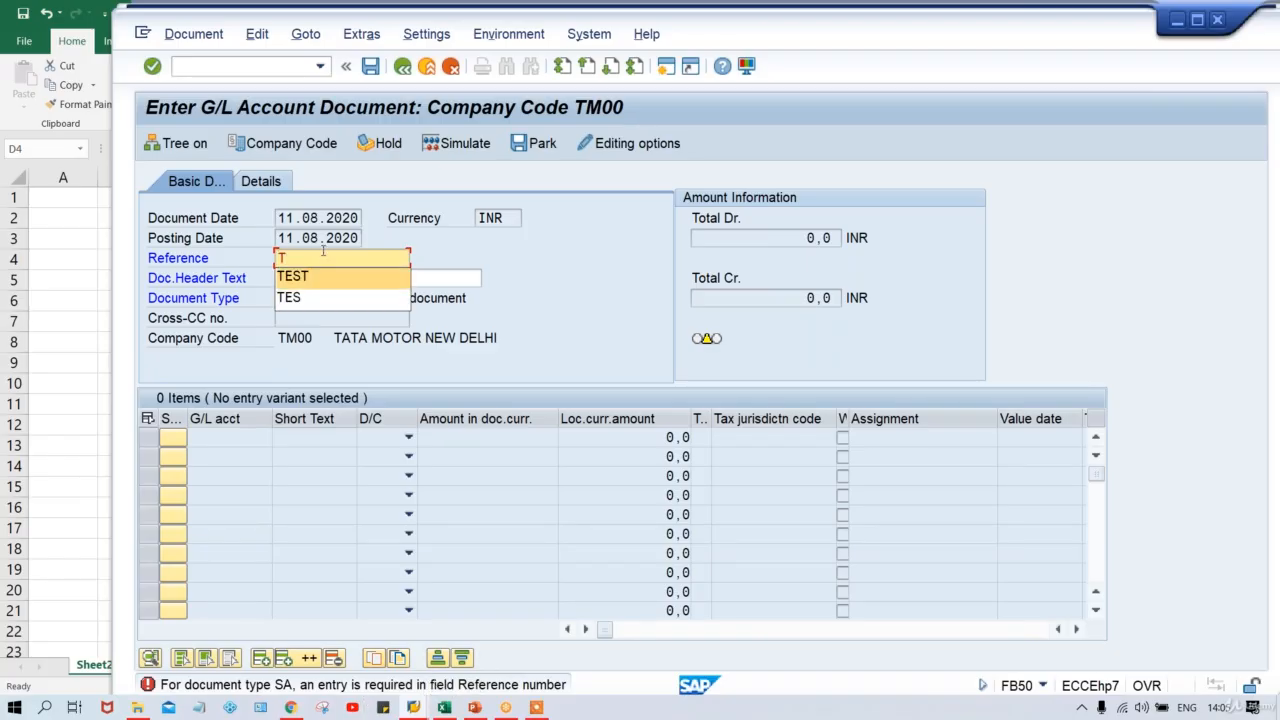
{"action": "key", "text": "Return"}
{"action": "key", "text": "Return"}
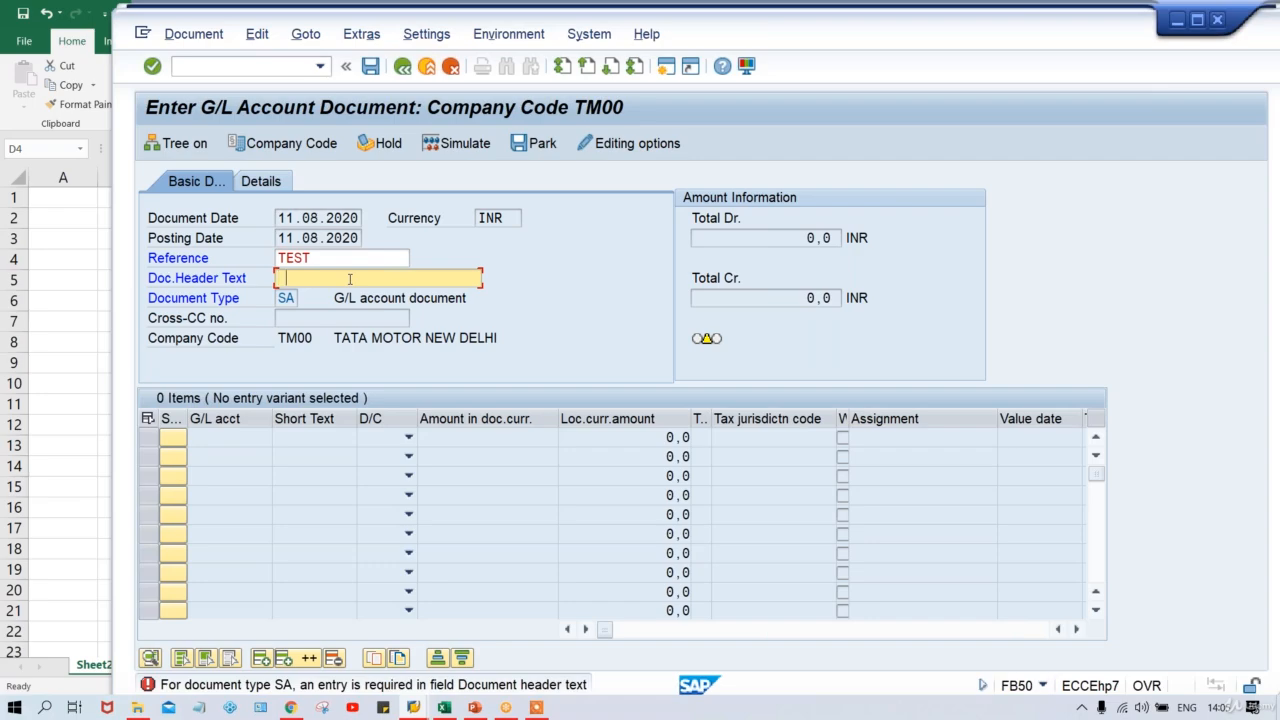
{"action": "type", "text": "TEST"}
{"action": "key", "text": "Return"}
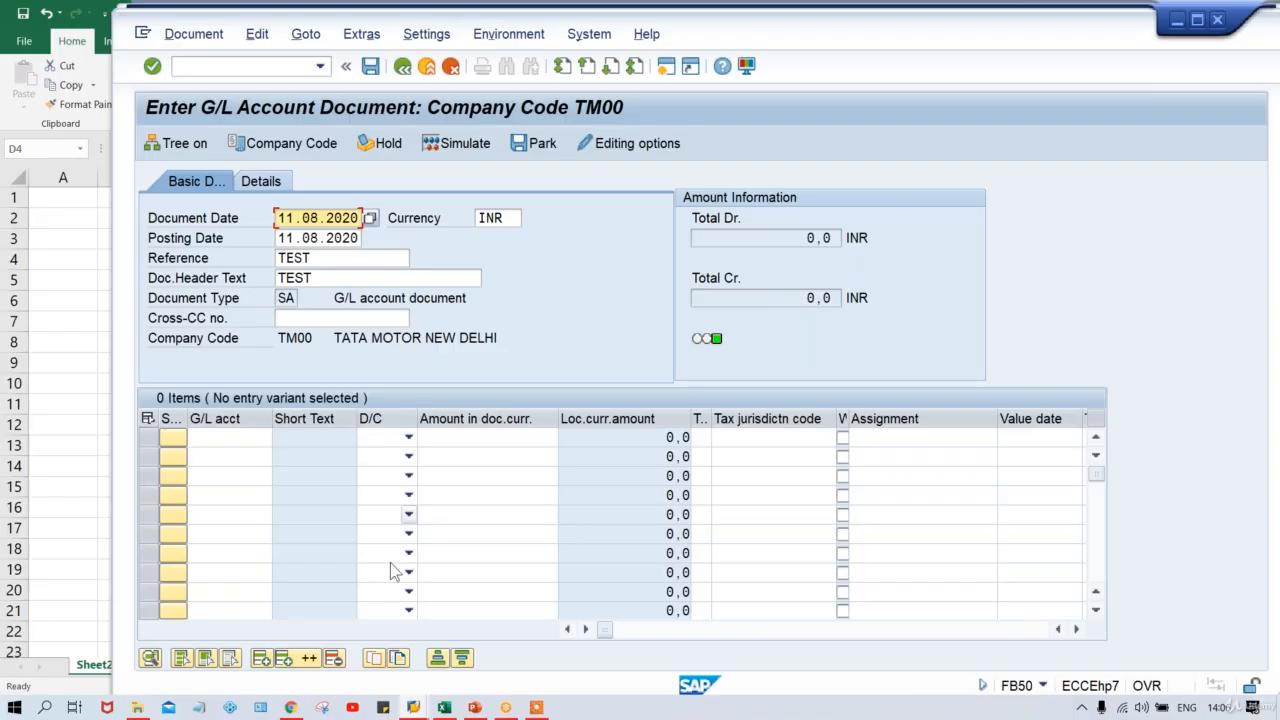
{"action": "mouse_move", "coordinate": [444, 710]}
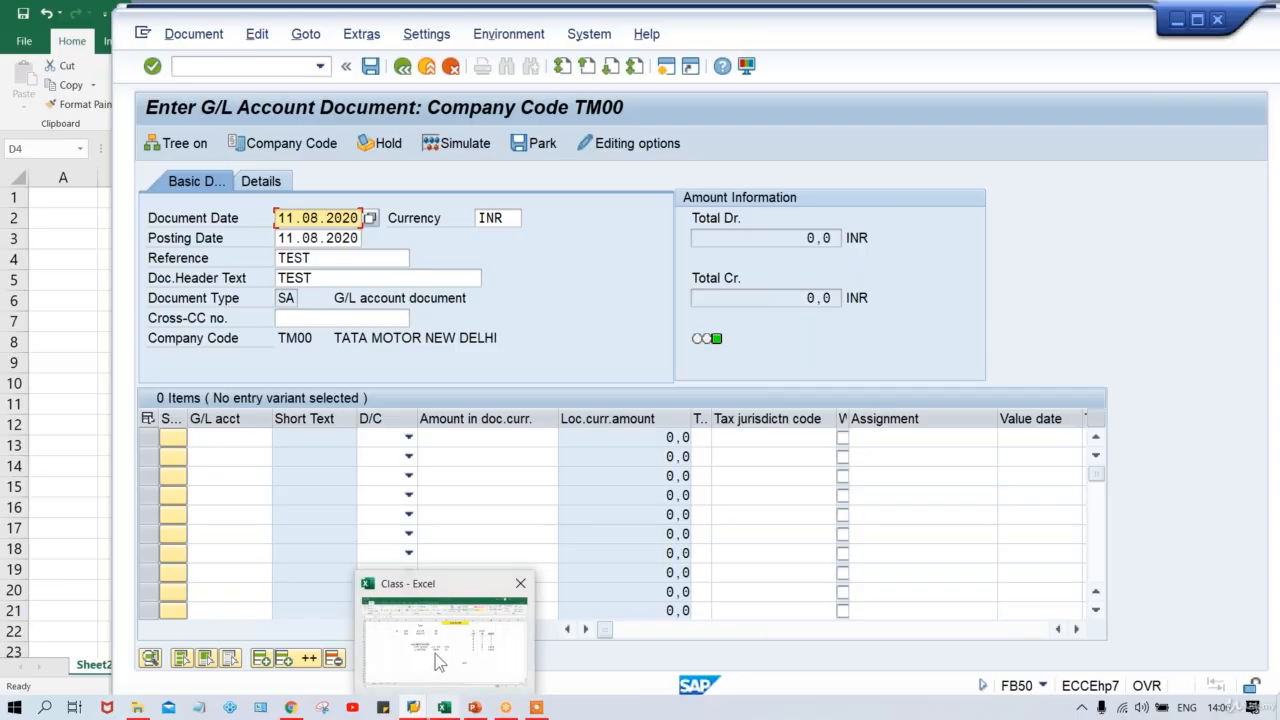
Review the Class workbook's FSV/PK notes: cells G11, K6, L6, M6, K8, M8, K11, L11.
{"action": "left_click", "coordinate": [435, 654]}
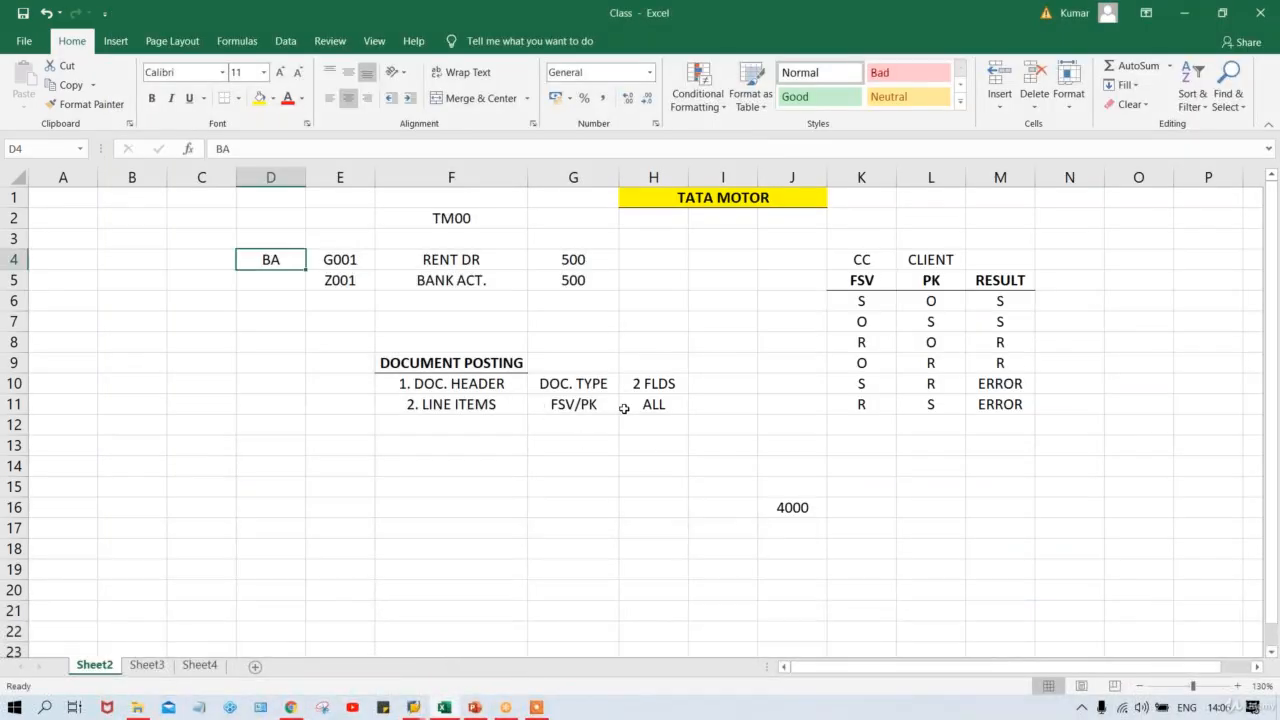
{"action": "left_click", "coordinate": [562, 401]}
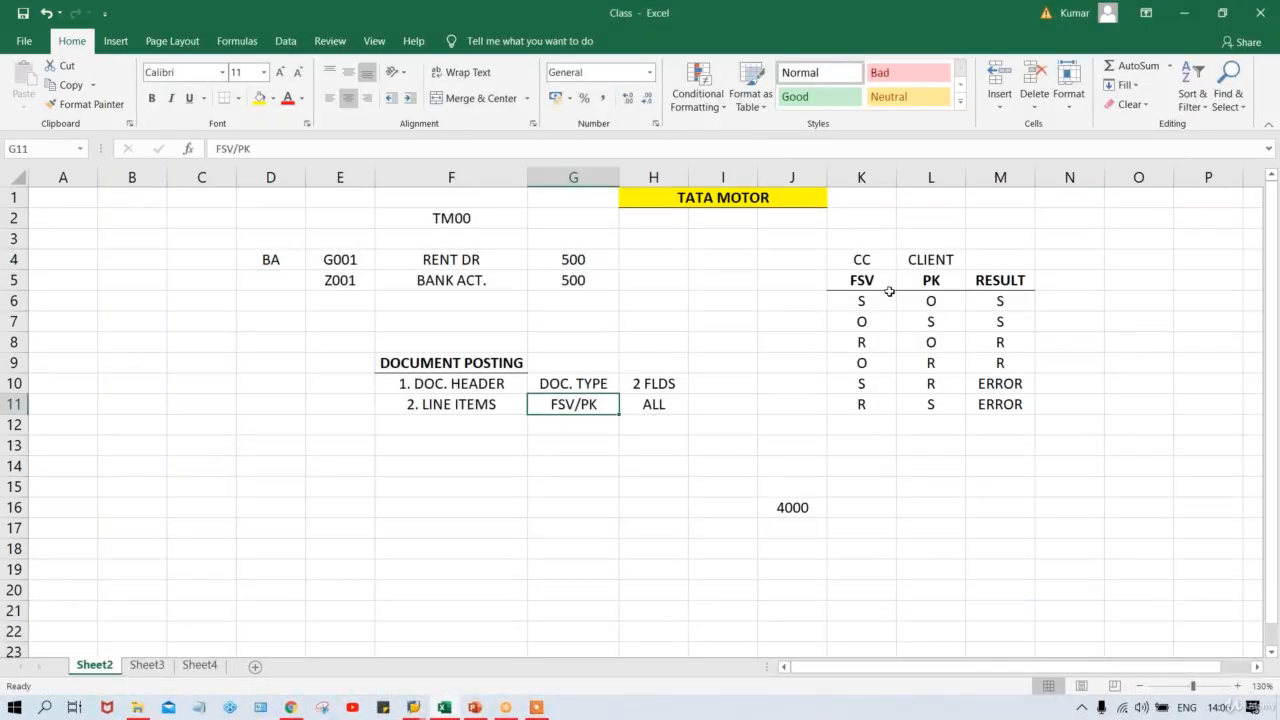
{"action": "left_click", "coordinate": [850, 302]}
{"action": "left_click", "coordinate": [940, 303]}
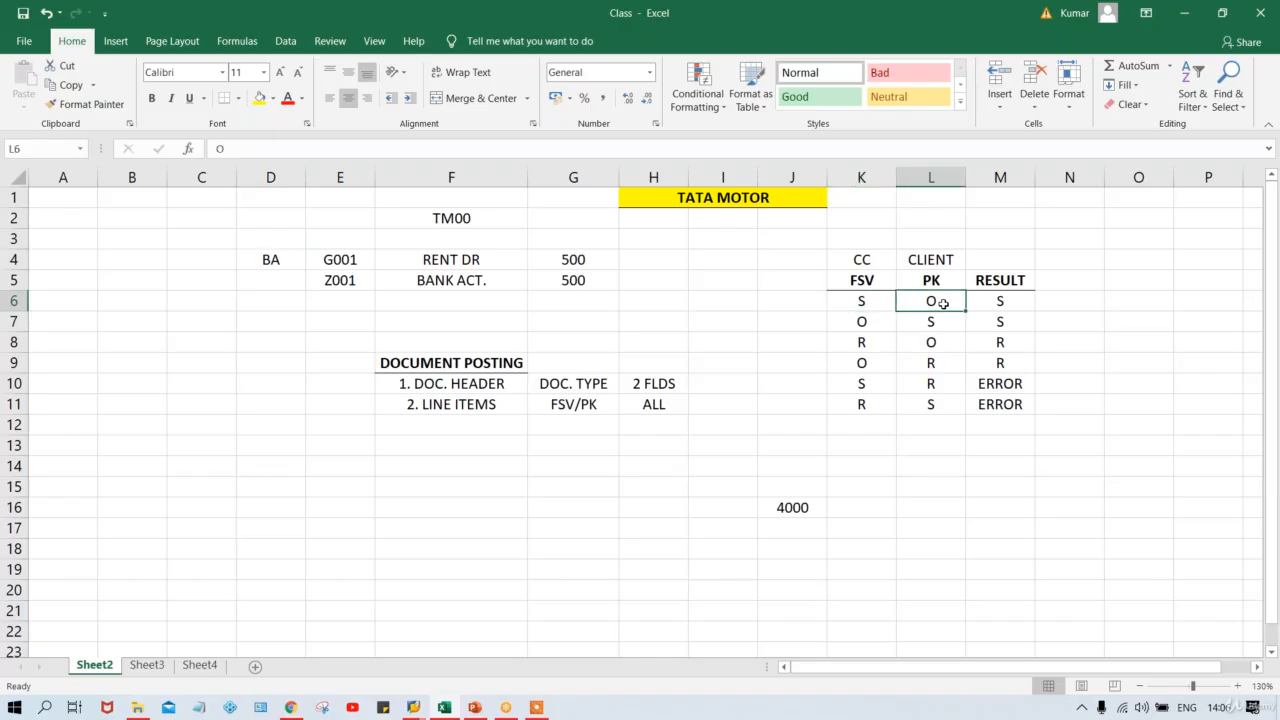
{"action": "left_click", "coordinate": [858, 304]}
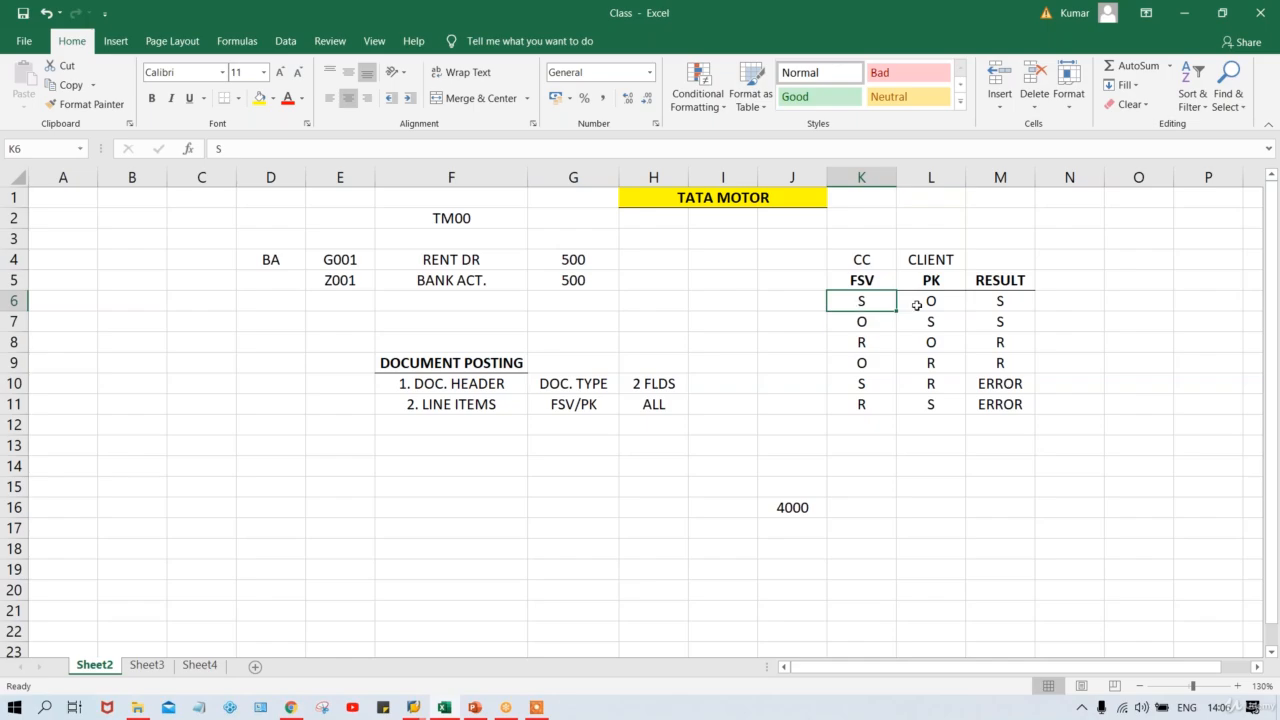
{"action": "left_click", "coordinate": [989, 303]}
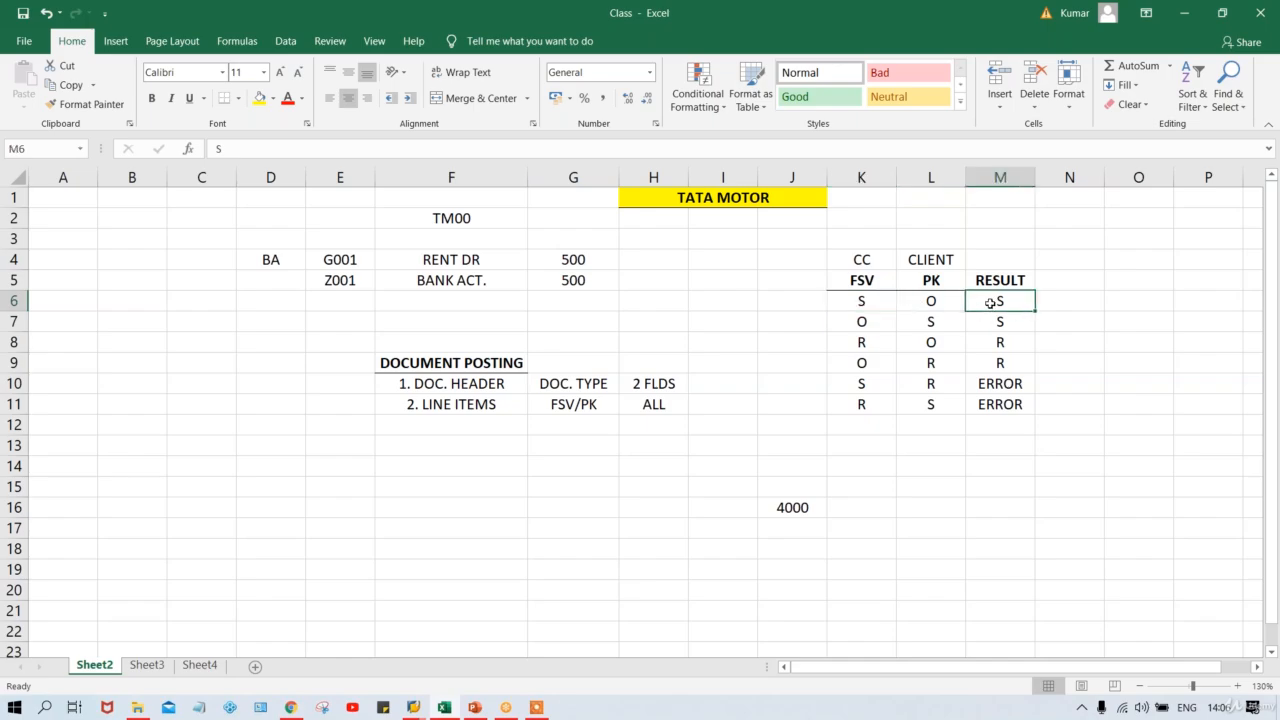
{"action": "left_click", "coordinate": [860, 344]}
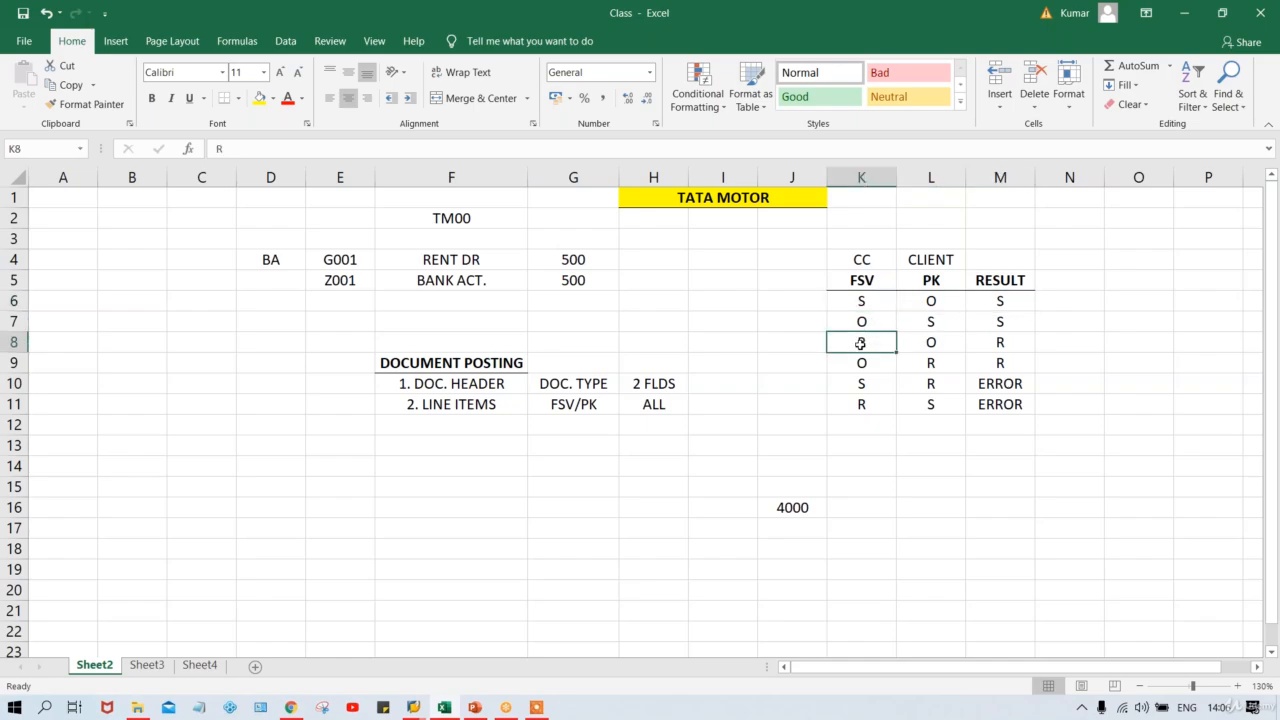
{"action": "left_click", "coordinate": [995, 342]}
{"action": "left_click", "coordinate": [845, 400]}
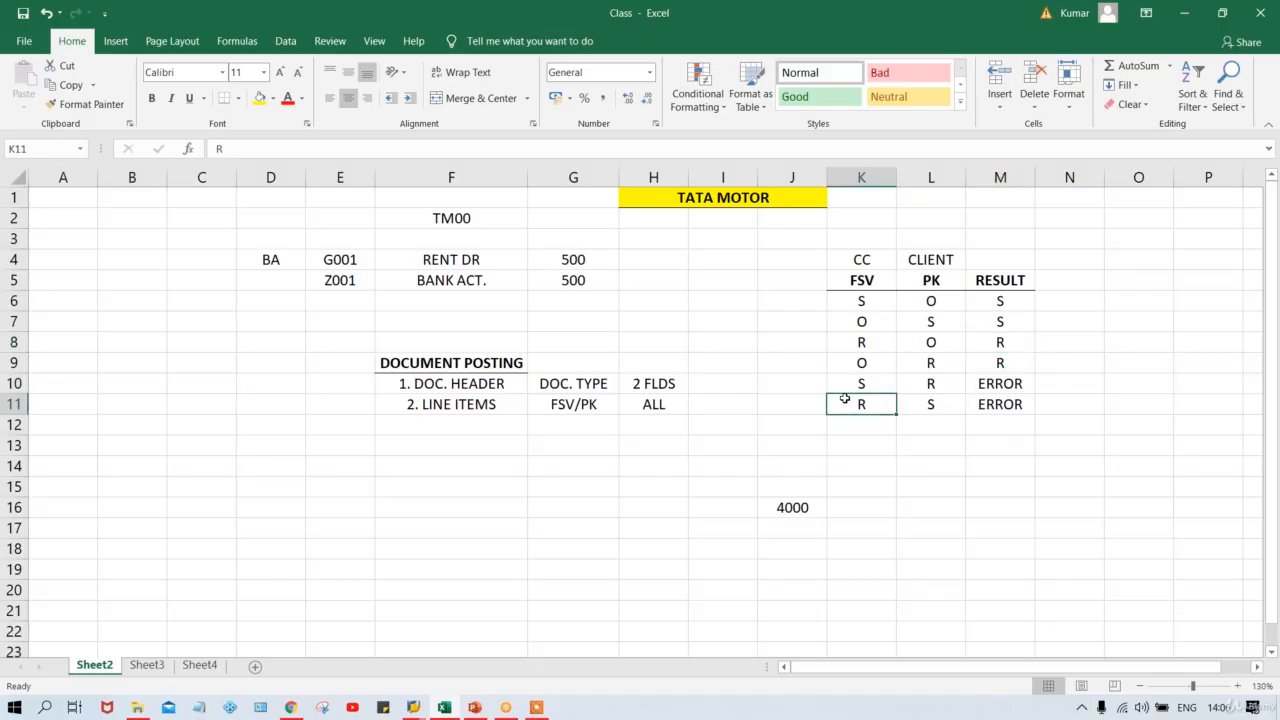
{"action": "left_click", "coordinate": [920, 404]}
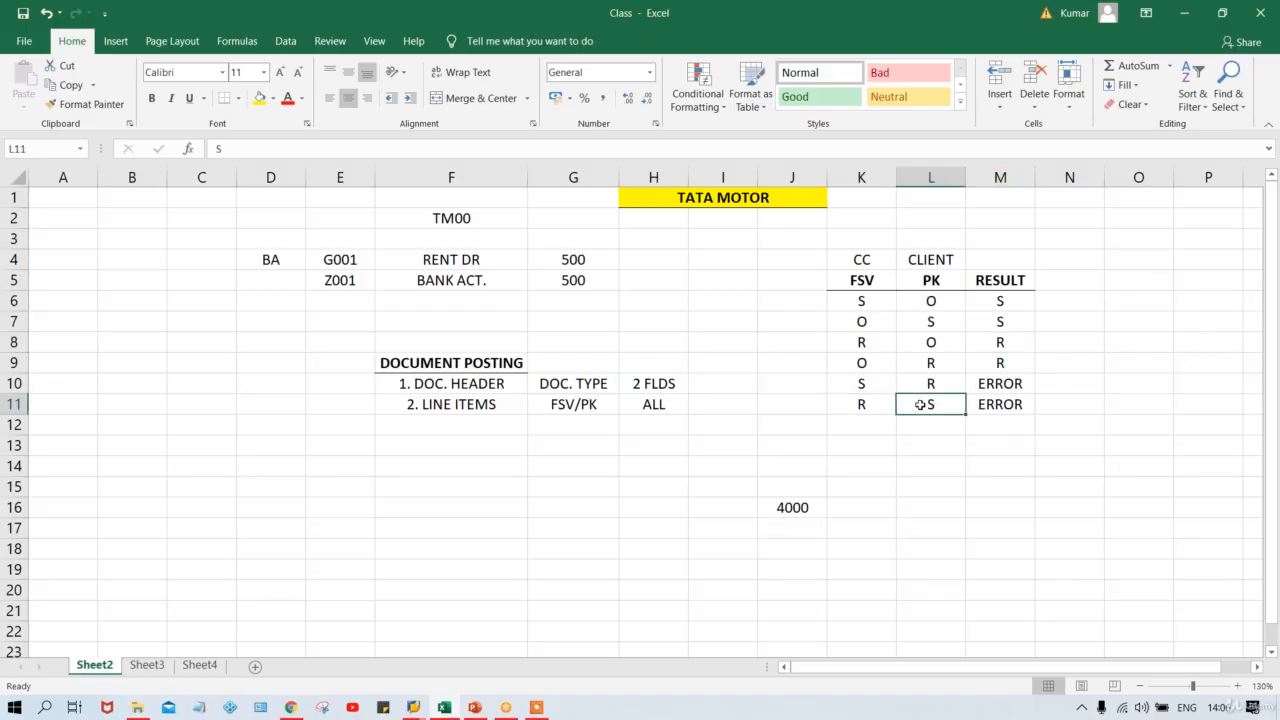